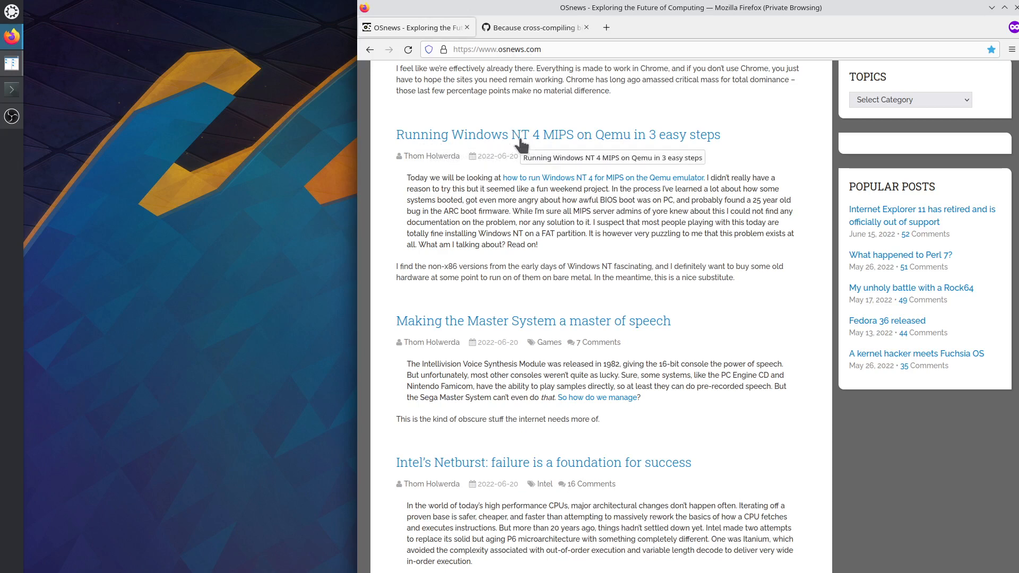
Open the OSnews Windows NT 4 MIPS story in a new tab and close the cross-compiling tab.
right_click(619, 141)
left_click(632, 141)
left_click(629, 32)
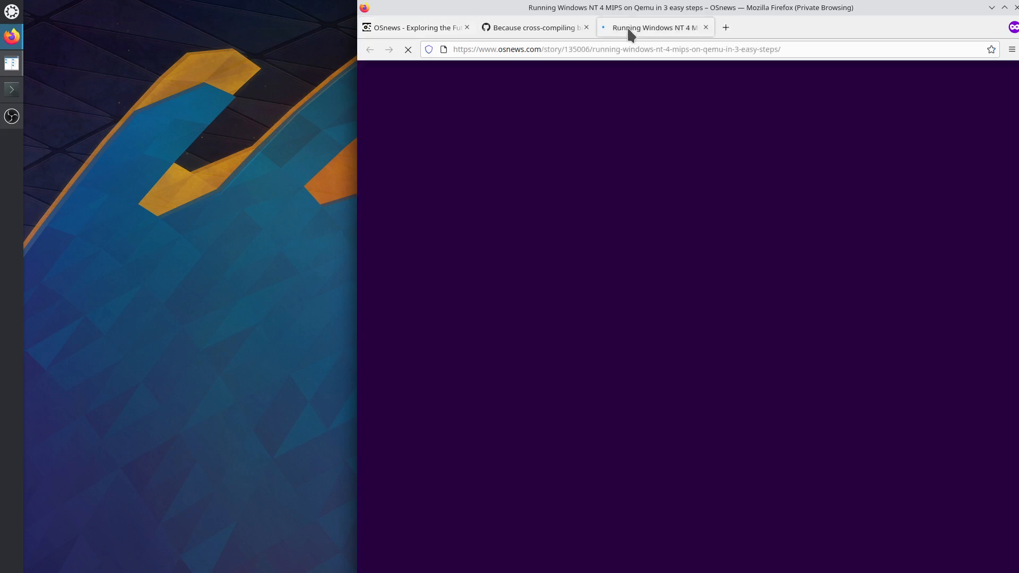
middle_click(537, 27)
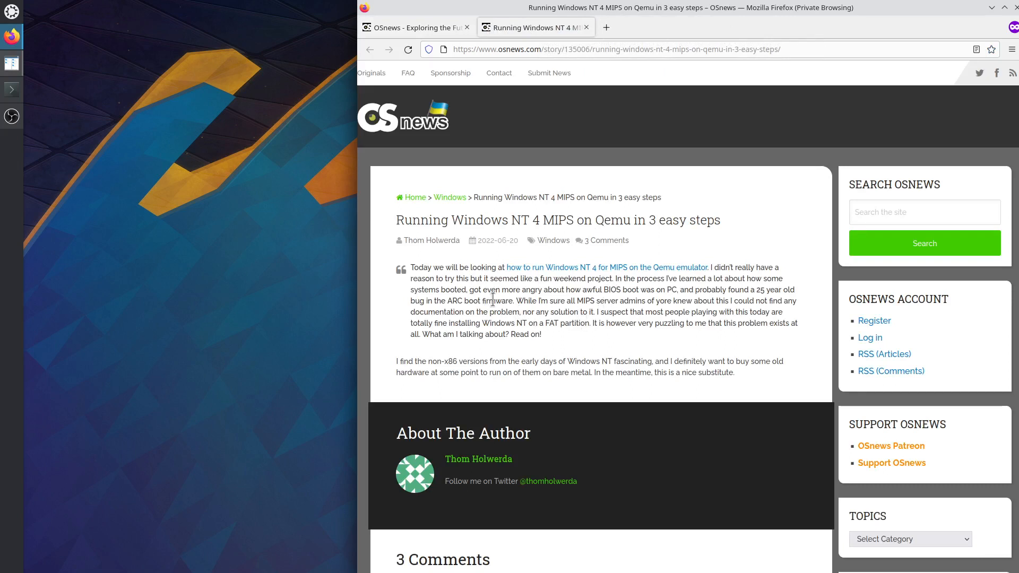
Open the story's linked Qemu emulator blog post in a new tab.
left_click_drag(424, 279, 541, 346)
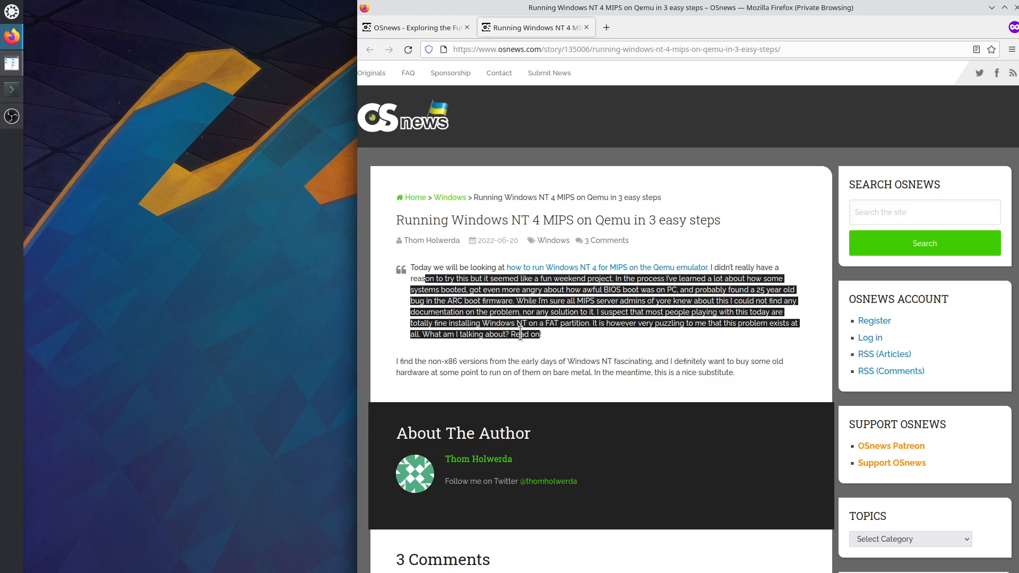
right_click(567, 271)
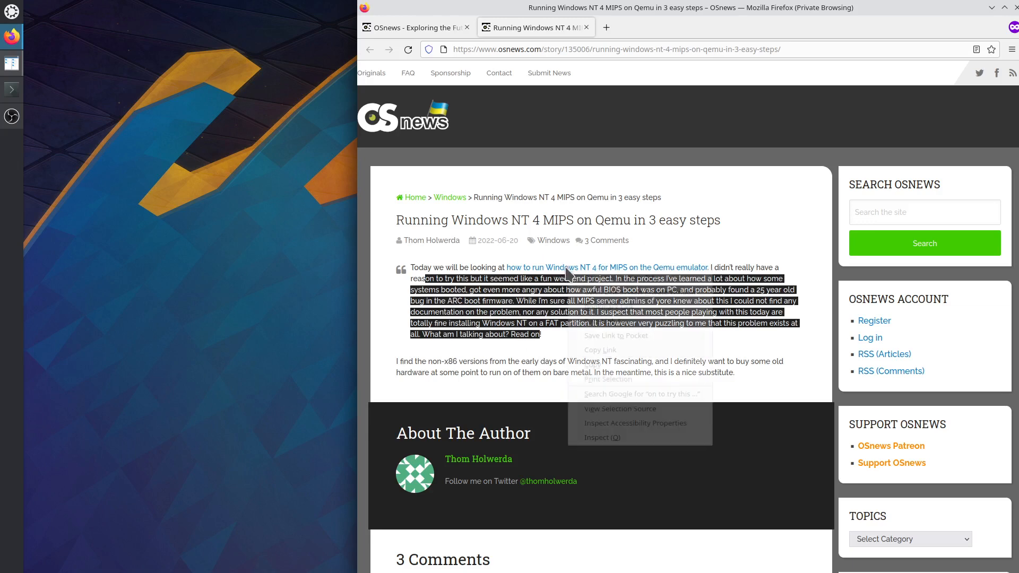
left_click(589, 278)
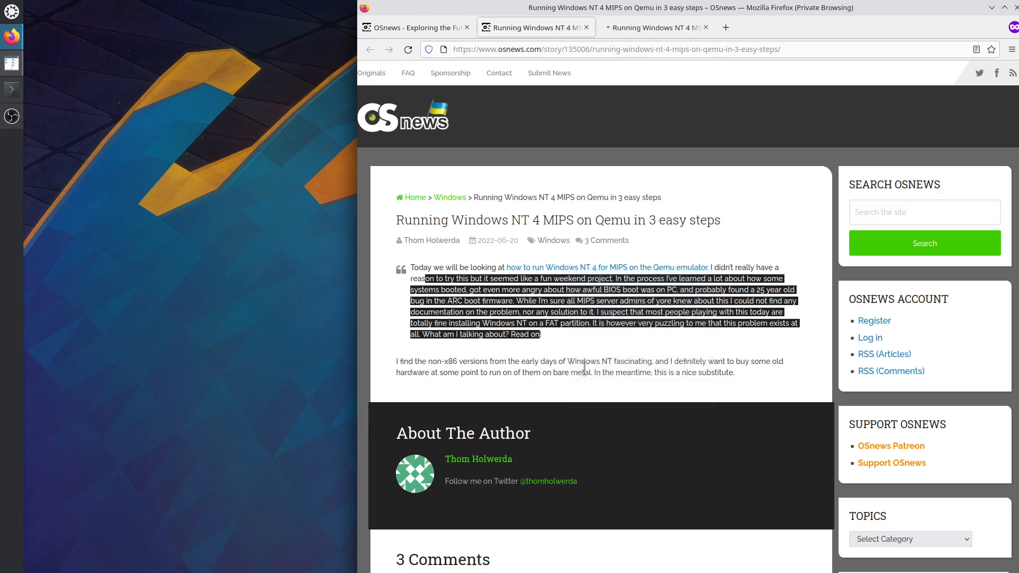
Read the blog.tmm.cx article down to Prerequisites: Qemu 6.2, MIPS Magnum ARC firmware, NT 4 SP1.
left_click(637, 29)
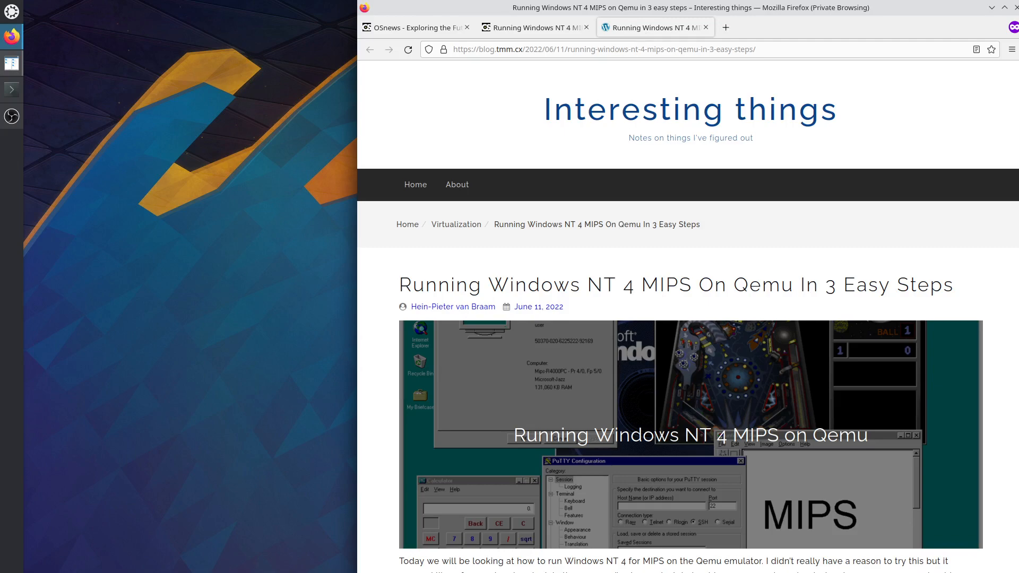
scroll(688, 317, "down", 5)
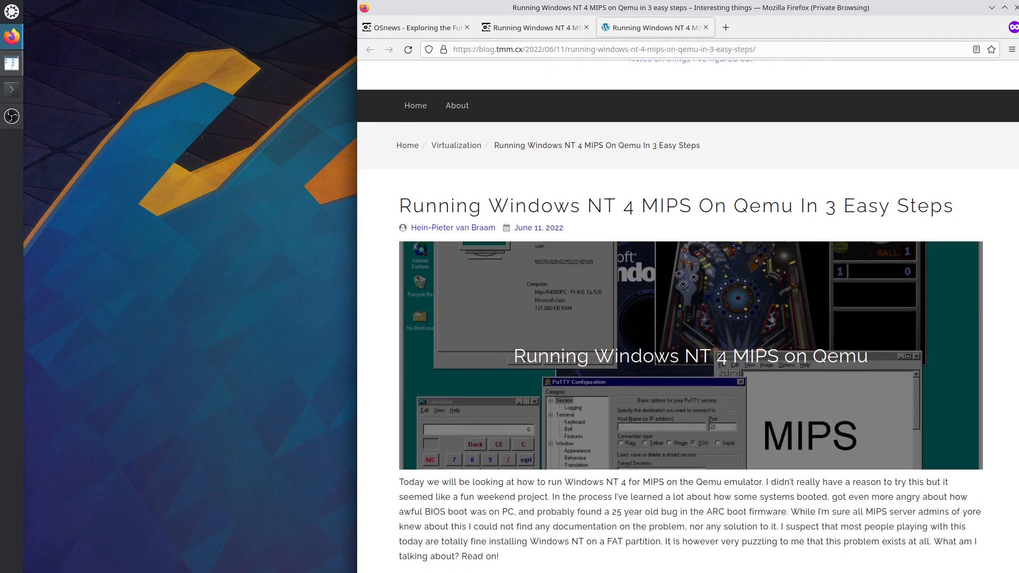
scroll(680, 494, "down", 3)
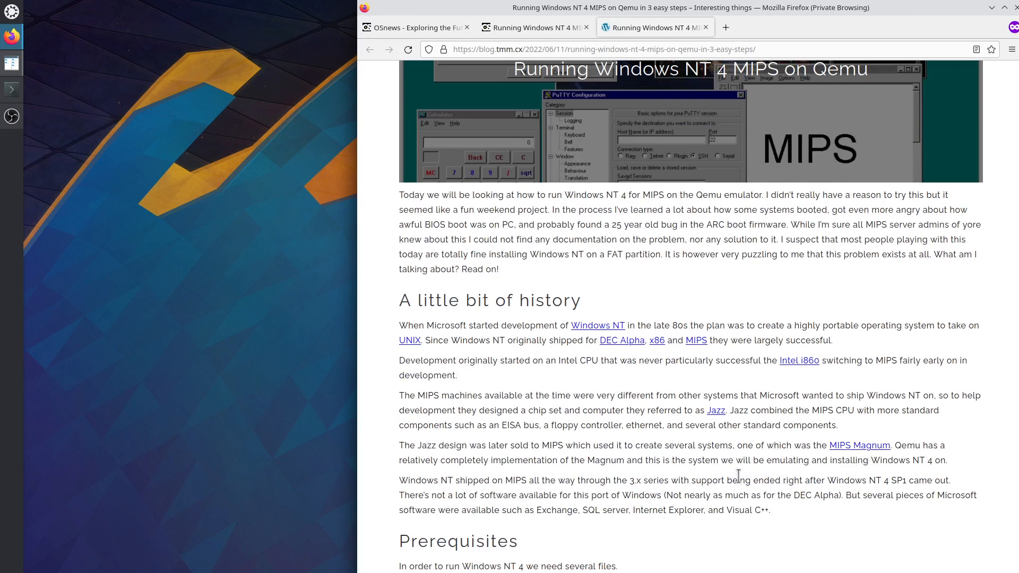
scroll(738, 476, "down", 2)
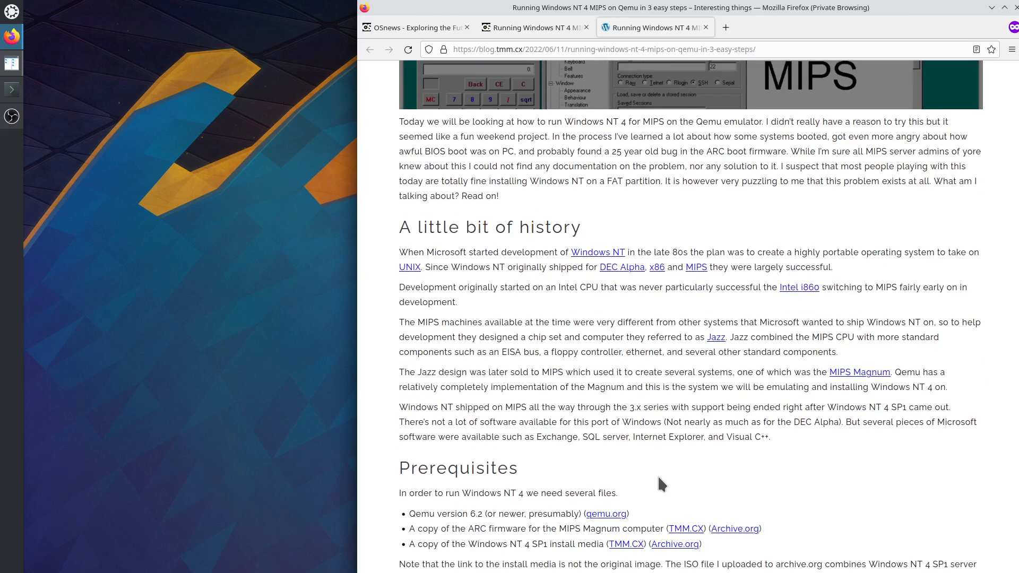
left_click_drag(415, 514, 437, 513)
left_click(812, 332)
left_click_drag(812, 334, 854, 337)
left_click_drag(502, 352, 835, 355)
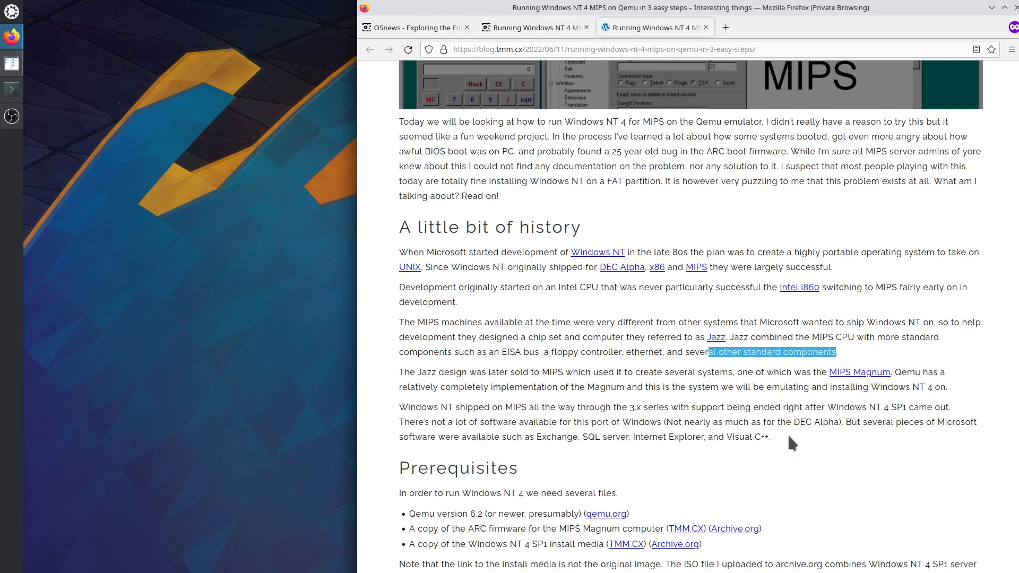
scroll(790, 442, "down", 3)
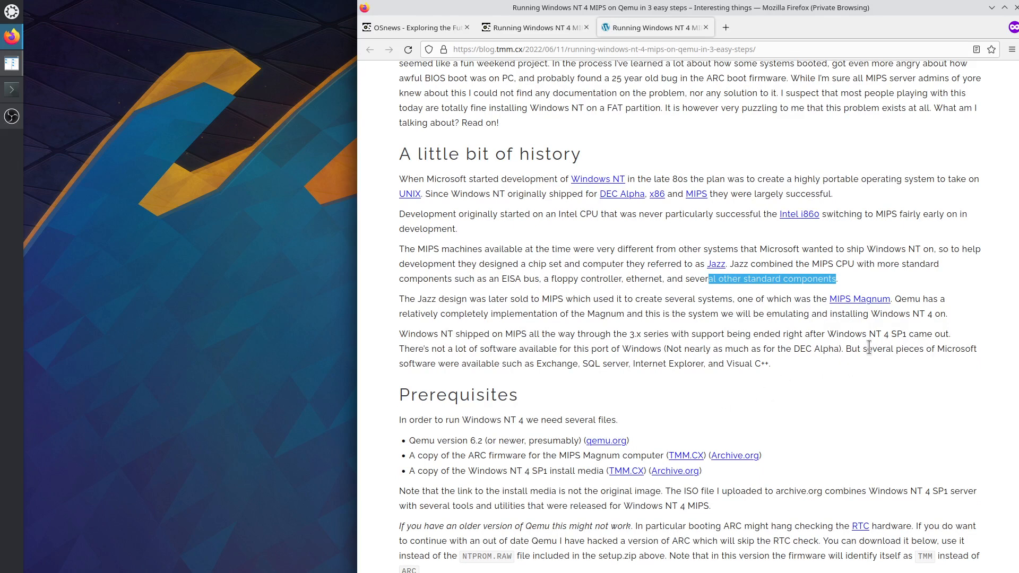
left_click_drag(936, 349, 979, 352)
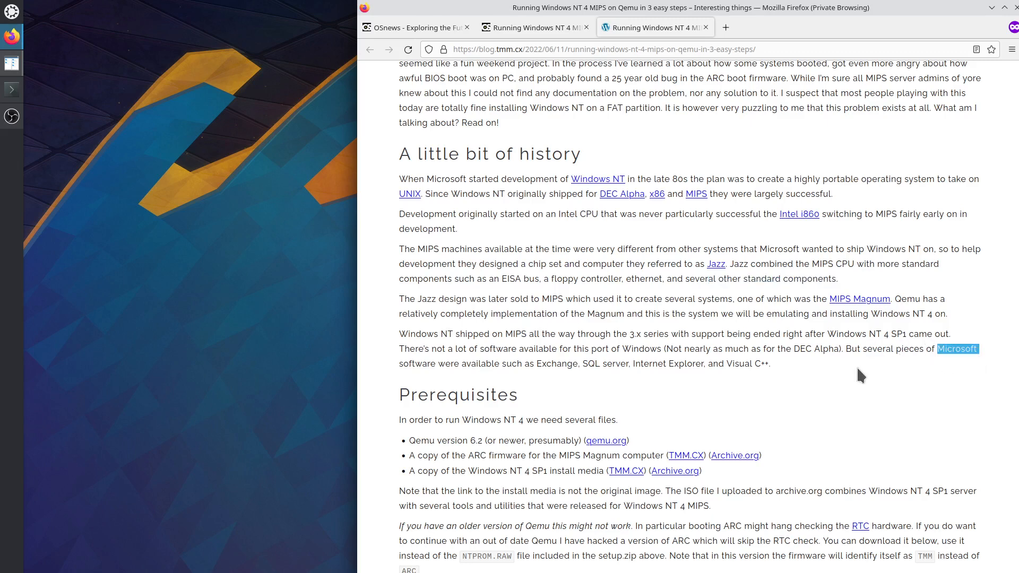
double_click(557, 364)
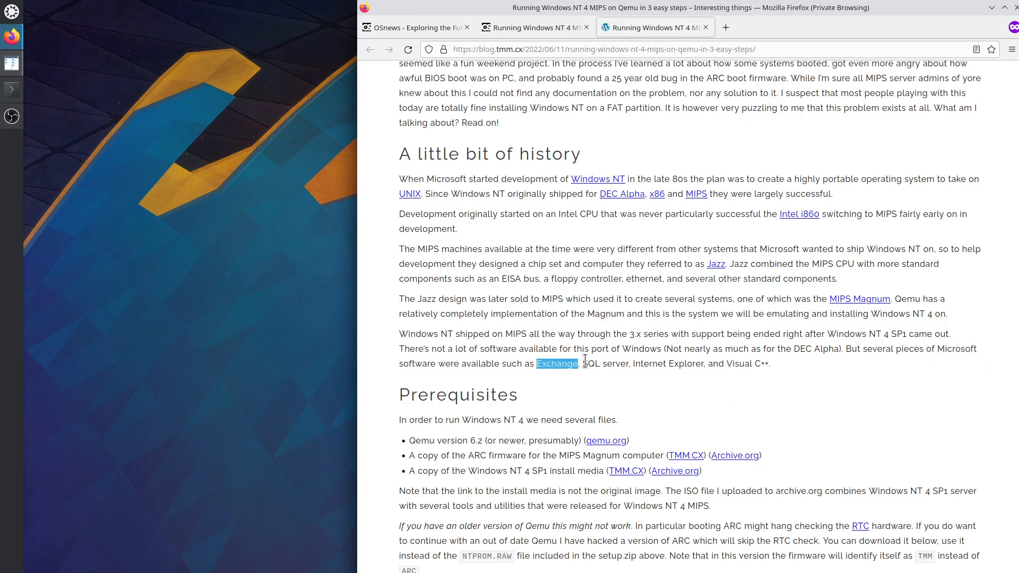
left_click_drag(583, 364, 765, 365)
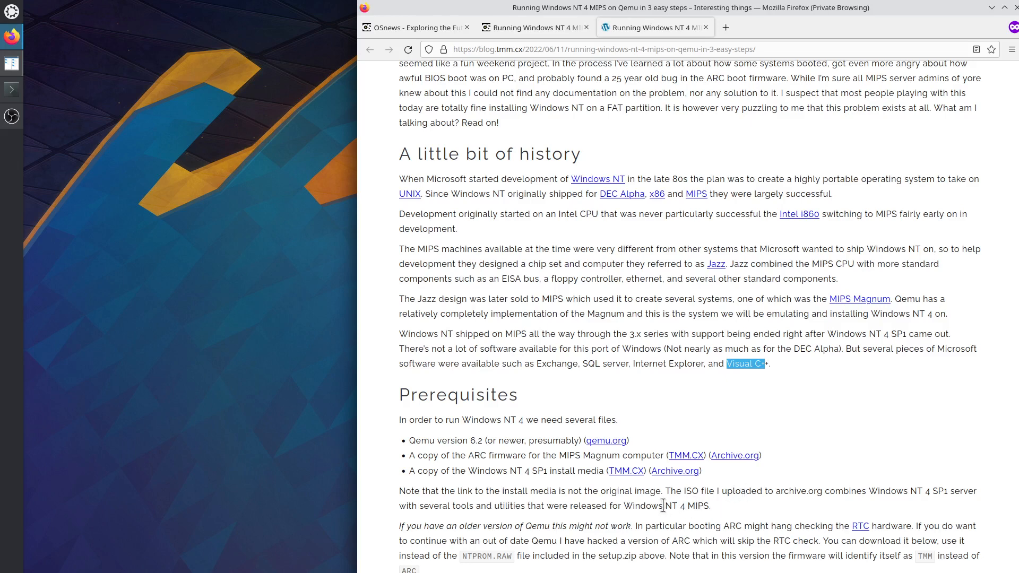
left_click_drag(629, 504, 708, 504)
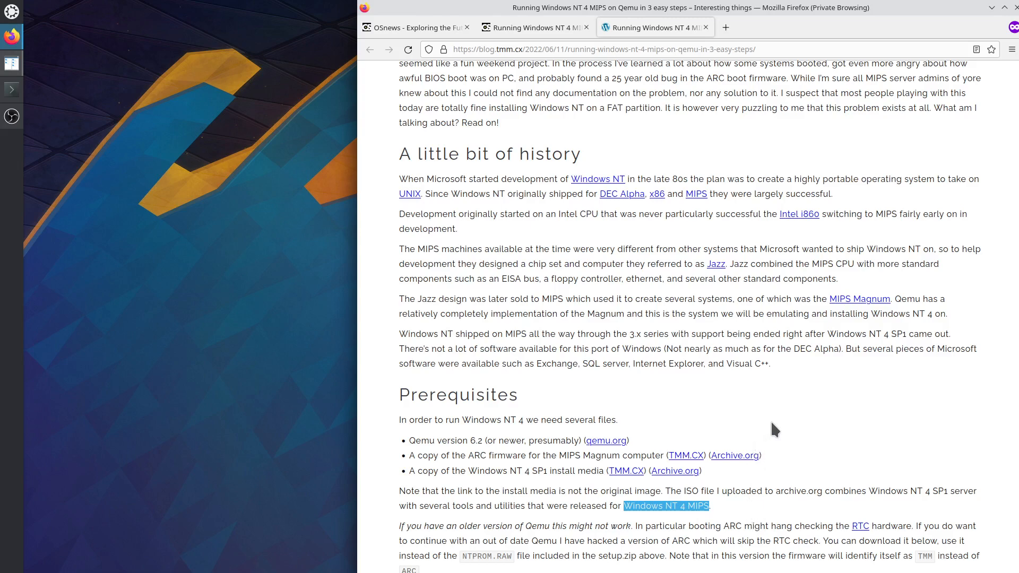
scroll(771, 430, "up", 6)
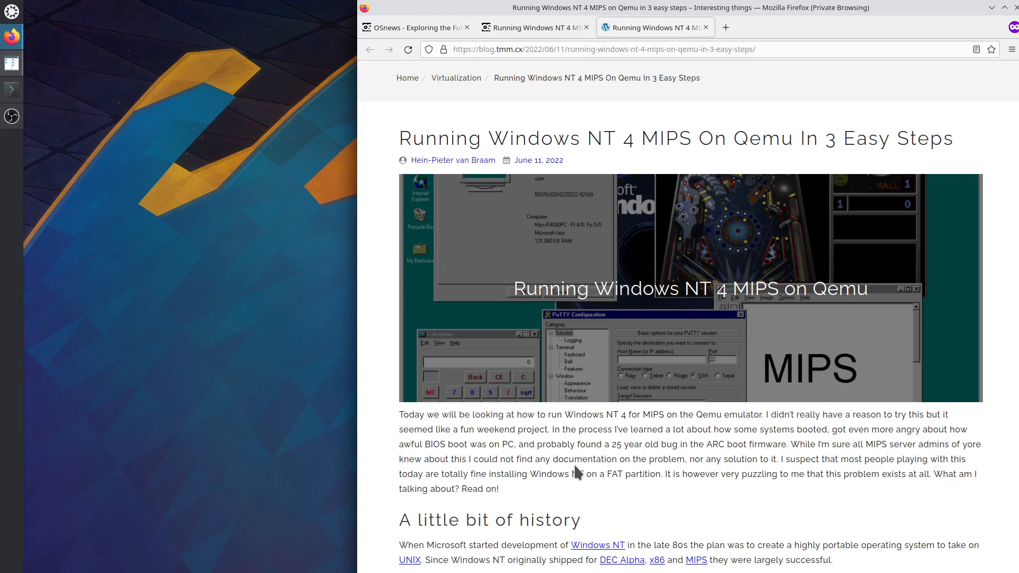
Scroll the blog article to its Prerequisites downloads, then bring up Krusader on the 06_23 folder.
right_click(626, 340)
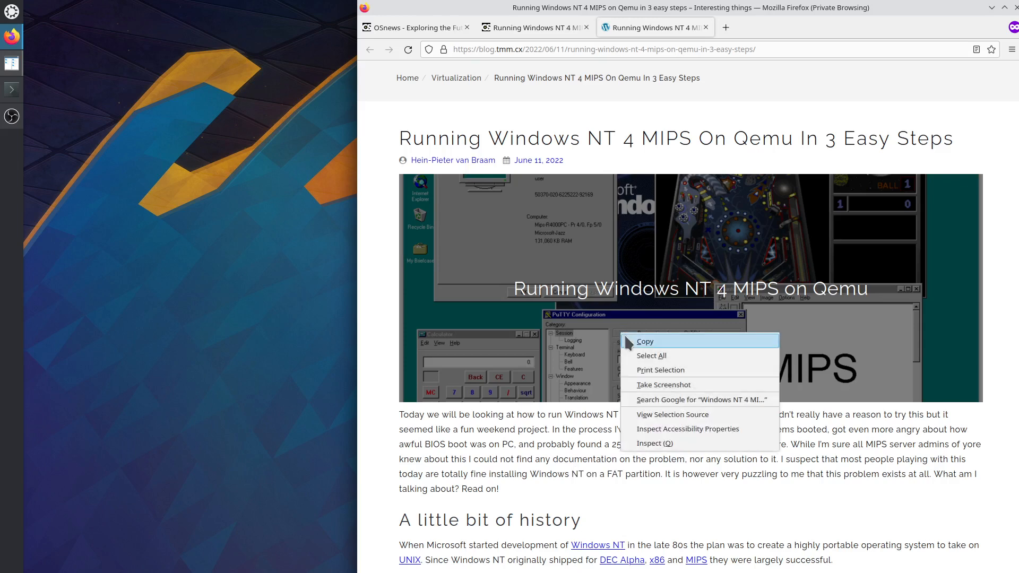
left_click(582, 441)
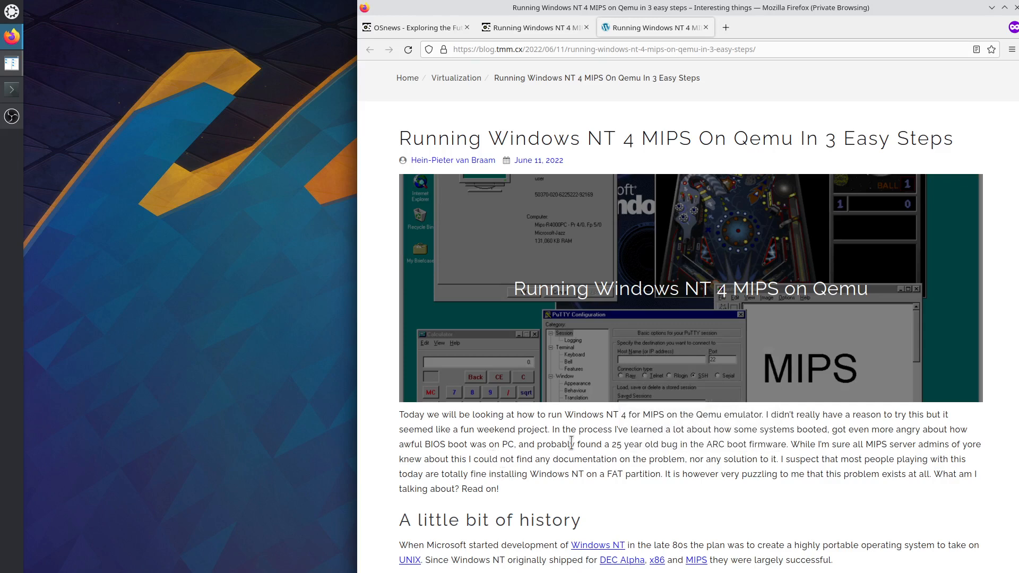
left_click_drag(708, 446, 781, 448)
scroll(689, 487, "down", 5)
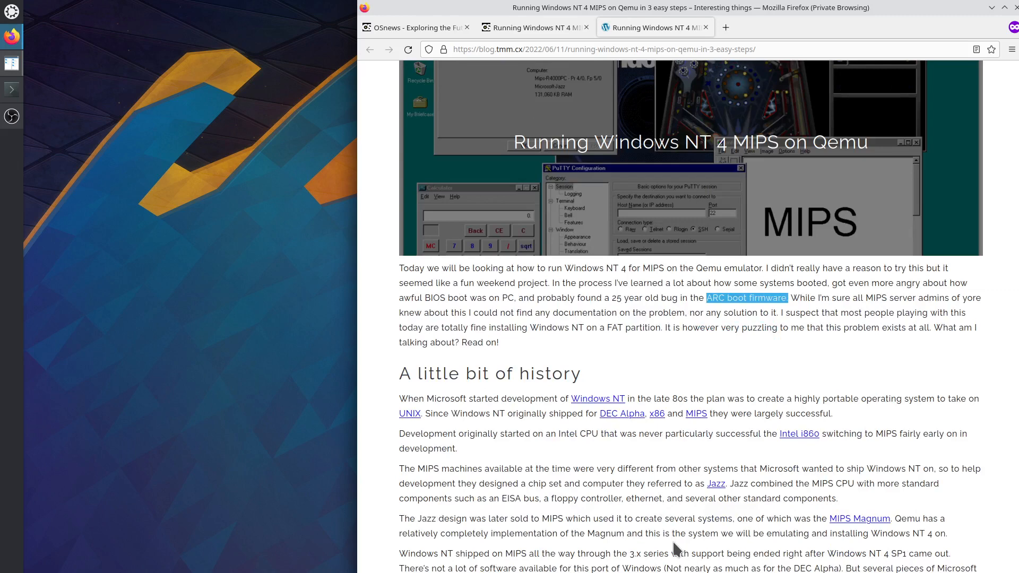
scroll(696, 529, "down", 3)
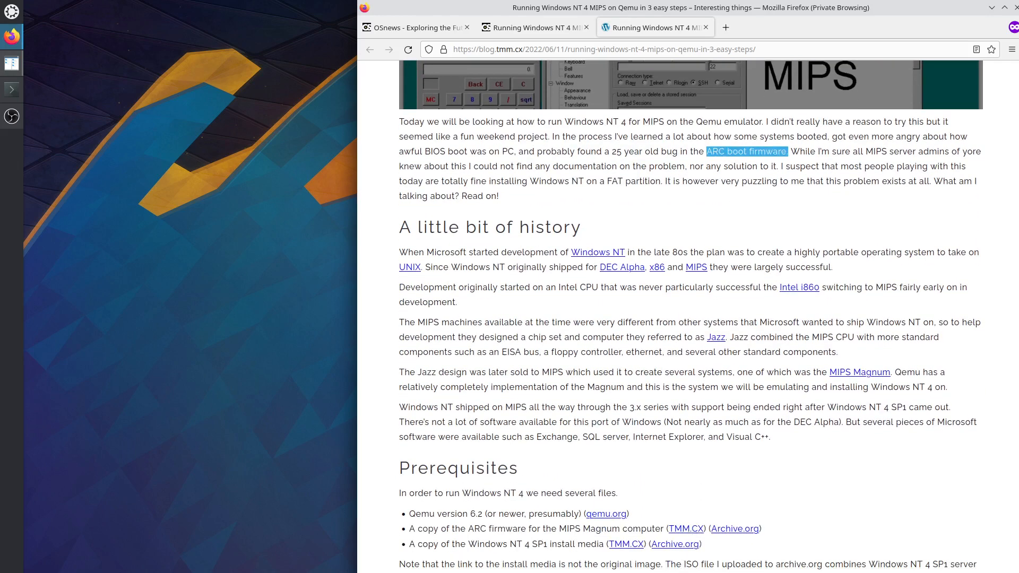
scroll(692, 547, "down", 3)
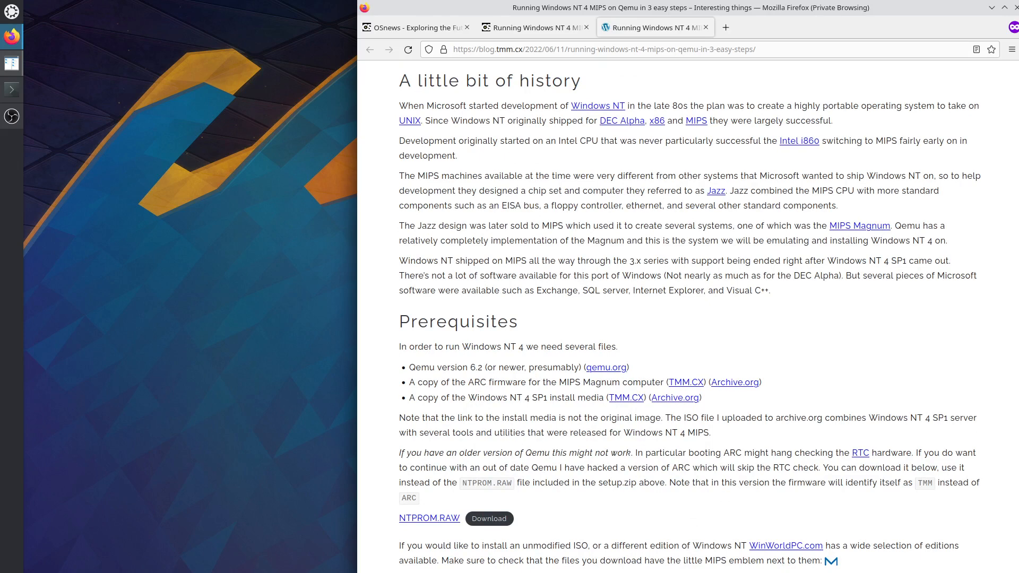
key("alt+Tab")
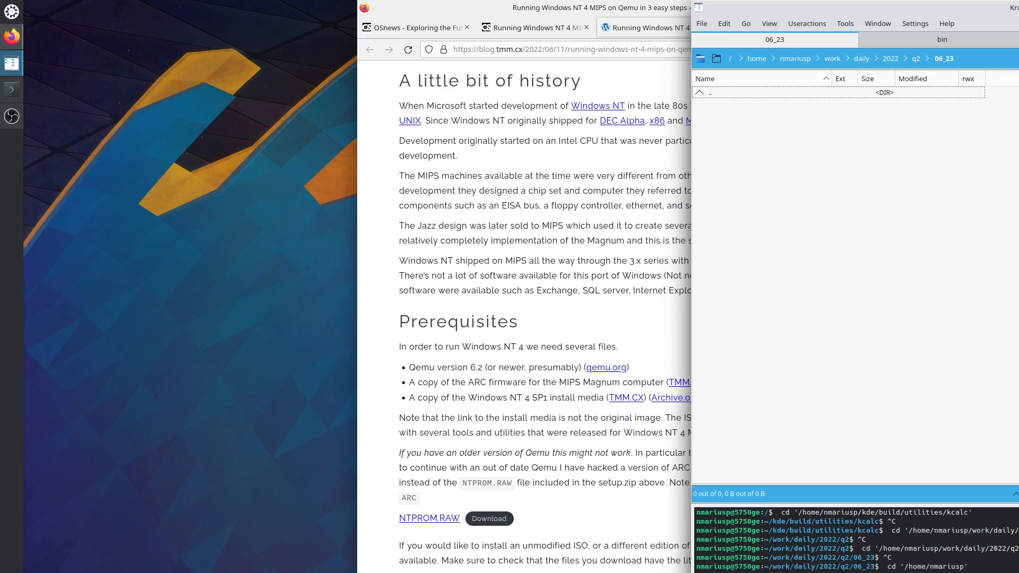
left_click(595, 455)
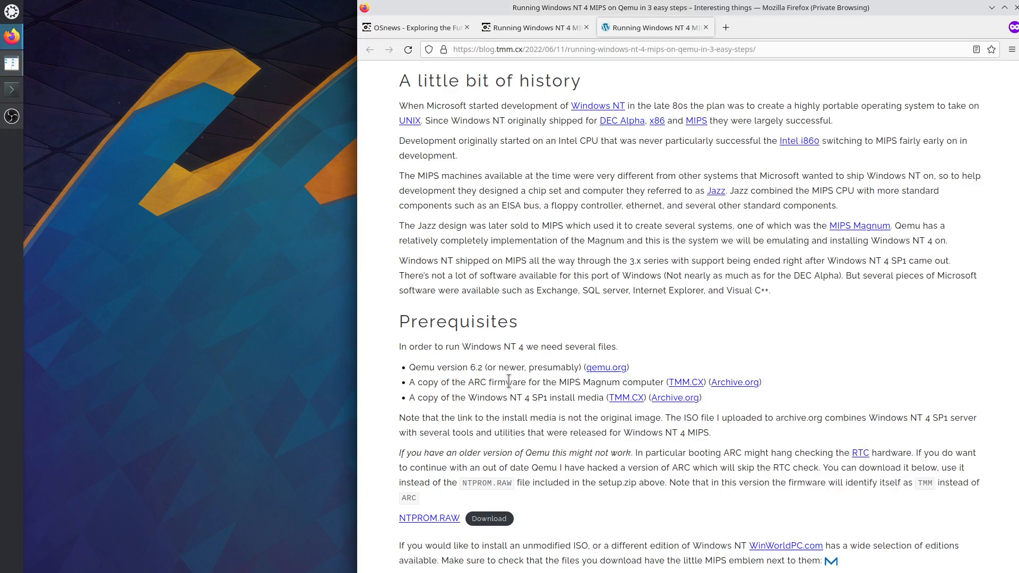
left_click_drag(422, 367, 601, 384)
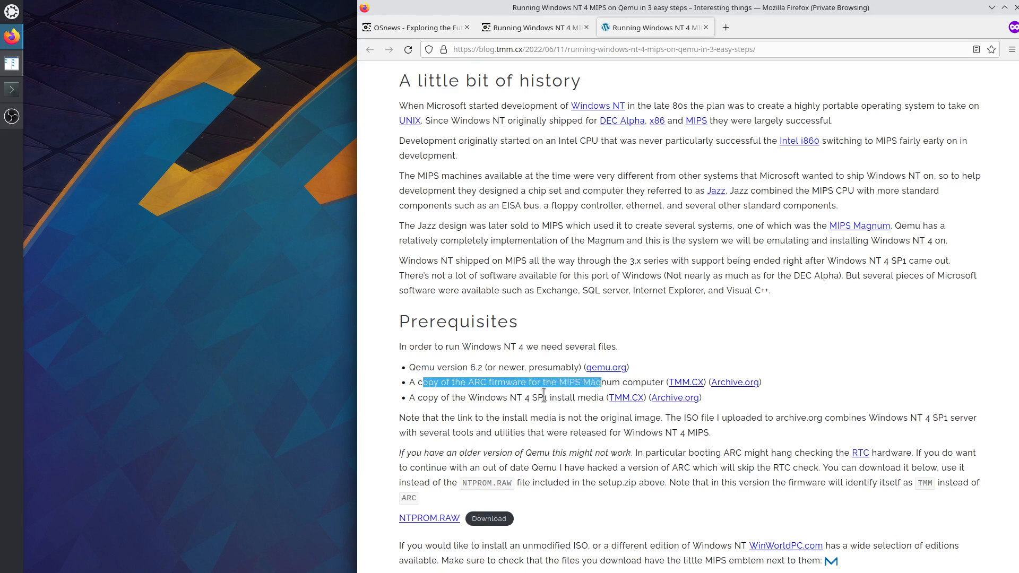
left_click_drag(461, 398, 585, 398)
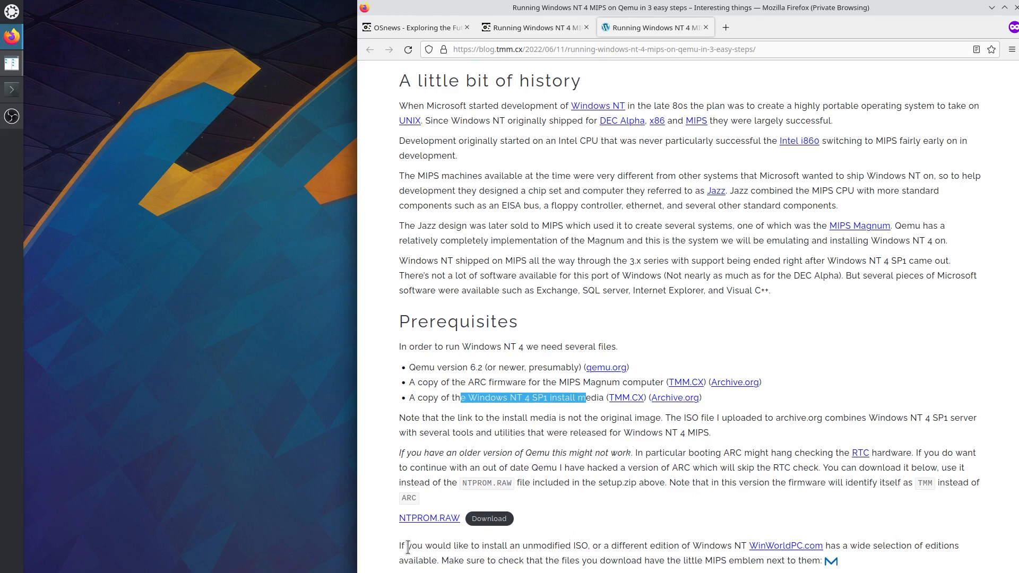
left_click_drag(407, 546, 714, 557)
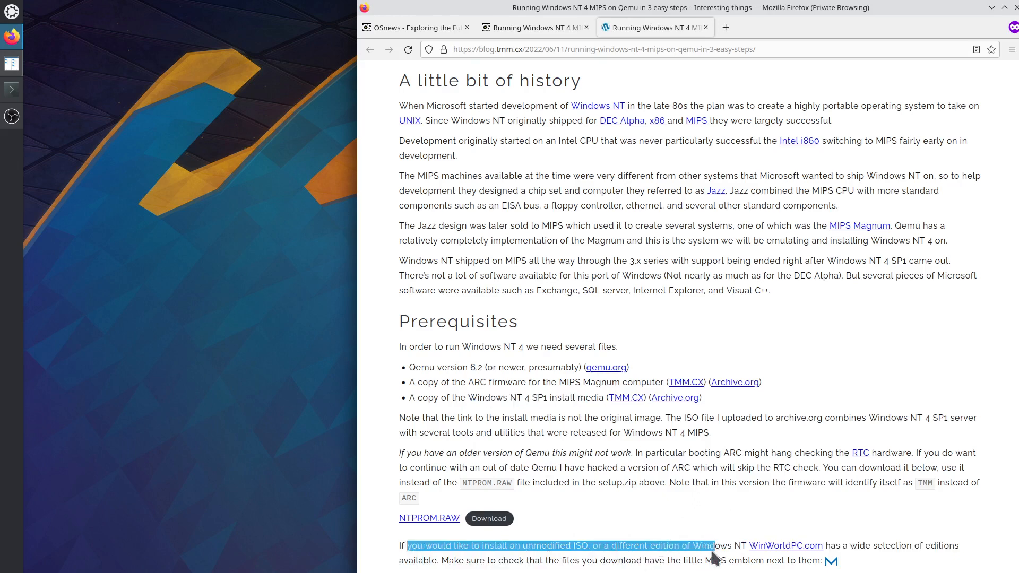
left_click_drag(429, 560, 504, 560)
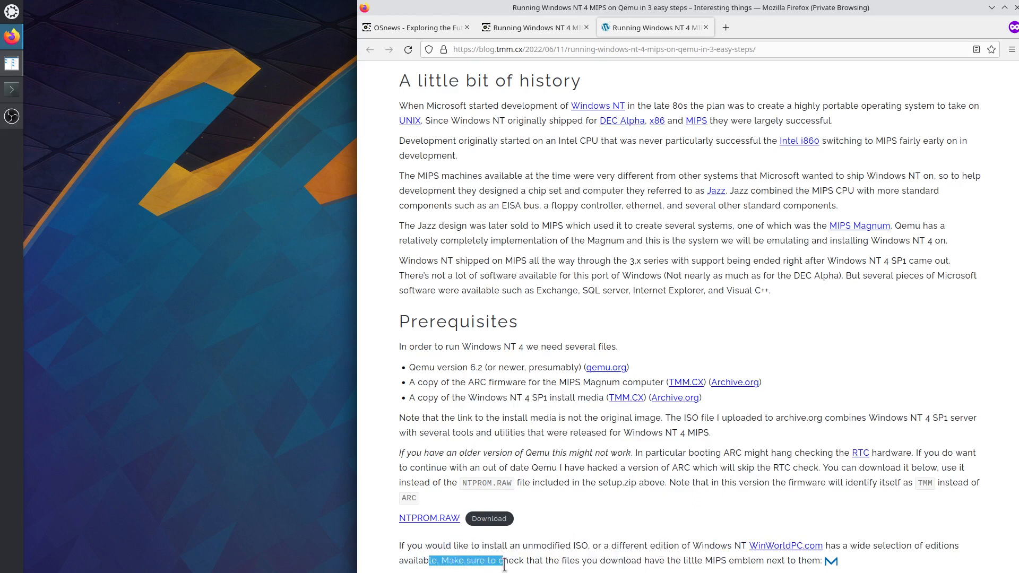
scroll(515, 430, "down", 5)
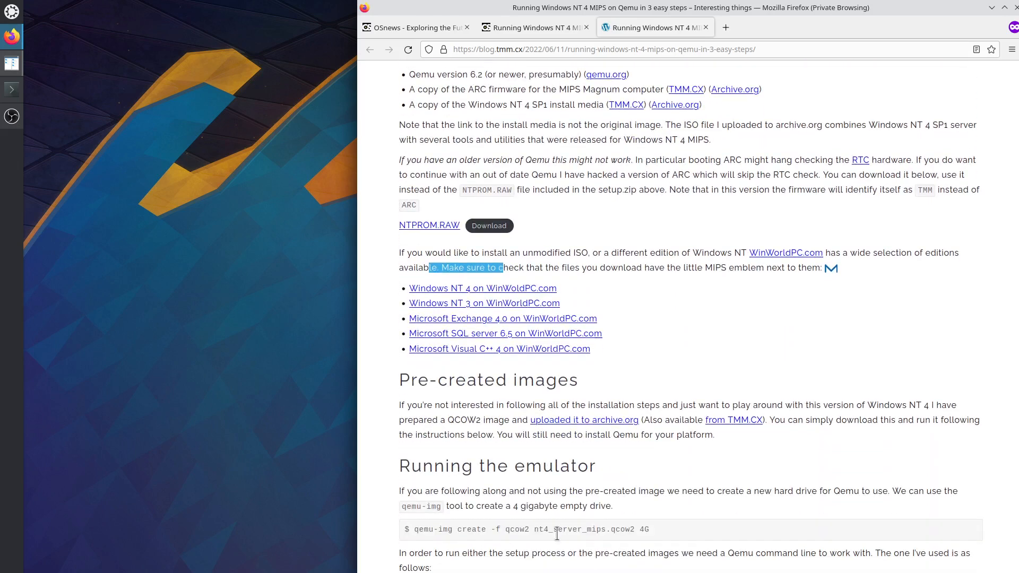
left_click_drag(401, 406, 877, 406)
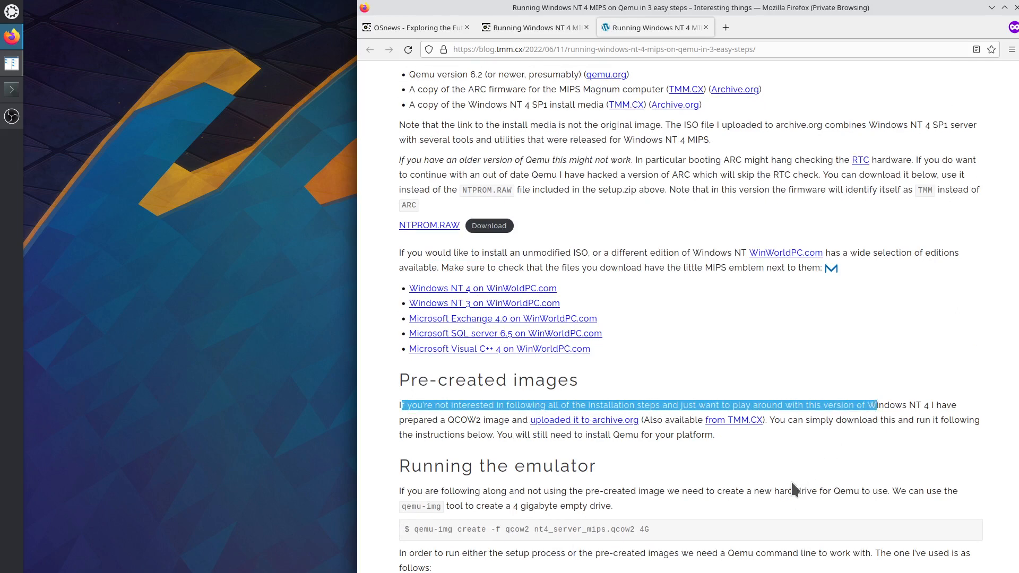
left_click_drag(445, 420, 467, 420)
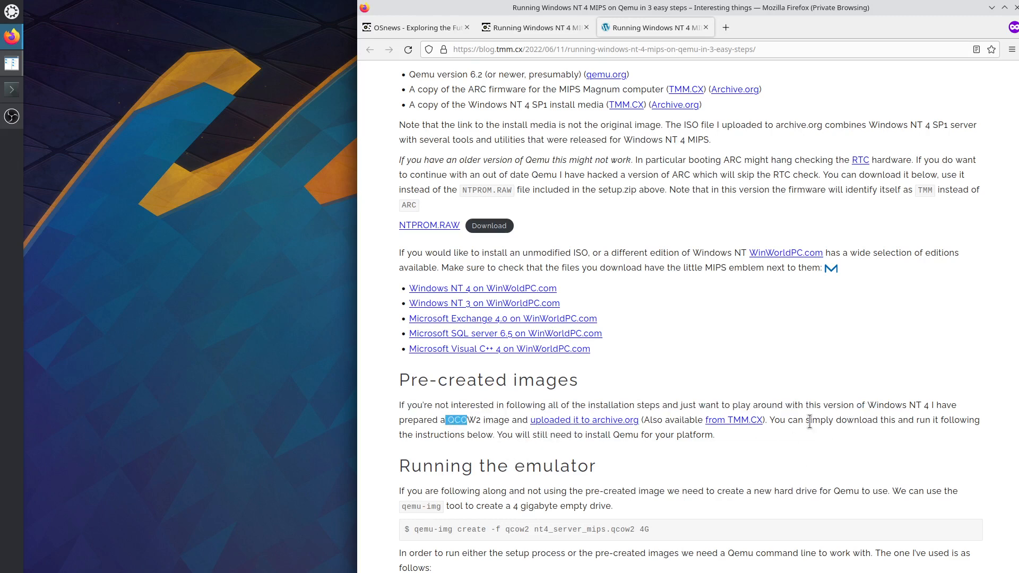
left_click_drag(775, 420, 781, 435)
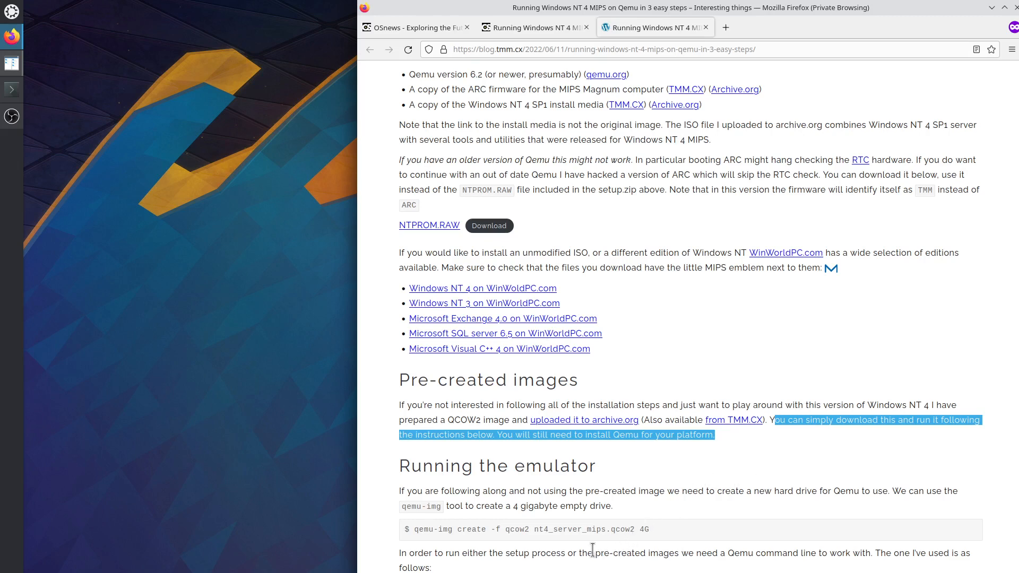
left_click(615, 485)
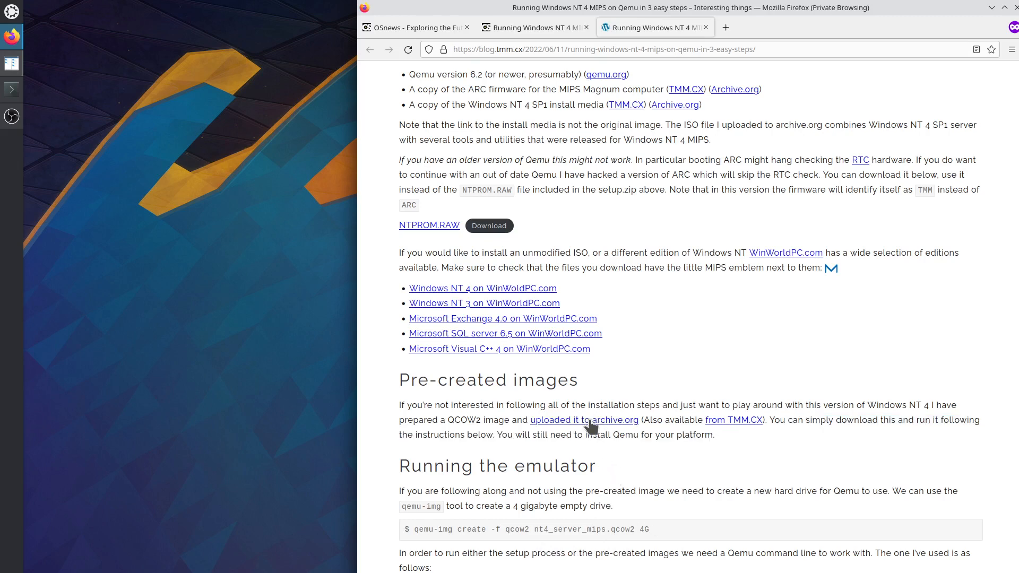
Save nt4-server-mips-qemu.zip from the TMM.CX link into daily/2022/q2/06_23.
right_click(725, 424)
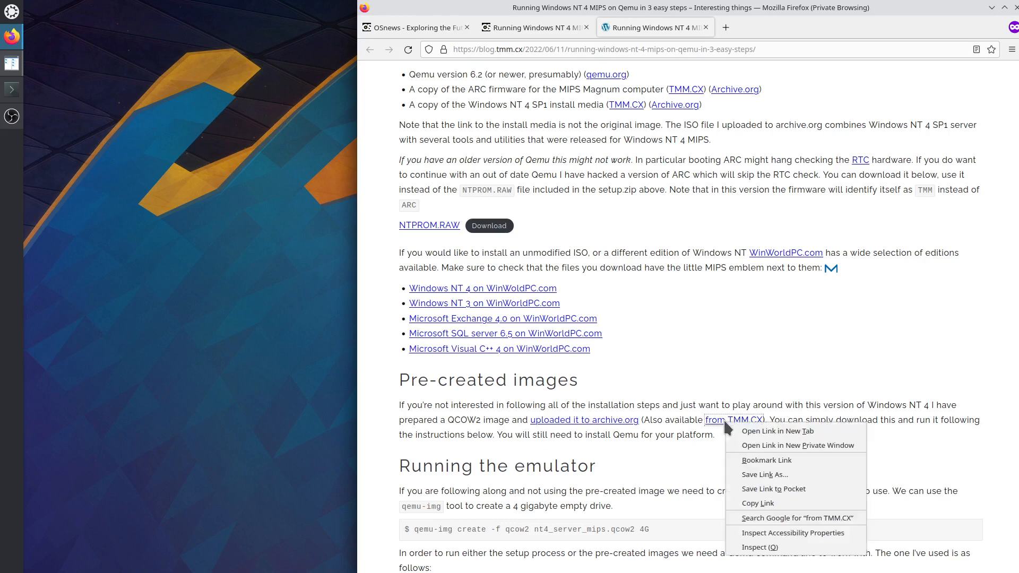
left_click(735, 426)
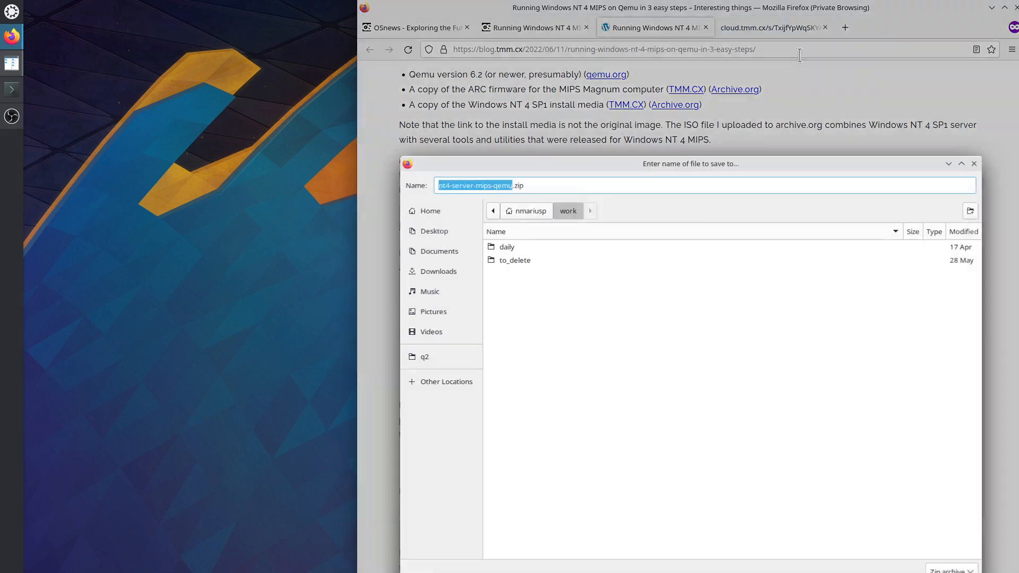
double_click(509, 246)
double_click(516, 248)
double_click(517, 249)
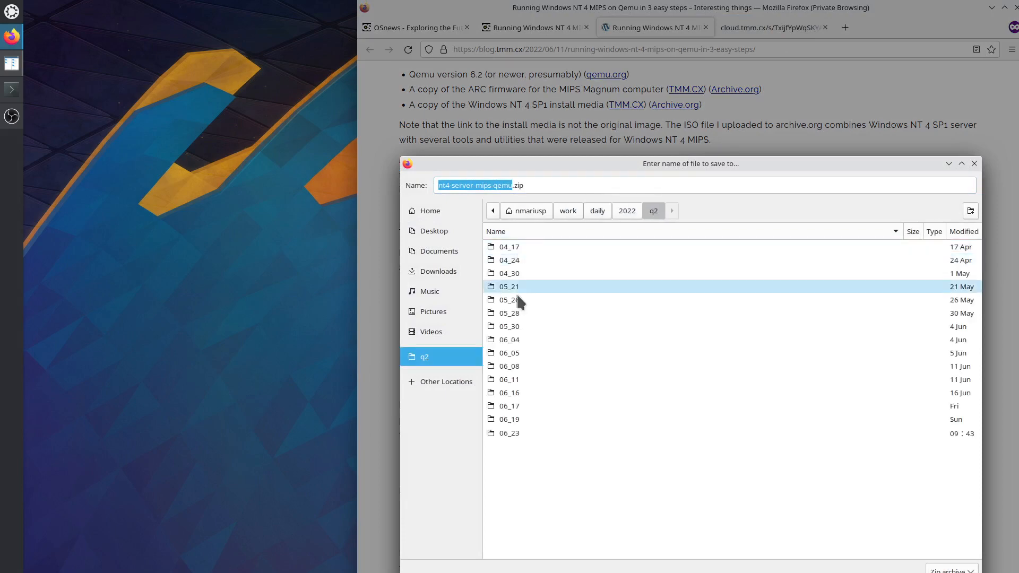
double_click(513, 434)
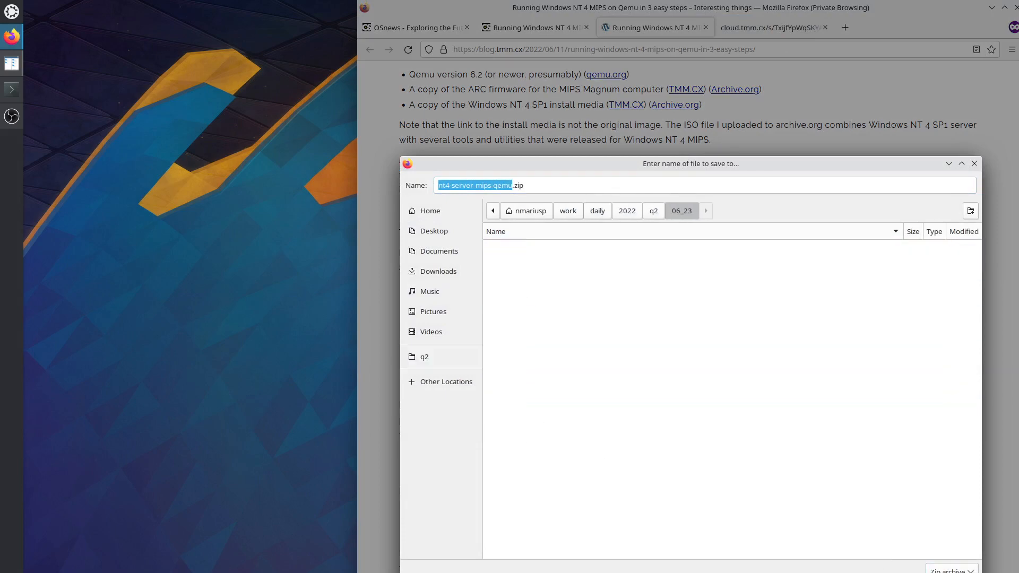
key("Return")
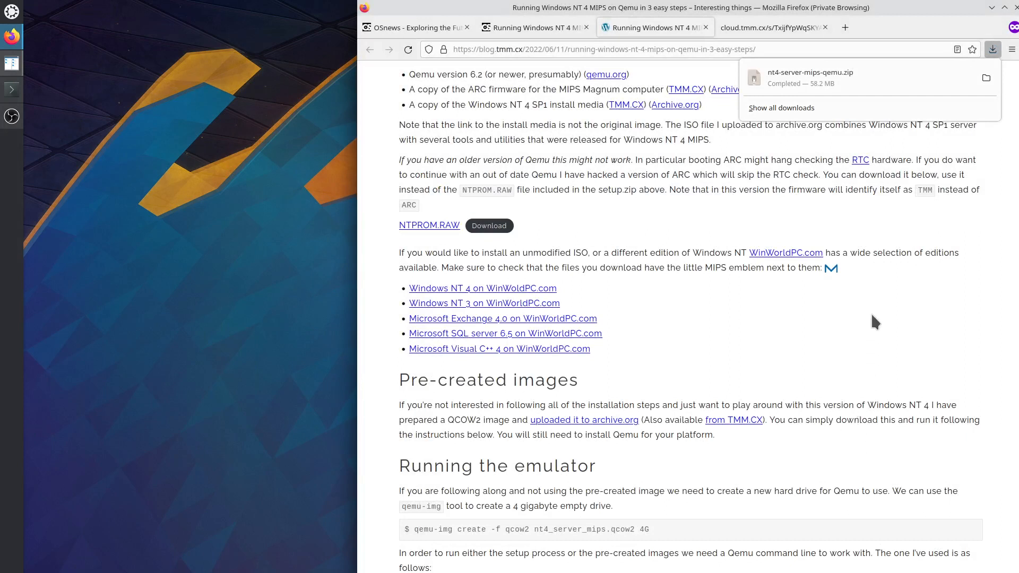
left_click(1017, 213)
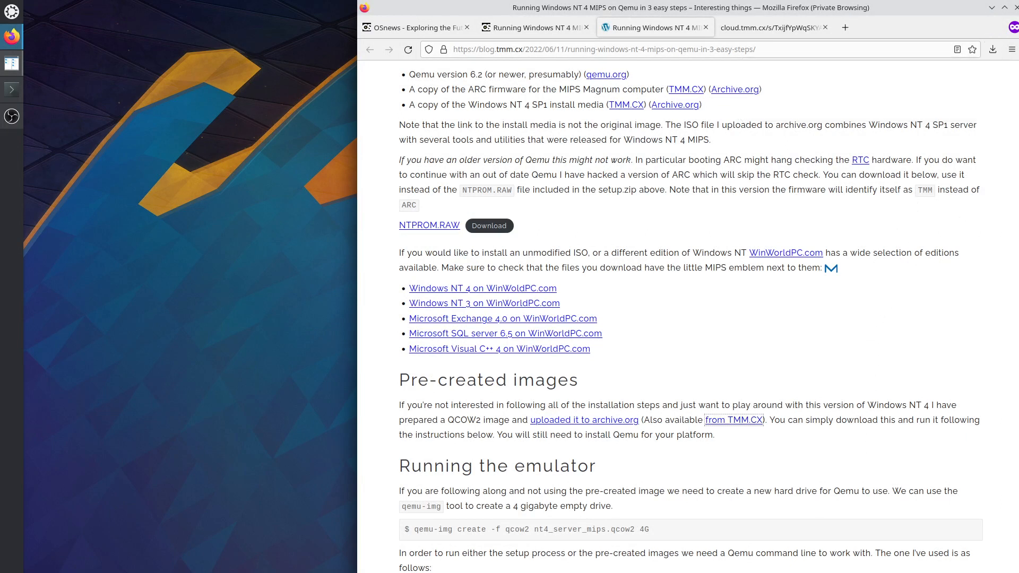
Switch to Krusader to see the zip and extracted nt4_server_mips.qcow2 in 06_23.
key("alt+Tab")
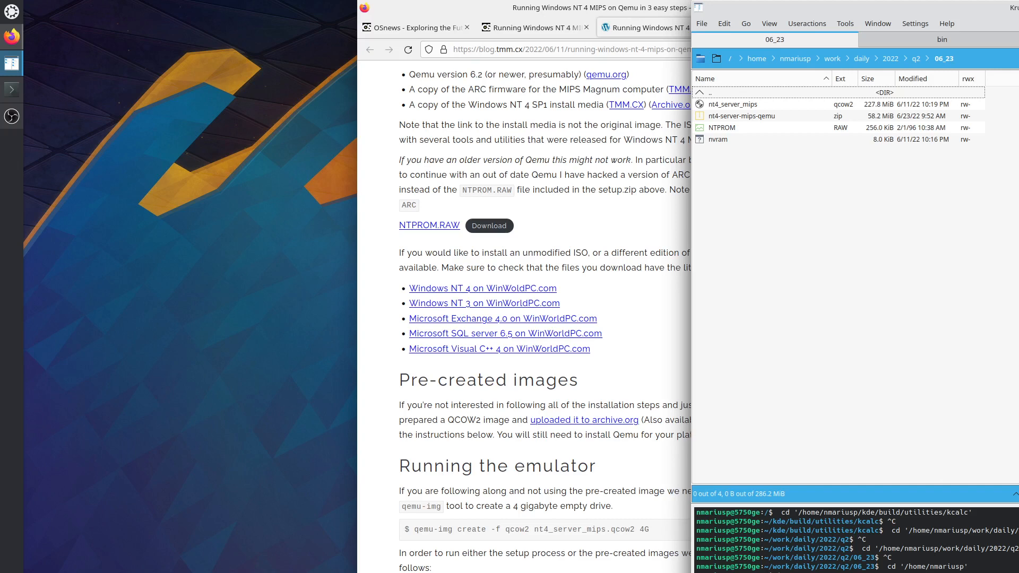
Bring the Firefox blog post back in front of Krusader and open a new private tab.
key("alt+Tab")
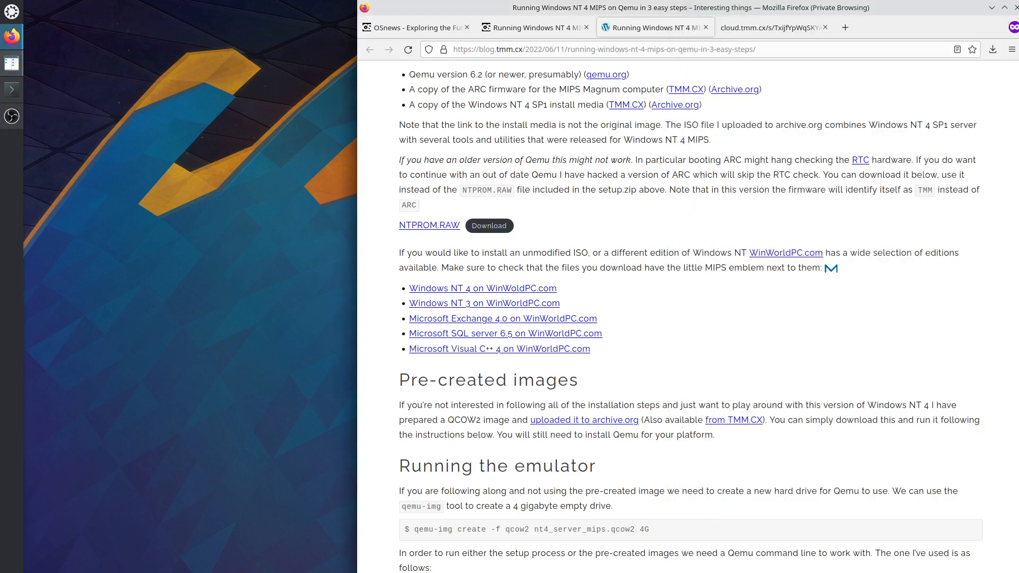
key("alt+Tab")
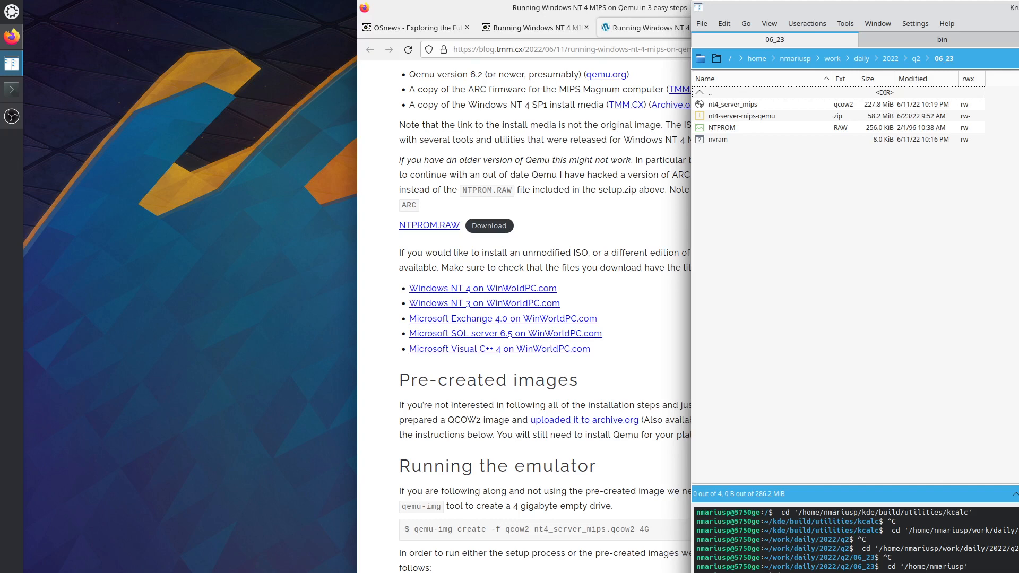
left_click(568, 571)
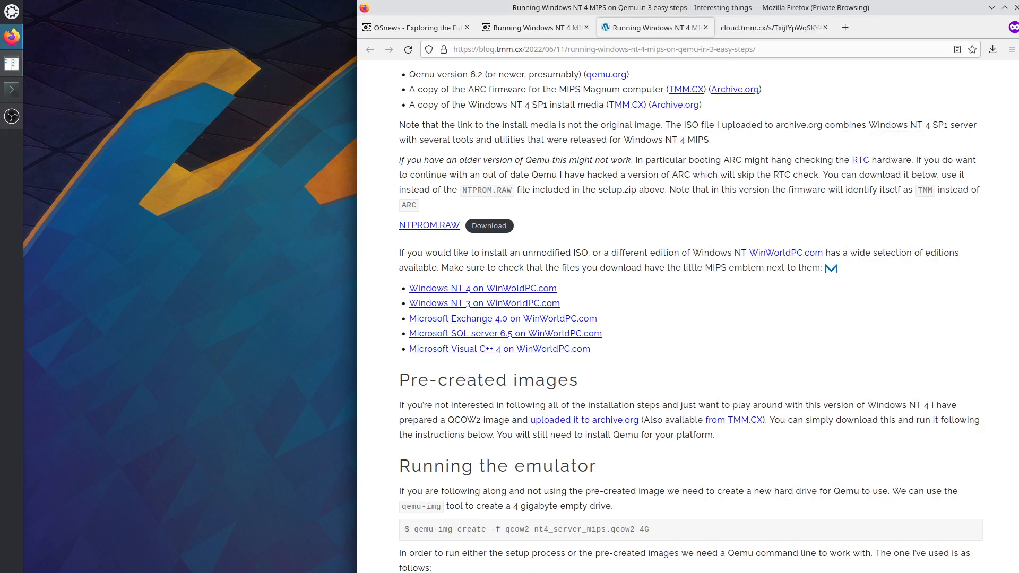
key("ctrl+t")
Search 'qemu-system-mips64el ubuntu packages' and open the packages.ubuntu.com result.
type("qemu-system-mips64el")
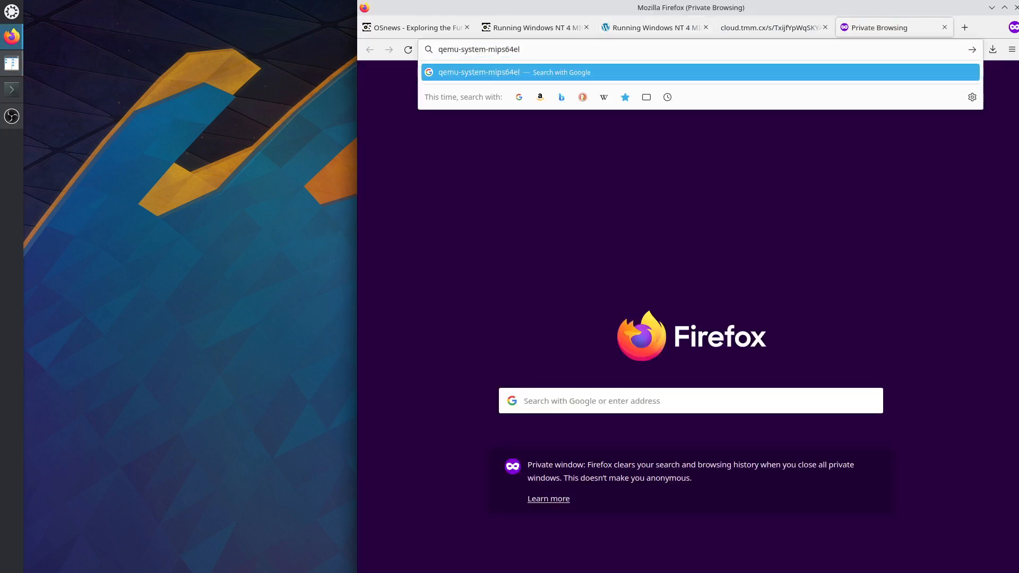
type("ubuntu pa")
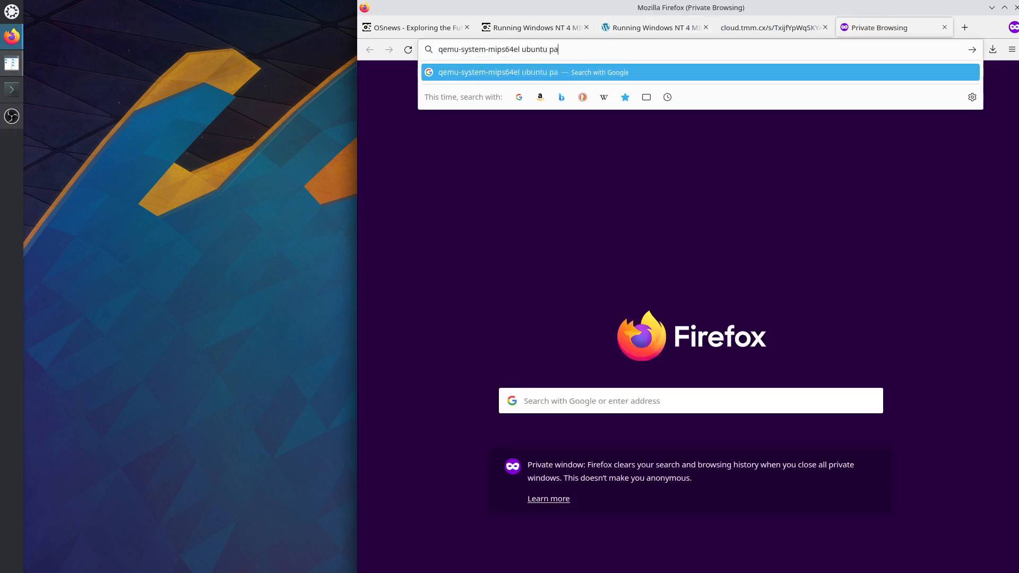
type("ckages")
key("Return")
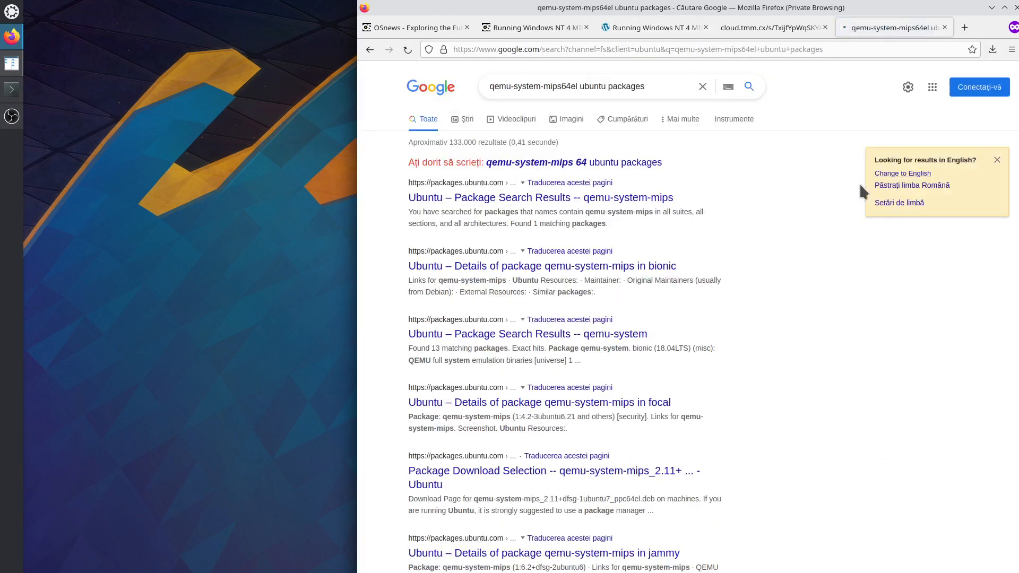
right_click(610, 182)
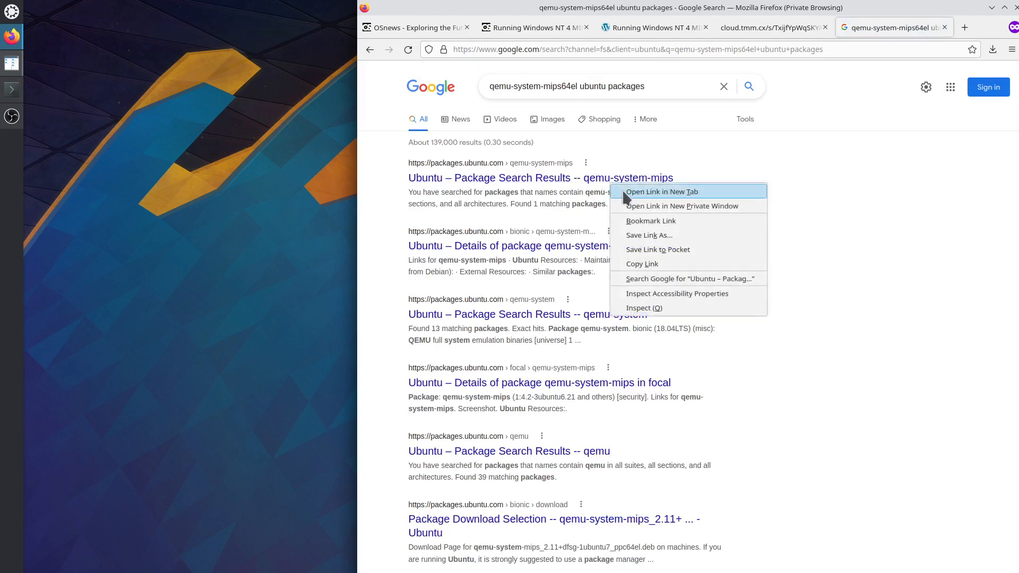
left_click(624, 193)
left_click(912, 31)
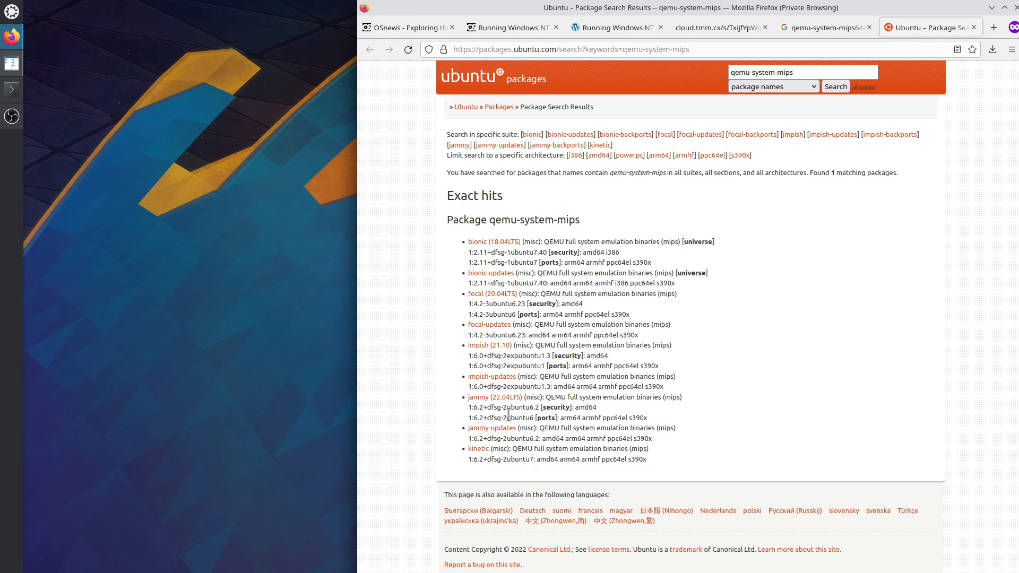
Open qemu-system-mips's jammy amd64 file list, copy the package name, and launch Konsole.
left_click(501, 398)
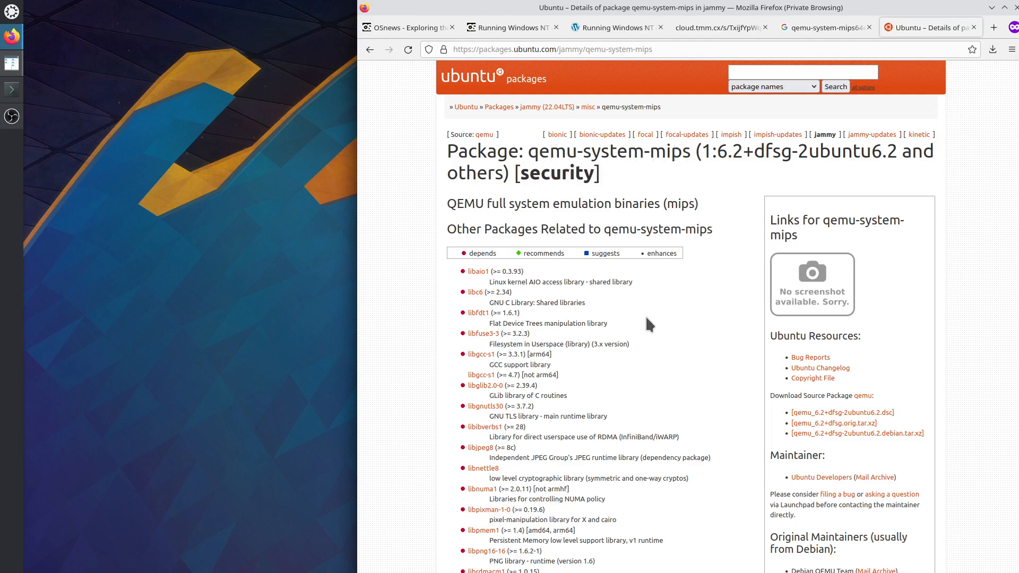
scroll(647, 319, "down", 8)
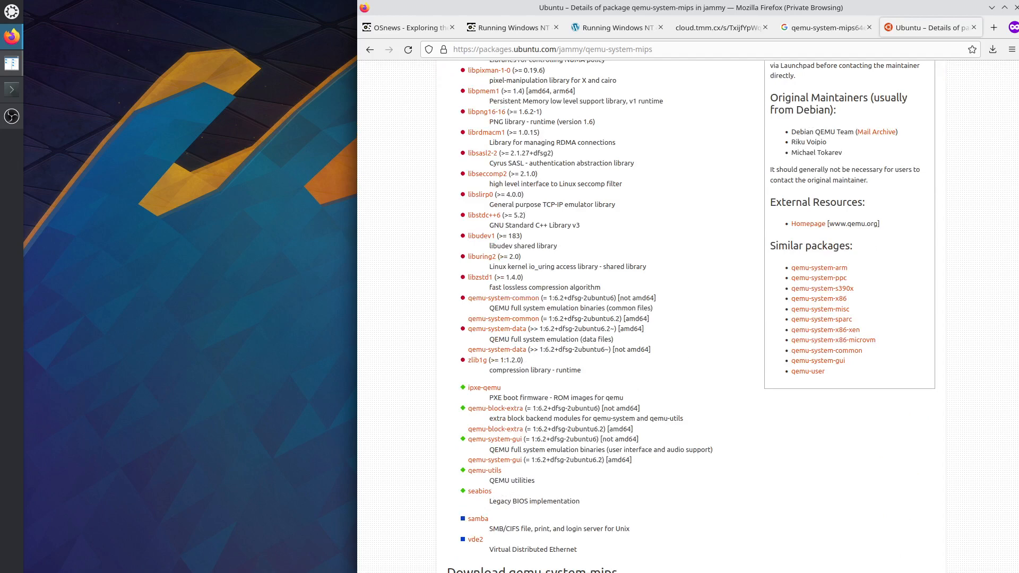
left_click(638, 504)
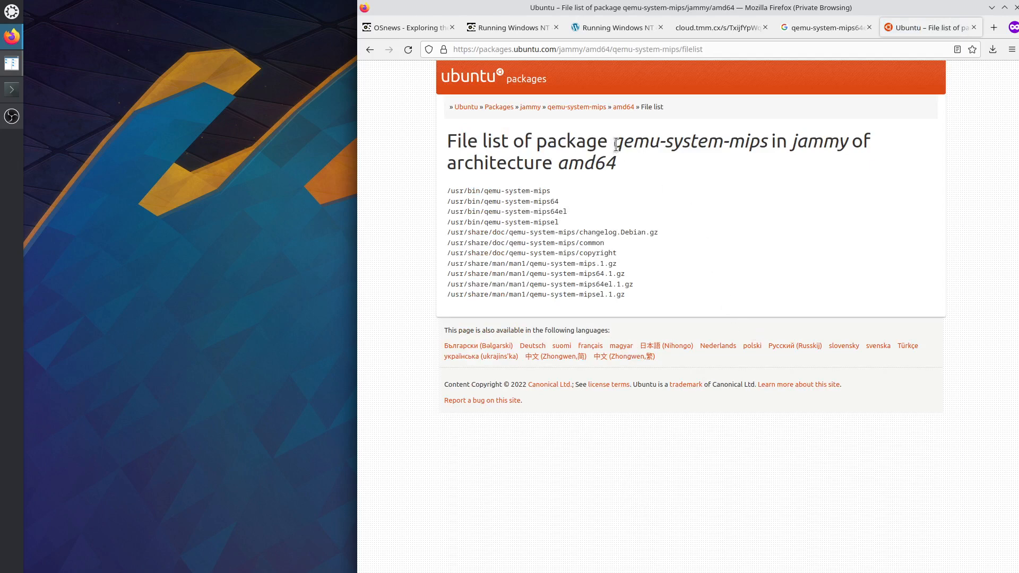
left_click_drag(612, 142, 768, 142)
key("ctrl+c")
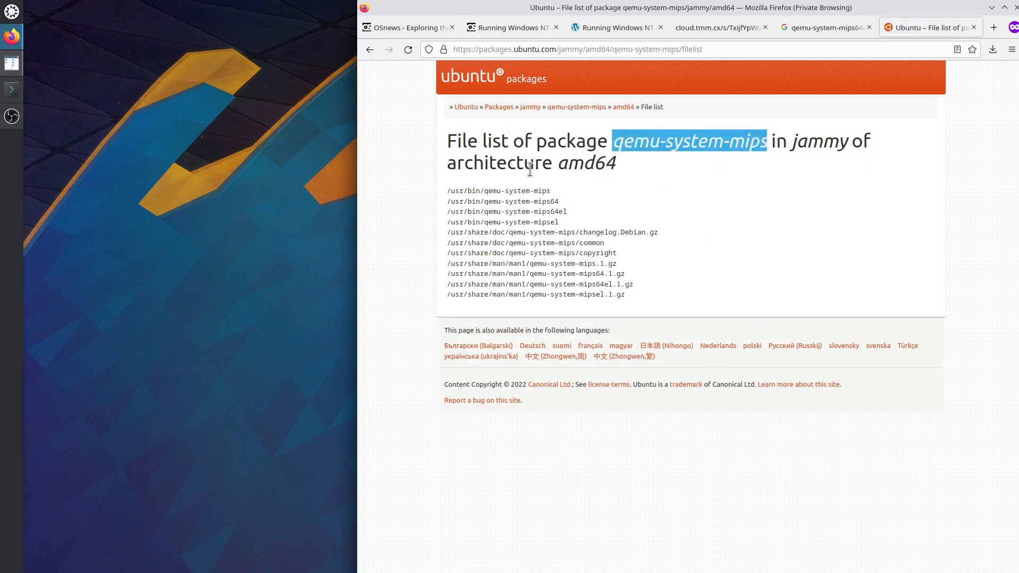
left_click(11, 89)
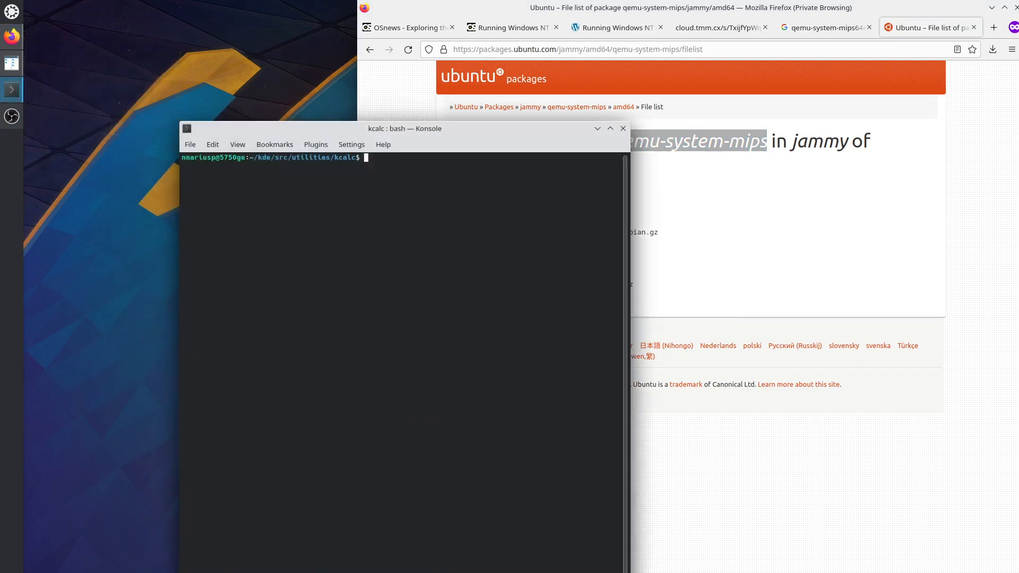
Open a new default Konsole tab and become root with sudo su and the account password.
key("shift+Right")
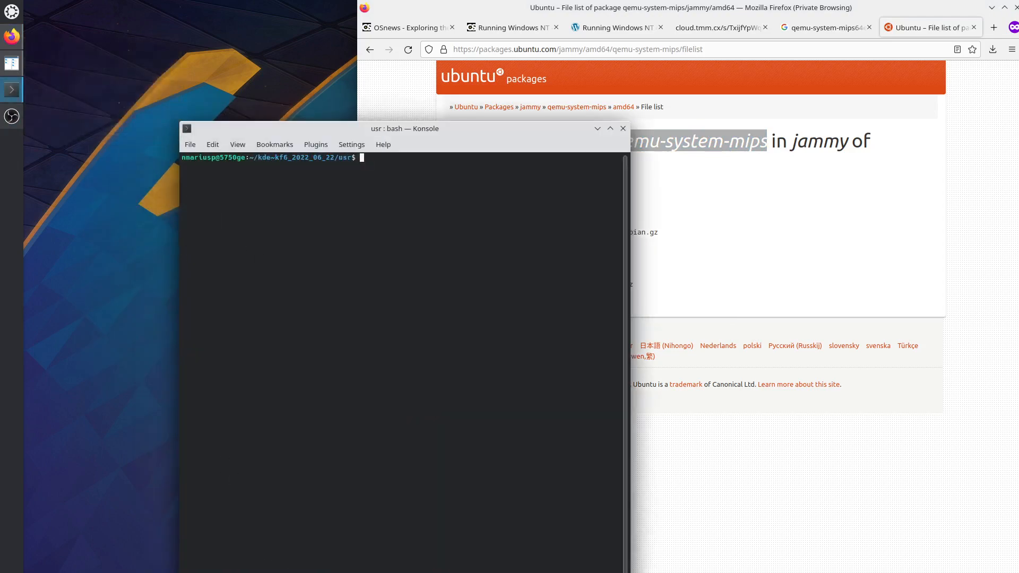
left_click(190, 144)
mouse_move(232, 175)
left_click(334, 173)
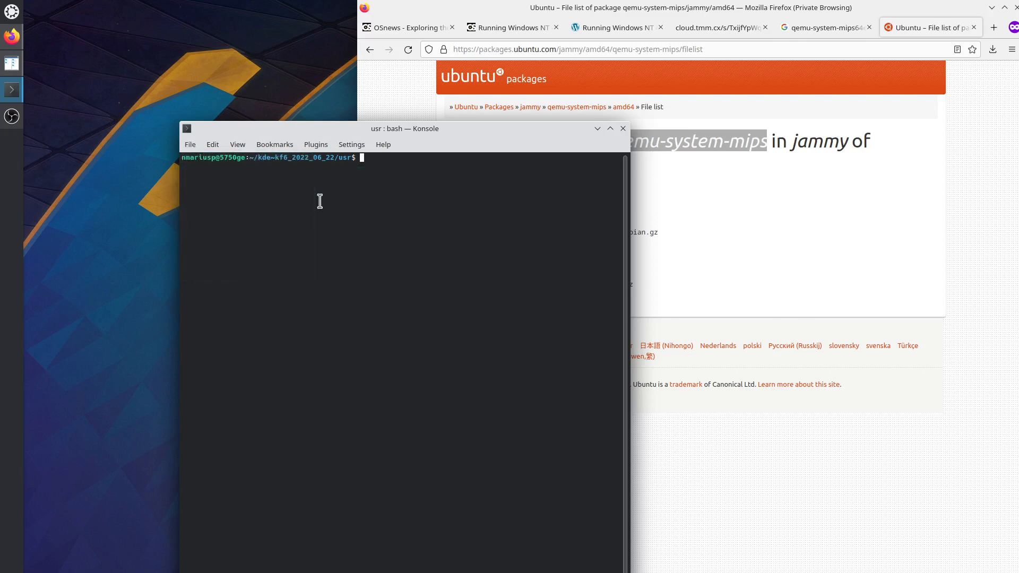
type("audo su")
key("Return")
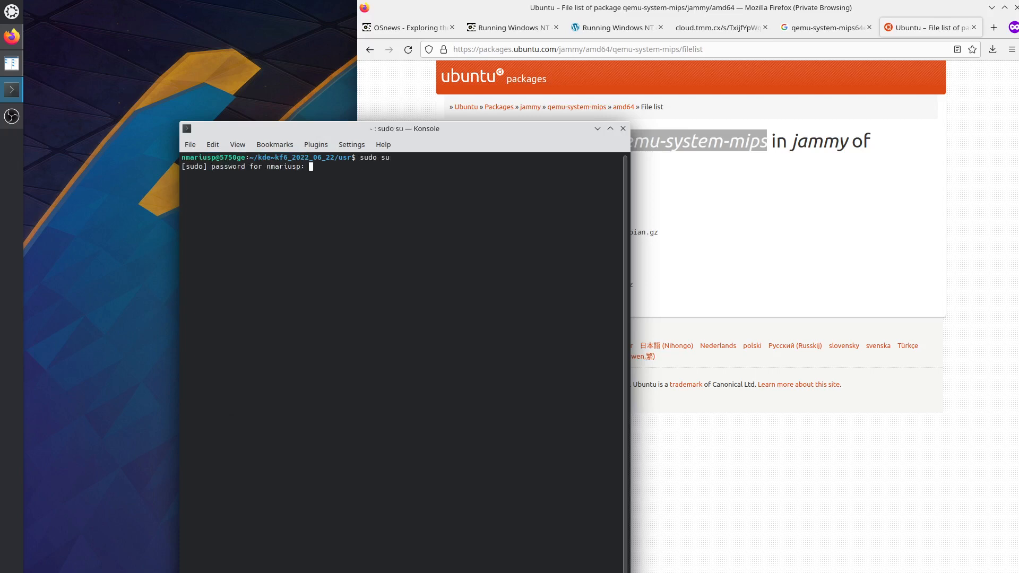
key("Return")
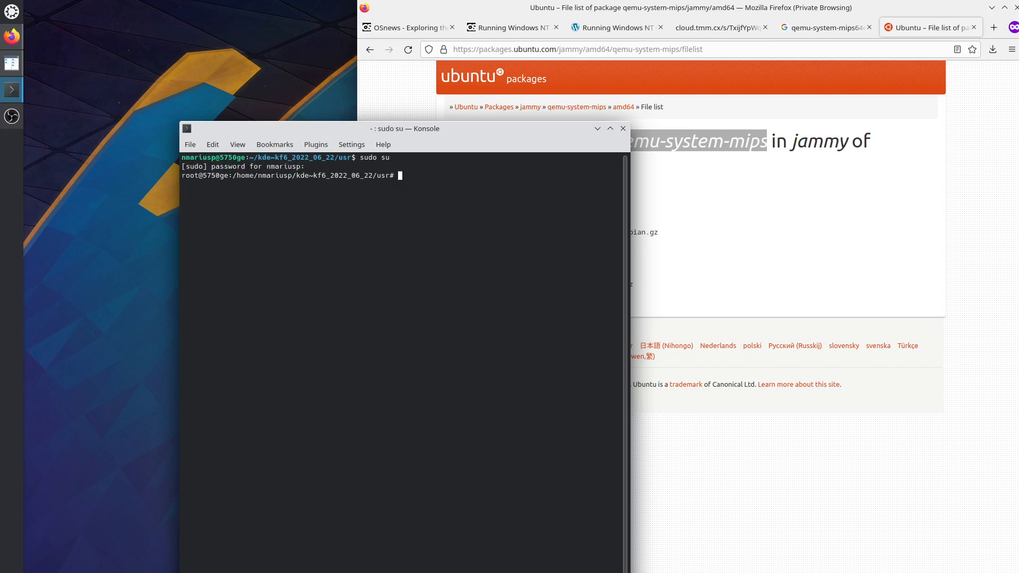
Run apt install qemu-system-mips, confirm the installation, and return to the cloud.tmm.cx tab.
type("apt install")
middle_click(355, 222)
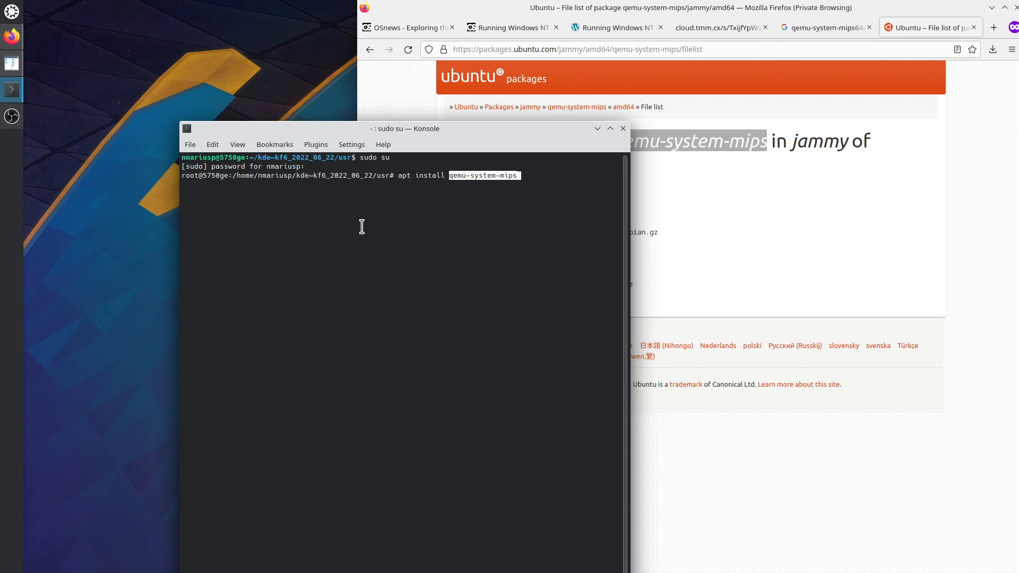
key("Return")
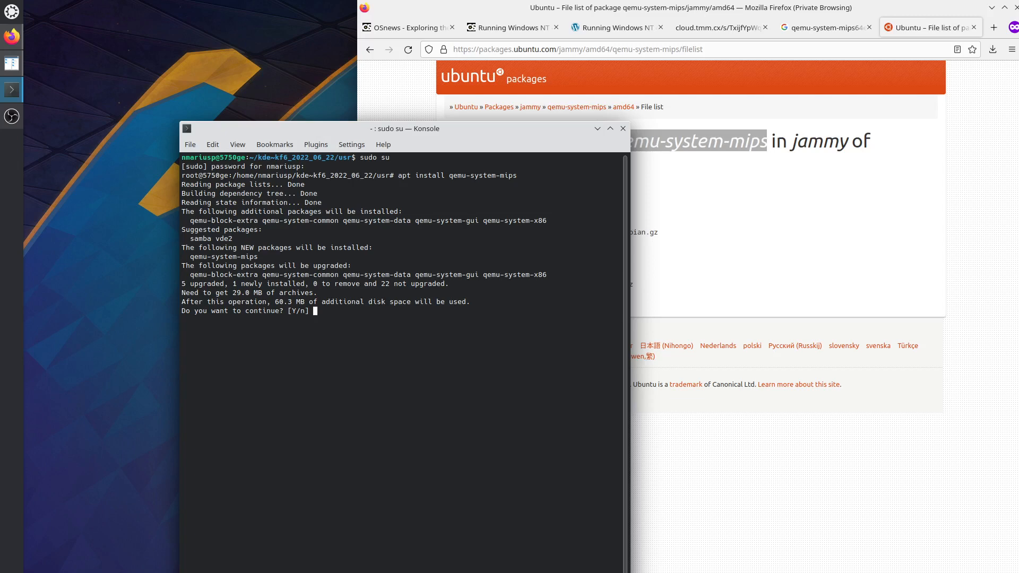
key("Return")
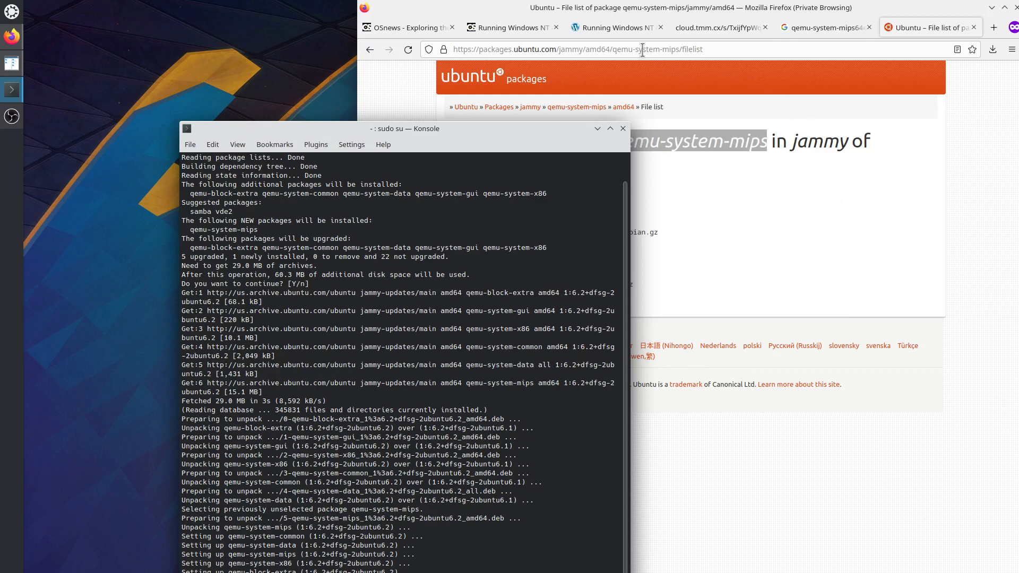
left_click(716, 32)
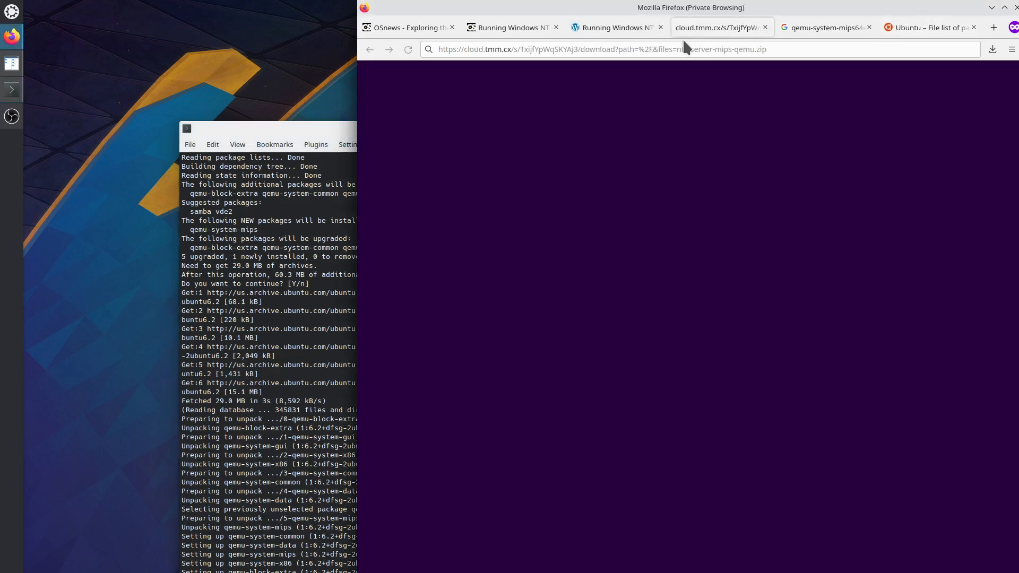
Copy the blog's qemu-system-mips64el command up to nt4_server_mips.qcow2, excluding the -cdrom option.
left_click(821, 30)
left_click(634, 27)
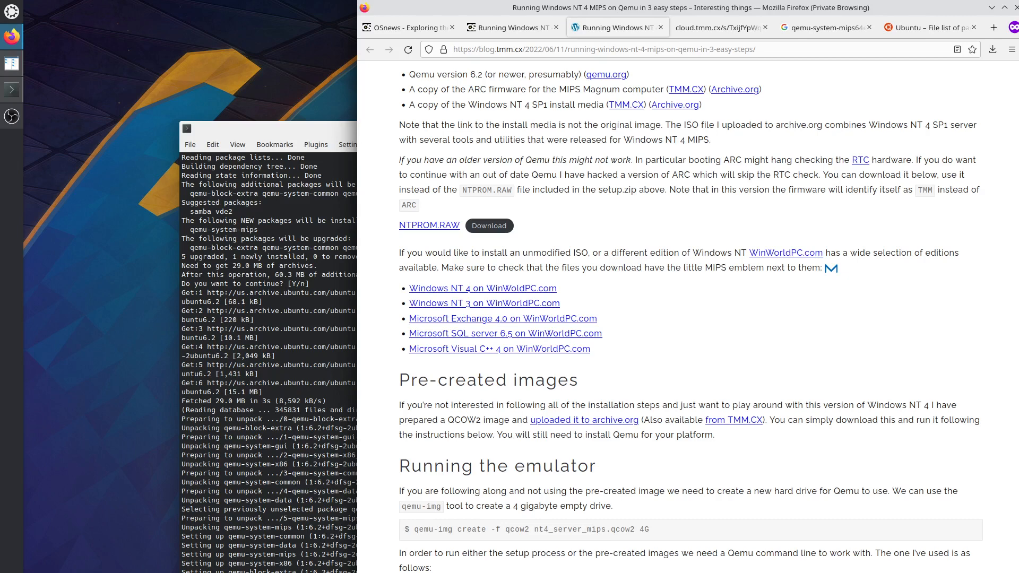
scroll(690, 318, "down", 5)
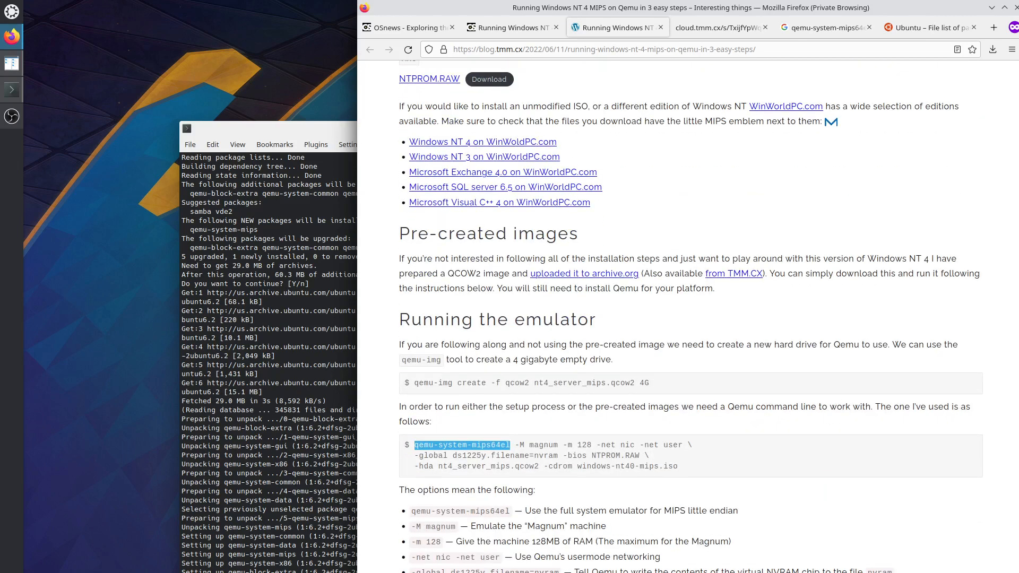
left_click(461, 445)
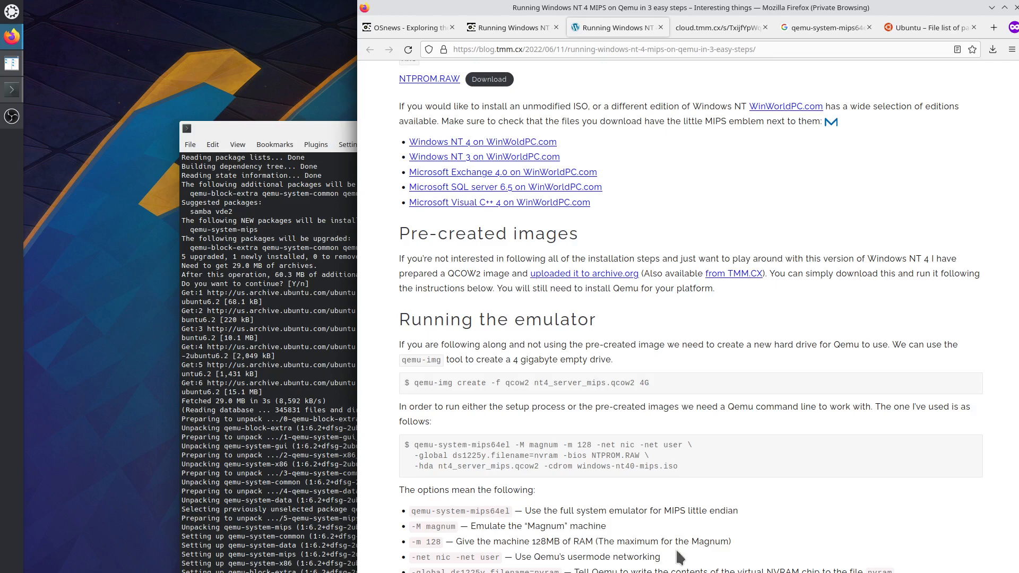
left_click_drag(550, 466, 678, 466)
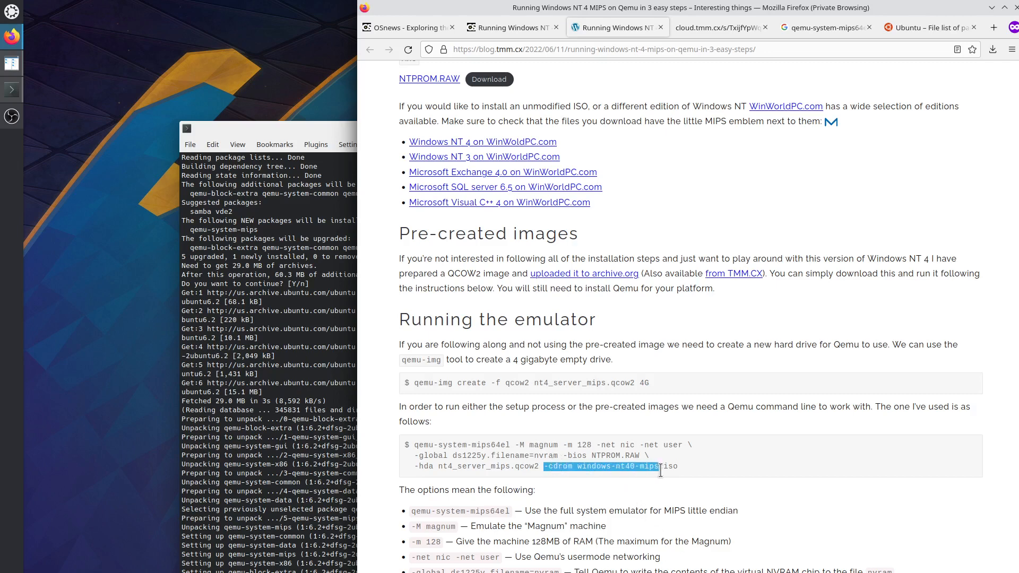
left_click_drag(539, 467, 414, 444)
right_click(427, 444)
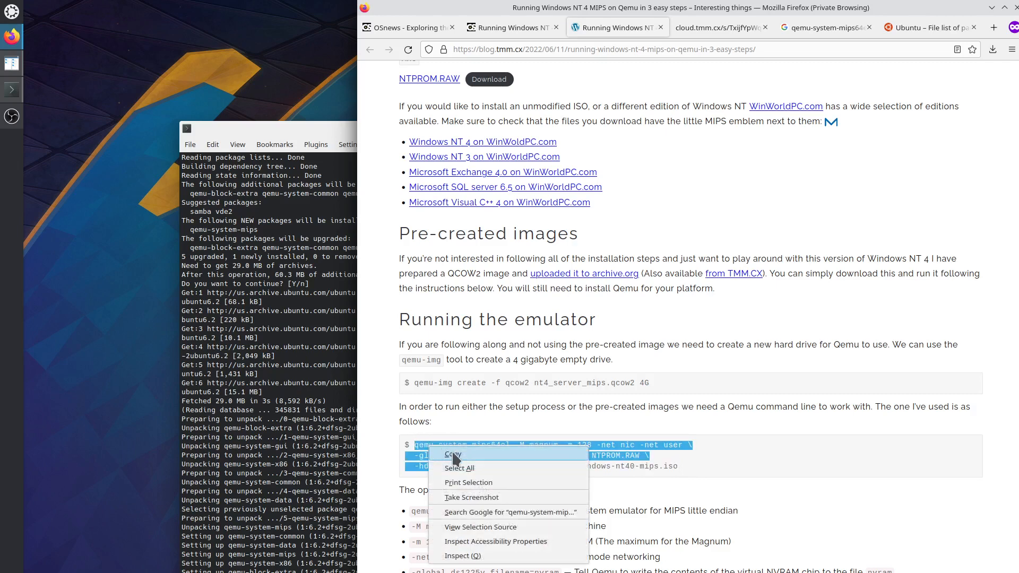
left_click(450, 458)
key("alt+Tab")
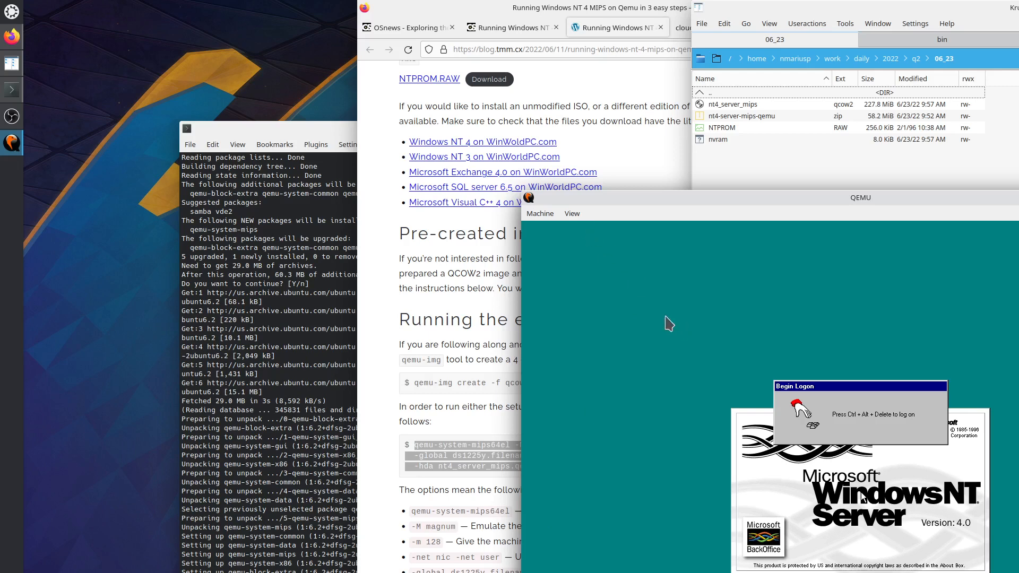
Browse QEMU's Machine menu and try Ctrl+Alt+Del, cancelling the resulting KDE logout.
left_click(539, 214)
mouse_move(566, 217)
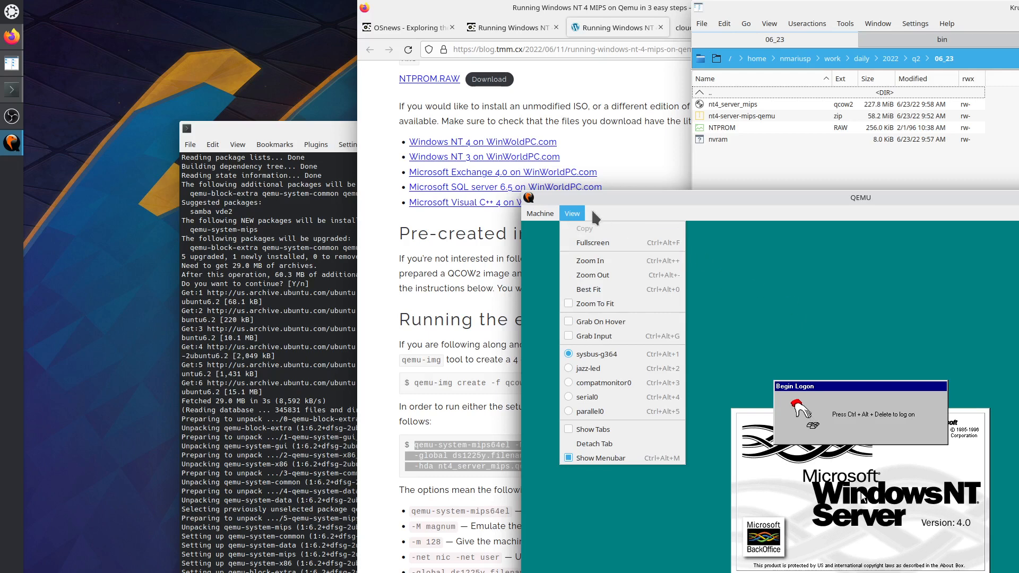
mouse_move(541, 214)
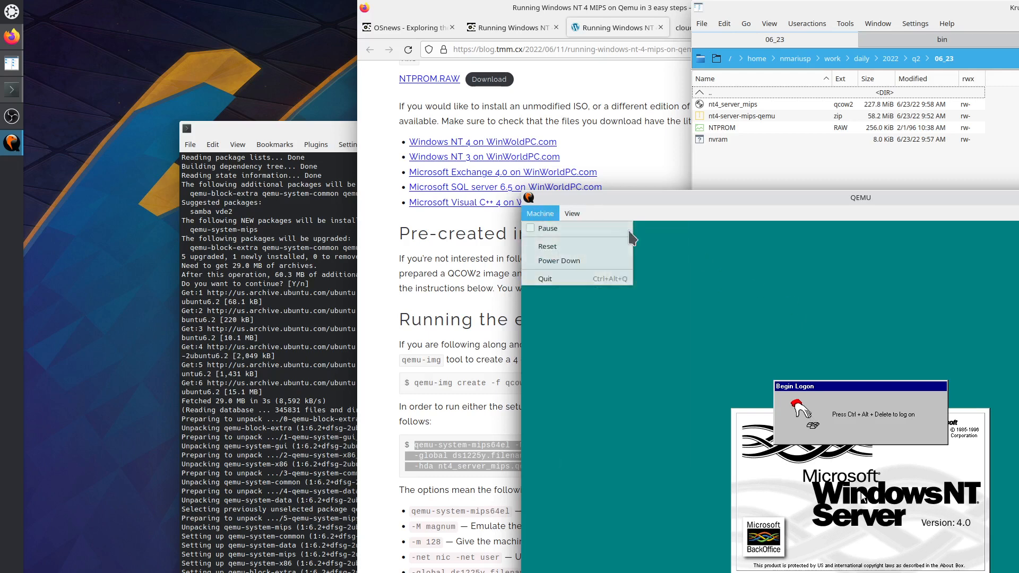
left_click(764, 306)
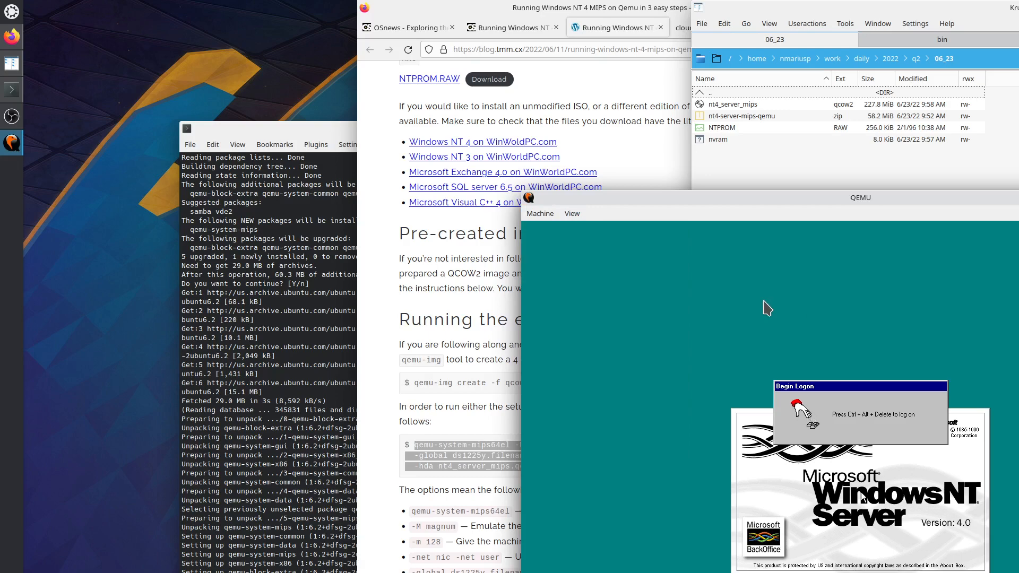
key("ctrl+alt+Delete")
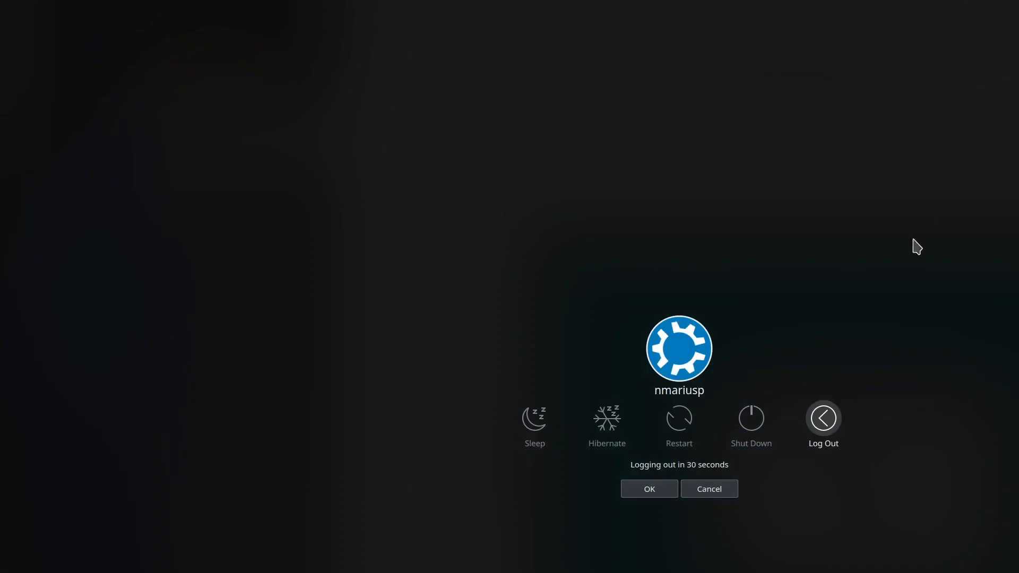
left_click(719, 491)
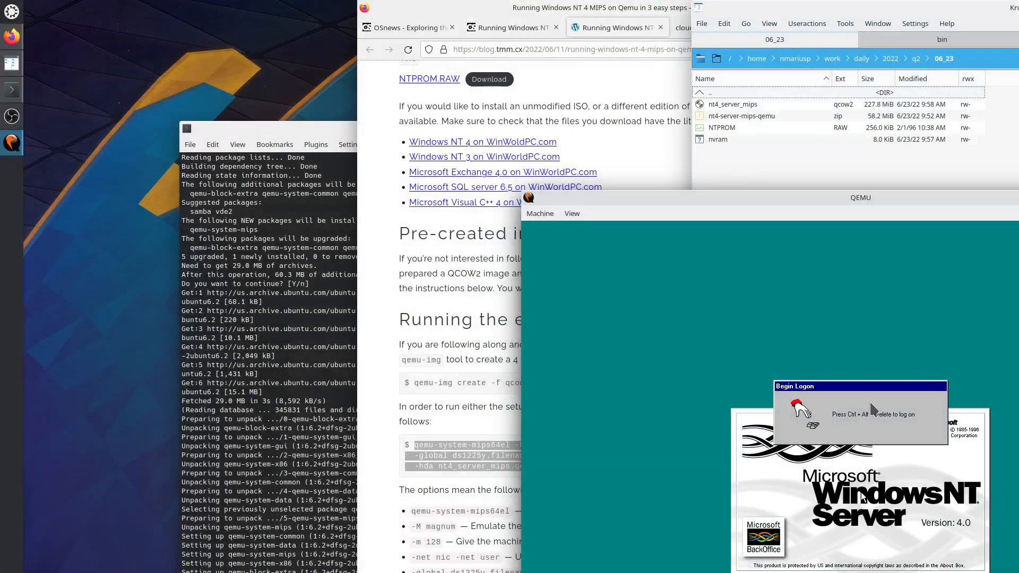
Move the QEMU window to the upper left beside the Firefox blog page.
left_click_drag(846, 196, 818, 156)
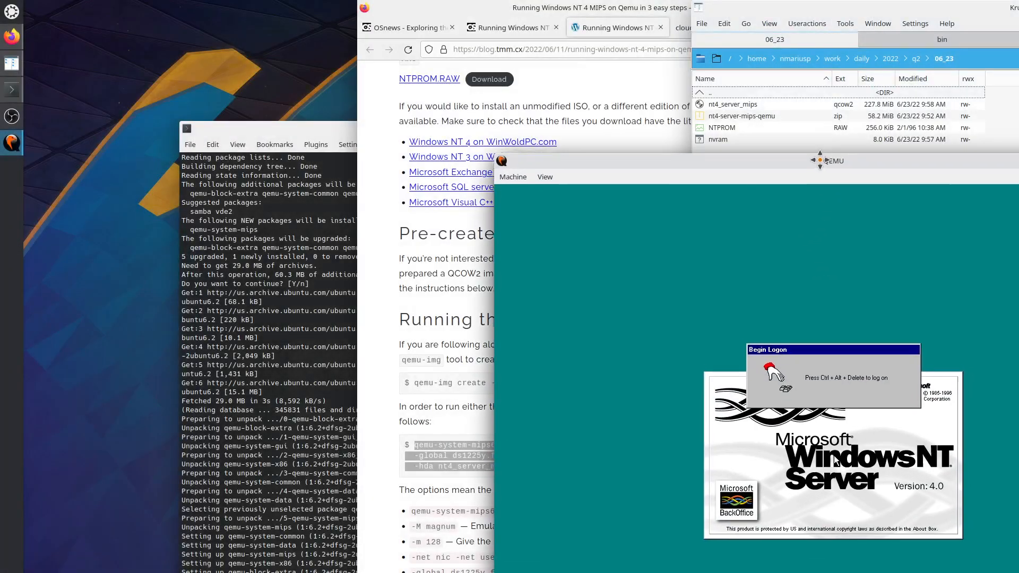
left_click(550, 172)
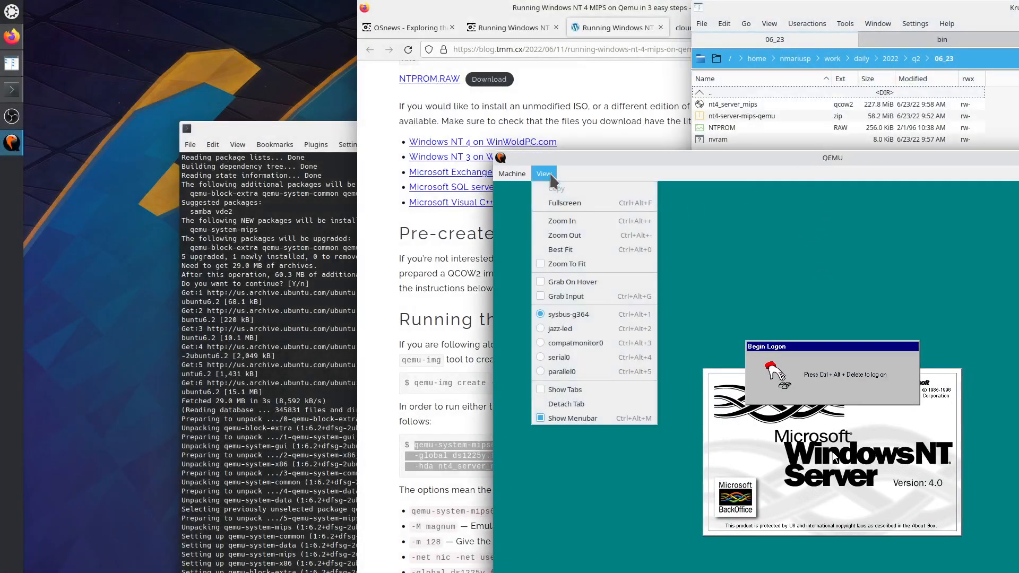
mouse_move(516, 174)
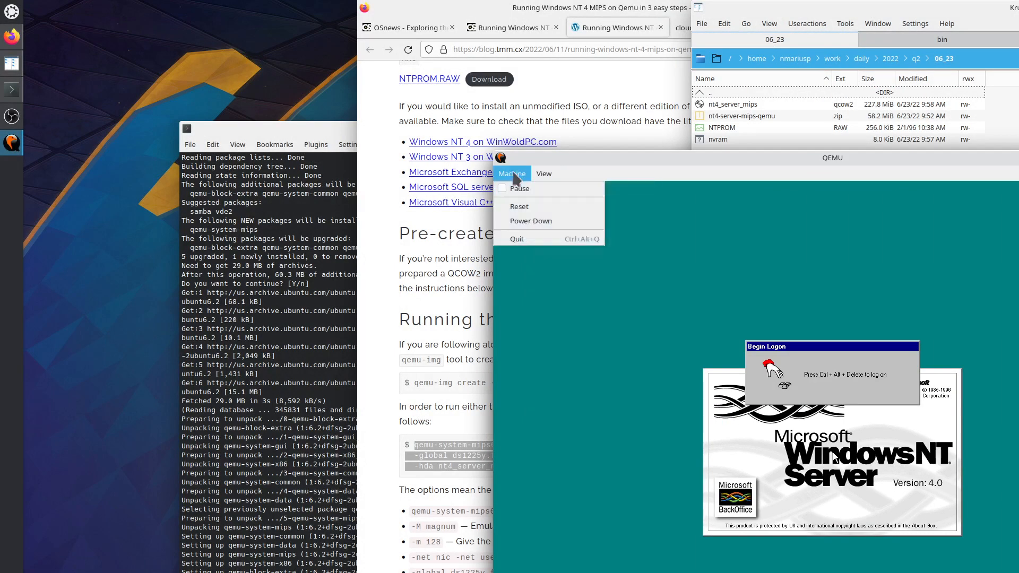
left_click(728, 286)
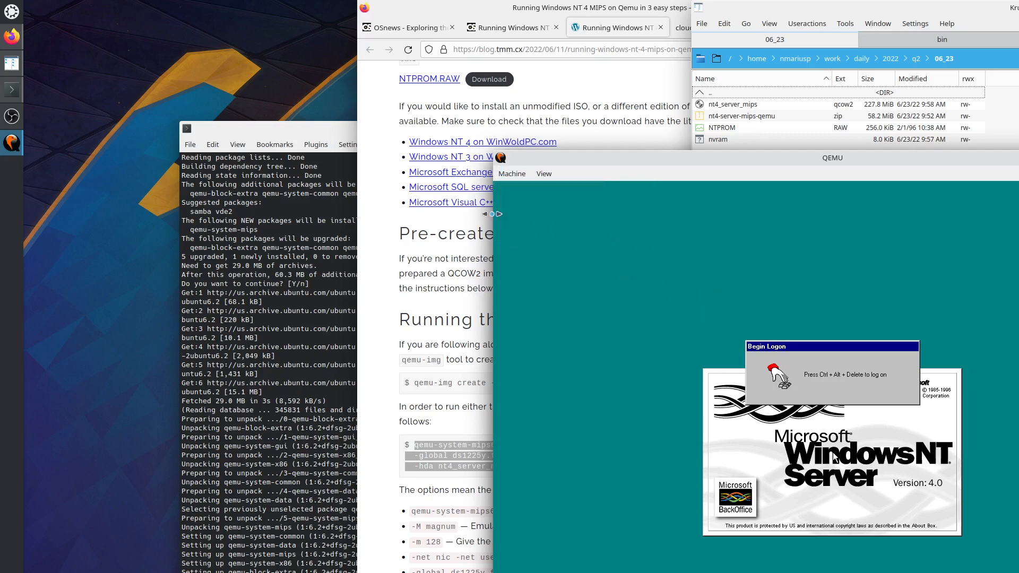
left_click(588, 13)
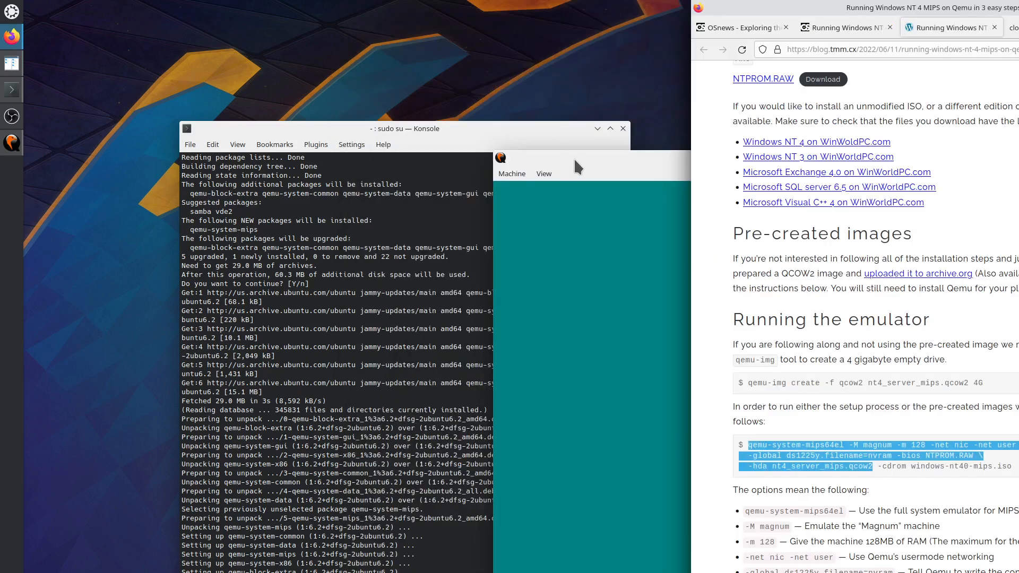
left_click(576, 156)
key("super")
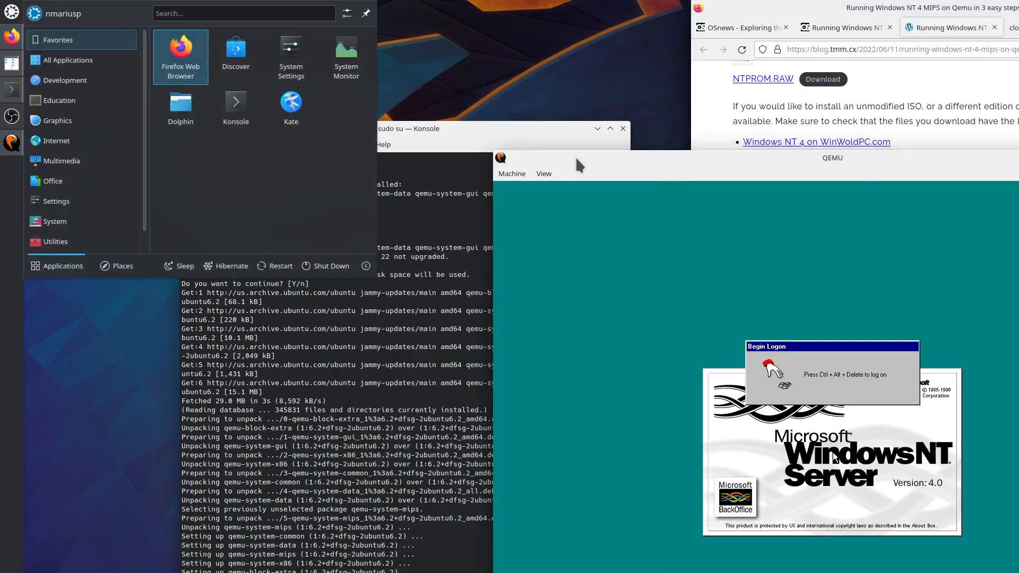
left_click_drag(575, 156, 109, 83)
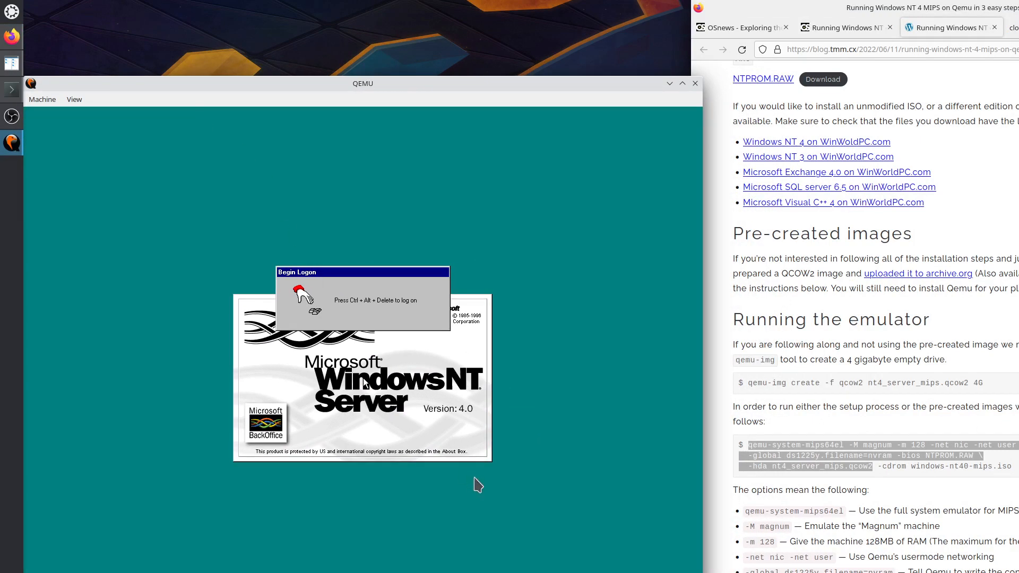
left_click(1003, 256)
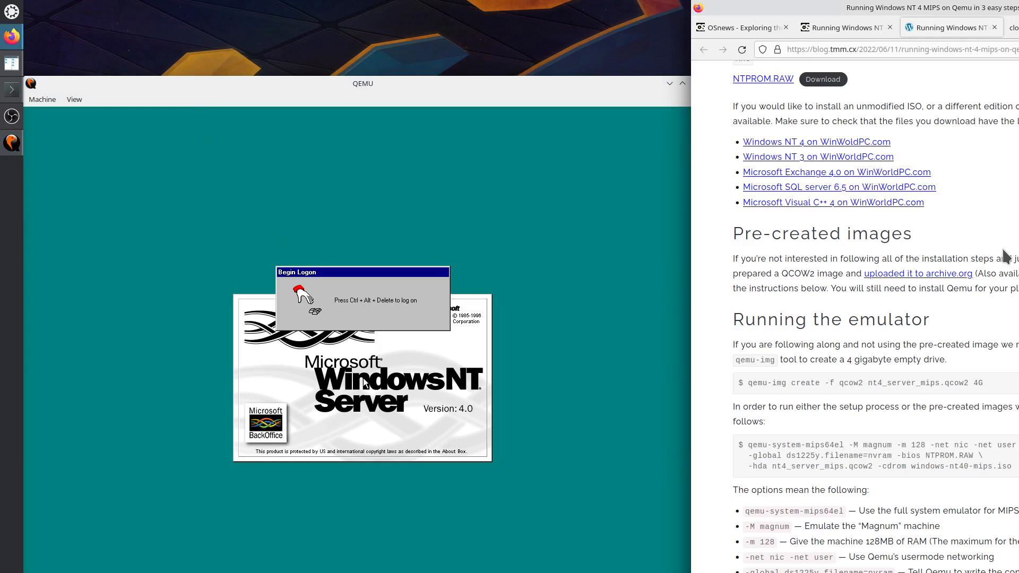
Search the web for 'quemu how to send ctrl alt del'.
key("ctrl+t")
type("quemu")
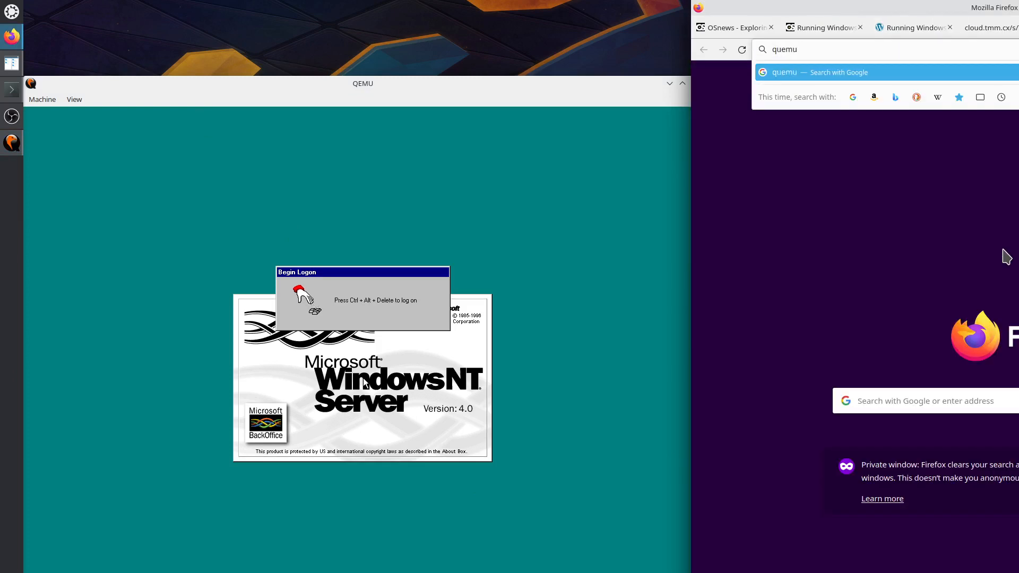
type(" how to send ")
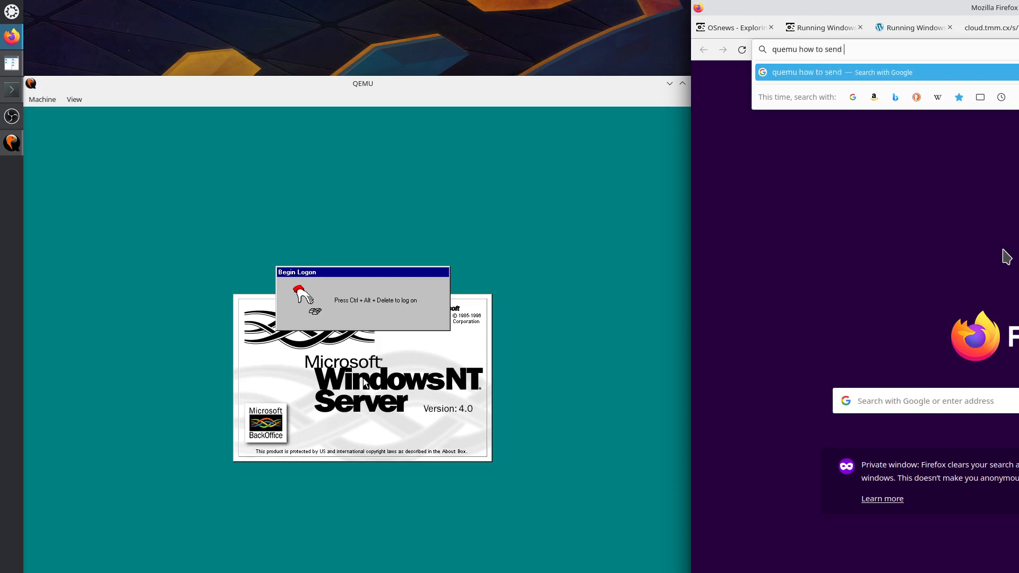
type("ctrl alt del")
key("Return")
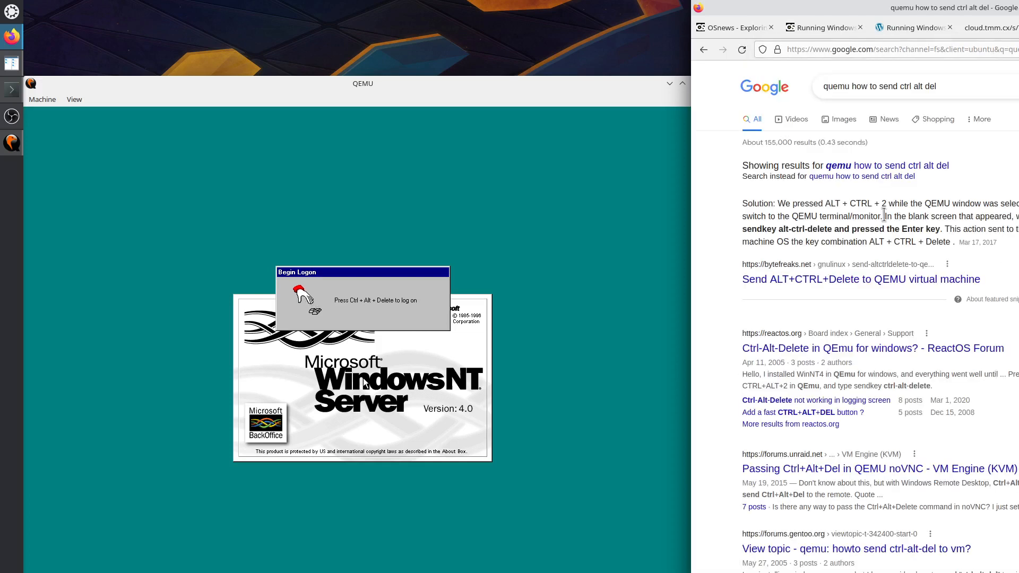
Open the bytefreaks and ReactOS forum results in new tabs and read both tips.
right_click(840, 284)
left_click(852, 291)
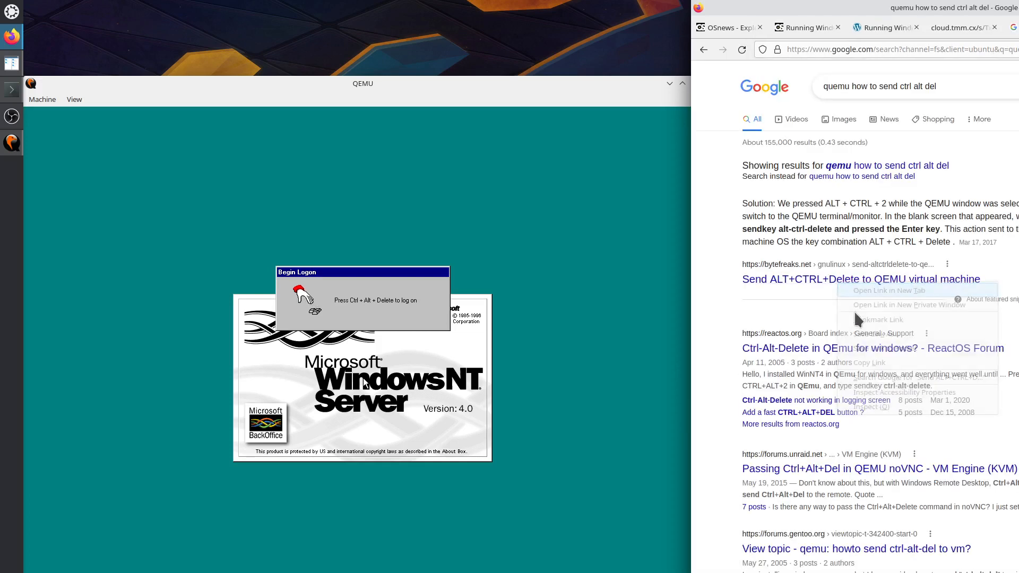
right_click(838, 348)
left_click(948, 426)
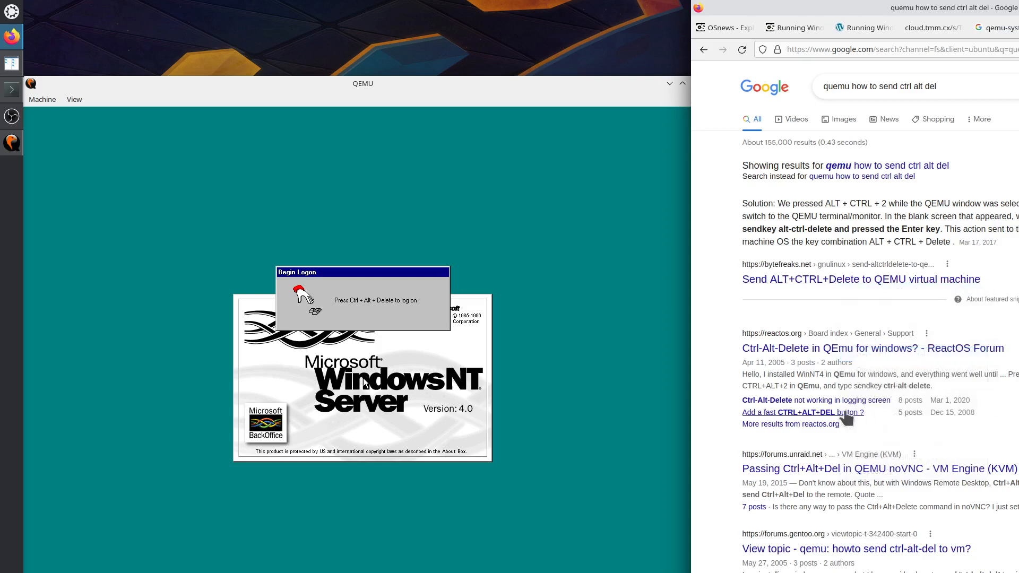
right_click(840, 406)
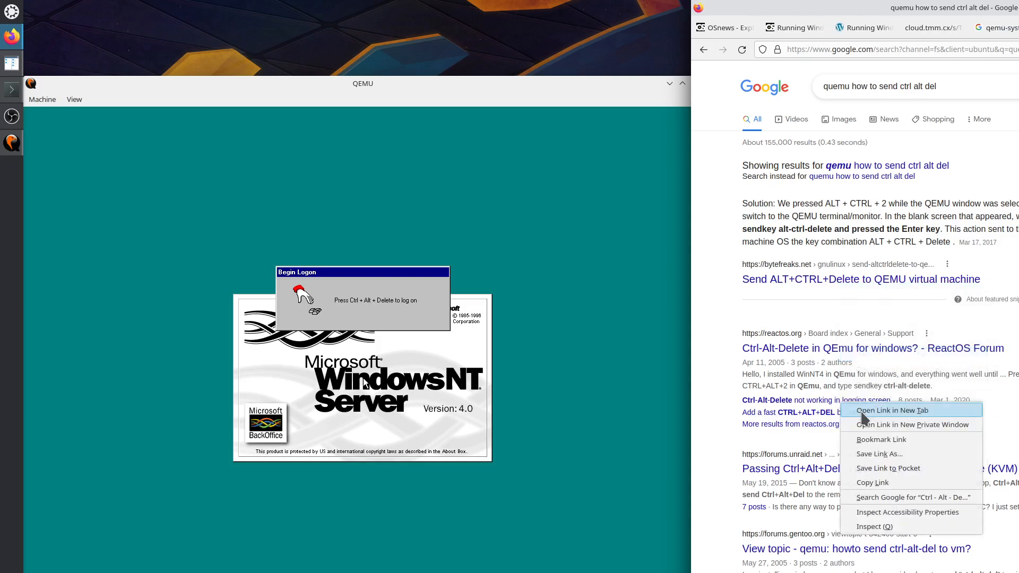
left_click(871, 411)
key("ctrl+Tab")
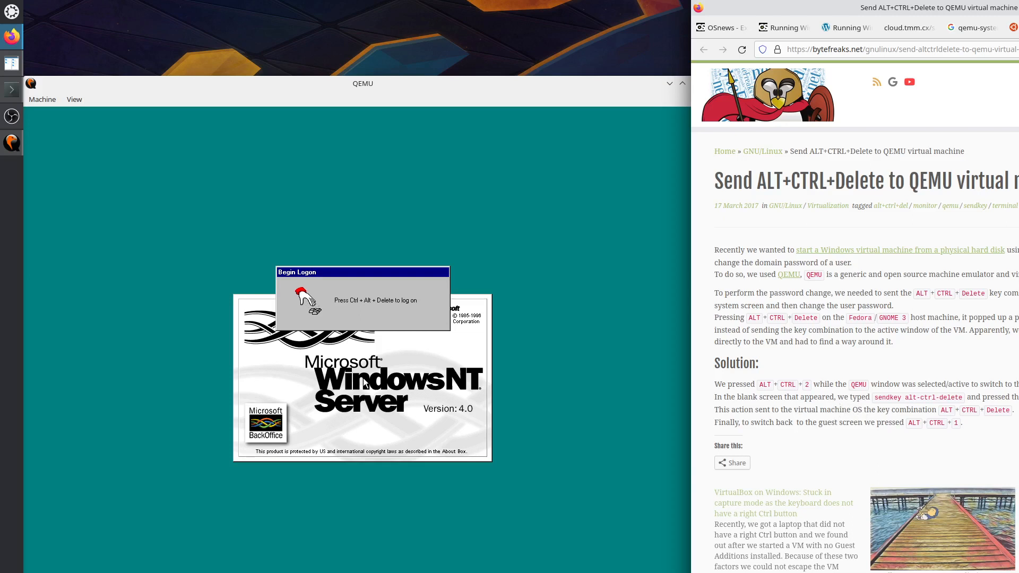
key("ctrl+Tab")
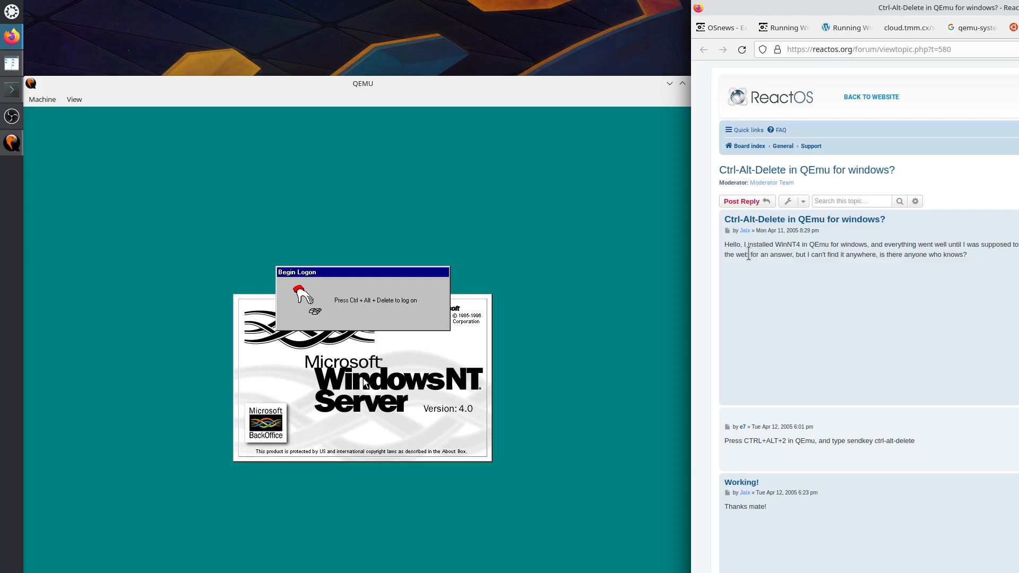
scroll(812, 395, "down", 1)
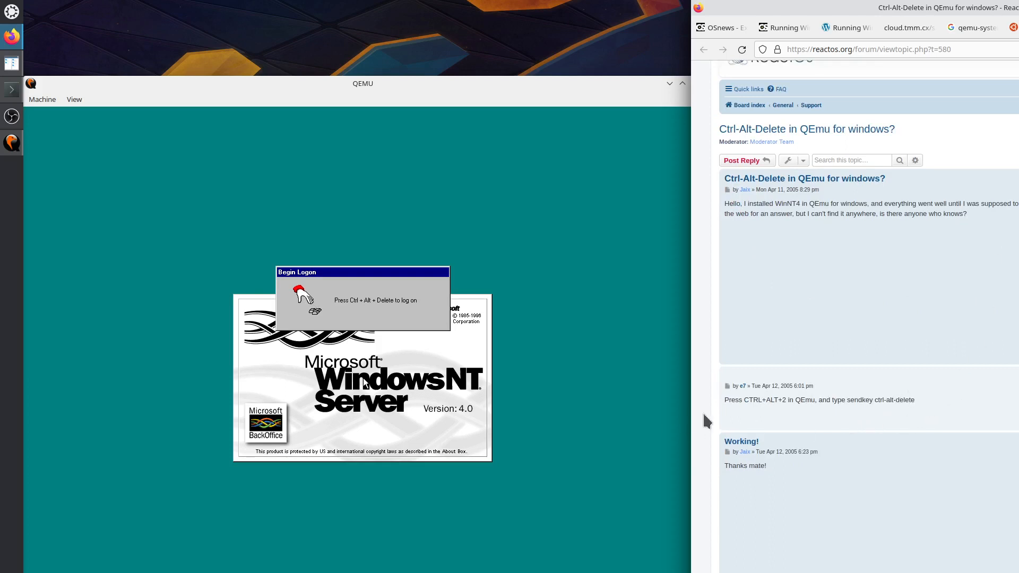
Switch the QEMU display to its monitor console with Ctrl+Alt+2, checking the bytefreaks guide.
left_click(527, 90)
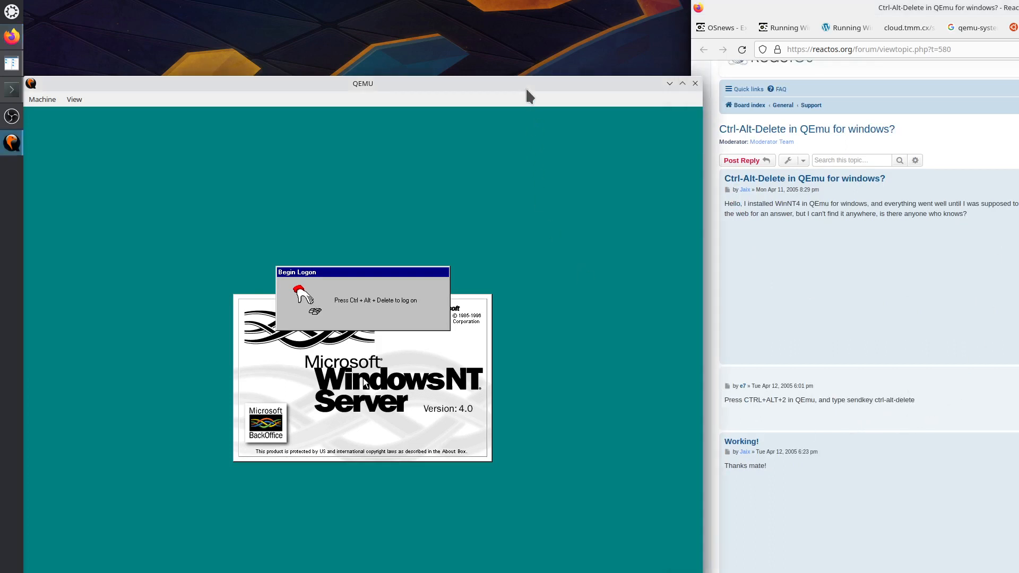
left_click(488, 229)
key("ctrl+alt+2")
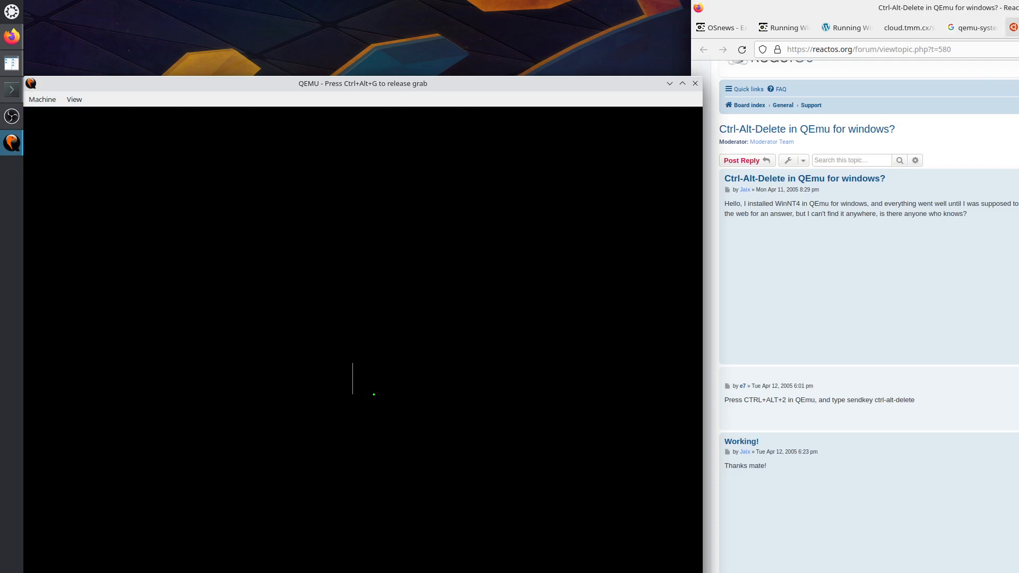
left_click(1018, 27)
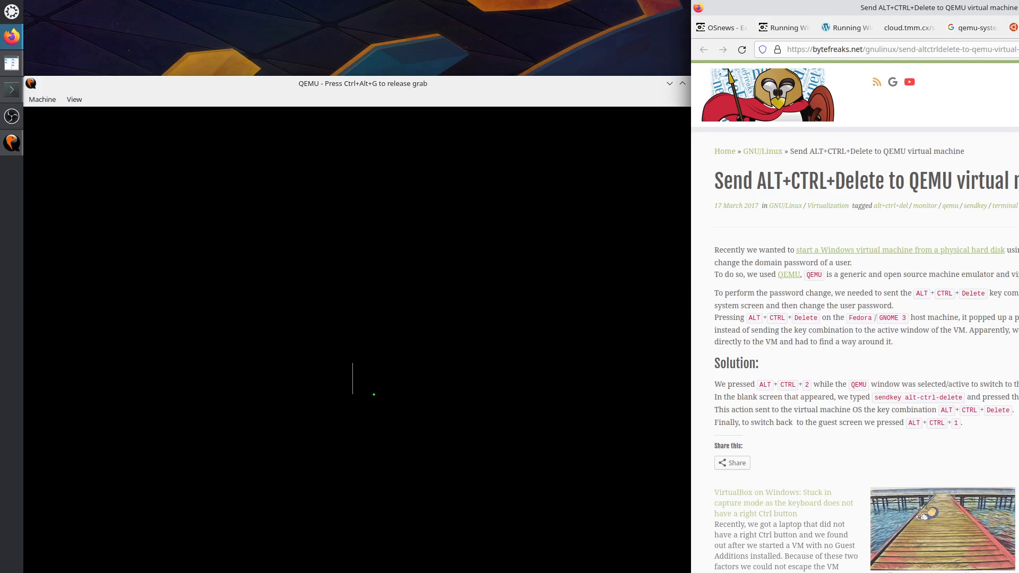
left_click(1018, 27)
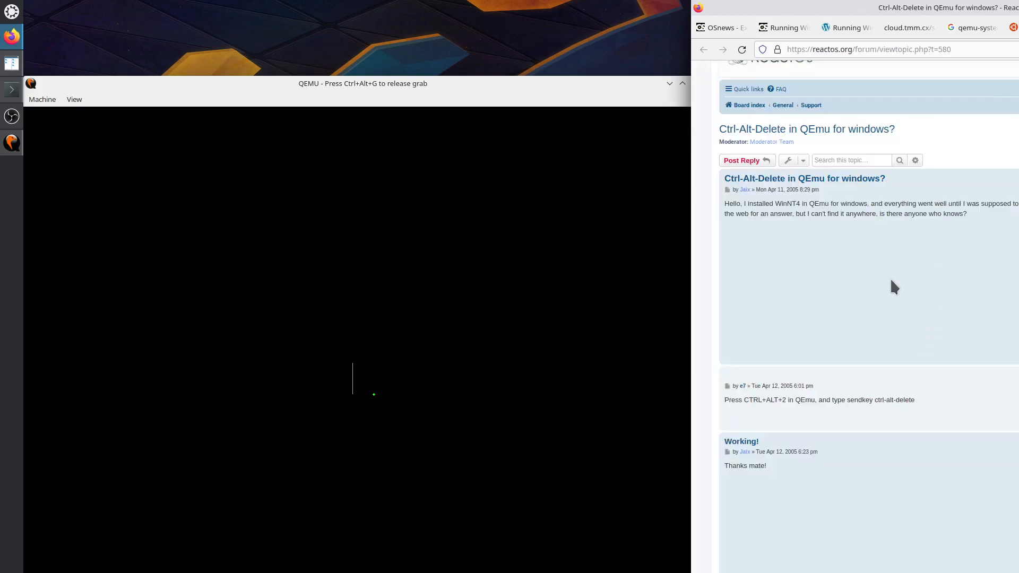
left_click(494, 317)
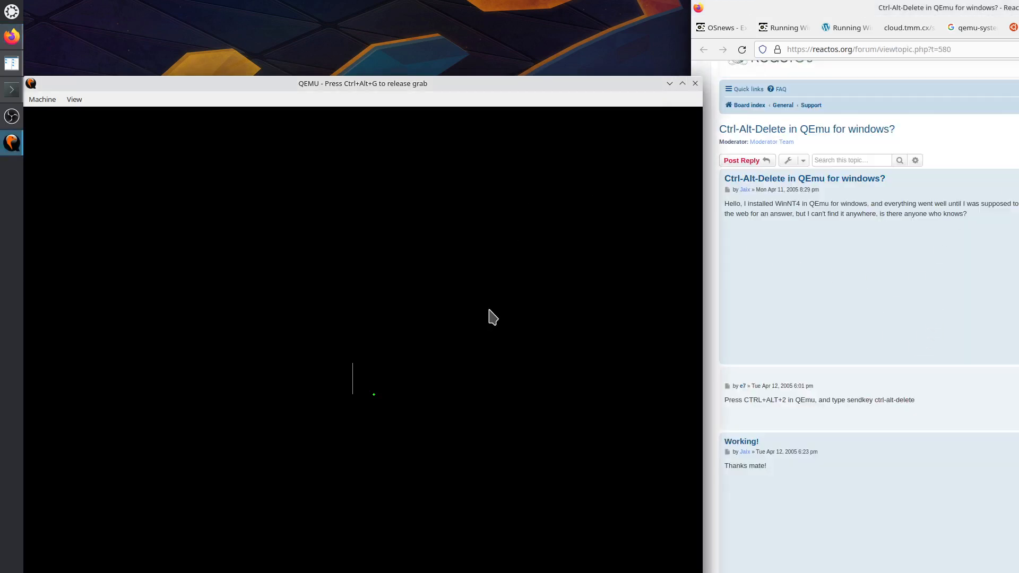
left_click(1018, 27)
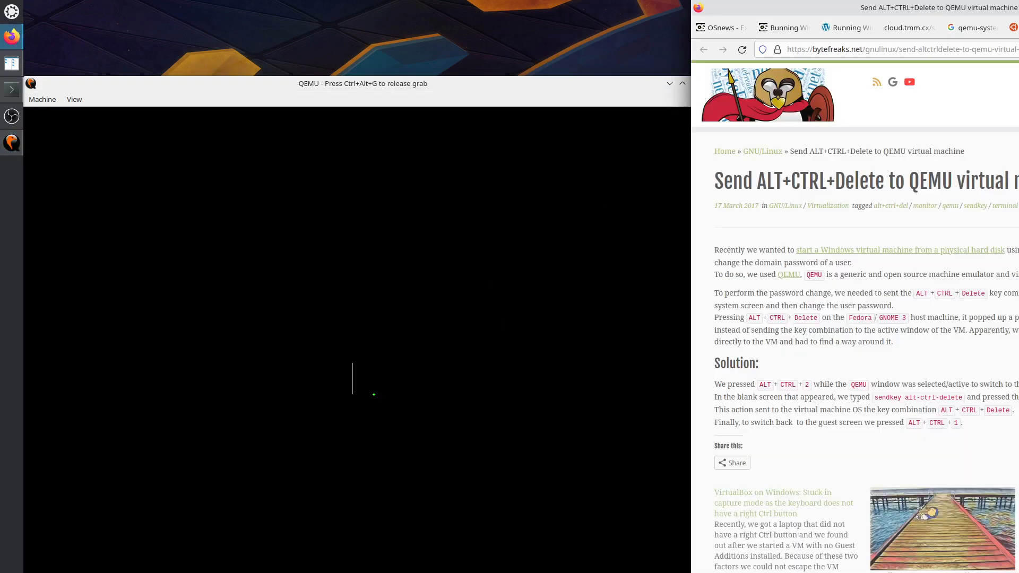
left_click(454, 460)
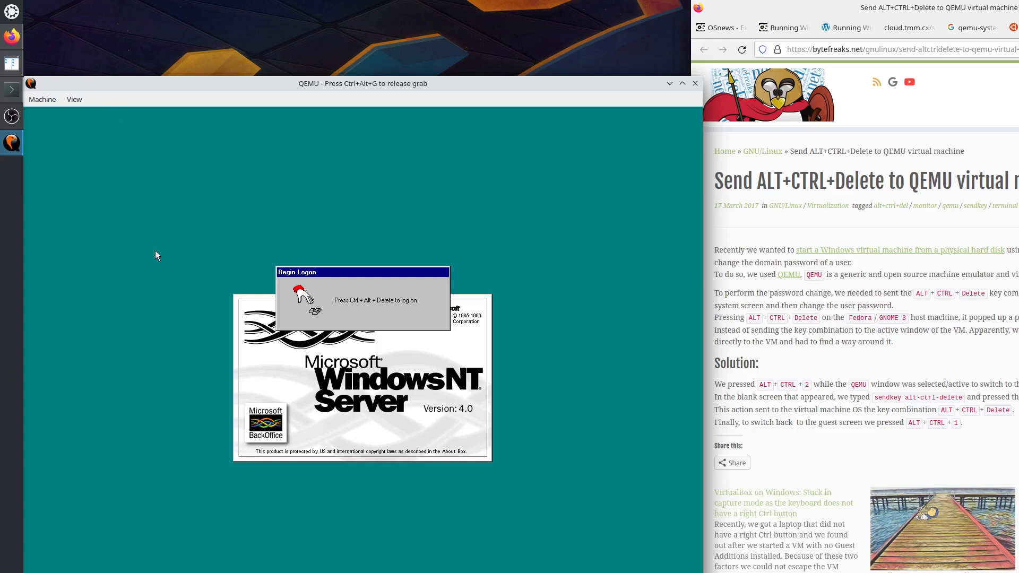
key("ctrl+alt+2")
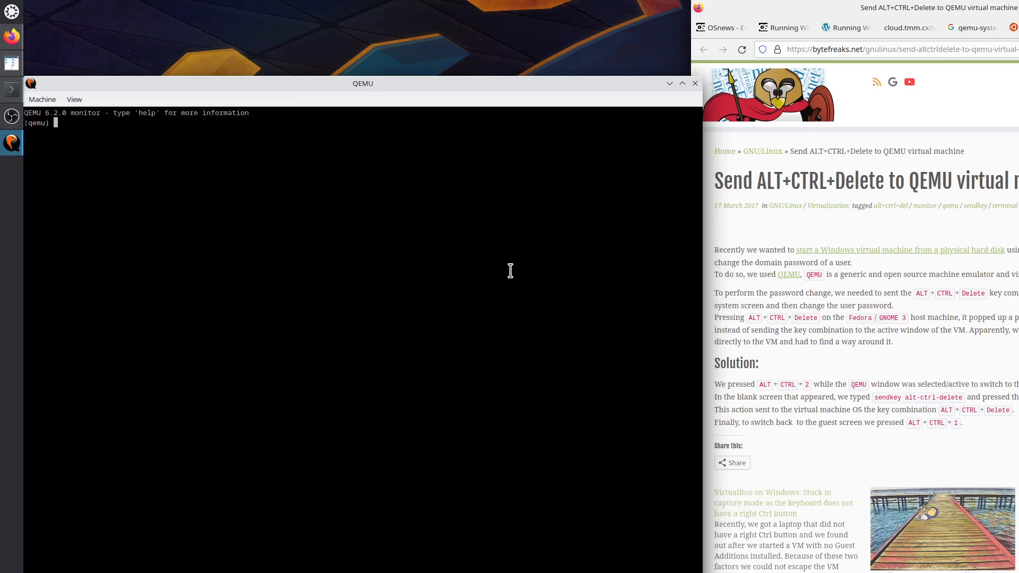
Run 'sendkey alt-ctrl-delete' in the QEMU monitor, then return to the guest display.
key("ctrl+alt+3")
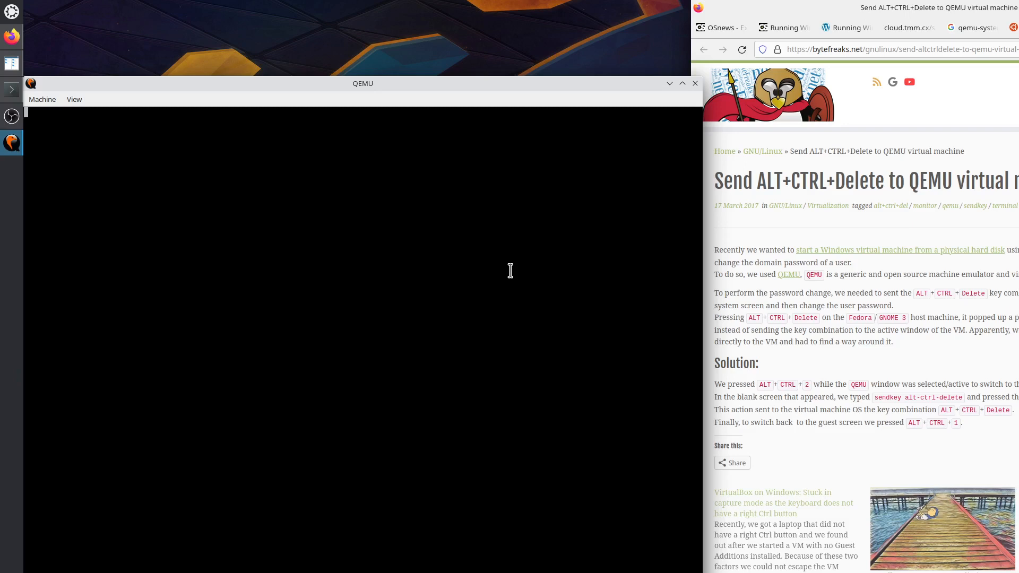
key("ctrl+alt+1")
key("ctrl+alt+2")
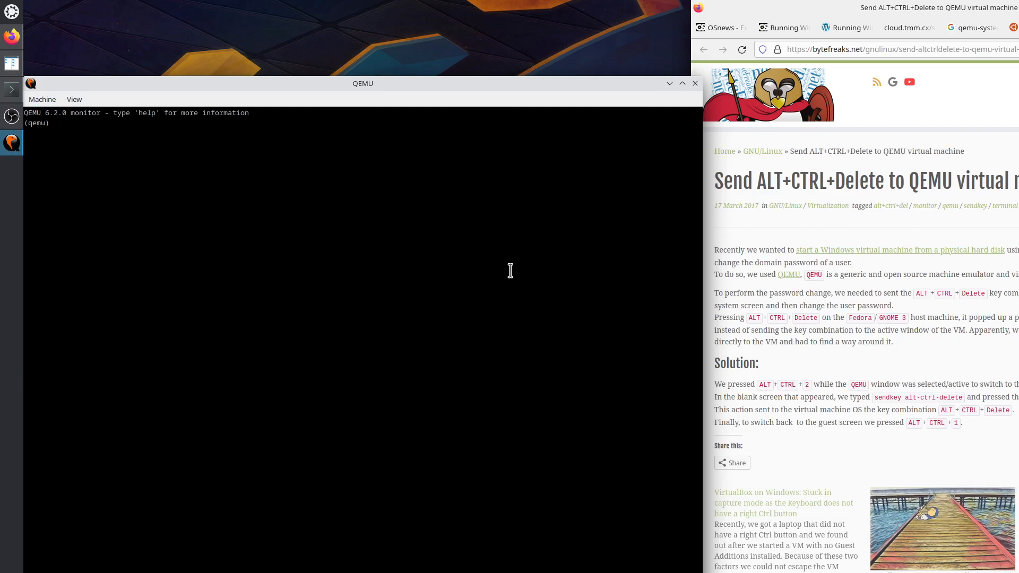
type("sendkey alt-ctrl-delete")
key("Return")
key("ctrl+alt+1")
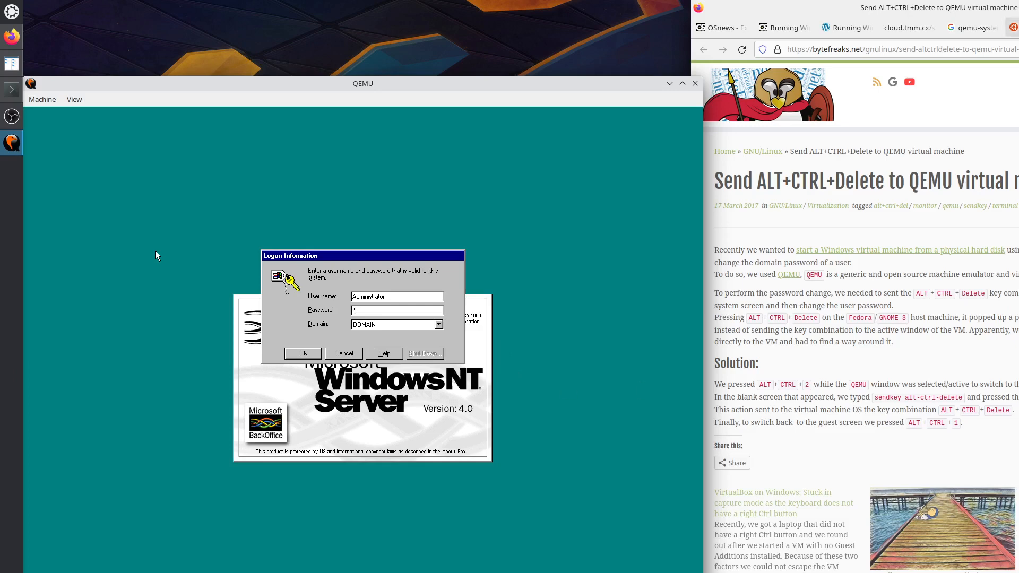
left_click(840, 29)
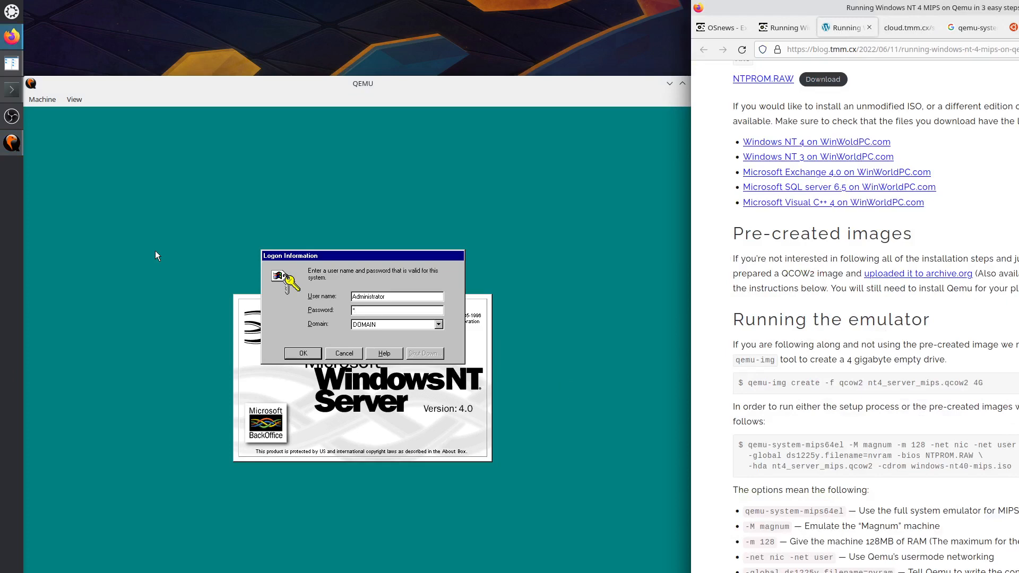
Scroll through the Windows NT 4 MIPS blog post looking for the logon password.
scroll(876, 318, "down", 5)
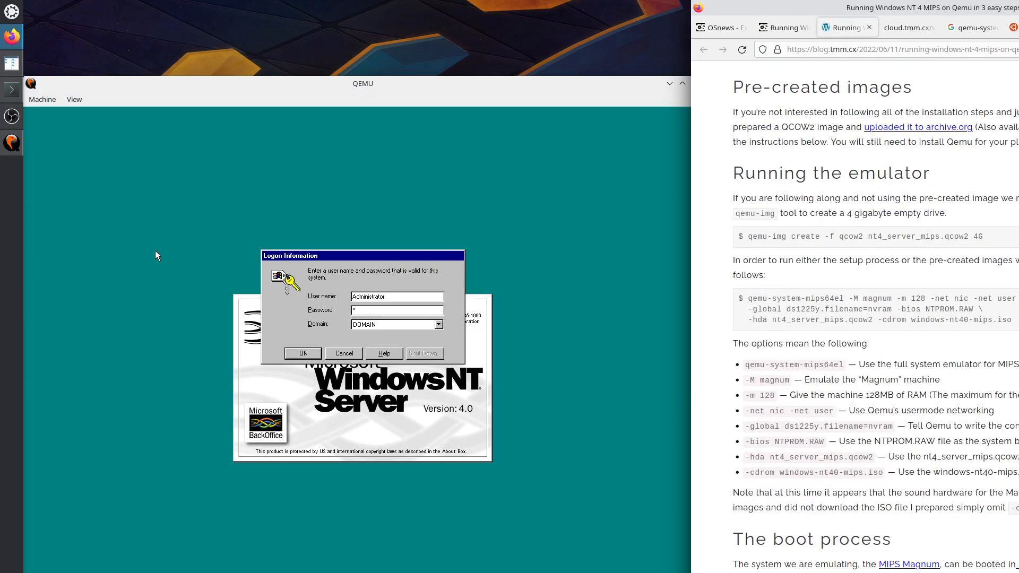
scroll(847, 531, "down", 5)
scroll(847, 530, "down", 2)
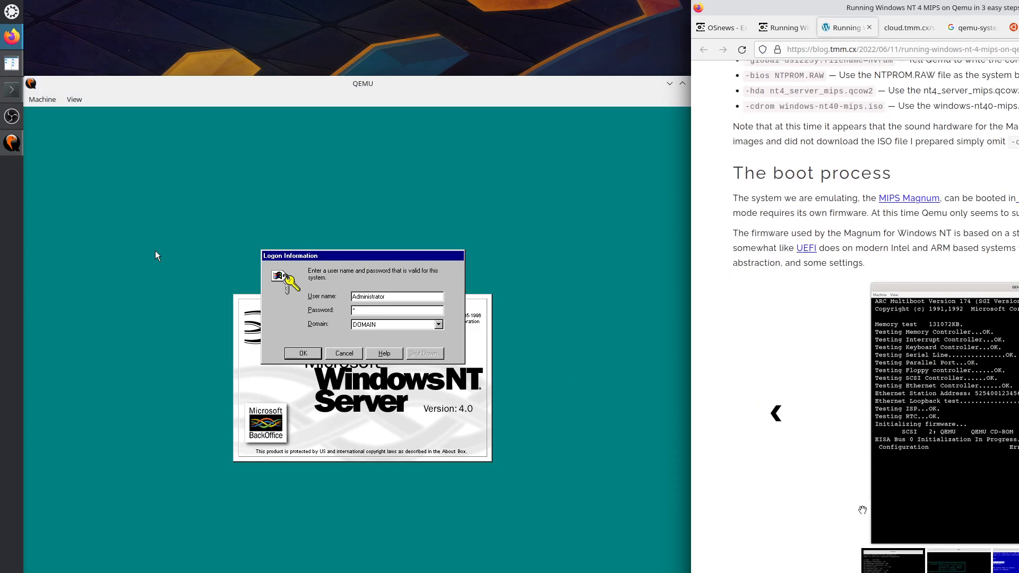
scroll(862, 509, "down", 4)
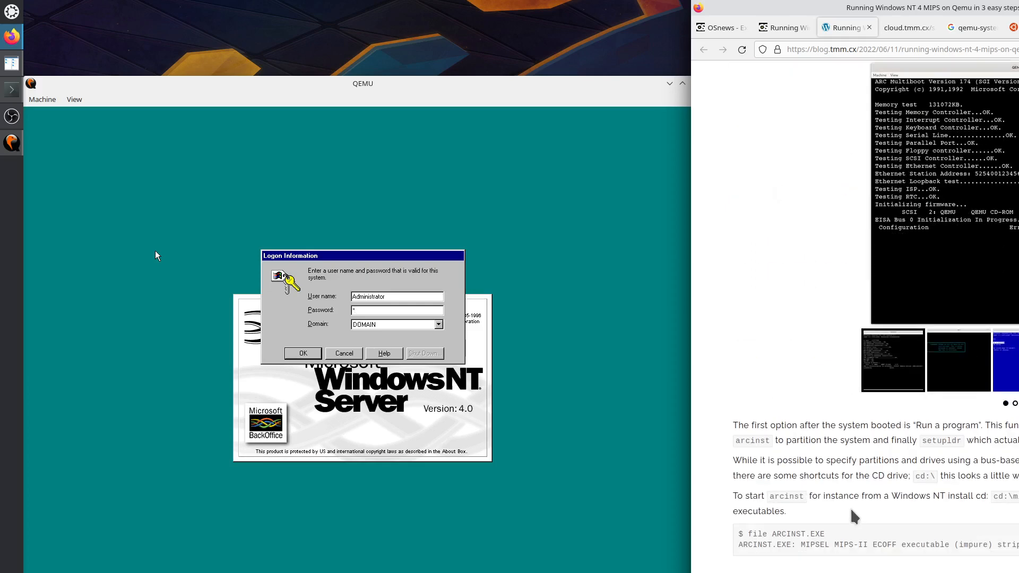
scroll(860, 509, "down", 7)
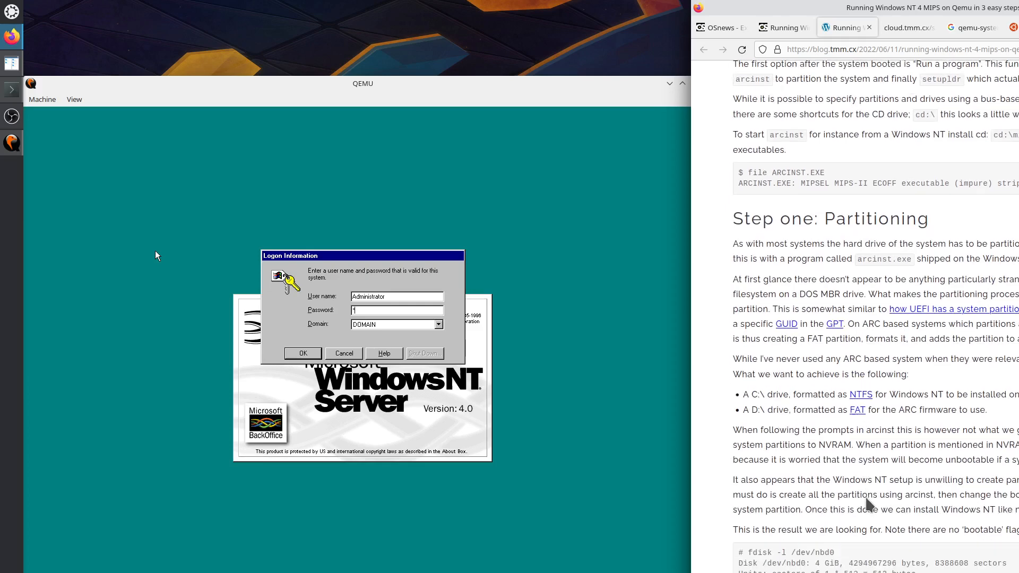
scroll(867, 504, "down", 2)
scroll(899, 462, "down", 3)
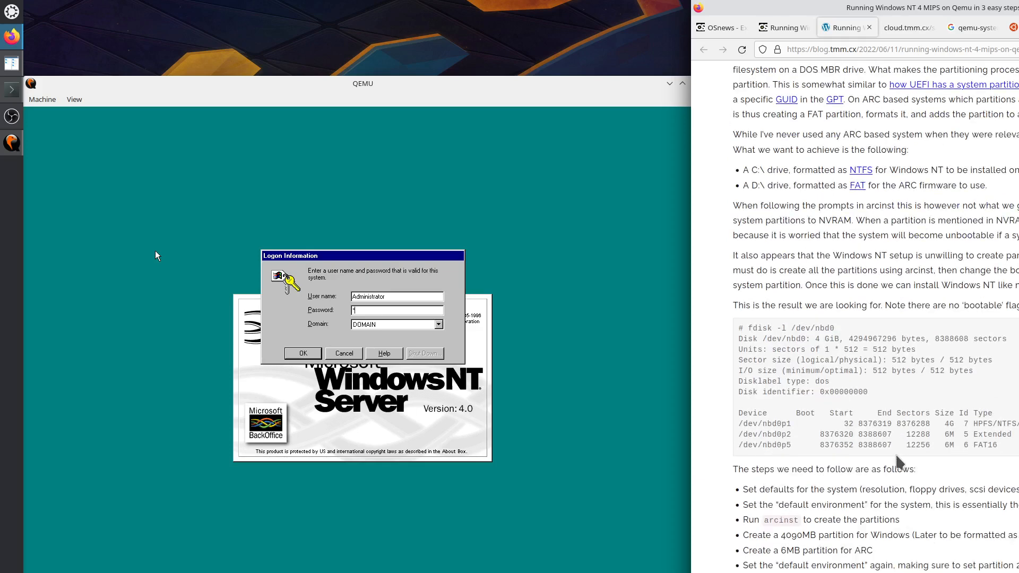
scroll(896, 457, "down", 7)
scroll(895, 458, "down", 6)
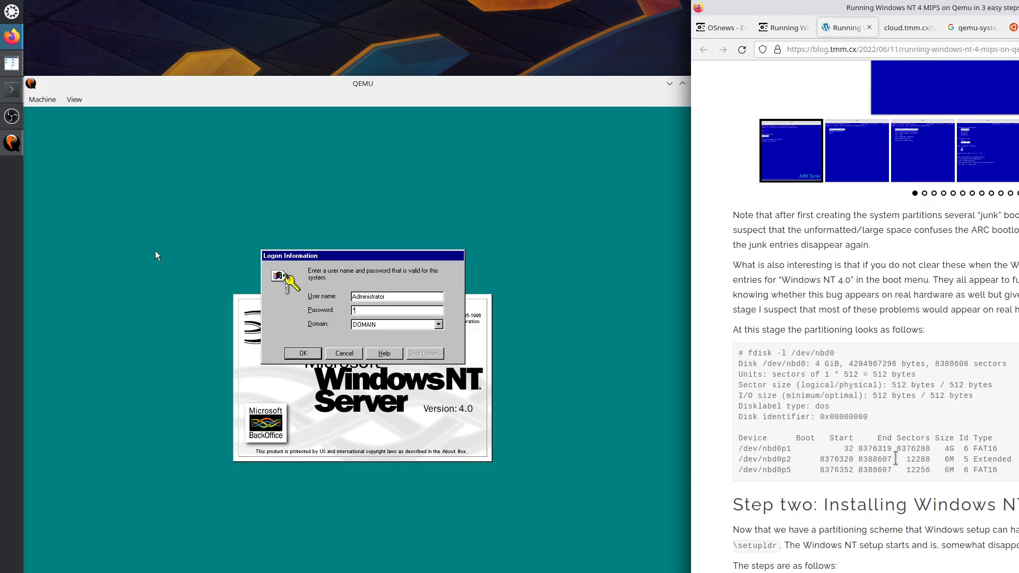
scroll(896, 459, "down", 13)
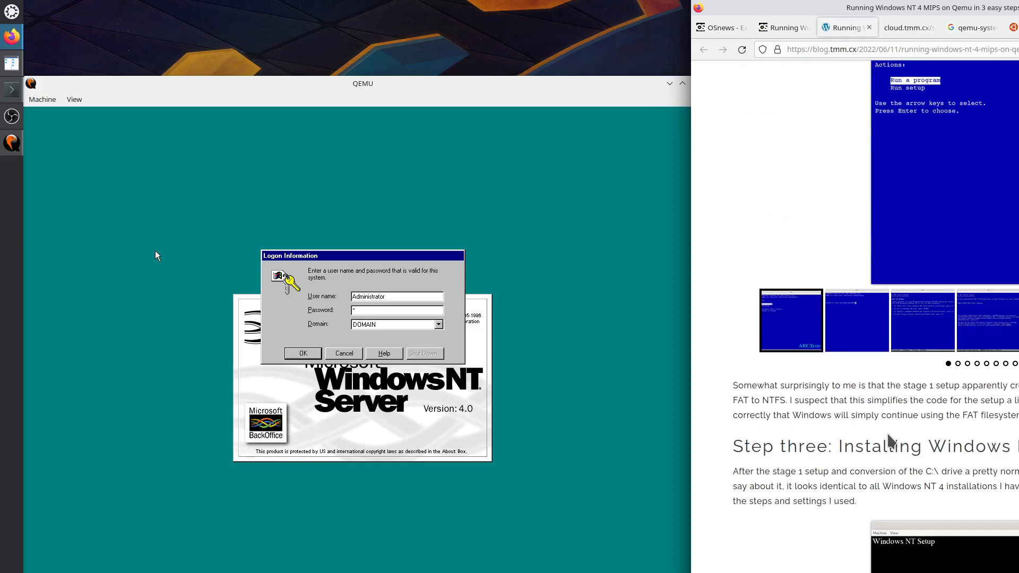
Find 'pass' in the page text, then focus the QEMU guest again.
key("ctrl+f")
type("pass")
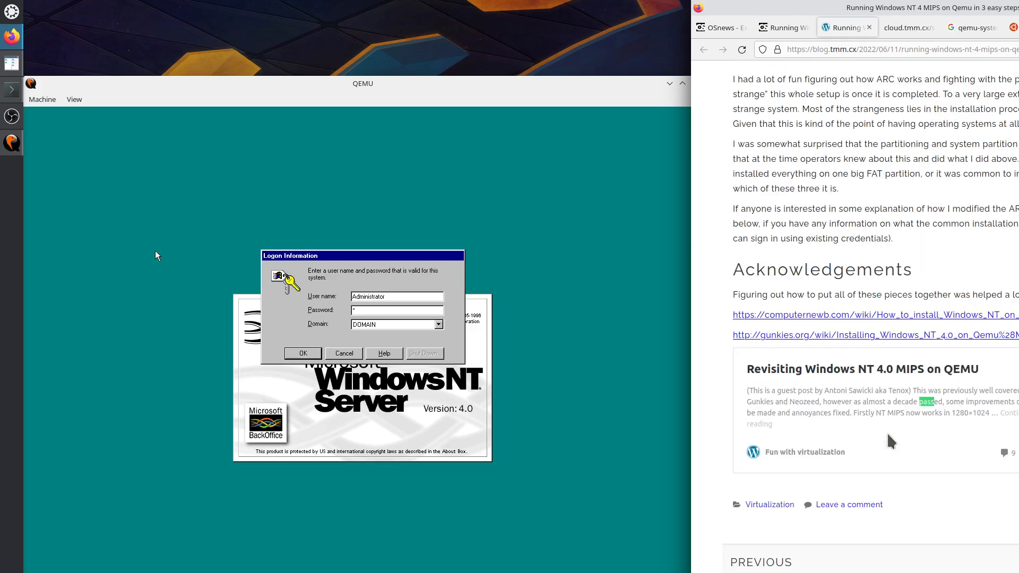
key("Escape")
left_click(370, 313)
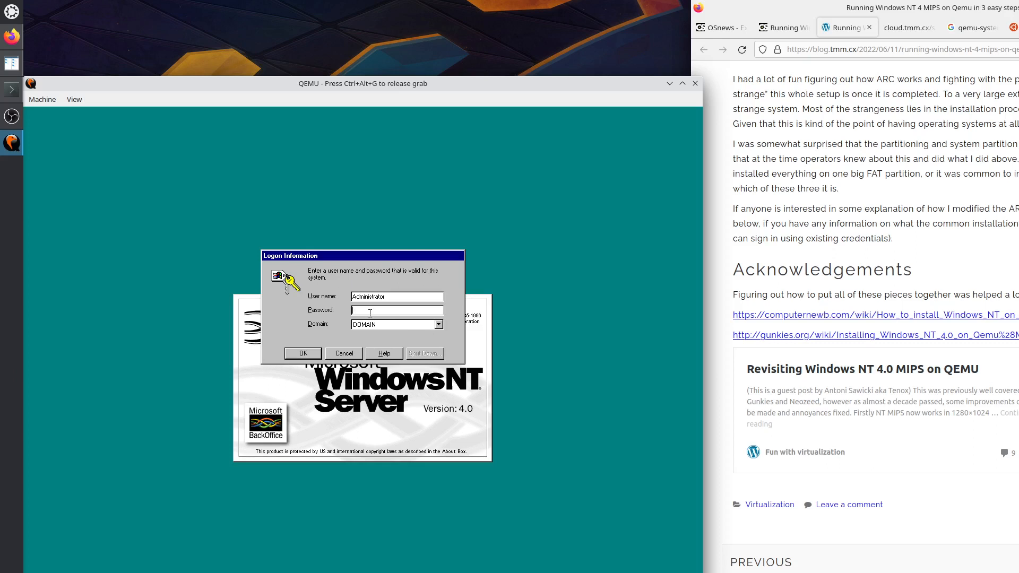
left_click(301, 353)
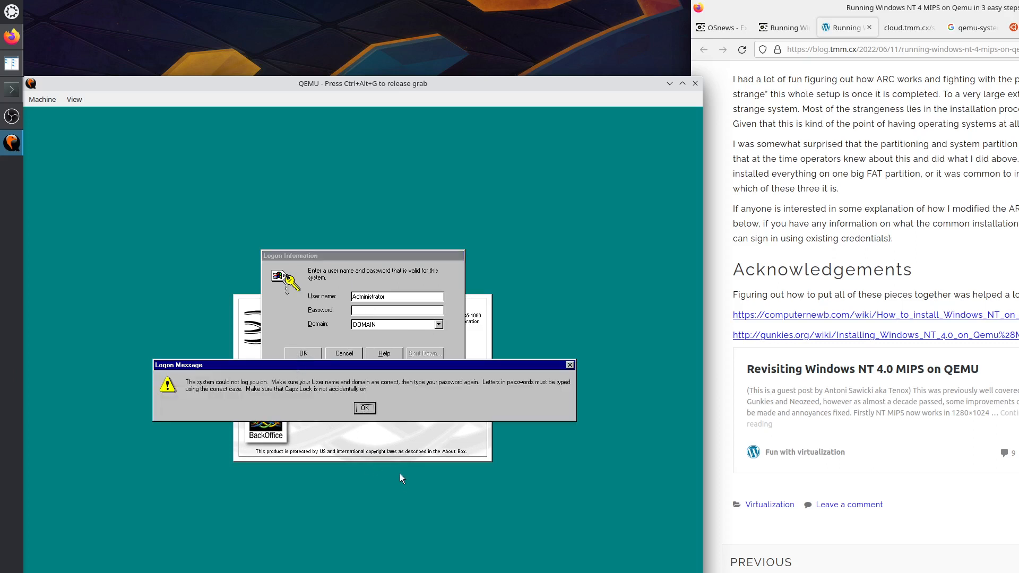
left_click(365, 408)
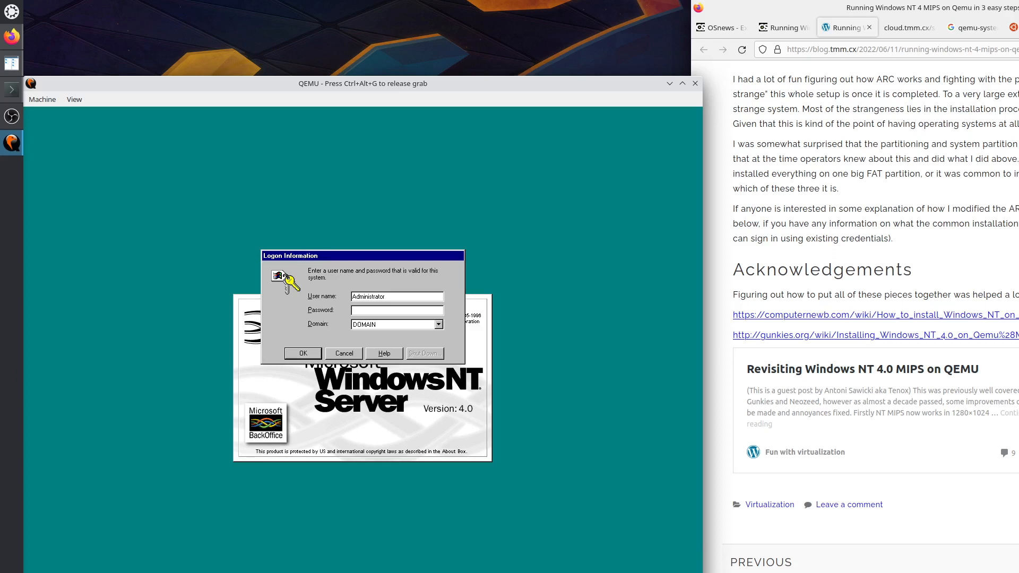
key("ctrl+alt+g")
Release the keyboard and mouse from the QEMU guest with Ctrl+Alt+G.
left_click(848, 211)
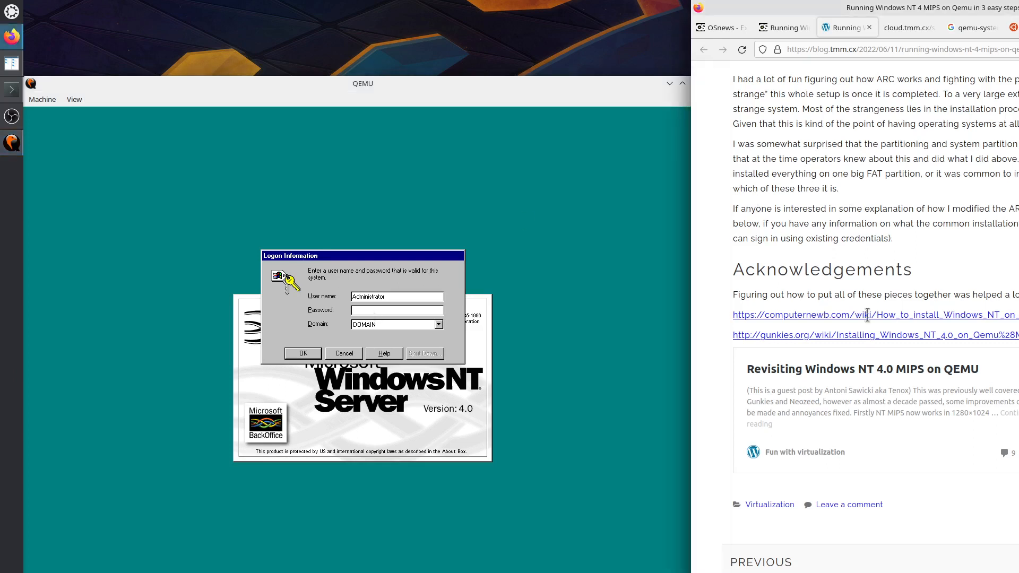
scroll(870, 318, "up", 3)
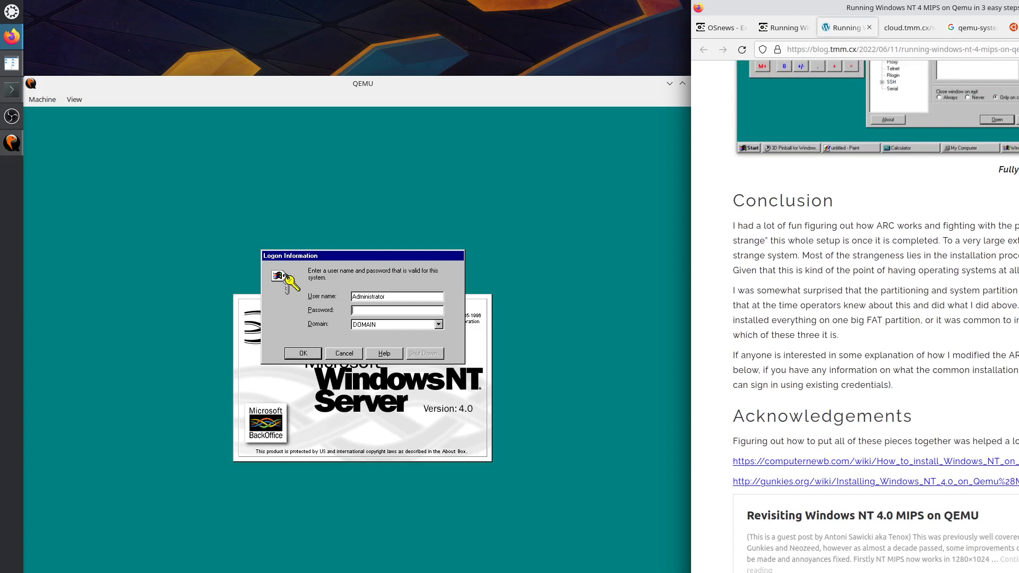
scroll(876, 319, "up", 2)
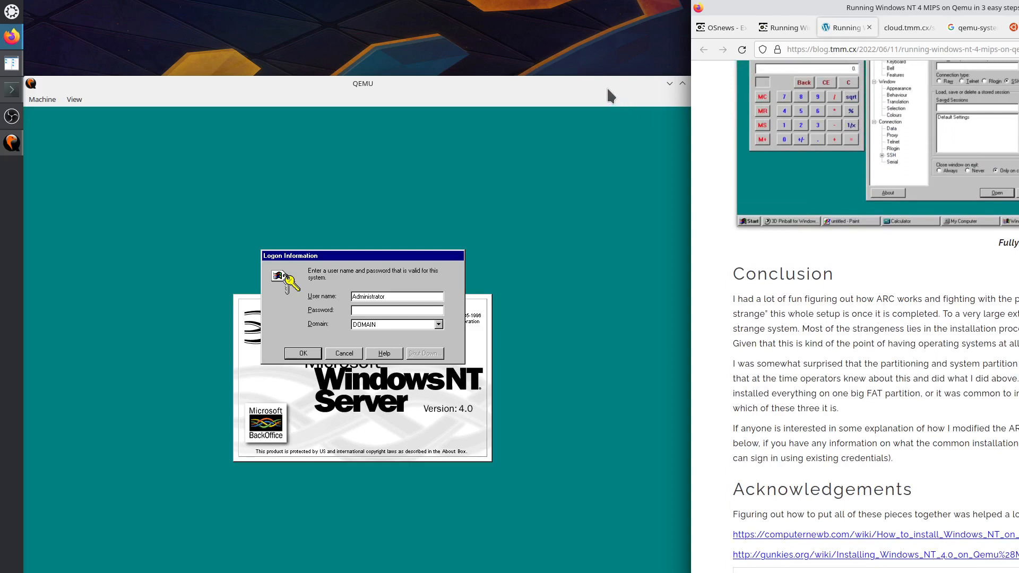
left_click(561, 217)
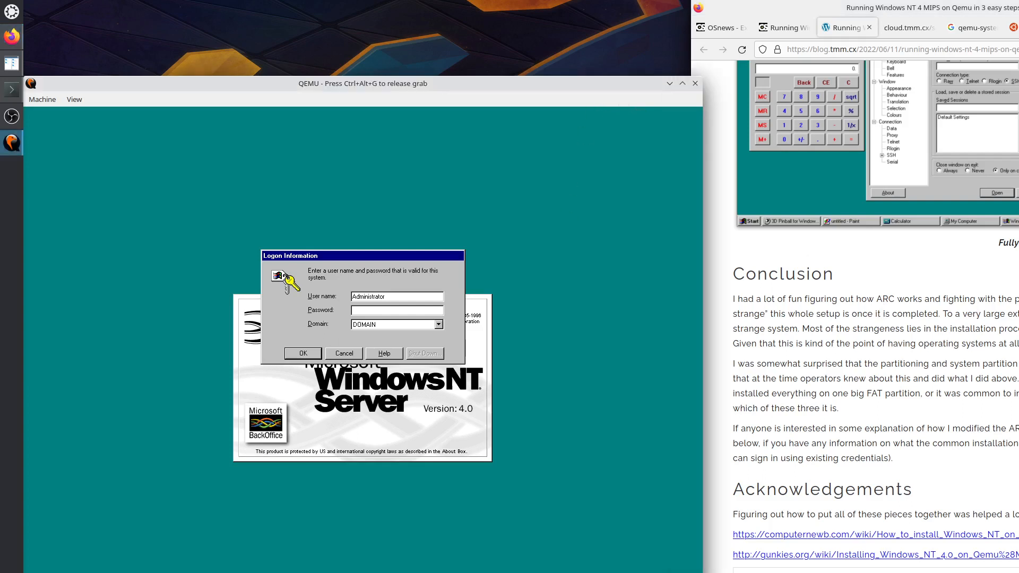
key("ctrl+alt+g")
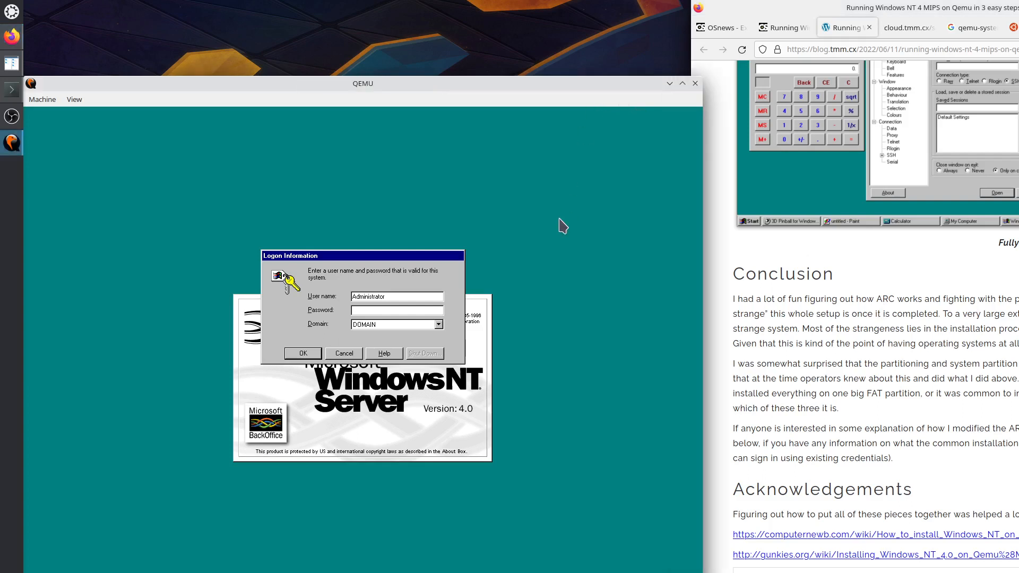
left_click(864, 426)
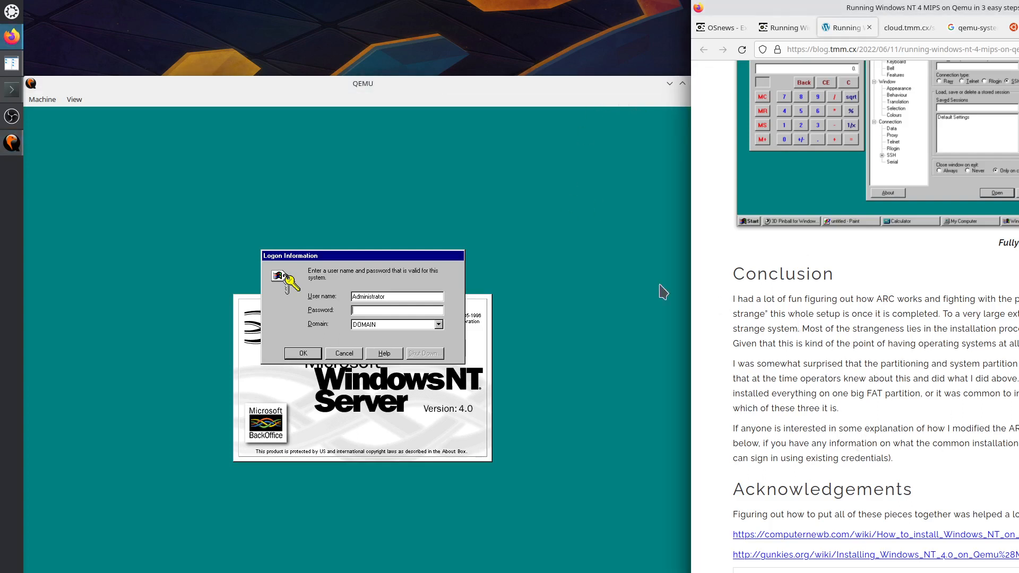
left_click(53, 100)
mouse_move(74, 101)
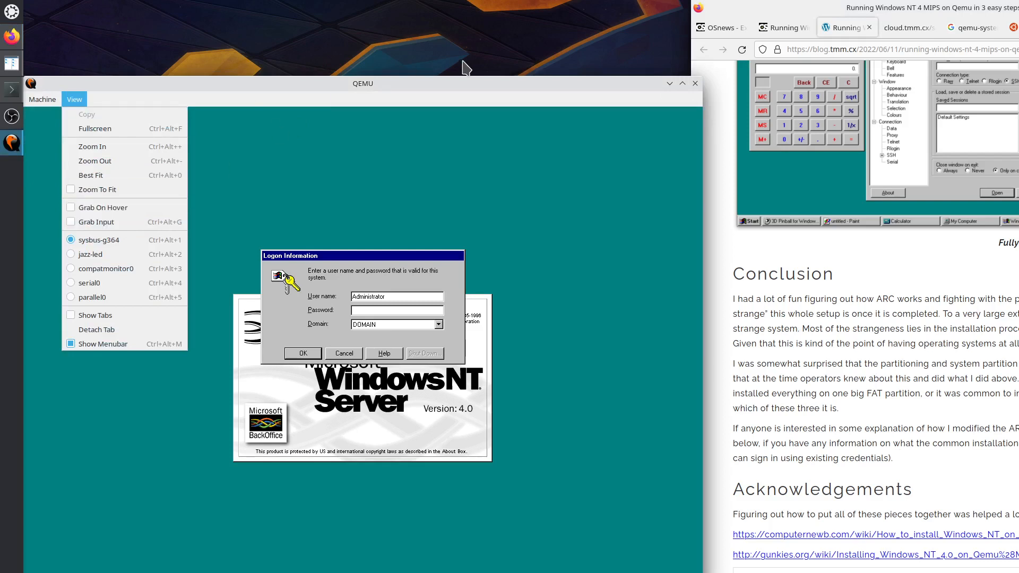
left_click(466, 81)
Scroll up to Pre-created images and open the archive.org upload link in a new tab.
left_click(976, 349)
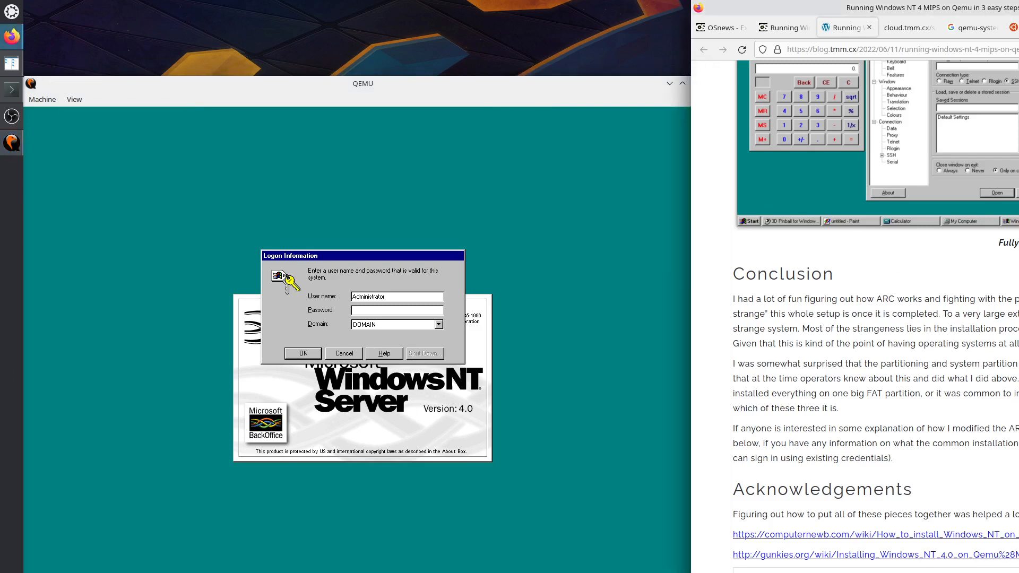
scroll(875, 318, "up", 10)
scroll(875, 318, "up", 10)
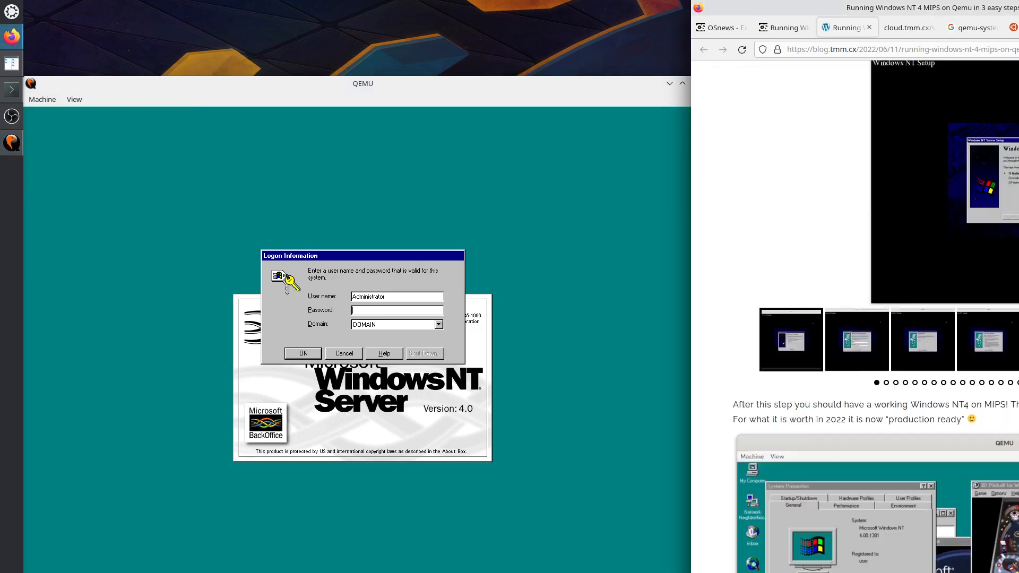
scroll(876, 318, "up", 6)
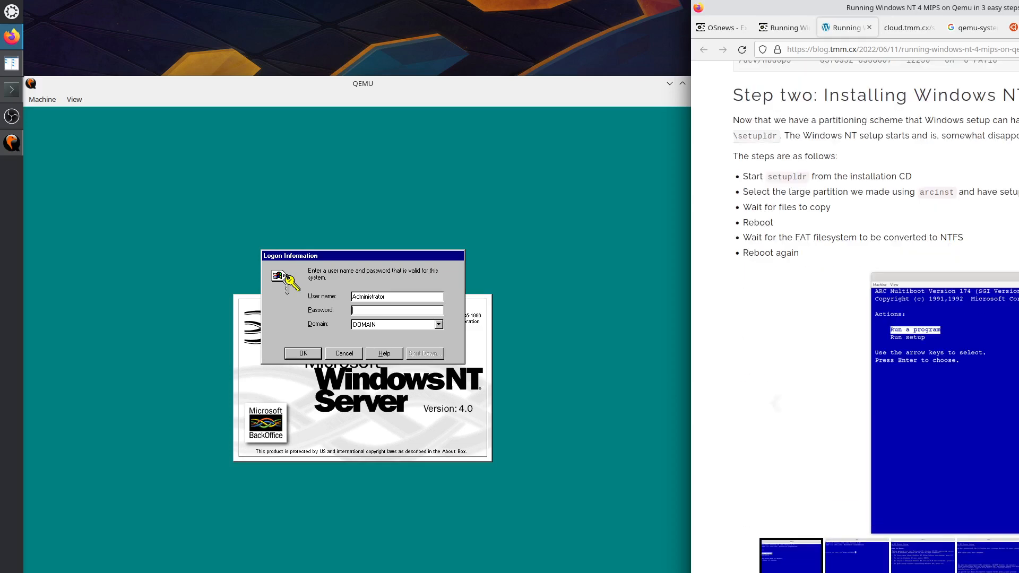
scroll(875, 319, "up", 8)
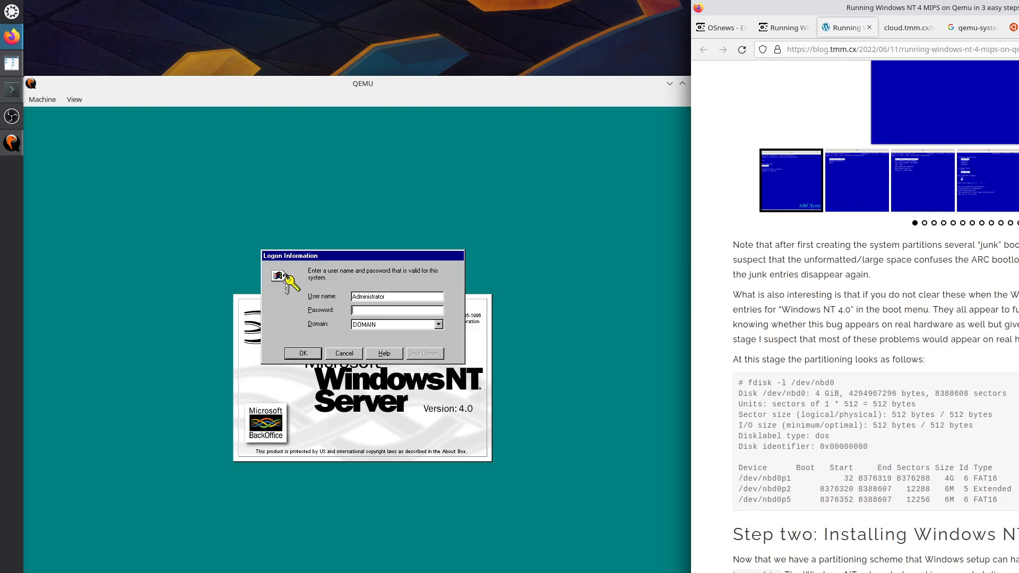
scroll(875, 318, "up", 15)
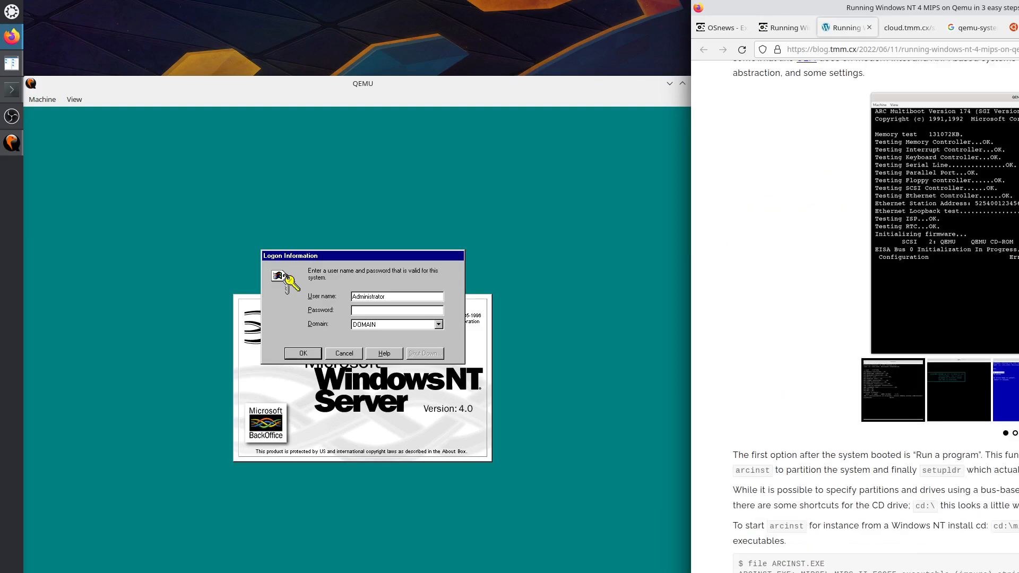
scroll(876, 318, "up", 5)
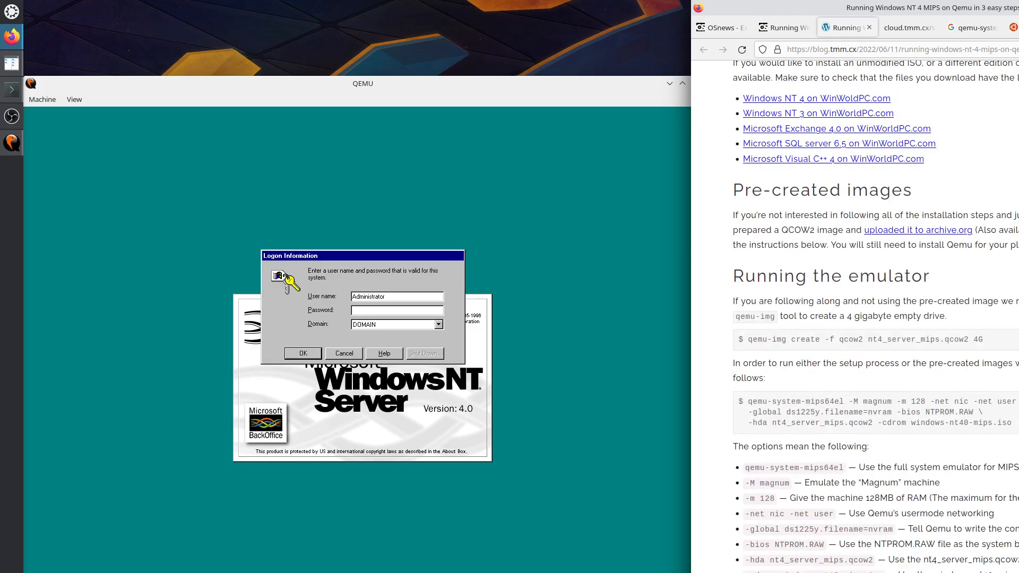
right_click(929, 234)
left_click(955, 242)
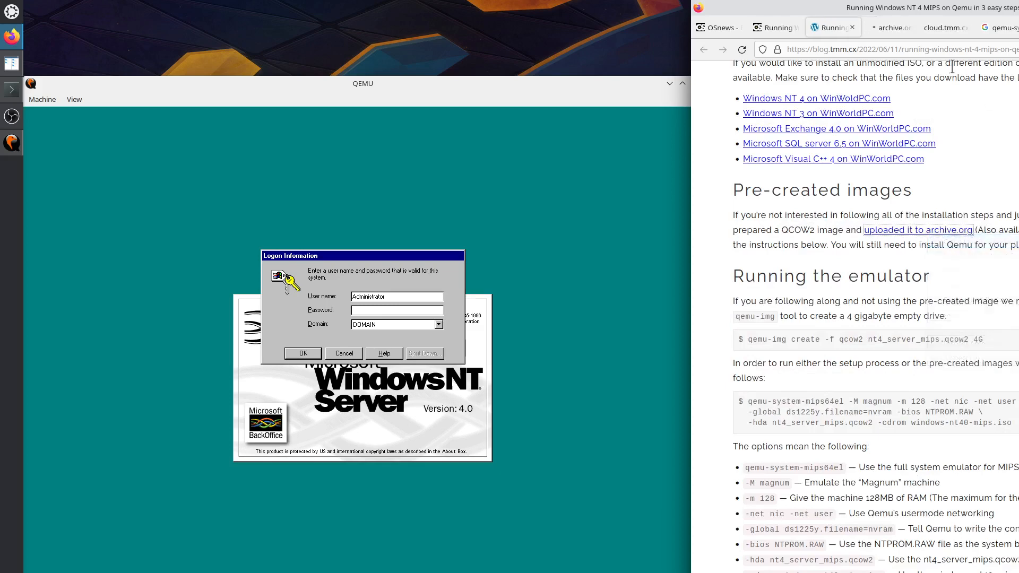
Read the administrator password note on the NT4 Server MIPS archive.org page, then focus QEMU.
left_click(891, 27)
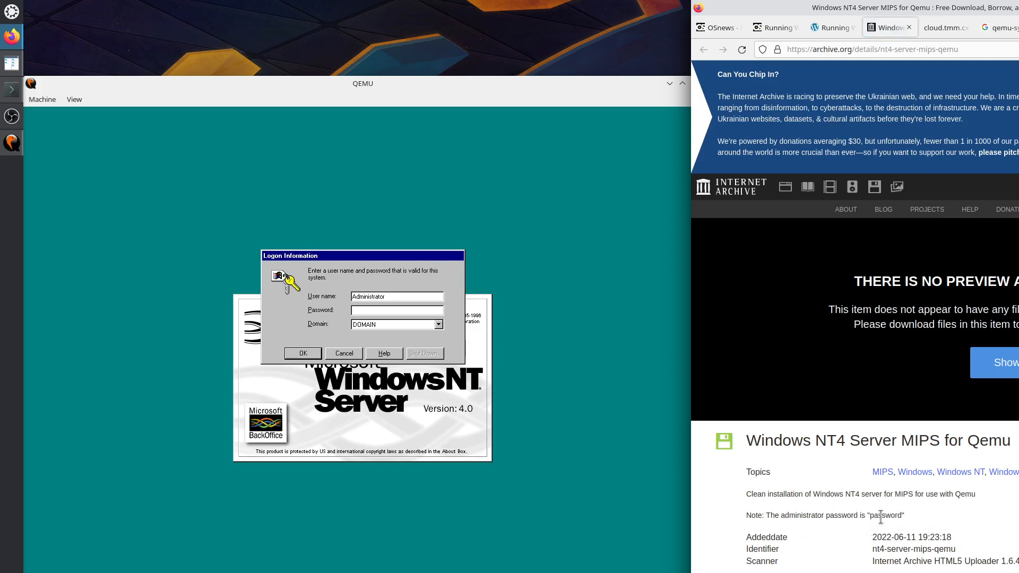
left_click(527, 418)
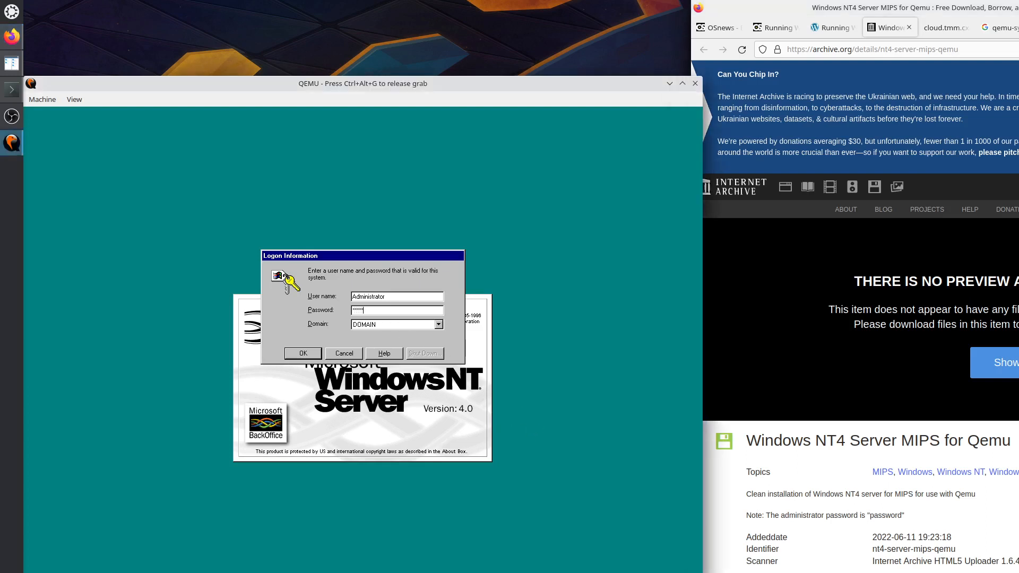
Enter the administrator password in the Logon Information dialog and submit it.
type("or")
key("Return")
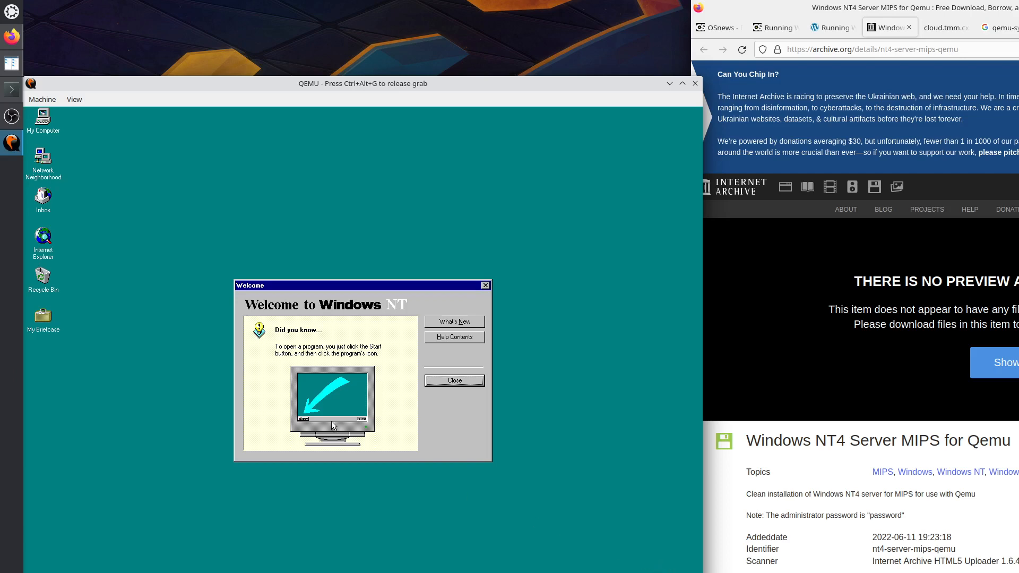
Read What's New topics on starting programs, Program Manager groups and File Manager, then launch NT Explorer.
left_click(462, 323)
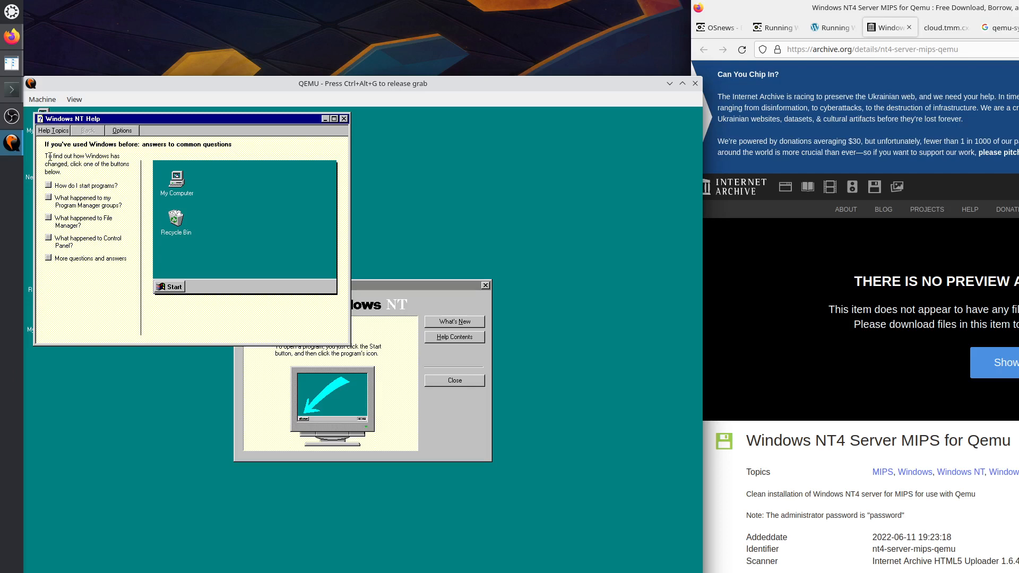
left_click(48, 186)
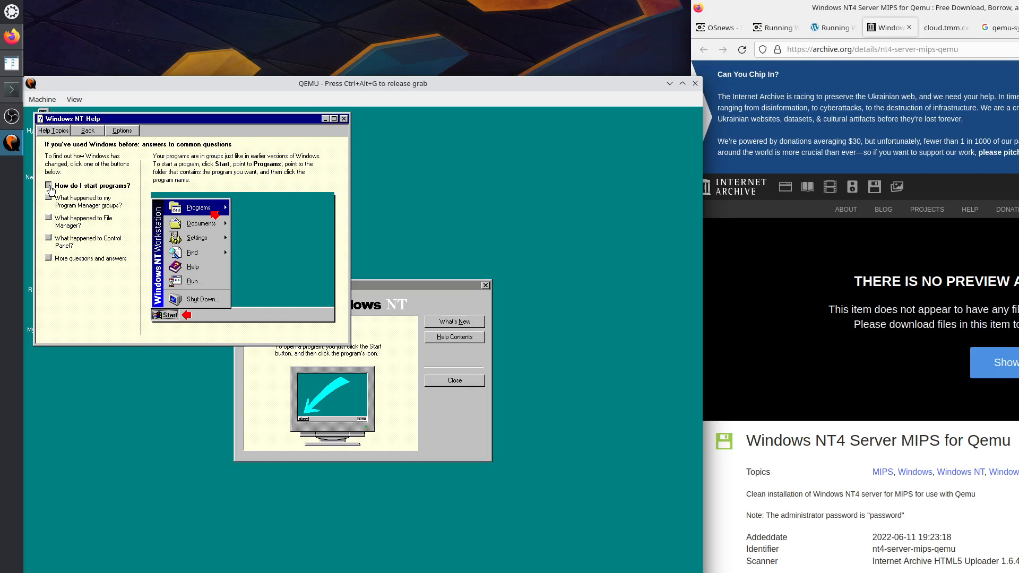
left_click(49, 200)
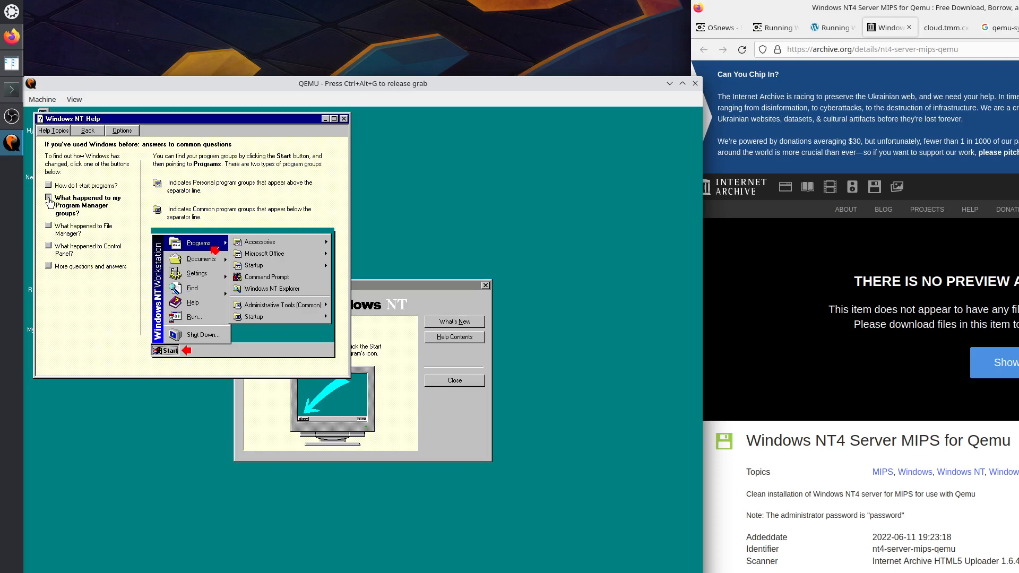
left_click(49, 225)
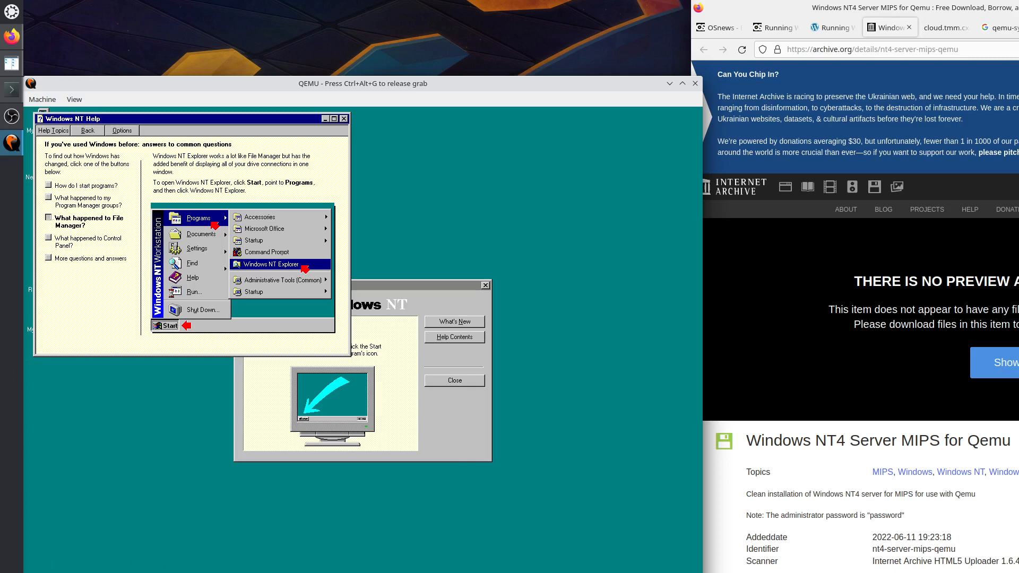
left_click(40, 572)
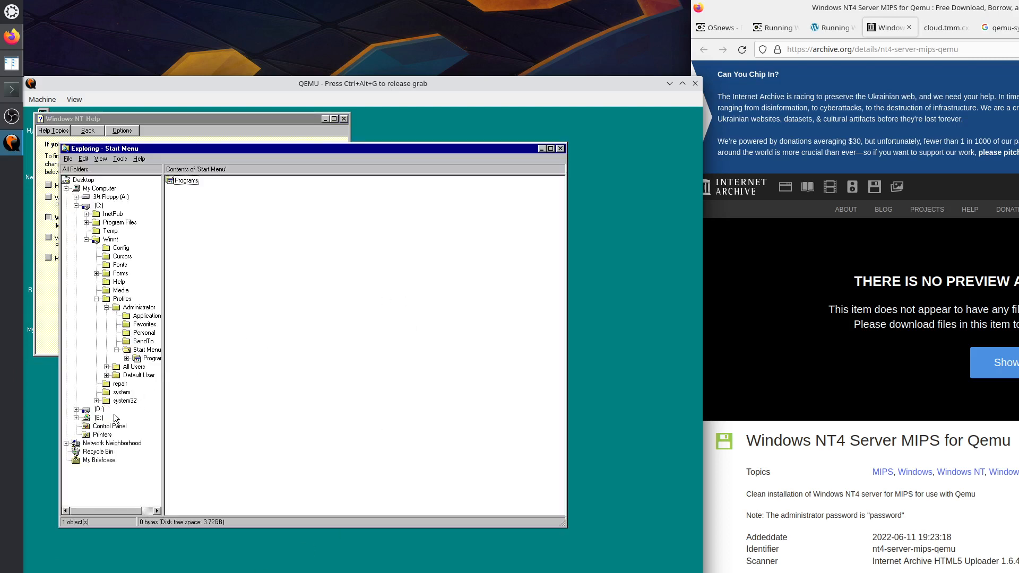
Browse Winnt\system32 and step through the files beginning with f.
left_click(111, 239)
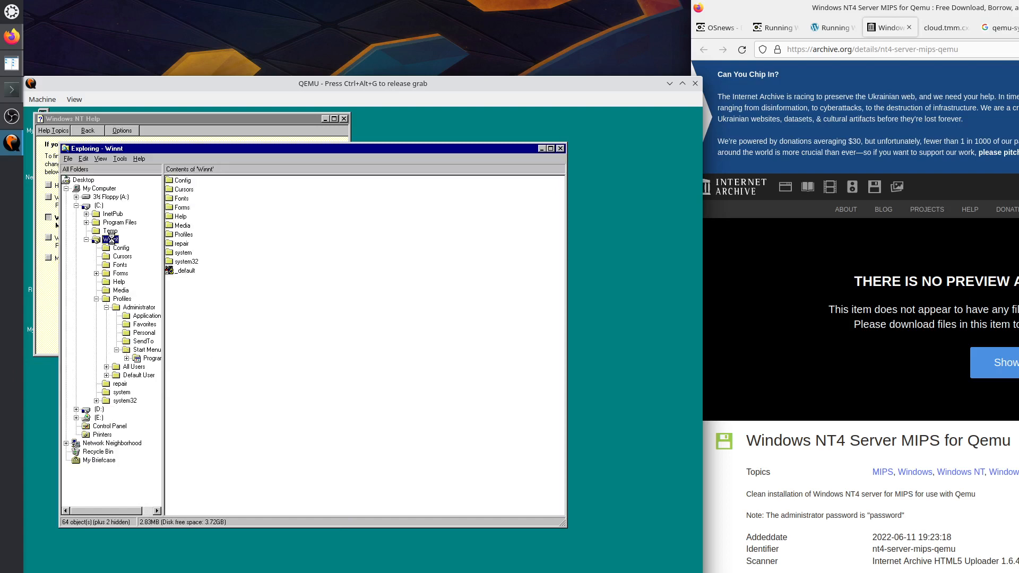
double_click(193, 263)
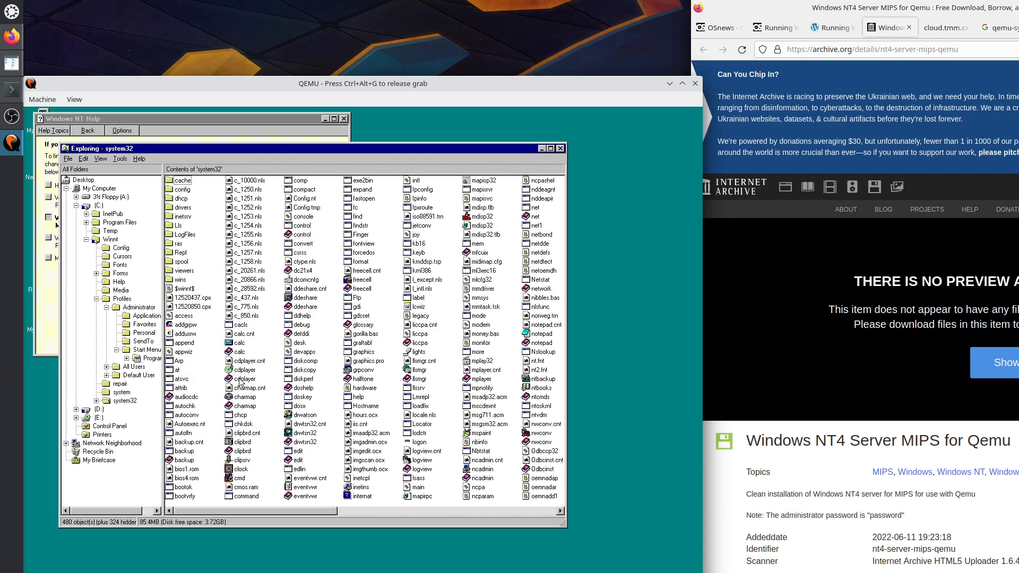
left_click(243, 380)
key("f")
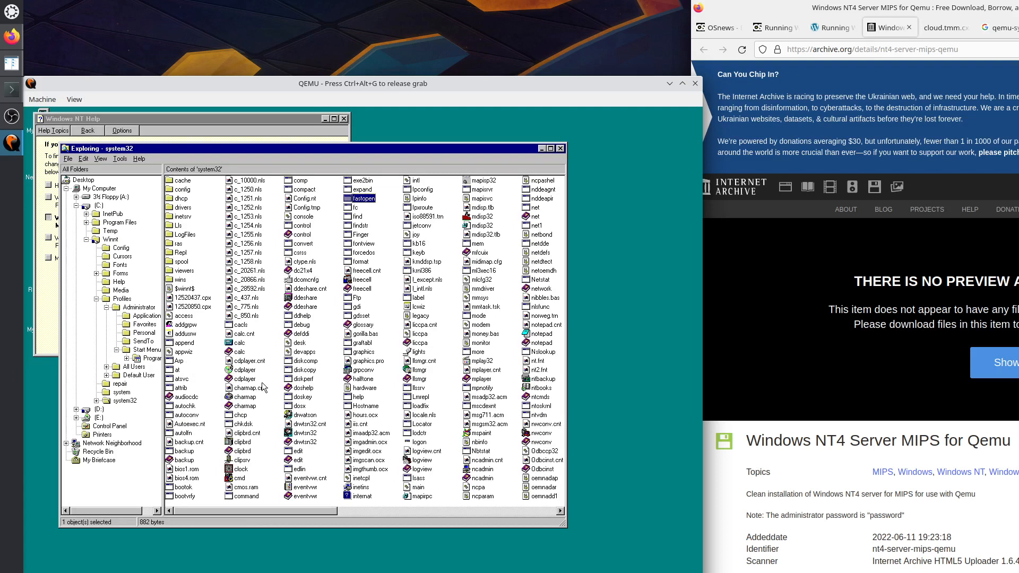
key("f")
key("f")
key("f")
key("f")
key("f")
key("f")
key("f")
key("f")
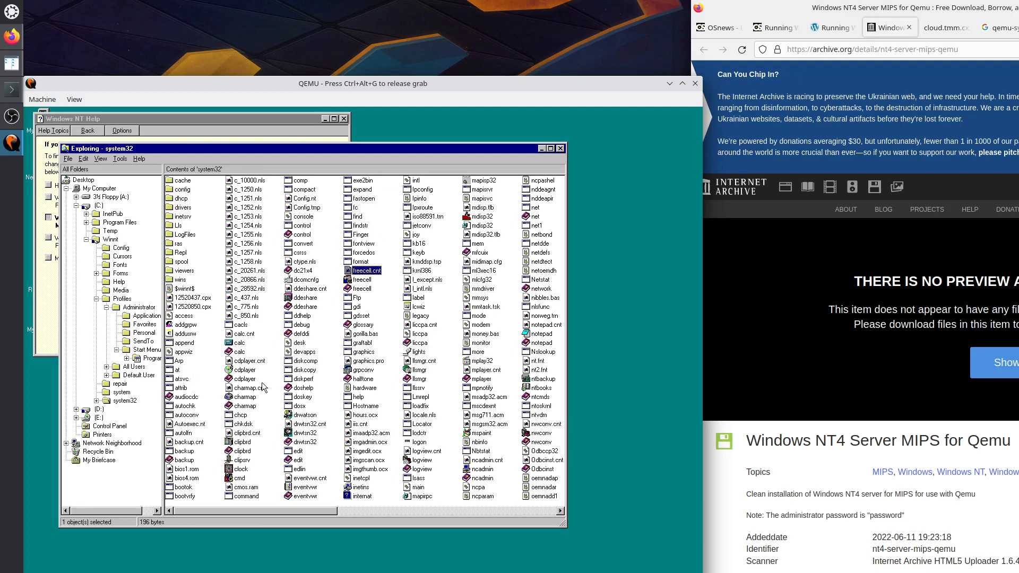
key("f")
key("f")
key("f")
key("f")
key("f")
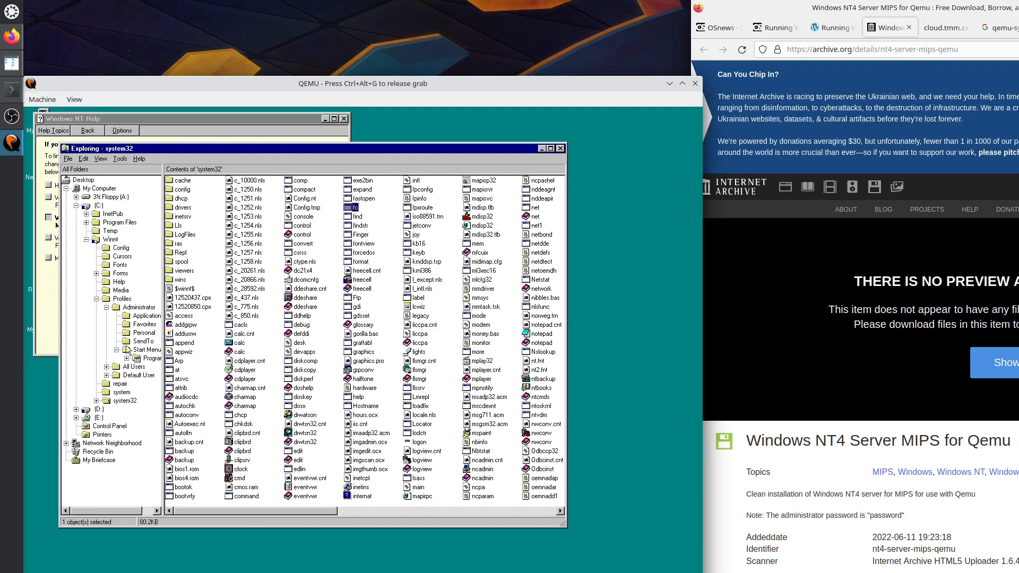
Turn on the Explorer toolbar and go up one level to the Winnt folder.
left_click(98, 160)
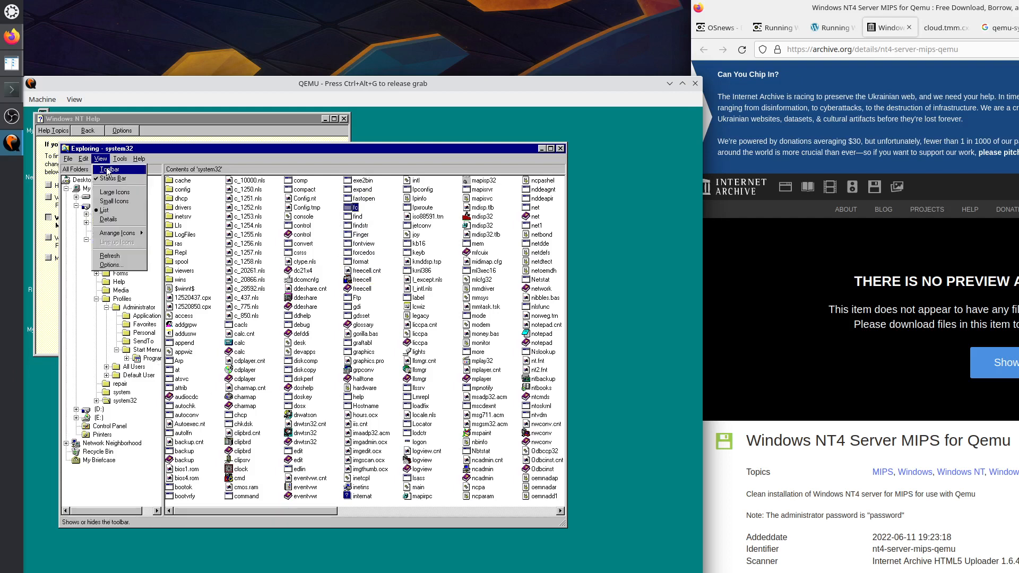
left_click(109, 170)
left_click(175, 173)
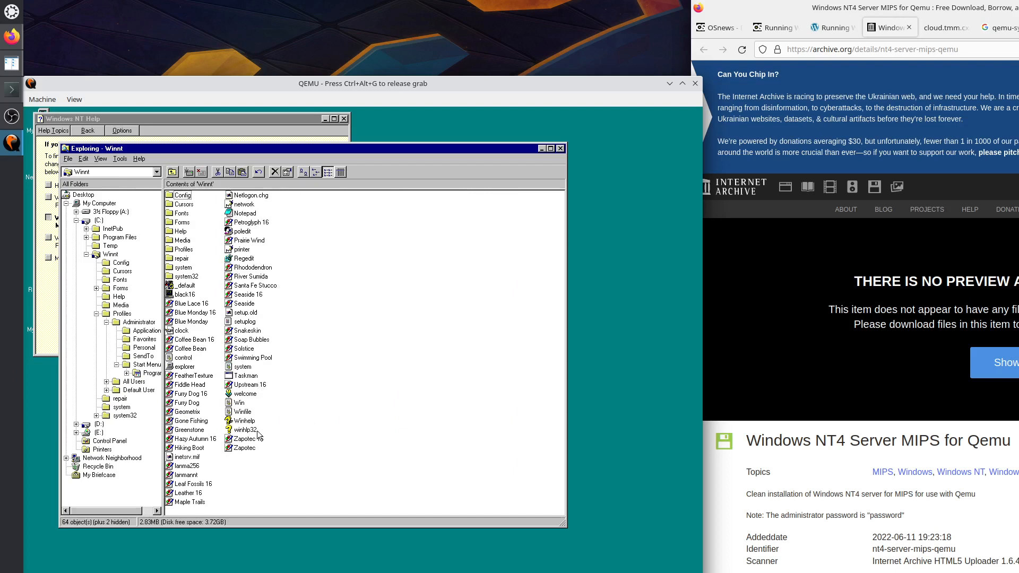
left_click(245, 412)
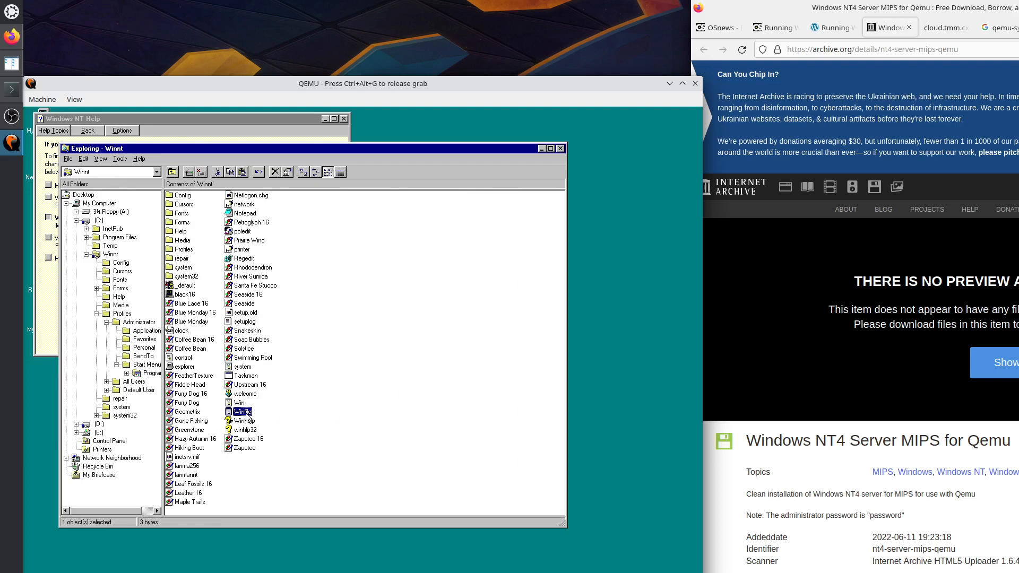
right_click(246, 415)
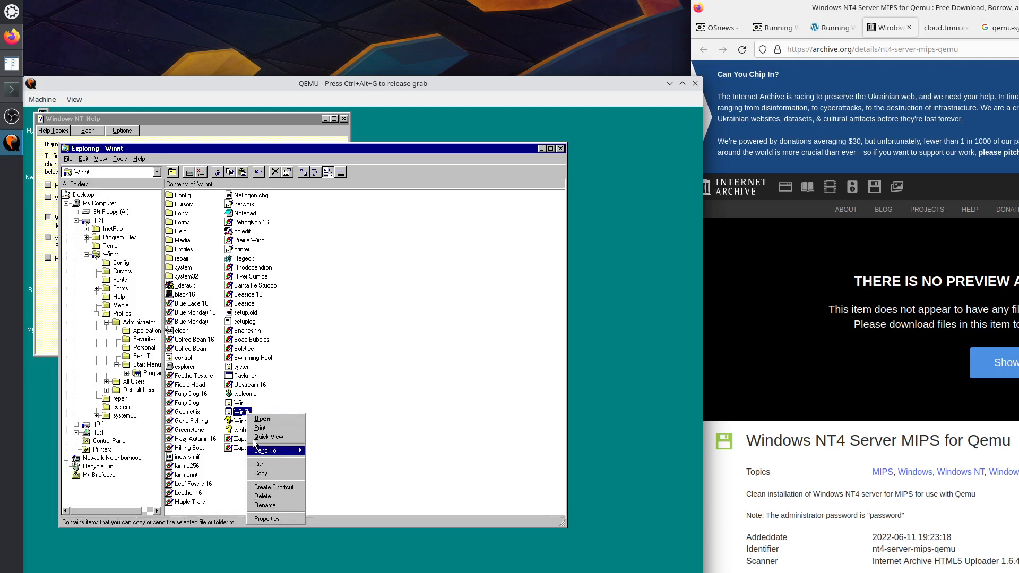
left_click(266, 520)
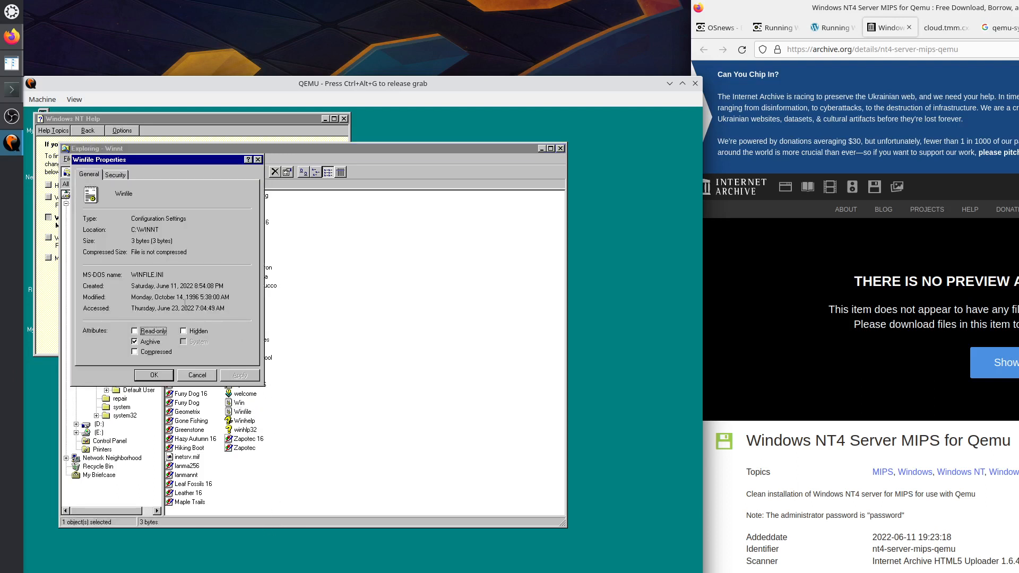
left_click(116, 176)
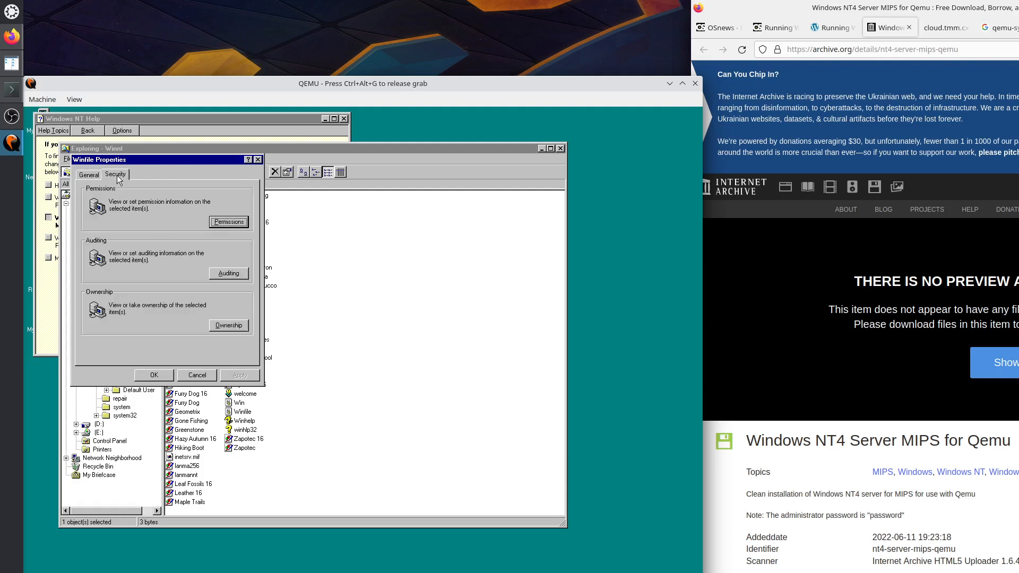
left_click(85, 175)
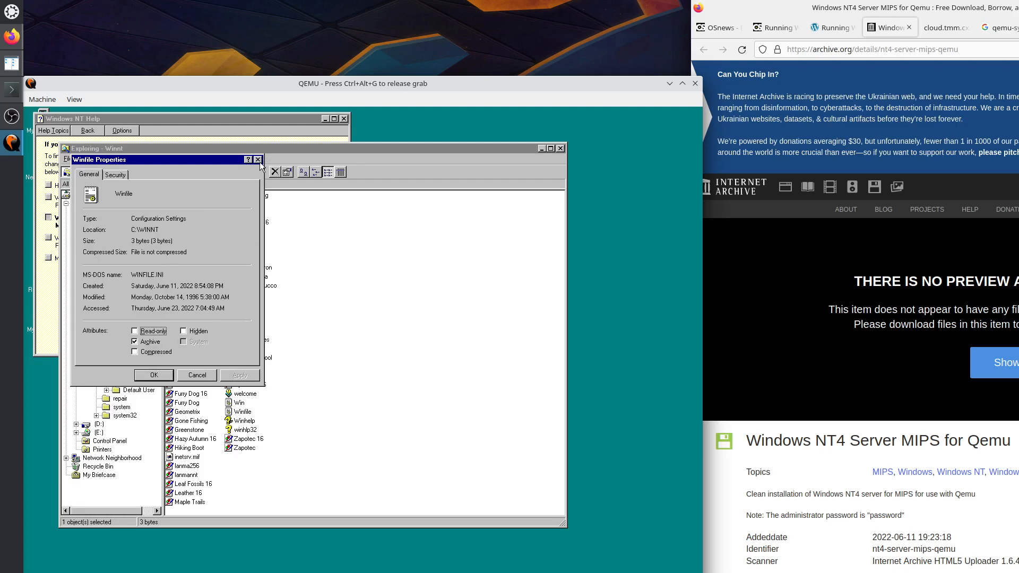
left_click(258, 160)
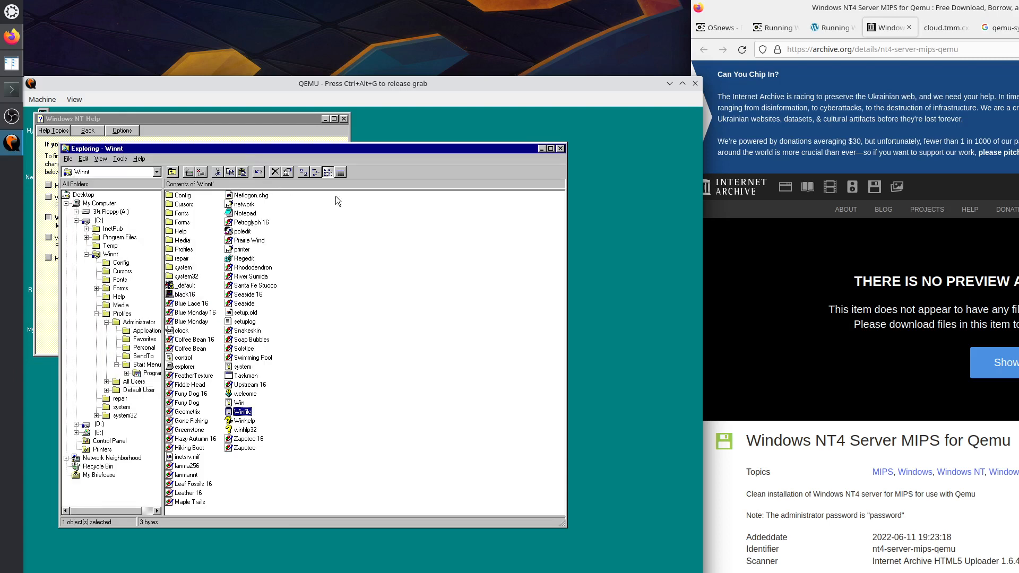
In Explorer's View Options, stop hiding extensions of known file types and apply.
left_click(118, 161)
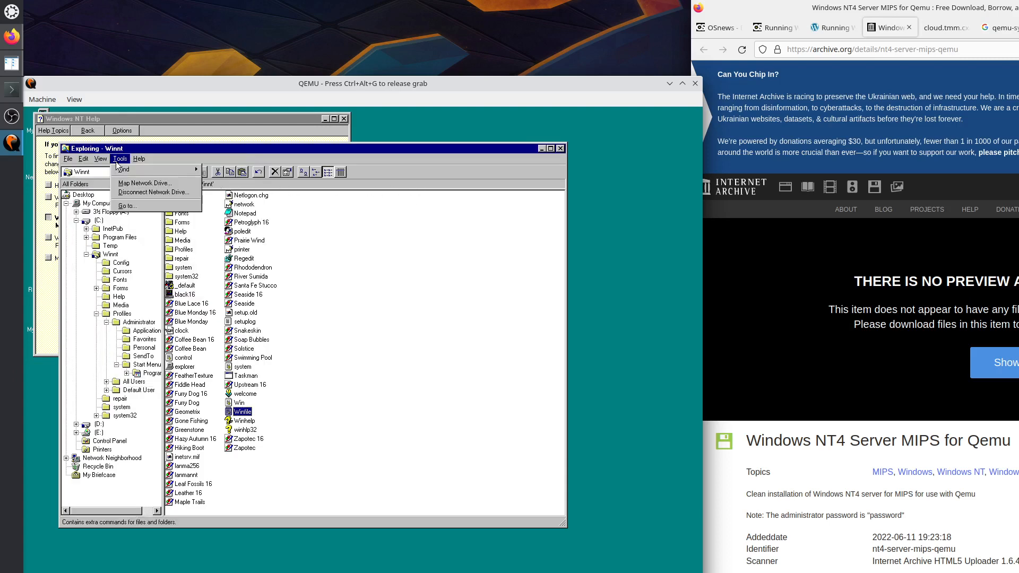
mouse_move(141, 176)
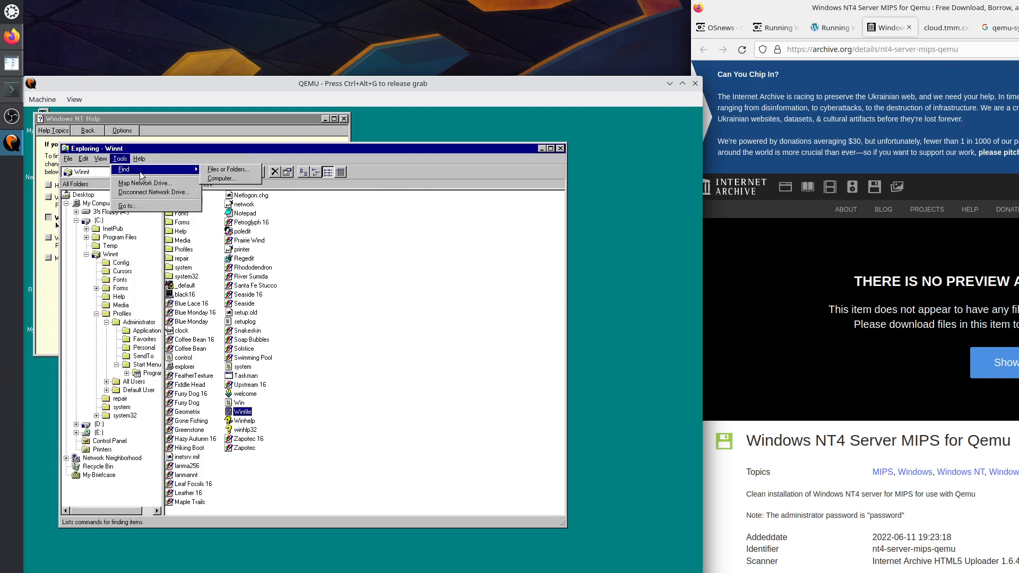
mouse_move(106, 161)
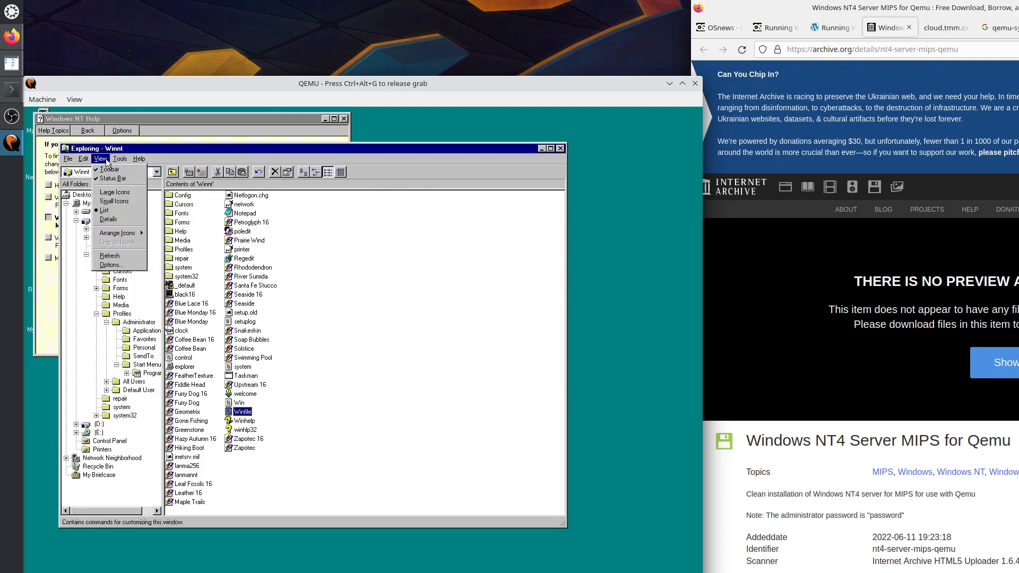
left_click(120, 265)
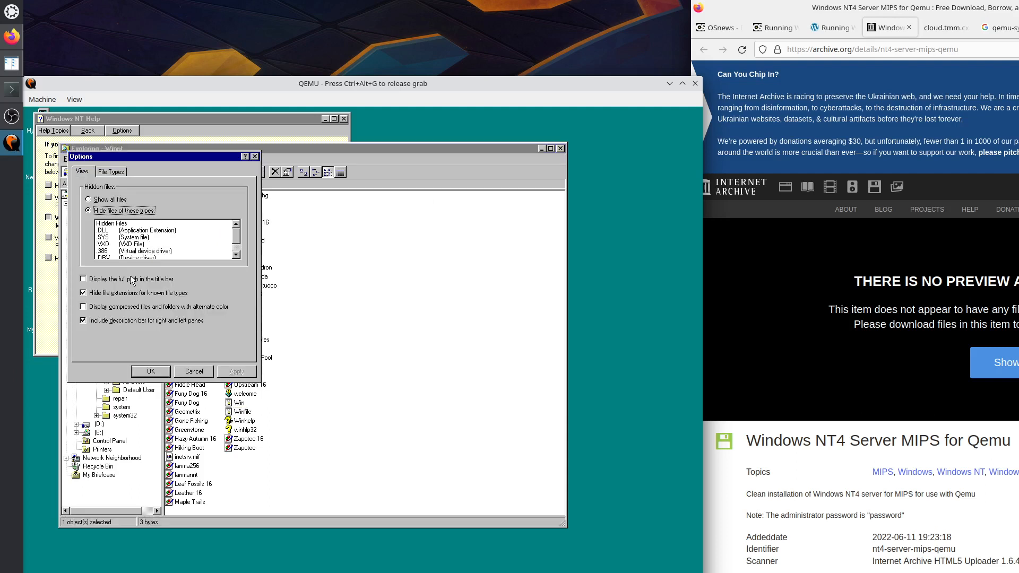
left_click(84, 293)
left_click(83, 294)
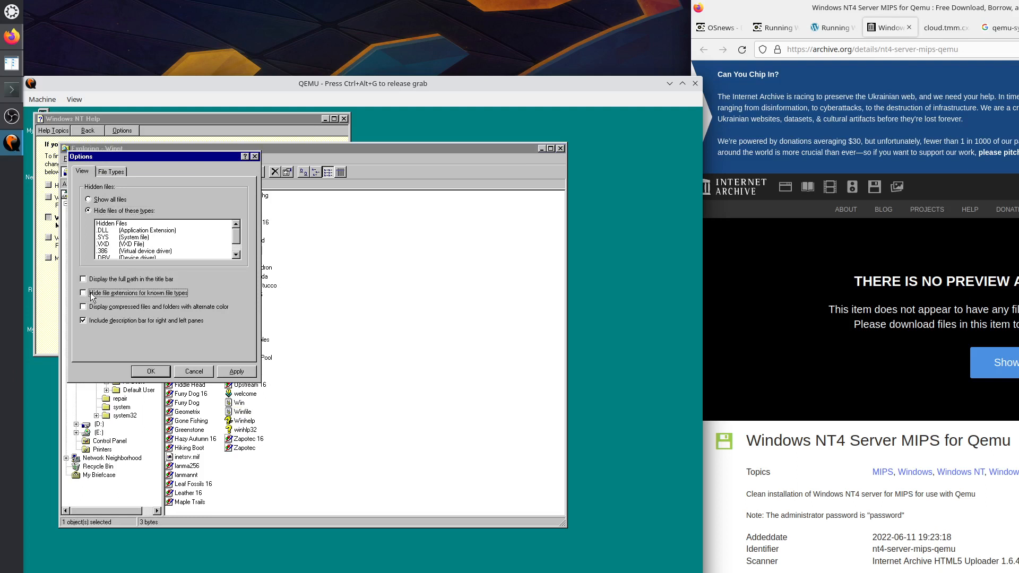
left_click(236, 372)
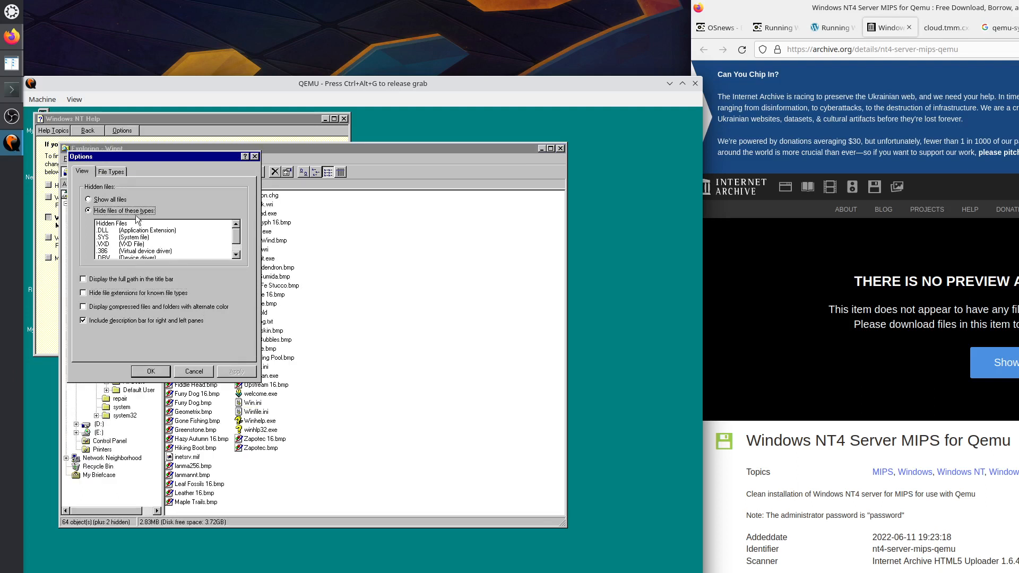
Choose Show all files and Display full path in title bar, apply, then confirm with OK.
left_click(118, 201)
left_click(244, 375)
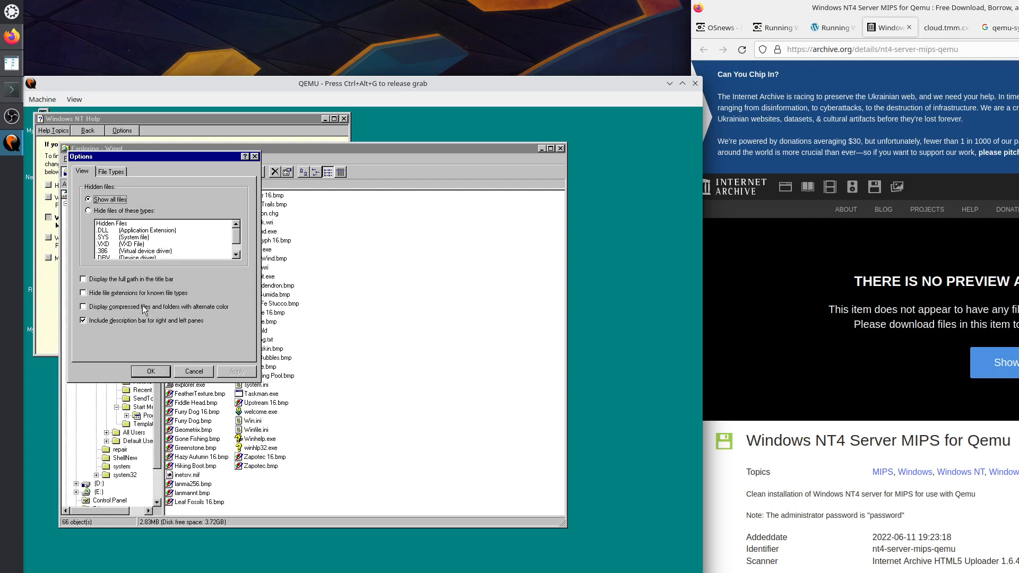
left_click(128, 282)
left_click(246, 373)
left_click(116, 172)
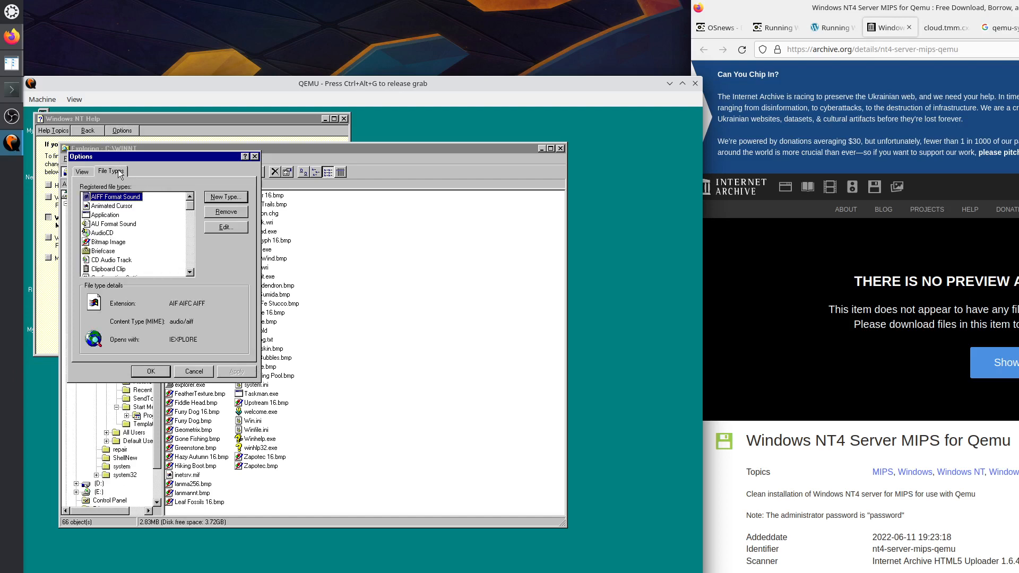
left_click(157, 373)
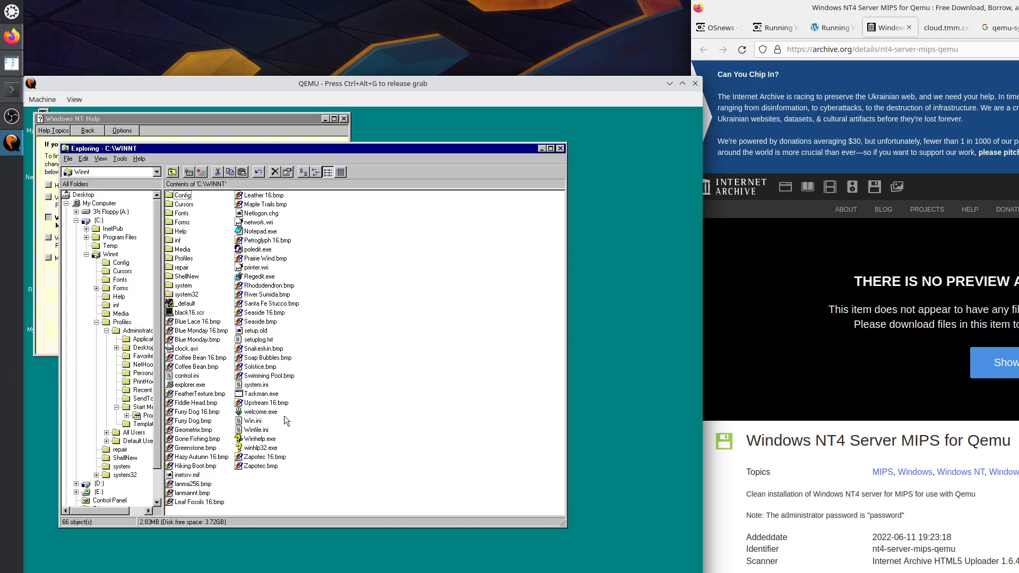
Switch the Winnt file list to Details view showing size, type and date.
left_click(200, 387)
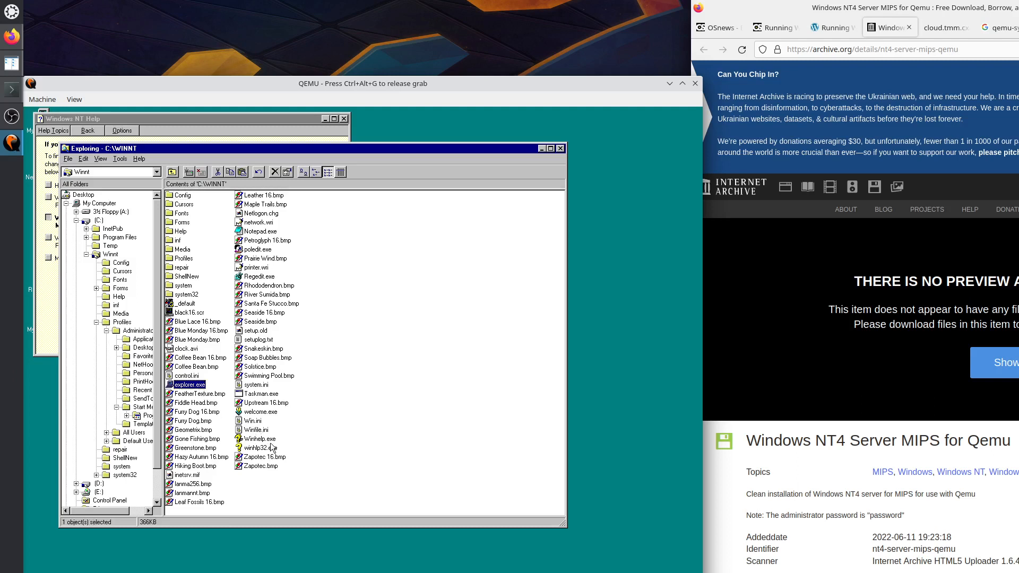
left_click(337, 173)
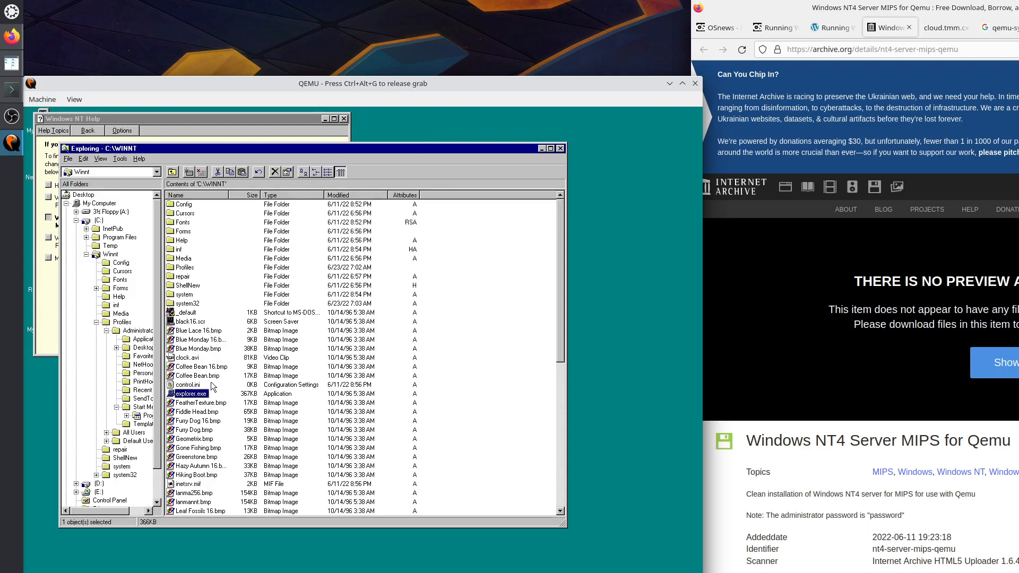
left_click(191, 377)
key("f")
key("f")
key("f")
key("f")
key("f")
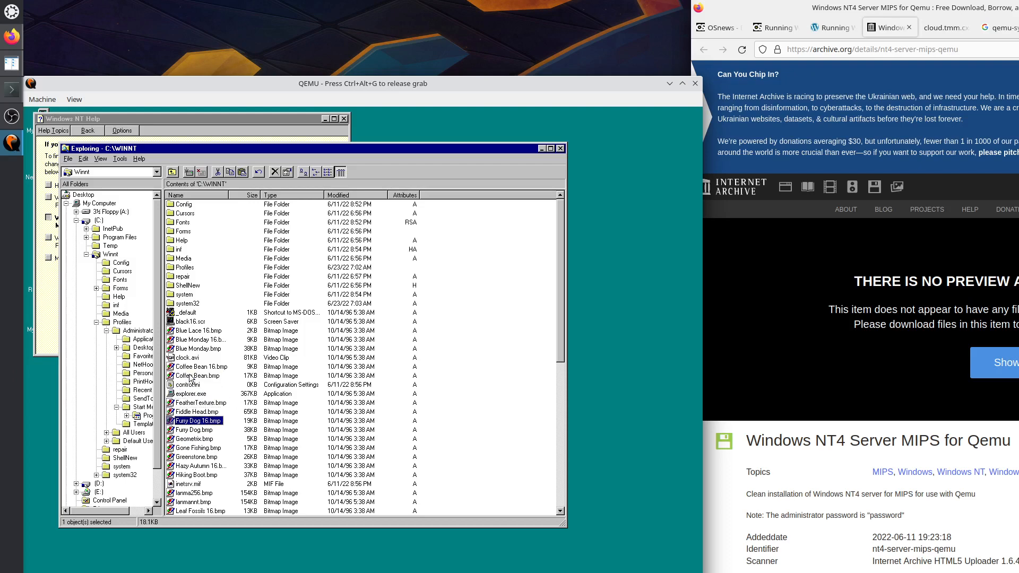
key("f")
key("f")
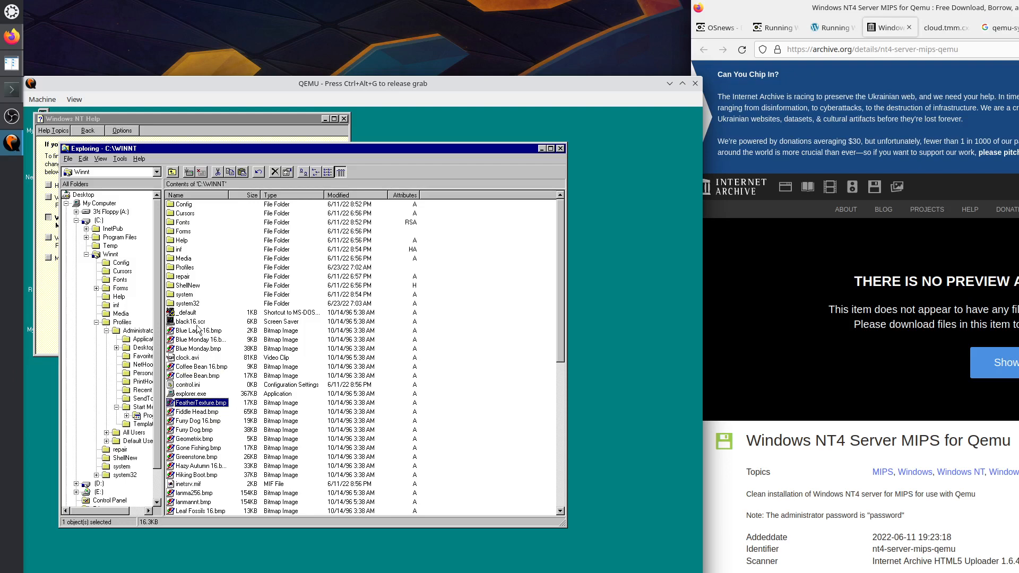
Open system32 and browse the F files down to Ftp.exe, then release the mouse with Ctrl+Alt+G.
double_click(194, 305)
left_click(190, 351)
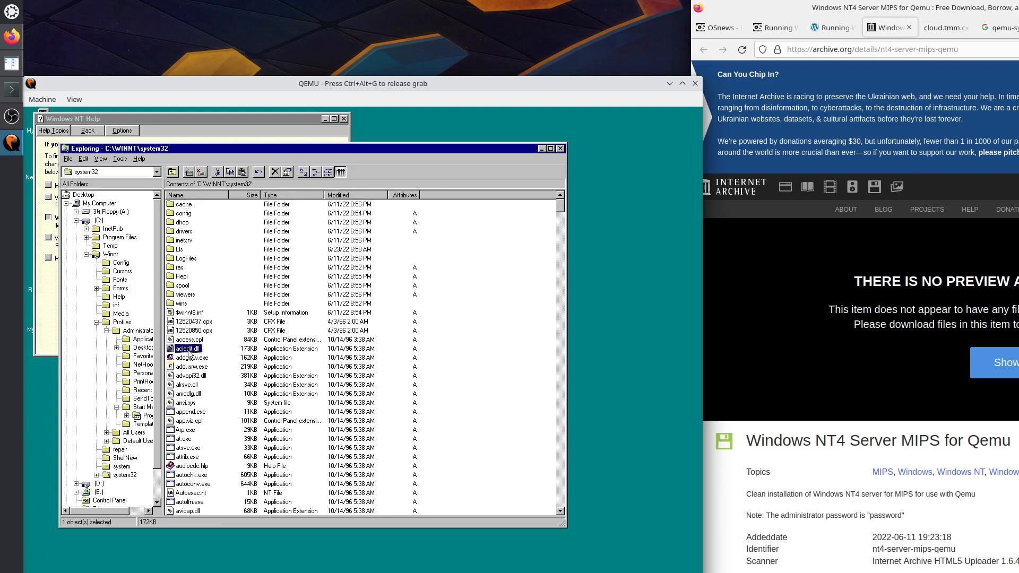
key("f")
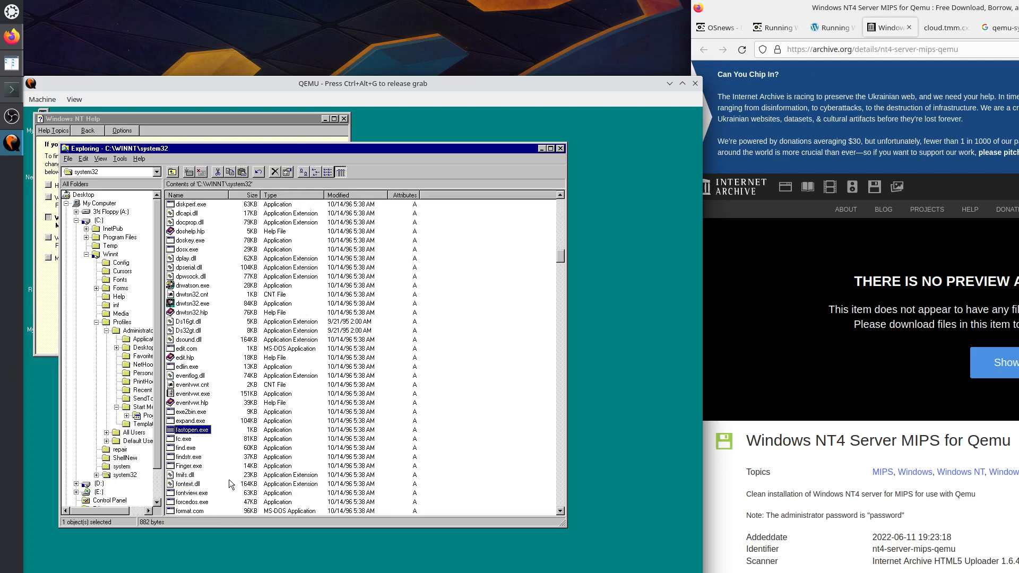
key("Down")
key("Down")
key("Down")
key("Down")
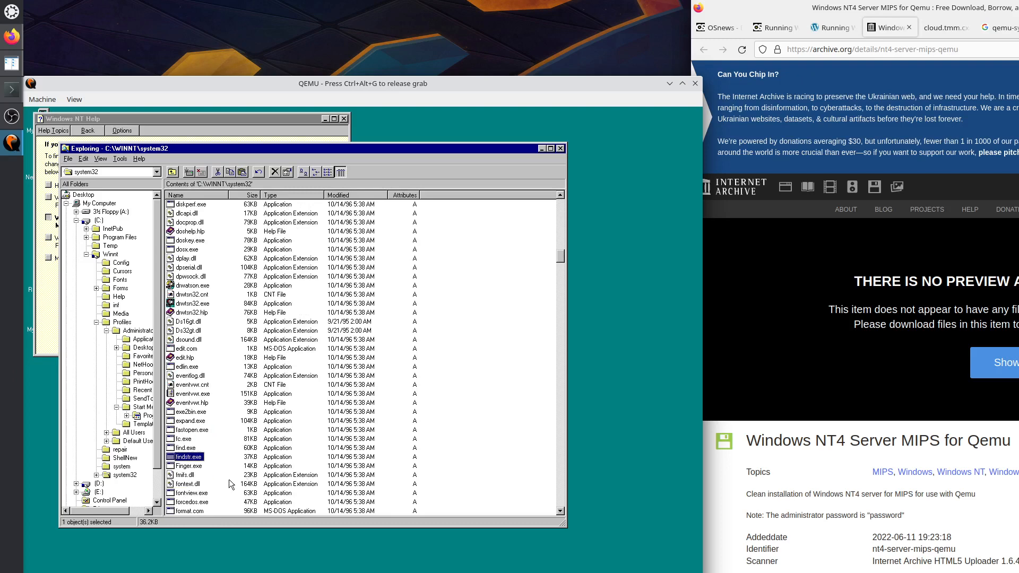
scroll(228, 480, "down", 2)
key("Down")
key("Down")
key("Down")
key("Down")
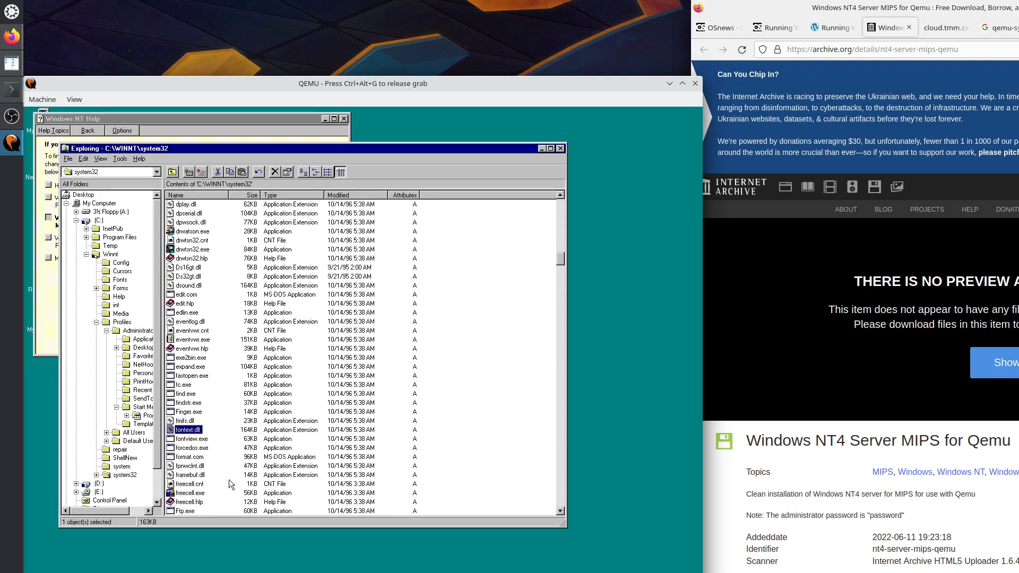
key("Down")
key("Down")
key("Down")
key("Down")
key("Down")
key("Down")
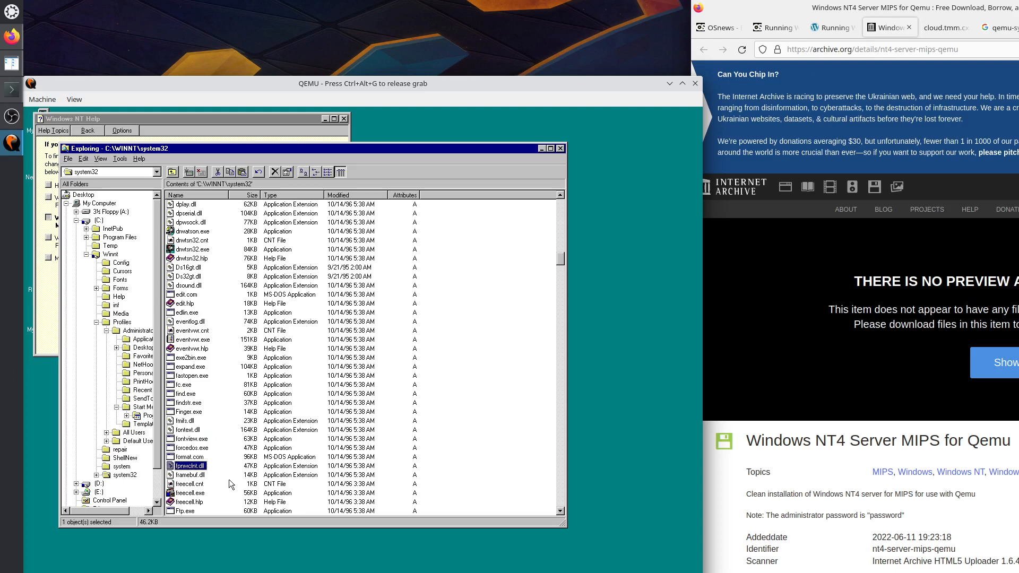
key("Down")
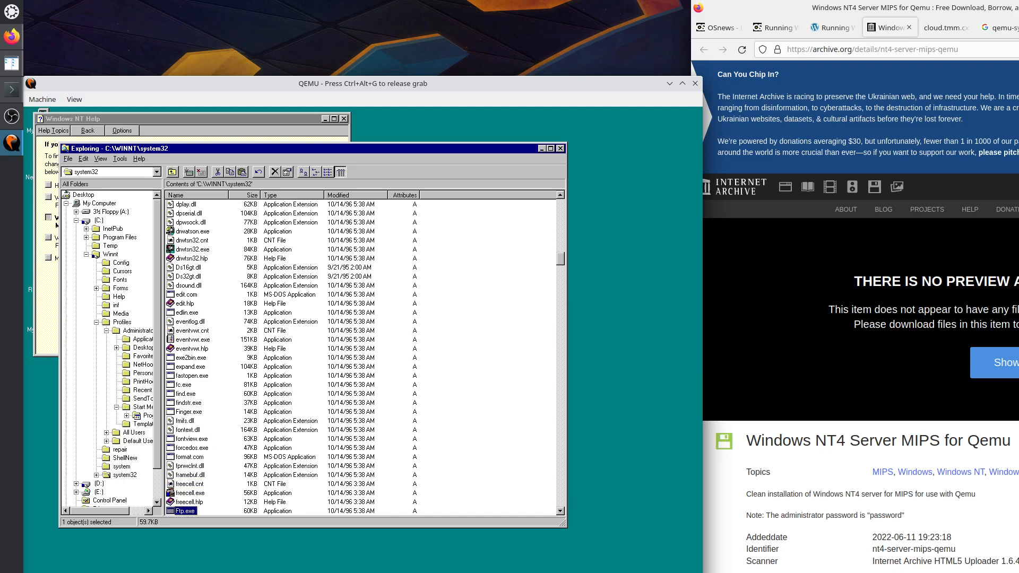
key("ctrl+alt+g")
left_click(805, 517)
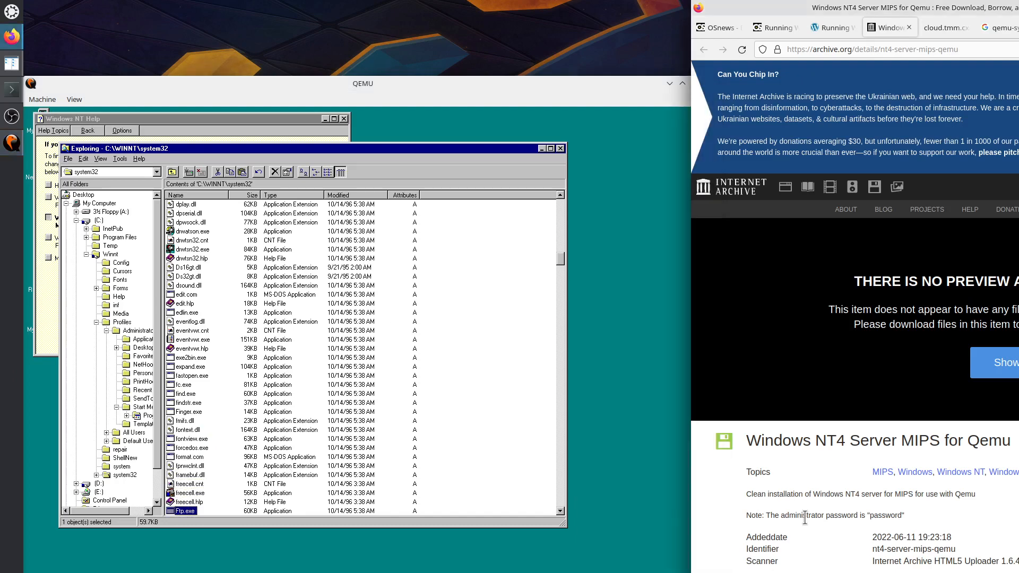
In a private window, search the web for 'windows 3.11 what is the name of the file manager'.
key("ctrl+shift+p")
type("windows")
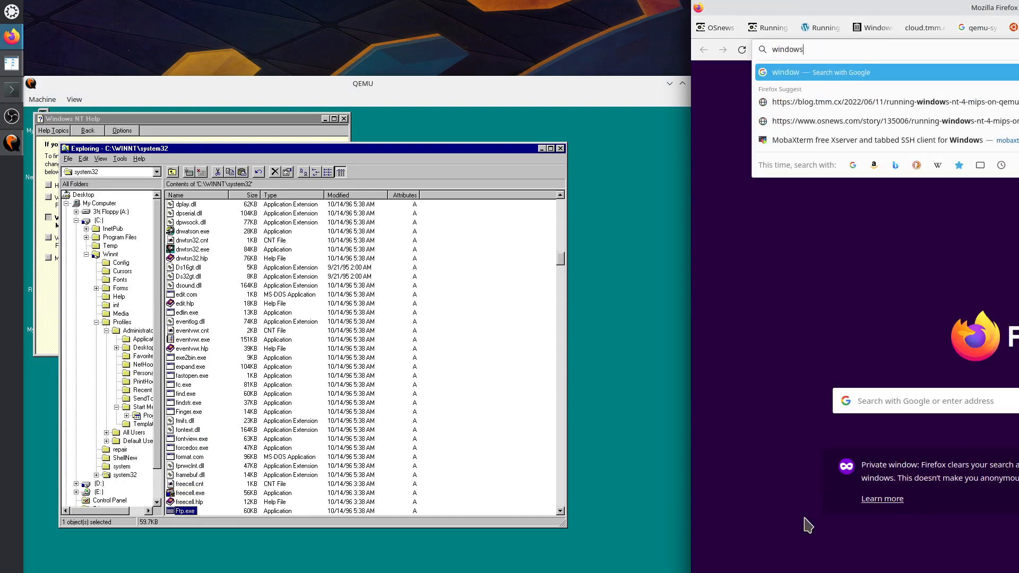
type(" 3.1")
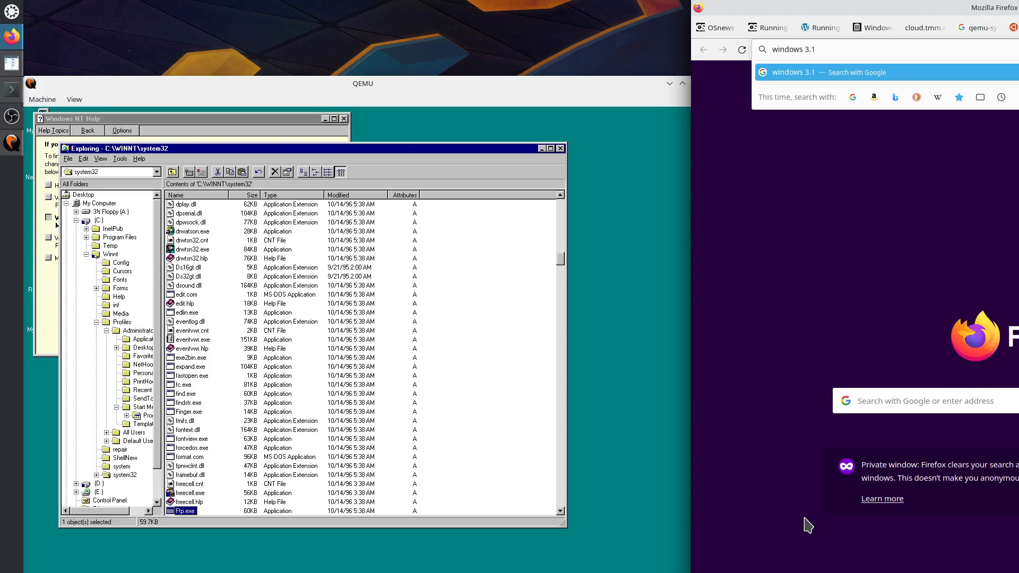
type("1 what is the name of t")
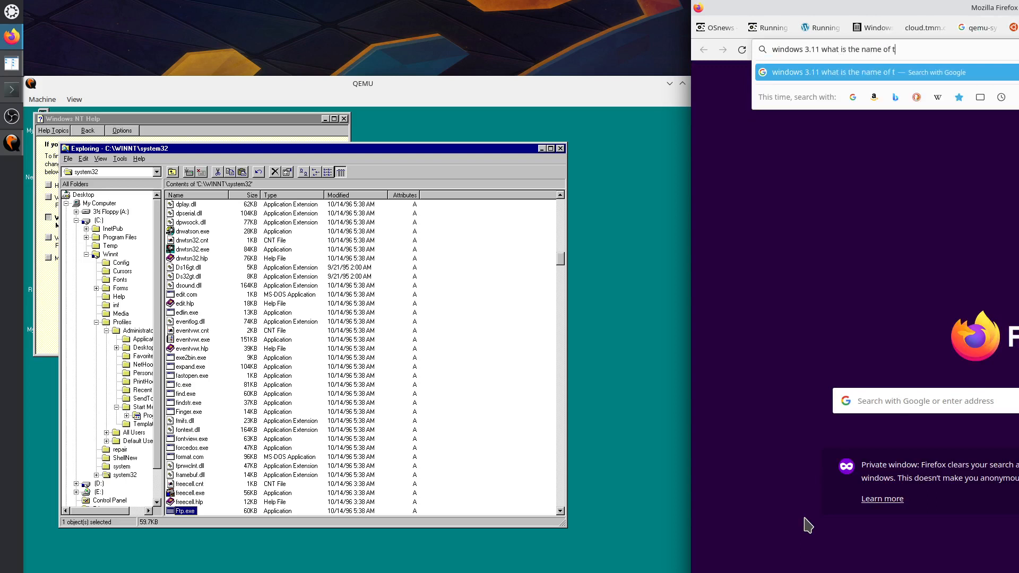
type("he file manager")
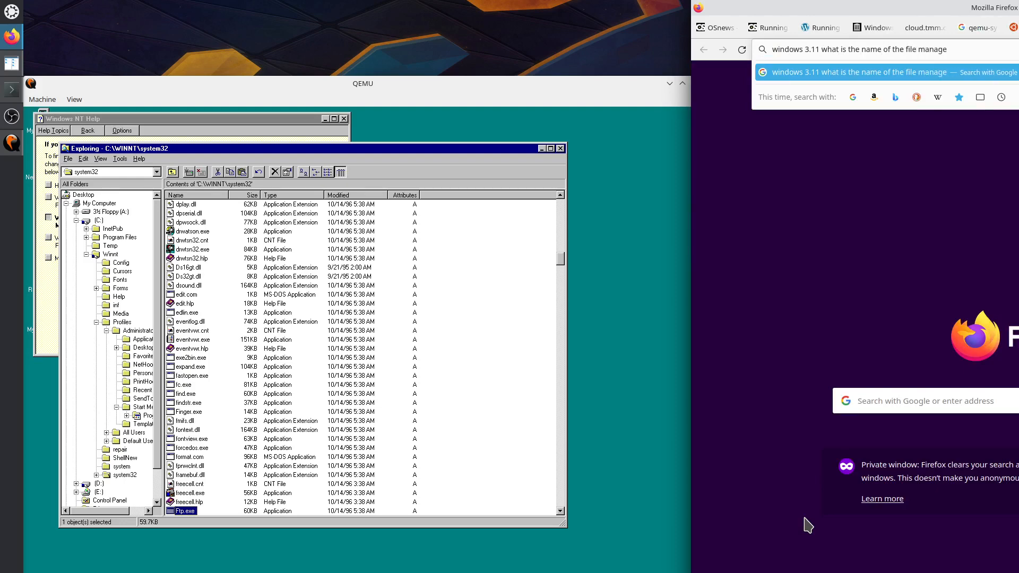
key("Return")
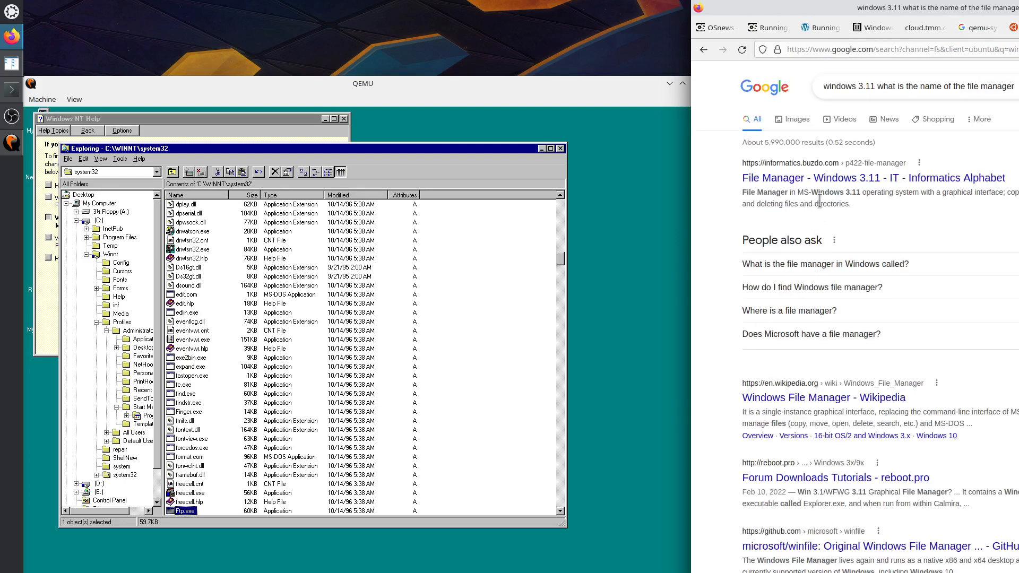
Open the first search result and the Wikipedia result in new tabs.
right_click(843, 183)
left_click(844, 187)
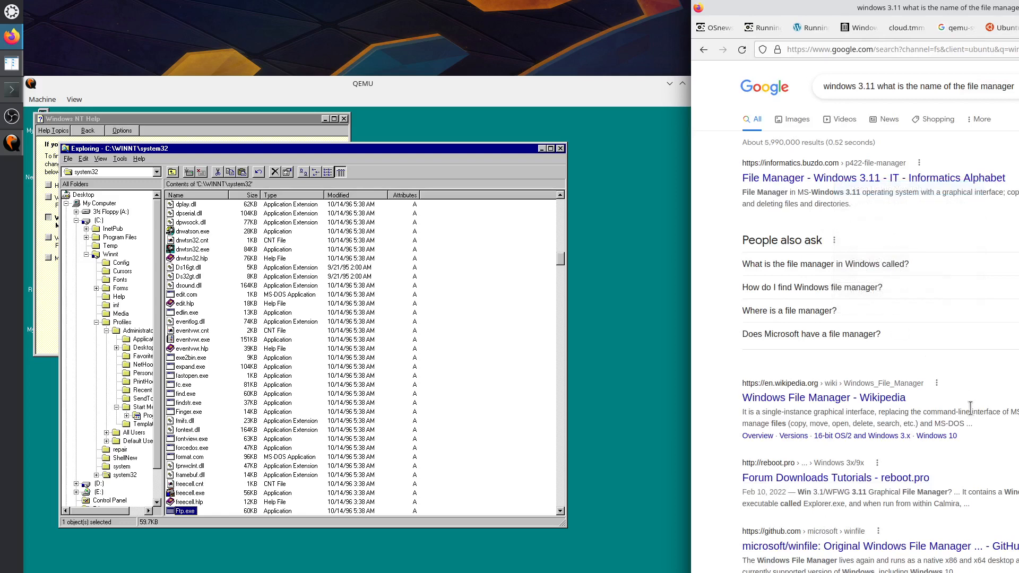
right_click(891, 399)
left_click(918, 409)
Read the Windows File Manager article's introduction, highlighting its release-date sentence, then return to QEMU.
key("ctrl+Tab")
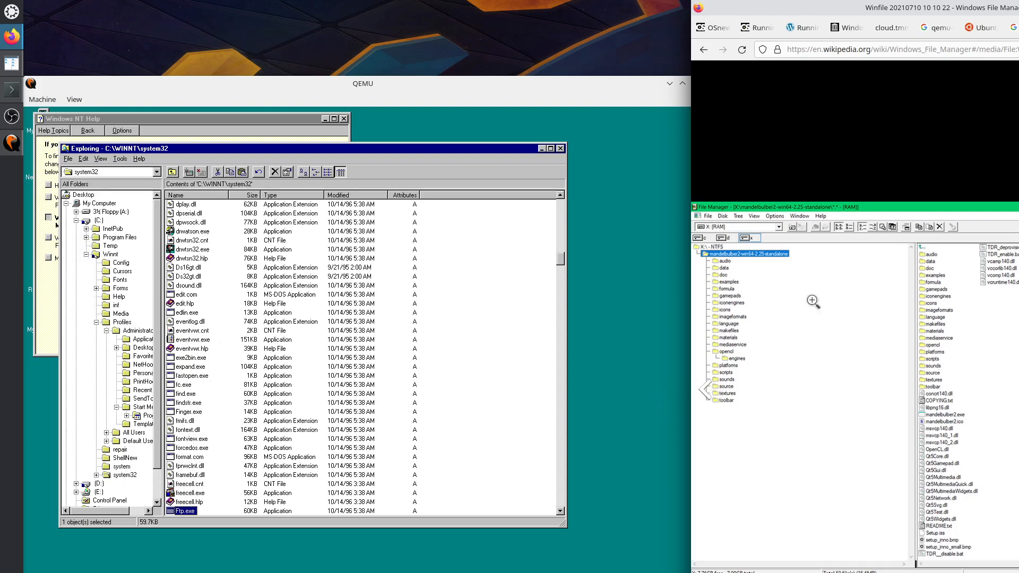
key("Escape")
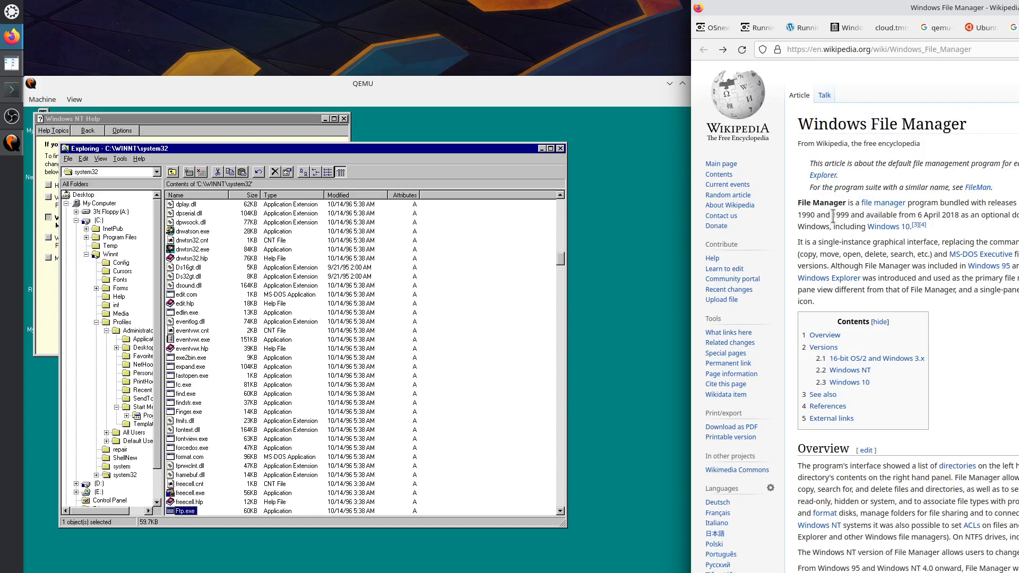
left_click_drag(832, 215, 836, 225)
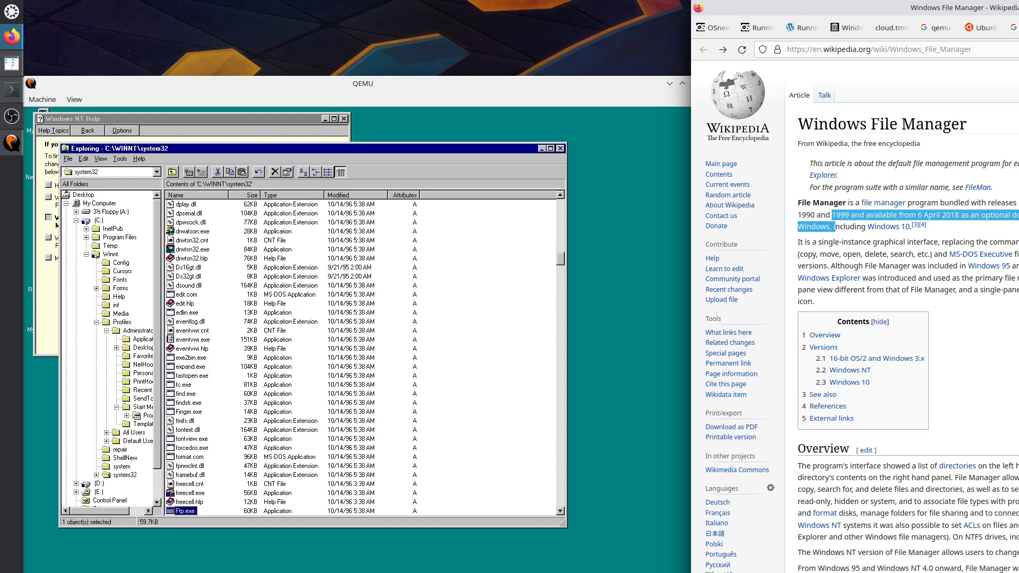
left_click_drag(949, 568, 1018, 569)
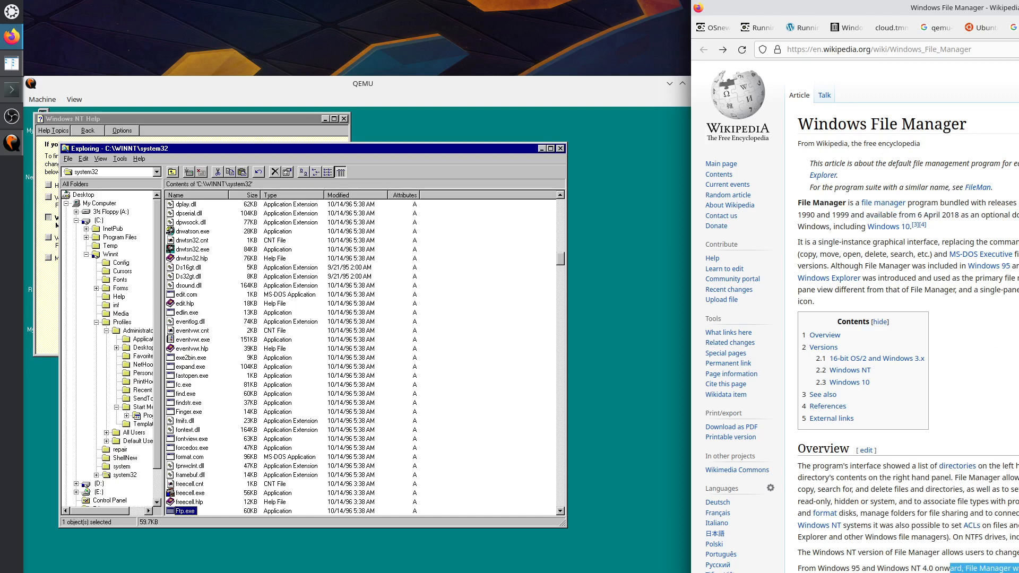
left_click(1013, 568)
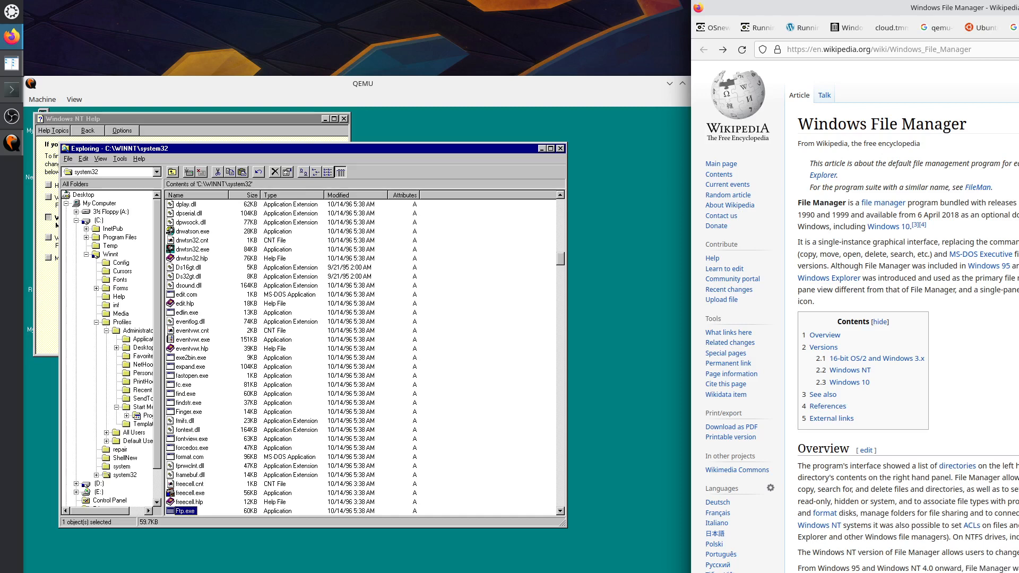
left_click(188, 441)
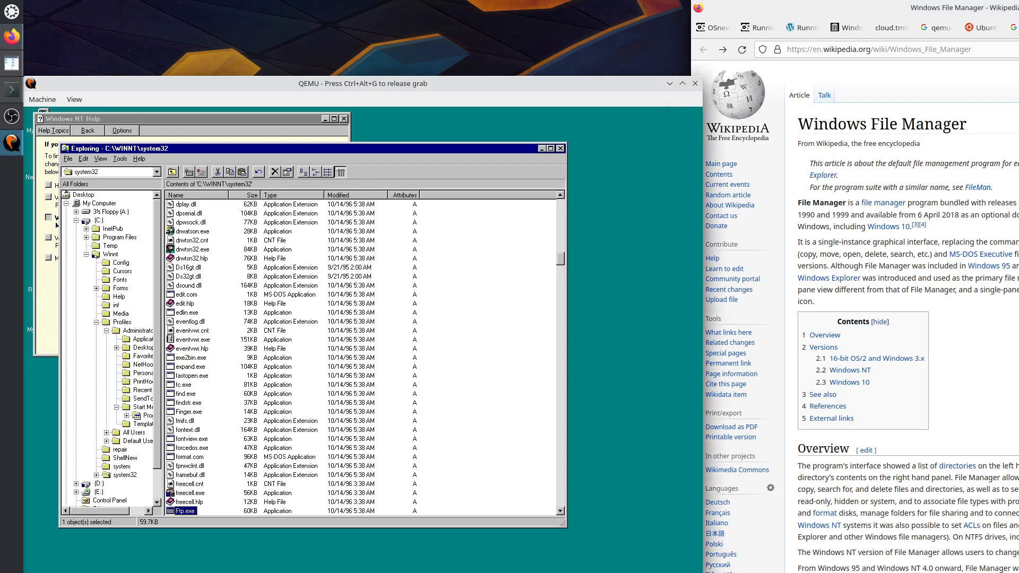
Find winfile.exe in Explorer's C:\WINNT\system32 list by typing 'winf' and launch it.
left_click(472, 489)
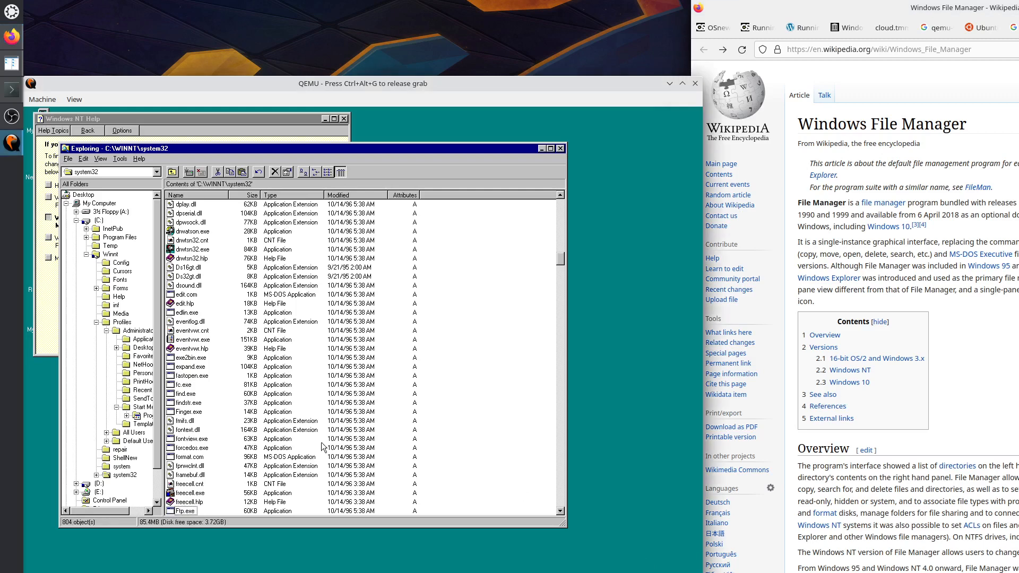
left_click(186, 430)
type("winf")
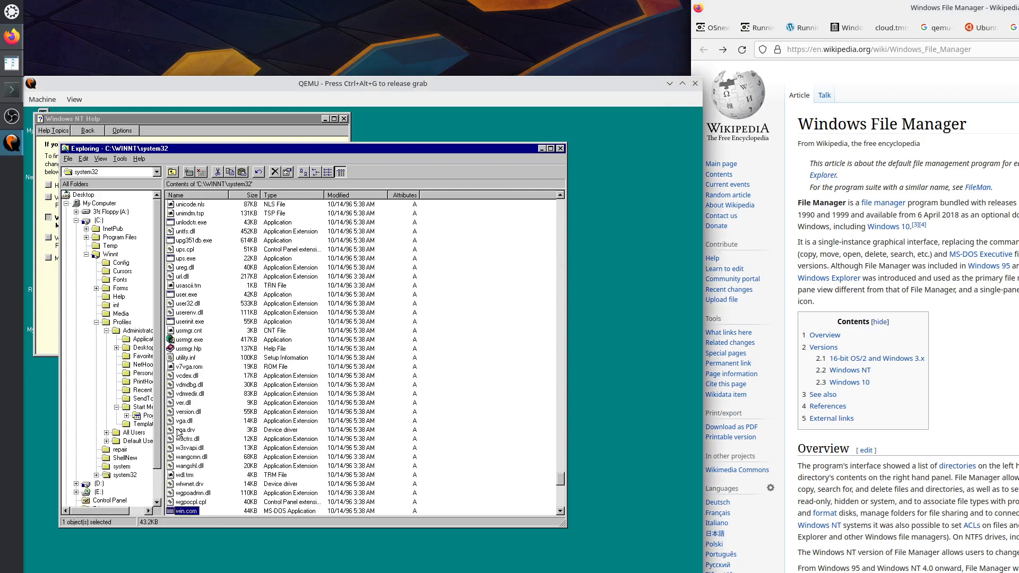
key("Down")
key("Down")
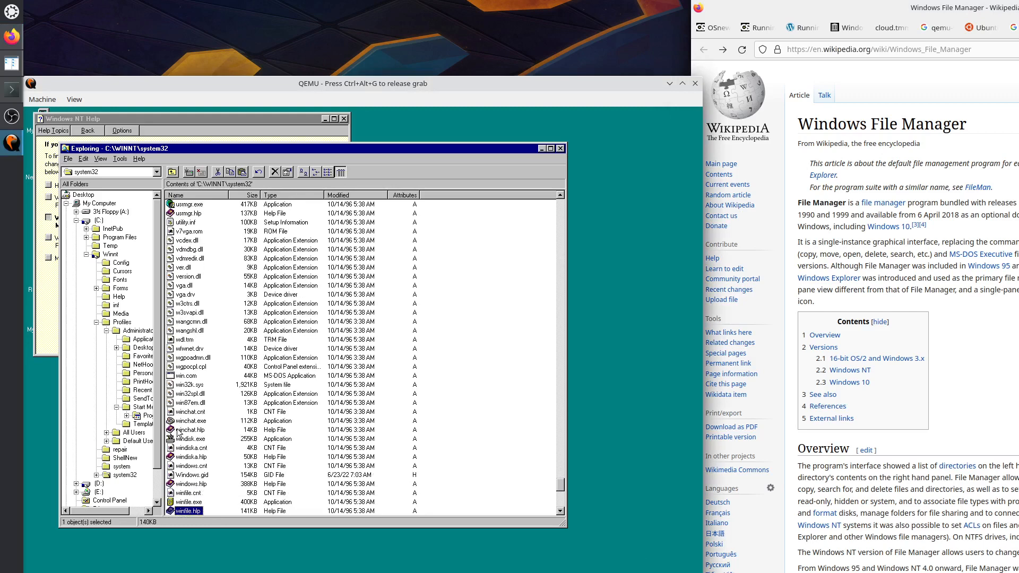
key("Up")
key("Return")
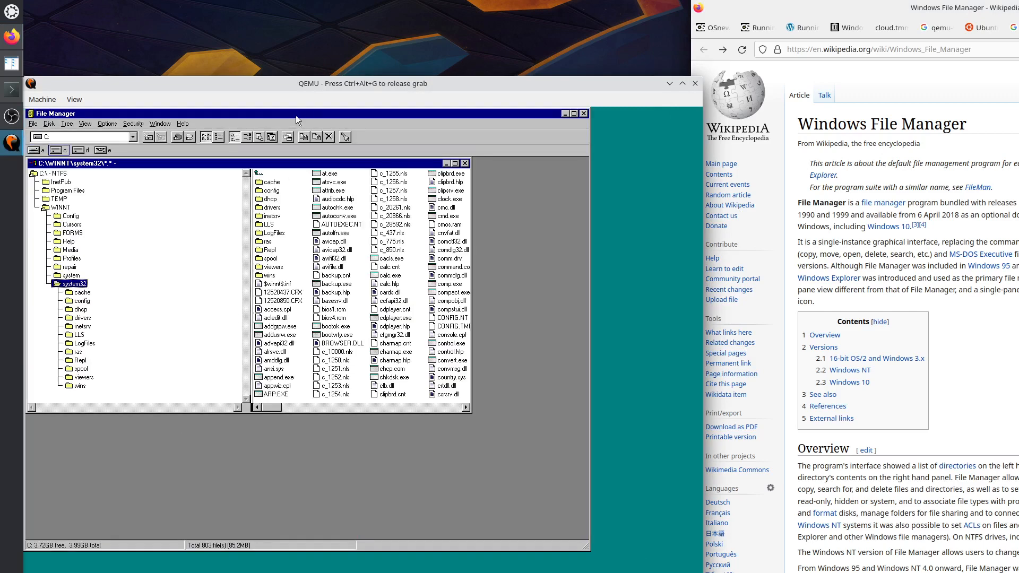
Move File Manager and its system32 window down and right, then browse drive D:.
left_click_drag(295, 116, 385, 175)
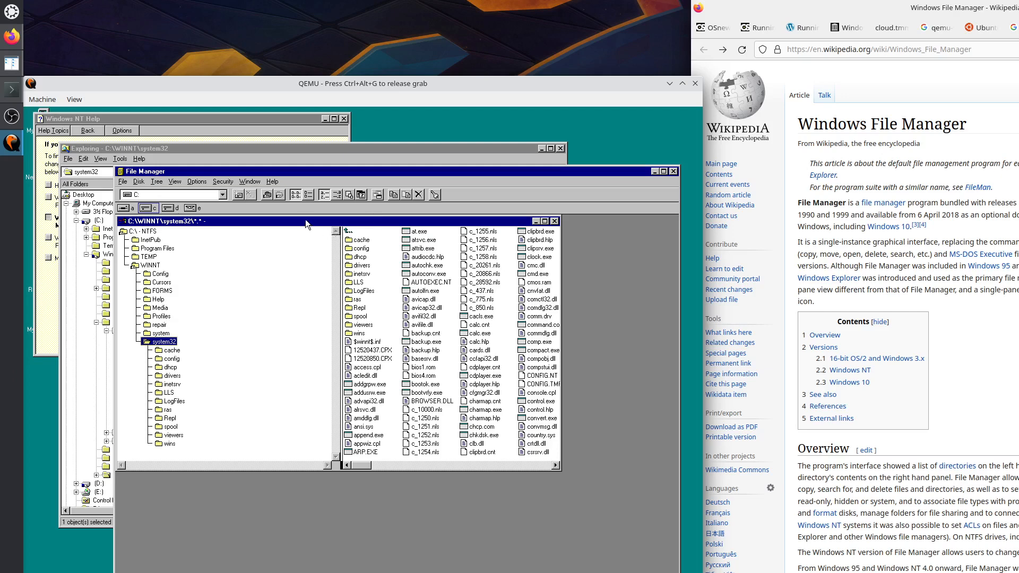
left_click_drag(298, 217, 312, 232)
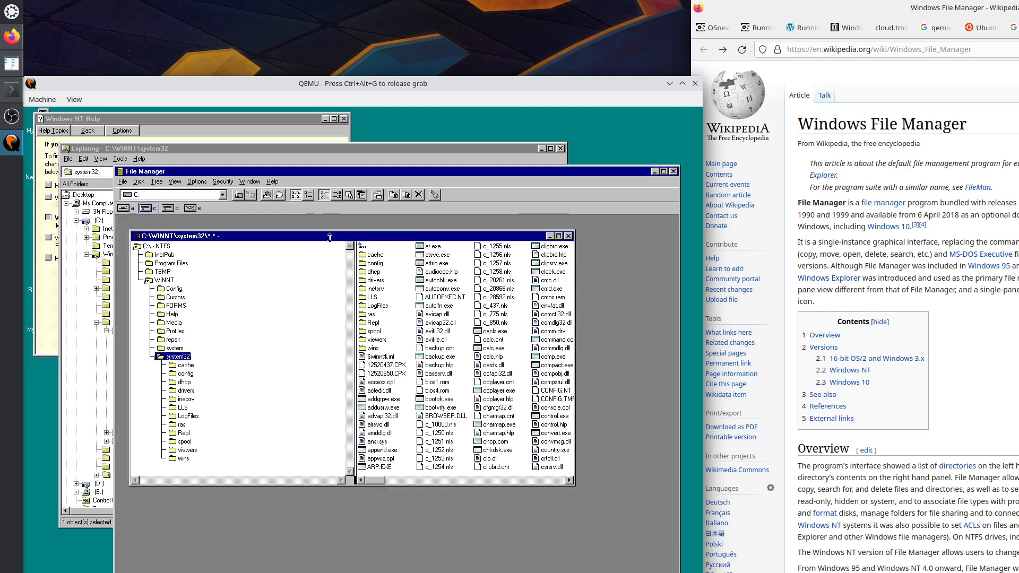
left_click_drag(330, 170, 345, 170)
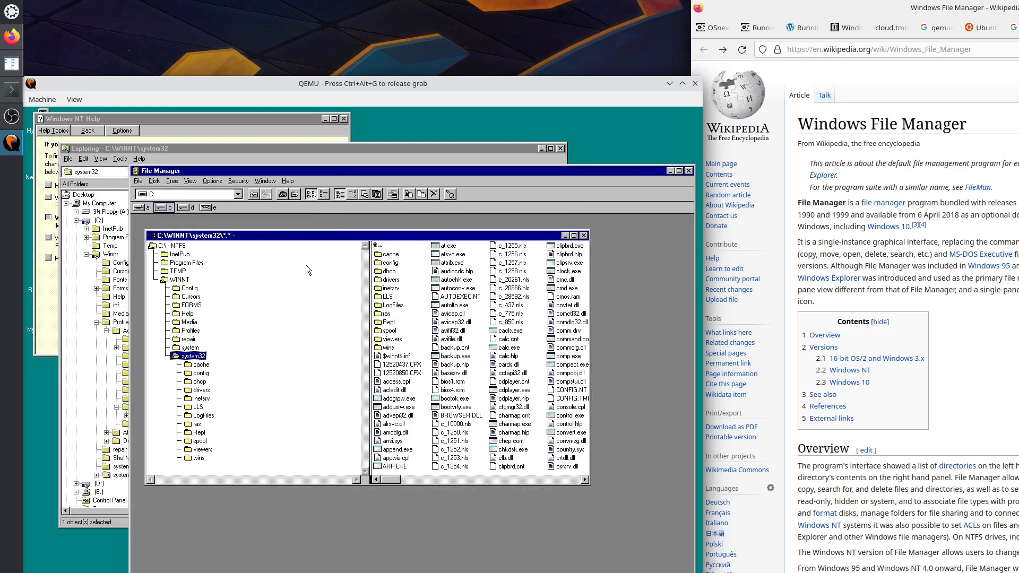
left_click(187, 208)
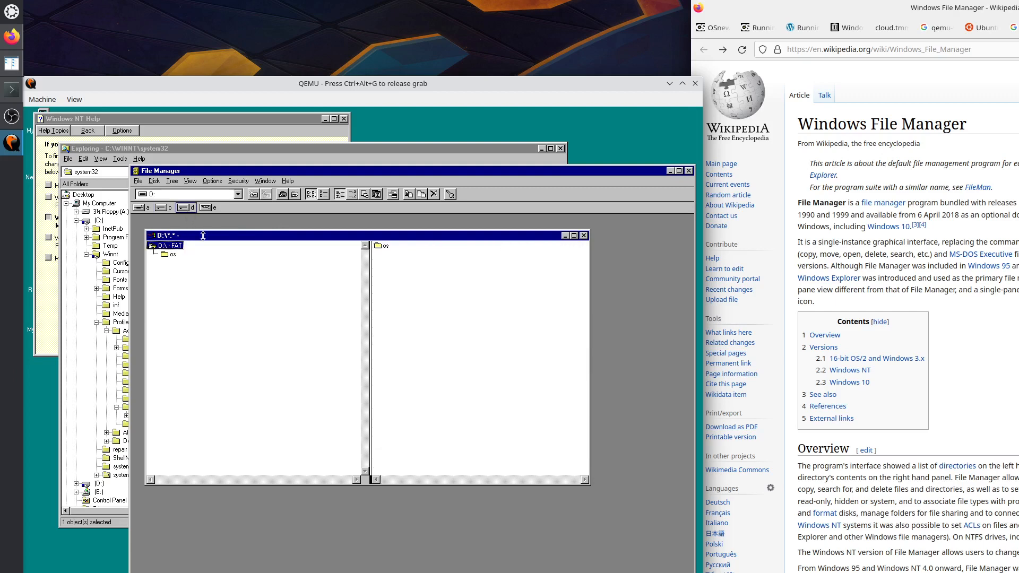
Expand the os folder on D: and open its winnt40 subfolder.
left_click_drag(214, 235, 238, 262)
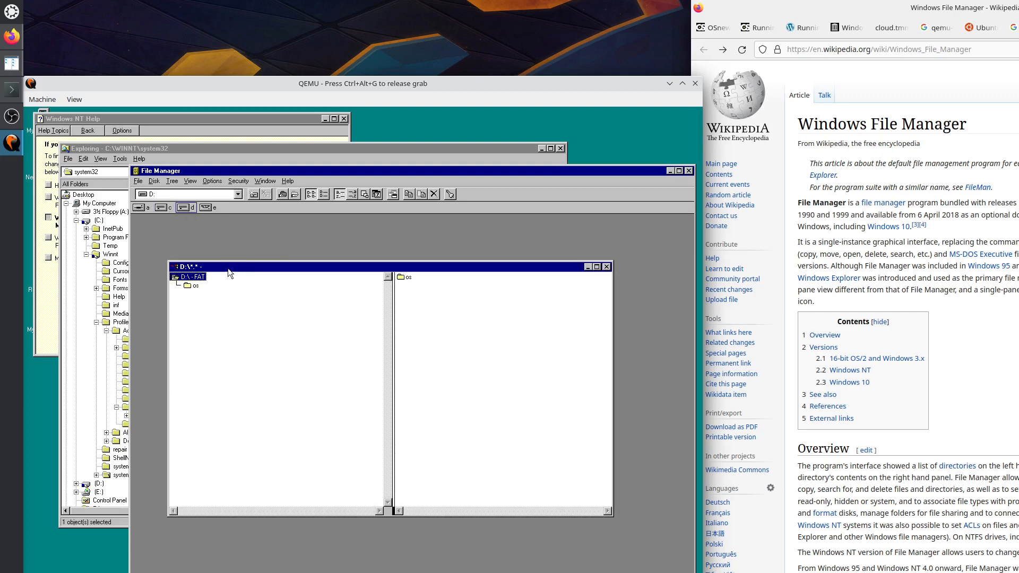
left_click(195, 286)
double_click(194, 286)
left_click(211, 294)
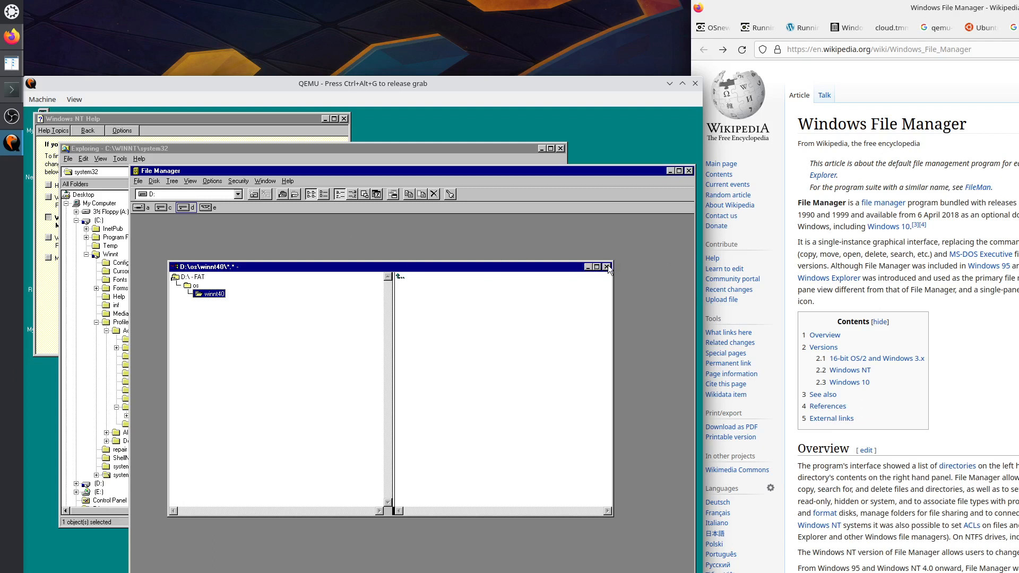
Try drive E:, dismiss its no-disk error, and switch back to drive C:.
left_click(205, 209)
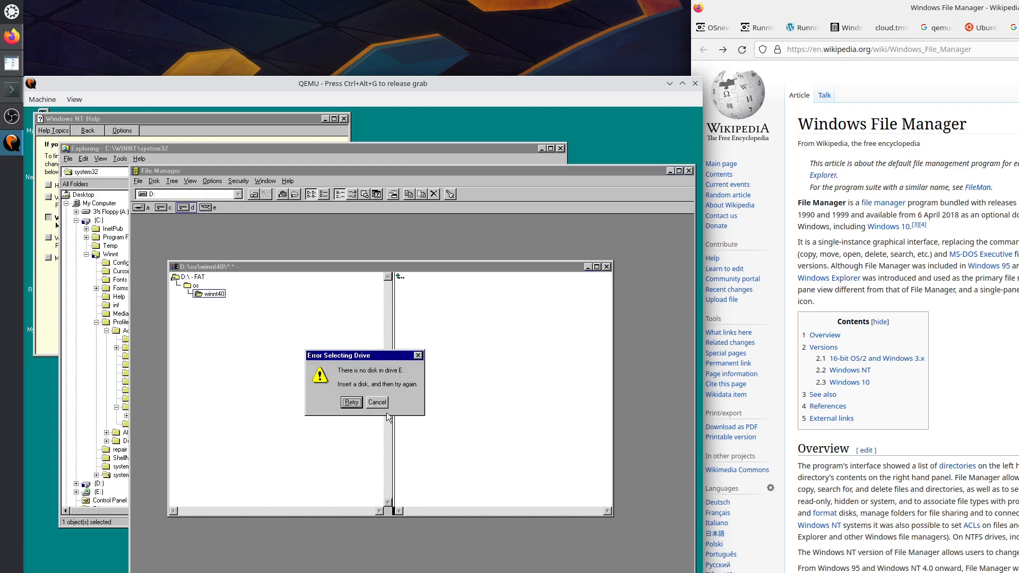
left_click(376, 401)
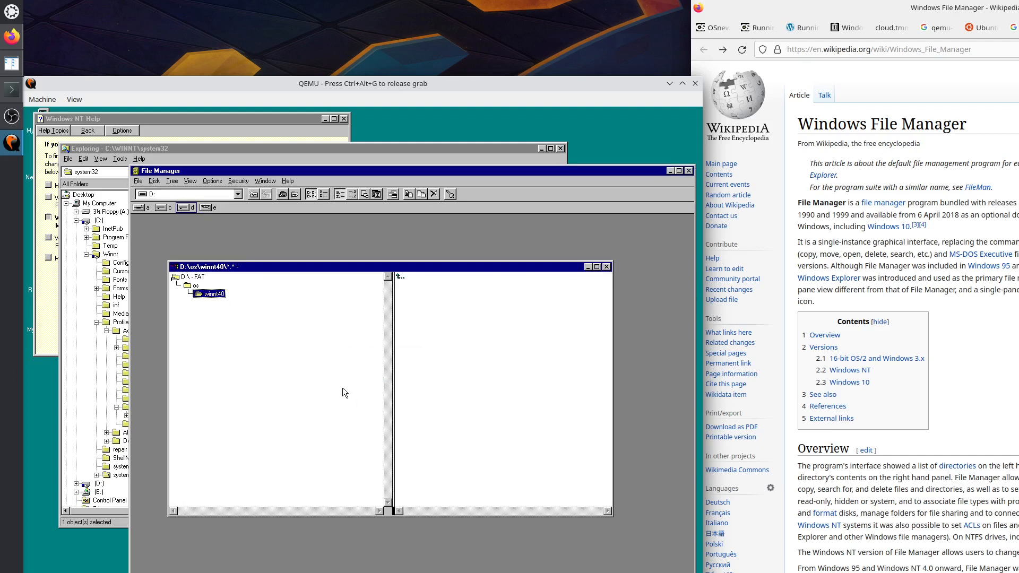
left_click(166, 208)
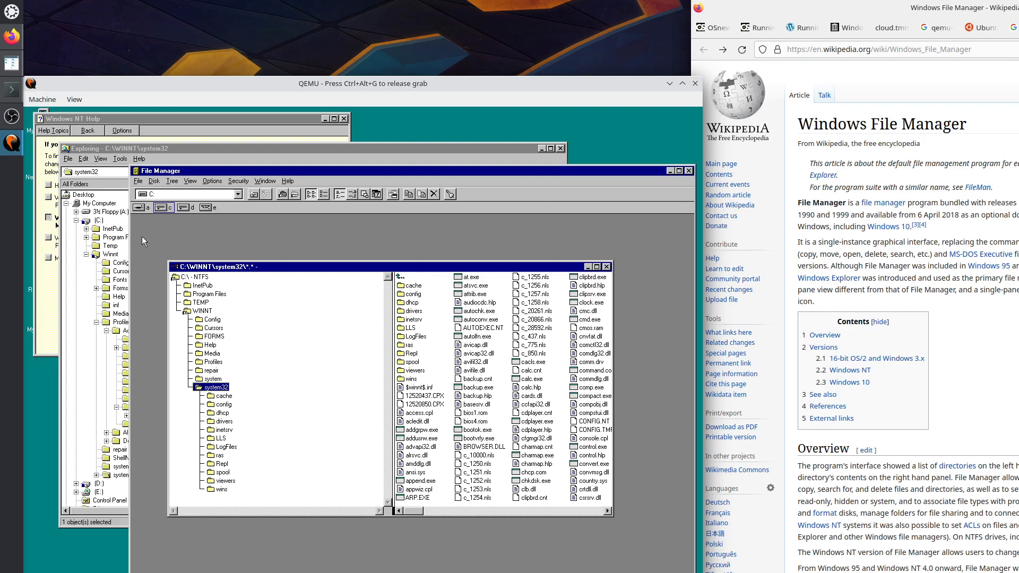
Try drive A:, dismiss its no-disk error, and shrink File Manager to the screen's right side.
left_click(142, 209)
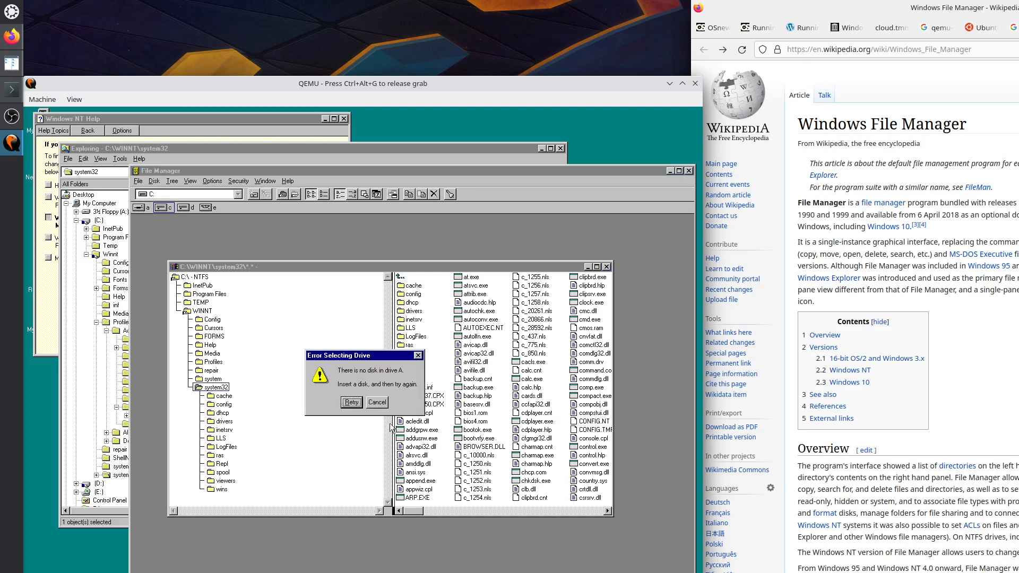
left_click(381, 405)
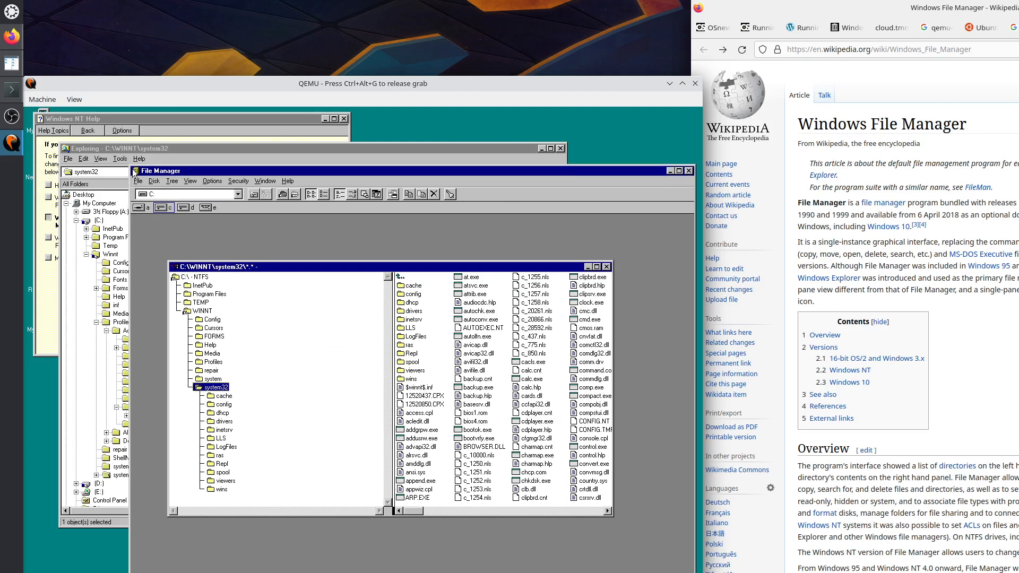
left_click_drag(130, 166, 372, 113)
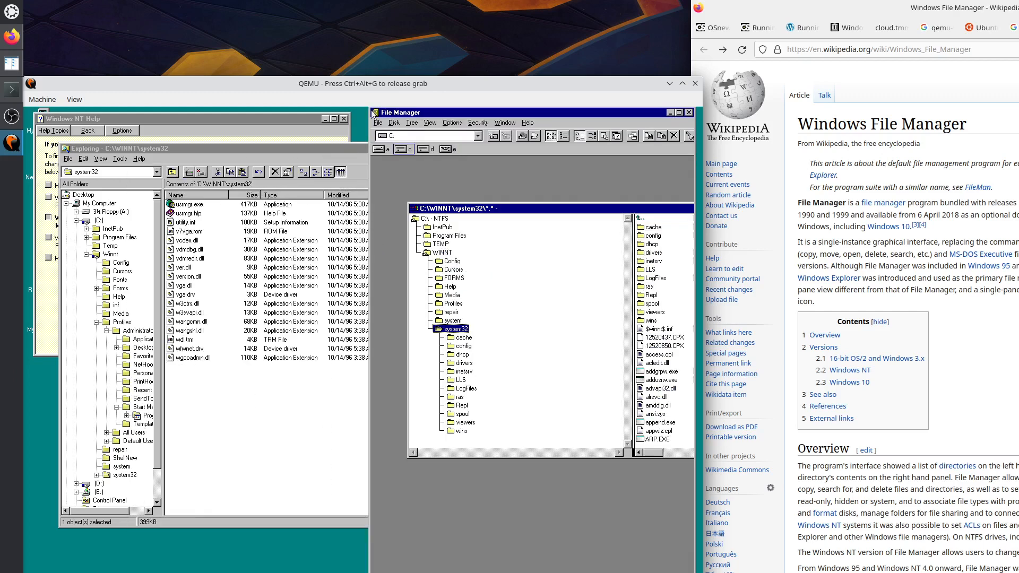
Maximize File Manager's system32 window and move the Exploring window, narrowed, to the left.
double_click(633, 210)
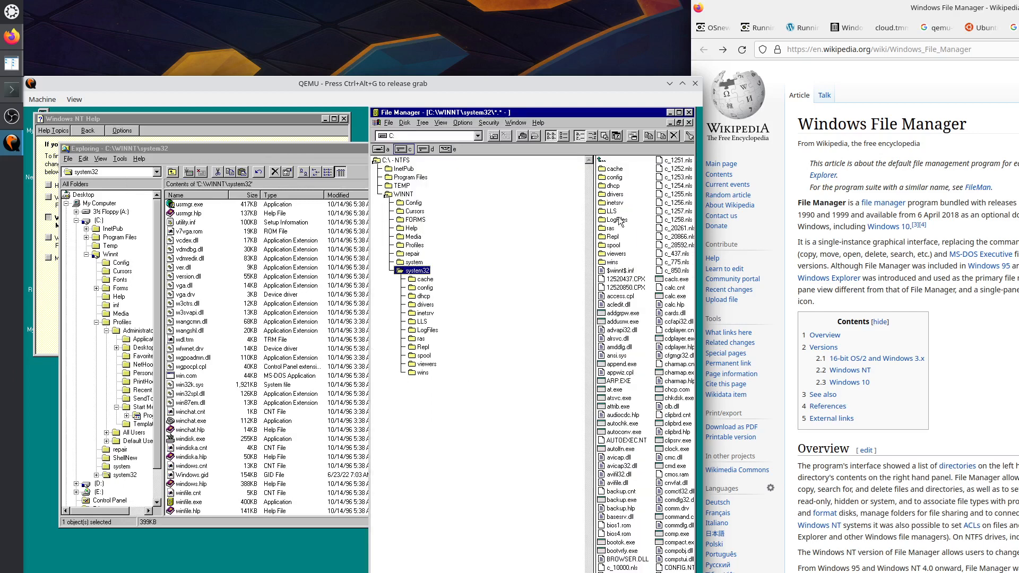
left_click(151, 149)
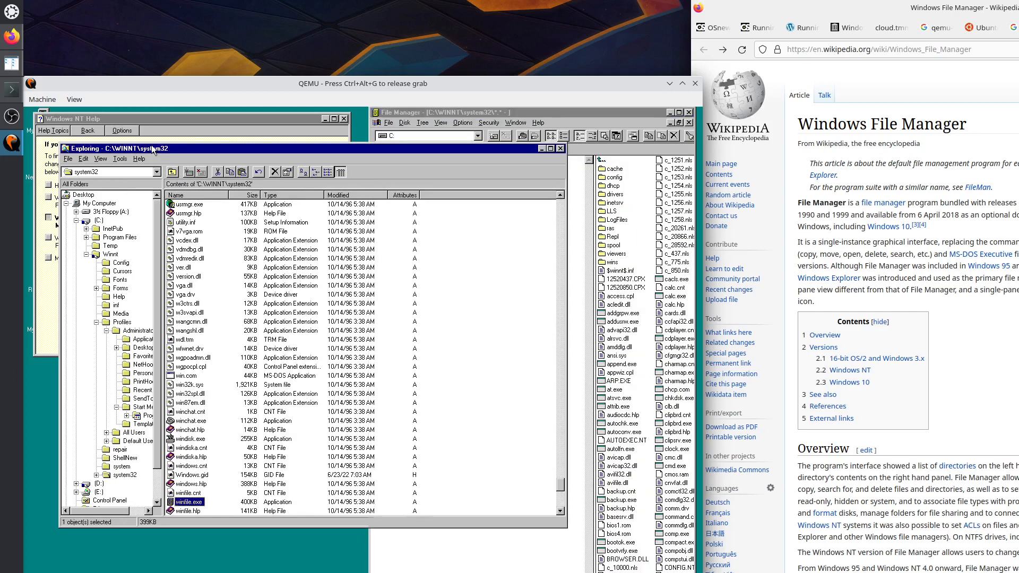
left_click_drag(152, 145, 118, 111)
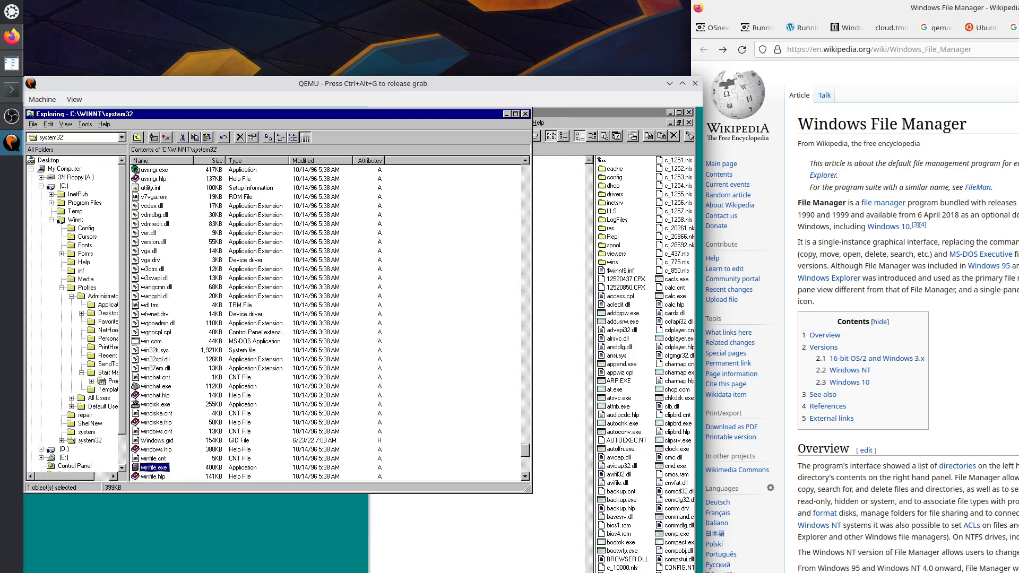
left_click_drag(528, 491, 367, 572)
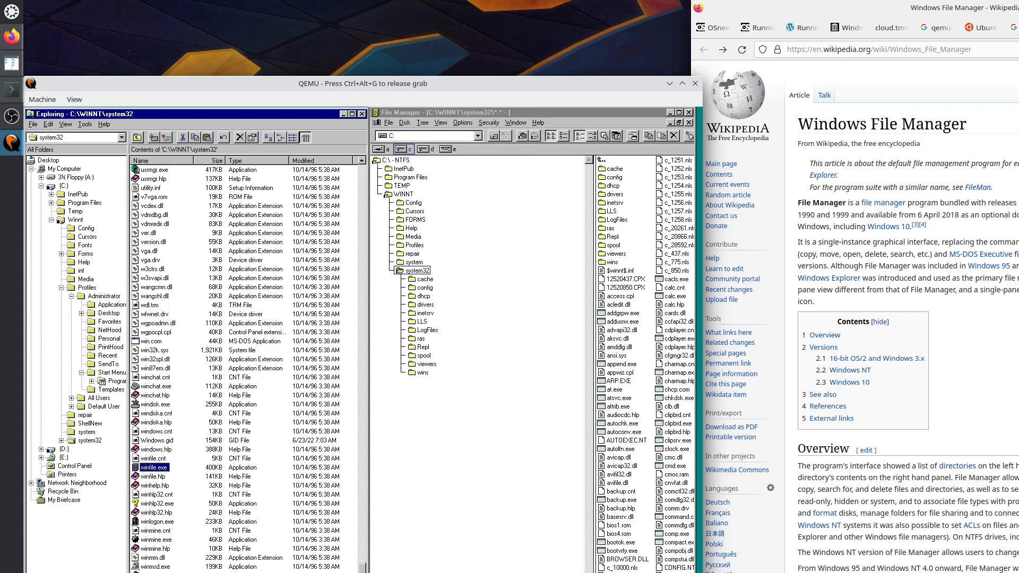
Show the Desktop contents in Explorer and widen File Manager's file list pane.
left_click_drag(370, 371, 372, 372)
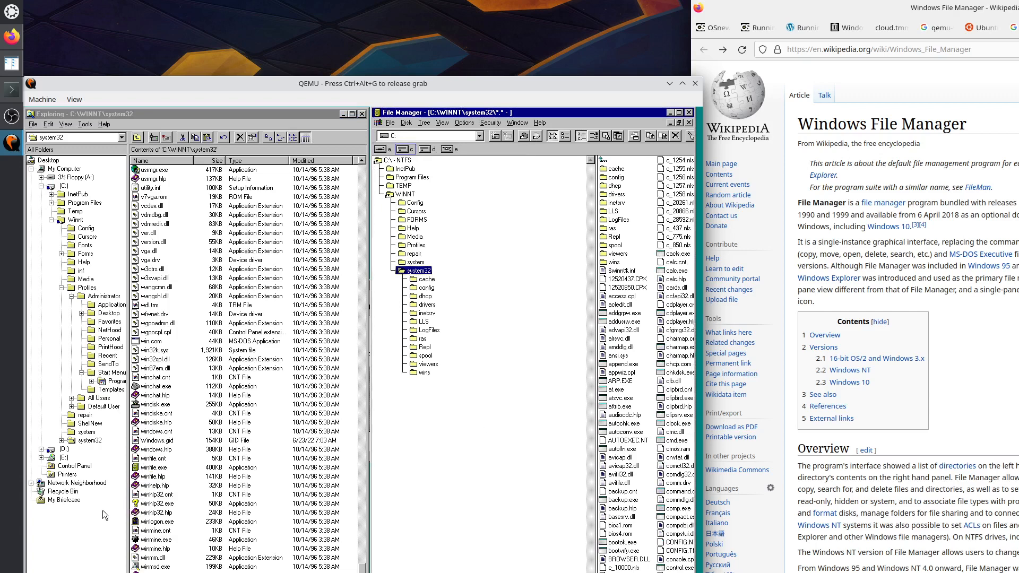
left_click(50, 162)
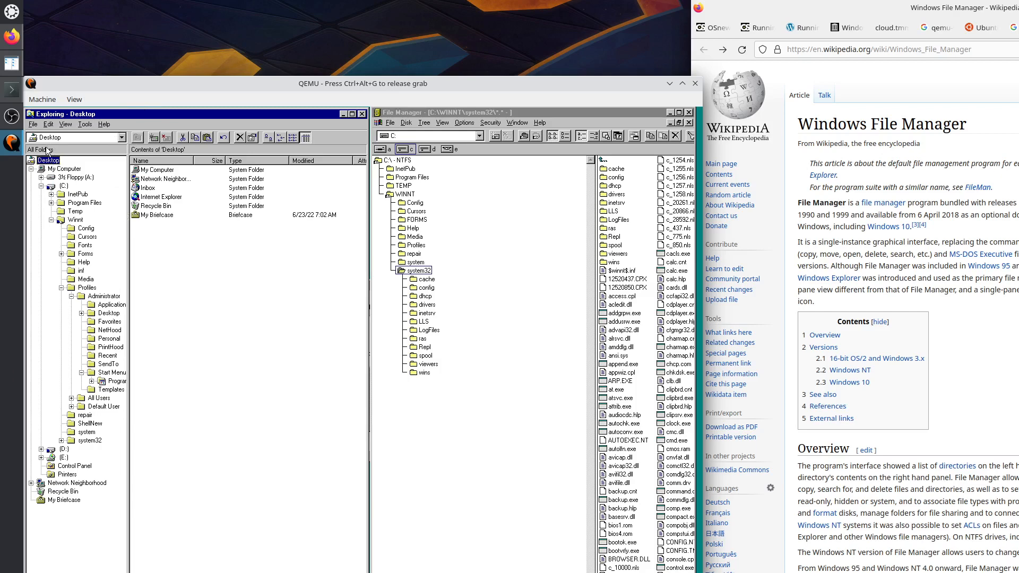
left_click(594, 287)
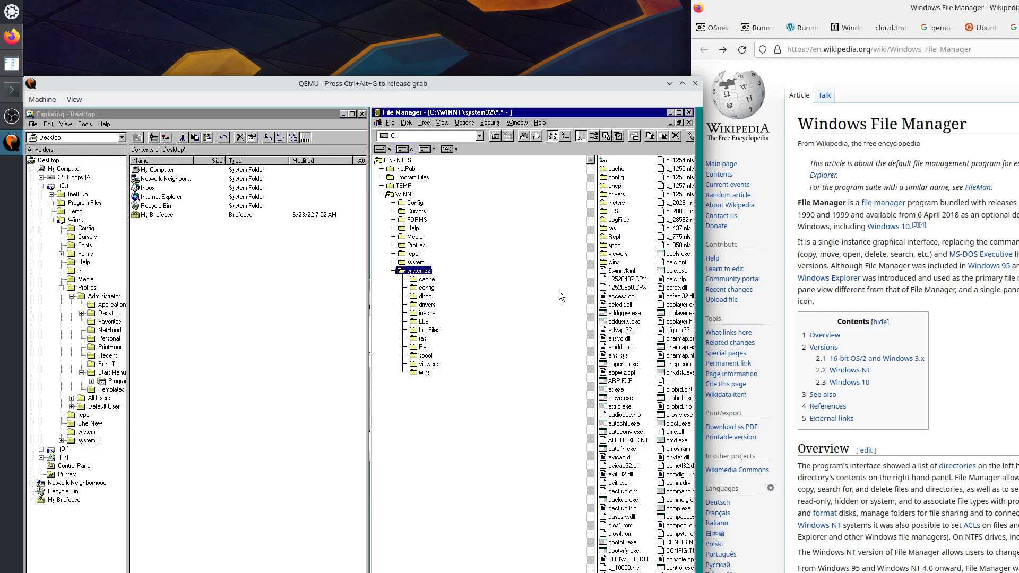
left_click_drag(599, 305, 512, 303)
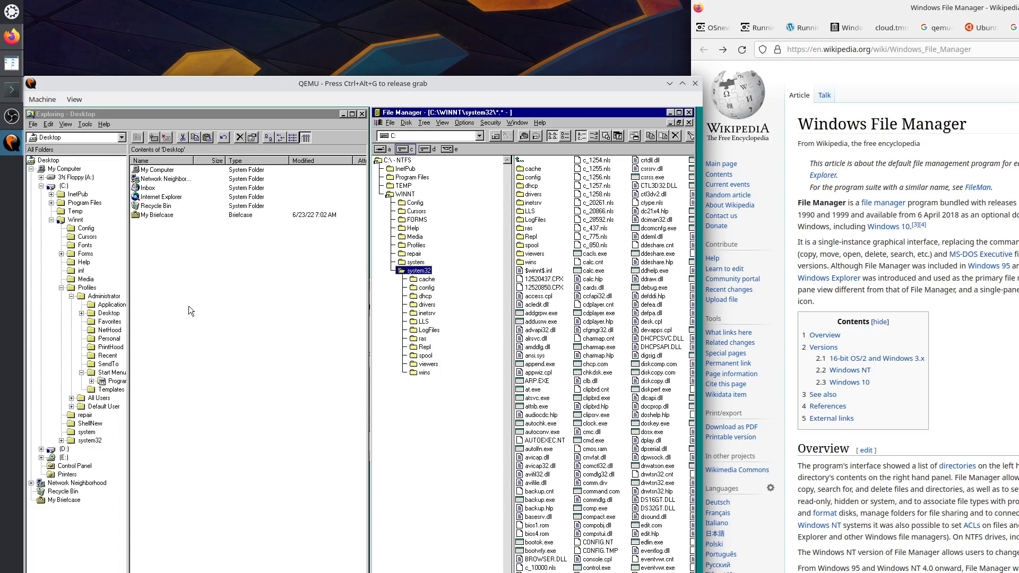
Restore the system32 window to a floating window, nudge it left, and open File Manager's Tree menu.
left_click(682, 123)
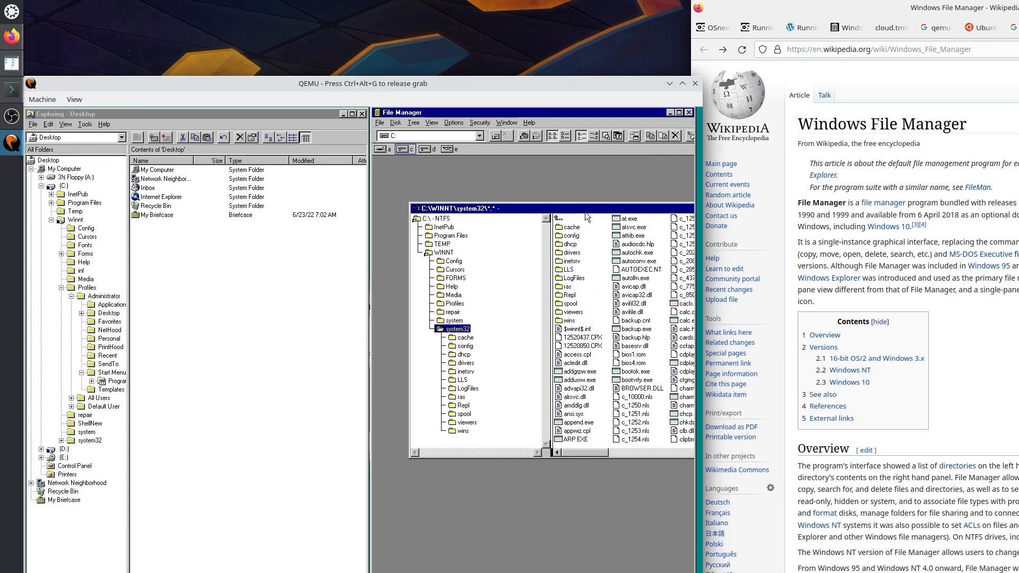
left_click_drag(587, 209, 561, 208)
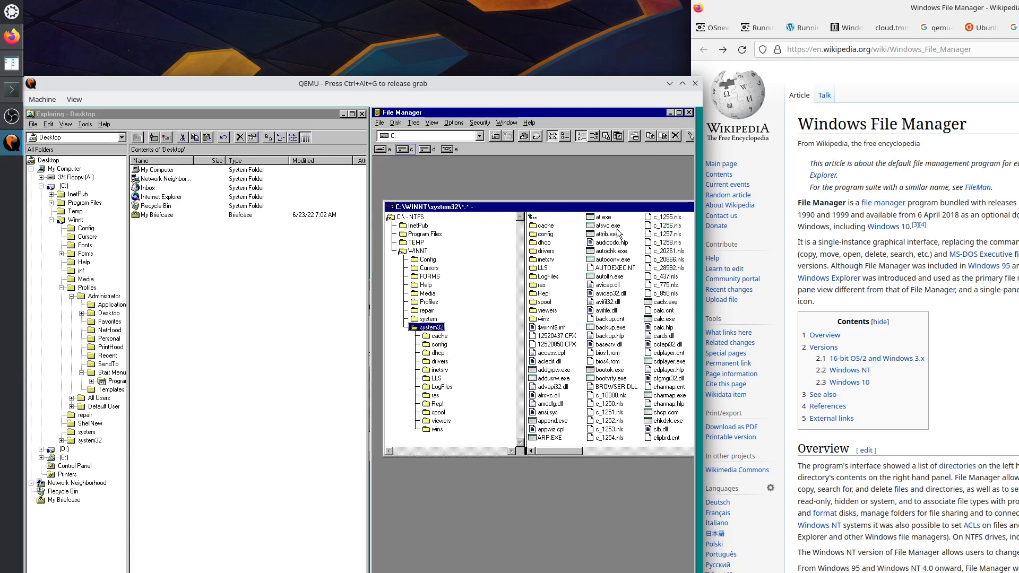
left_click(414, 123)
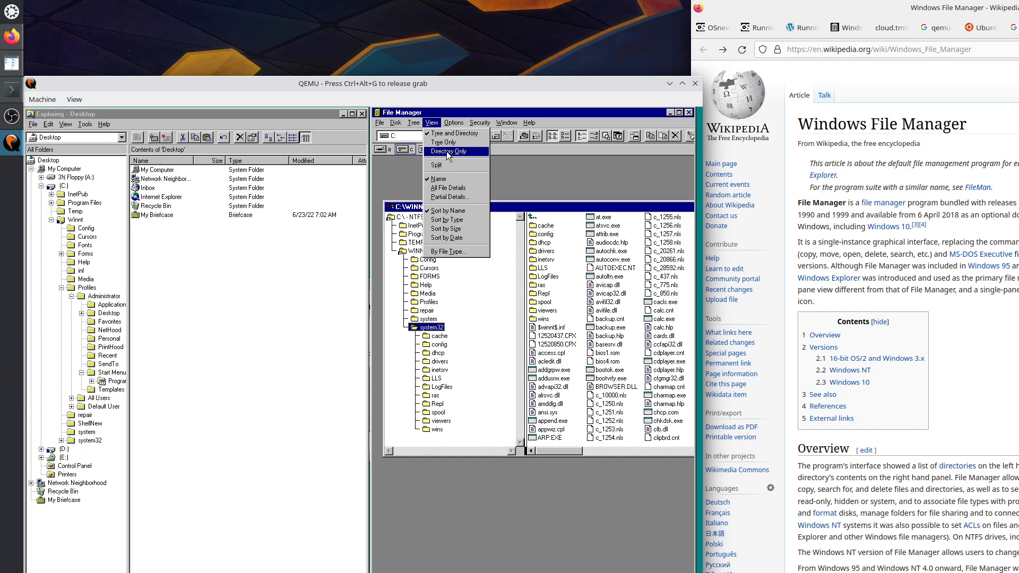
mouse_move(455, 125)
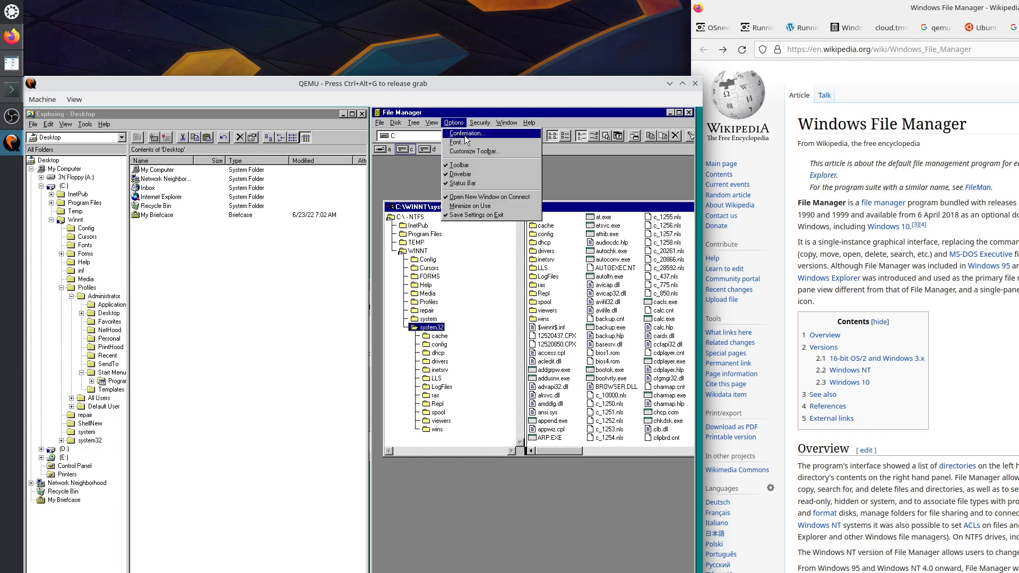
left_click(505, 125)
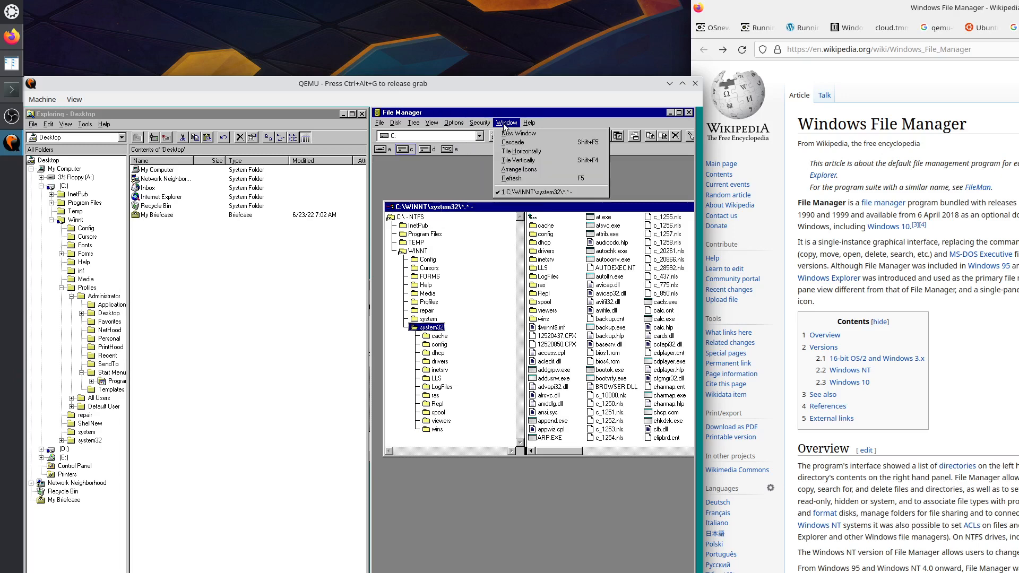
mouse_move(480, 125)
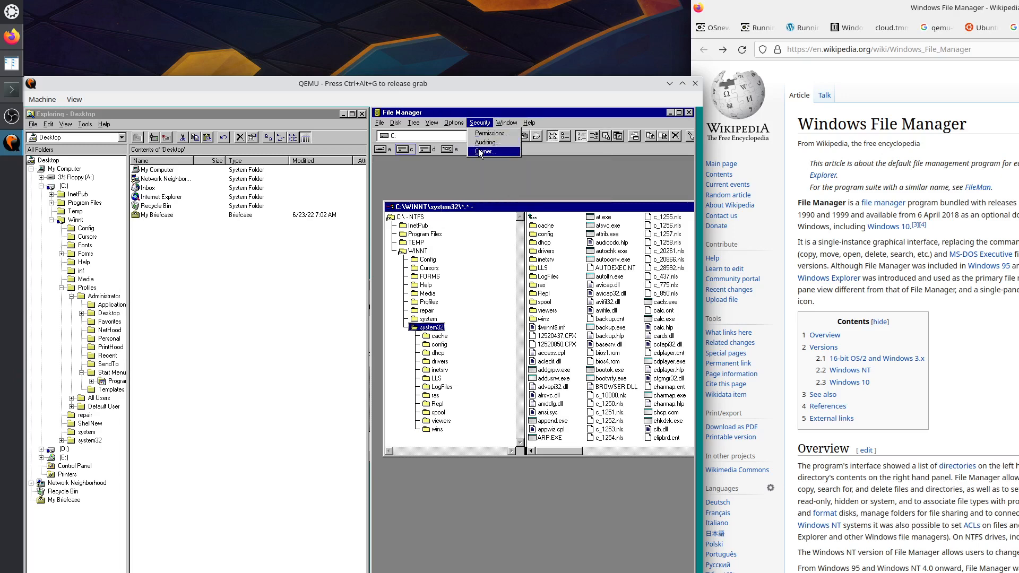
left_click(485, 143)
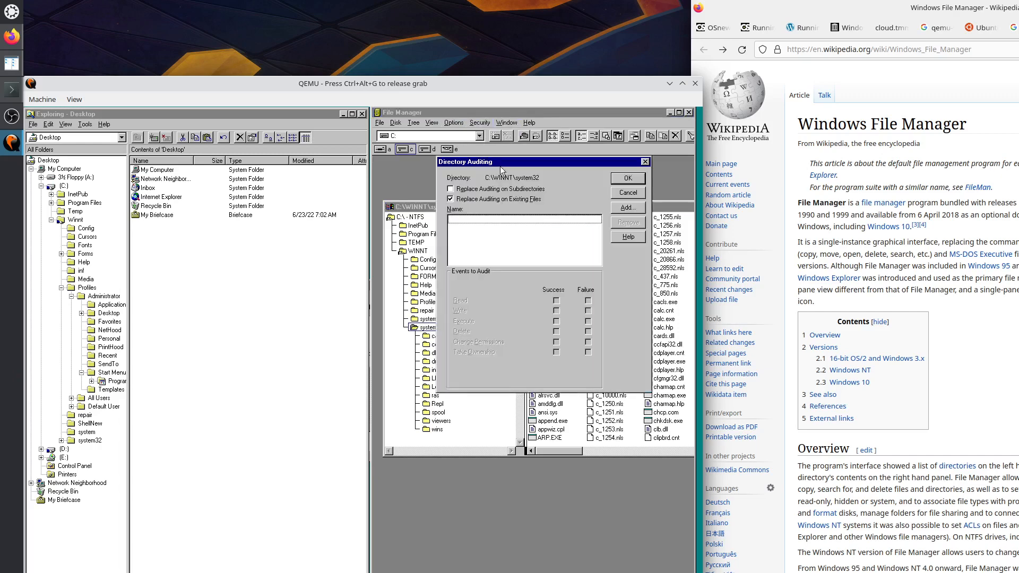
left_click(645, 161)
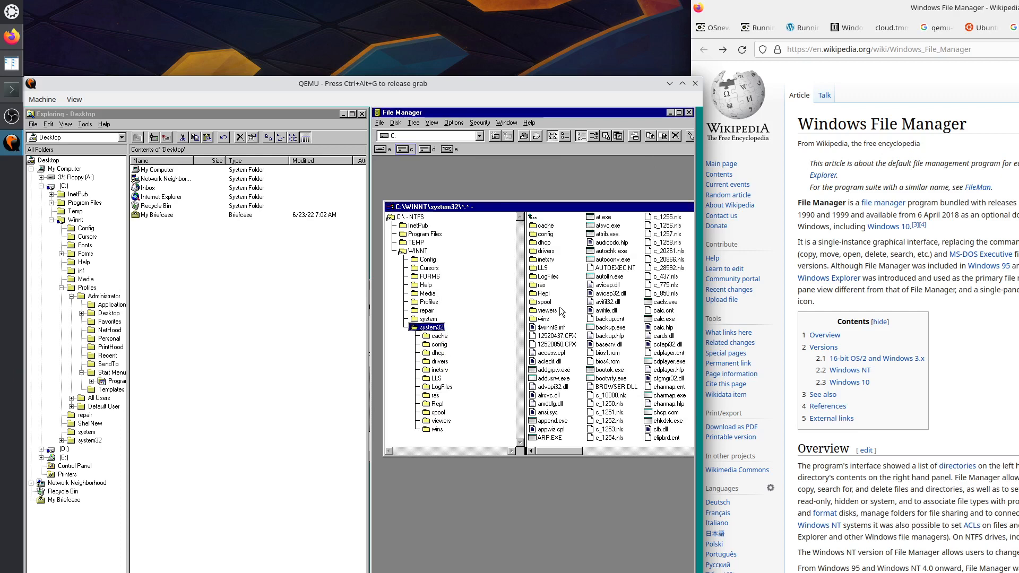
left_click(552, 336)
left_click(476, 124)
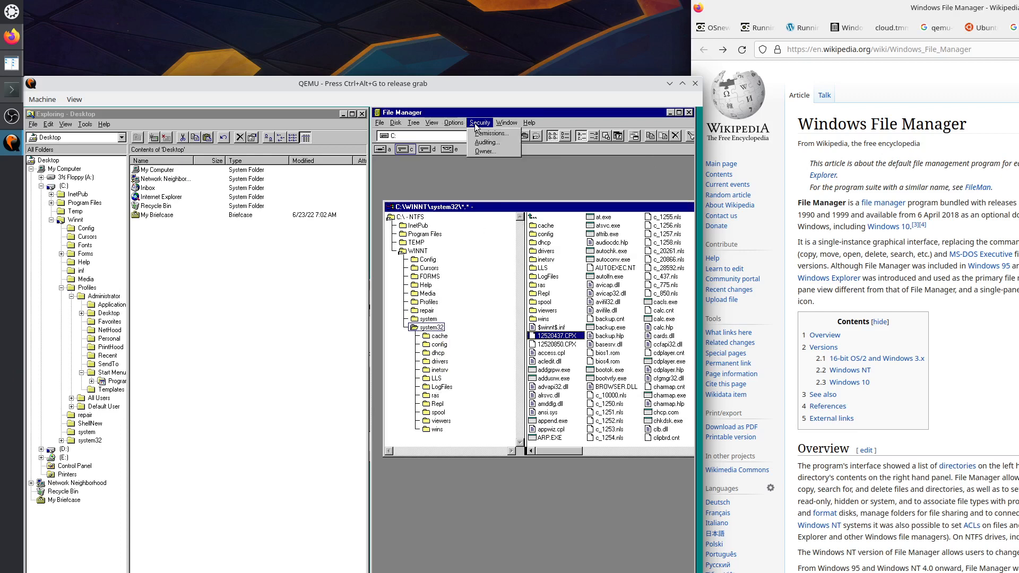
left_click(486, 134)
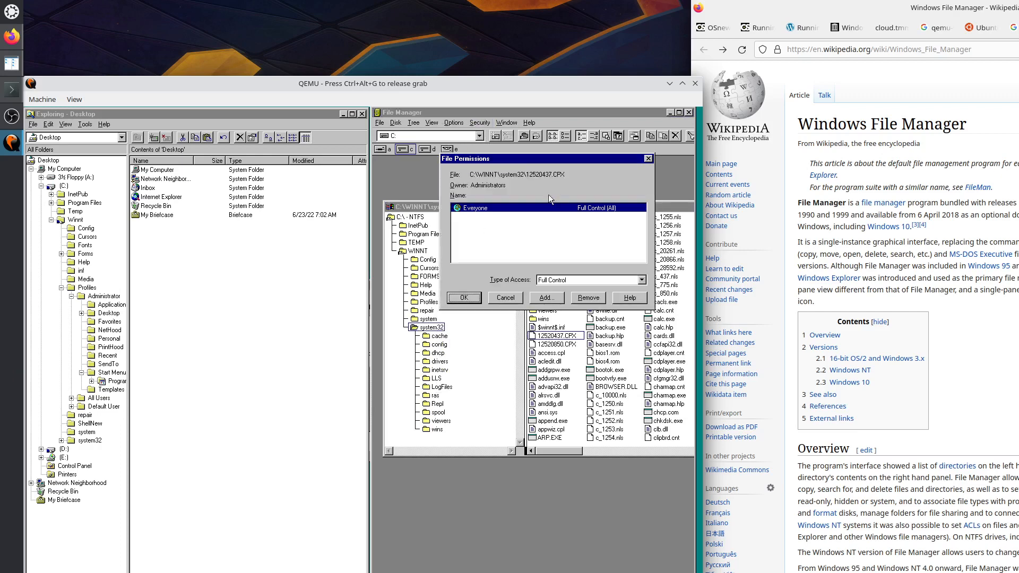
left_click(648, 159)
left_click(470, 122)
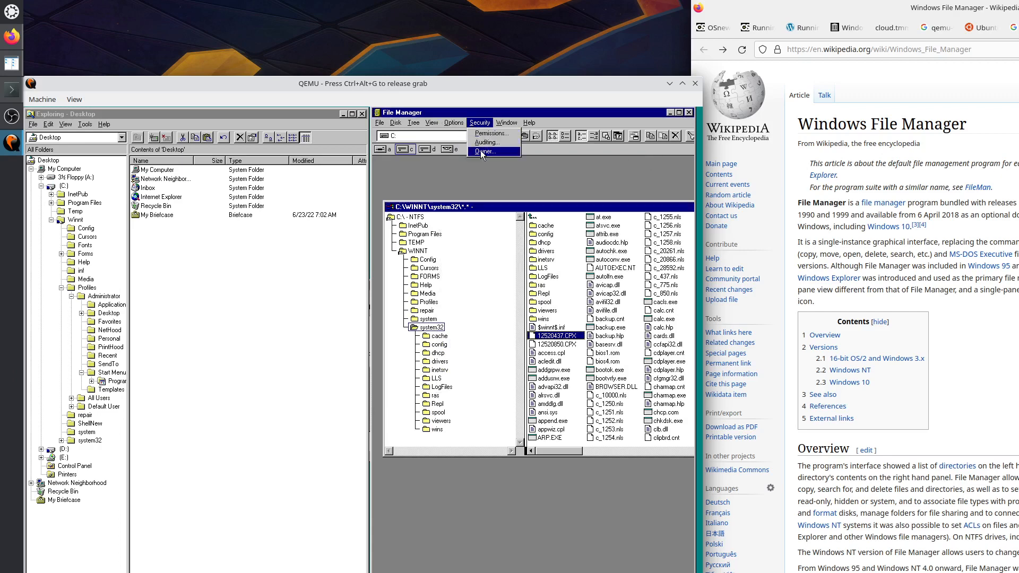
left_click(480, 151)
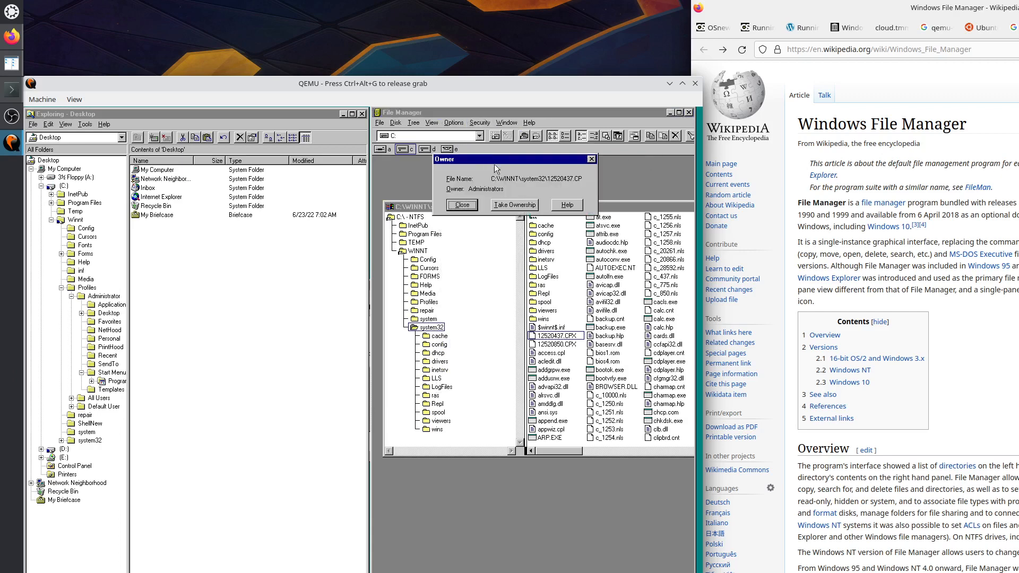
left_click(591, 159)
left_click(505, 122)
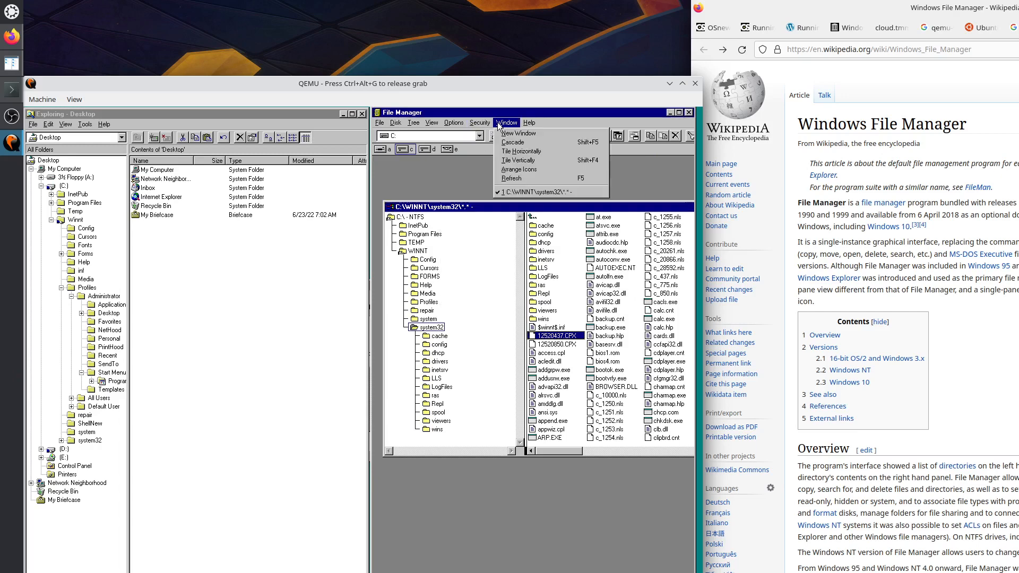
mouse_move(529, 123)
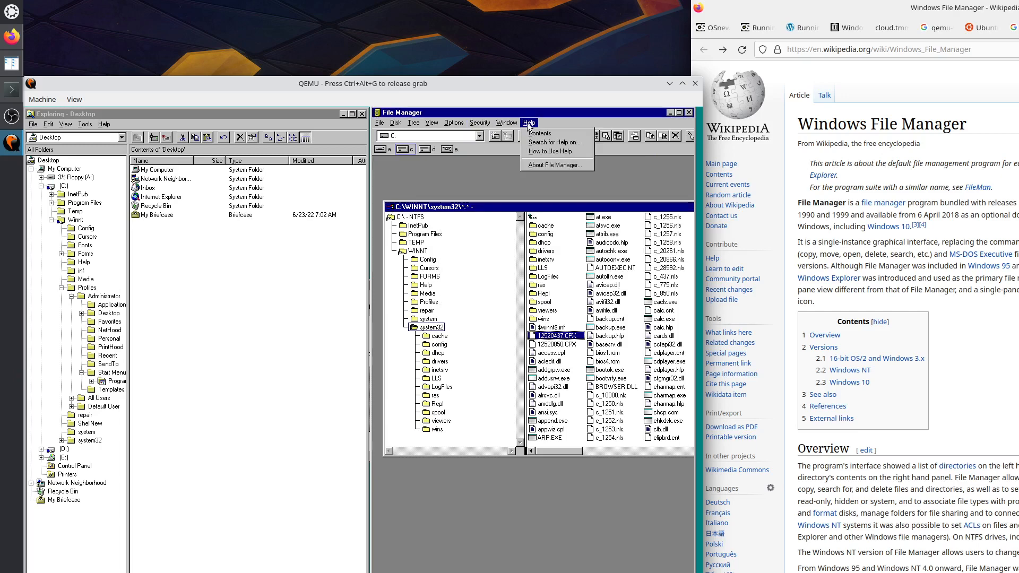
left_click(533, 164)
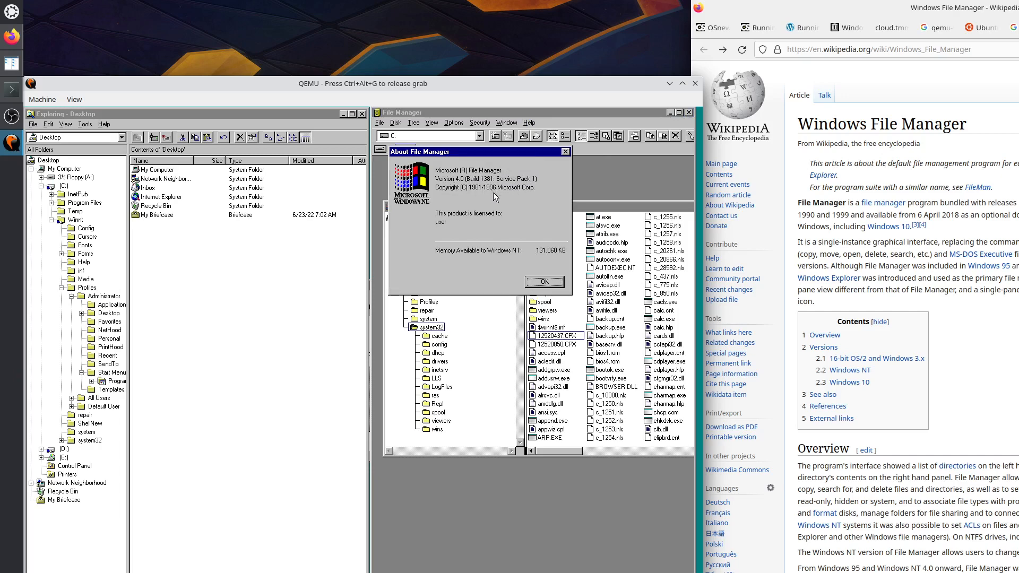
left_click(544, 282)
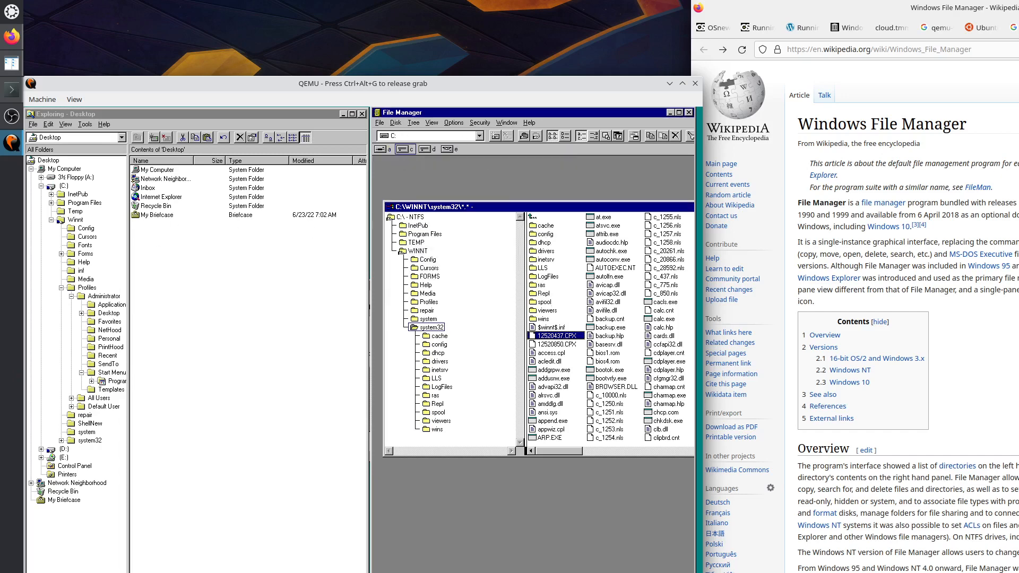
Browse the guest's Start menu to Administrative Tools, then open and close Control Panel.
left_click(40, 572)
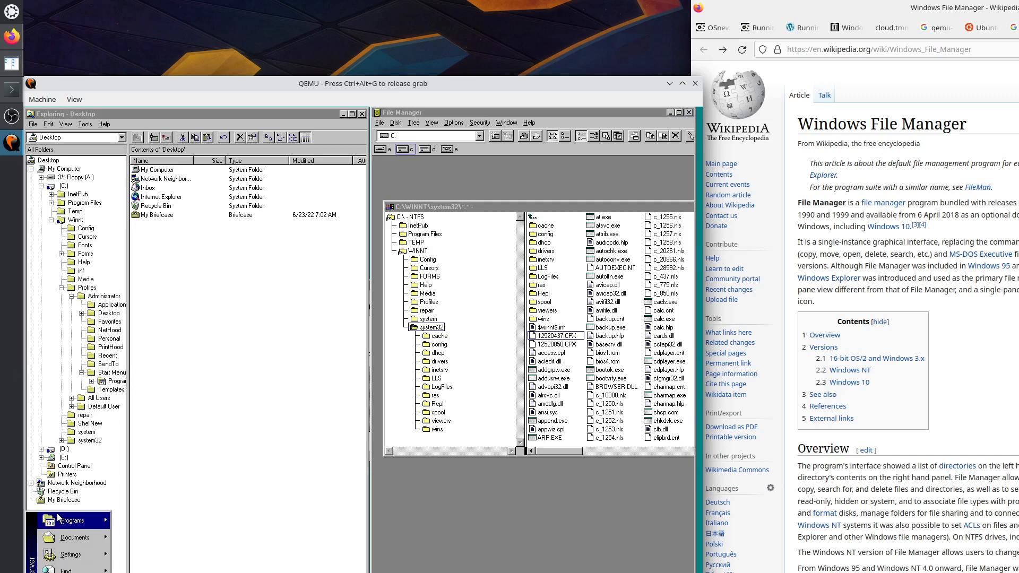
mouse_move(65, 520)
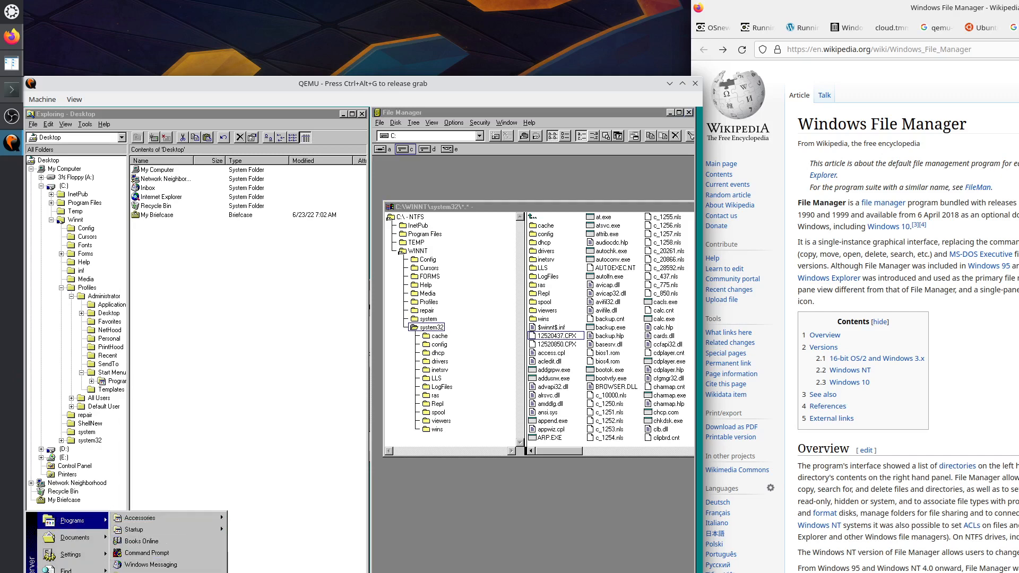
mouse_move(159, 572)
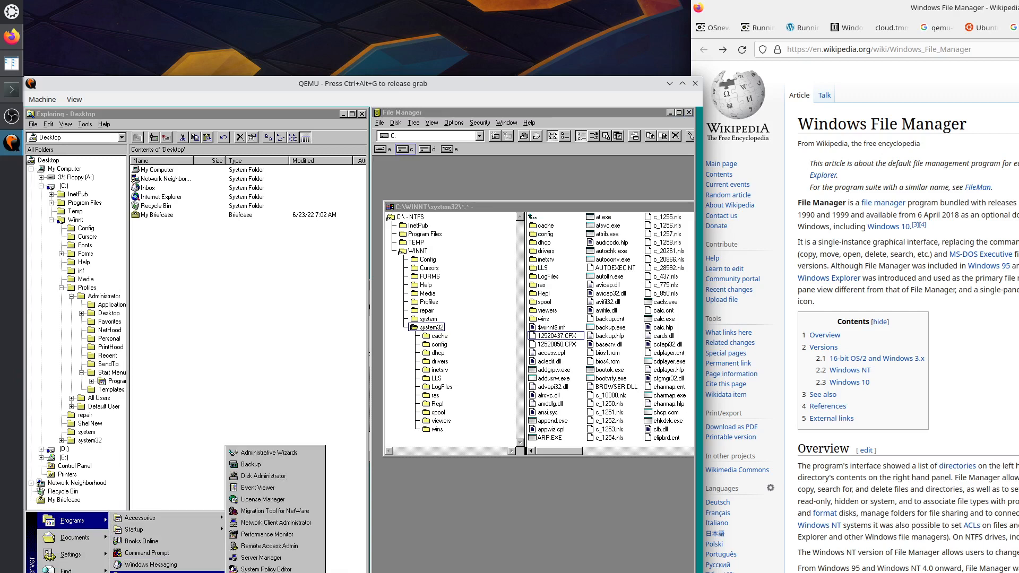
mouse_move(71, 554)
left_click(126, 552)
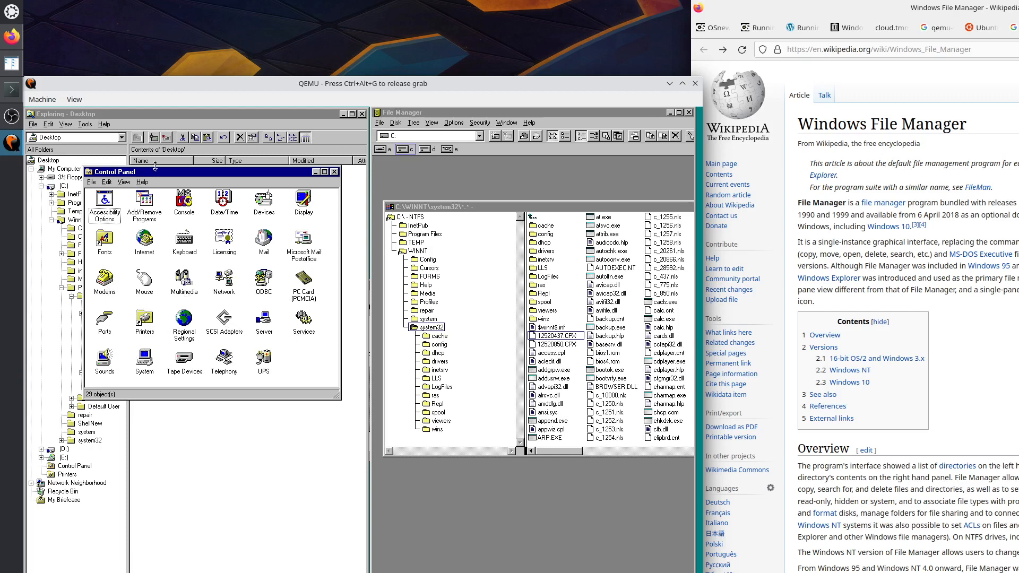
left_click(334, 172)
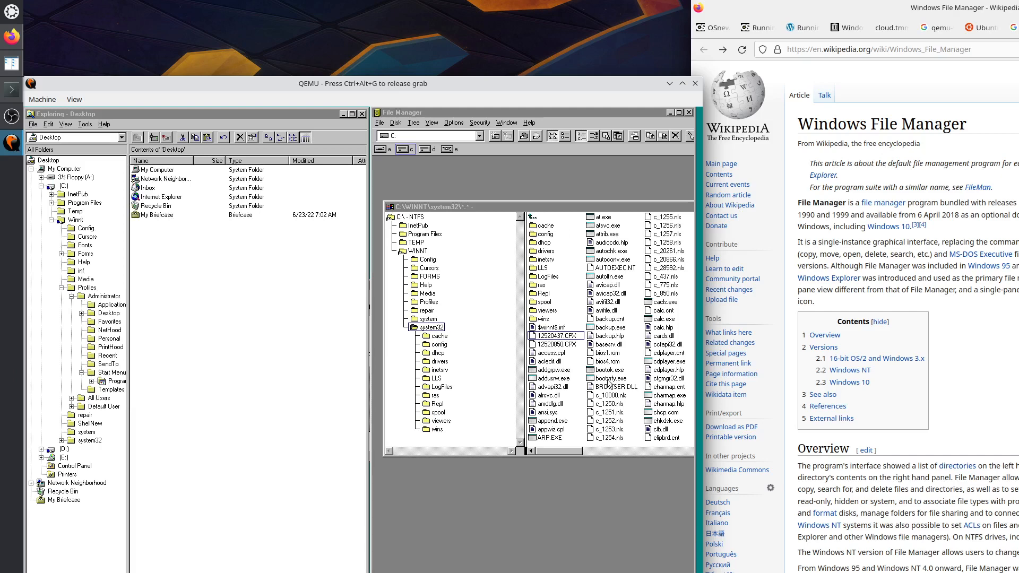
Release input from the guest with Ctrl+Alt+G and return to Firefox's archive.org NT4 MIPS page.
key("ctrl+alt+g")
left_click(994, 349)
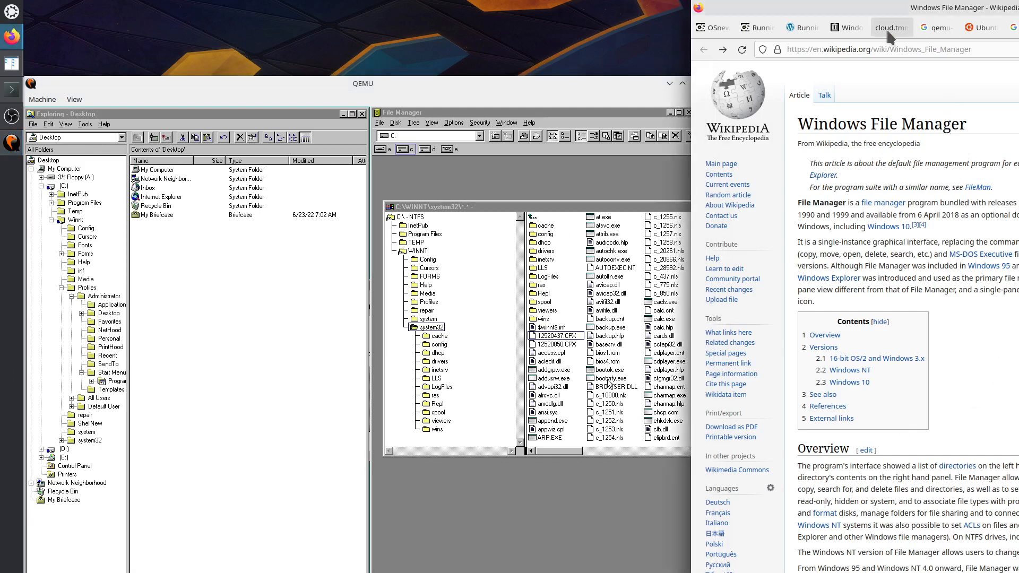
left_click(853, 29)
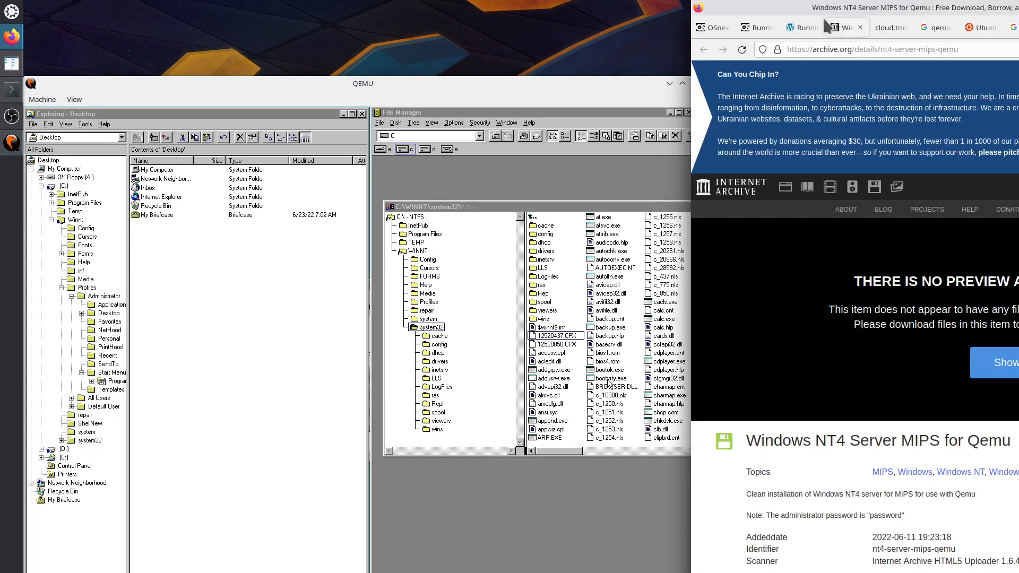
Select nt4_server_mips.qcow2 in the blog.tmm.cx guide's qemu command, then open the guest's Start menu.
left_click(802, 27)
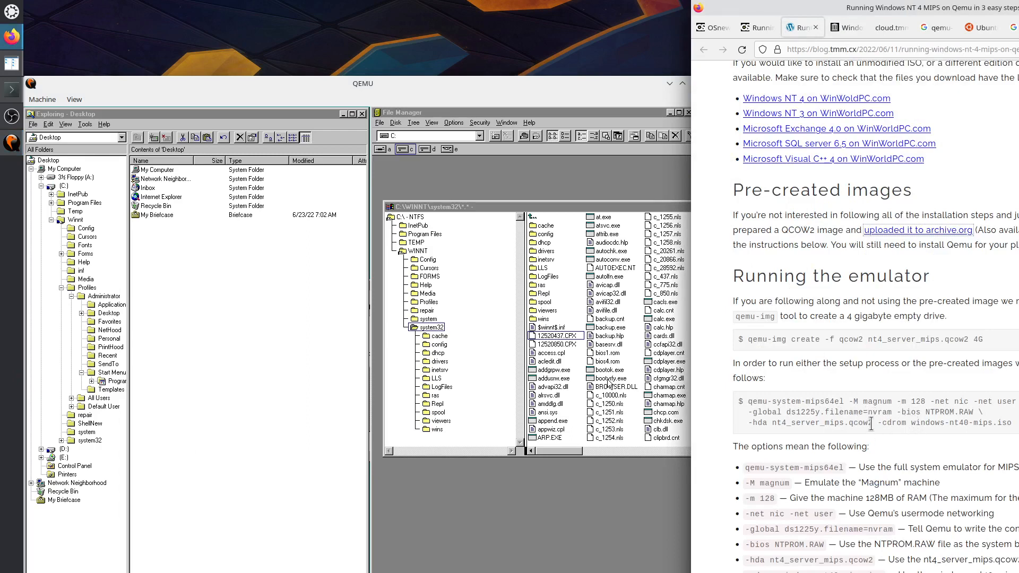
left_click_drag(873, 422, 774, 423)
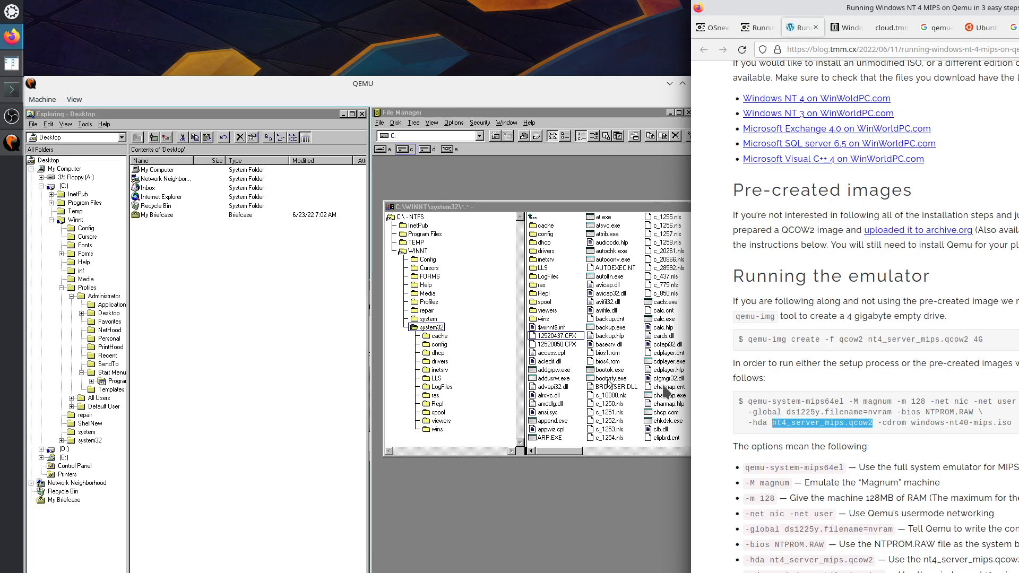
left_click(675, 99)
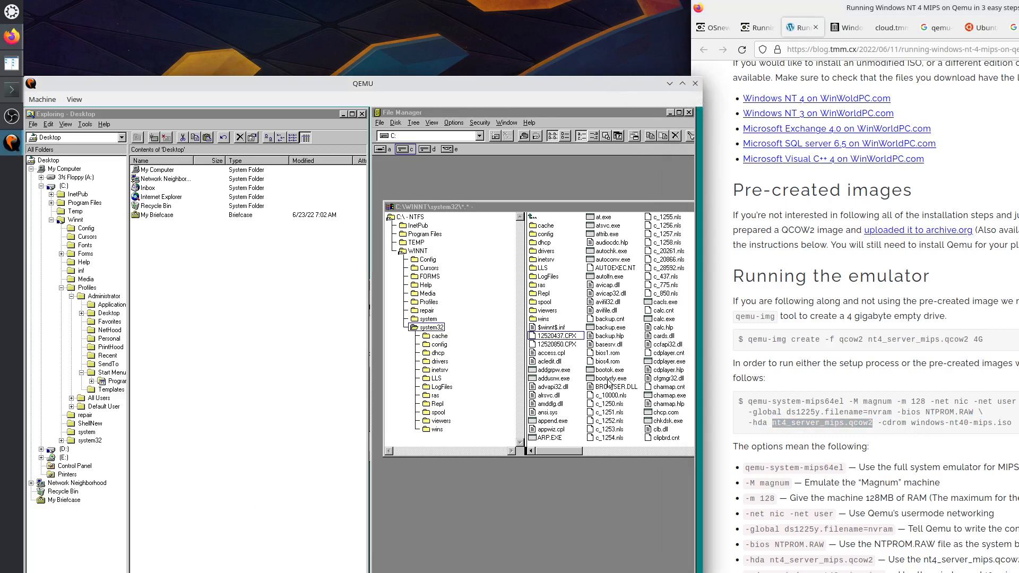
left_click(609, 383)
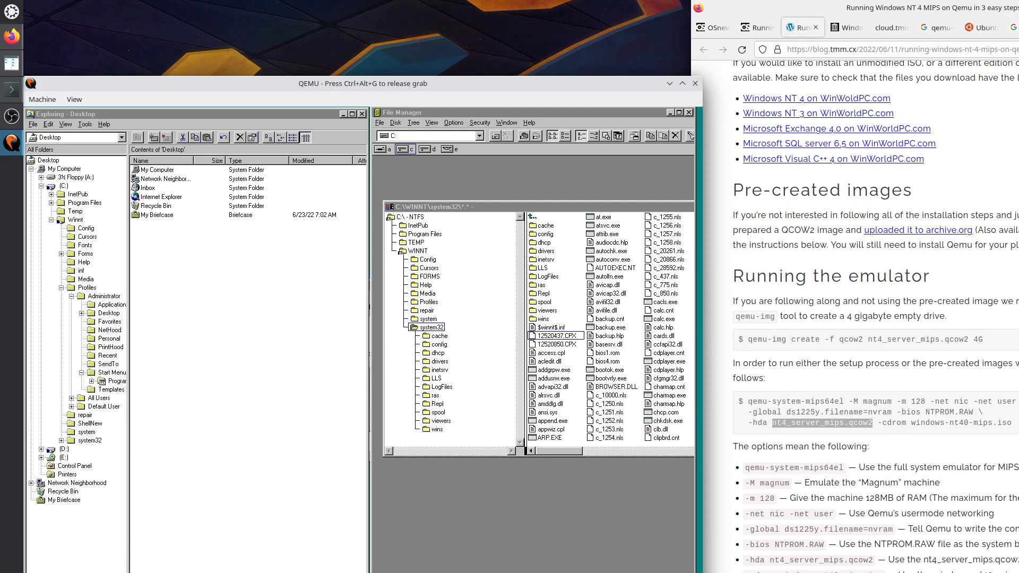
left_click(40, 572)
Shut down Windows NT from the Start menu and release input from the guest.
left_click(72, 572)
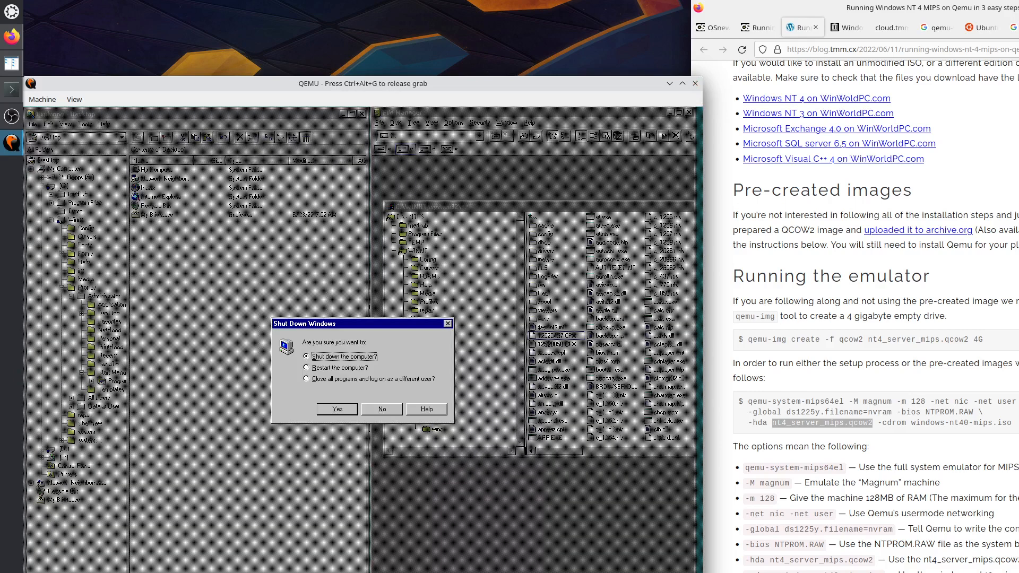
left_click(337, 409)
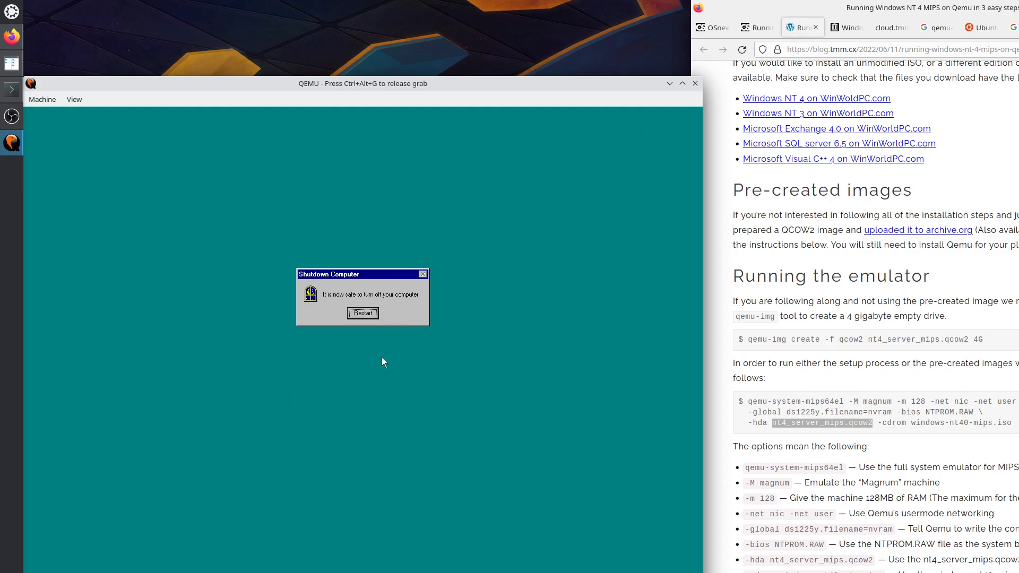
key("ctrl+alt+g")
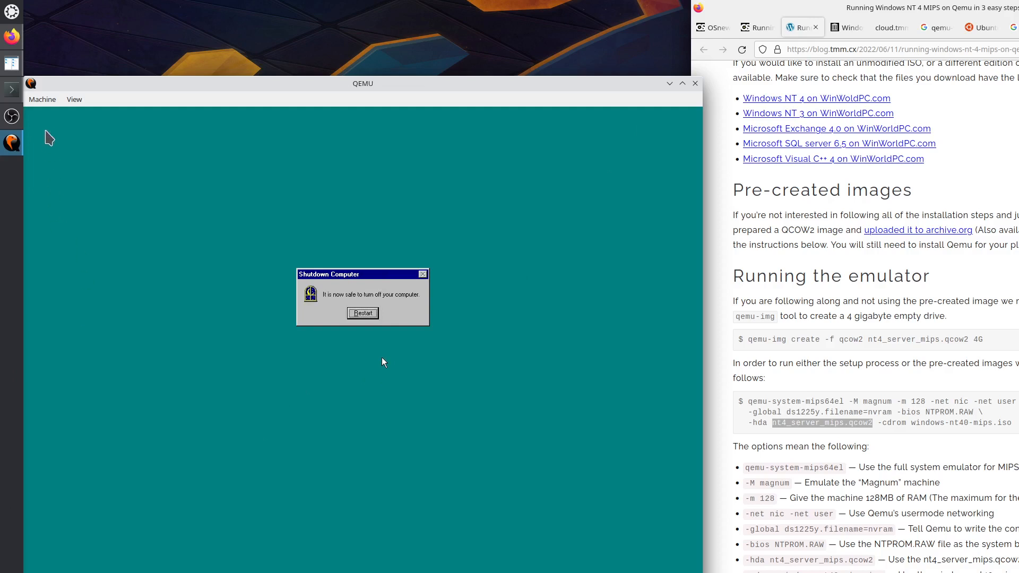
Check QEMU's Machine and View menus, then return input to the guest and release it again.
left_click(44, 105)
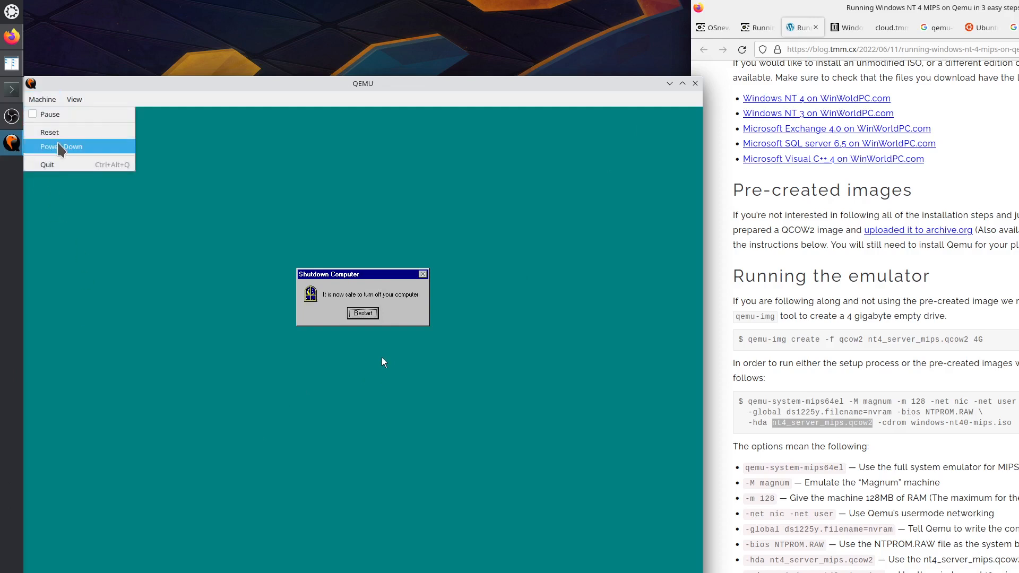
left_click(61, 146)
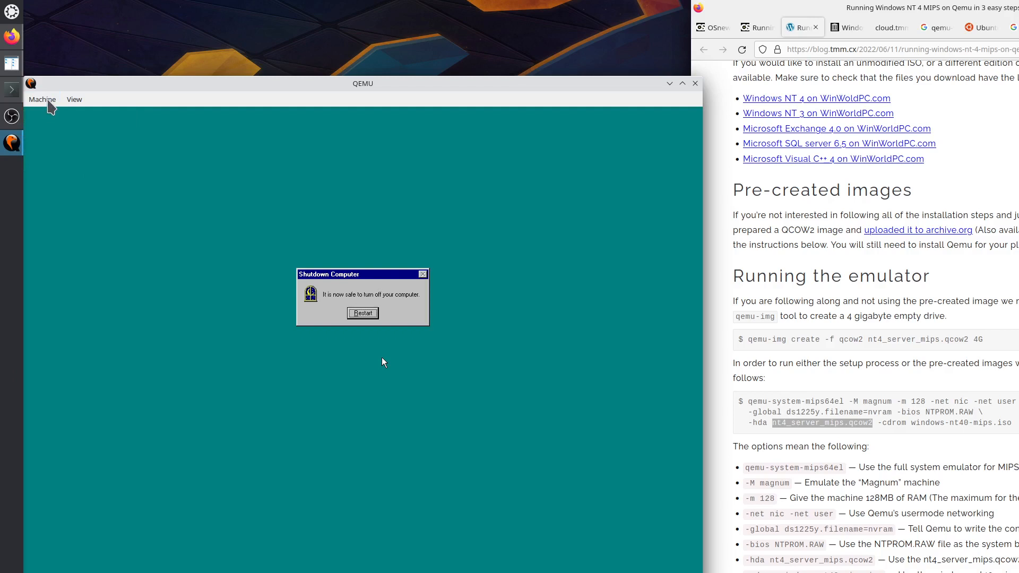
left_click(48, 102)
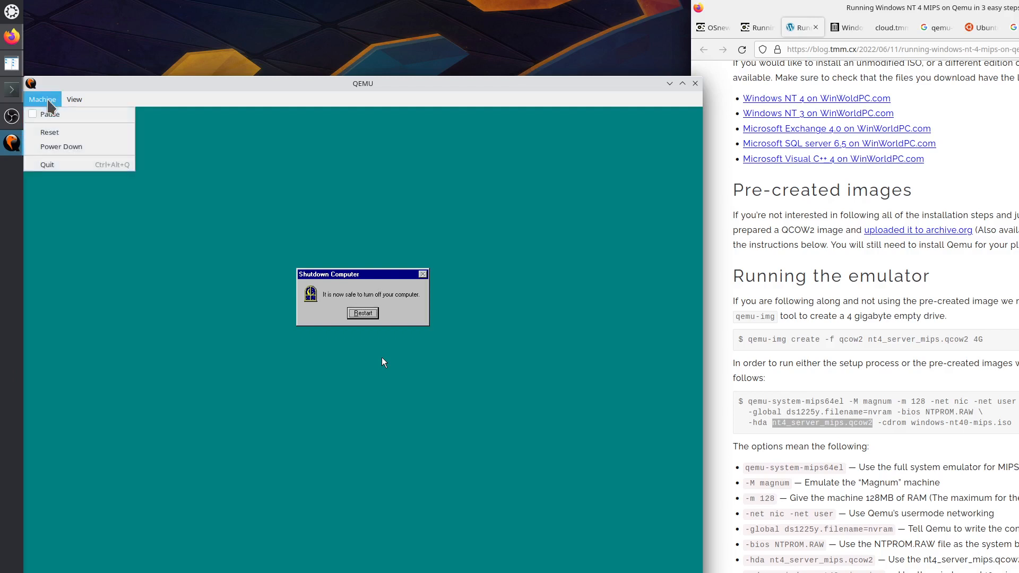
mouse_move(80, 105)
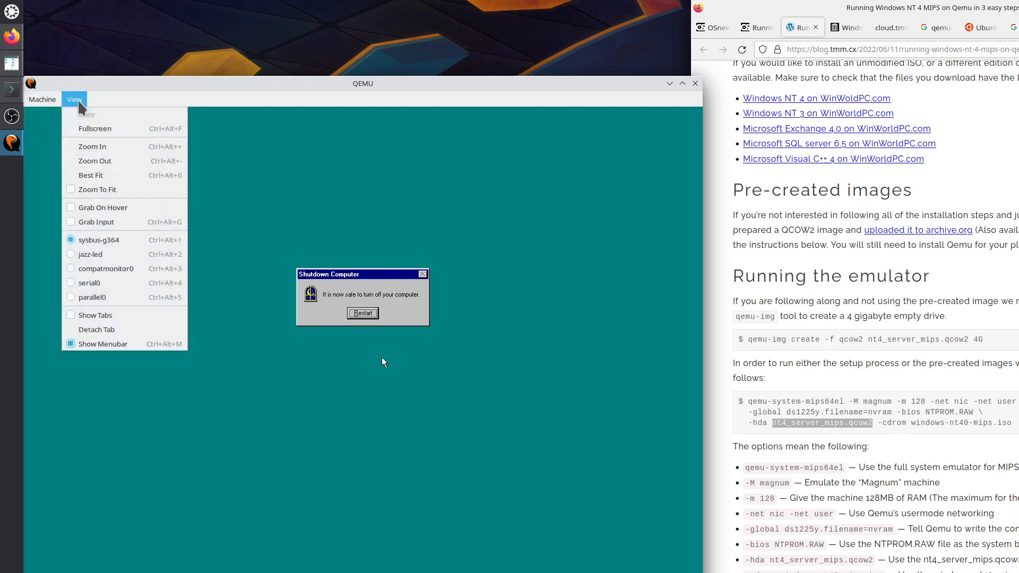
left_click(171, 91)
left_click(343, 311)
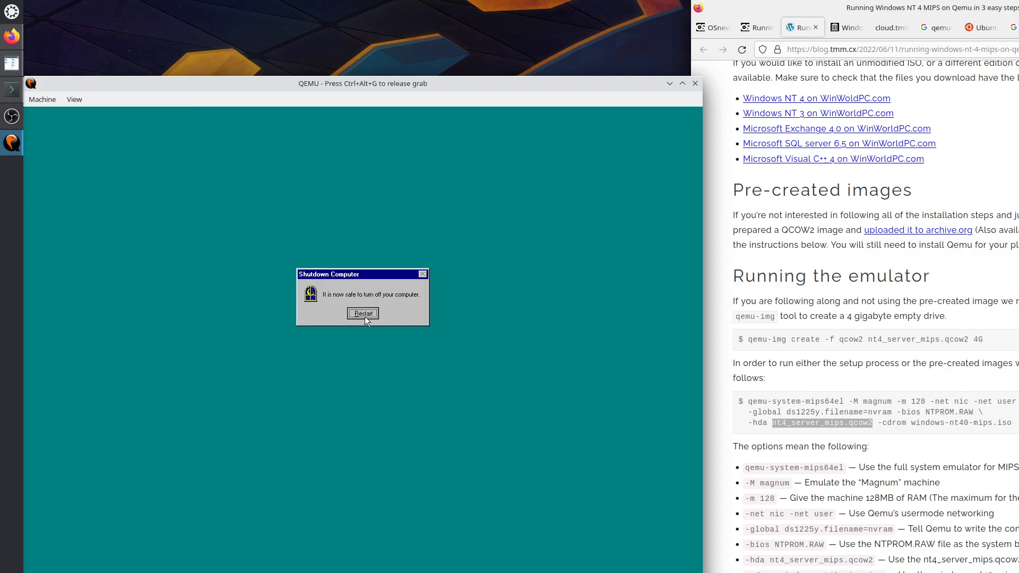
key("ctrl+alt+g")
Close the QEMU window, leave the root shell in Konsole, and clear the terminal.
left_click(694, 84)
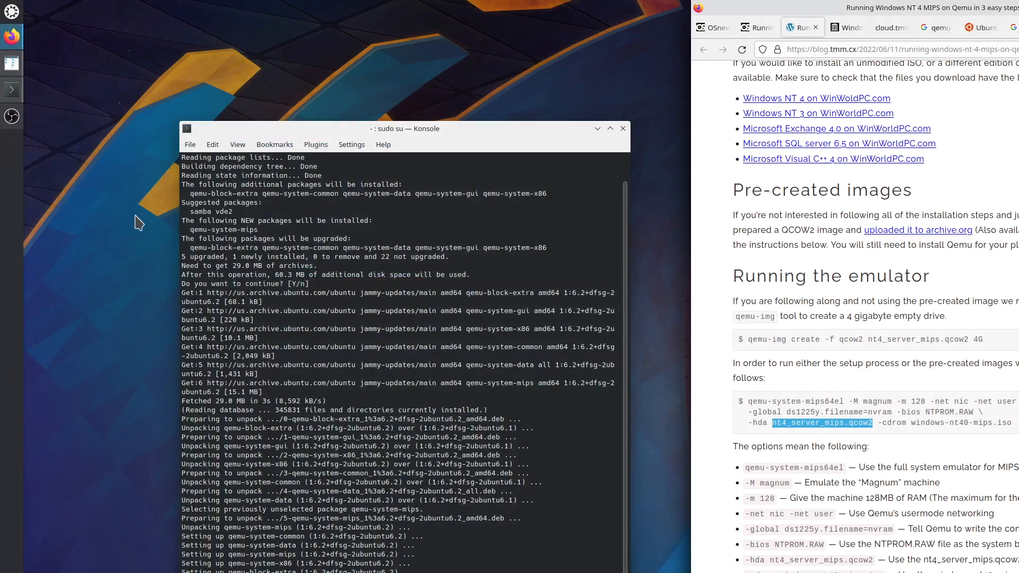
left_click(295, 571)
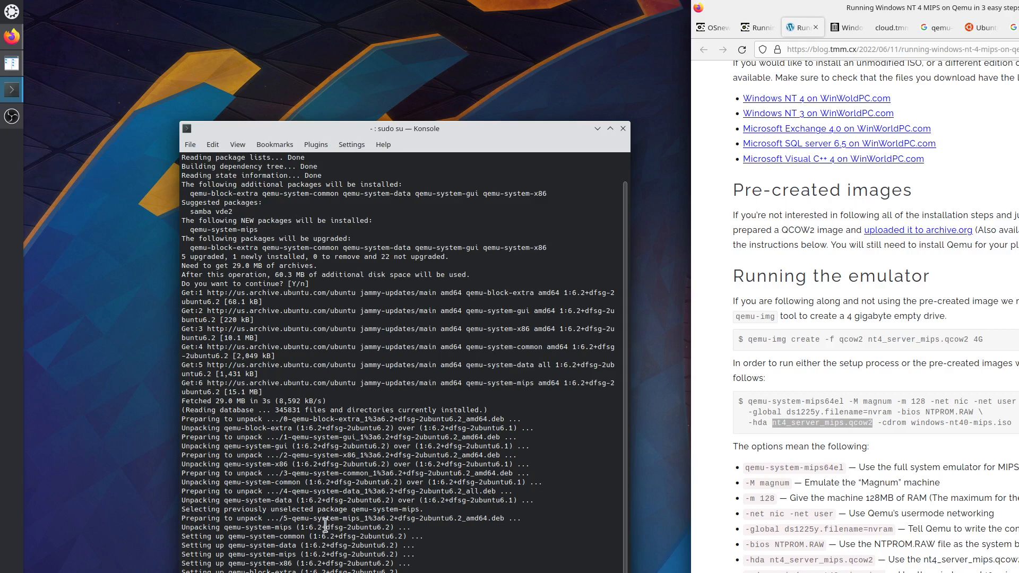
left_click(318, 572)
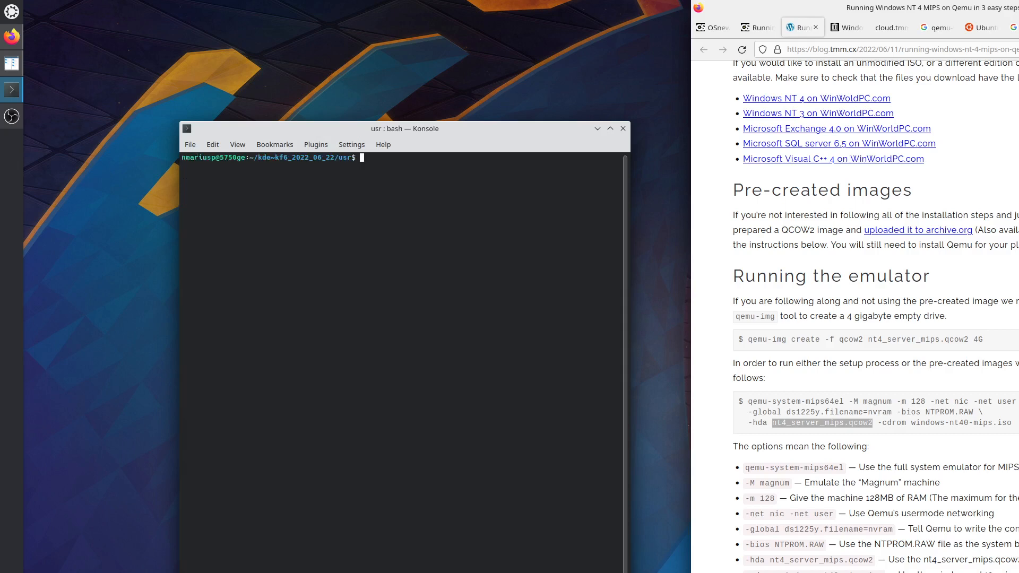
Change into work/daily/2022/q2/06_23 and list its files.
type("cd")
key("Return")
type("cd w")
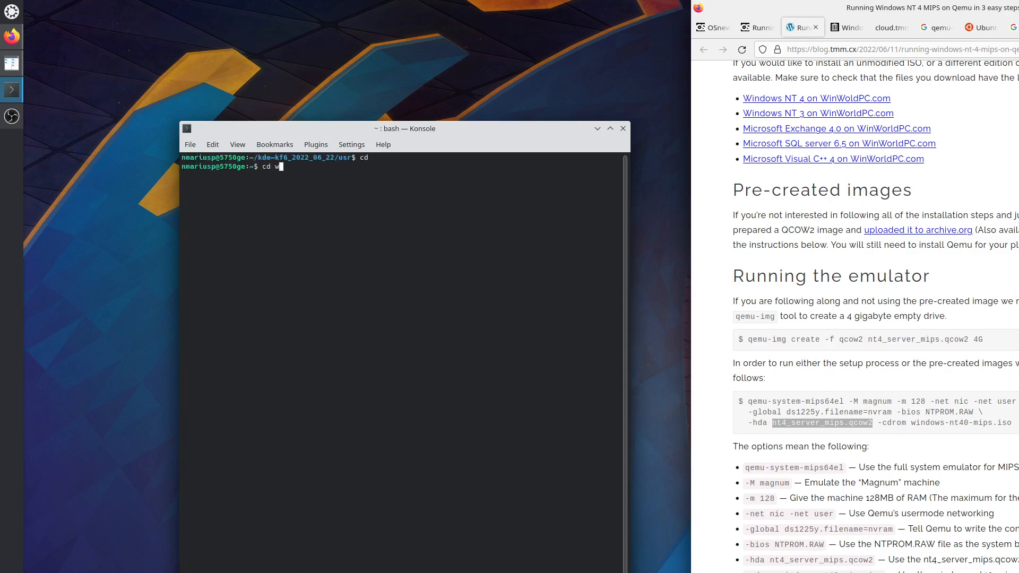
key("Tab")
type("da")
key("Tab")
type("2")
key("Tab")
type("q")
key("Tab")
type("06")
key("Tab")
type("2")
key("Tab")
key("Return")
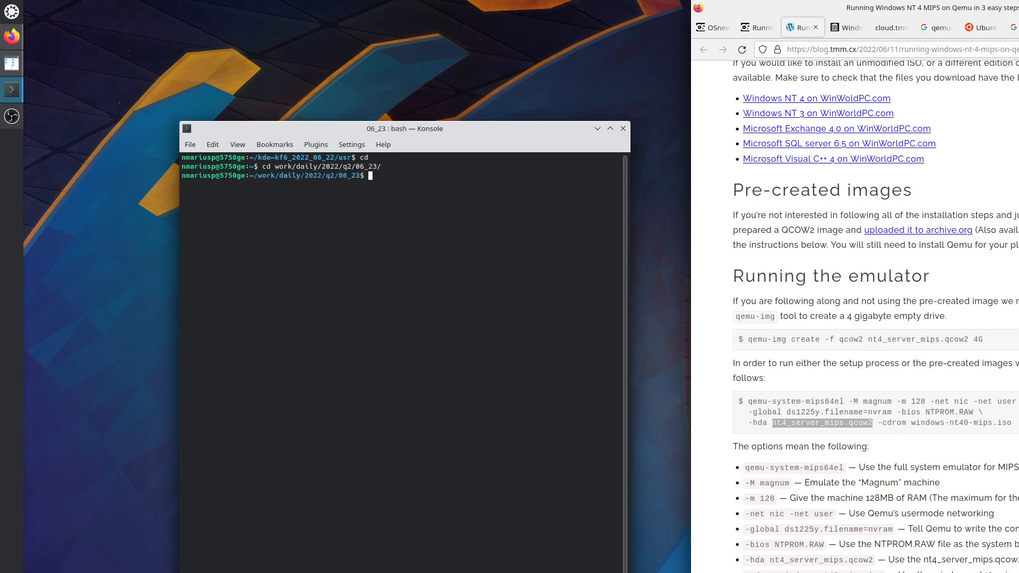
type("ls")
key("Return")
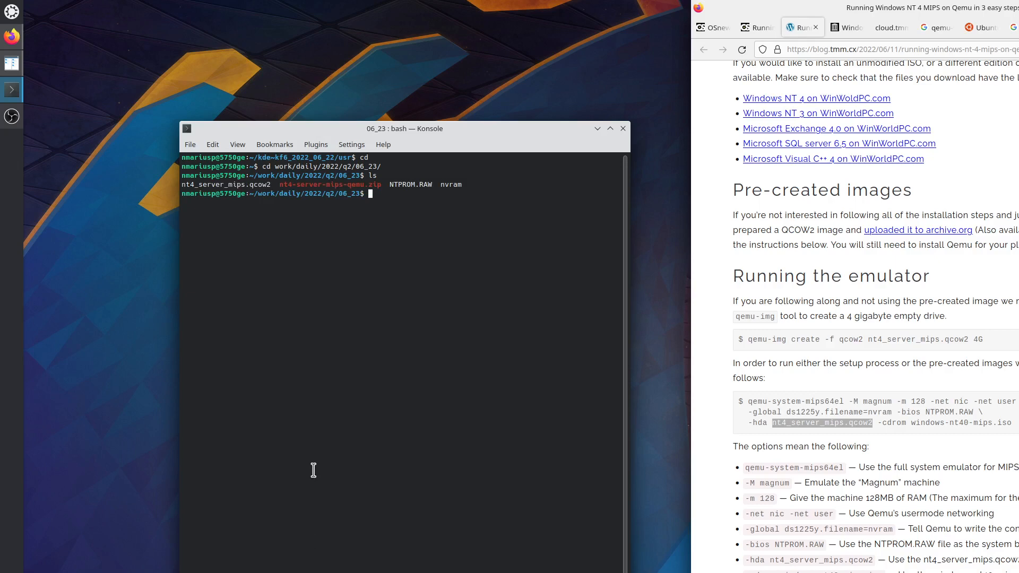
Rename nt4_server_mips.qcow2 to nt4_server_mips.qcow2~good and list the folder to confirm.
type("mv nt4_")
key("Tab")
type("nt_")
key("BackSpace")
type("4_")
key("Tab")
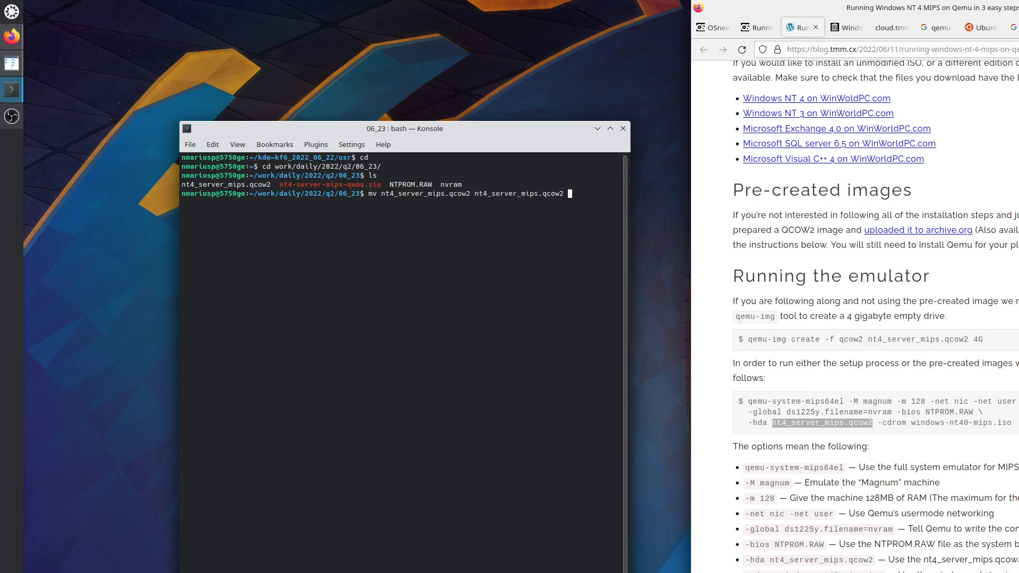
key("BackSpace")
type("~")
type("g00d")
key("BackSpace")
key("BackSpace")
key("BackSpace")
type("ood")
key("Return")
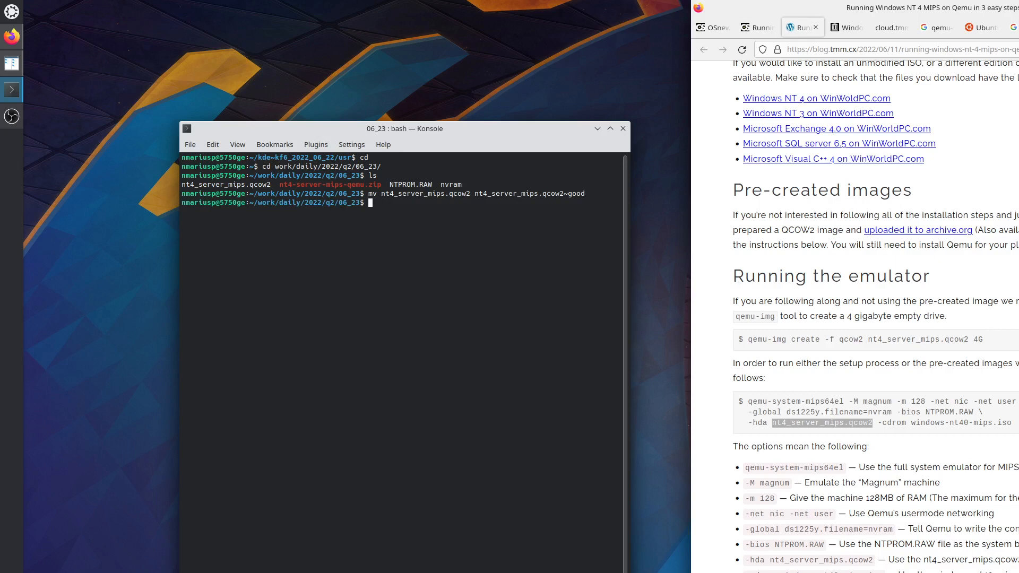
type("ls")
key("Return")
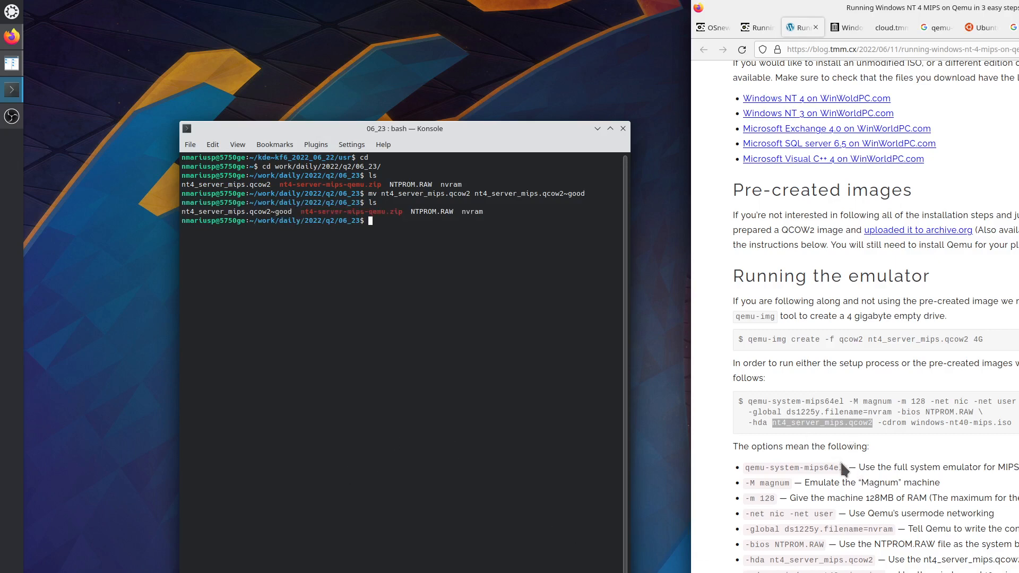
Run the blog's qemu-img create command in Konsole to make a 4G nt4_server_mips.qcow2 disk.
left_click_drag(746, 339, 993, 344)
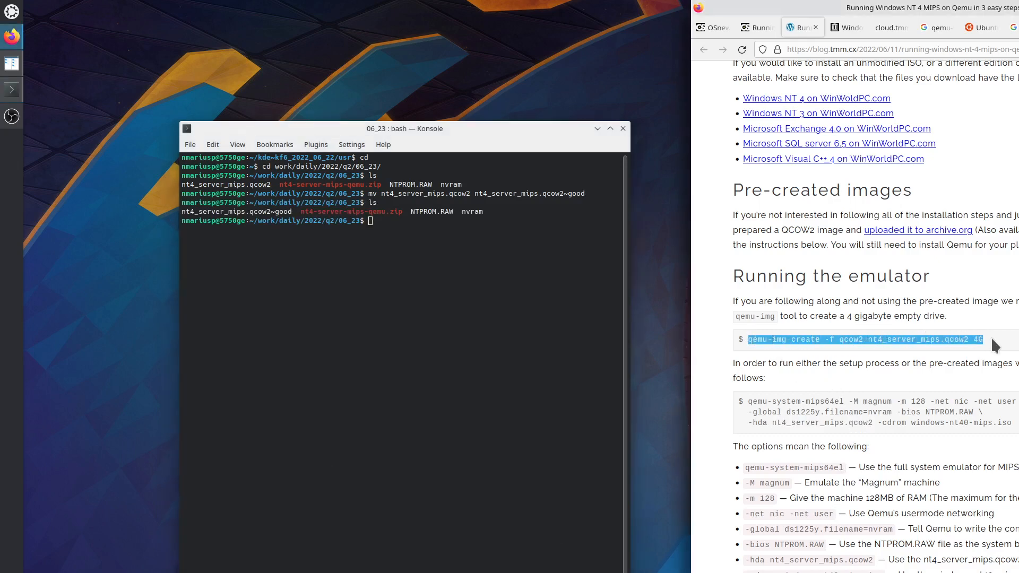
right_click(932, 341)
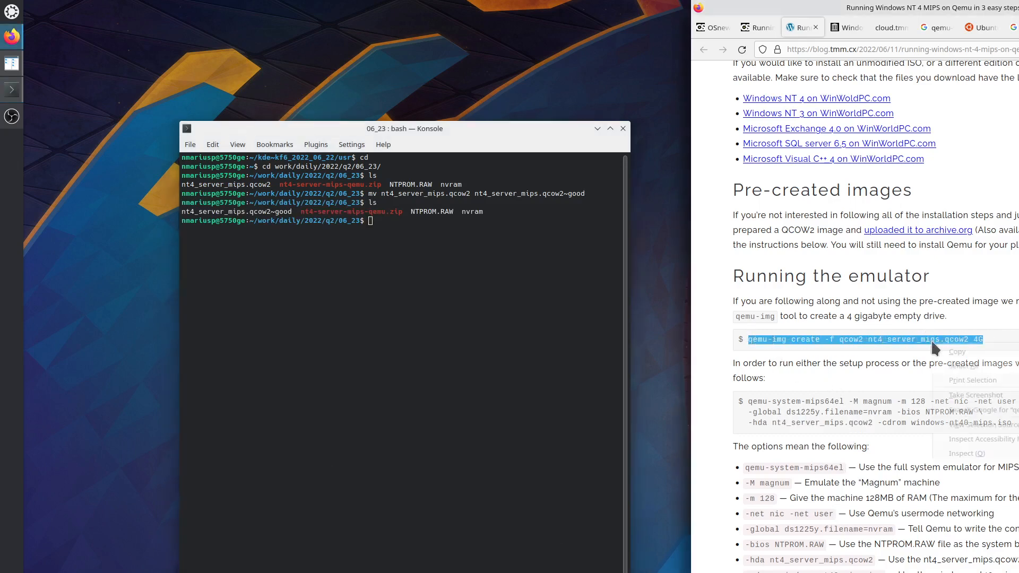
left_click(956, 353)
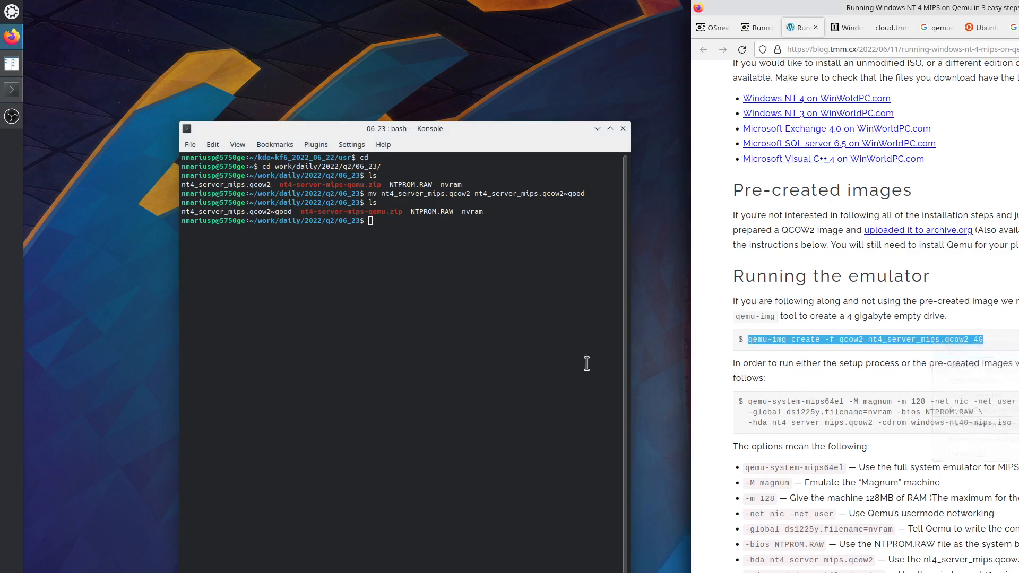
right_click(412, 265)
left_click(446, 274)
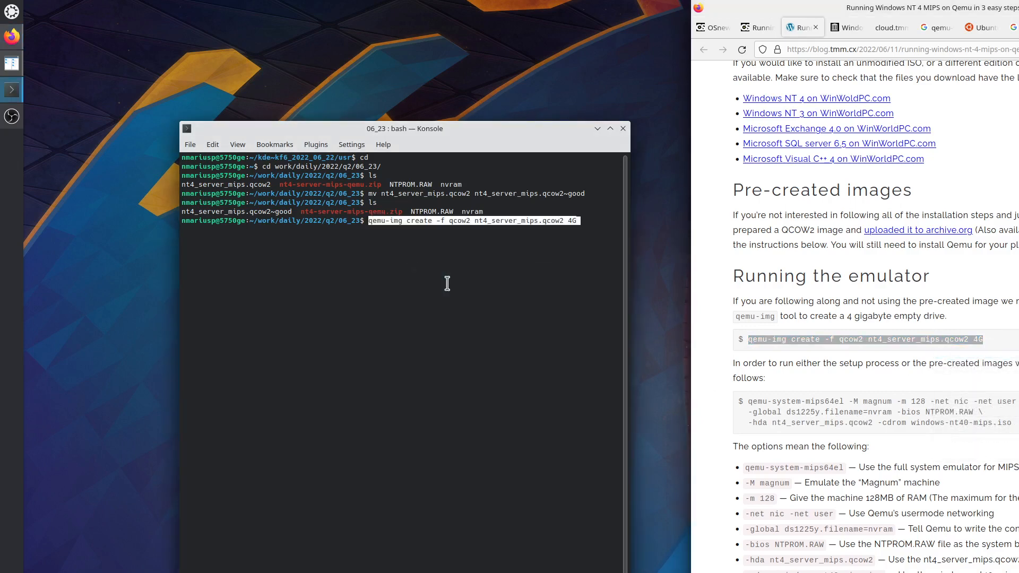
key("Return")
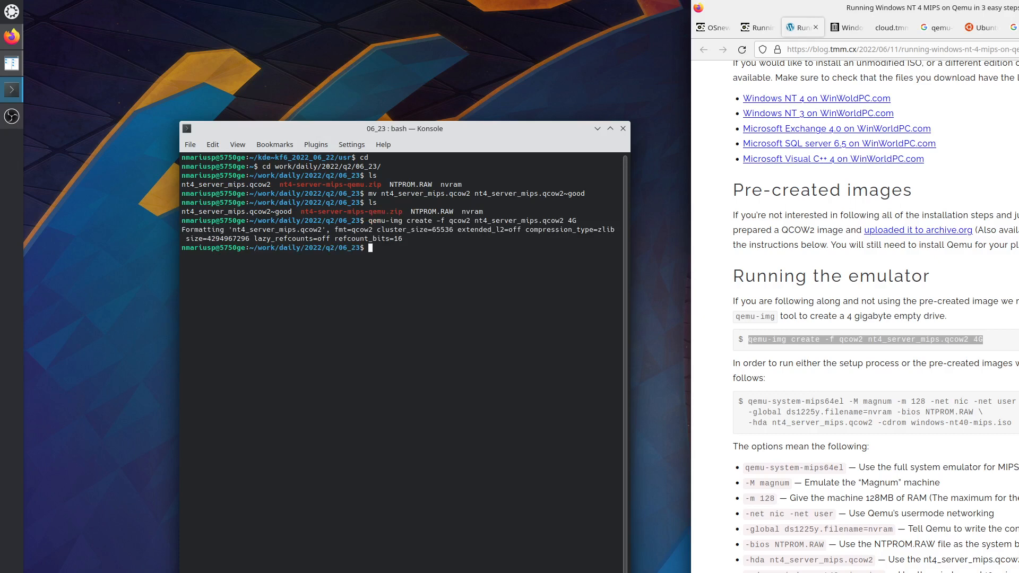
Open the Archive link in a new tab and save the ARC firmware setup.zip to 06_23.
scroll(947, 332, "up", 5)
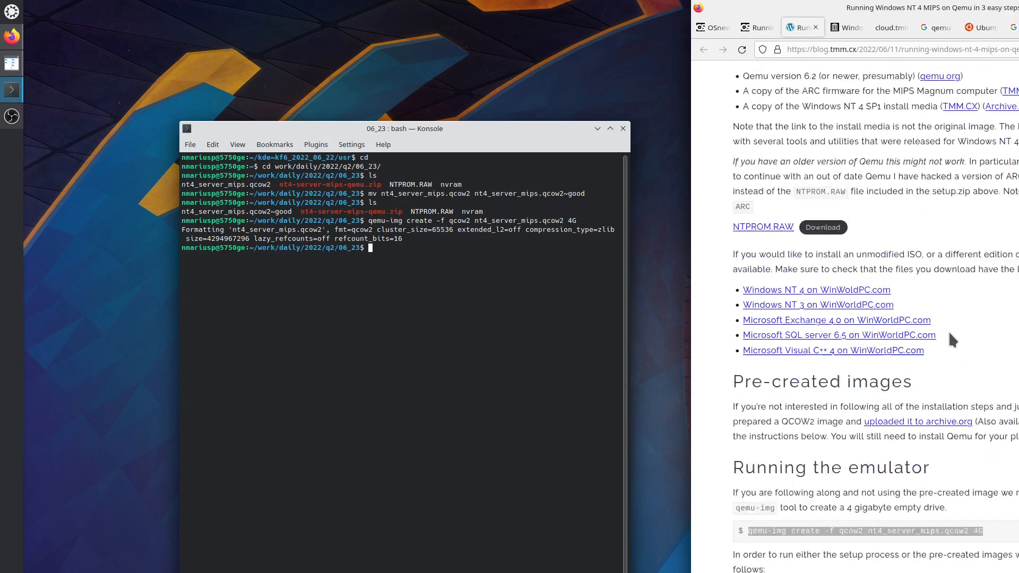
scroll(949, 333, "up", 3)
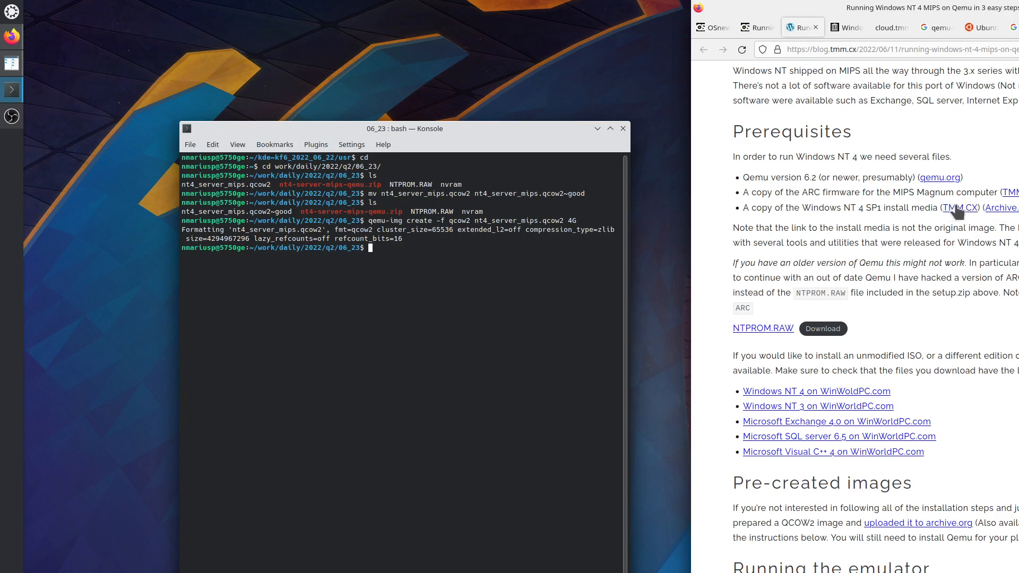
middle_click(1000, 210)
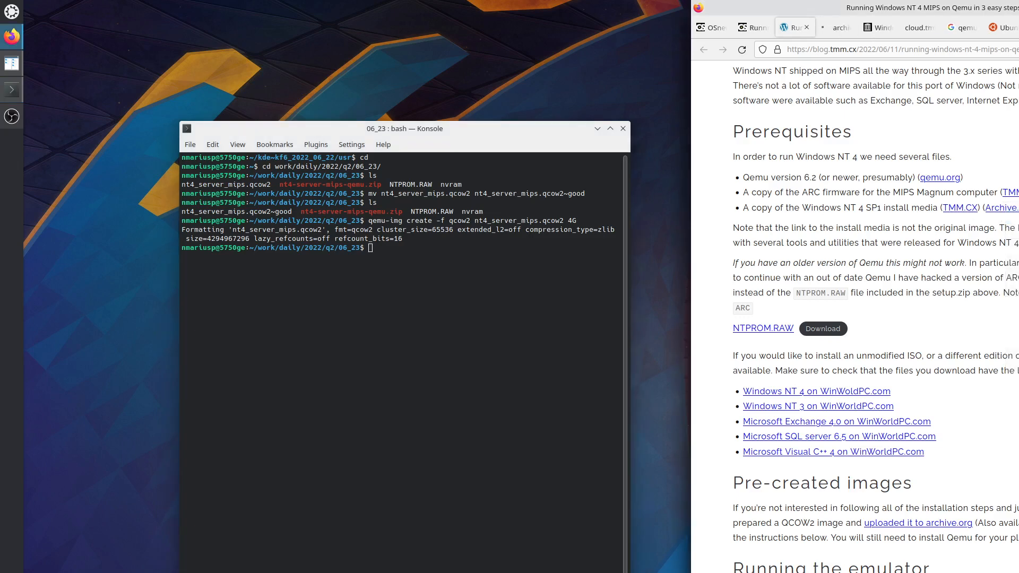
left_click(849, 28)
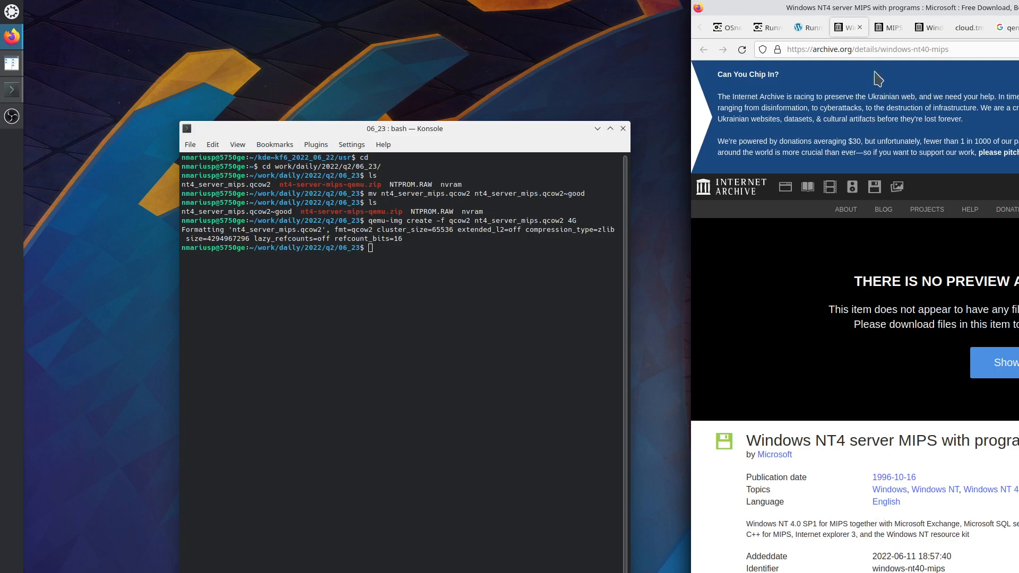
middle_click(844, 31)
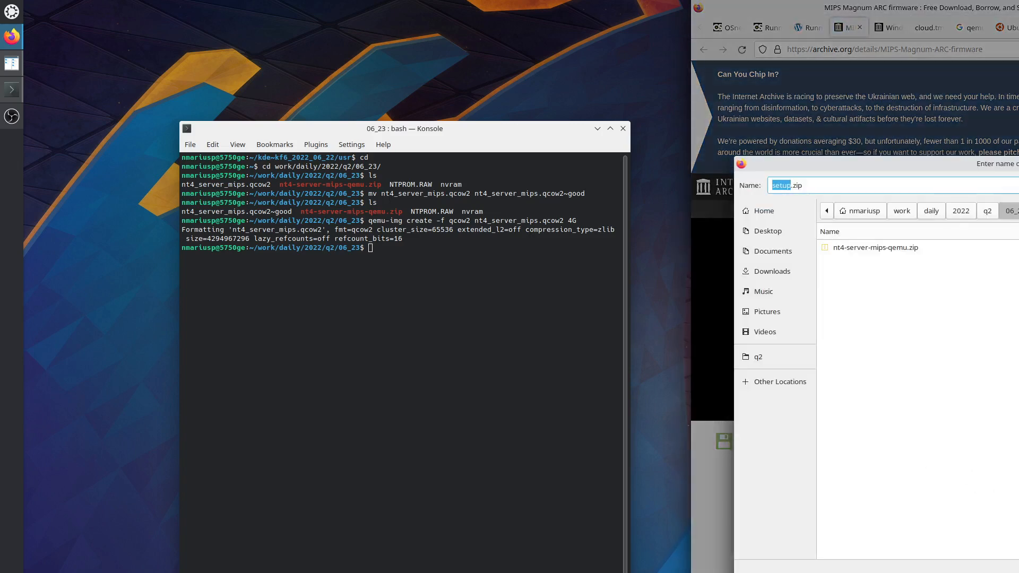
key("Escape")
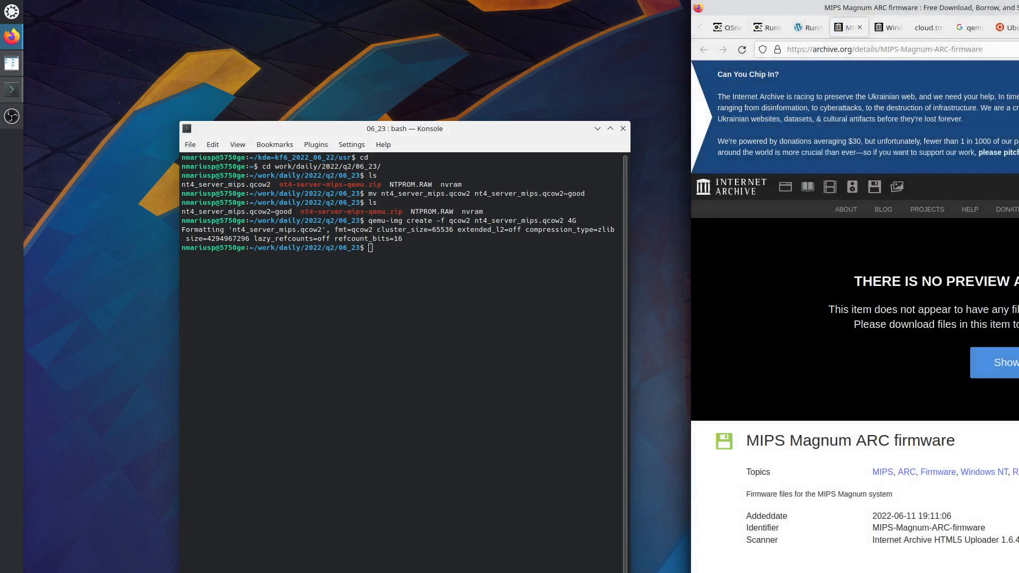
Close the archive.org tabs and return to the Running Windows NT 4 MIPS blog post.
left_click(889, 28)
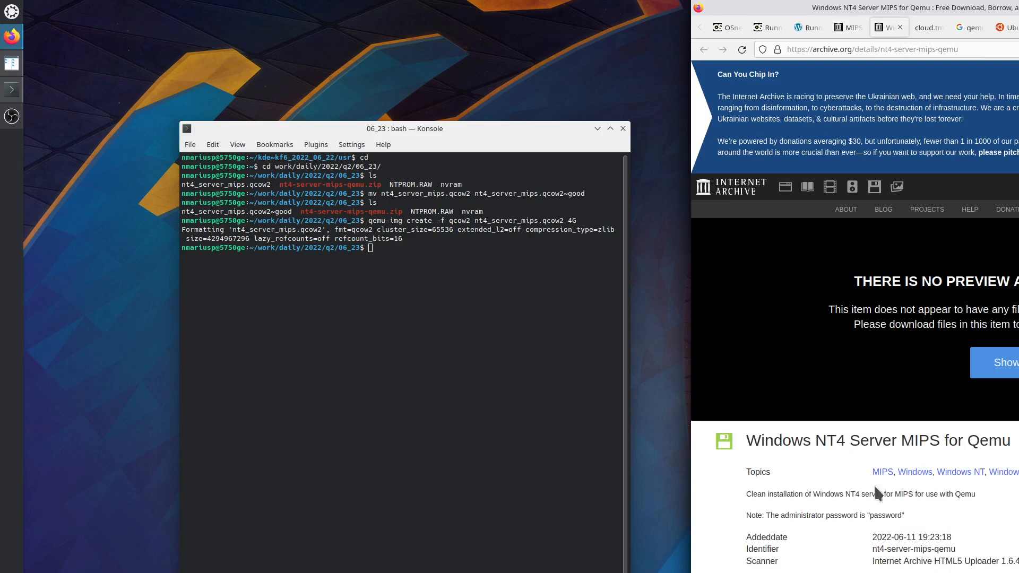
left_click(900, 27)
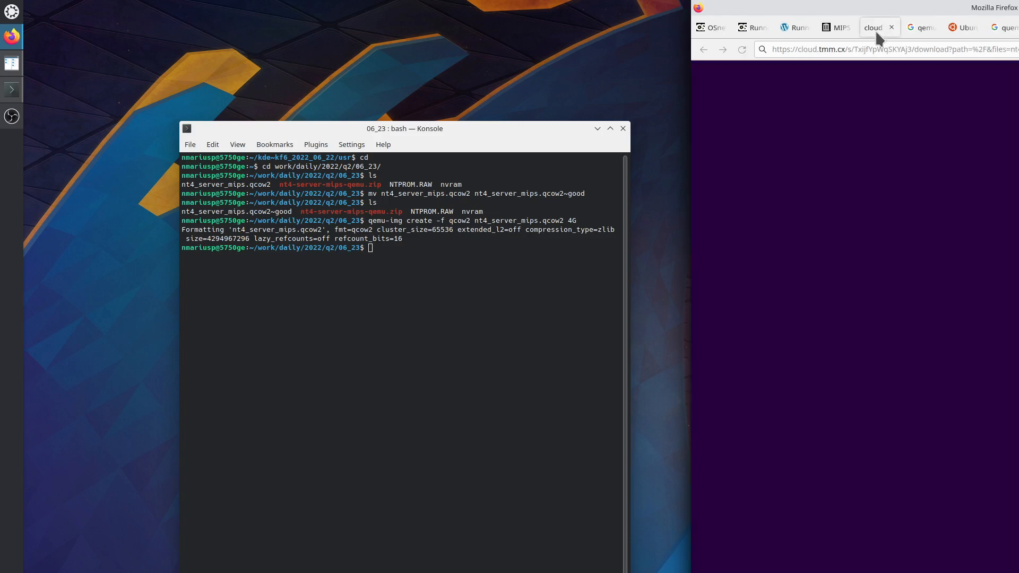
left_click(839, 30)
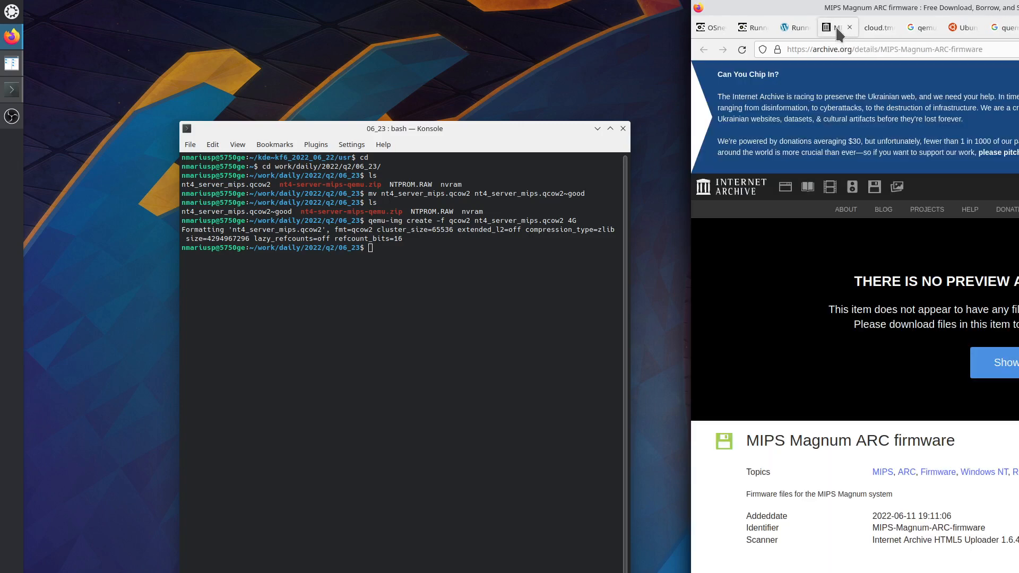
key("ctrl+w")
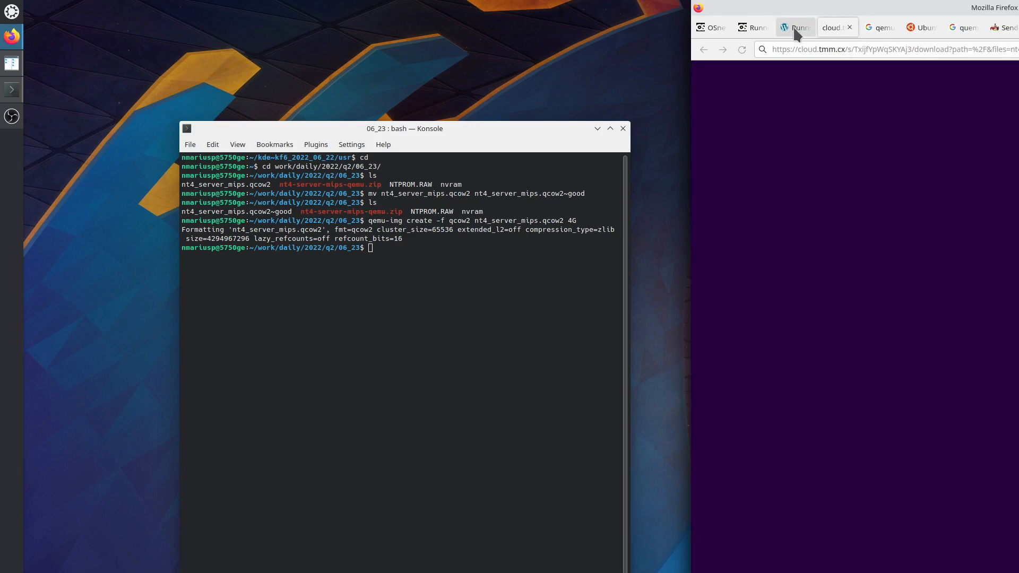
left_click(795, 30)
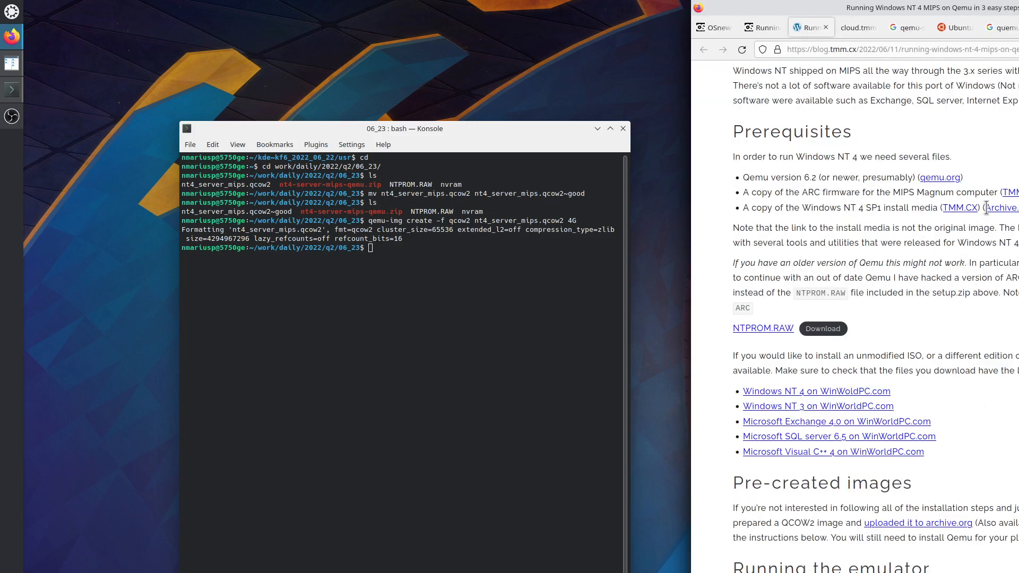
Save windows-nt40-mips-iso.zip from the TMM.CX link into 06_23.
right_click(963, 207)
left_click(973, 212)
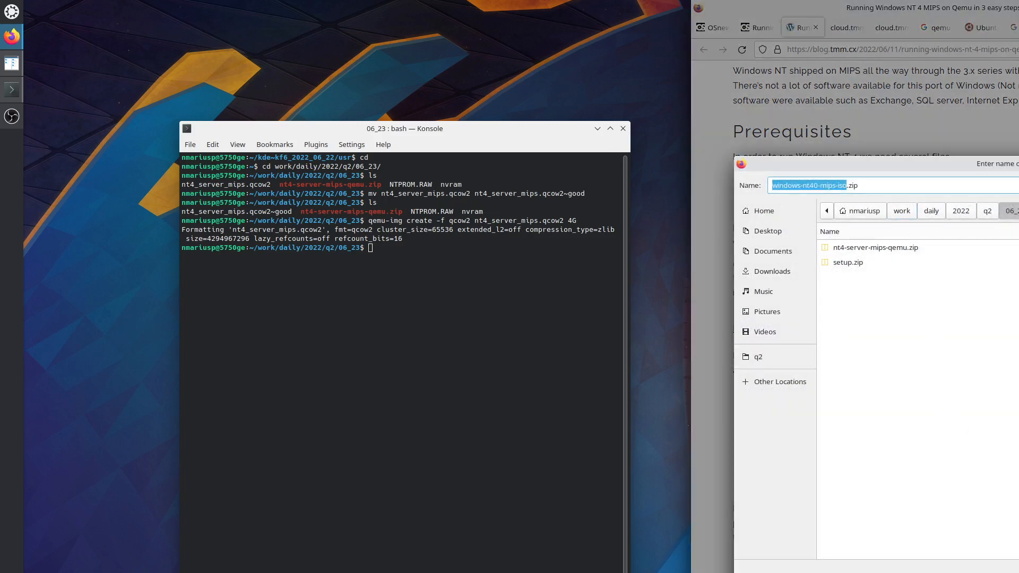
key("Return")
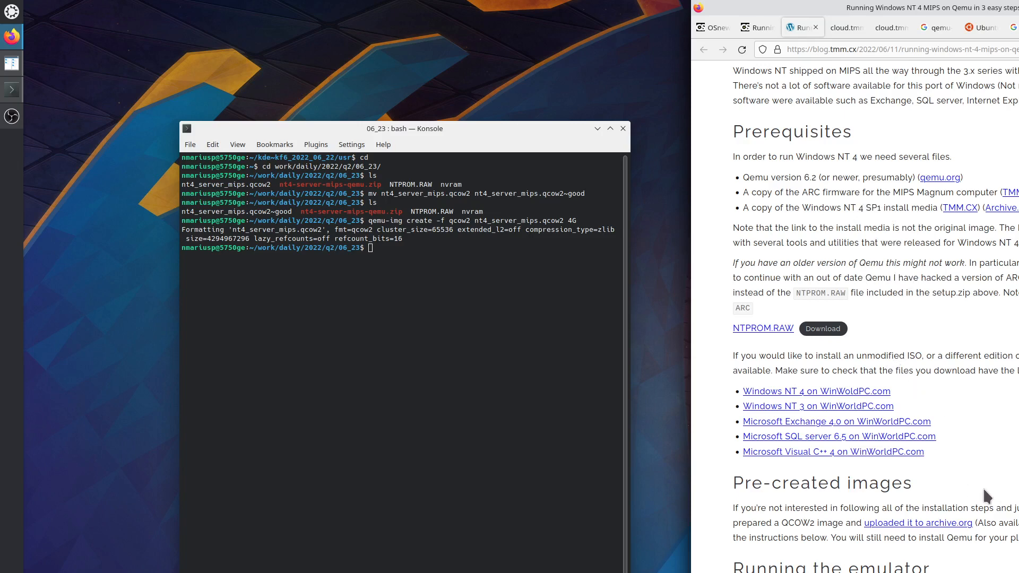
List the files in the 06_23 work folder in Konsole.
scroll(989, 501, "down", 3)
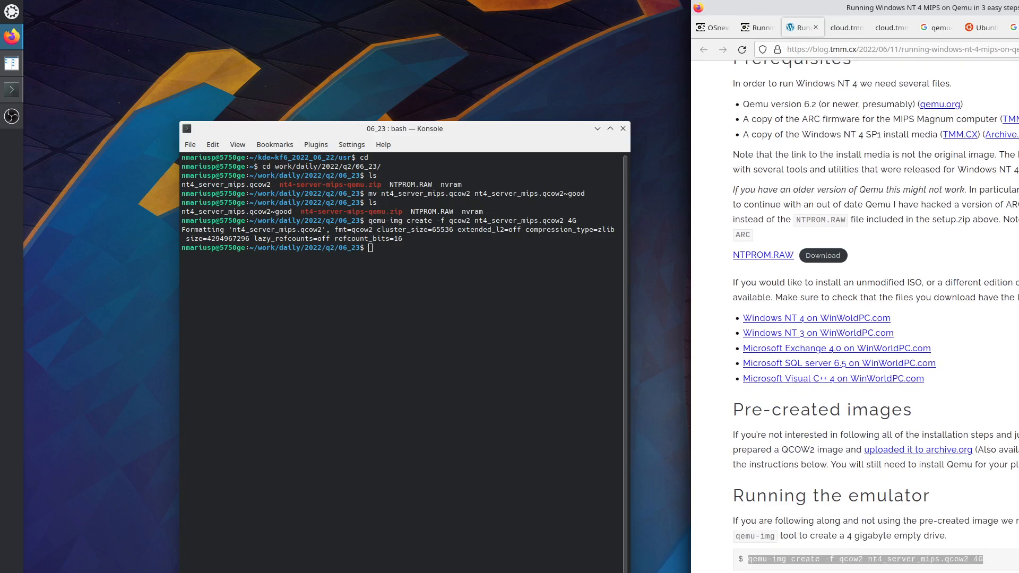
scroll(854, 318, "down", 3)
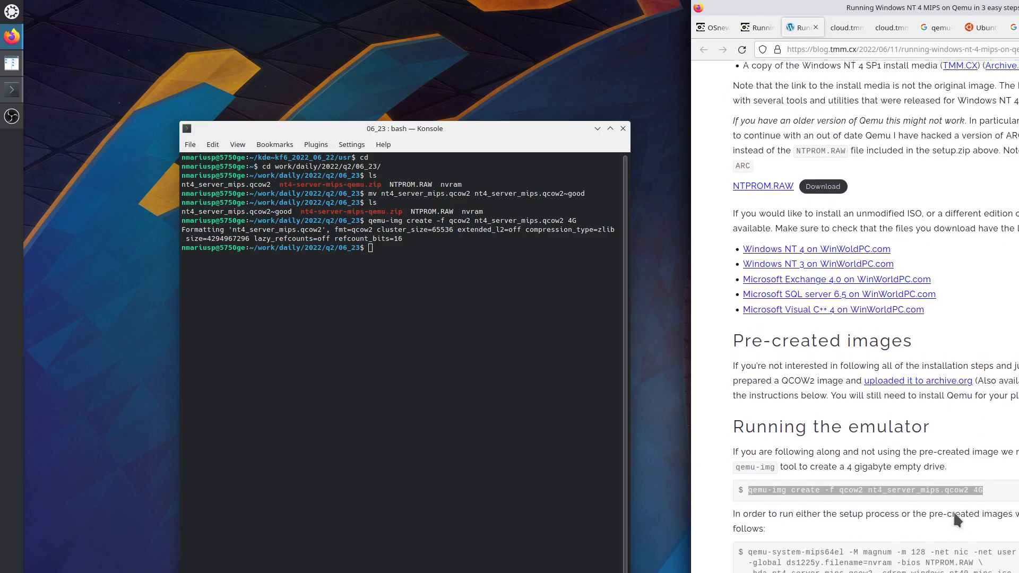
scroll(954, 512, "up", 3)
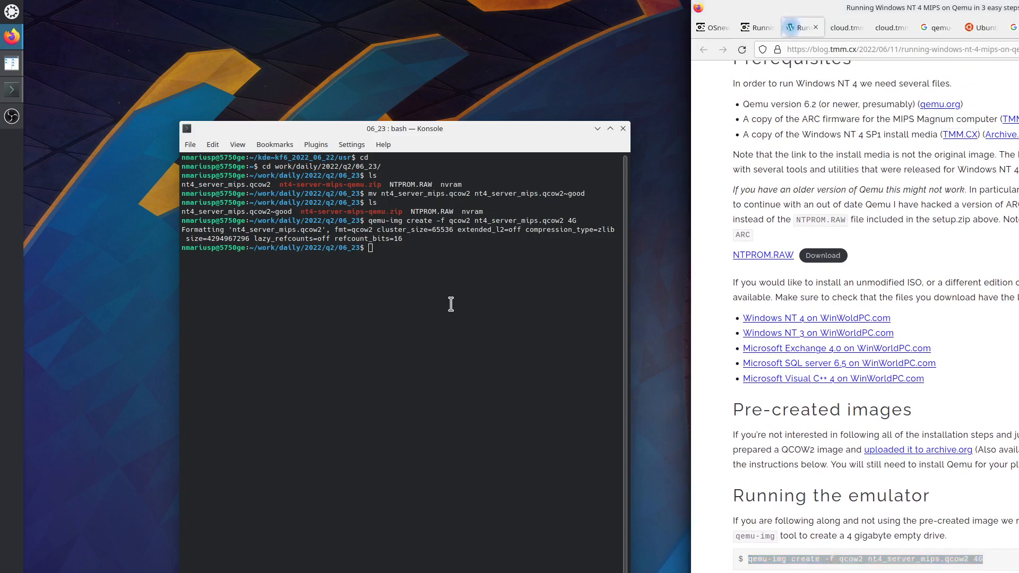
key("Return")
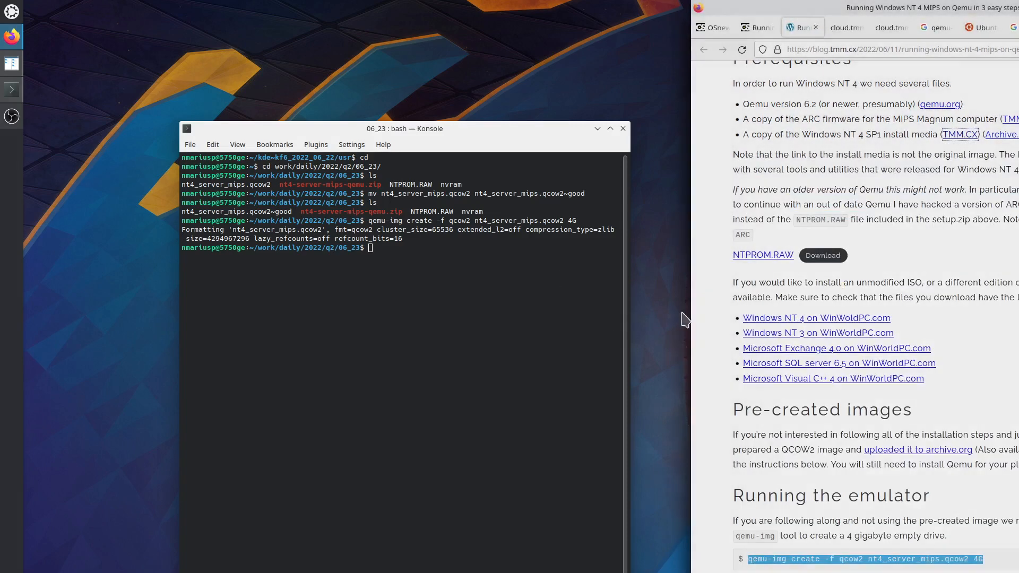
left_click(591, 326)
type("ls")
key("Return")
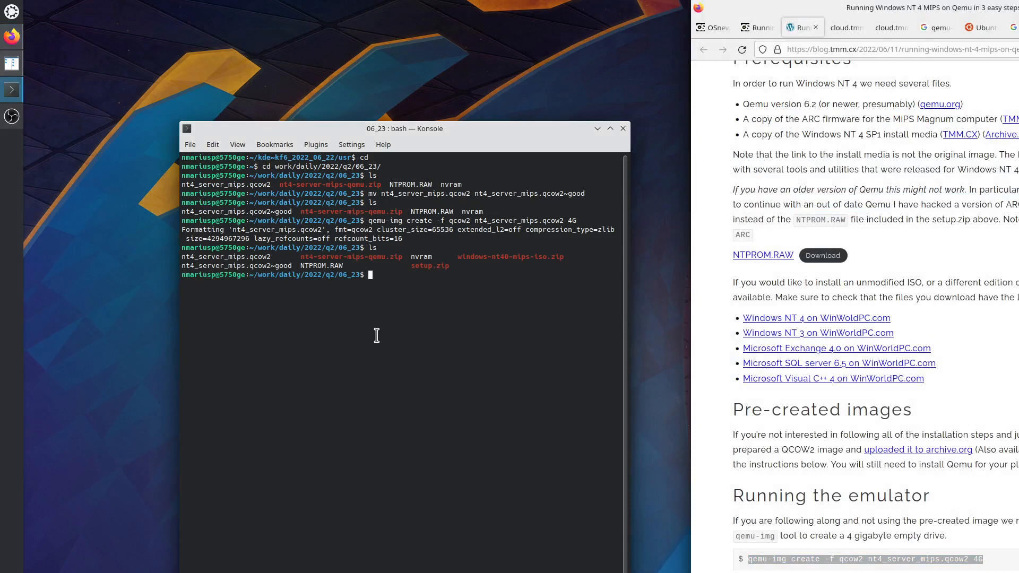
Unzip setup.zip, answering A to replace all existing files including NTPROM.RAW.
type("unzip set")
key("Tab")
key("Return")
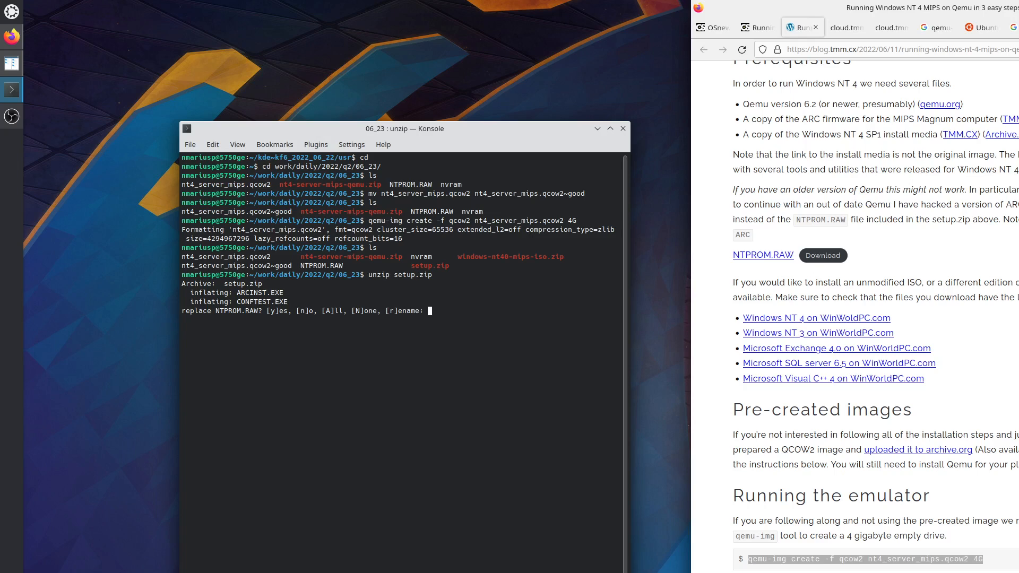
type("A")
key("Return")
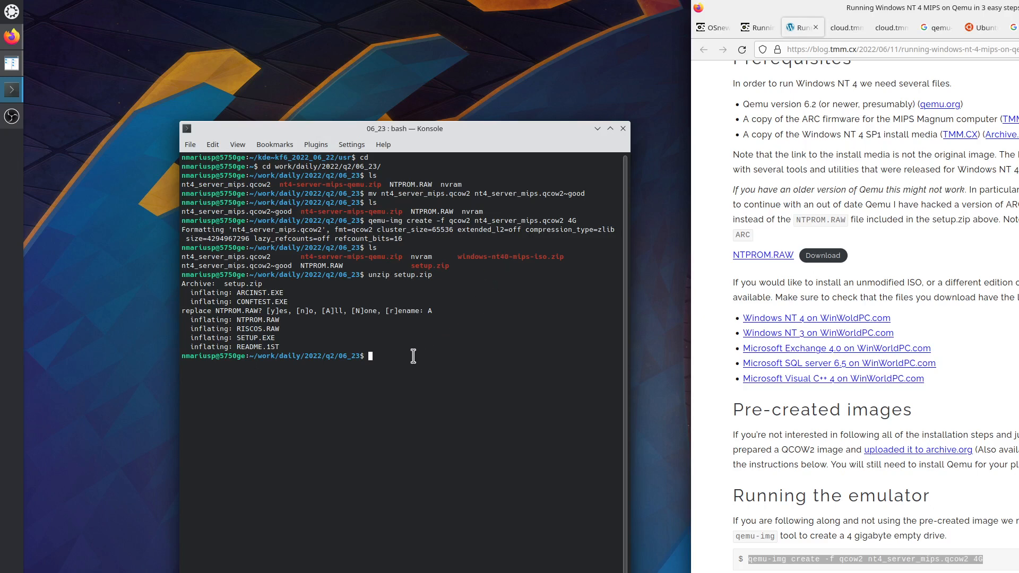
Unzip windows-nt40-mips-iso.zip to get the Windows NT ISO.
type("unzip win")
key("Tab")
key("Return")
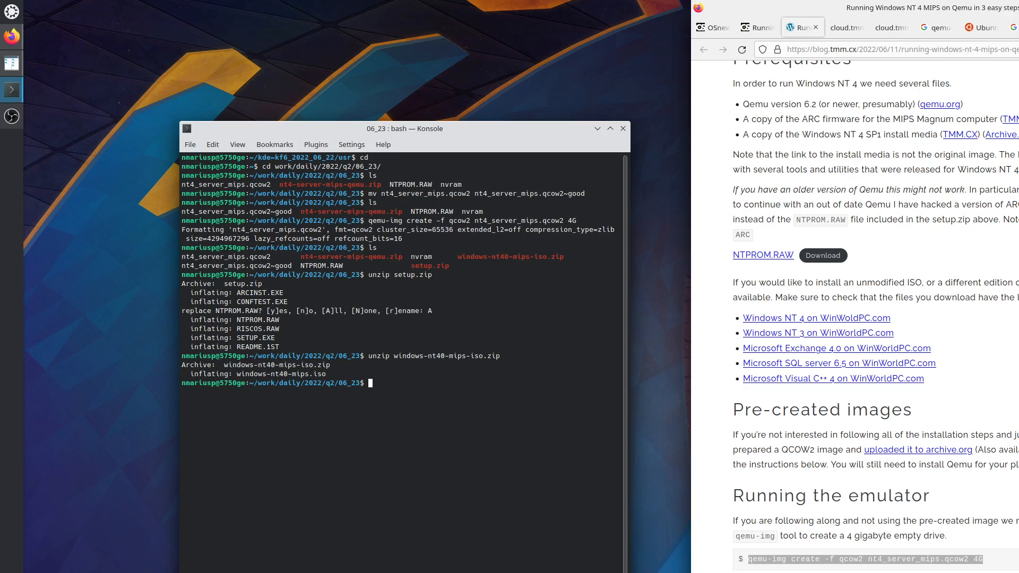
Search the blog post for the 'nvram' instructions.
left_click(934, 203)
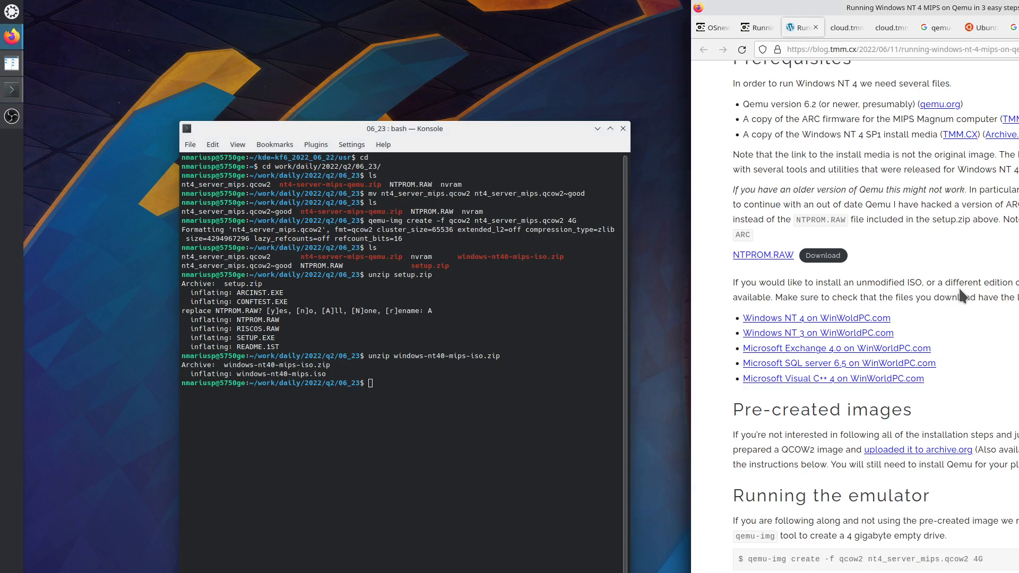
scroll(961, 295, "up", 12)
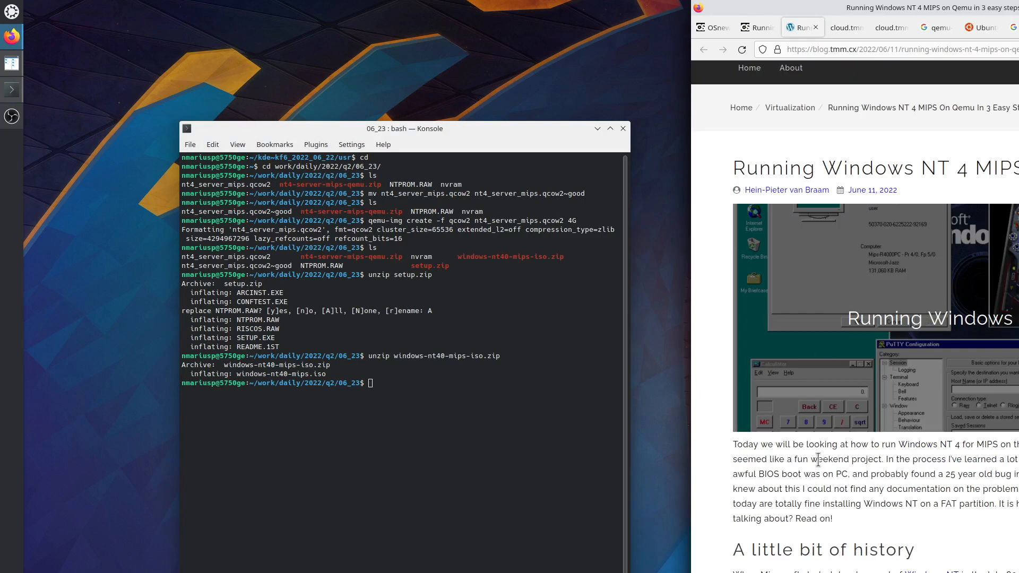
type("nvram")
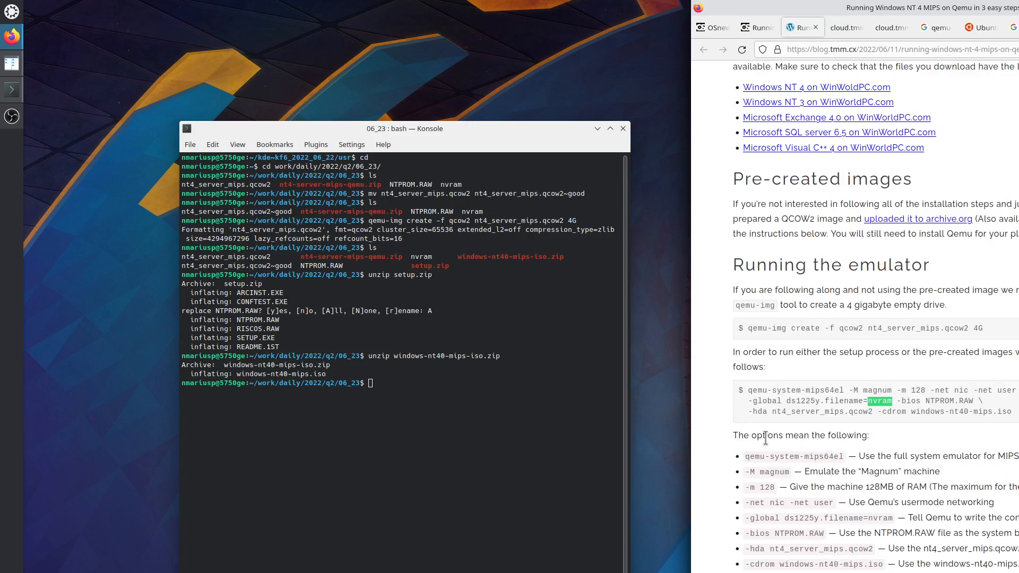
key("Return")
key("Return")
key("Return")
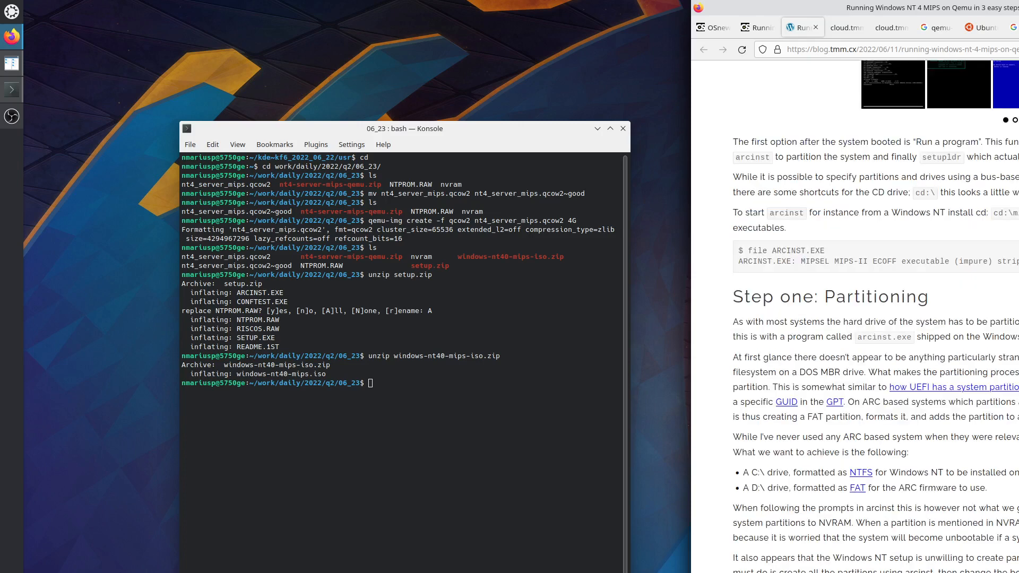
List the extracted files and launch Midnight Commander, moving toward the nvram file.
left_click(413, 422)
type("ls")
key("Return")
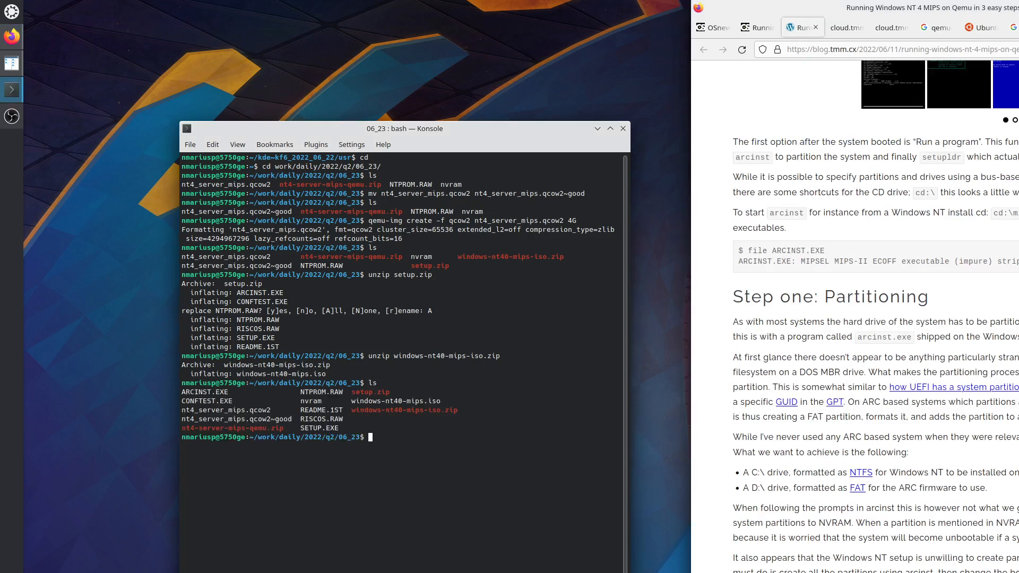
type("mc")
key("Return")
key("Down")
key("Down")
key("Down")
key("Down")
key("Down")
key("Down")
key("Down")
key("Down")
key("Down")
key("Down")
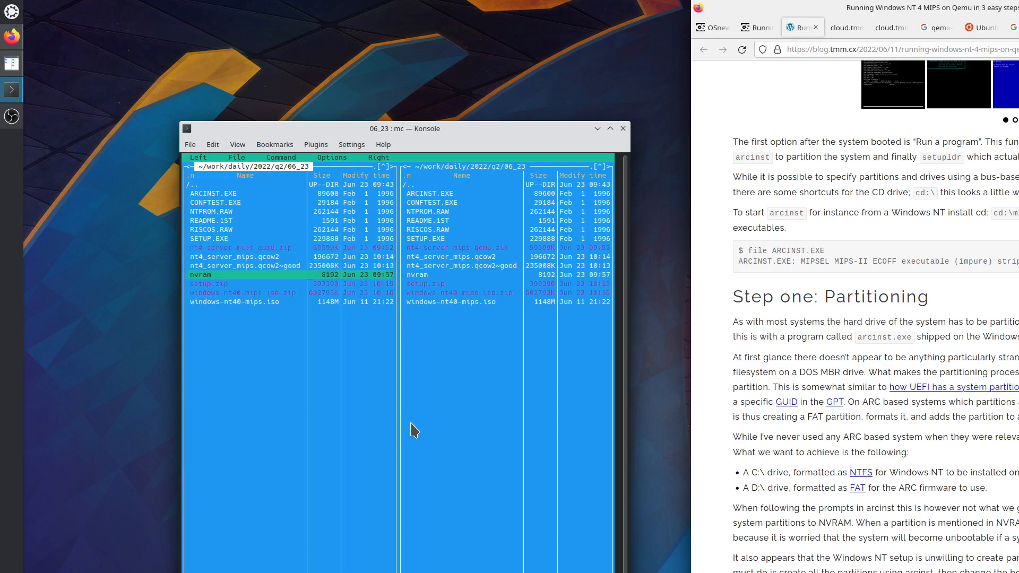
Delete the nvram file with F8 and browse the remaining ISO, disk image and NTPROM.RAW files.
key("F8")
key("Return")
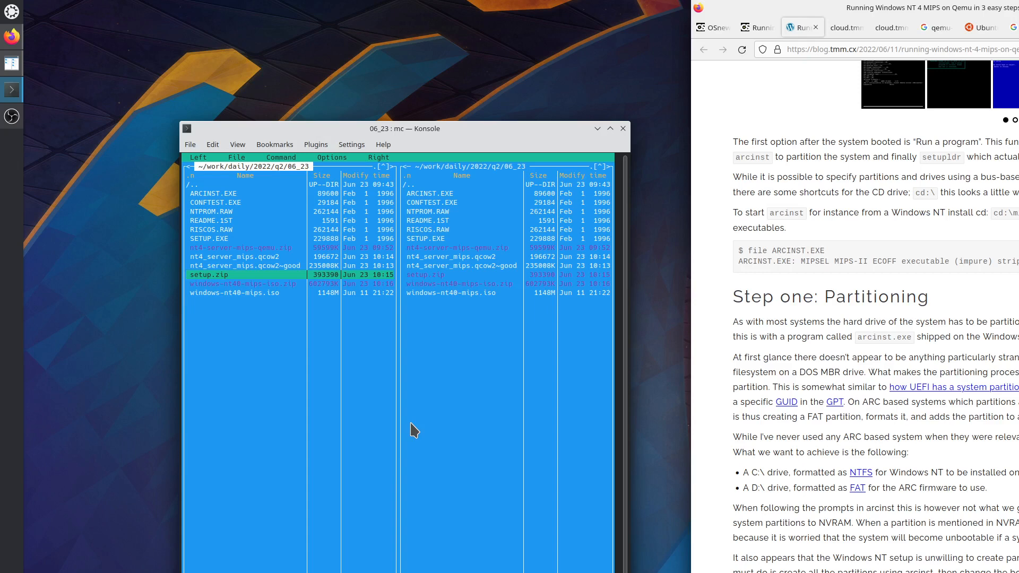
key("Down")
key("Down")
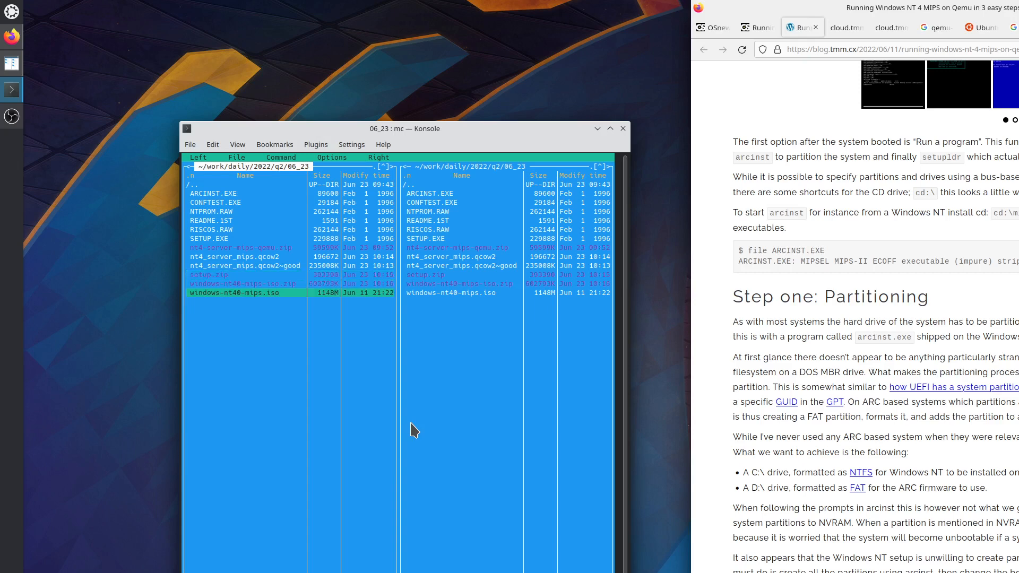
key("Up")
key("Up")
key("Up")
key("Up")
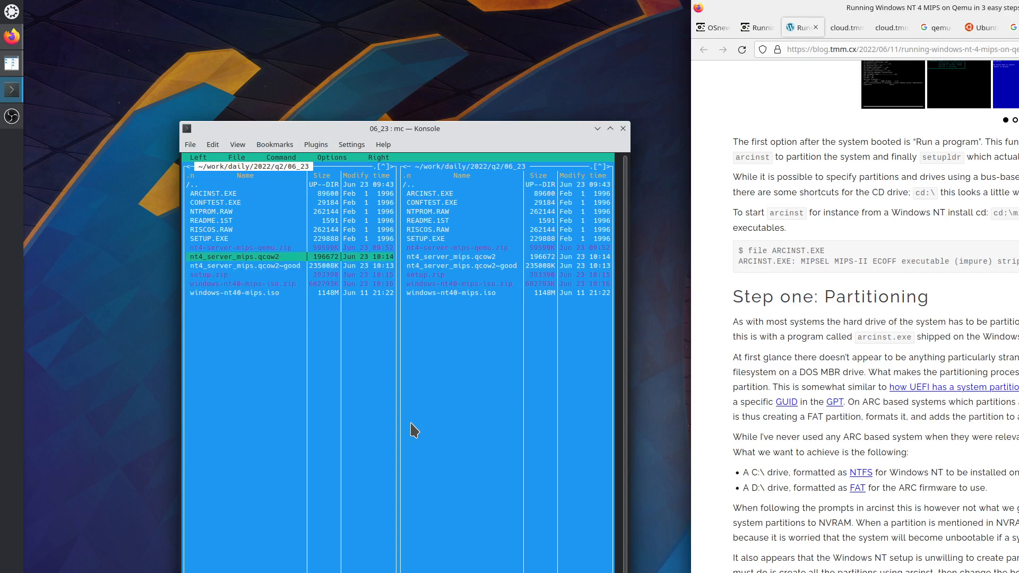
key("Up")
key("Up")
key("Up")
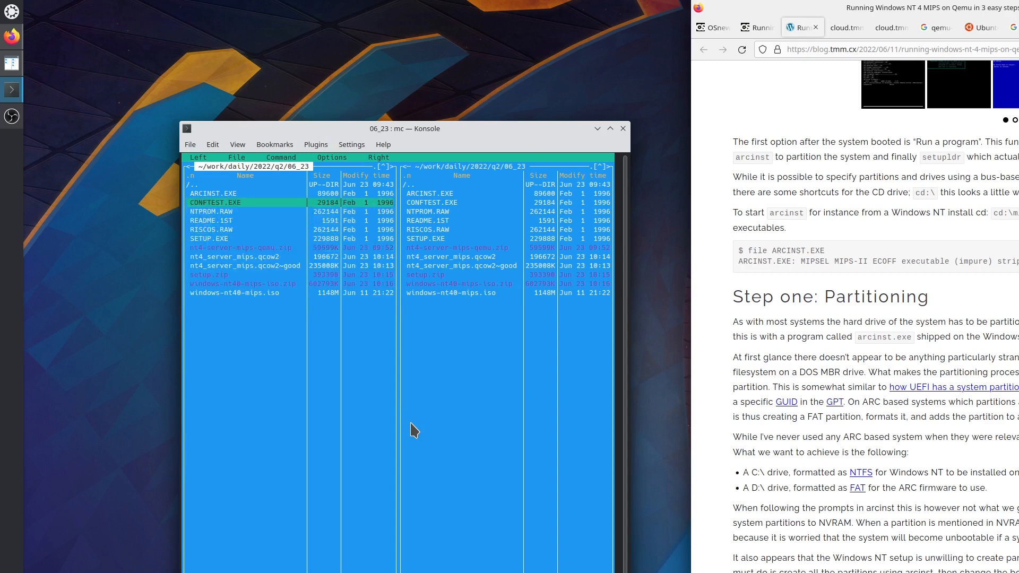
key("Down")
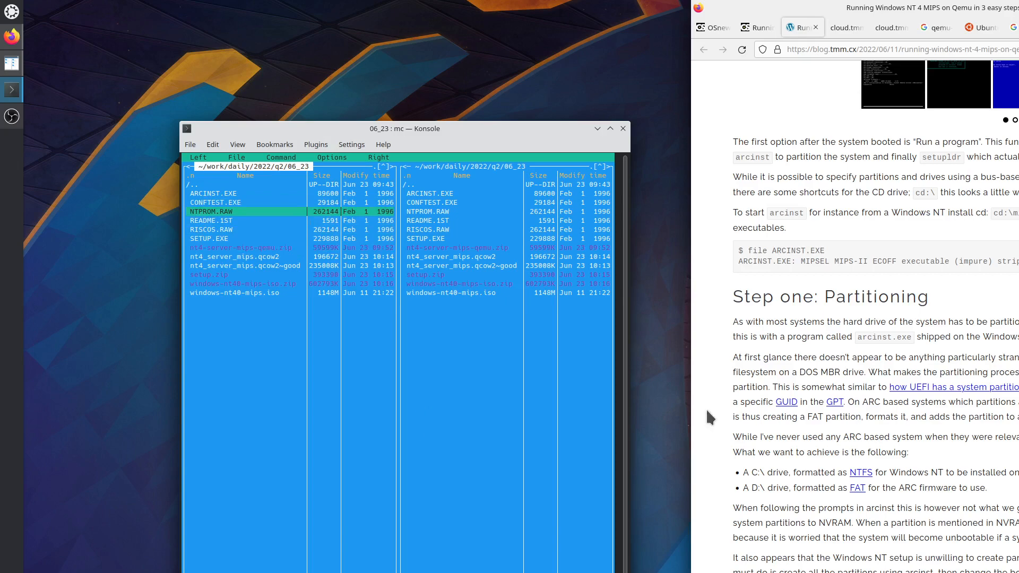
Switch between the file panels, then quit Midnight Commander with F10.
scroll(993, 512, "down", 10)
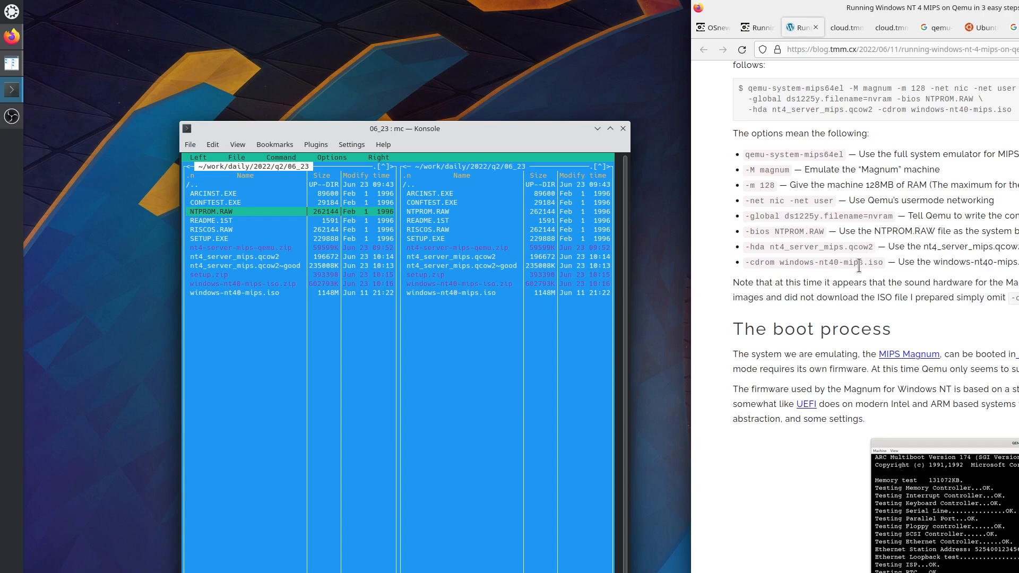
scroll(859, 265, "up", 4)
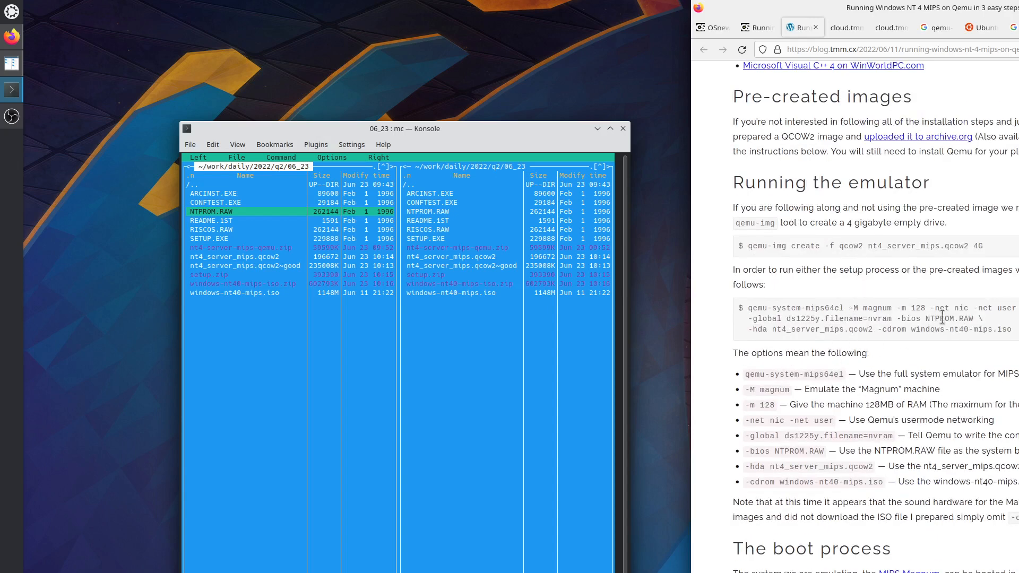
left_click(493, 448)
key("Tab")
key("F10")
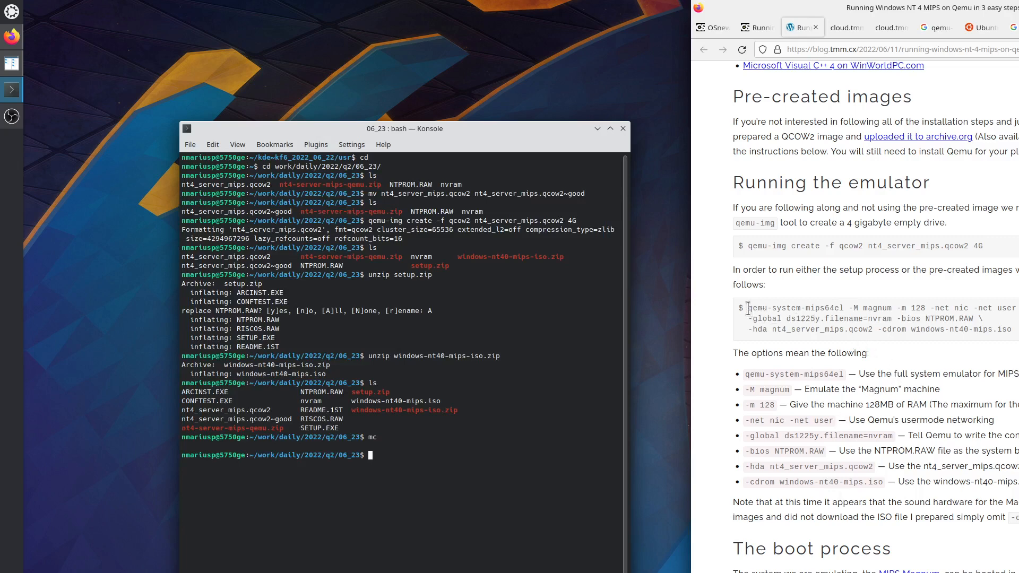
Copy the blog's three-line qemu-system-mips64el command, paste it into Konsole and run it.
left_click_drag(748, 308, 1017, 334)
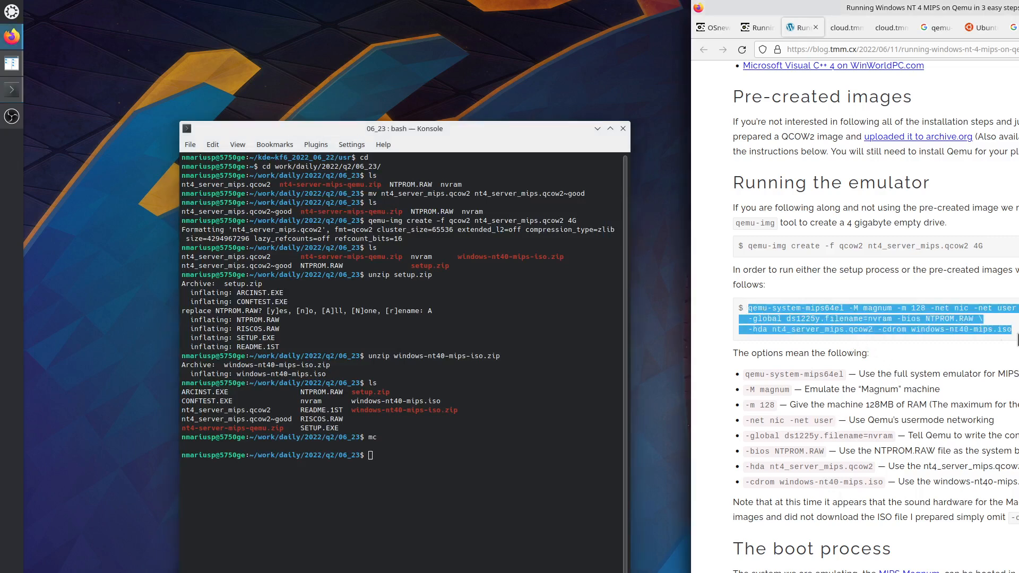
right_click(910, 312)
left_click(926, 329)
right_click(410, 471)
left_click(420, 474)
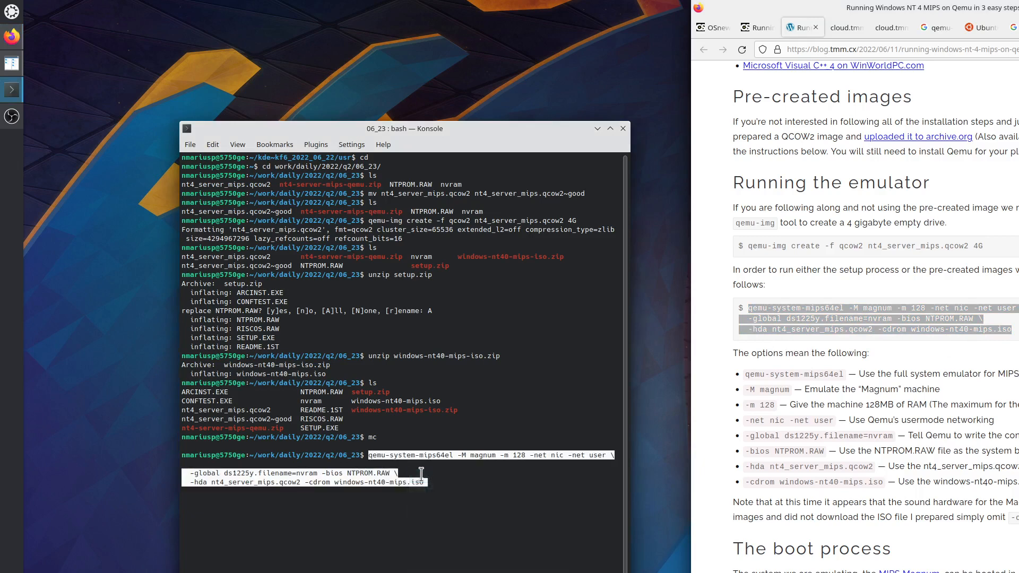
key("Return")
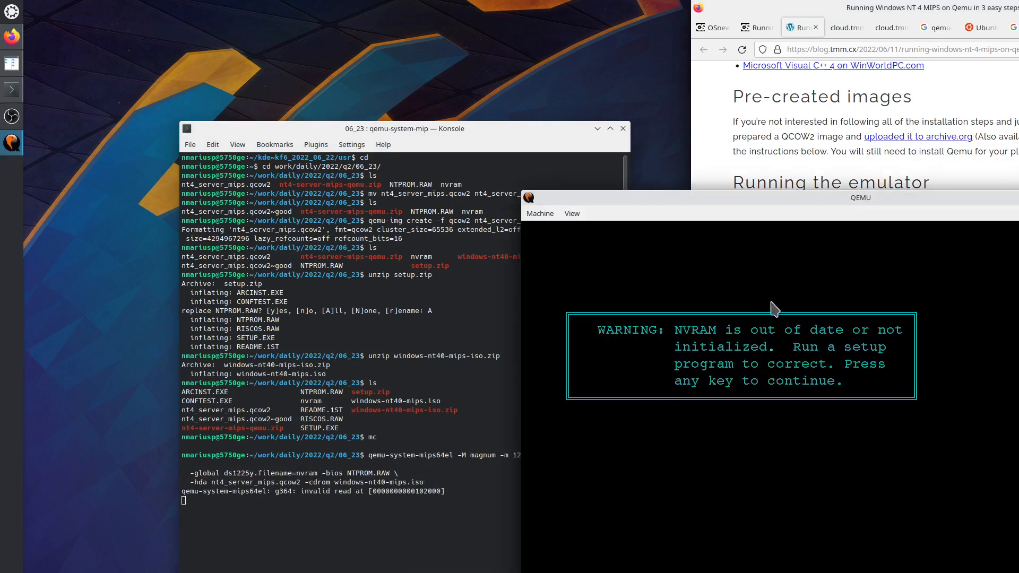
Move the emulator window aside and read the blog's sound hardware note and NVRAM warning screenshot.
left_click_drag(704, 201, 204, 99)
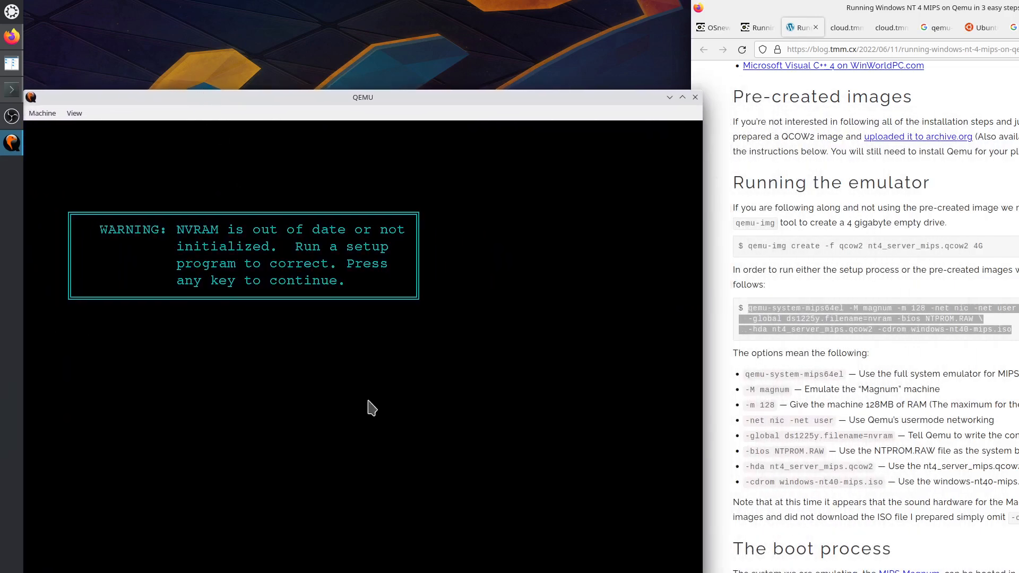
left_click(908, 429)
scroll(884, 431, "down", 3)
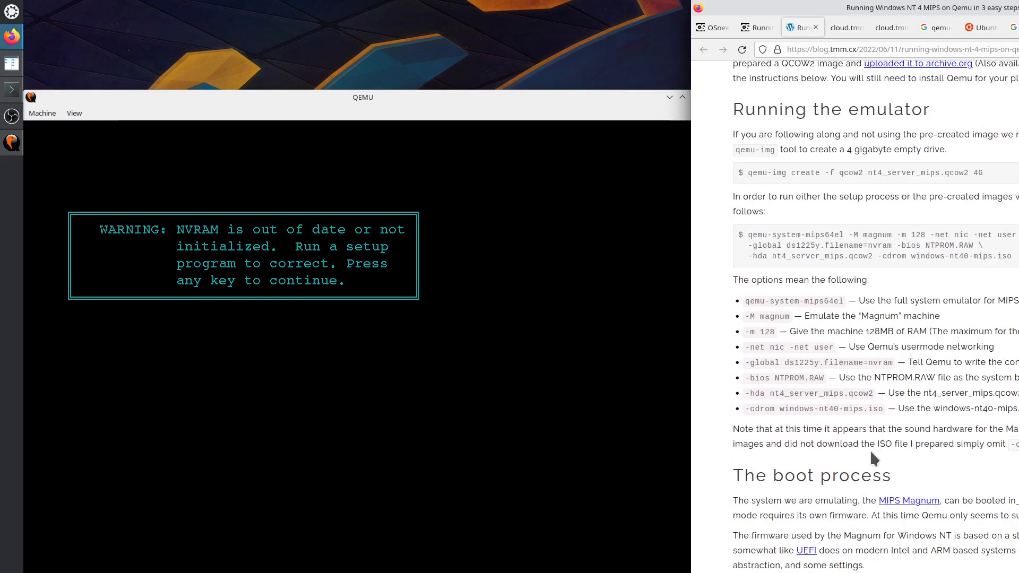
left_click_drag(971, 446, 907, 429)
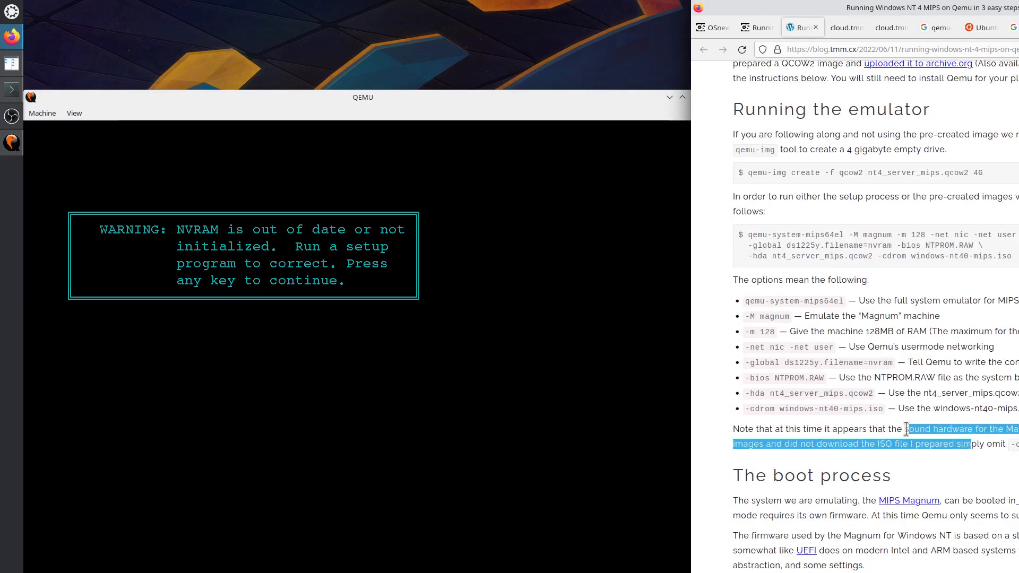
scroll(849, 458, "down", 6)
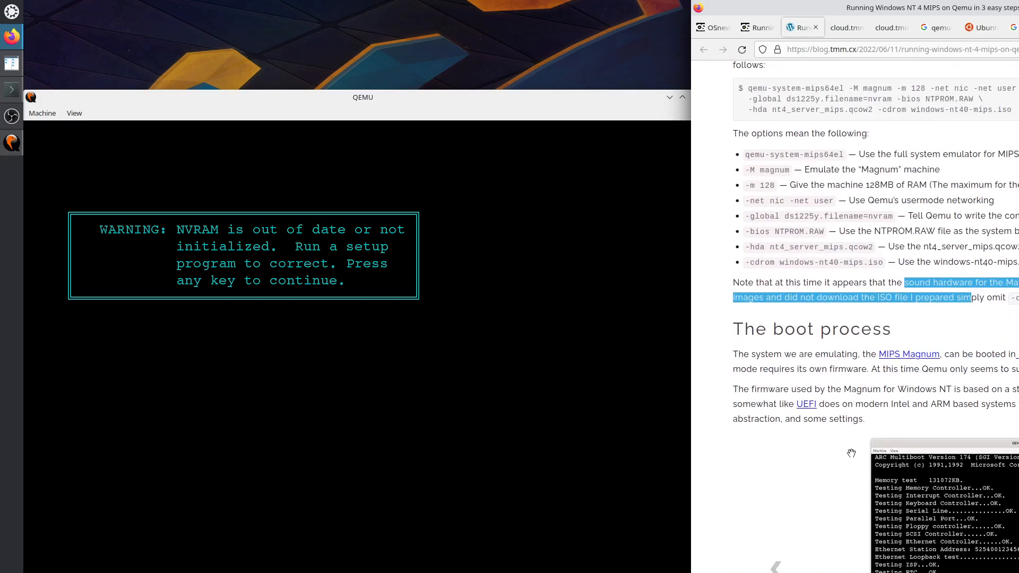
scroll(830, 391, "down", 3)
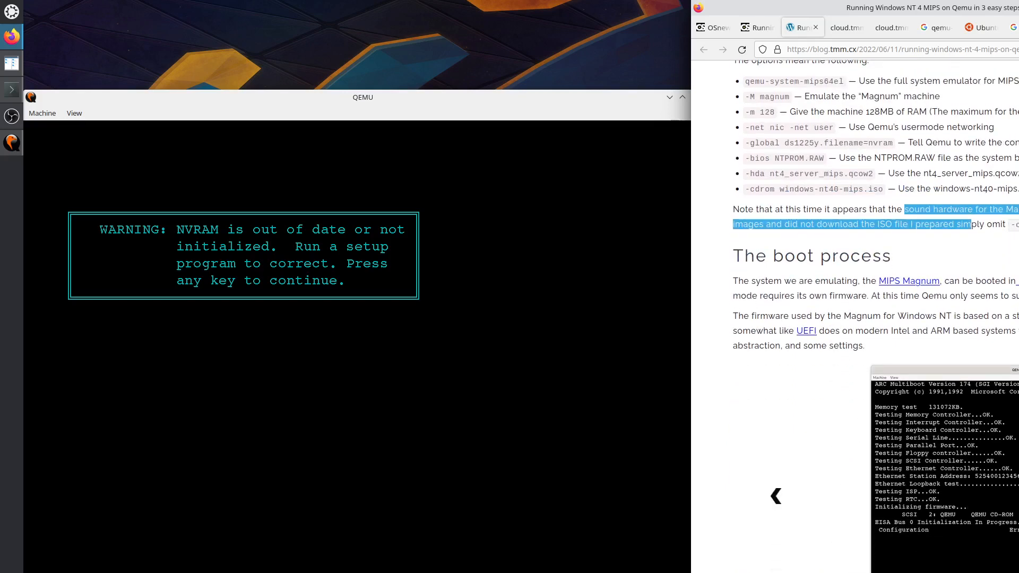
left_click(776, 496)
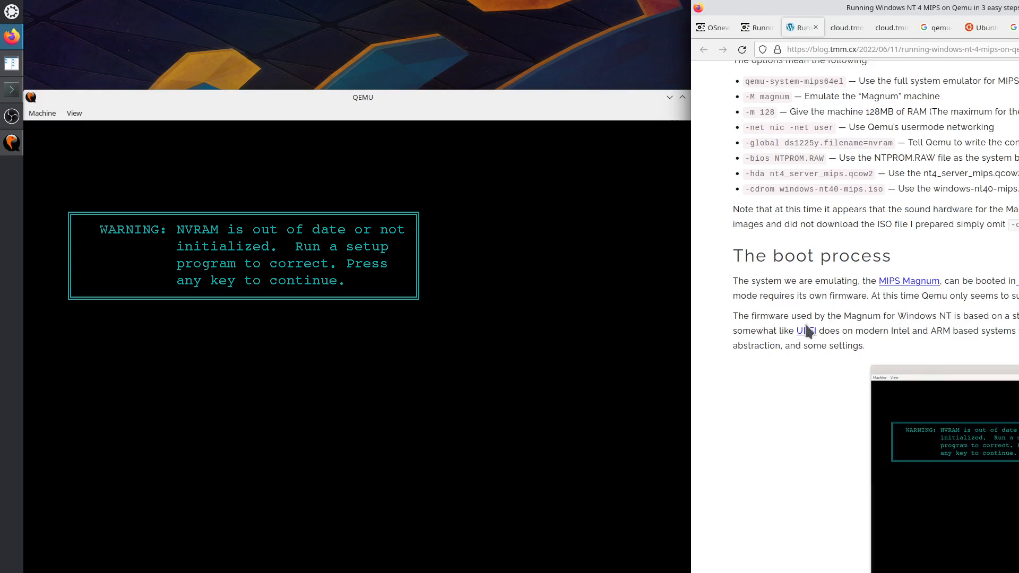
Read the paragraph about the first boot option, then give the QEMU window input focus.
scroll(766, 336, "down", 3)
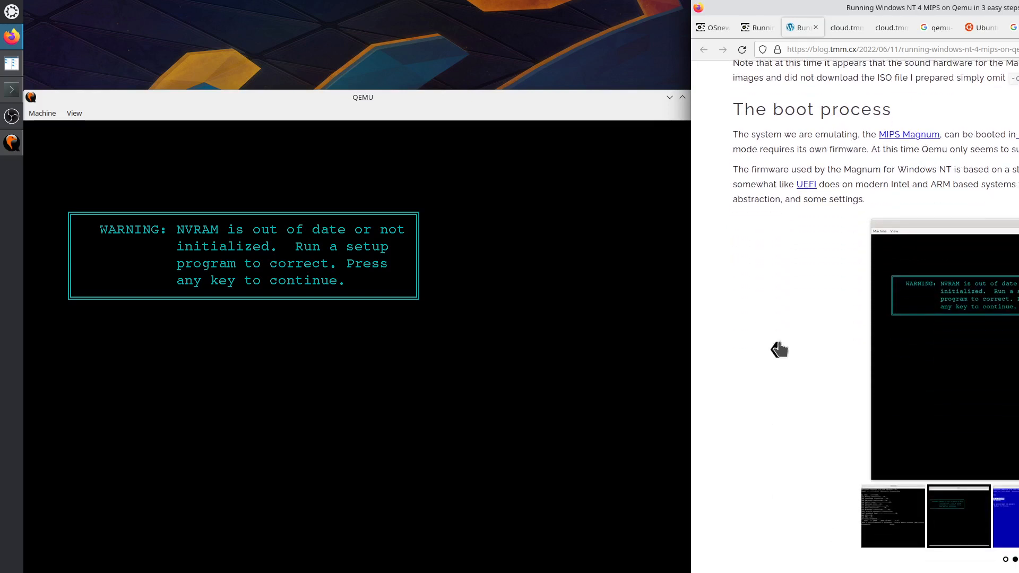
scroll(851, 549, "down", 3)
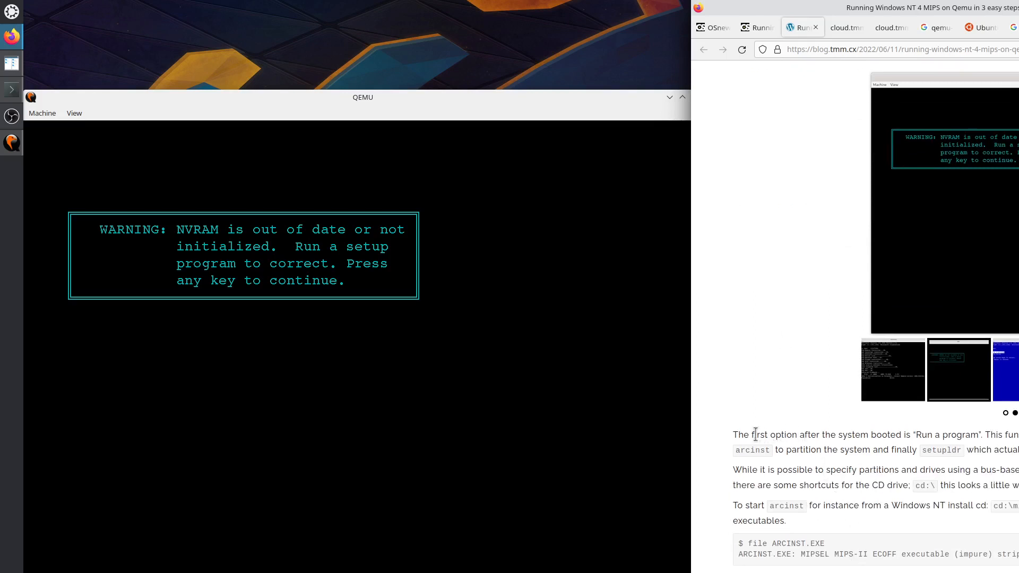
left_click_drag(737, 434, 1018, 449)
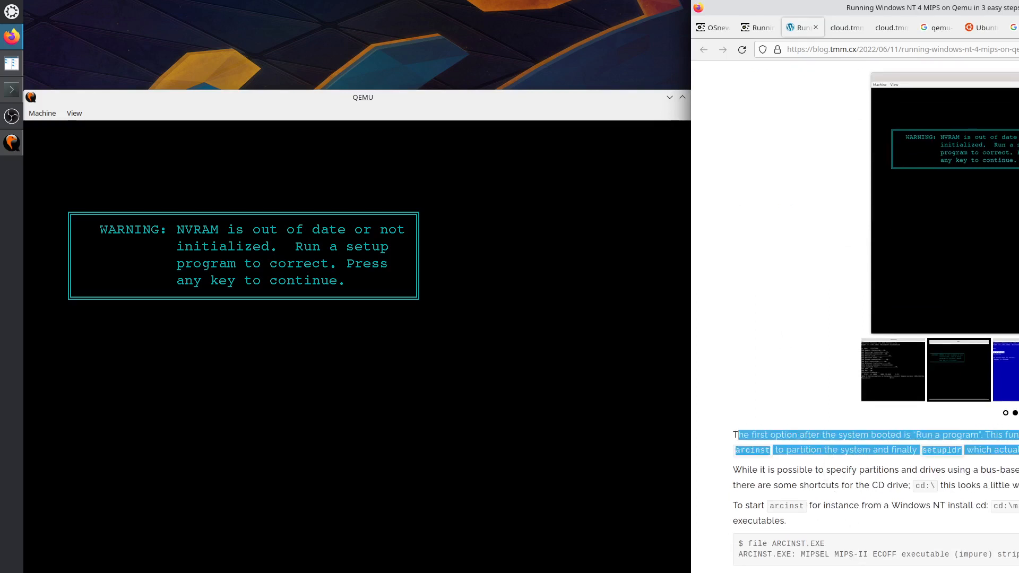
left_click(874, 473)
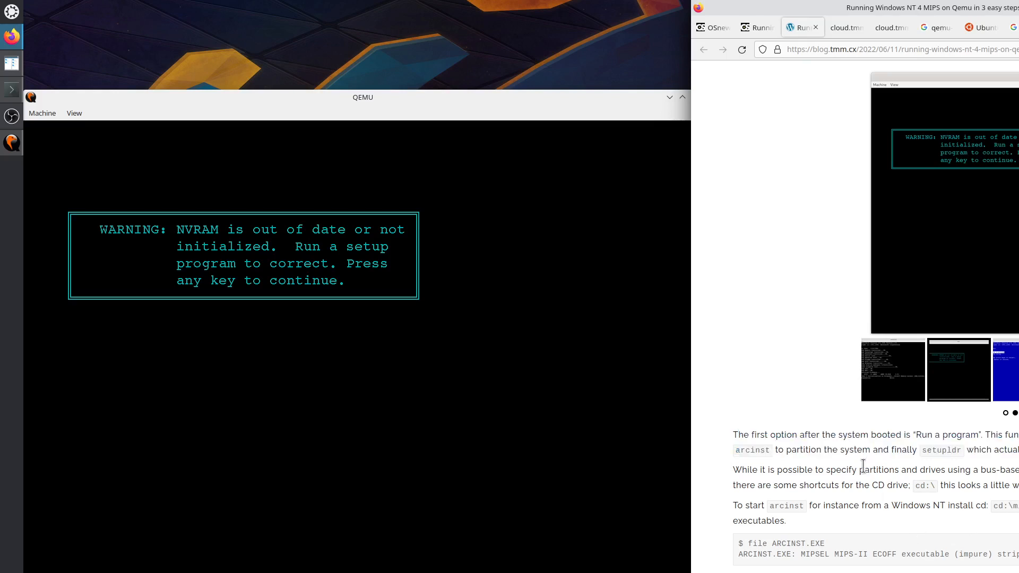
left_click(484, 327)
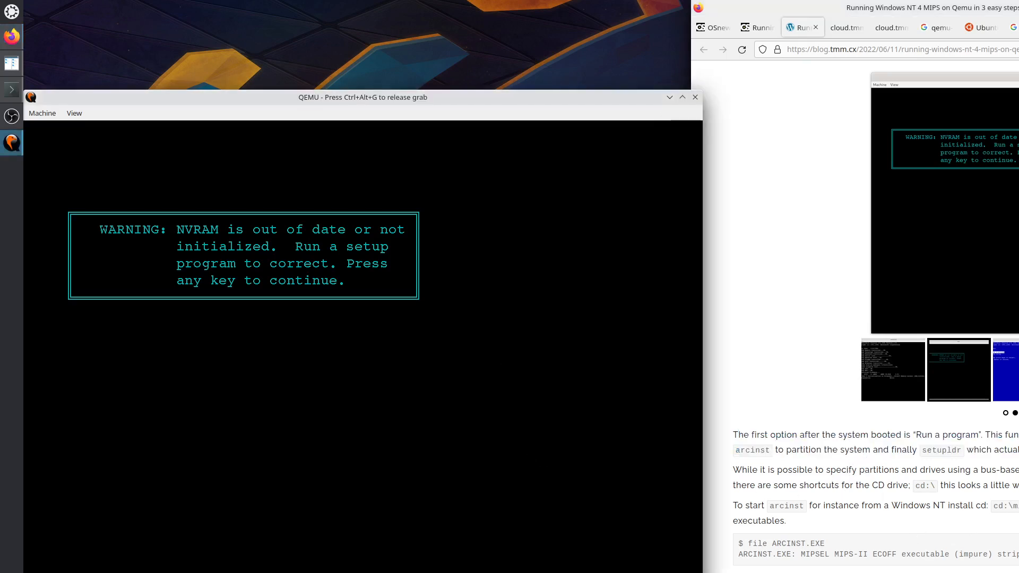
Dismiss the NVRAM warning to reach the Actions menu and check the blog's cd:\ tip.
key("Return")
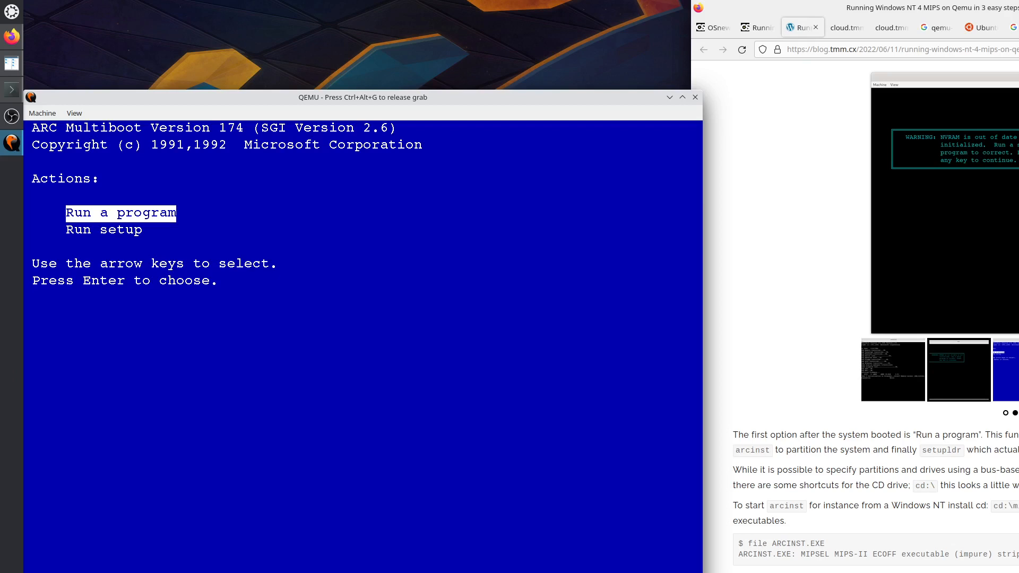
key("ctrl+alt+g")
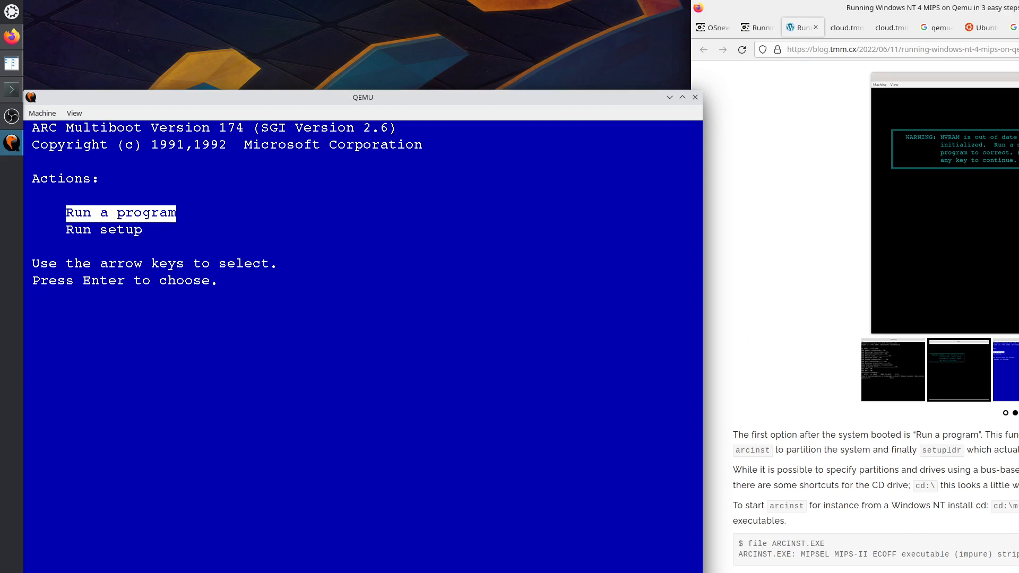
left_click(746, 343)
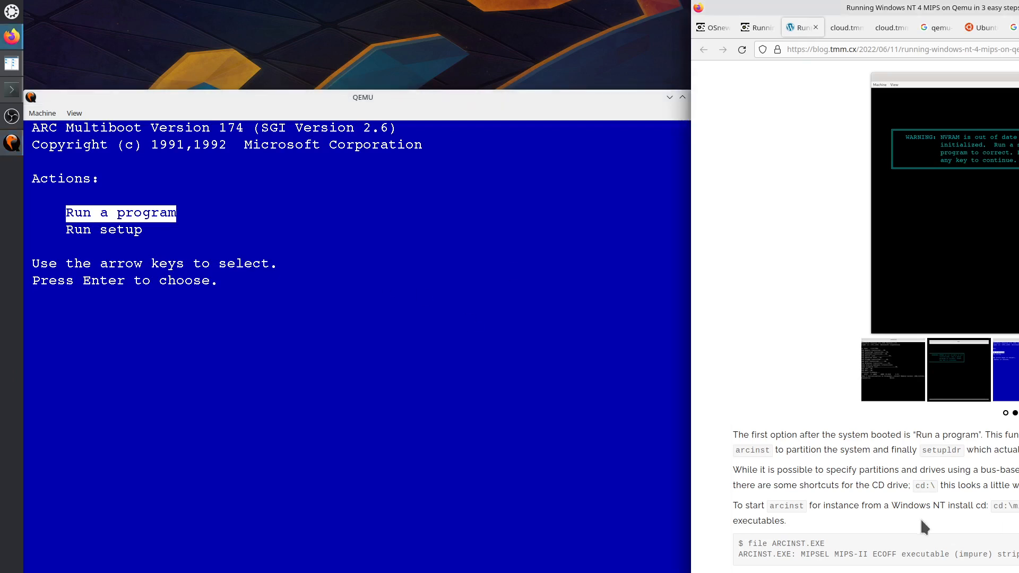
left_click_drag(915, 485, 935, 486)
left_click(293, 335)
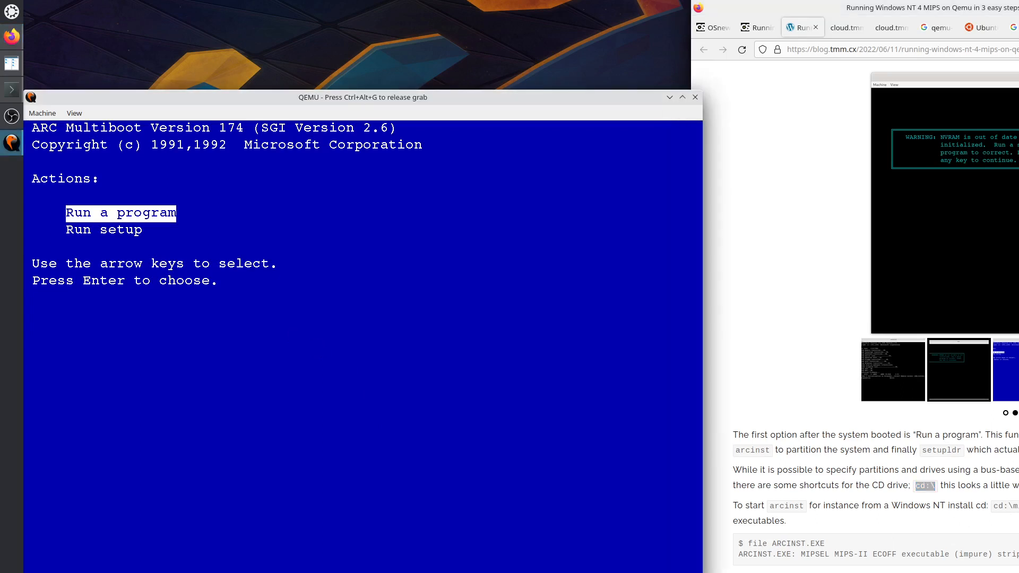
Choose Run a program and enter cd:\mips\arcinst as the program to run.
key("Return")
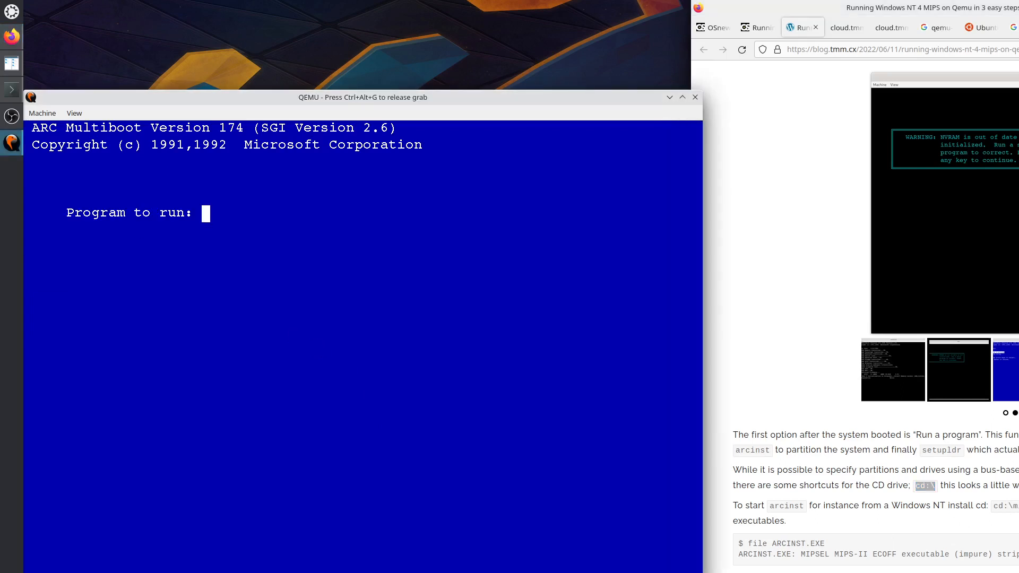
type("cd:\\mips\\")
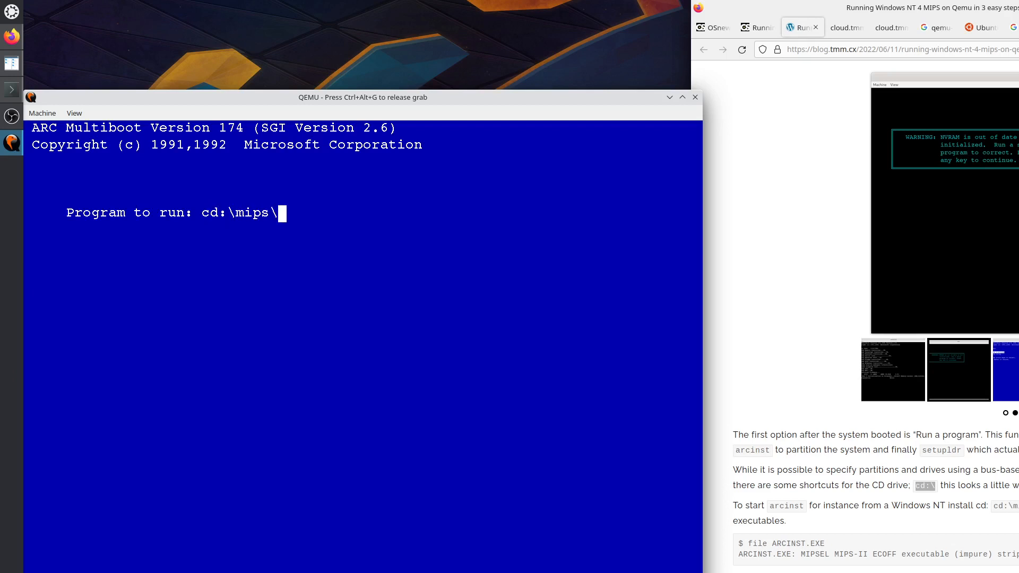
type("arcinst")
key("Return")
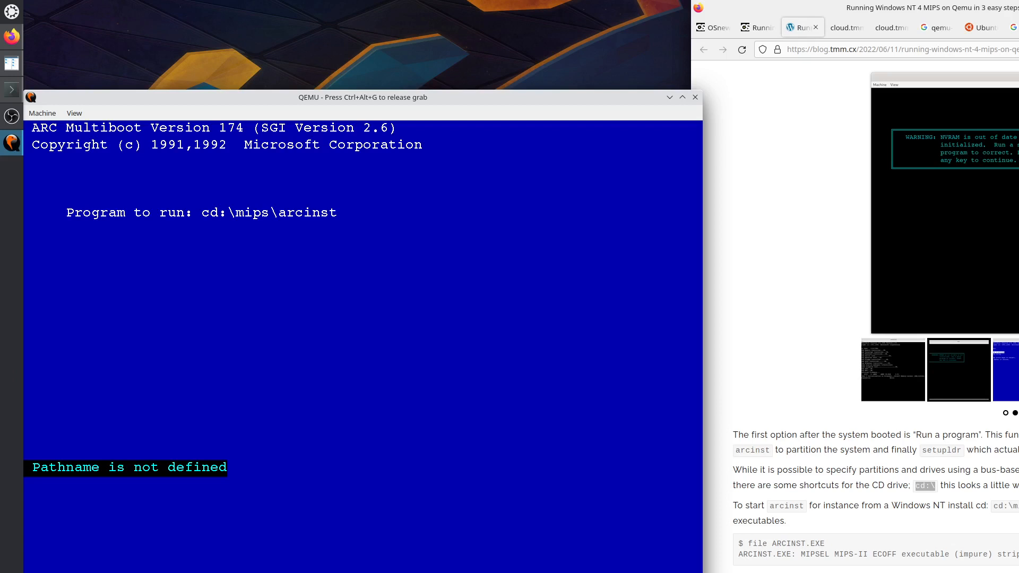
Release the mouse grab, check QEMU's Machine menu, and switch to the Konsole log.
key("ctrl+alt+g")
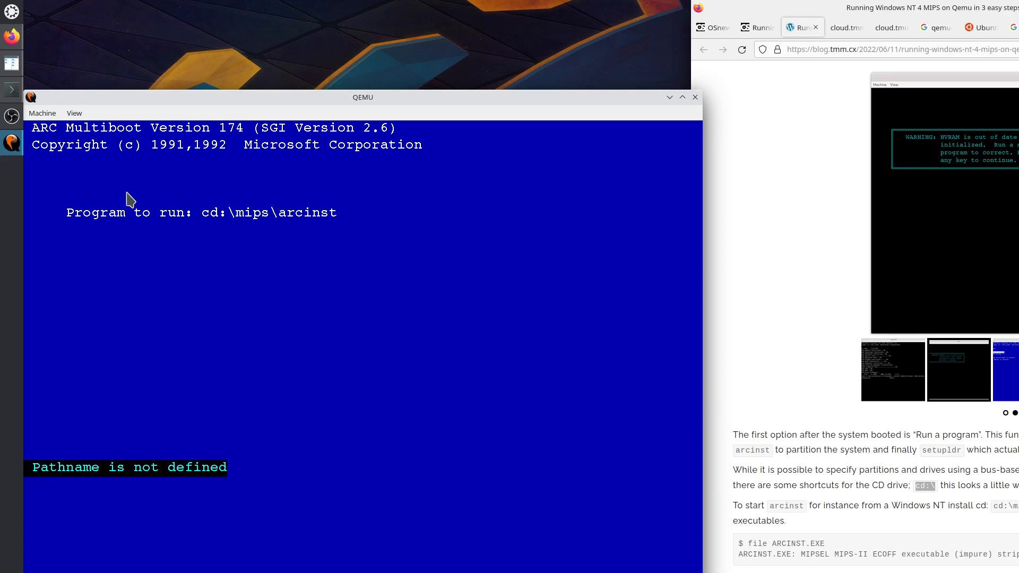
left_click(37, 114)
mouse_move(75, 115)
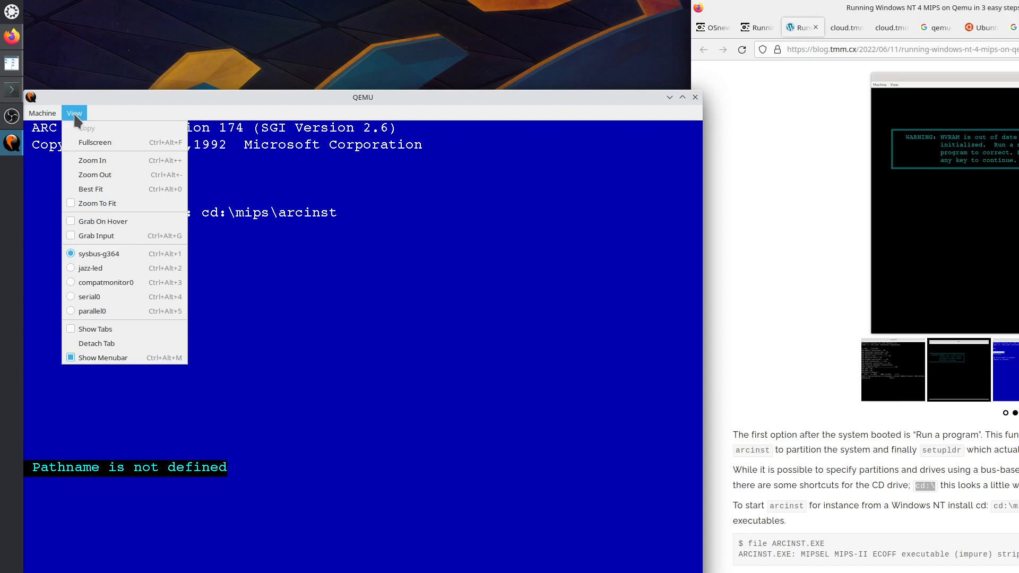
left_click(13, 89)
left_click(18, 96)
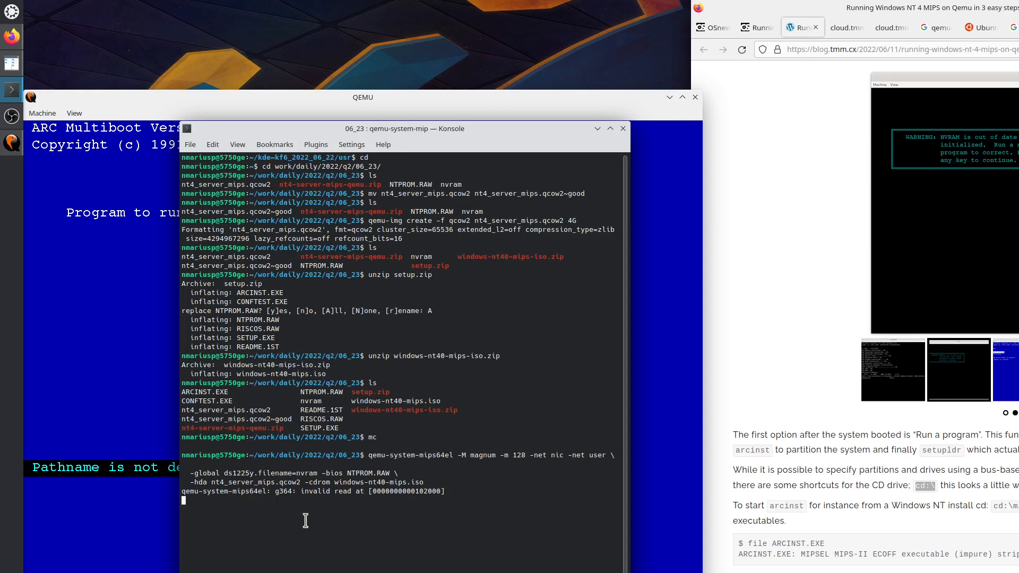
Dismiss the error in QEMU and peek at the monitor console before returning to the guest.
left_click(96, 303)
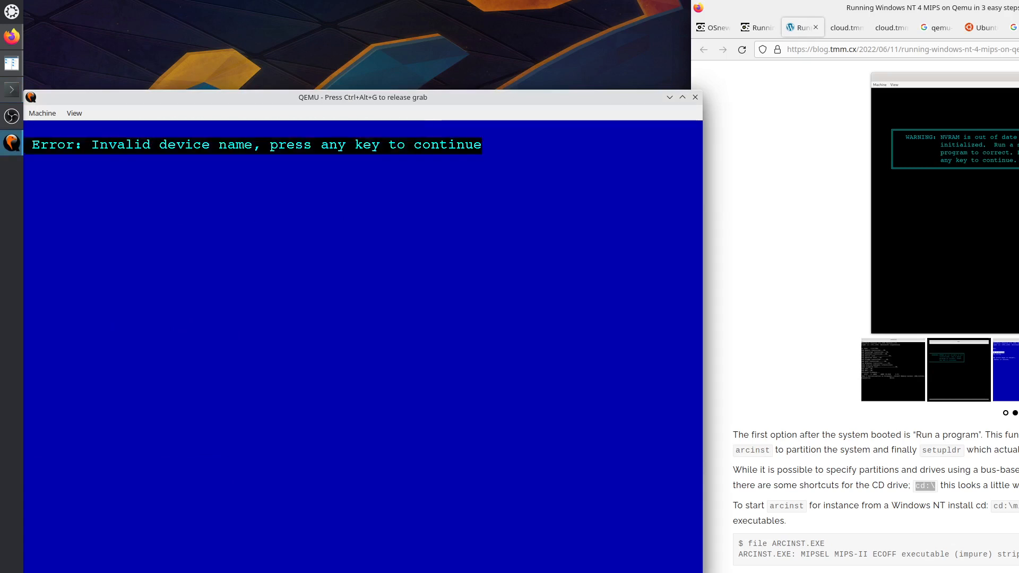
key("Return")
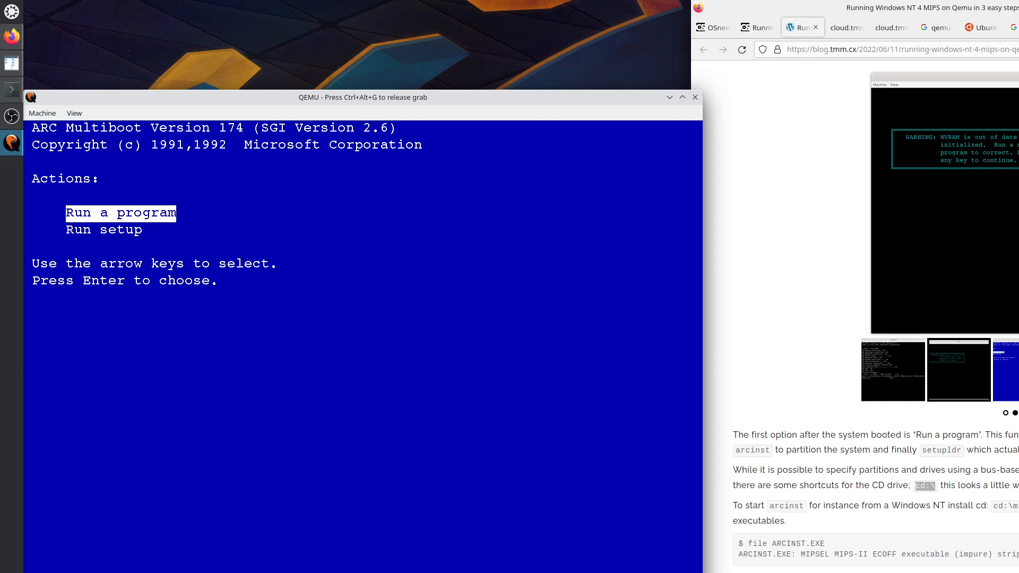
key("ctrl+alt+2")
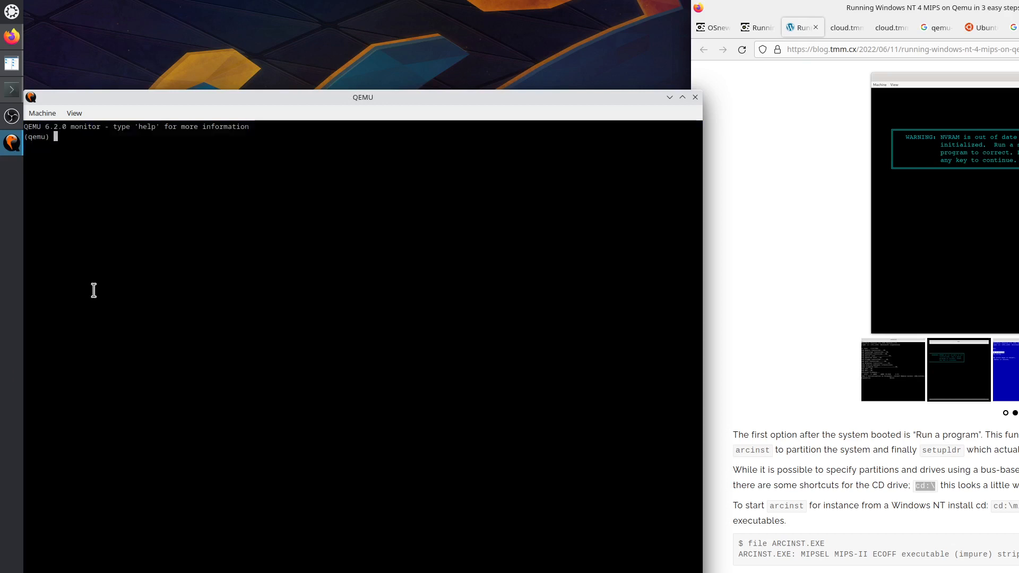
key("ctrl+alt+1")
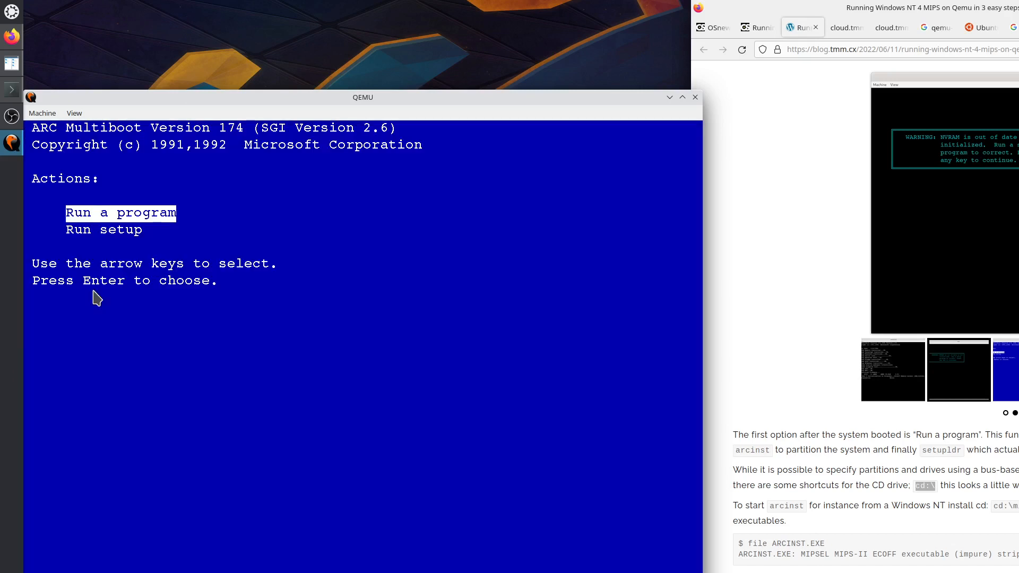
Try running cd:\ as the program, then dismiss the resulting errors.
key("Return")
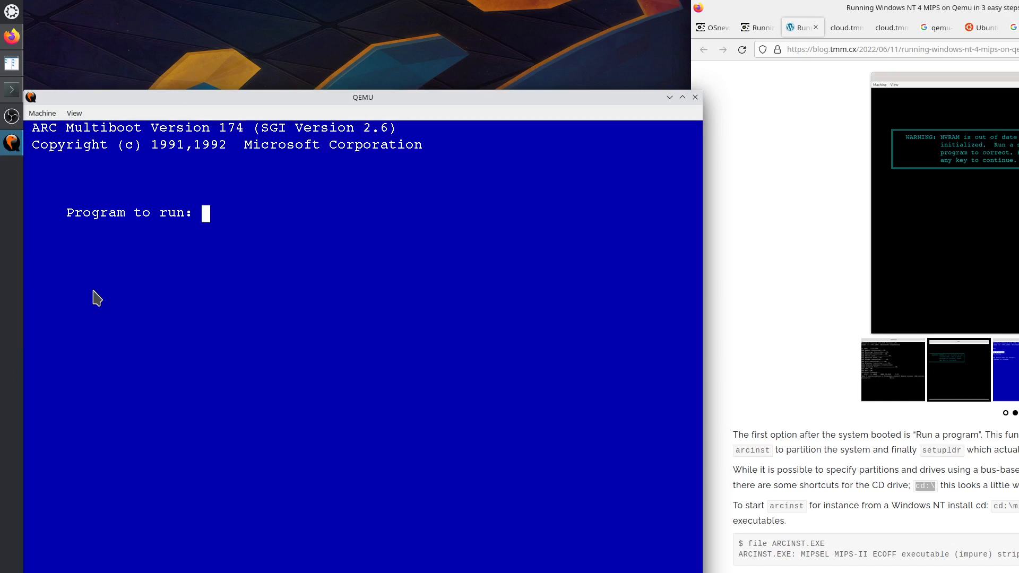
type("cd:\\")
key("Return")
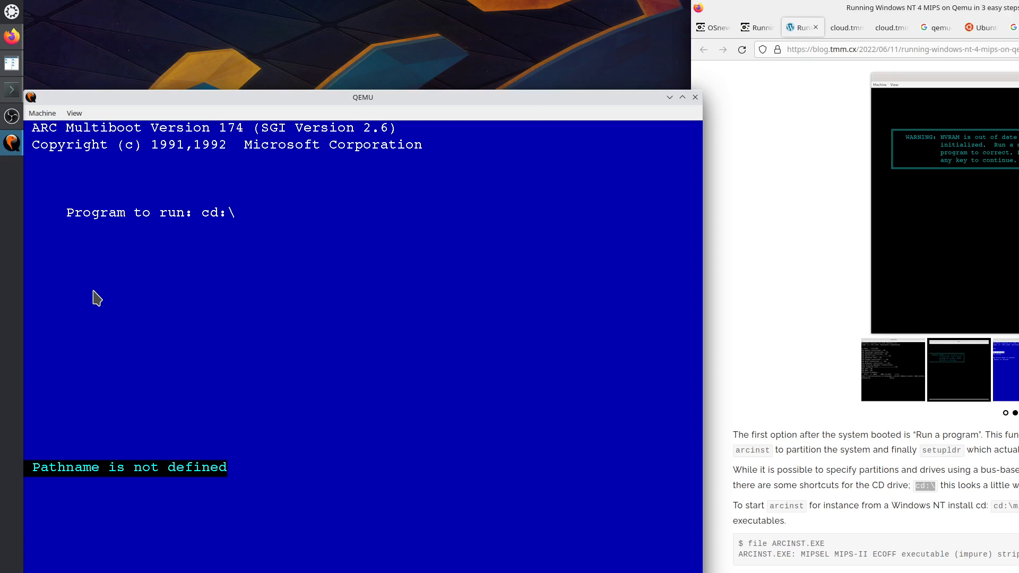
key("Return")
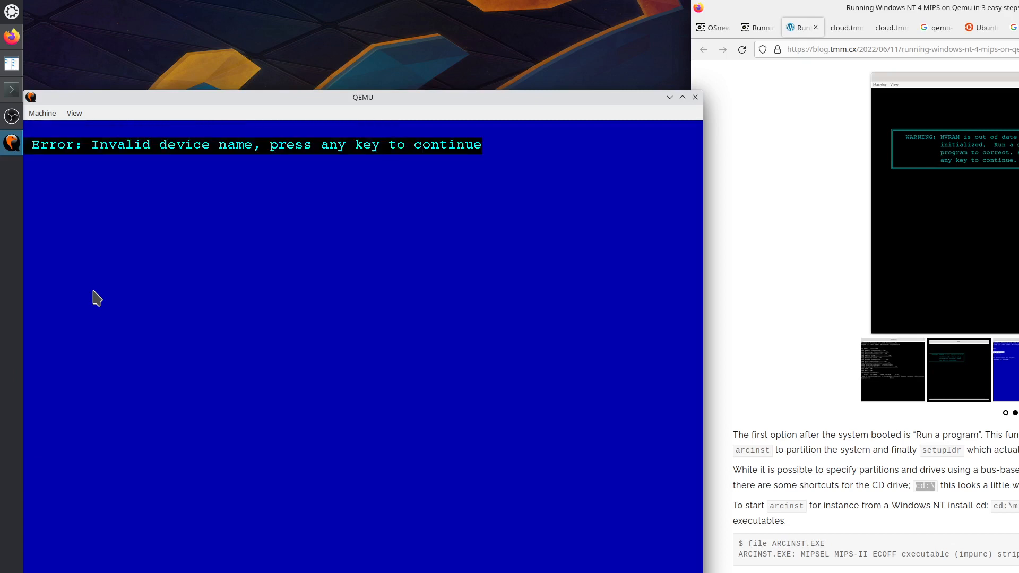
key("Return")
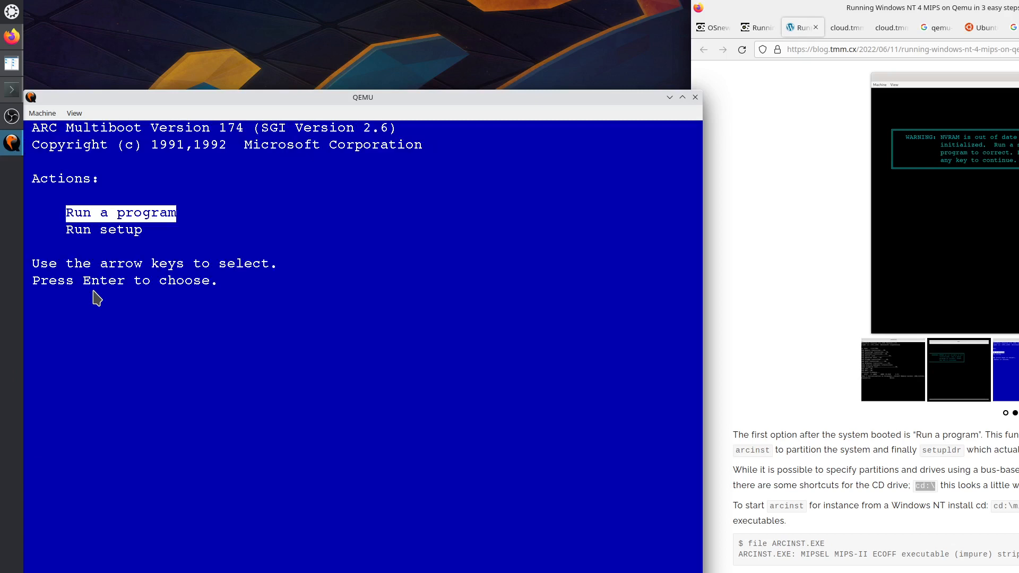
Run scsi()disk(0)rdisk()partition(1)\mips\arcinst and dismiss the boot record signature error.
key("Return")
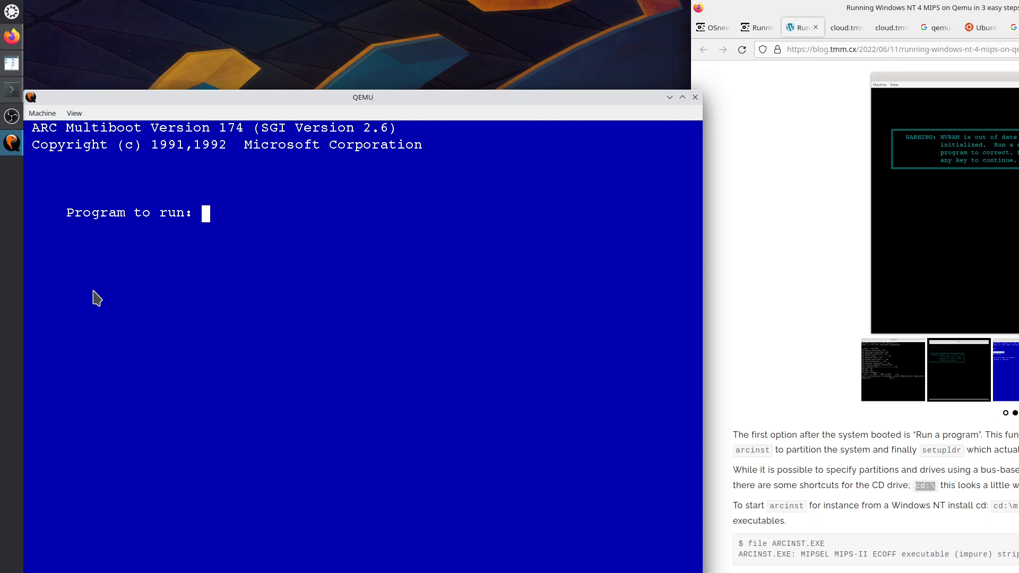
type("scsi()disk")
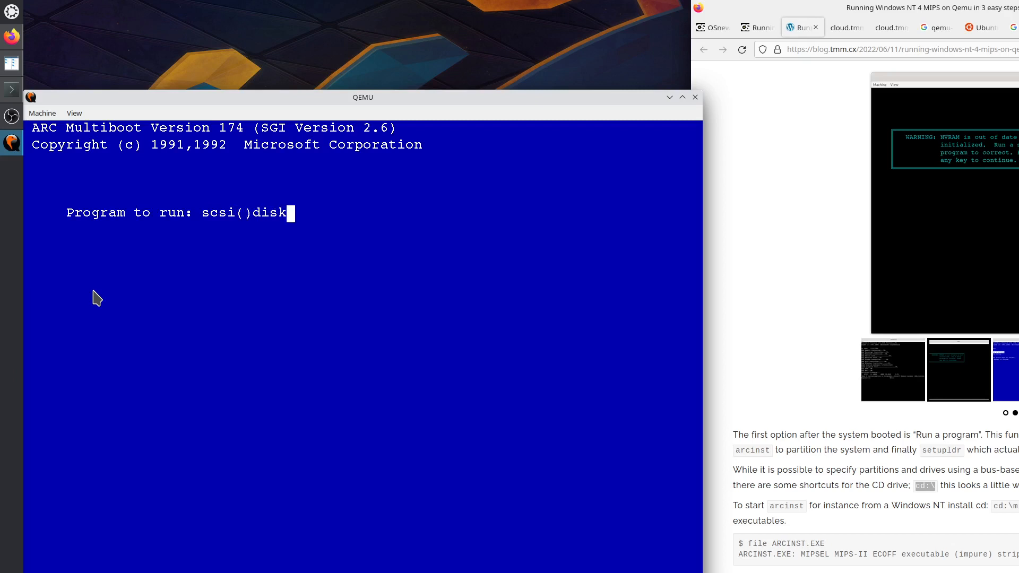
type("(0)rdisk(")
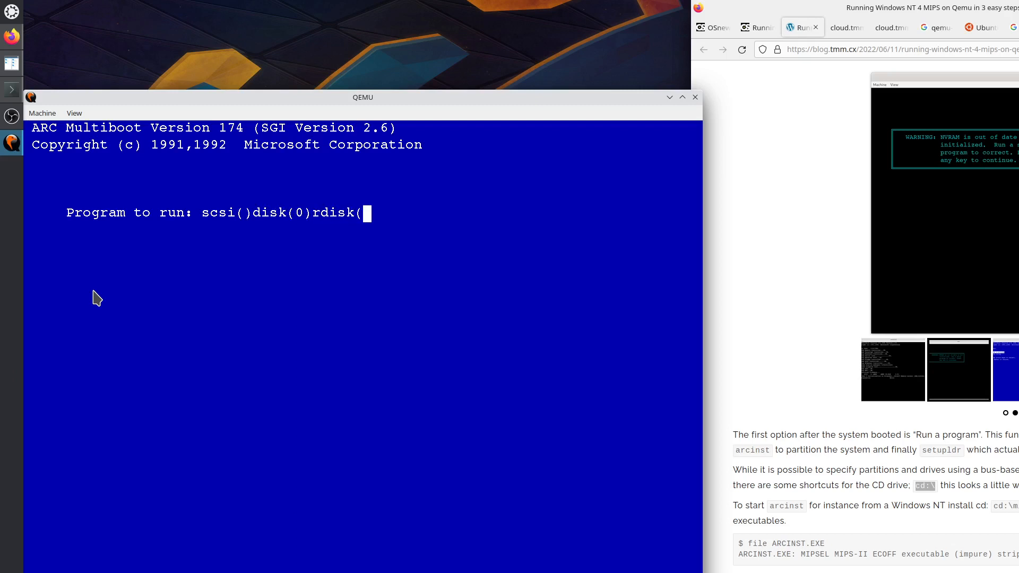
type(")partition")
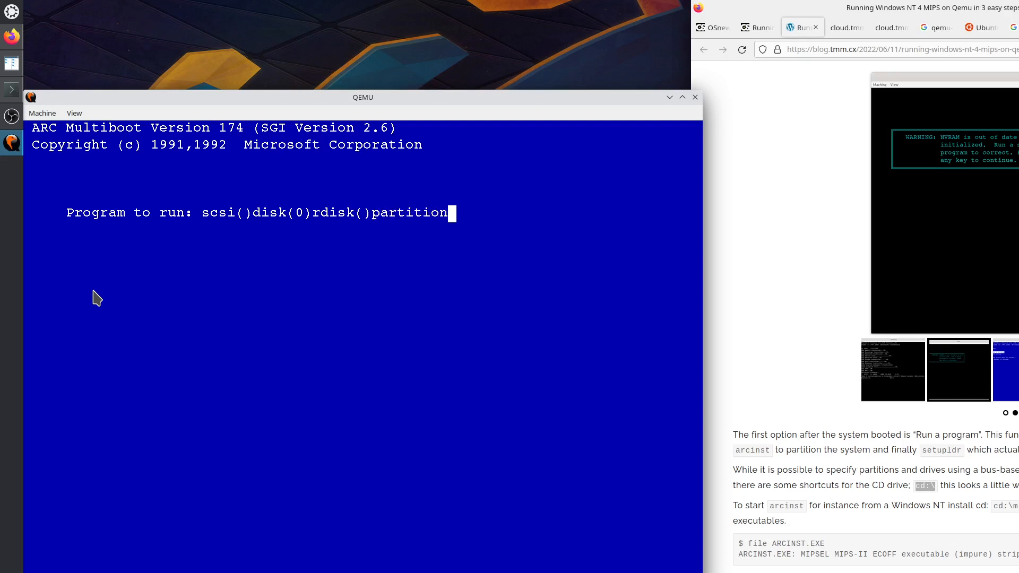
type("(1)")
type("\\mips\\")
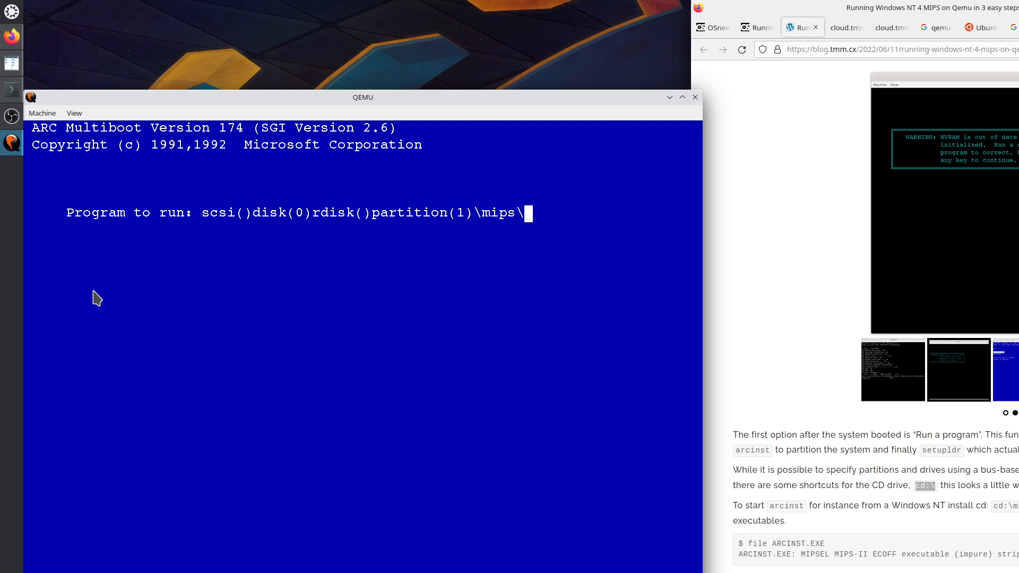
type("arcinst")
key("Return")
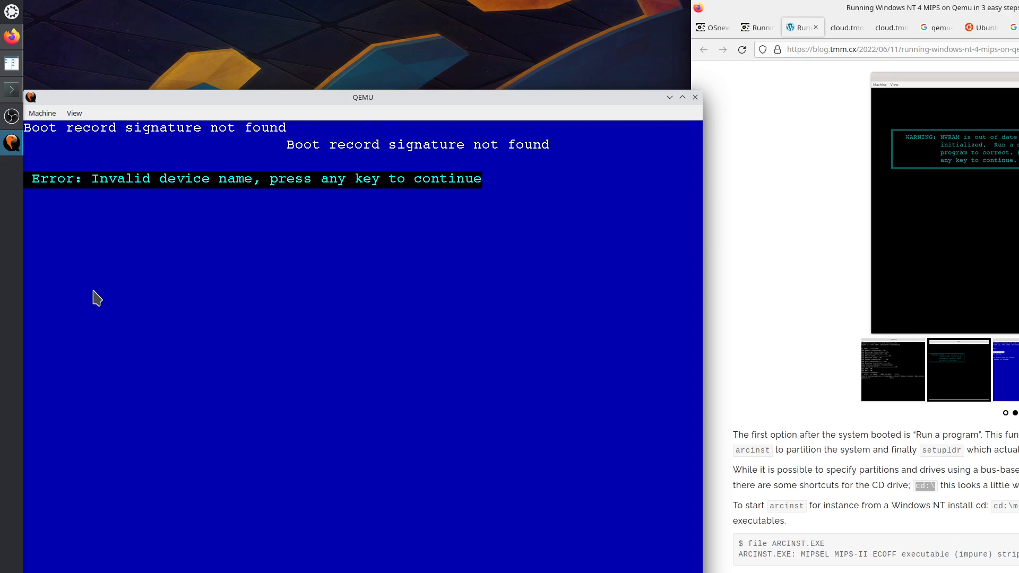
key("Return")
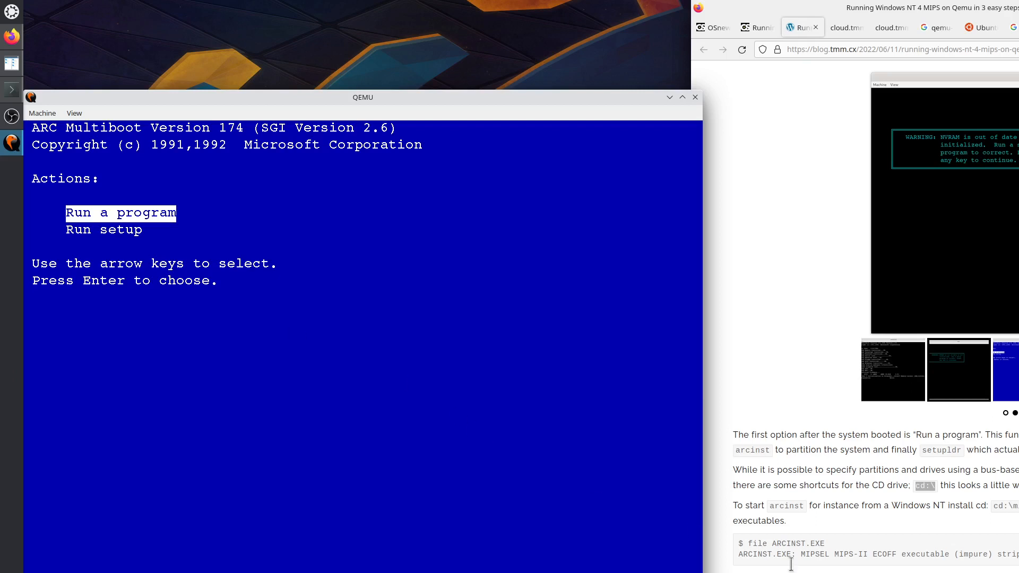
Scroll through the blog's partitioning instructions, then click back into the QEMU window.
left_click(904, 566)
scroll(905, 568, "down", 2)
scroll(905, 567, "down", 1)
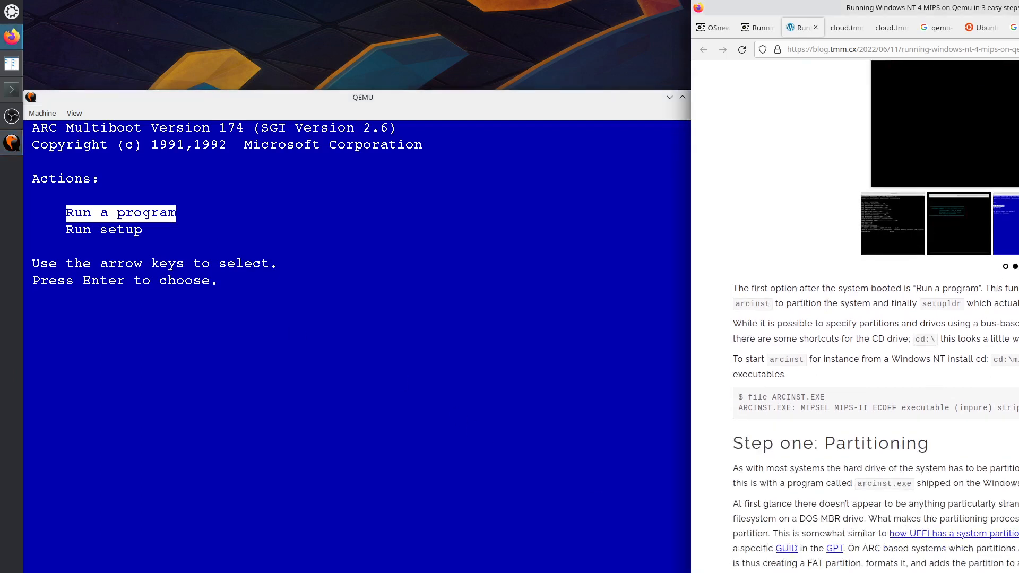
scroll(875, 319, "down", 5)
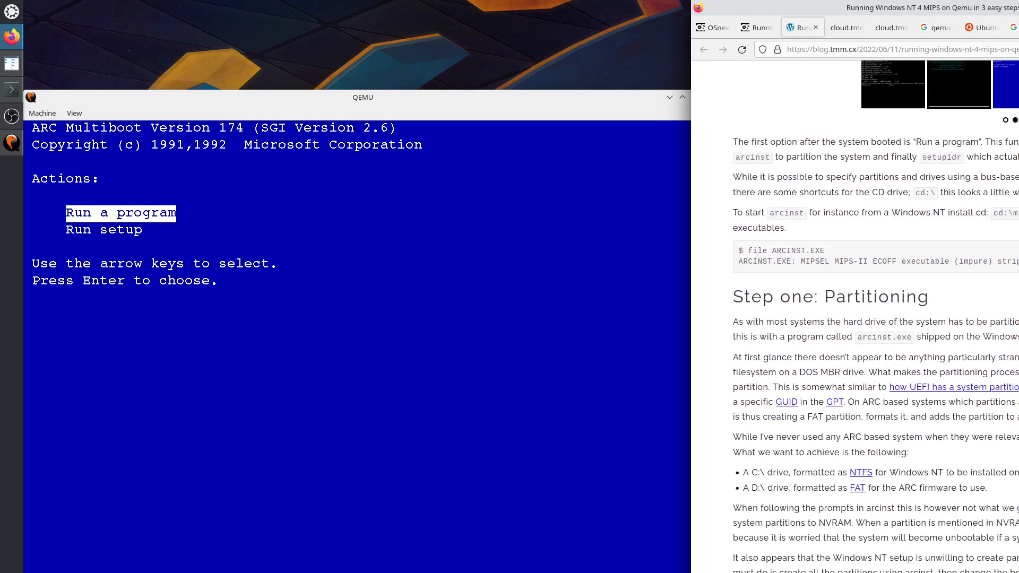
scroll(875, 319, "down", 7)
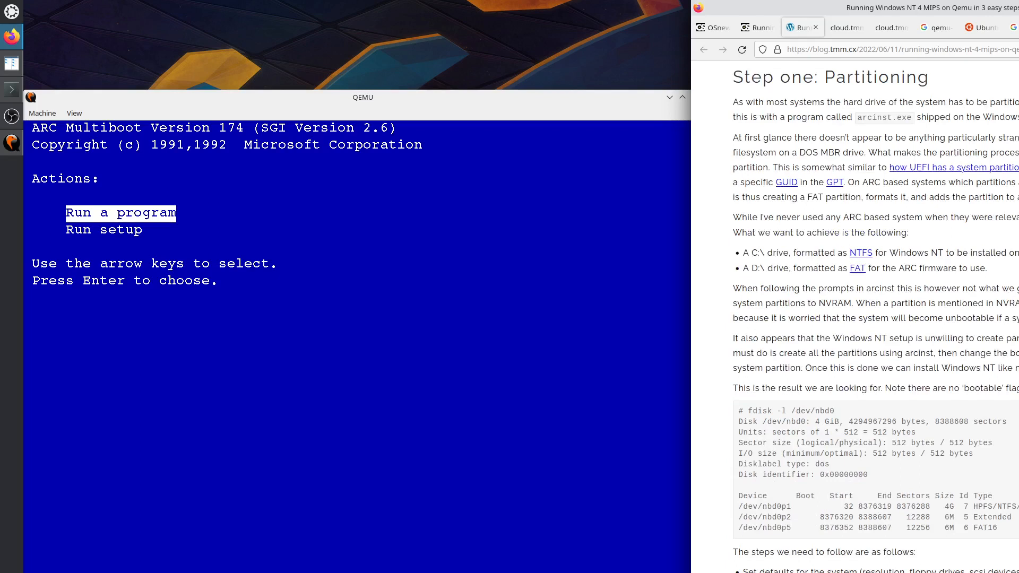
scroll(875, 319, "down", 3)
scroll(875, 314, "up", 3)
left_click(503, 367)
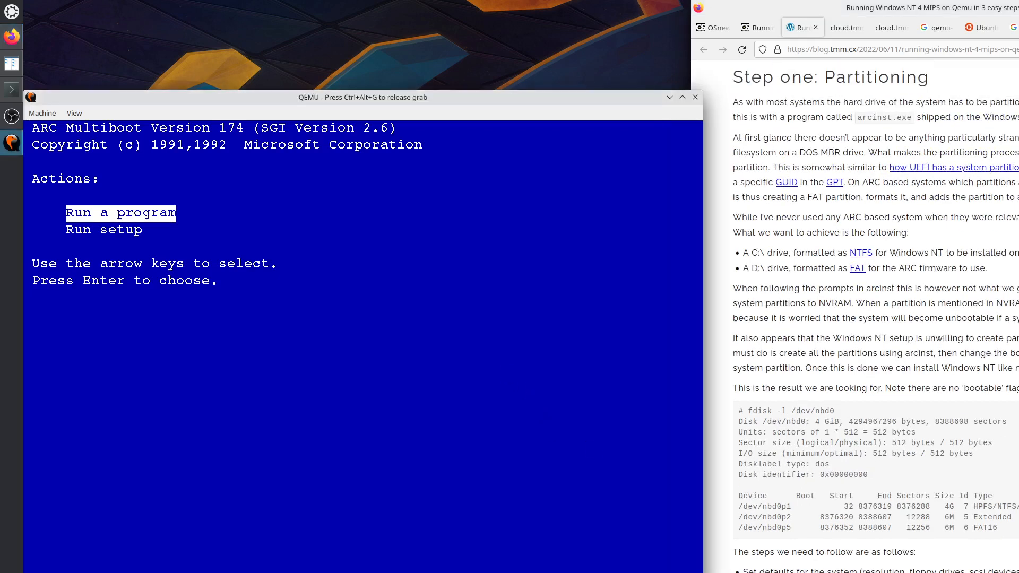
Start Run setup, compare with the guide's JAZZ Setup screenshot, and choose Initialize system.
key("Down")
key("Return")
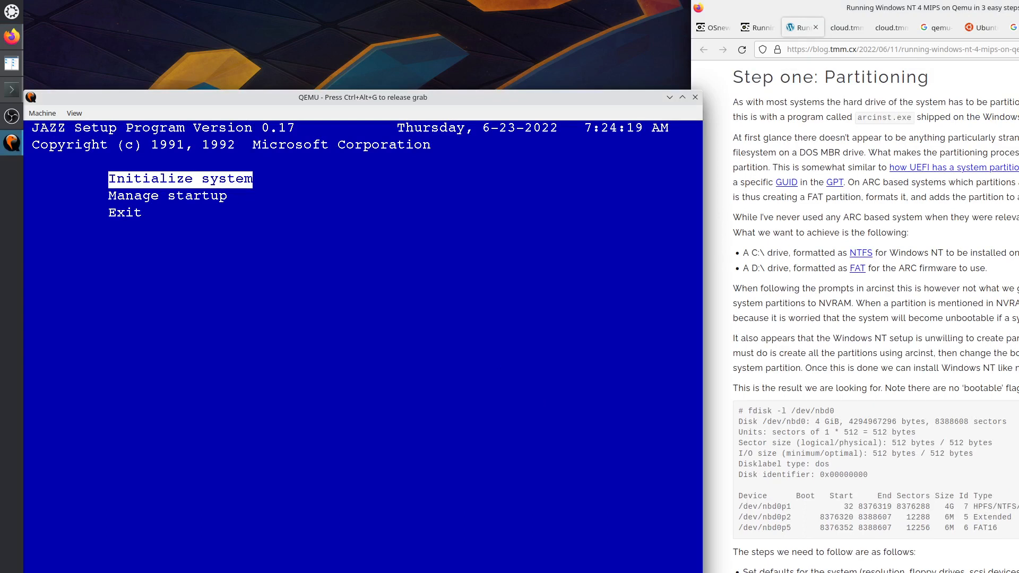
key("ctrl+alt+g")
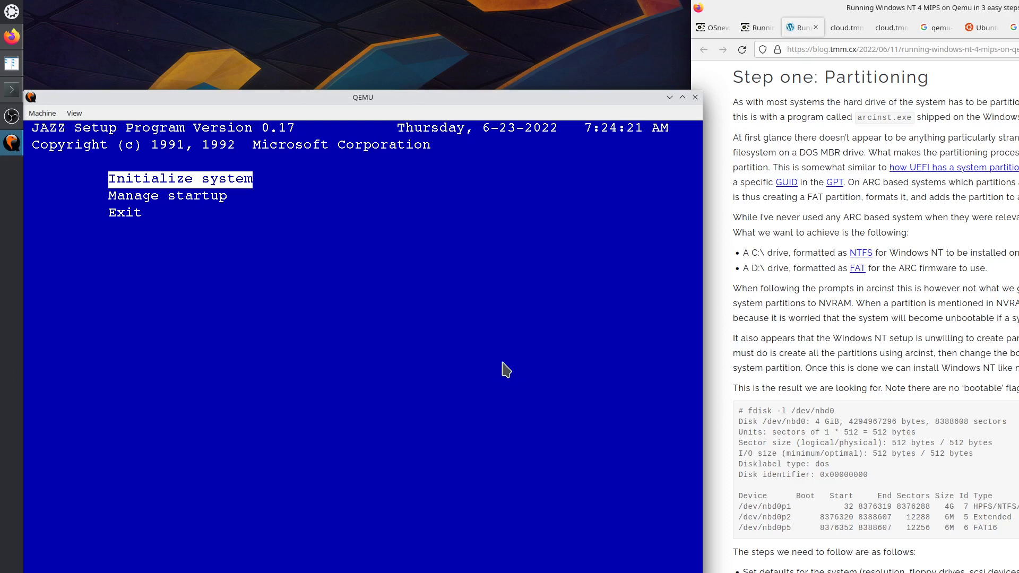
left_click(974, 447)
scroll(958, 488, "down", 5)
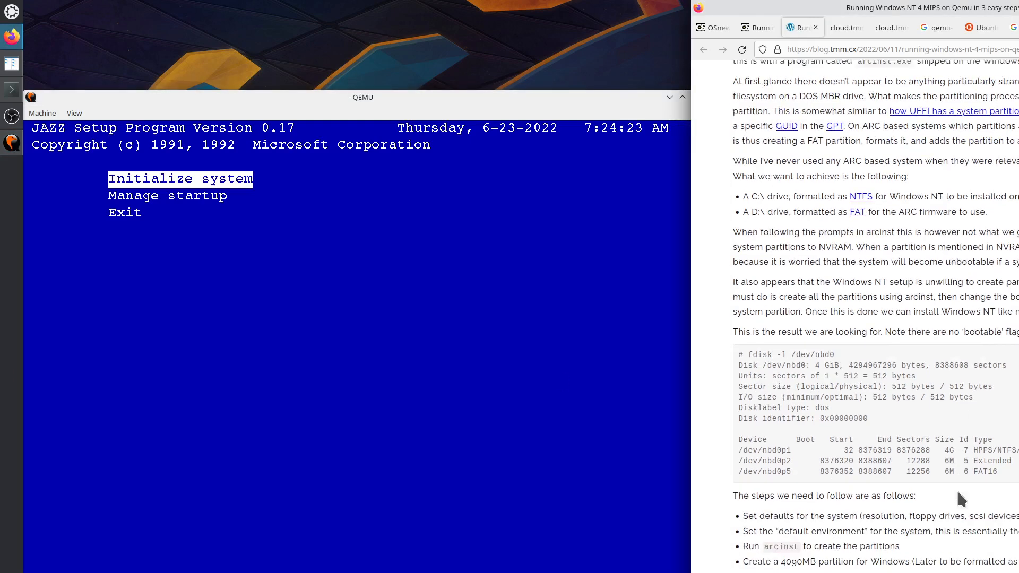
scroll(954, 501, "down", 5)
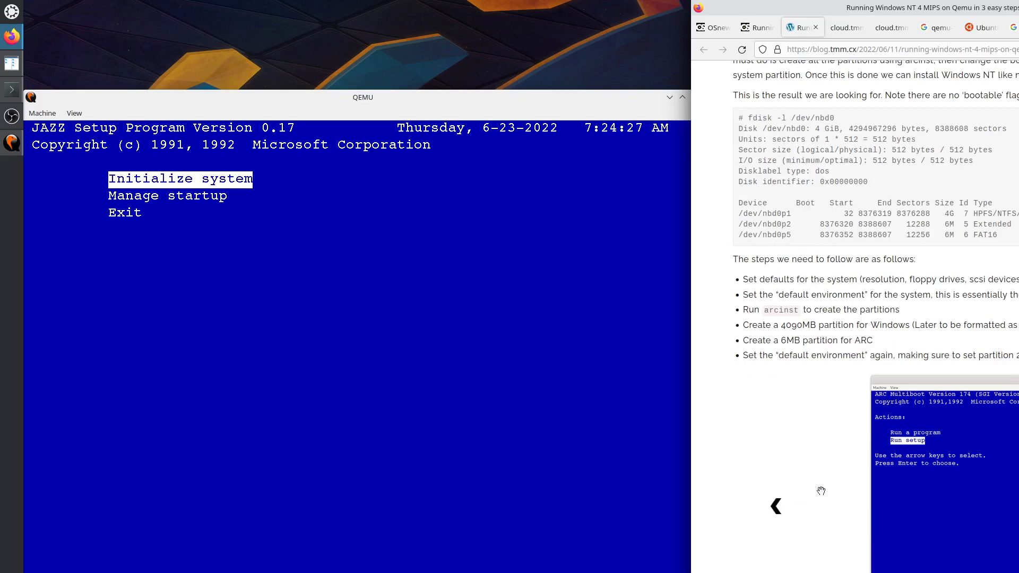
scroll(821, 491, "down", 7)
left_click(846, 464)
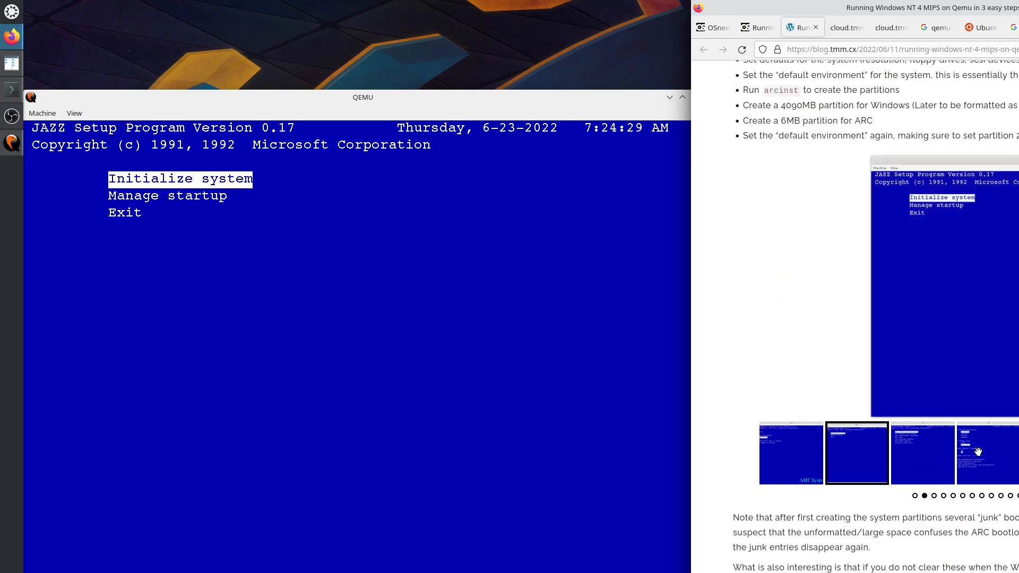
left_click(409, 288)
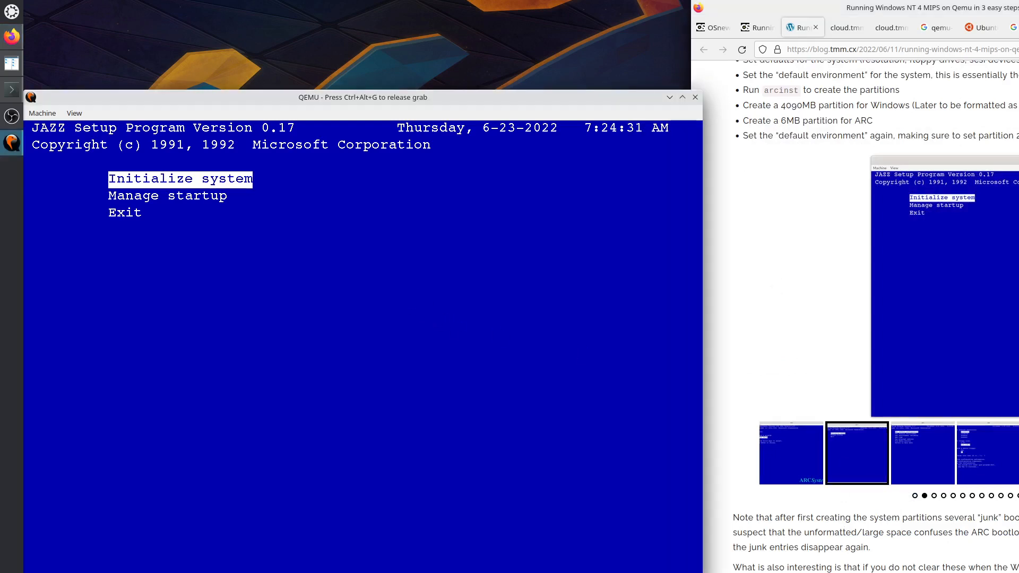
key("Return")
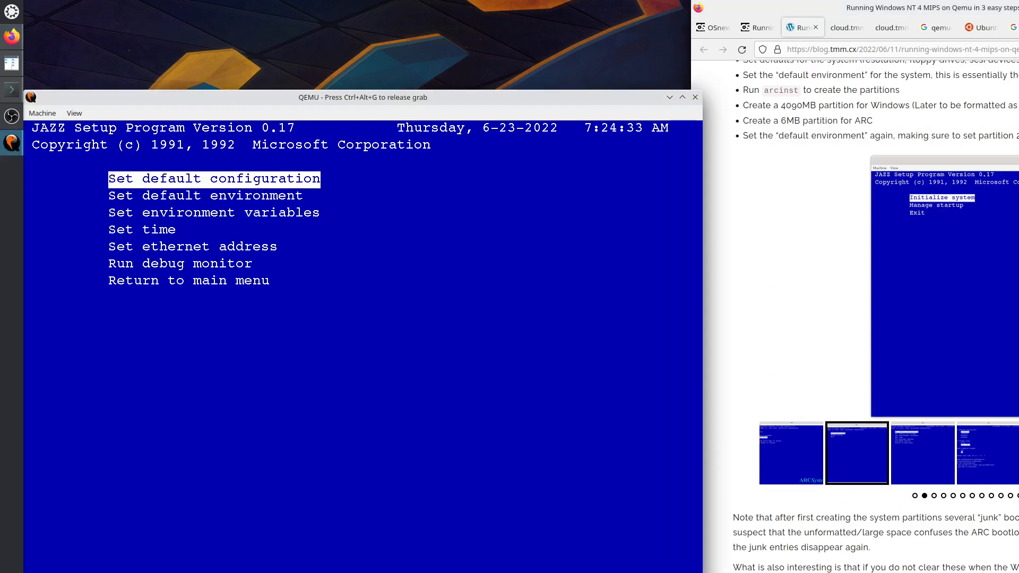
Check the guide's screenshots for the default configuration and monitor resolution.
key("ctrl+alt+g")
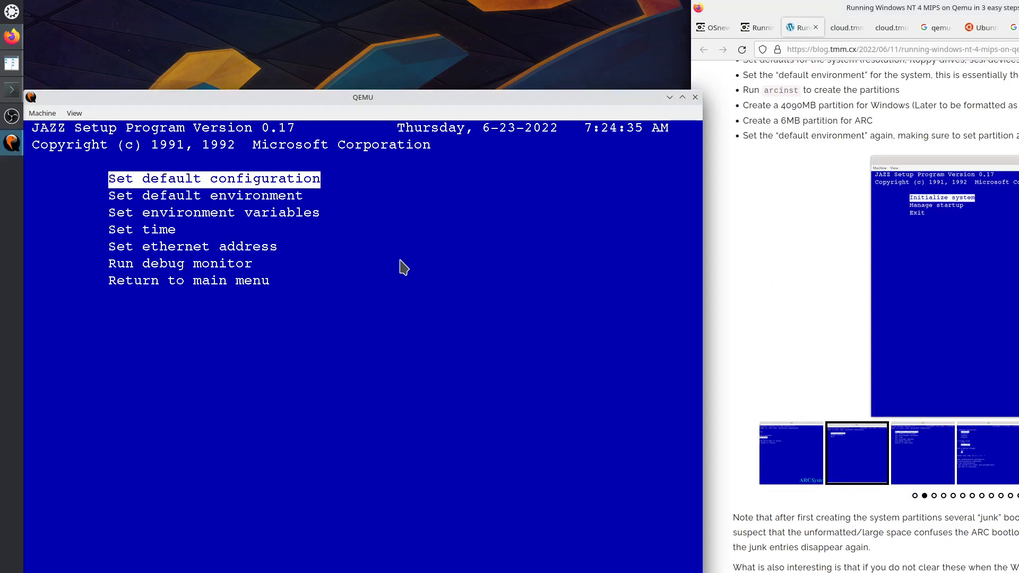
mouse_move(776, 286)
left_click(1018, 286)
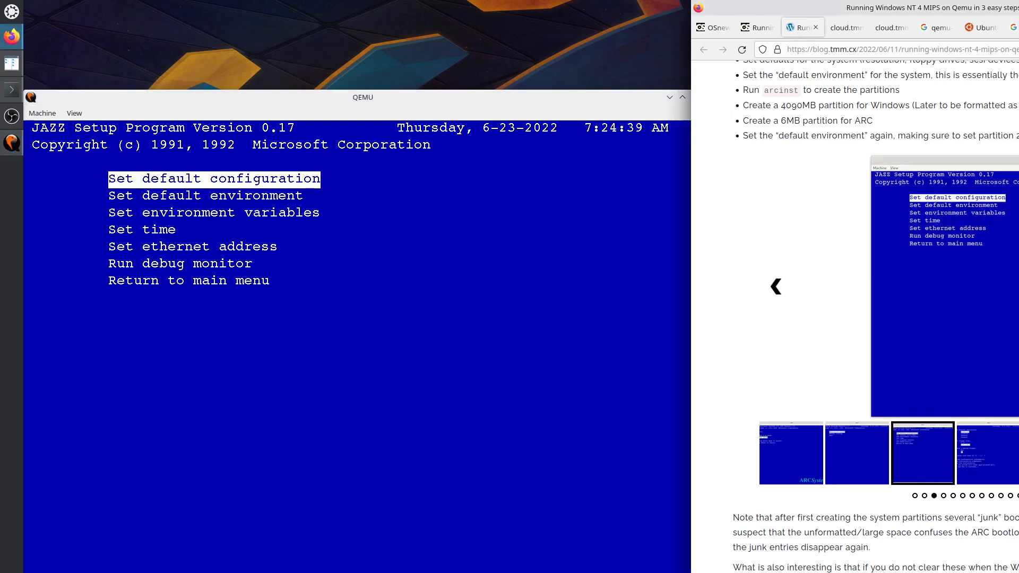
left_click(1018, 286)
Save a default configuration of 1280x1024 monitor, 3.5 1.44 M floppy and SCSI host ID 7.
left_click(432, 291)
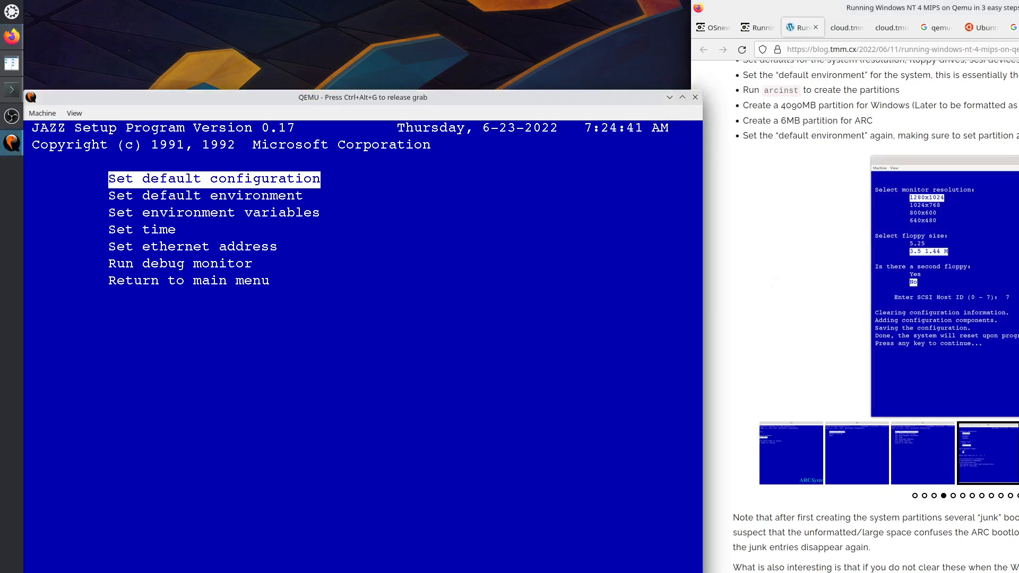
key("Return")
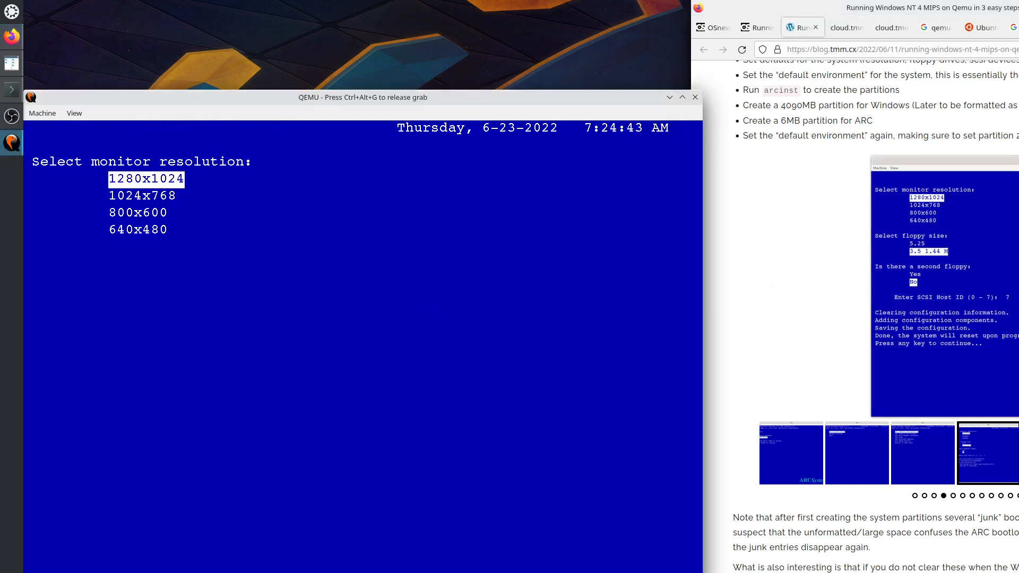
key("Return")
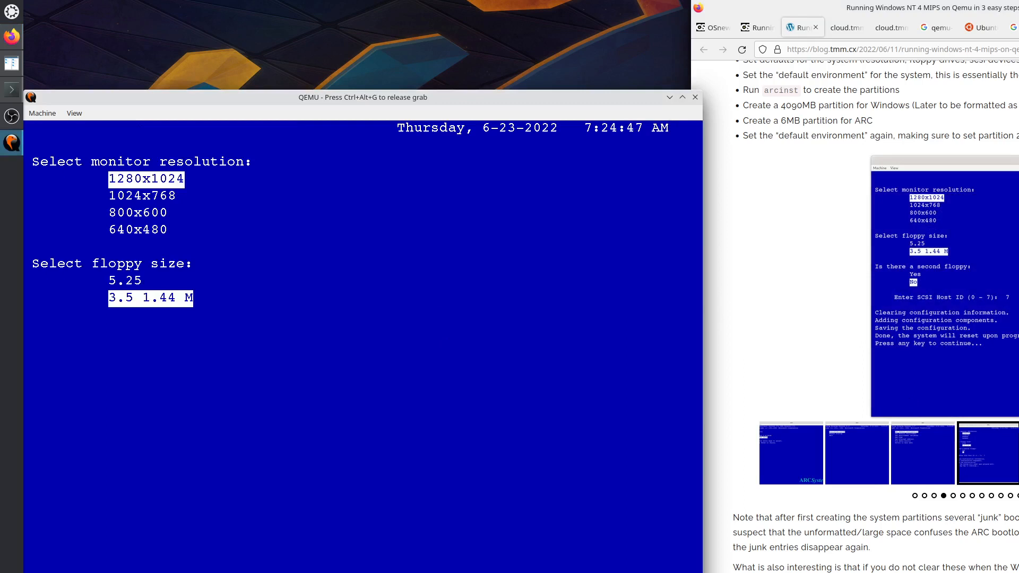
key("Return")
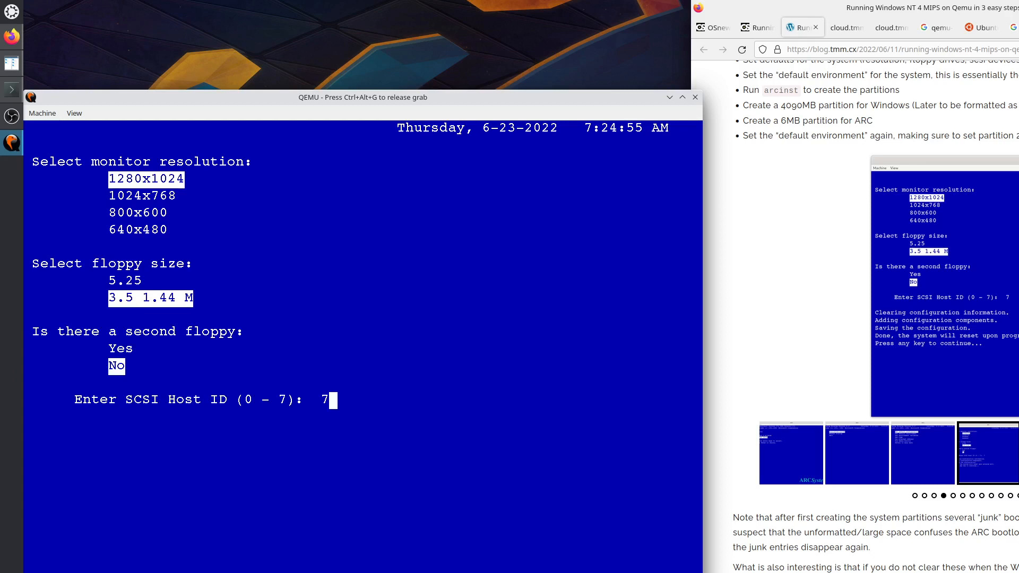
key("Return")
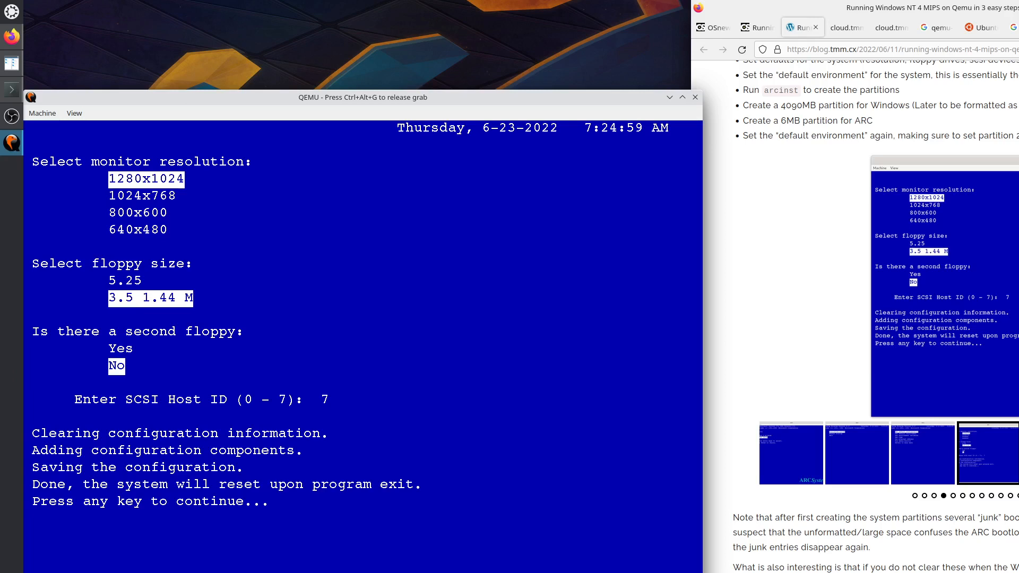
key("Return")
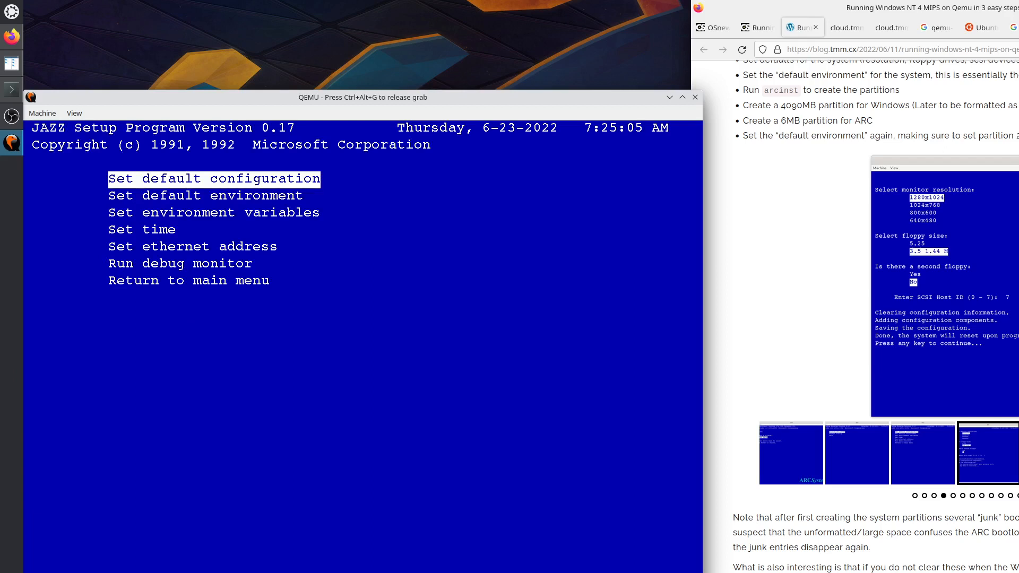
Look up the guide's system partition screenshot with the setup menu still open.
key("Down")
key("Down")
key("Down")
key("Down")
key("Down")
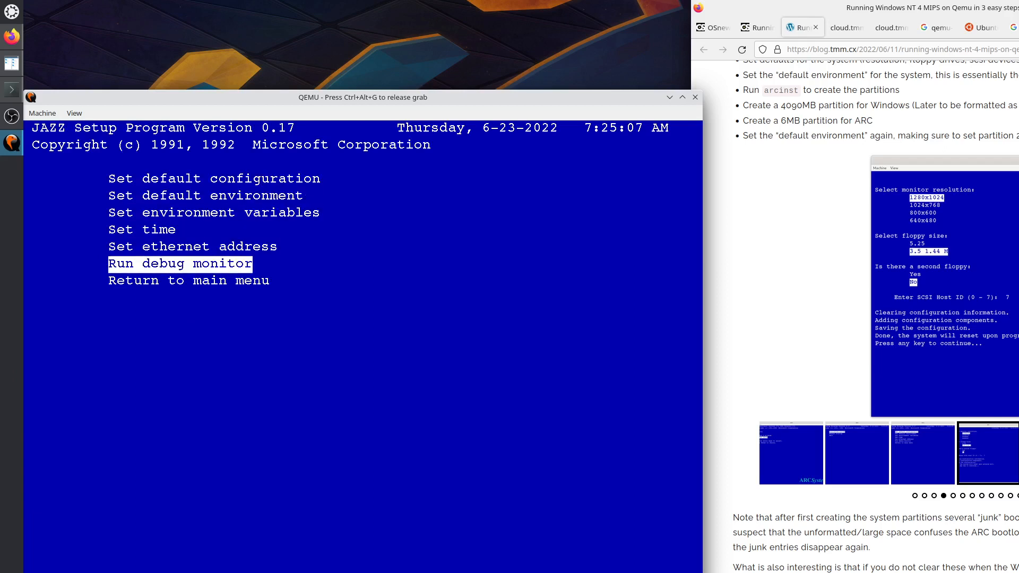
key("Down")
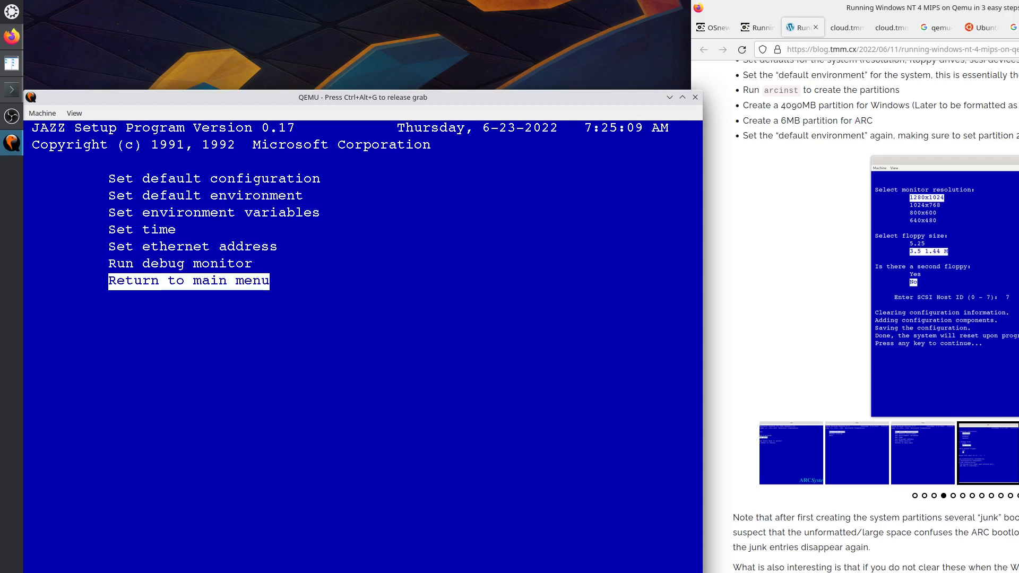
key("ctrl+alt+g")
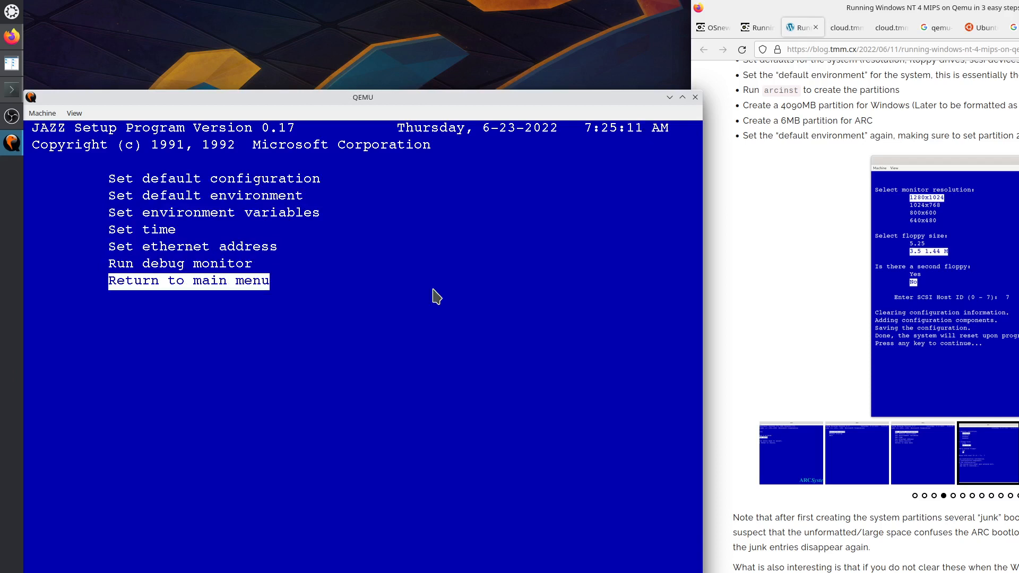
mouse_move(776, 286)
left_click(1018, 287)
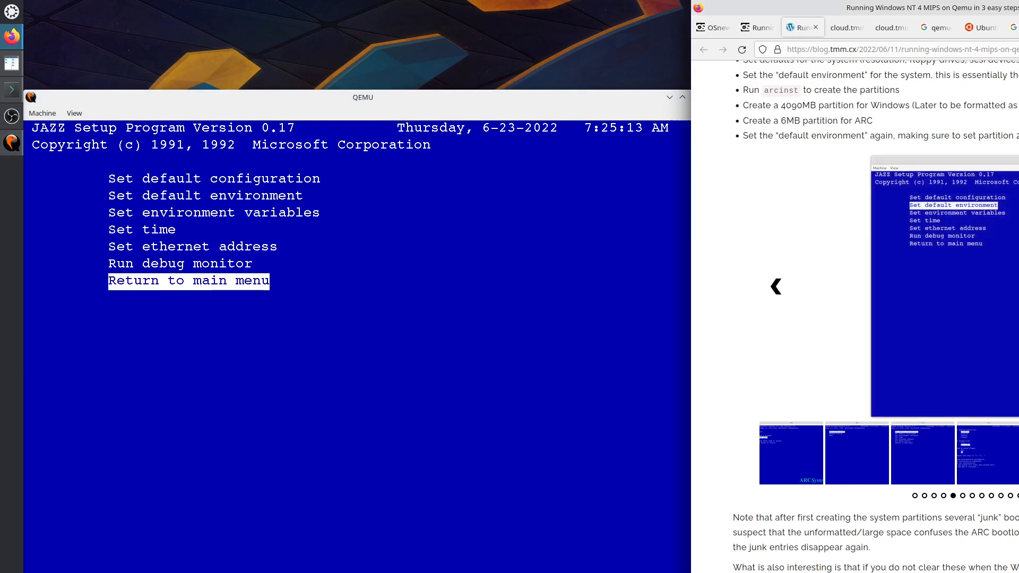
left_click(1018, 287)
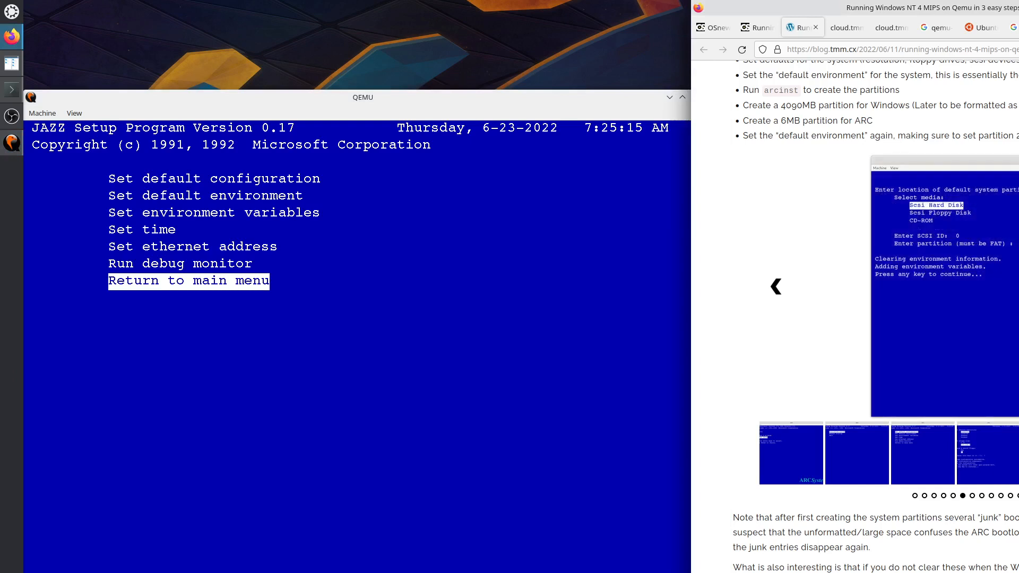
left_click(454, 331)
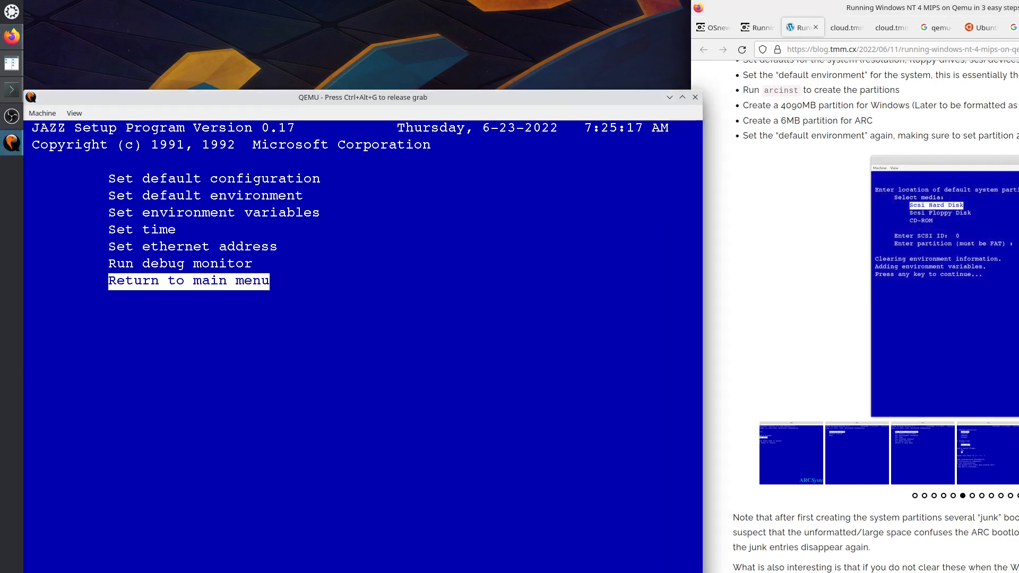
Set the default environment with the system partition on CD-ROM, SCSI ID 0.
key("Up")
key("Up")
key("Up")
key("Up")
key("Up")
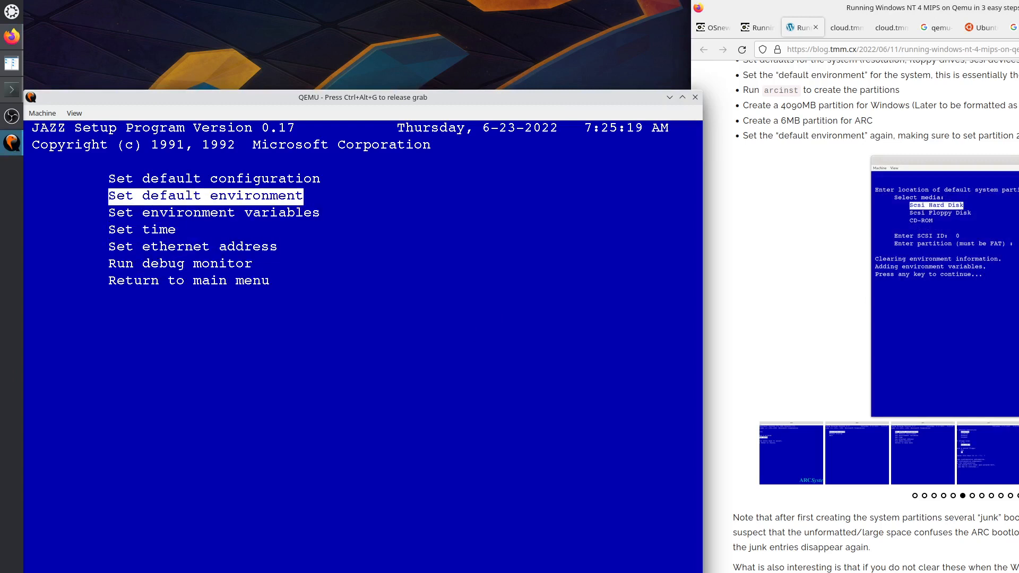
key("Return")
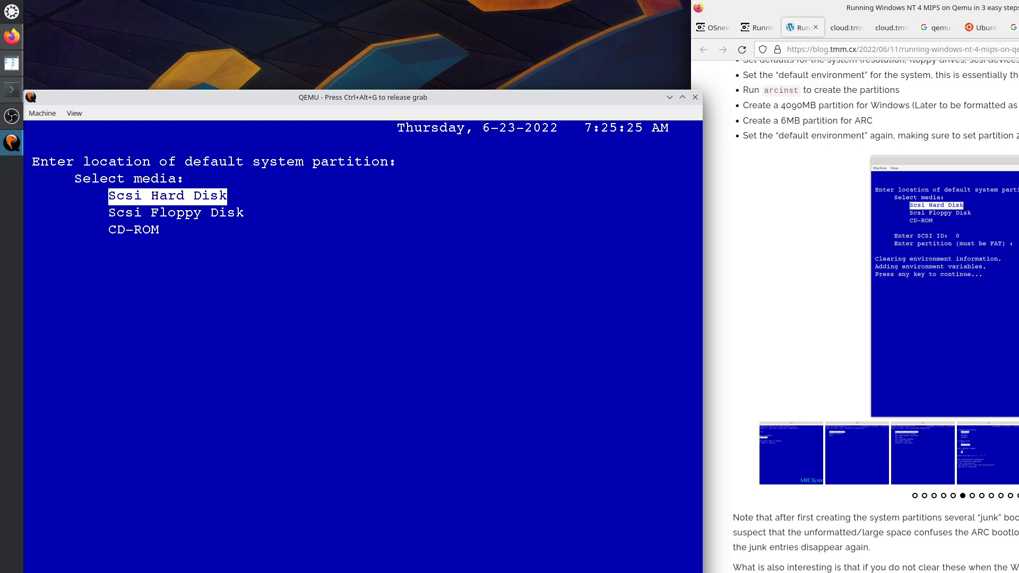
key("Down")
key("Down")
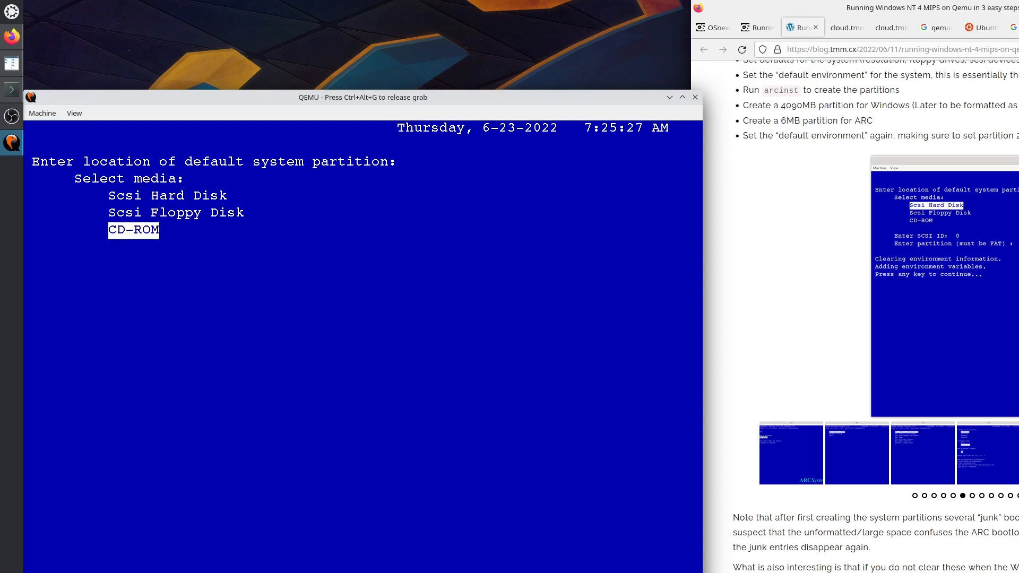
key("Return")
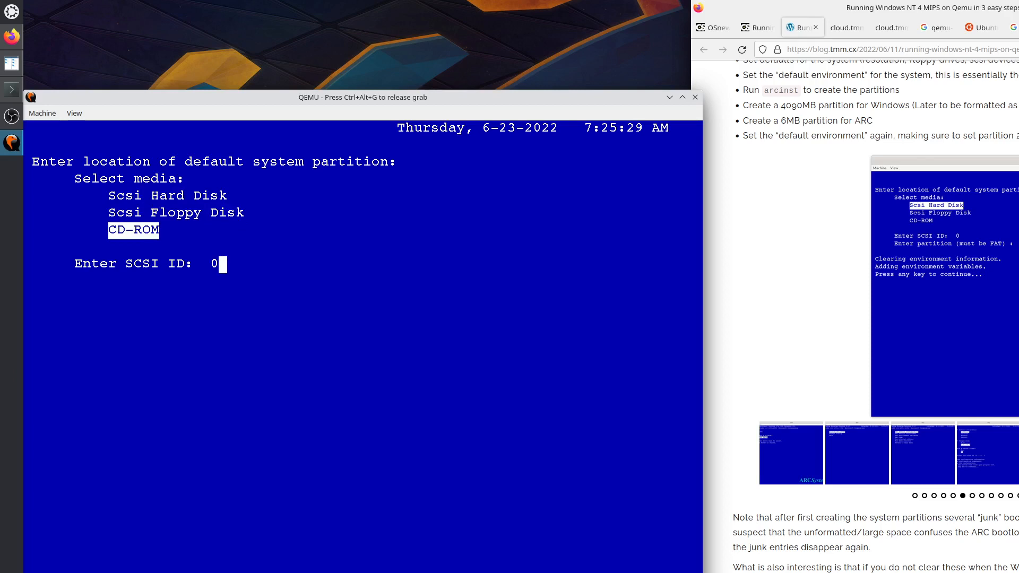
key("Return")
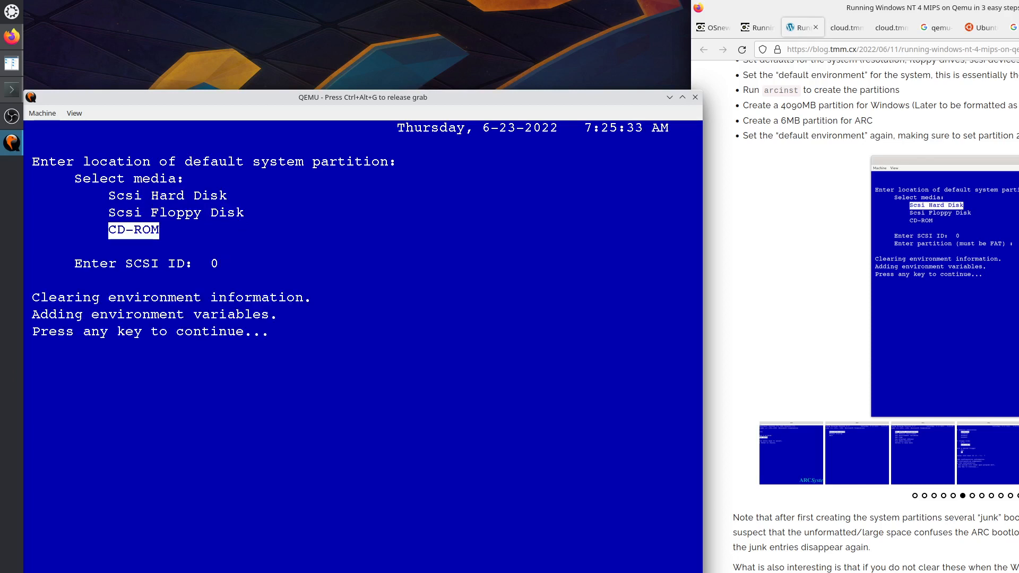
key("Return")
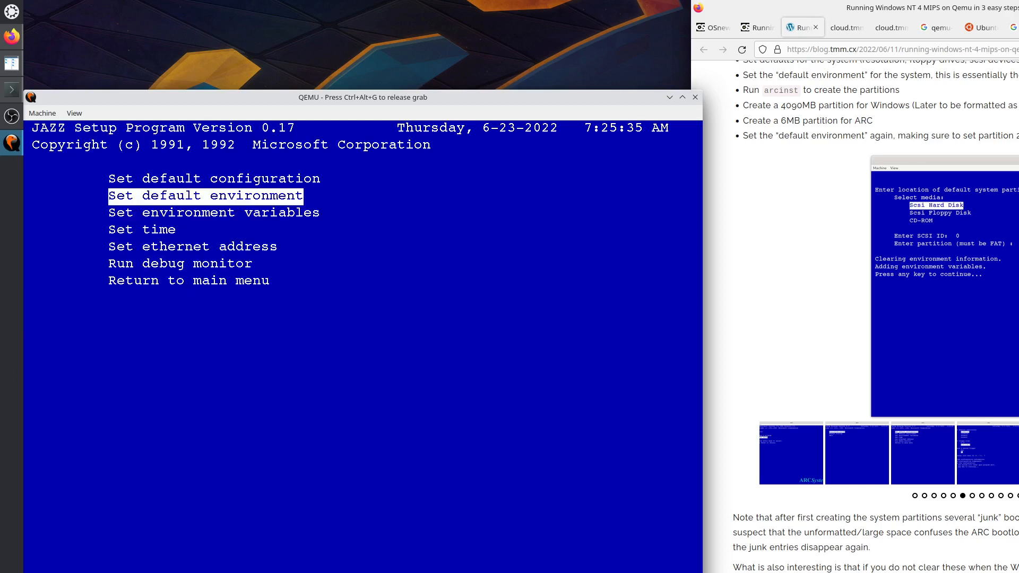
Return to the JAZZ Setup main menu, highlight Exit, and release the input grab.
key("Down")
key("Down")
key("Down")
key("Down")
key("Down")
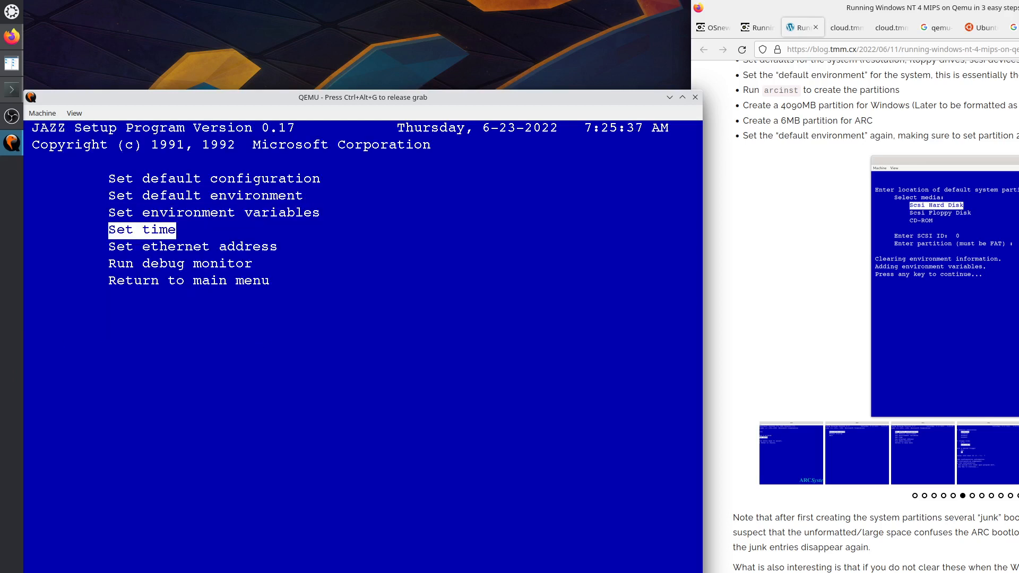
key("Return")
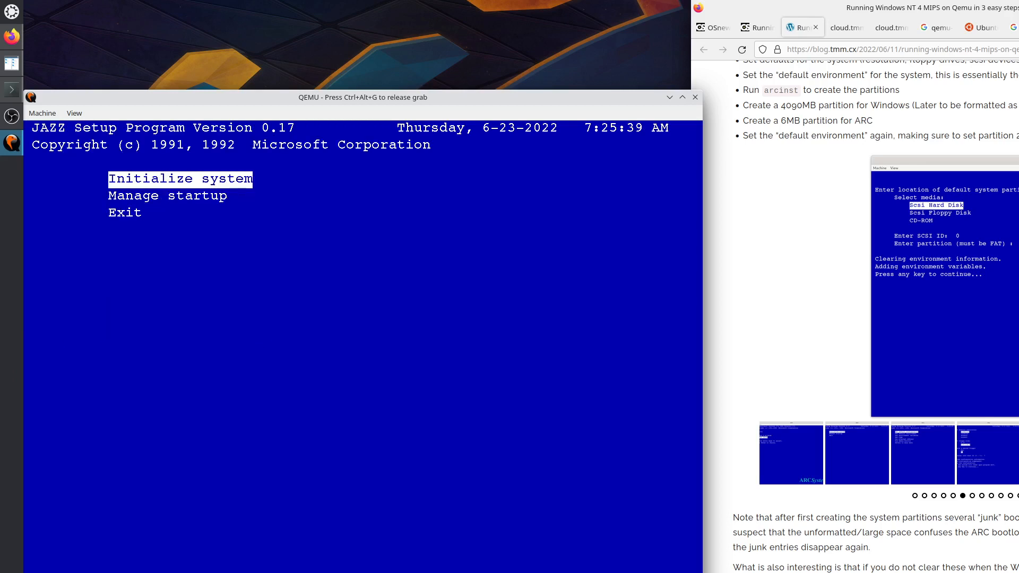
key("Down")
key("Down")
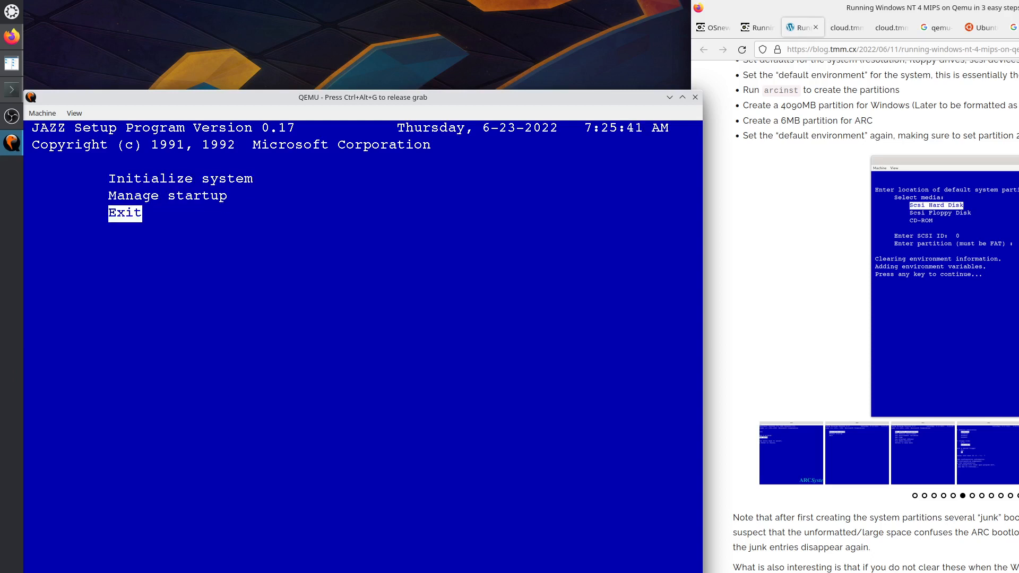
key("ctrl+alt+g")
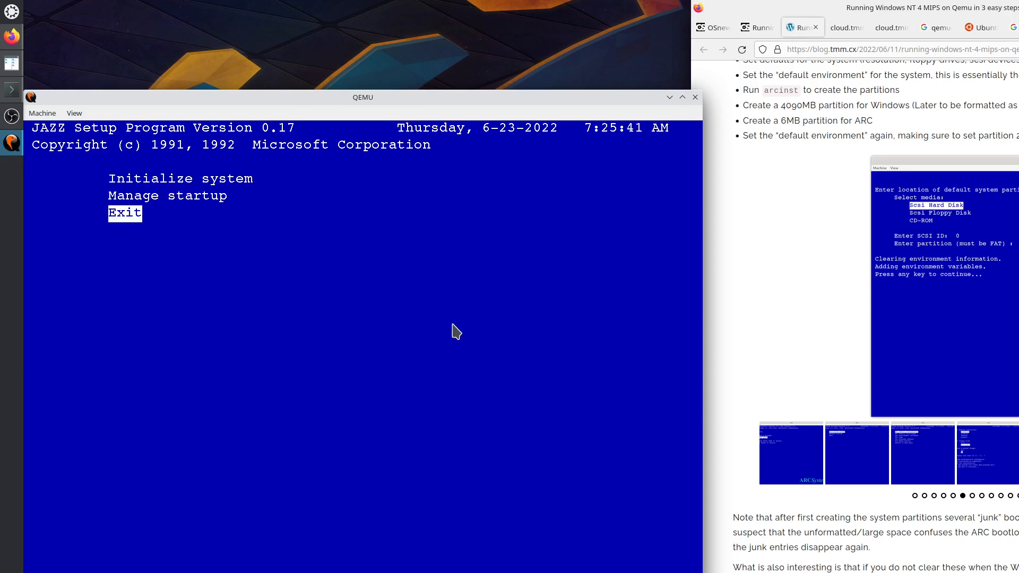
Scroll the blog article up to its boot process section.
left_click(1018, 286)
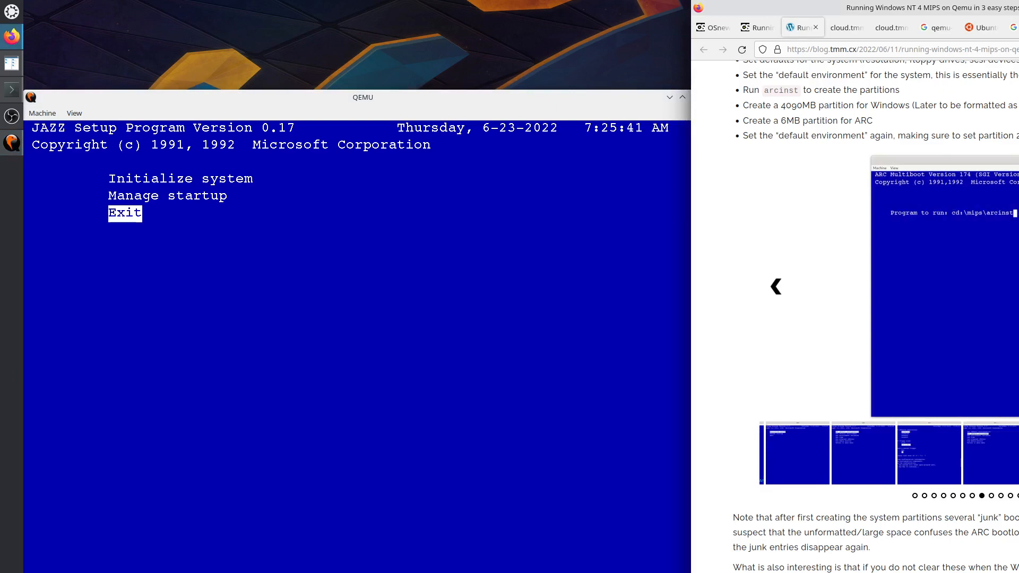
scroll(876, 313, "up", 20)
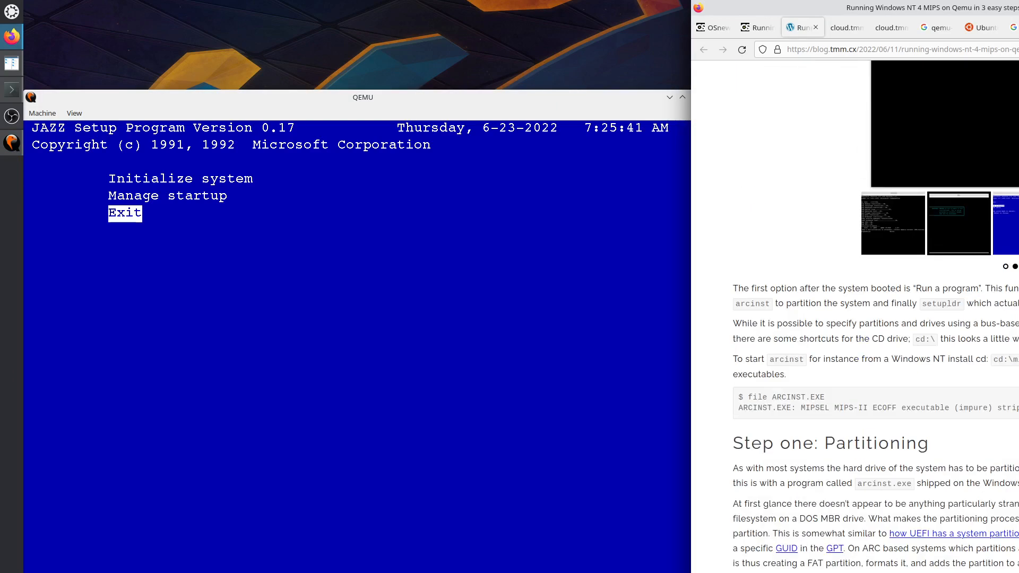
scroll(876, 313, "up", 4)
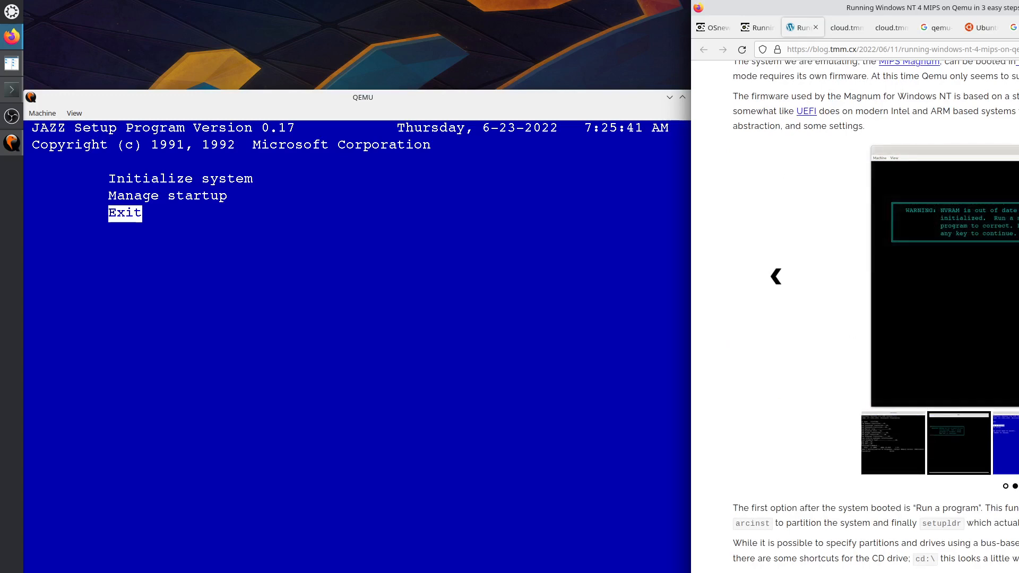
scroll(875, 313, "up", 8)
scroll(875, 313, "up", 3)
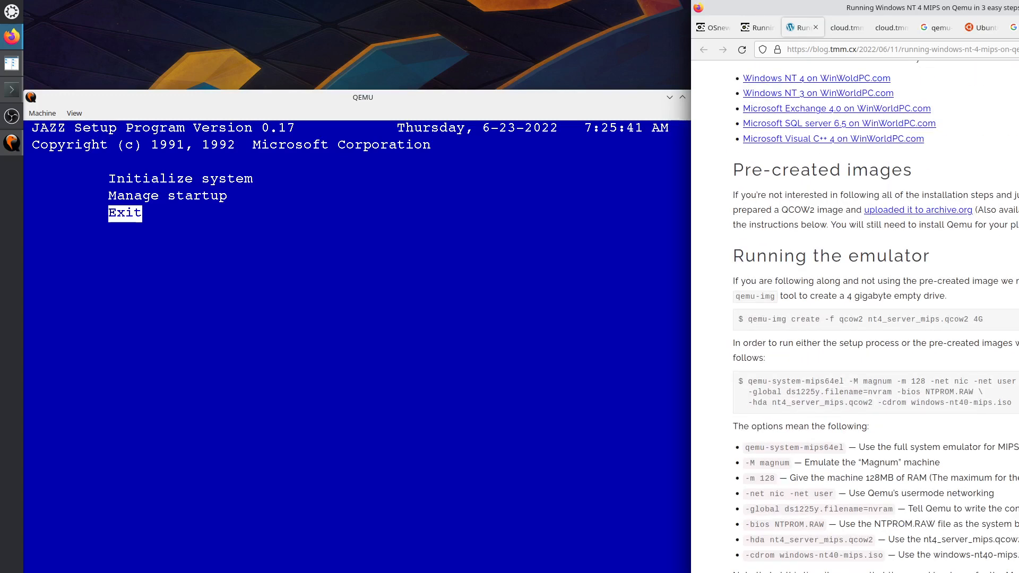
scroll(876, 313, "down", 12)
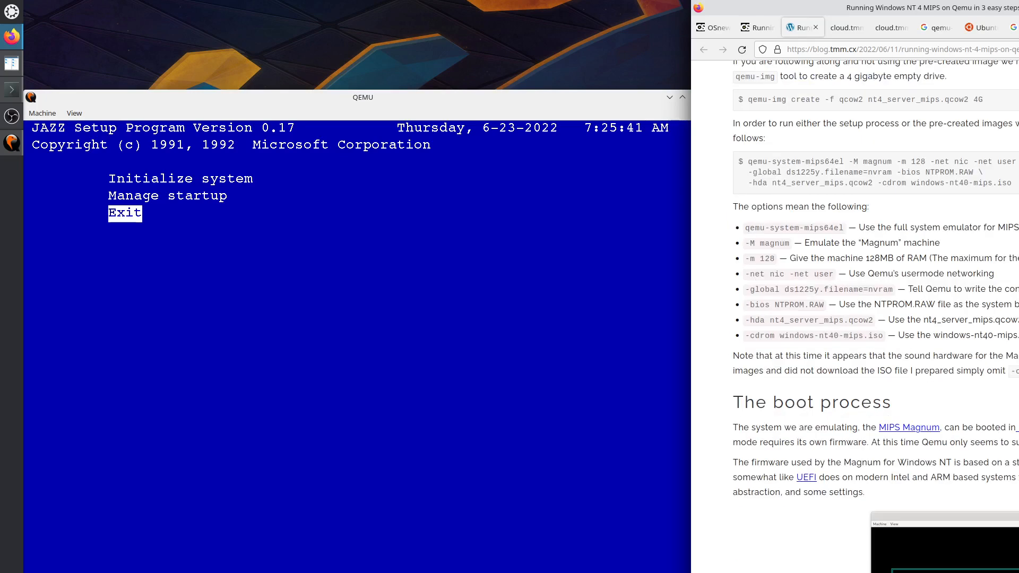
scroll(875, 313, "up", 4)
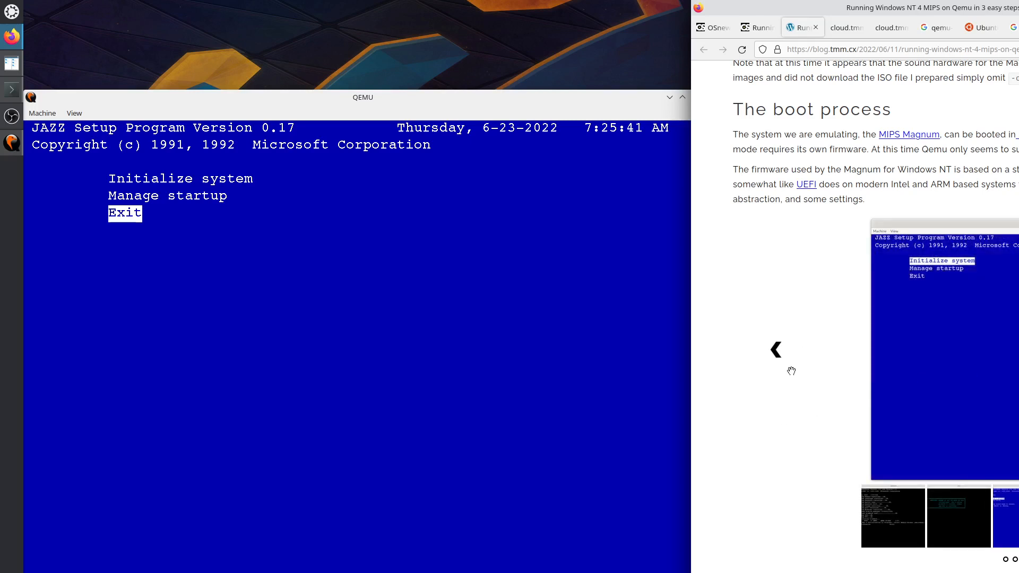
Step the slideshow back five images to the ARC Multiboot hardware-test screenshot.
left_click(774, 351)
left_click(775, 351)
left_click(775, 352)
left_click(774, 352)
left_click(774, 352)
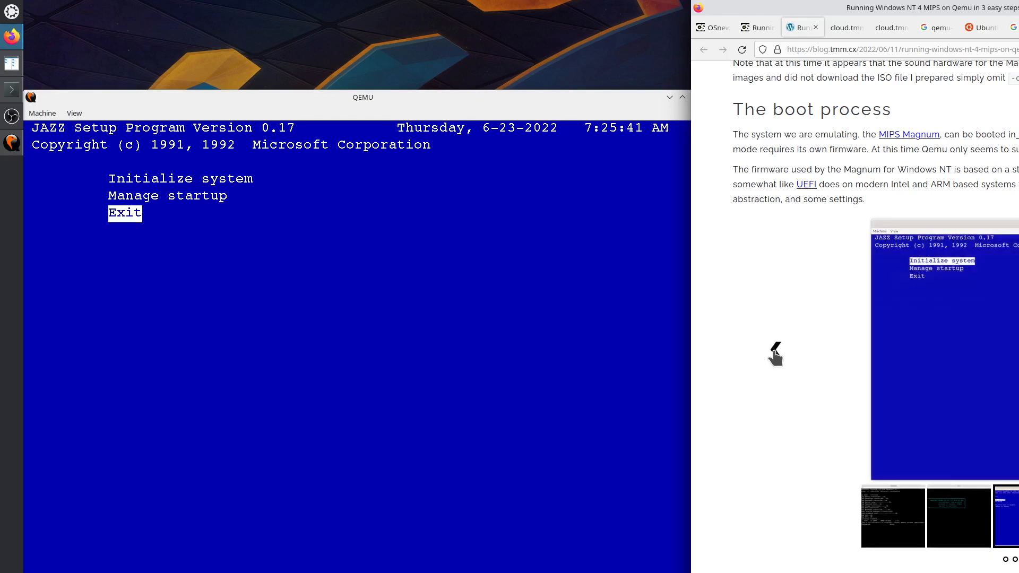
left_click(772, 350)
left_click(772, 351)
Adjust the blog's scroll position, then put the QEMU window back in focus.
scroll(775, 353, "up", 5)
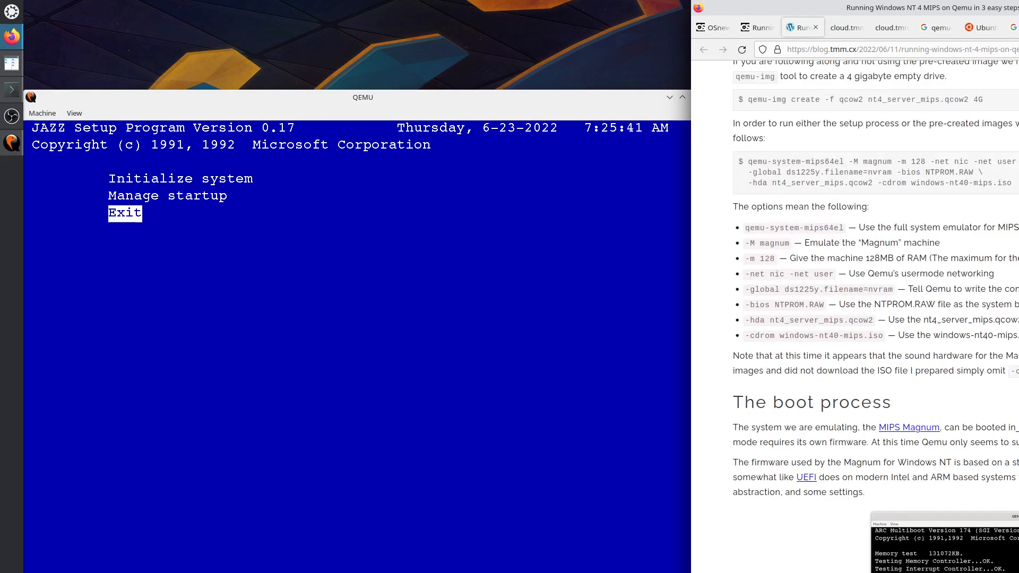
scroll(855, 319, "up", 4)
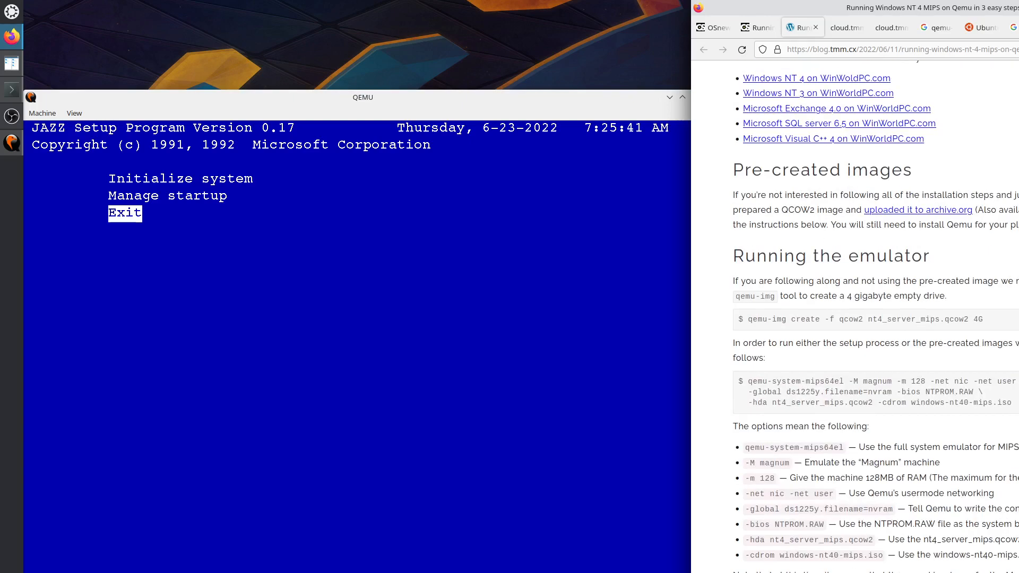
scroll(855, 319, "up", 4)
scroll(854, 319, "down", 5)
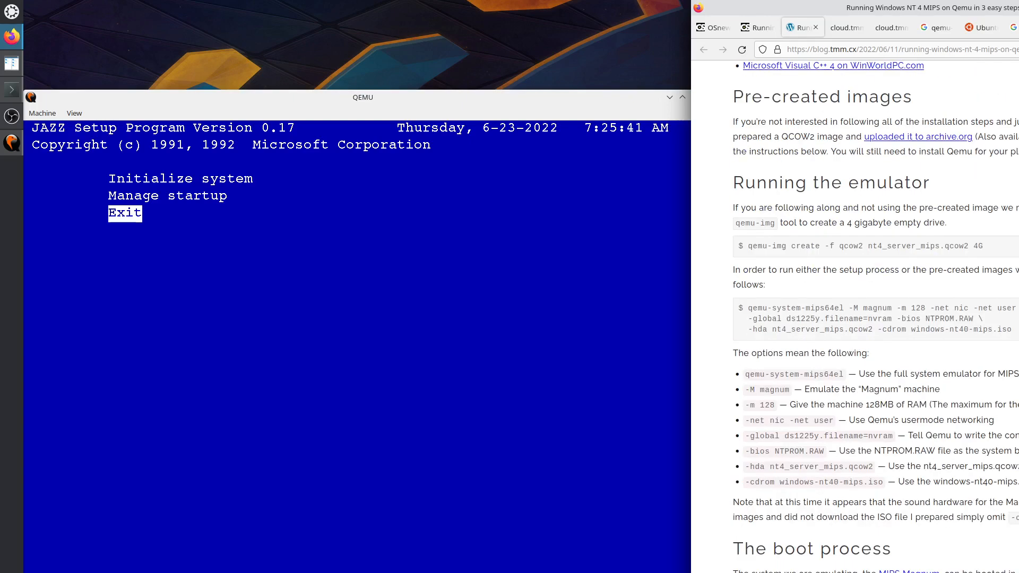
scroll(854, 318, "down", 4)
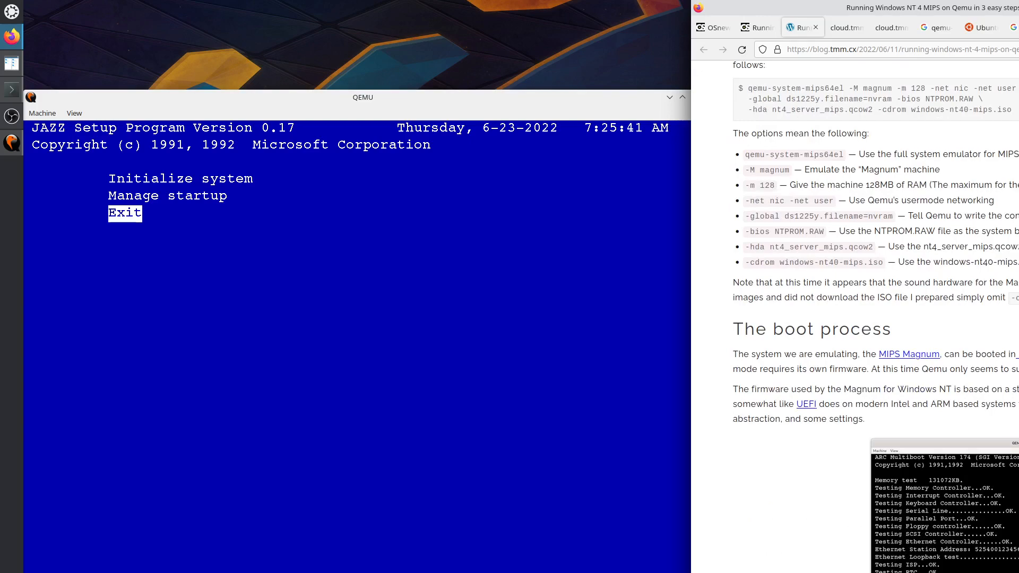
scroll(854, 319, "up", 7)
scroll(854, 319, "up", 4)
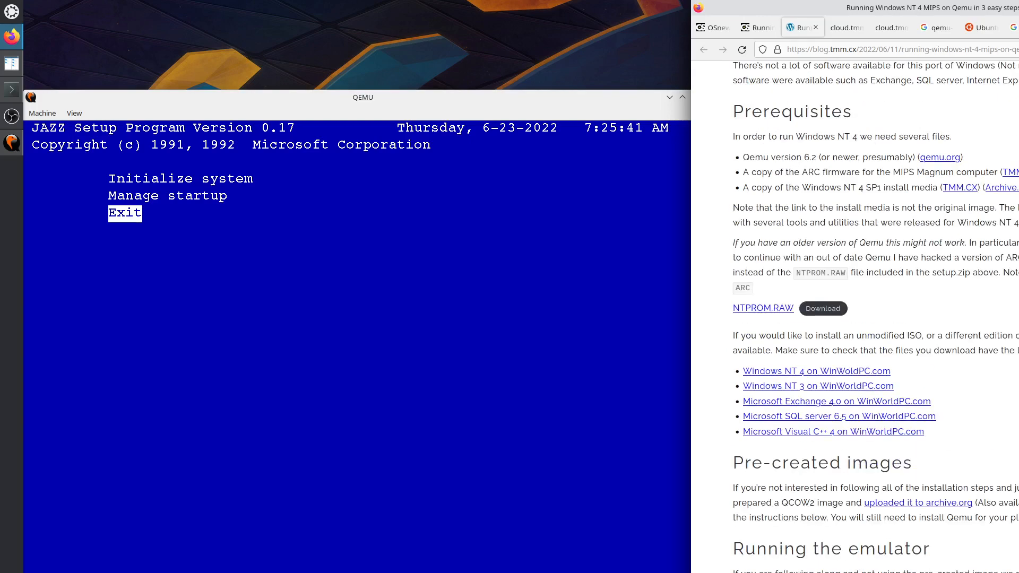
scroll(854, 318, "down", 14)
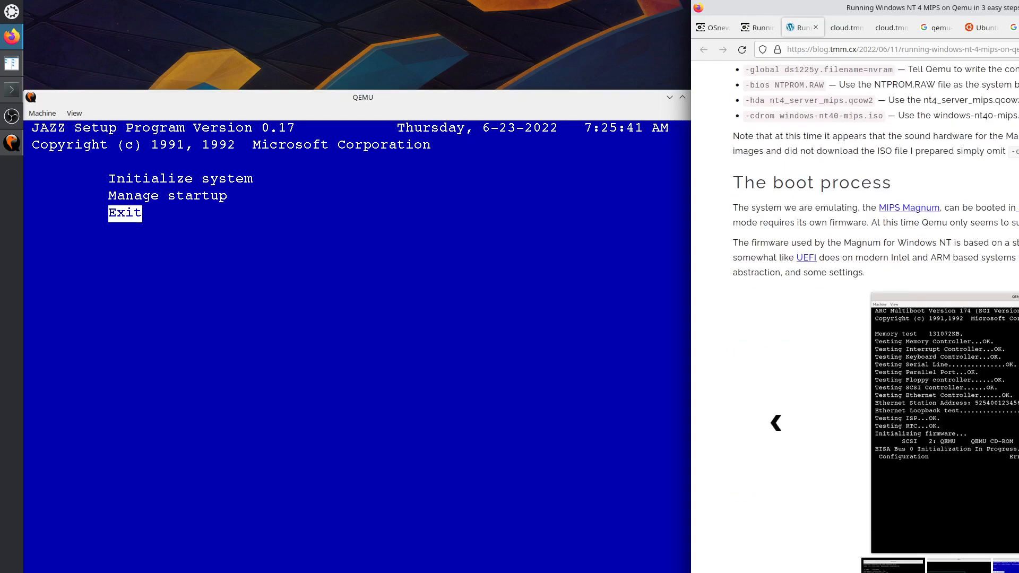
left_click(250, 281)
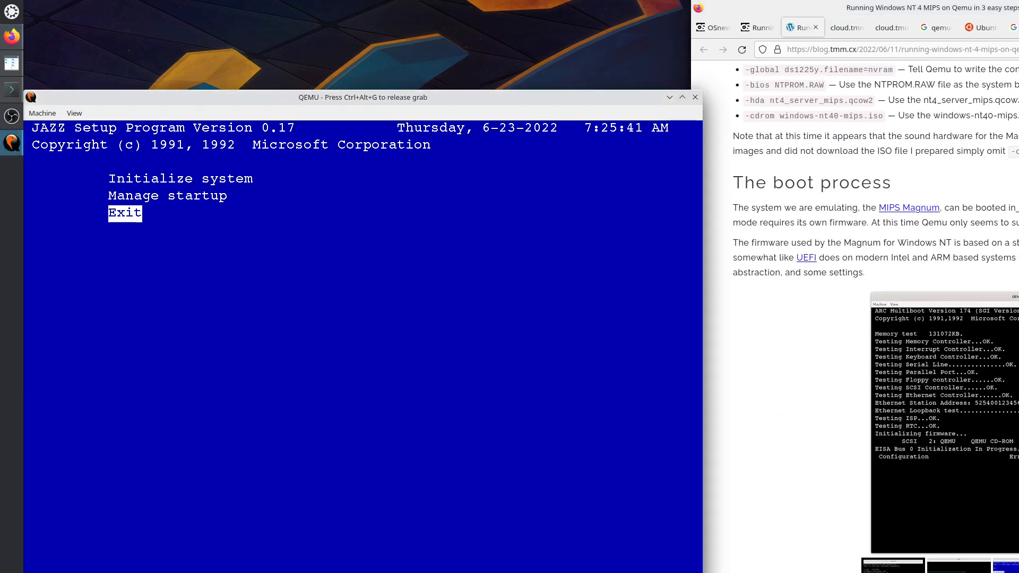
Close QEMU, rerun the previous qemu command from Konsole, and move the new window left.
key("ctrl+alt+g")
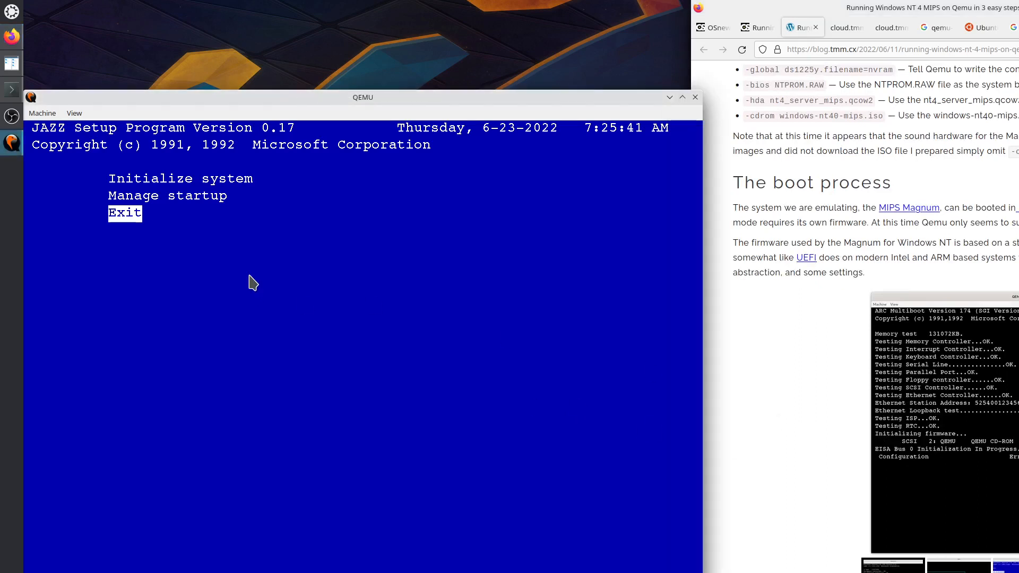
left_click(695, 98)
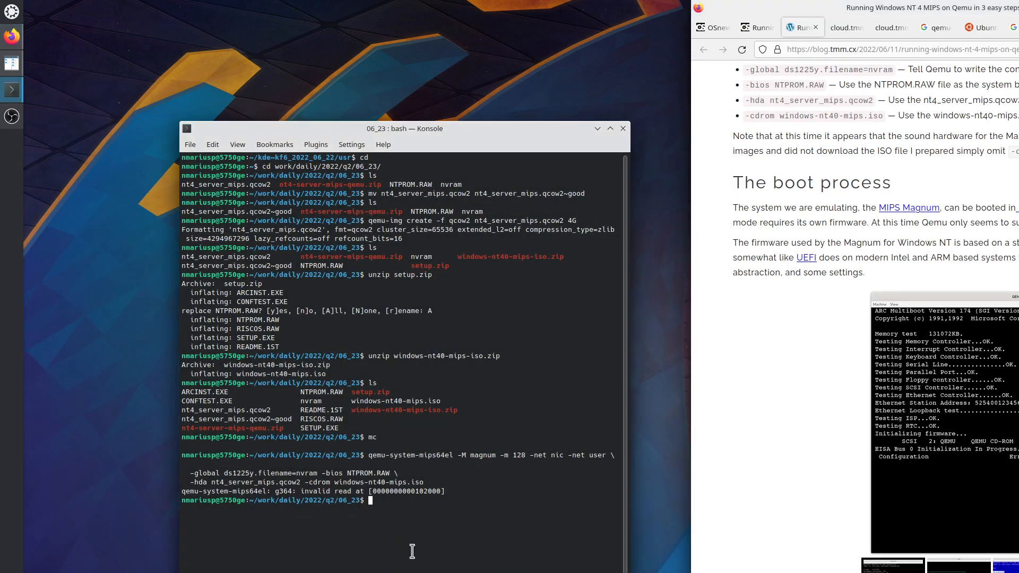
key("Up")
key("Return")
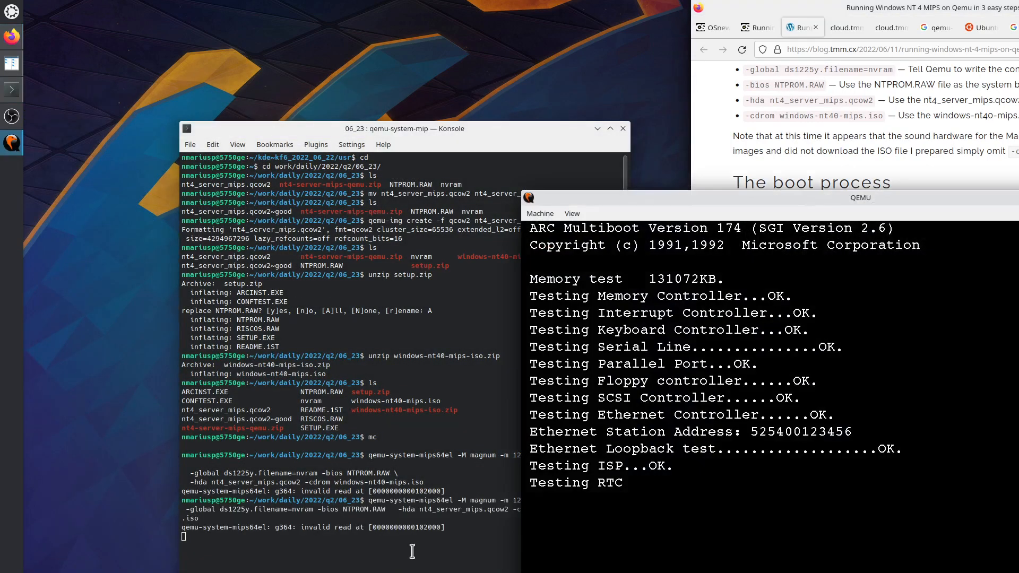
left_click_drag(697, 201, 199, 91)
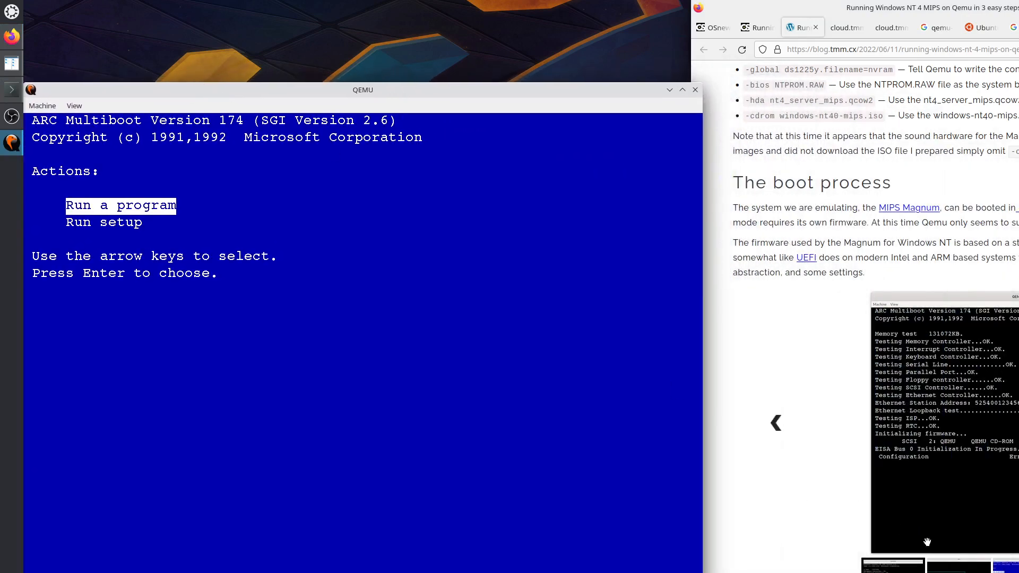
Choose Run a program in the ARC firmware and launch cd:\mips\arcinst.
left_click(776, 423)
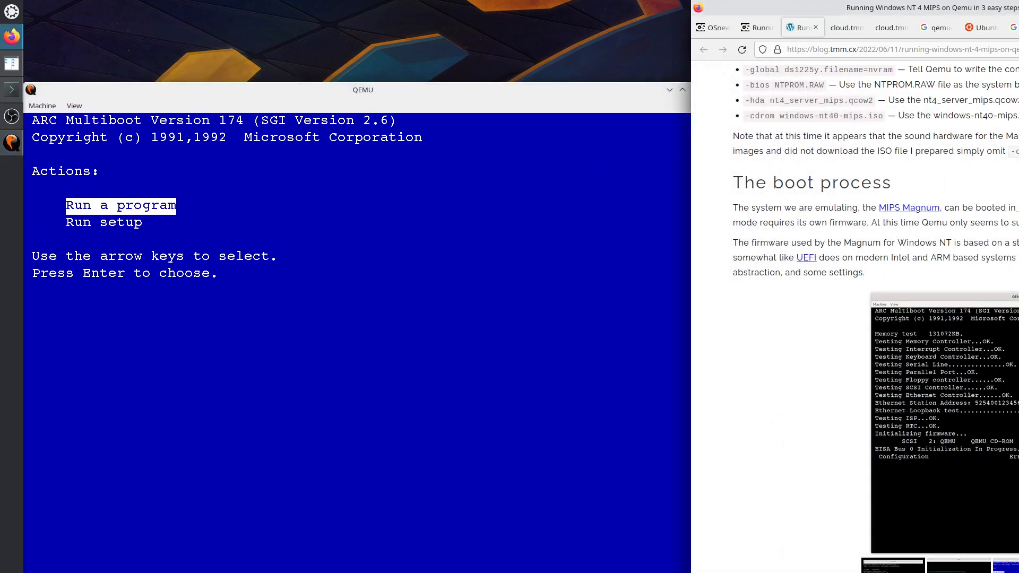
left_click(352, 360)
key("Return")
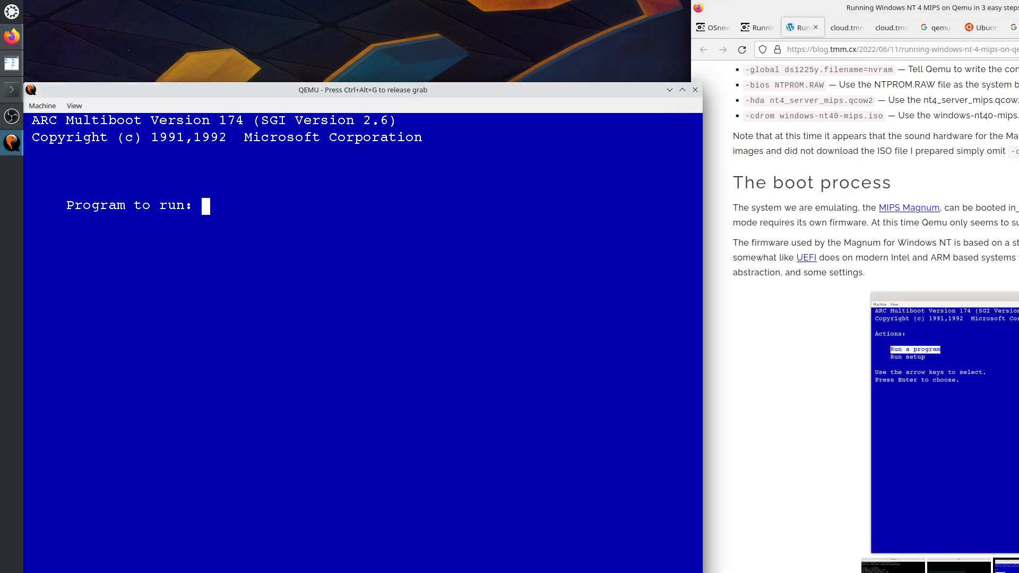
key("ctrl+alt+g")
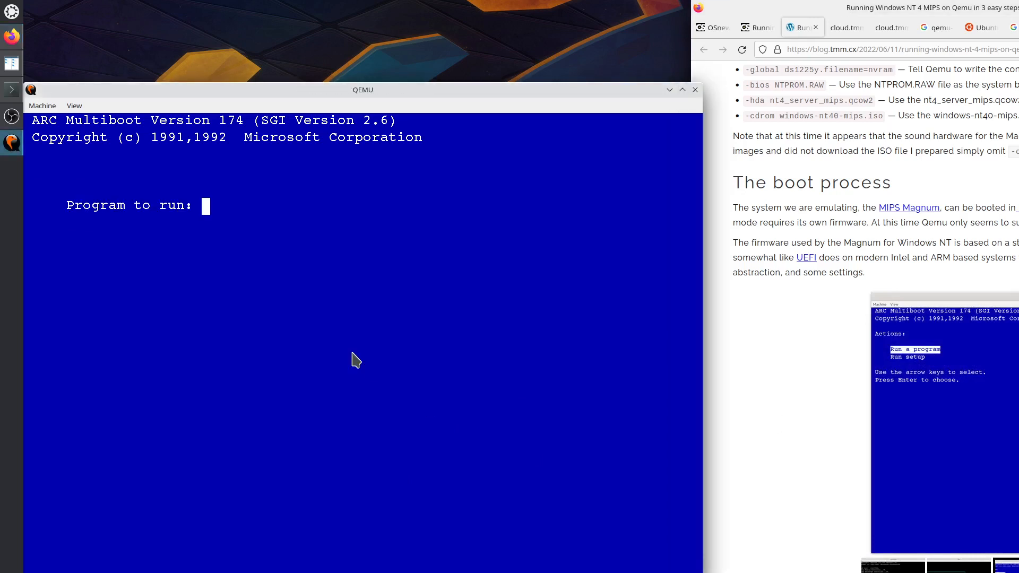
left_click(723, 556)
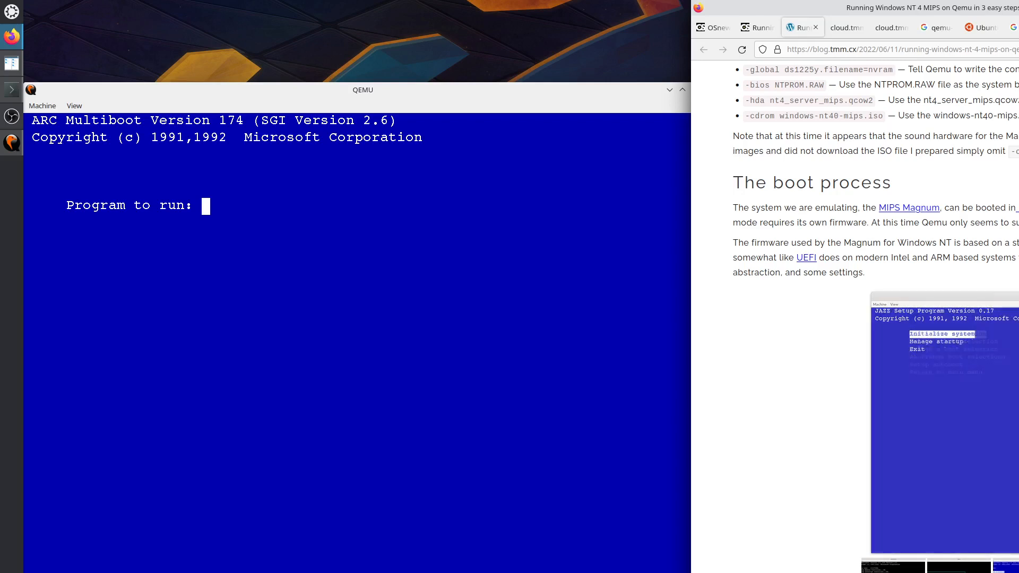
left_click(338, 310)
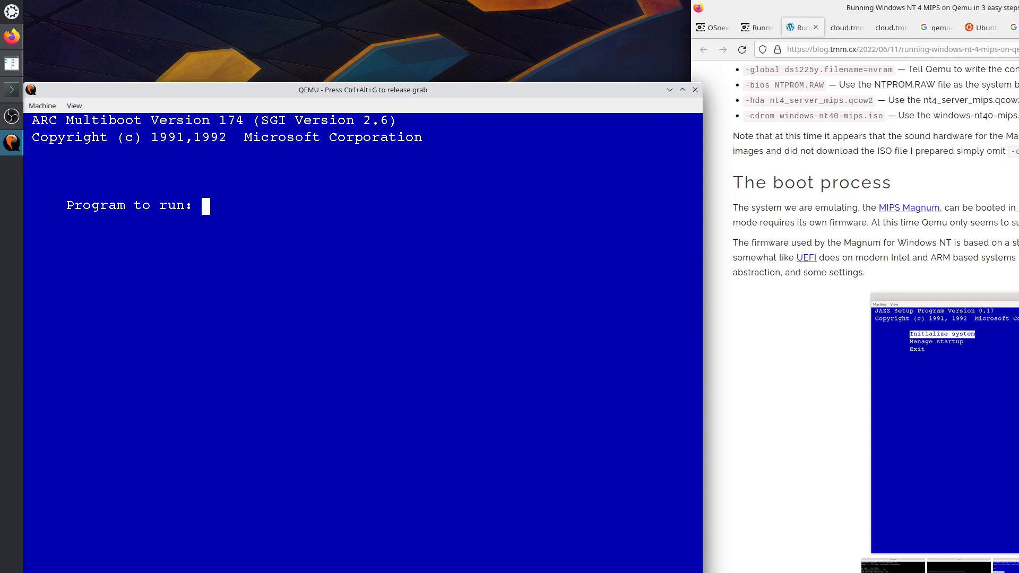
type("cd:\\mips")
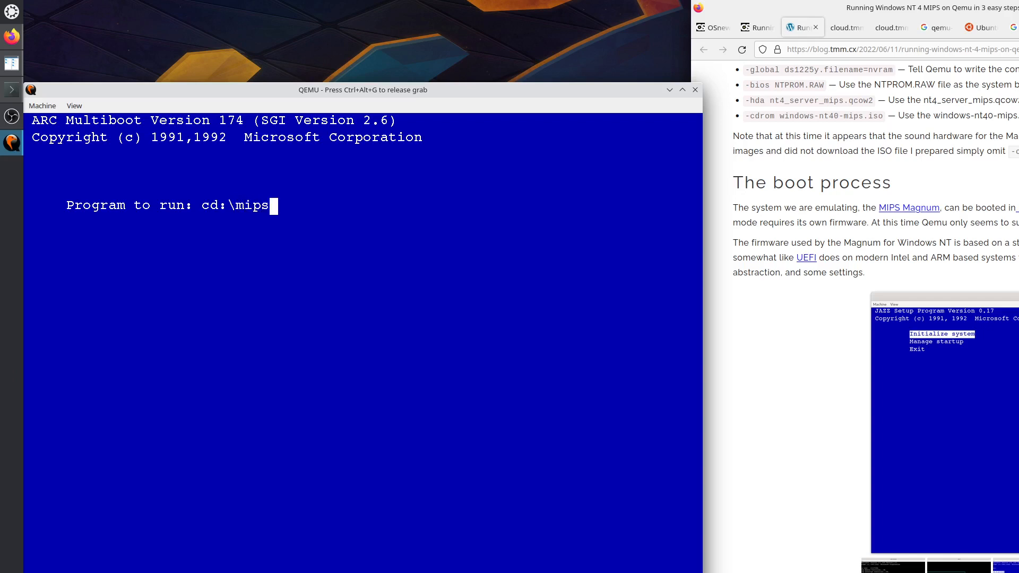
type("\\arcinst")
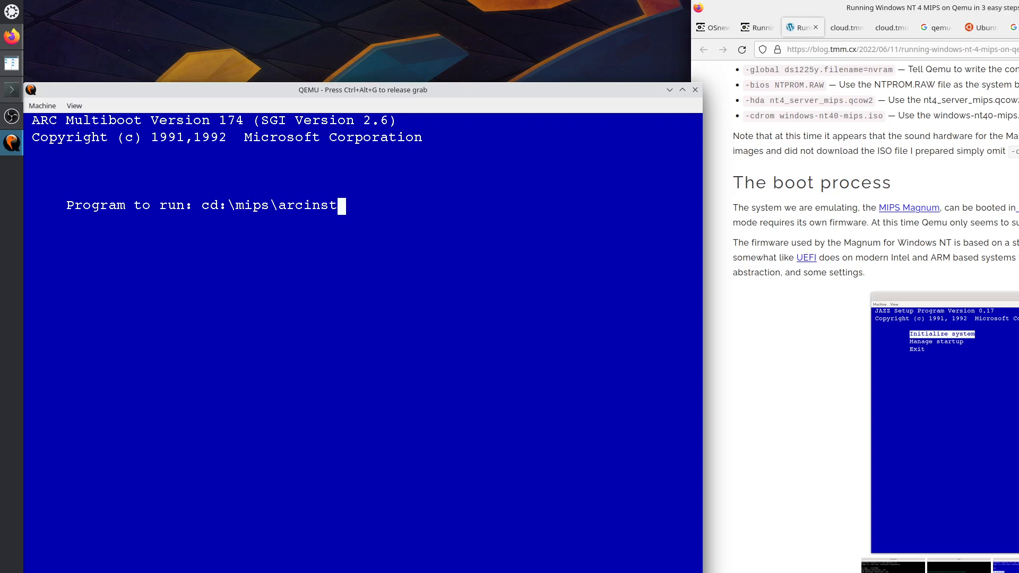
key("Return")
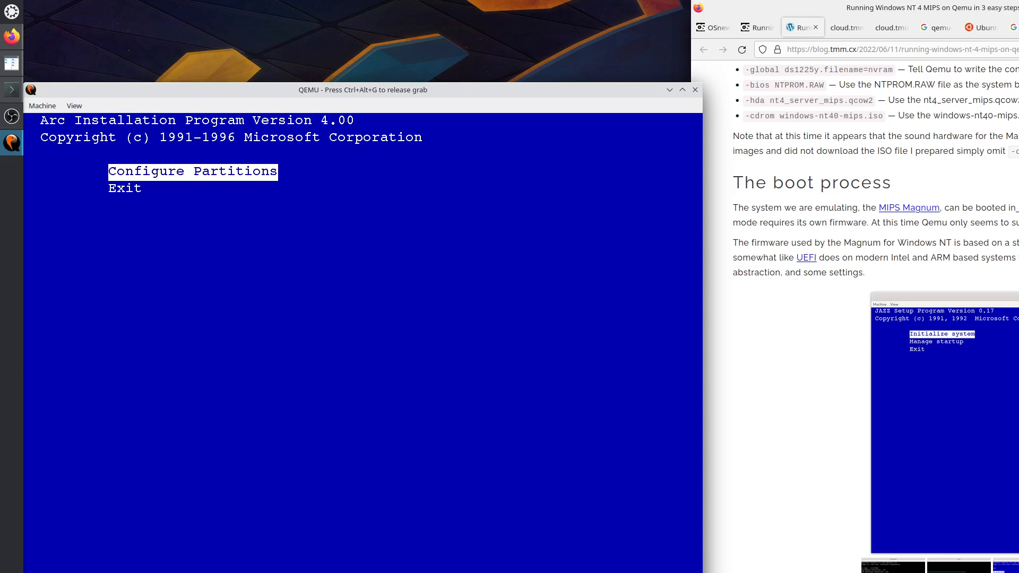
Check the blog's note on specifying drives, then enter Configure Partitions in arcinst.
key("ctrl+alt+g")
scroll(875, 319, "down", 3)
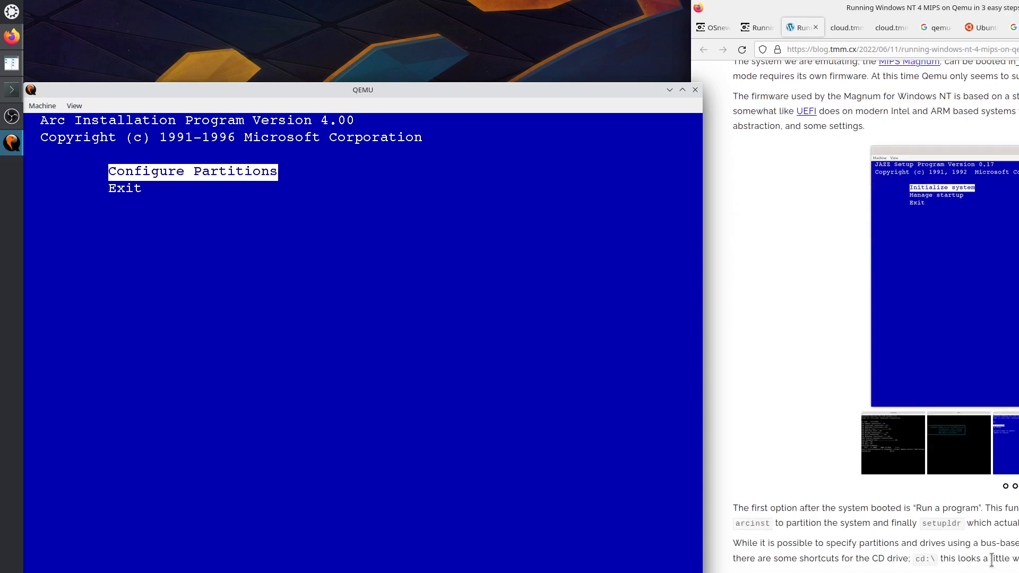
left_click_drag(979, 544, 1011, 560)
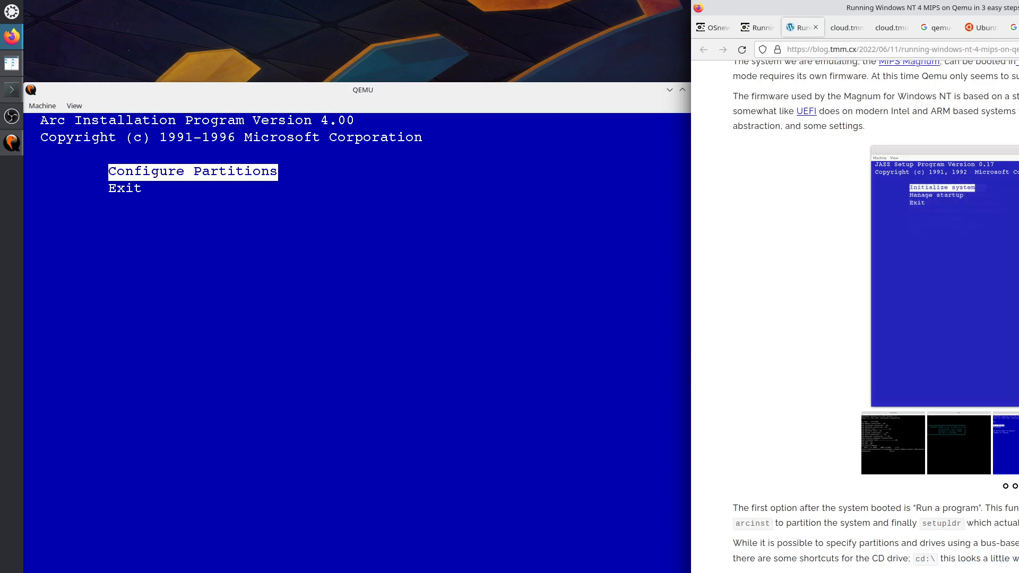
left_click(541, 339)
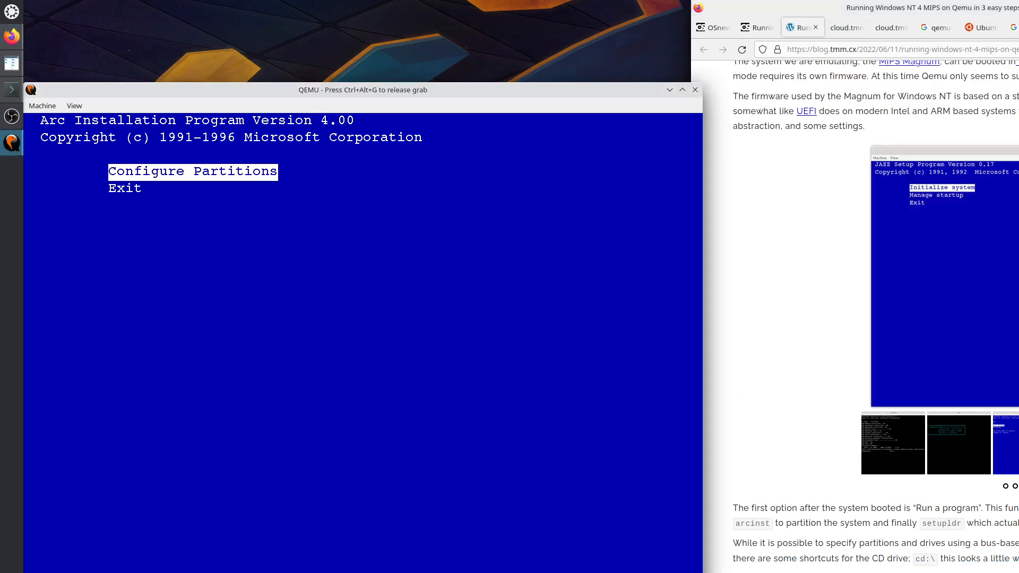
key("Return")
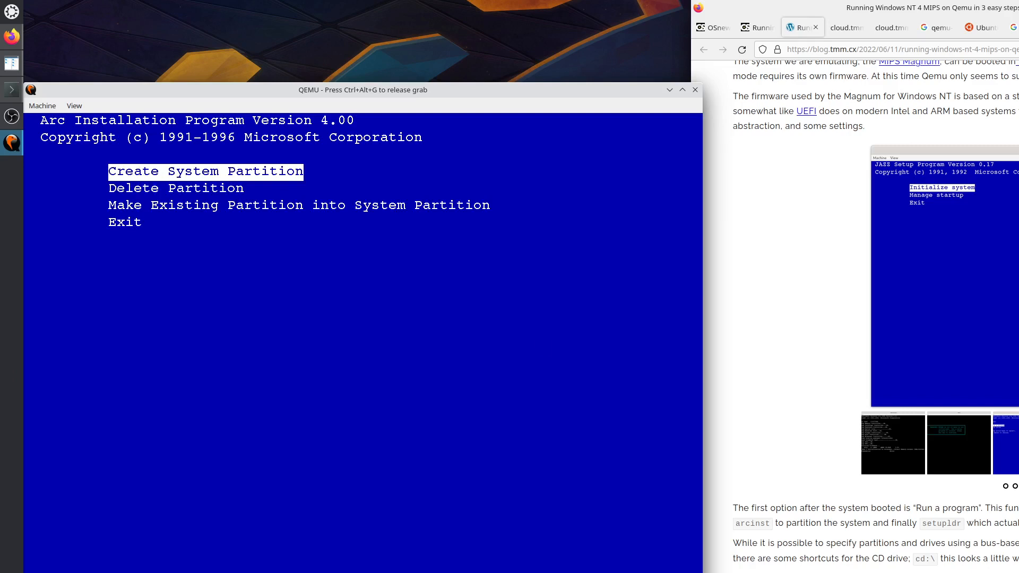
Browse the guide's slideshow from the ARC Multiboot slide to the partition step.
key("ctrl+alt+g")
left_click(1018, 443)
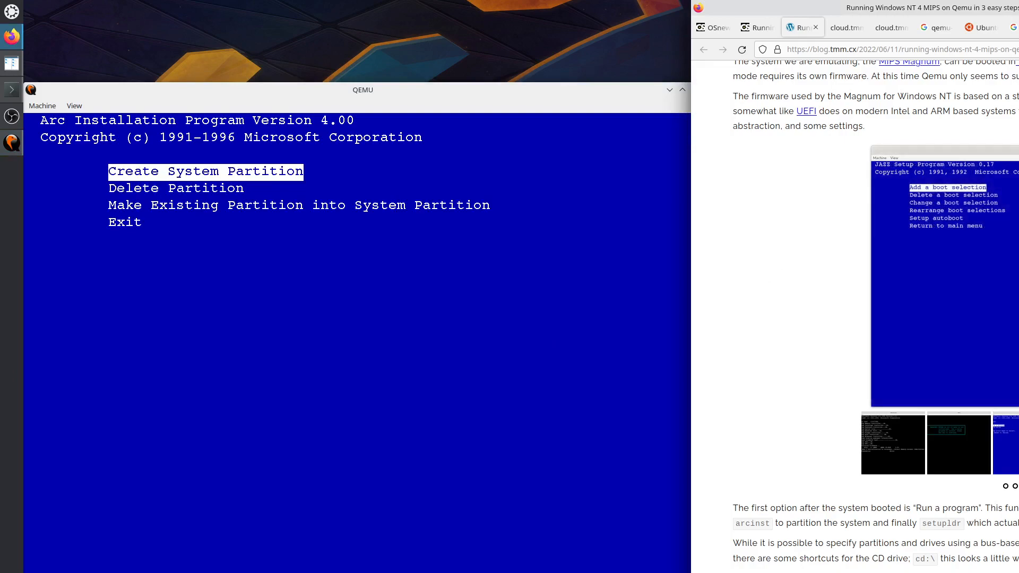
scroll(876, 318, "down", 12)
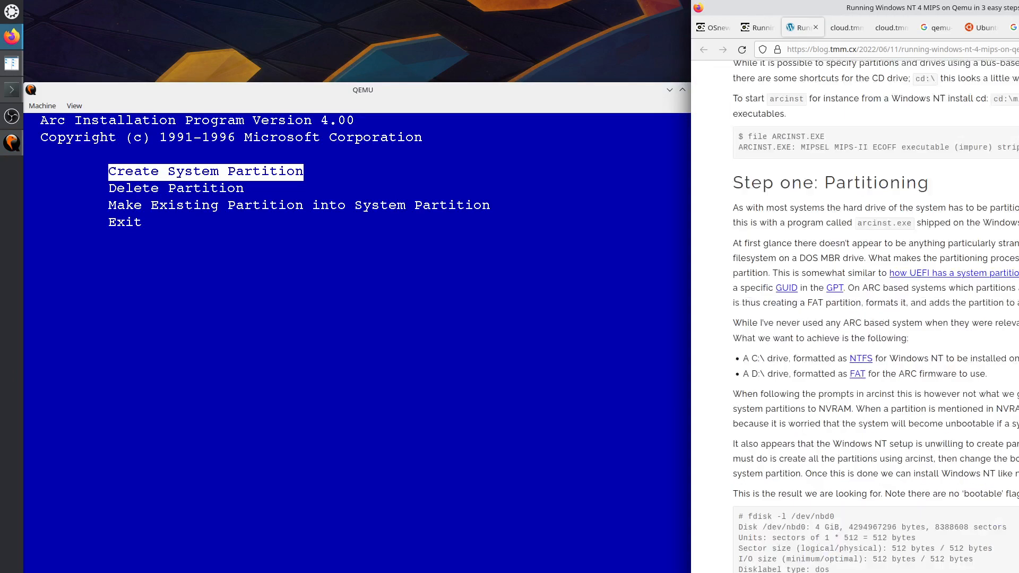
scroll(826, 477, "down", 5)
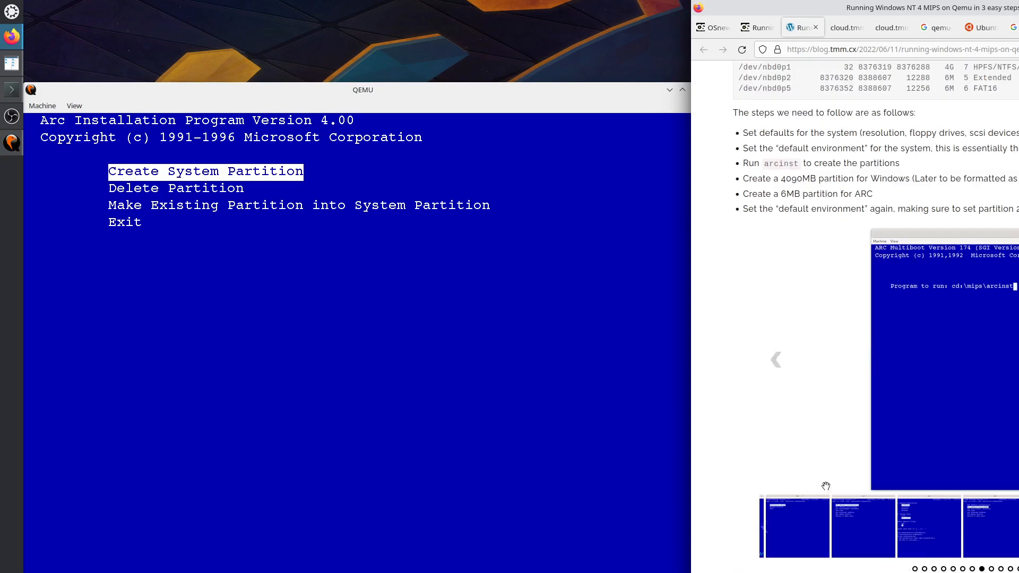
left_click(864, 526)
left_click(794, 529)
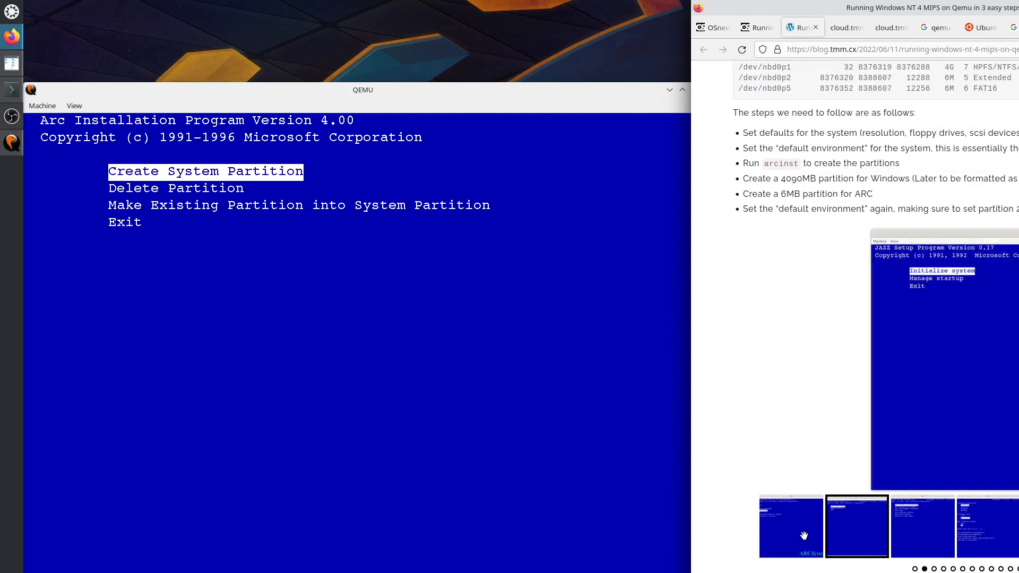
left_click(804, 535)
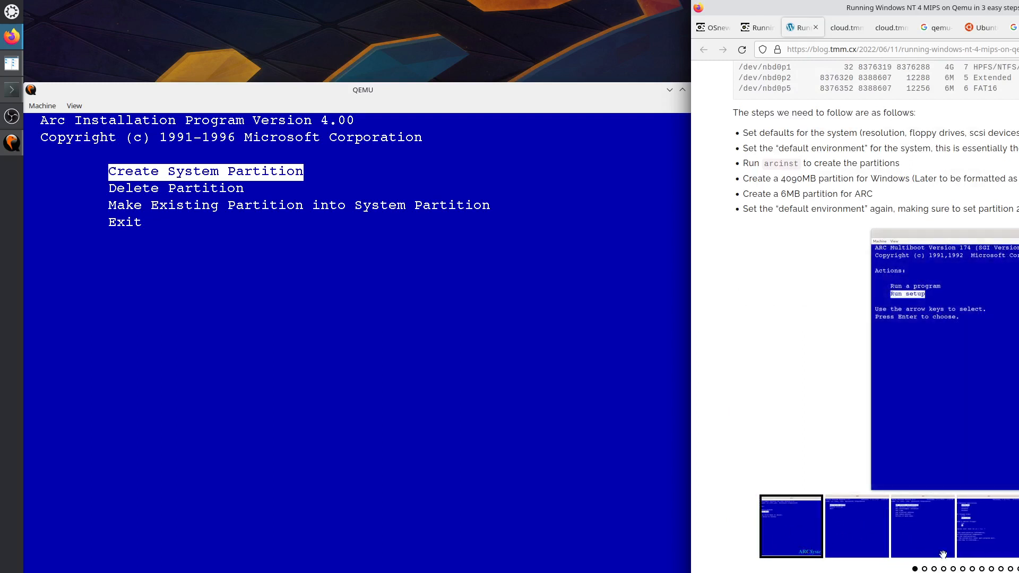
left_click(910, 530)
left_click(986, 529)
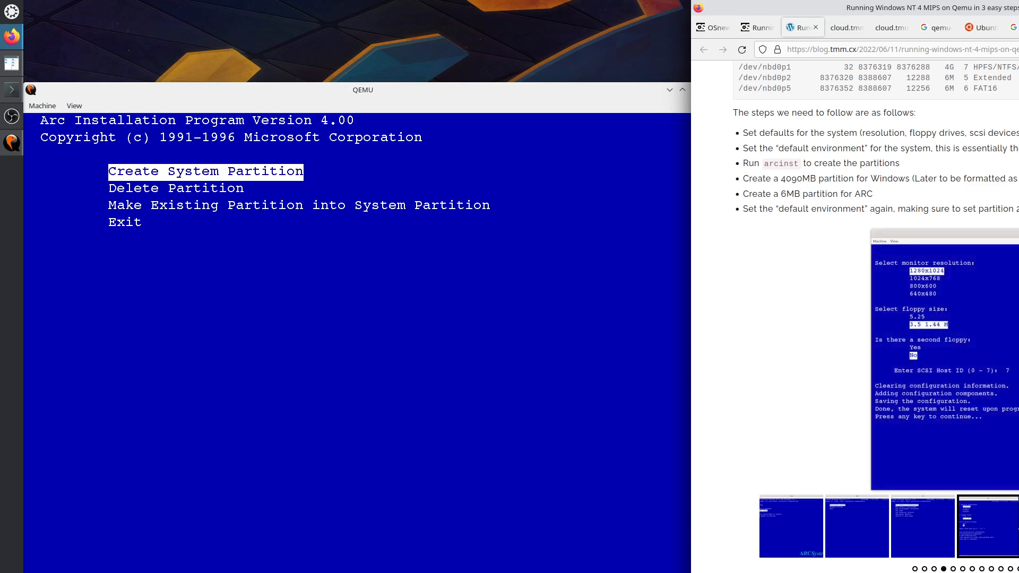
left_click(1018, 529)
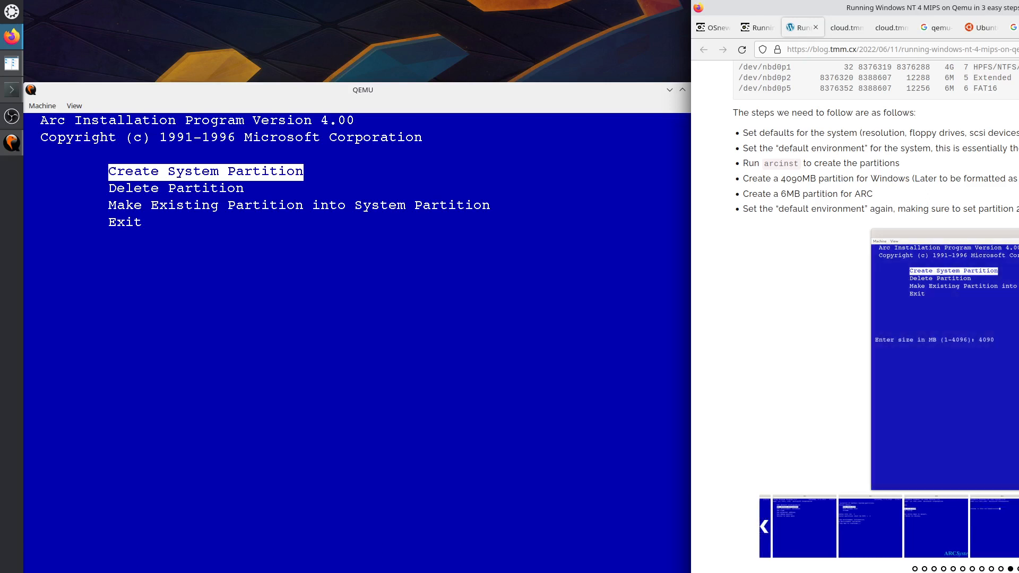
Create a 4090 MB system partition, let it format, and dismiss the success message.
left_click(463, 310)
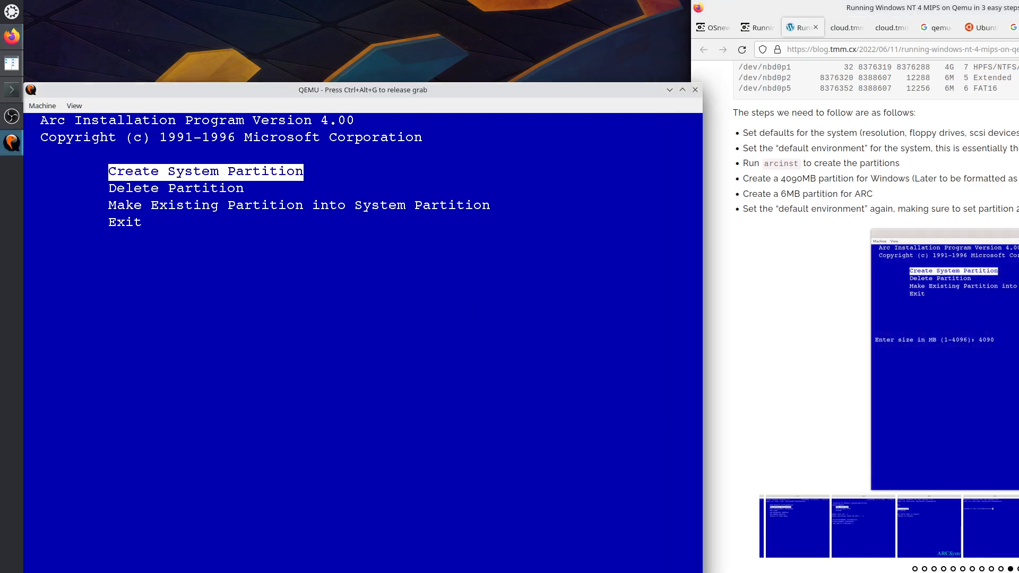
key("Return")
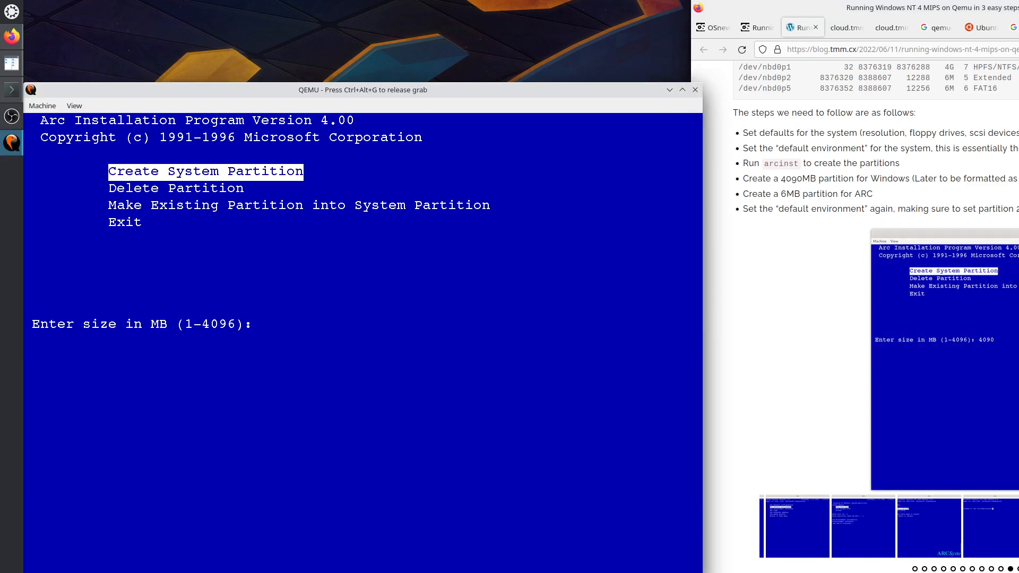
type("4090")
key("Return")
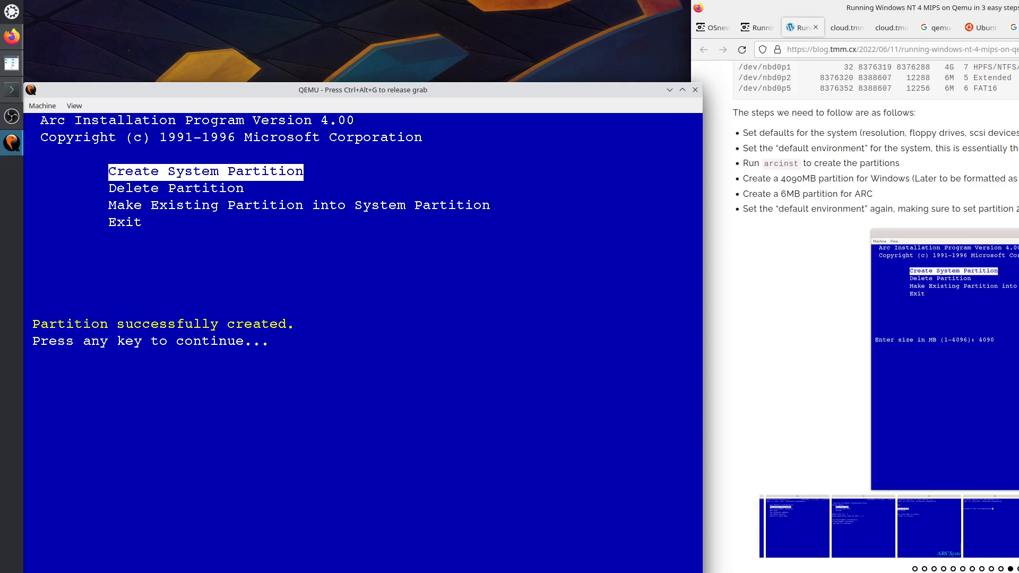
key("ctrl+alt+g")
left_click(1018, 360)
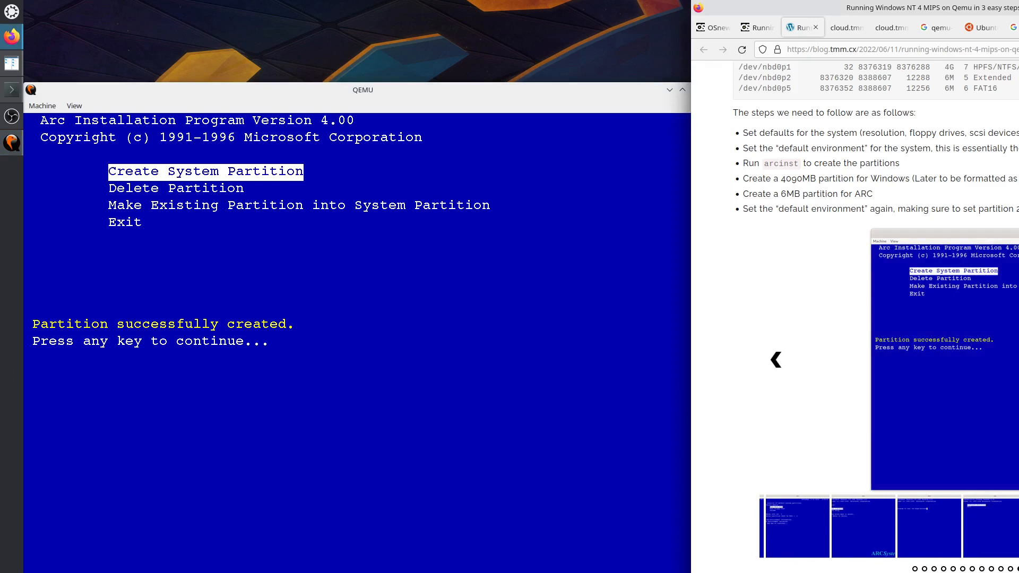
left_click(1018, 360)
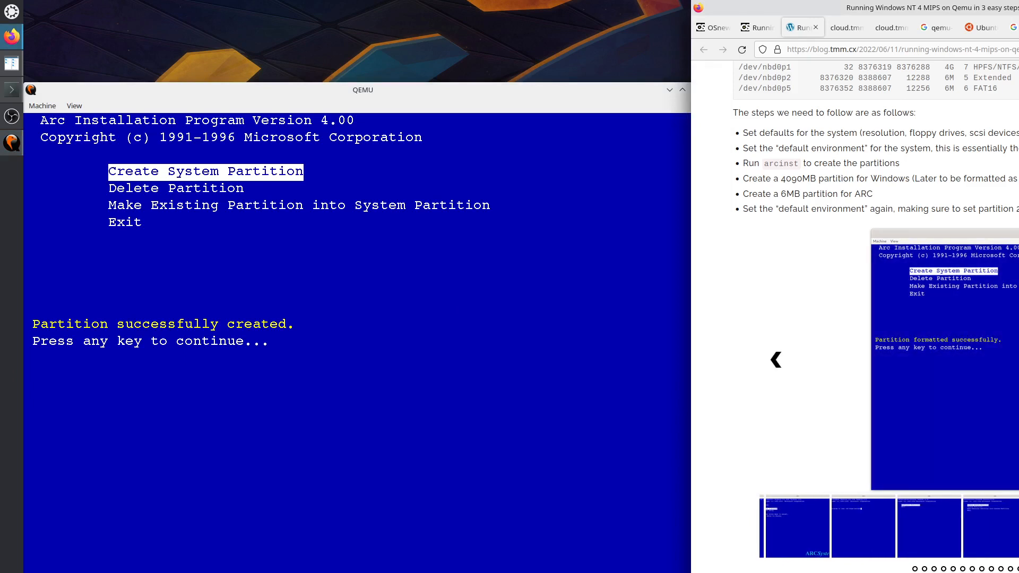
left_click(1018, 360)
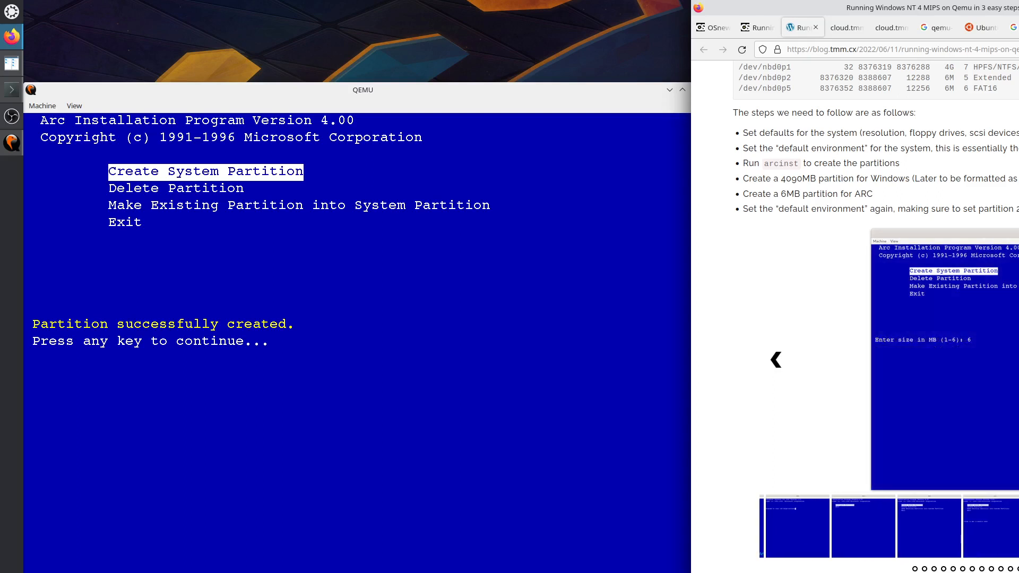
left_click(467, 390)
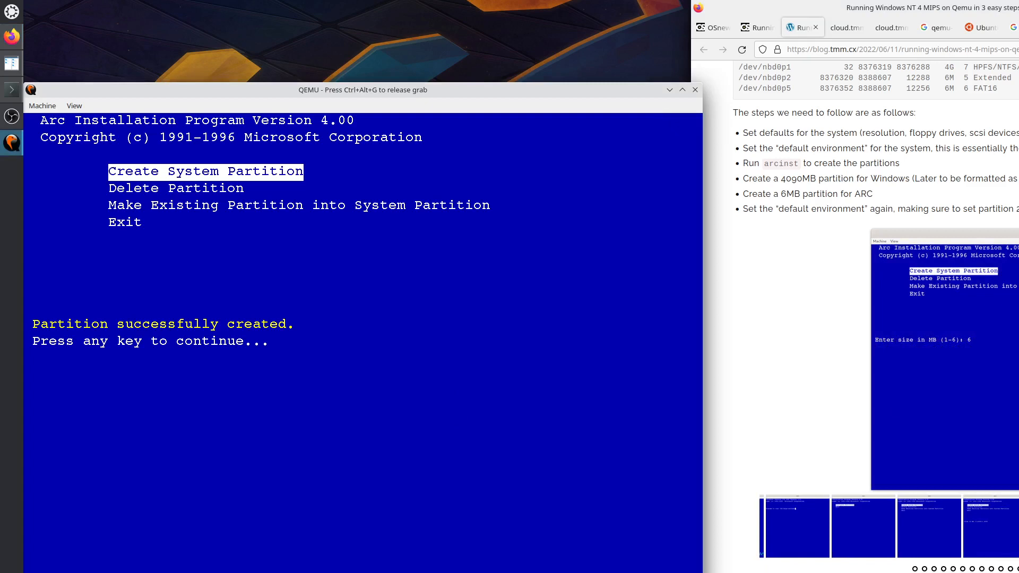
key("Return")
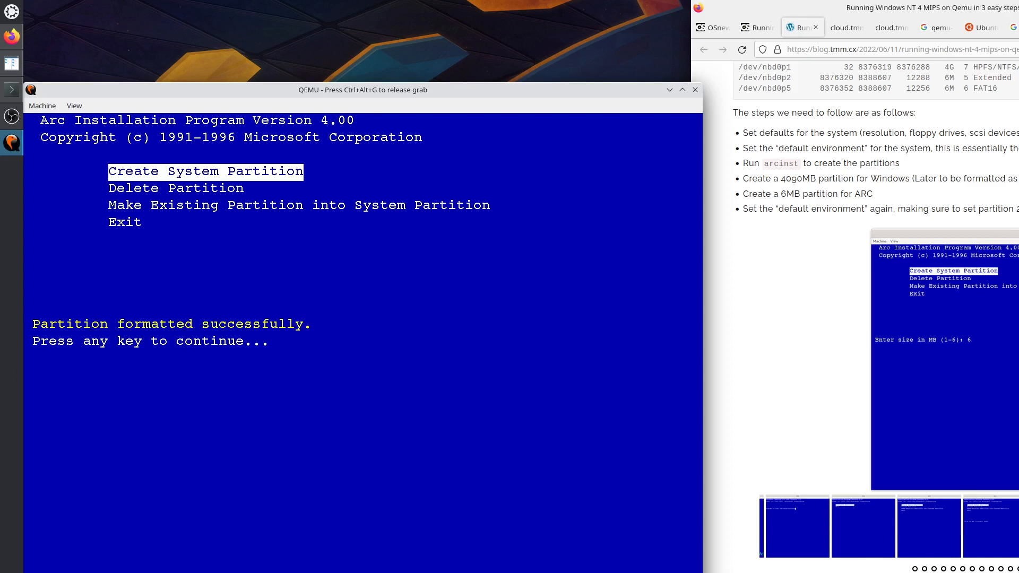
key("Return")
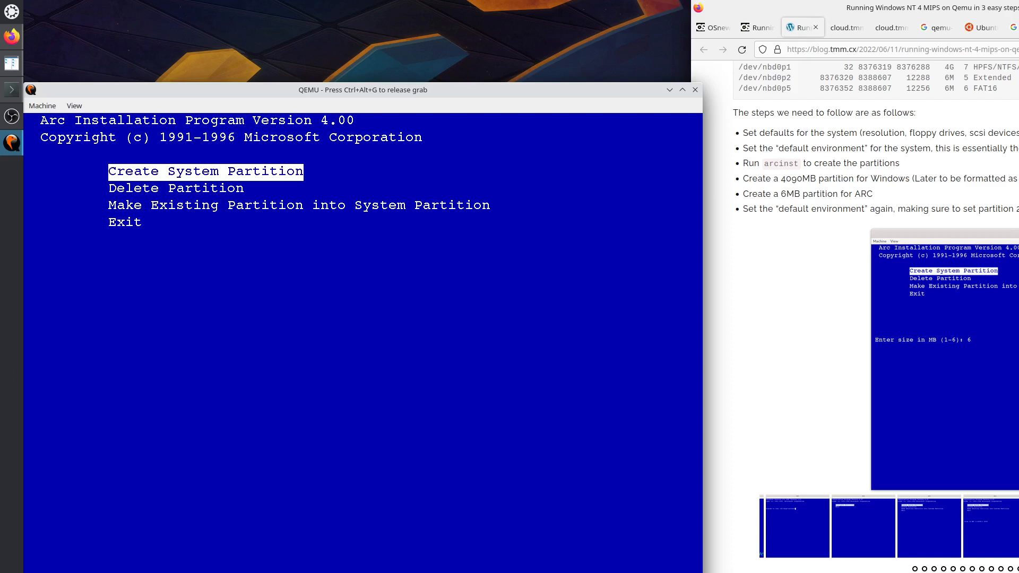
Create a 6 MB system partition, format it, and dismiss the success message.
key("Return")
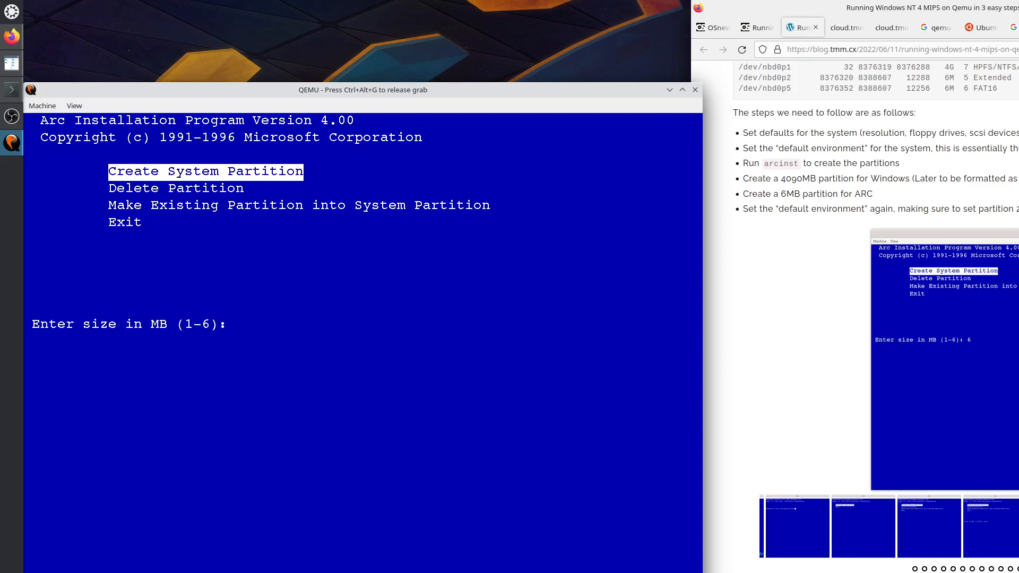
type("6")
key("Return")
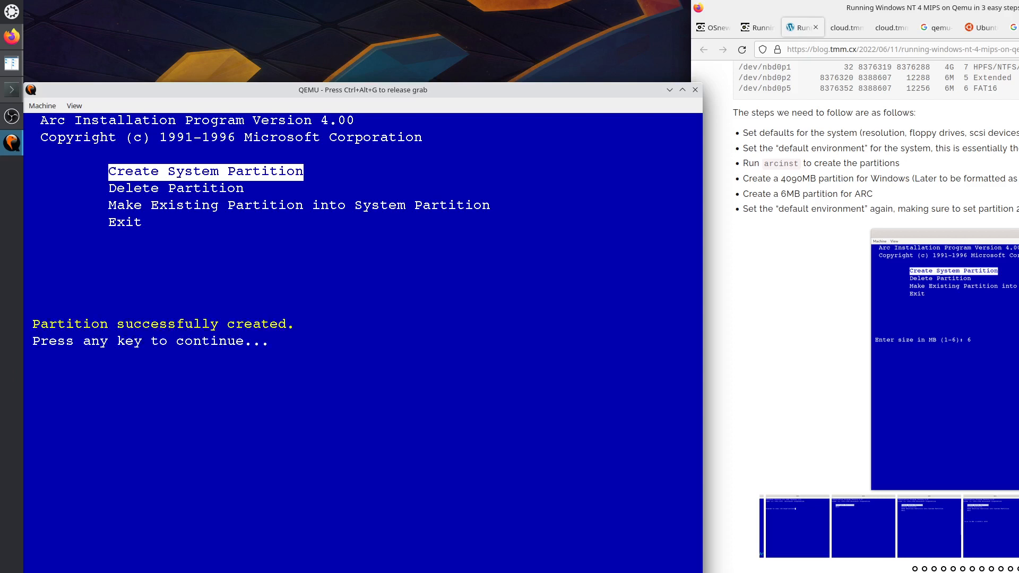
key("Return")
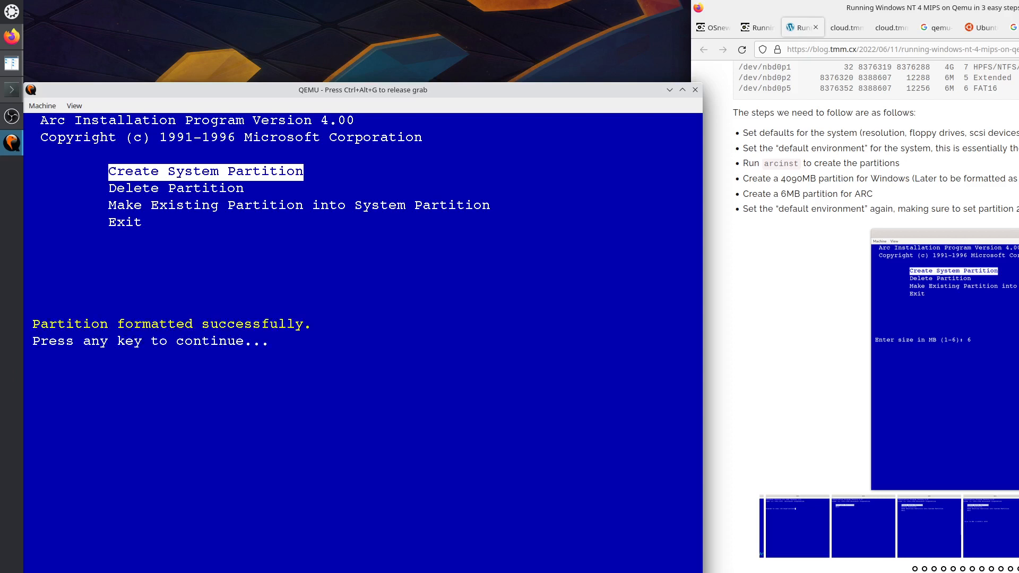
key("Return")
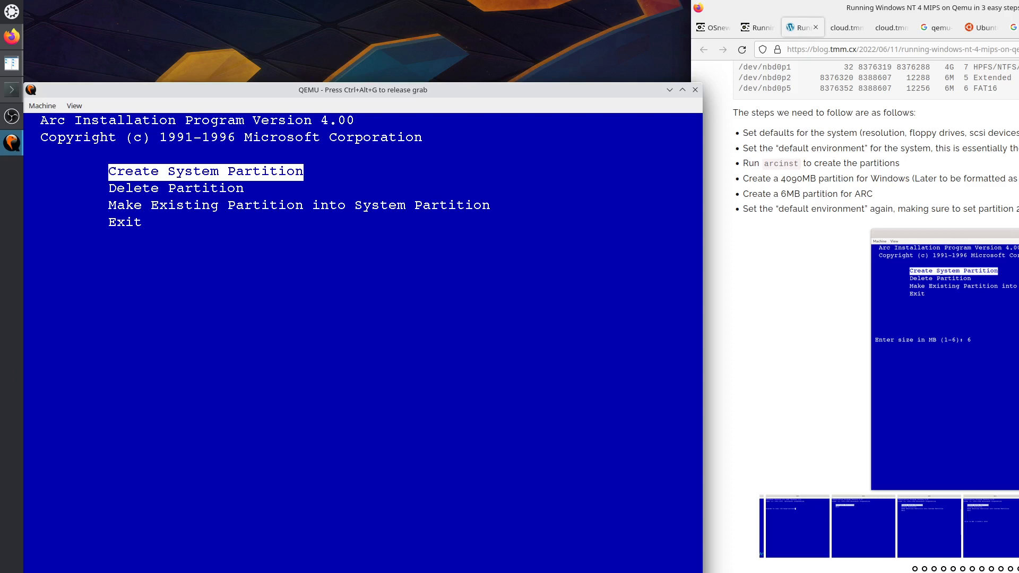
Advance the guide's slideshow to the ARC Multiboot step and refocus QEMU.
key("ctrl+alt+g")
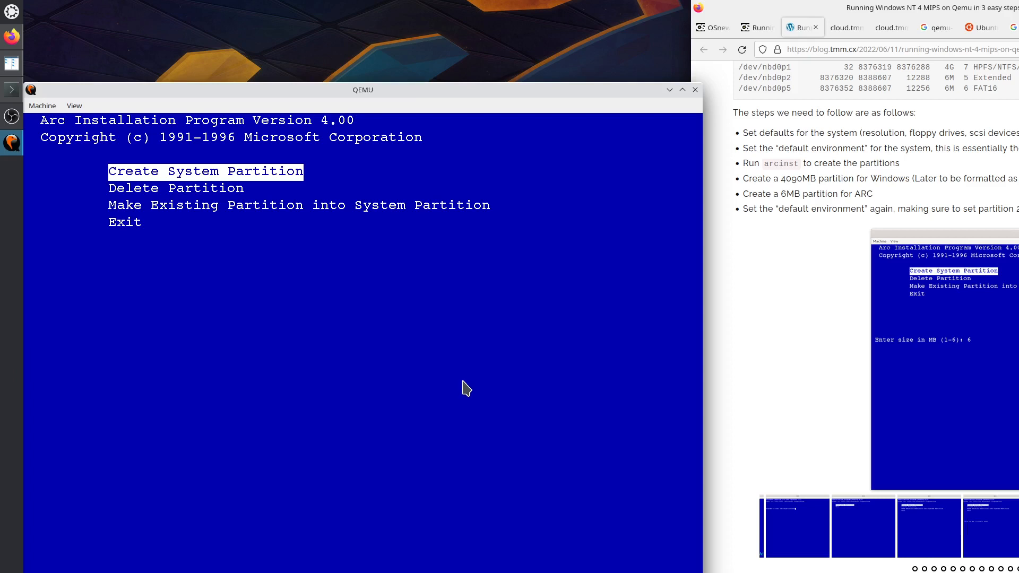
left_click(1018, 360)
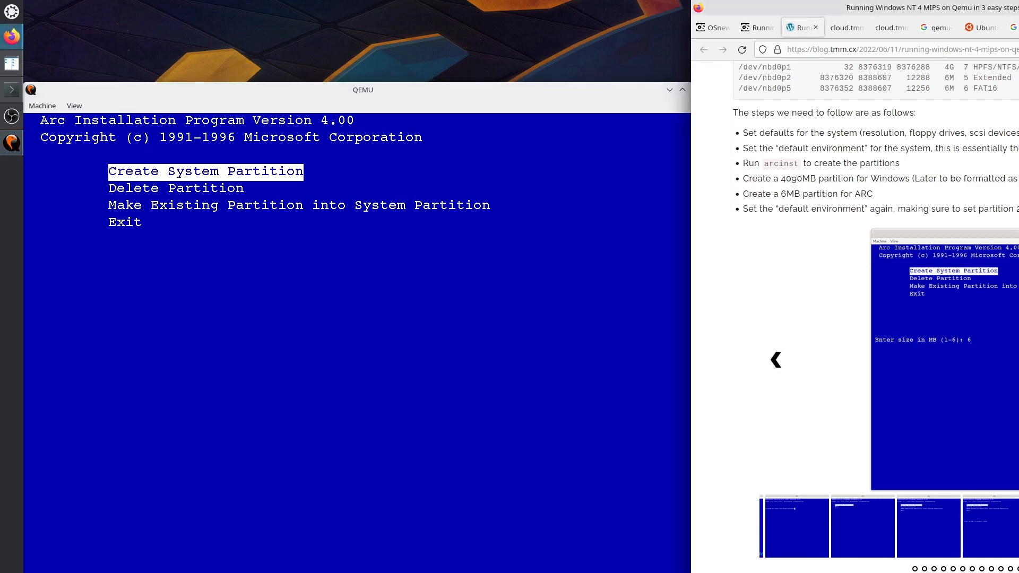
left_click(1018, 360)
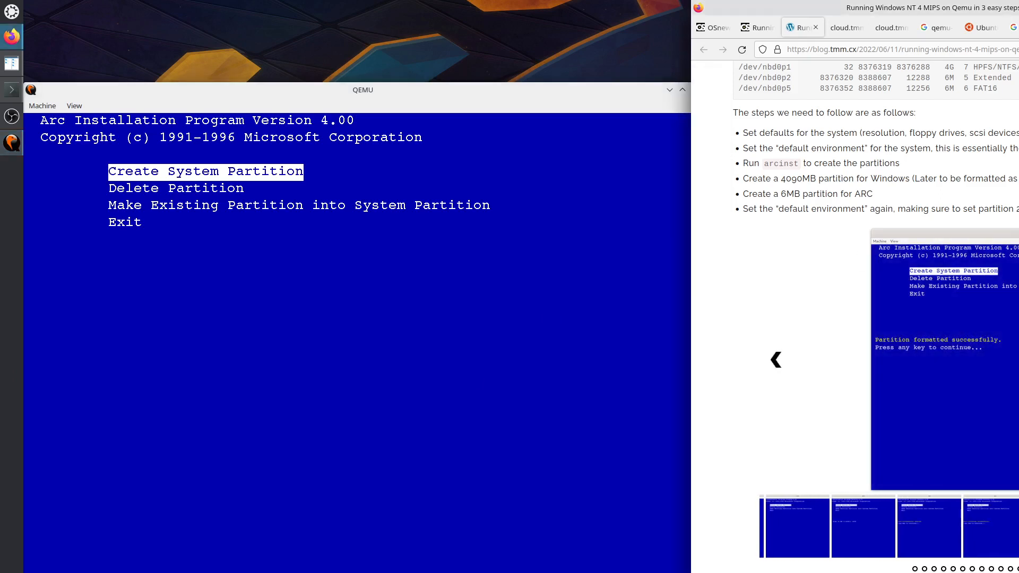
left_click(1018, 359)
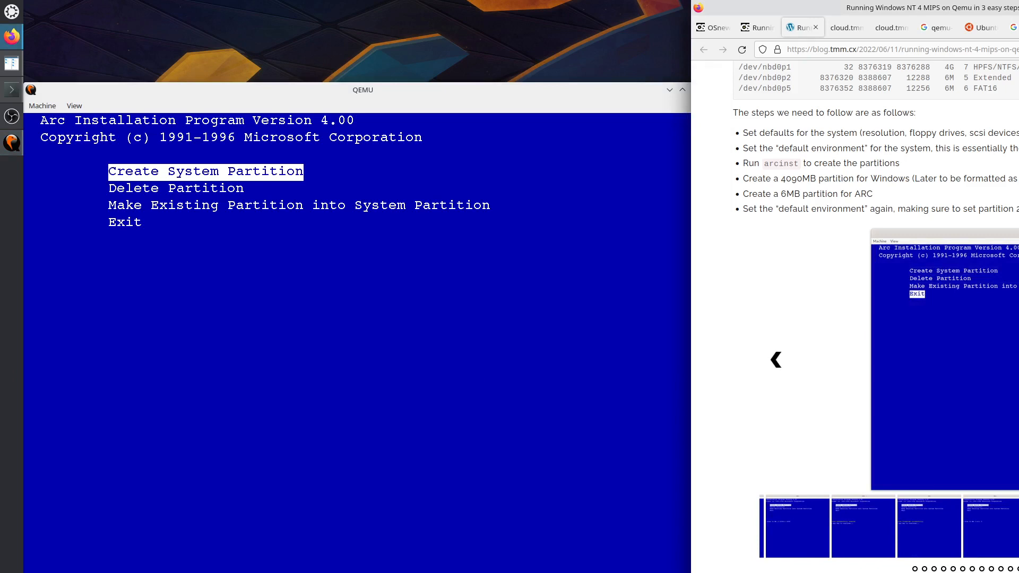
left_click(1018, 359)
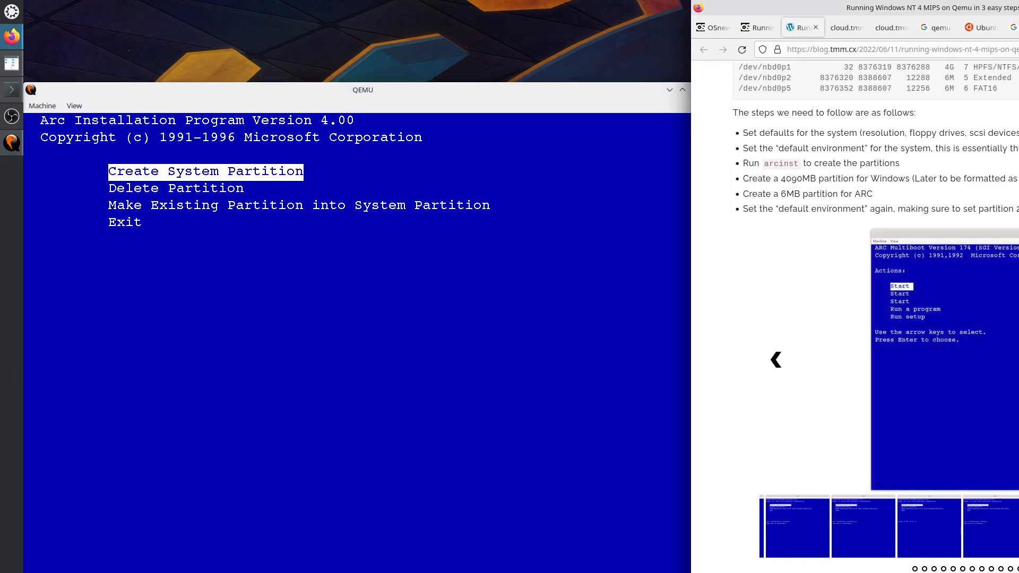
left_click(467, 412)
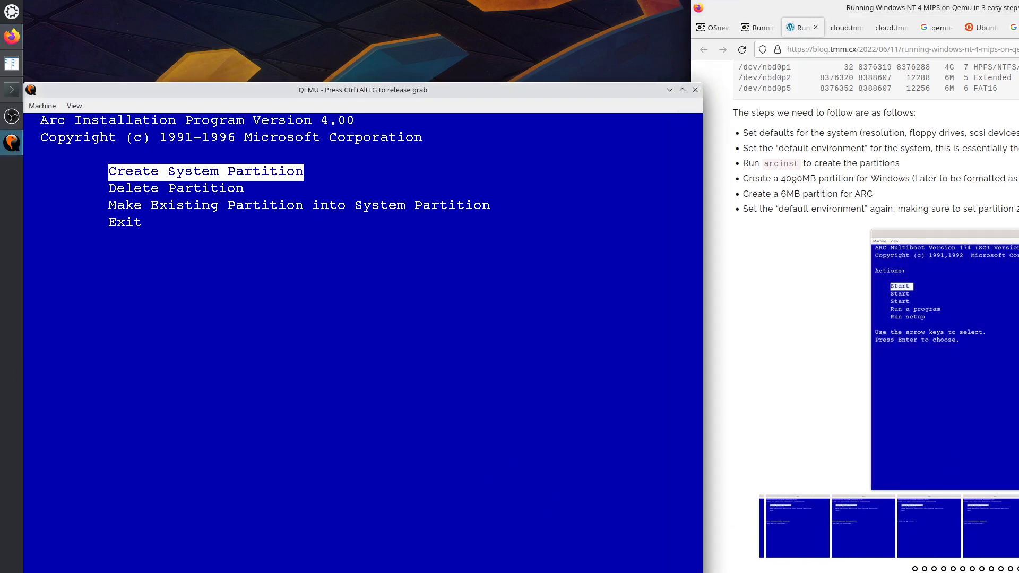
Exit the partition menu and quit arcinst back to ARC Multiboot.
key("Down")
key("Down")
key("Down")
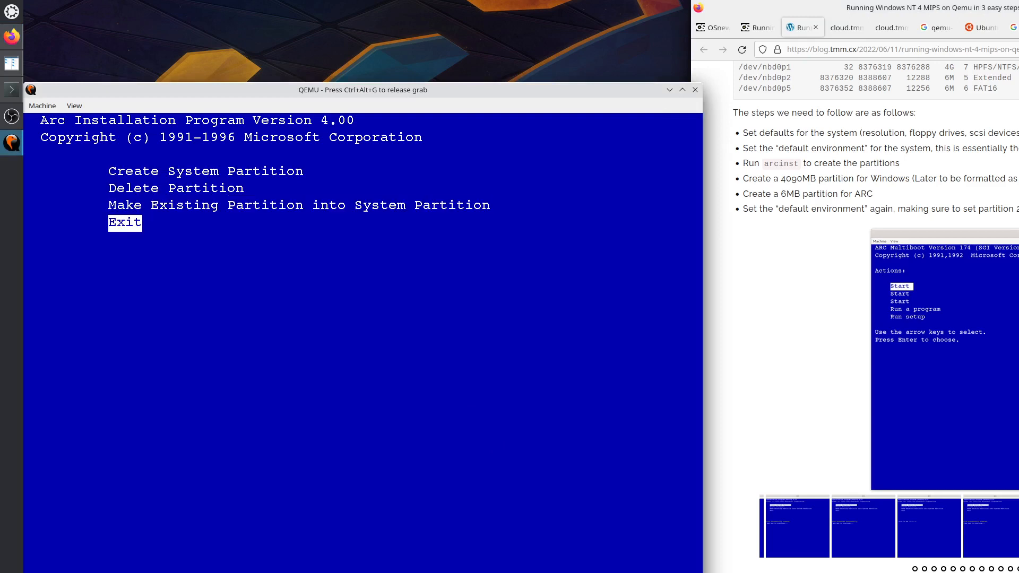
key("Return")
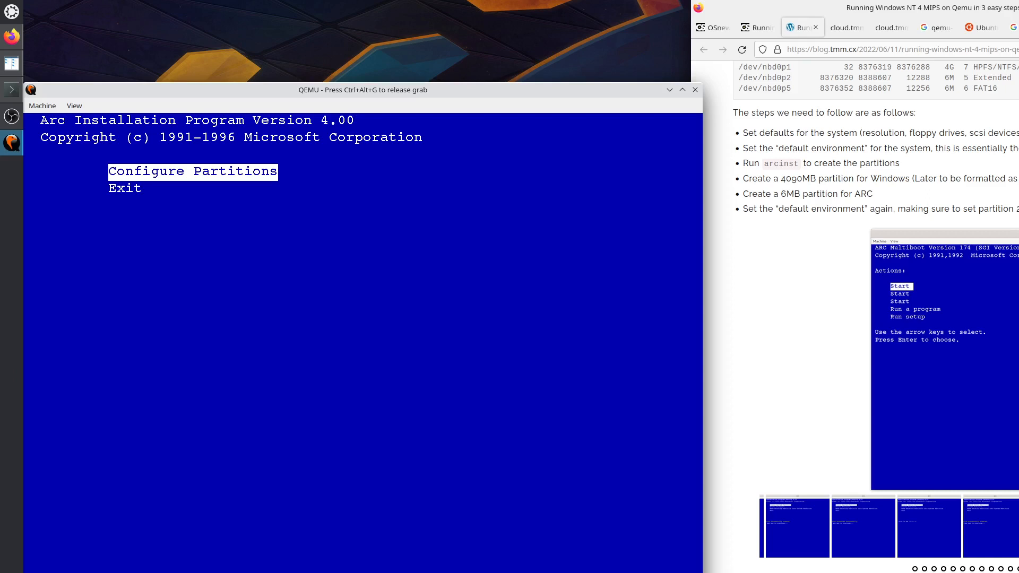
key("Down")
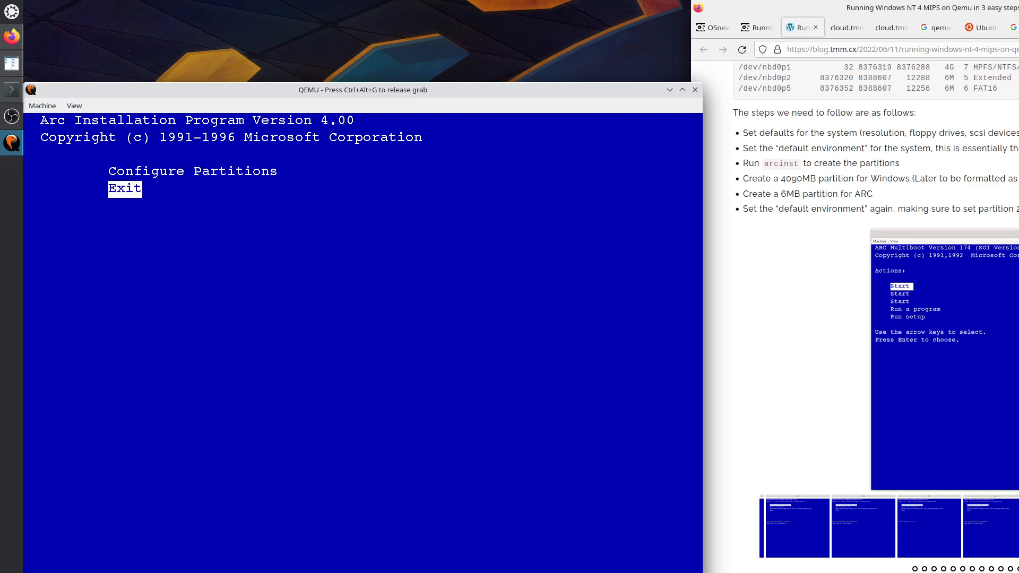
key("Return")
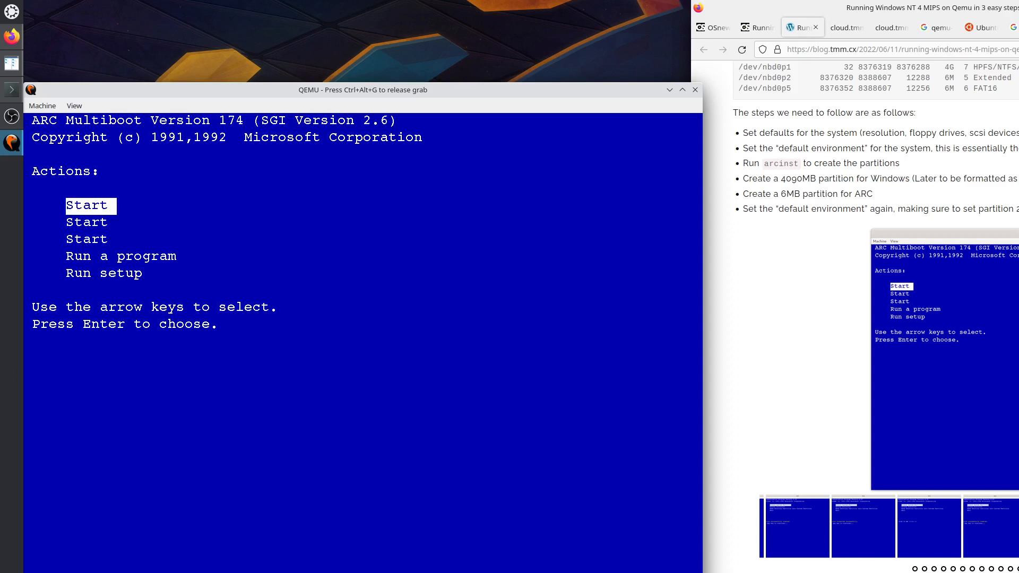
Check the guide's Run setup step, then choose Run setup to start JAZZ Setup.
key("ctrl+alt+g")
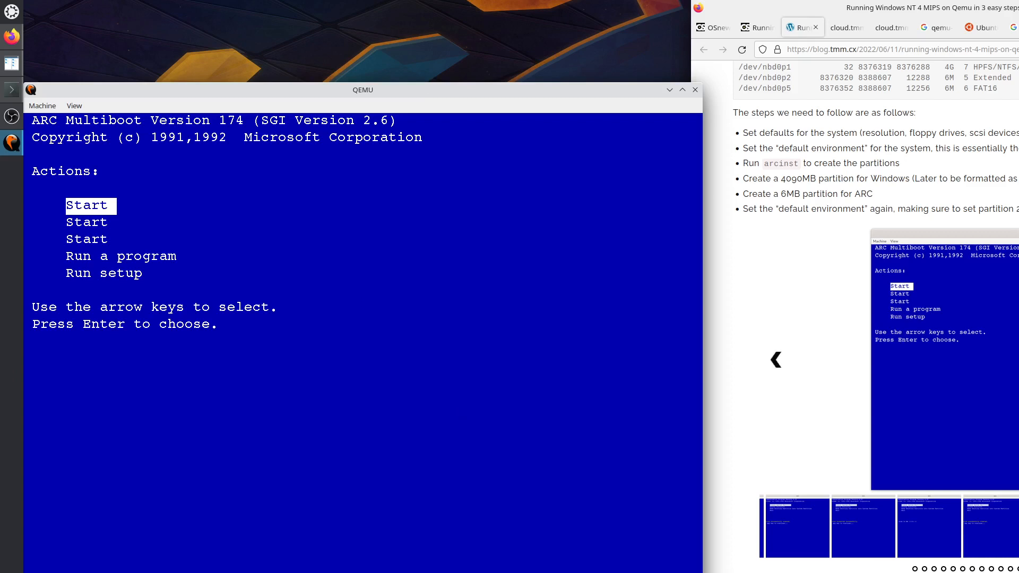
left_click(1018, 359)
left_click(1018, 360)
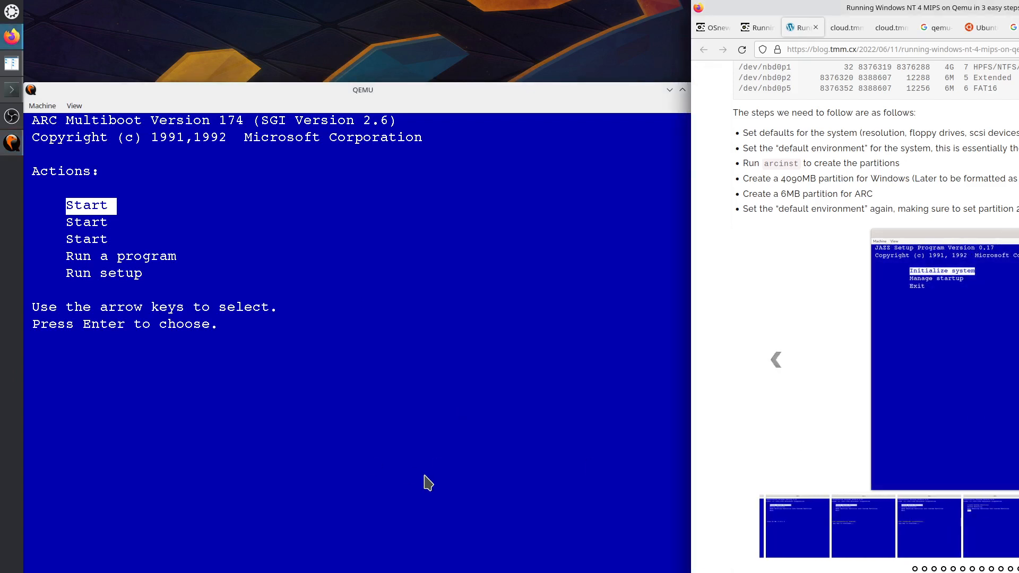
left_click(406, 439)
key("Down")
key("Down")
key("Down")
key("Down")
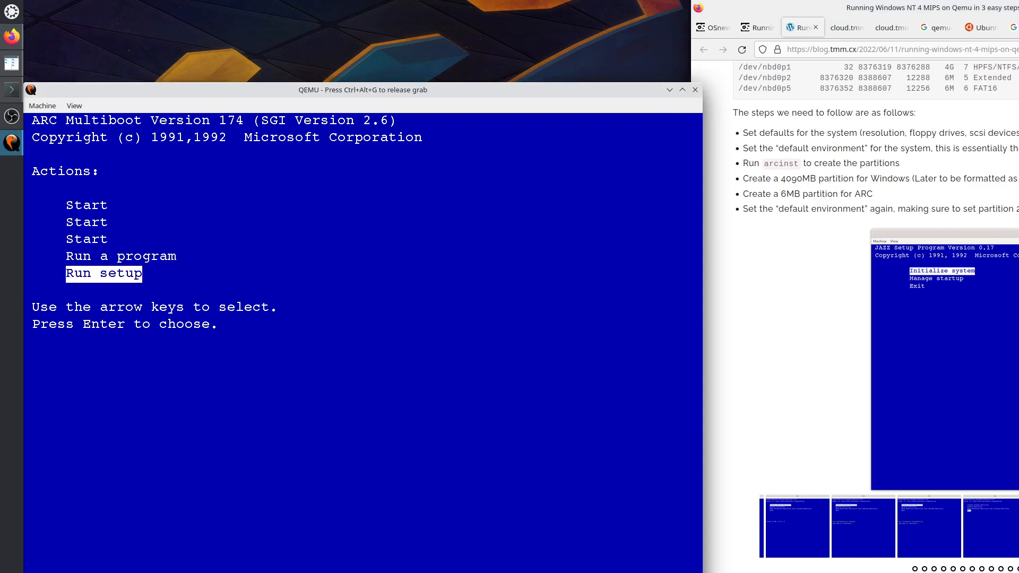
key("Return")
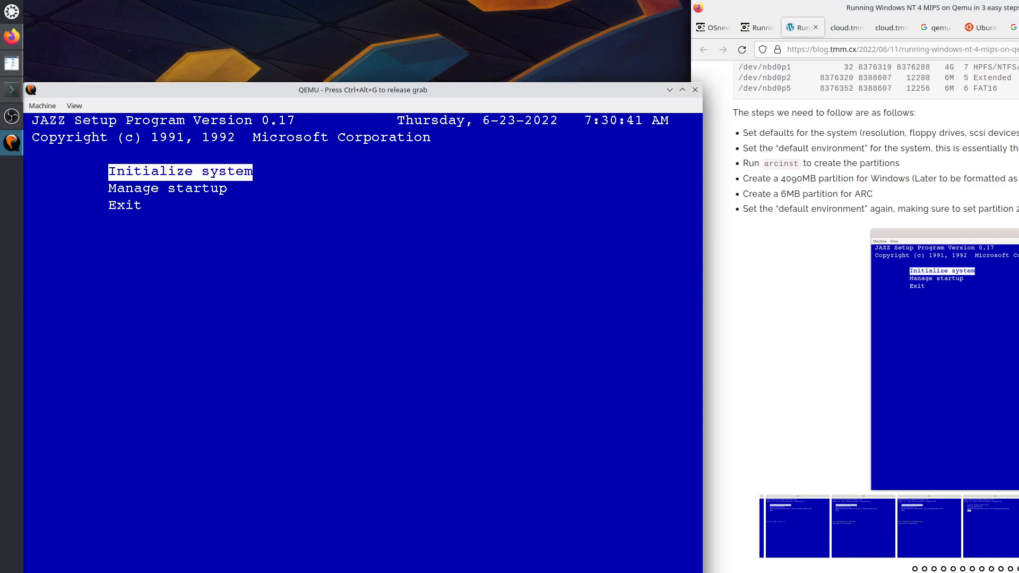
Under Initialize system, set the default environment to Scsi Hard Disk, ID 0, partition 2.
key("Return")
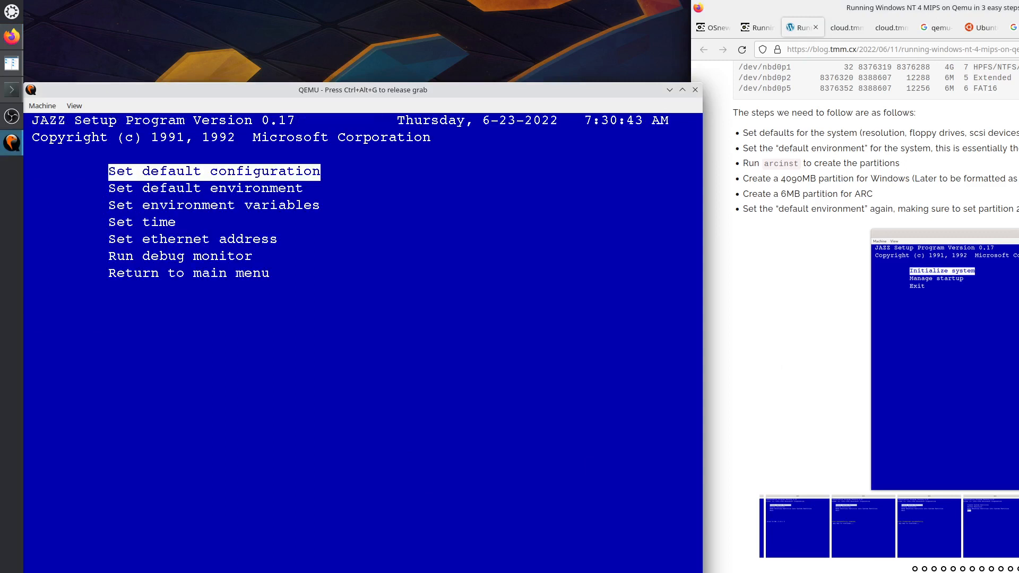
key("ctrl+alt+g")
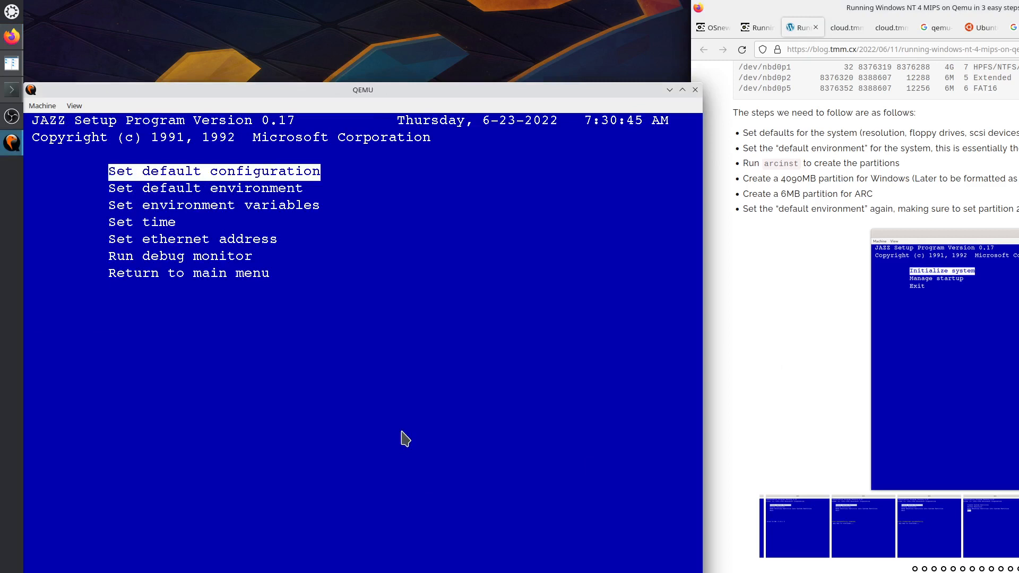
left_click(776, 360)
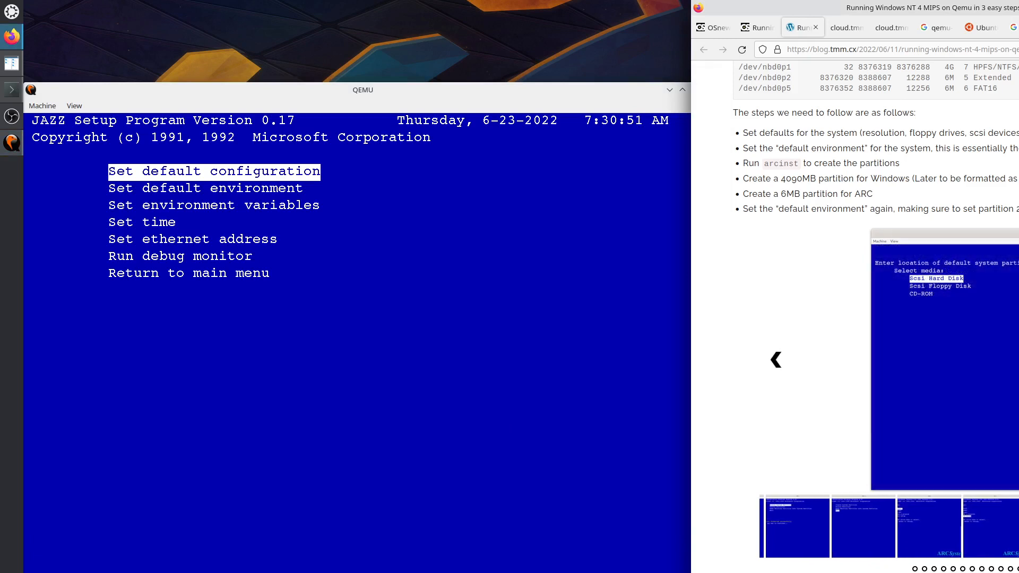
left_click(290, 324)
key("Down")
key("Return")
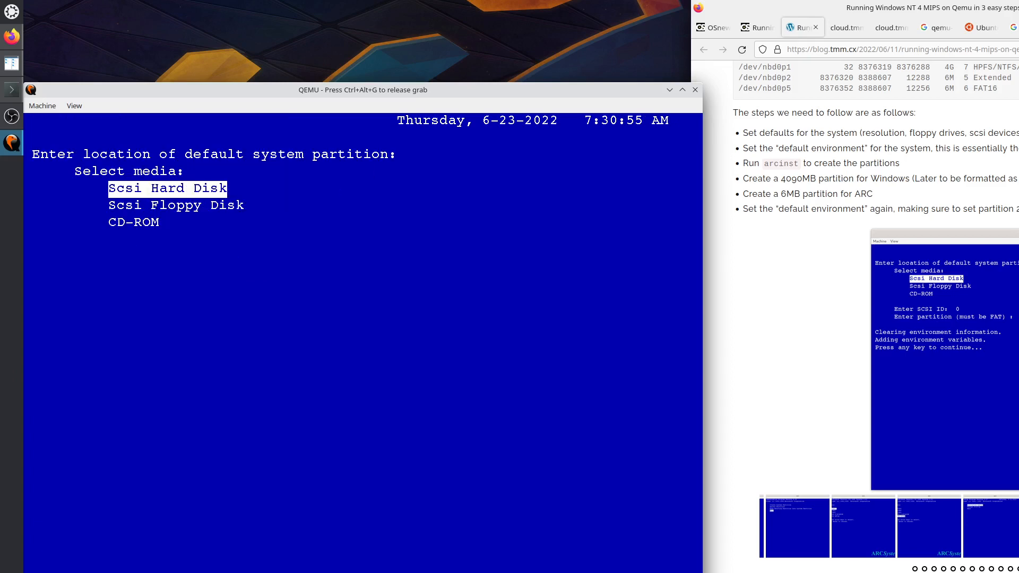
key("Return")
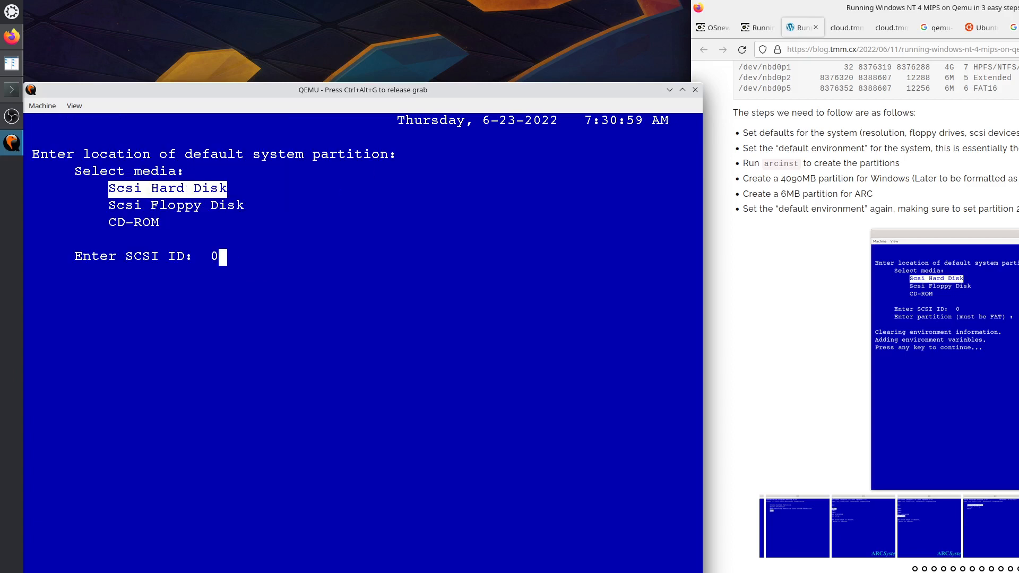
key("Return")
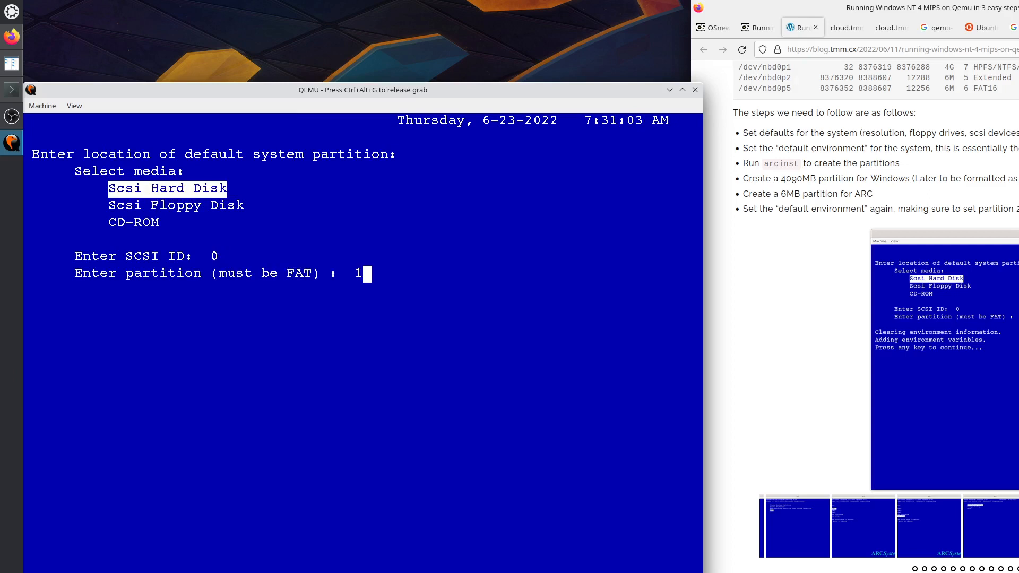
key("BackSpace")
type("2")
key("Return")
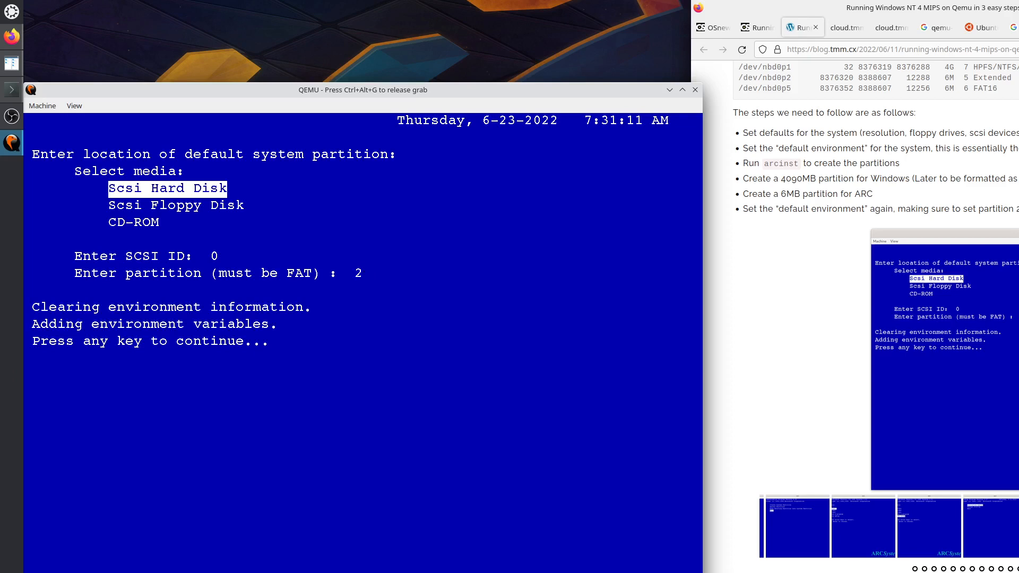
key("Return")
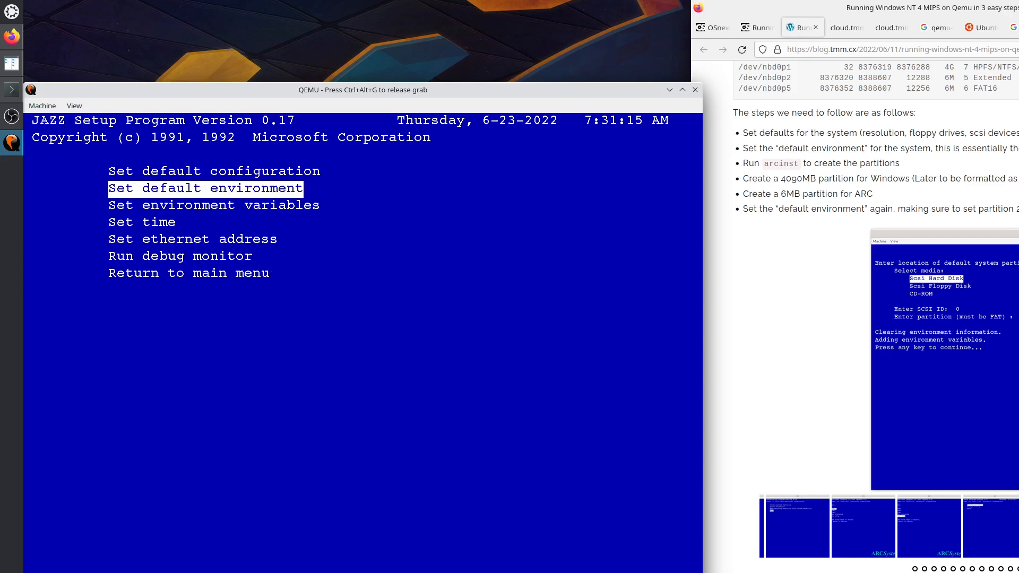
key("ctrl+alt+g")
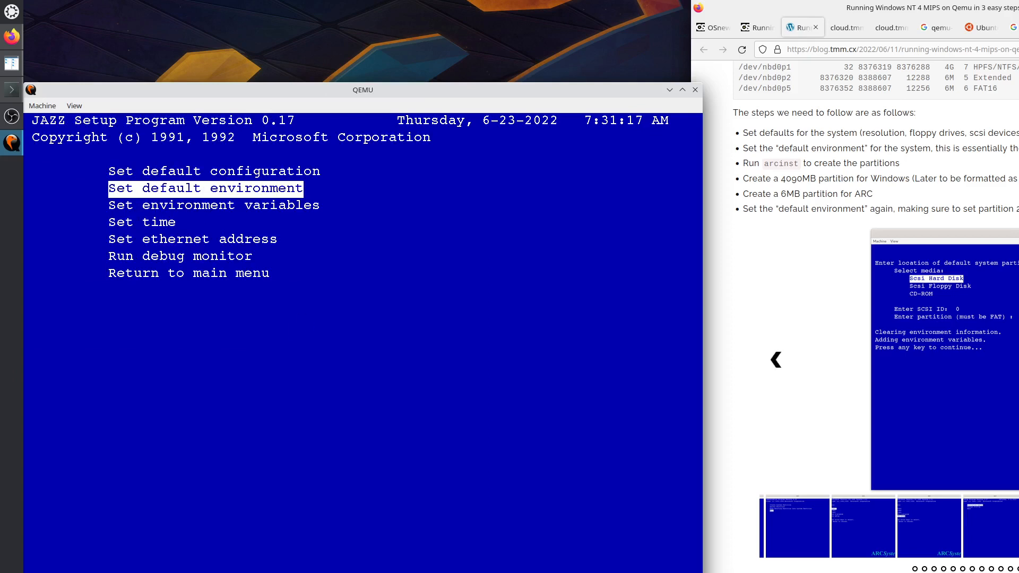
left_click(776, 359)
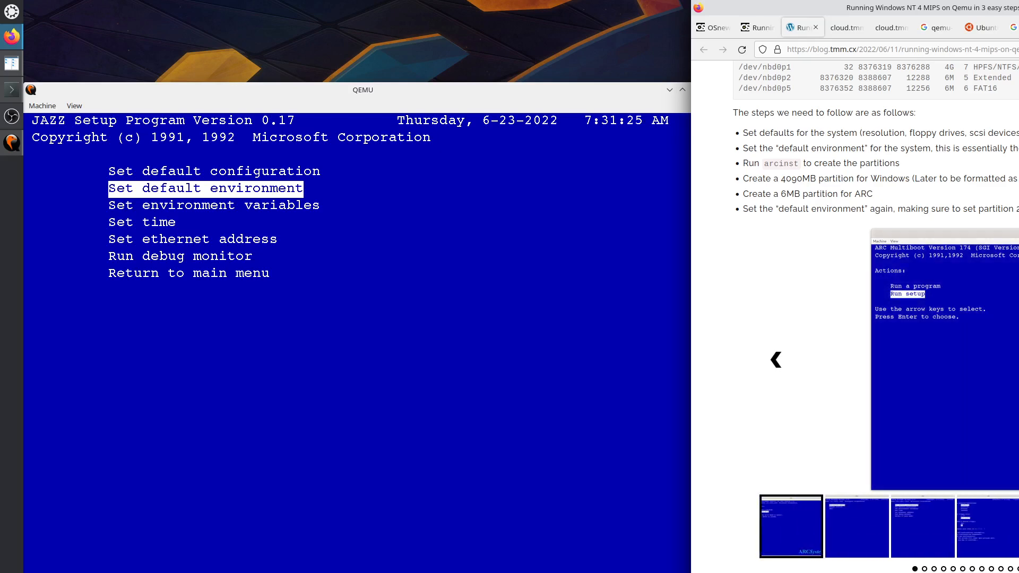
scroll(855, 318, "down", 4)
scroll(854, 318, "down", 7)
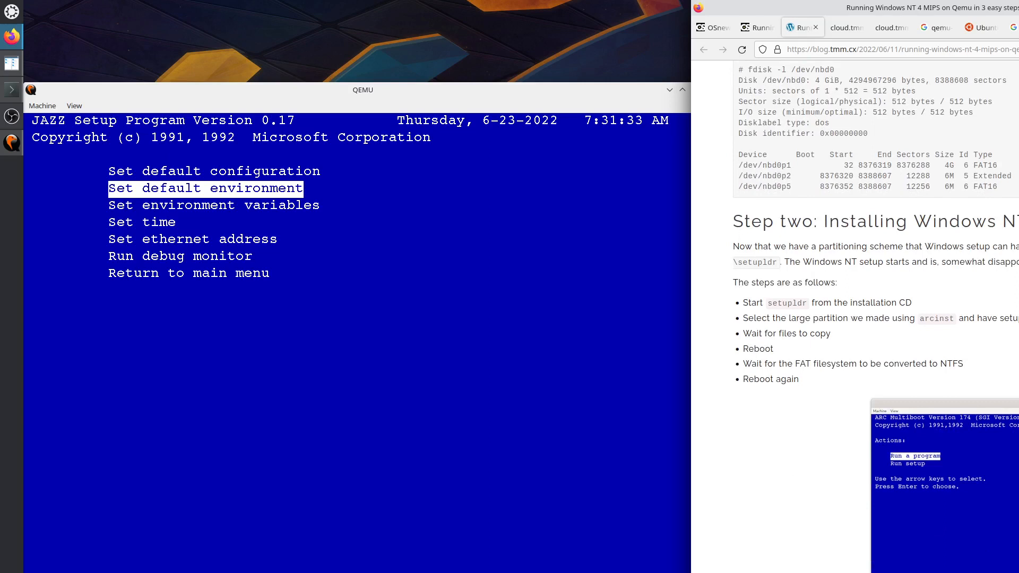
scroll(854, 318, "down", 3)
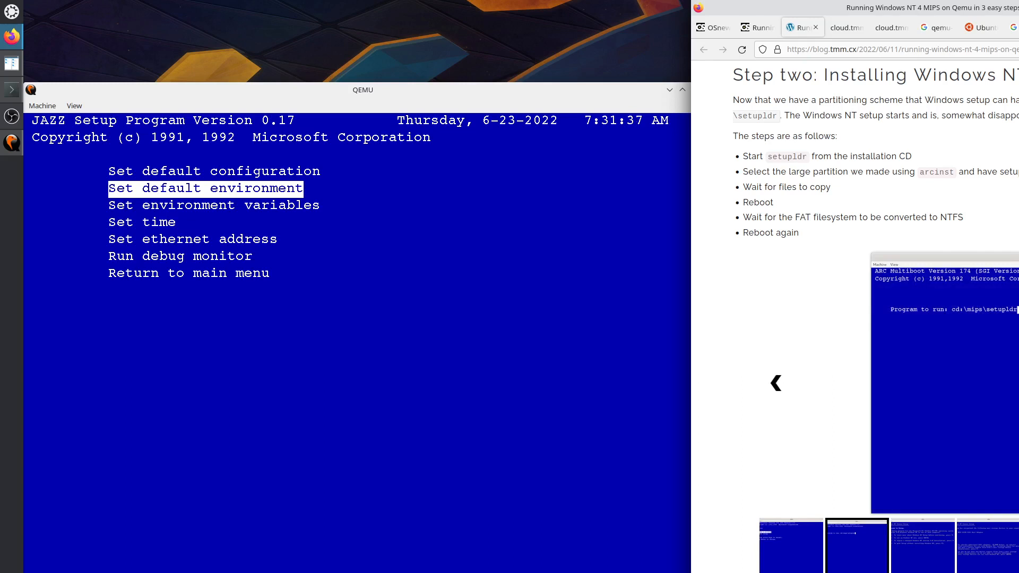
left_click(774, 386)
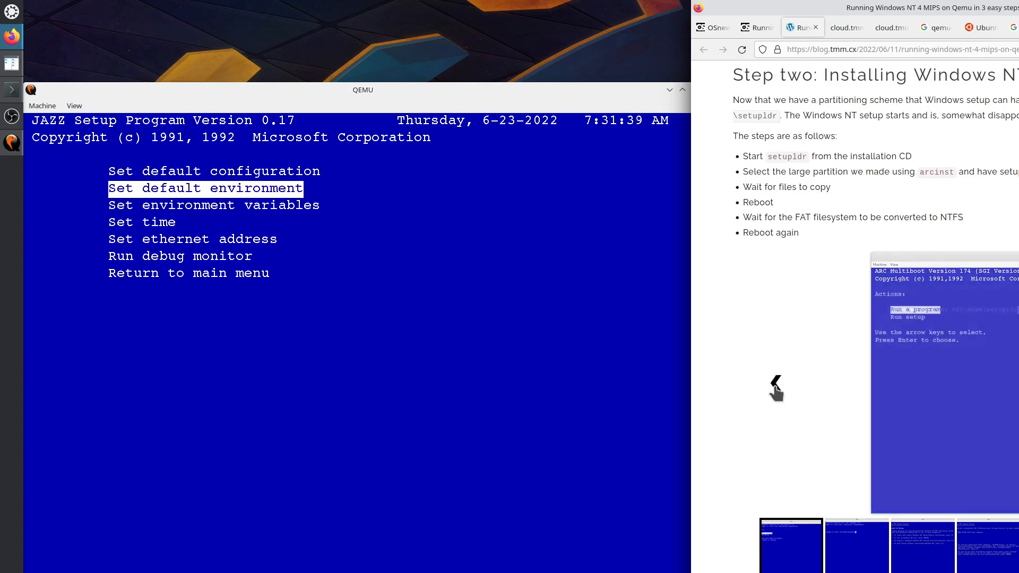
left_click(525, 360)
key("Down")
key("Down")
key("Down")
key("Down")
key("Down")
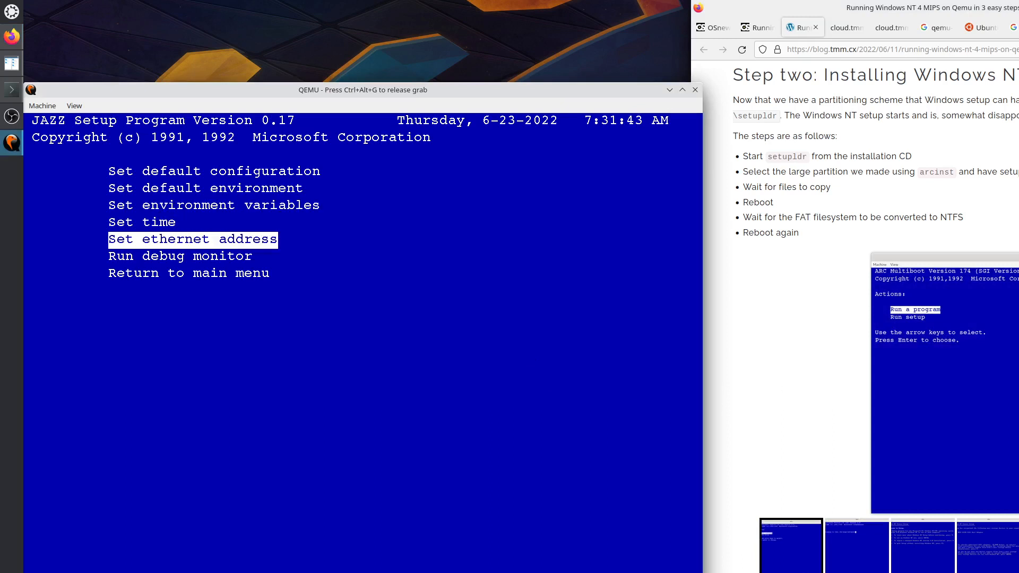
Leave the system initialization options and return to the JAZZ setup main menu.
key("Return")
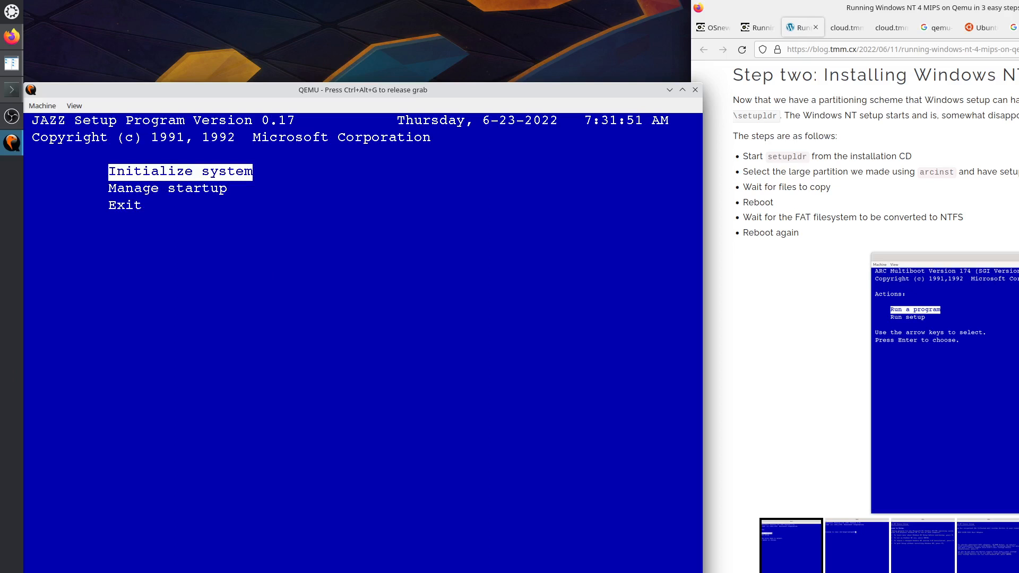
key("Return")
key("Down")
key("Down")
key("Down")
key("Down")
key("Down")
key("Down")
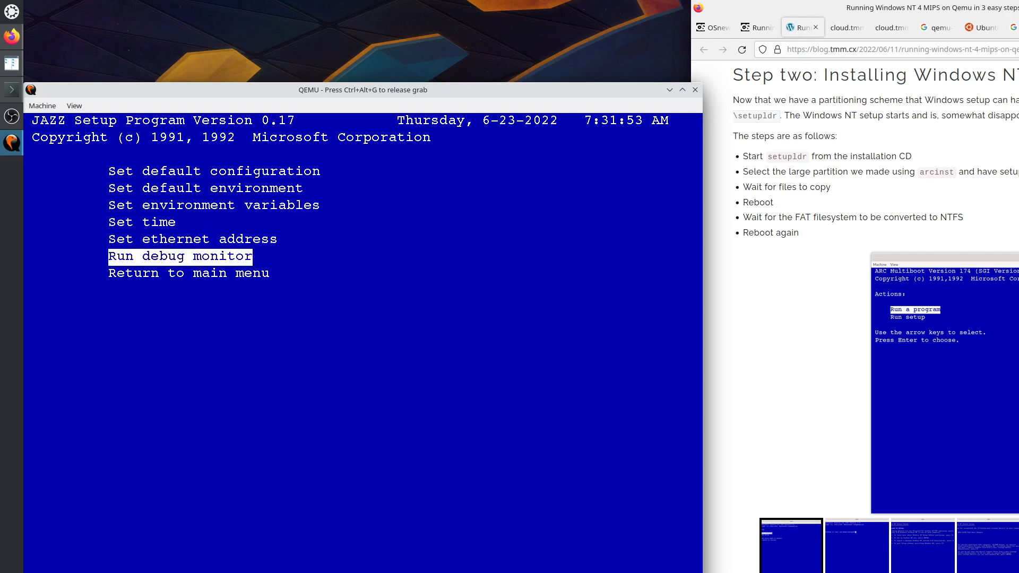
key("Return")
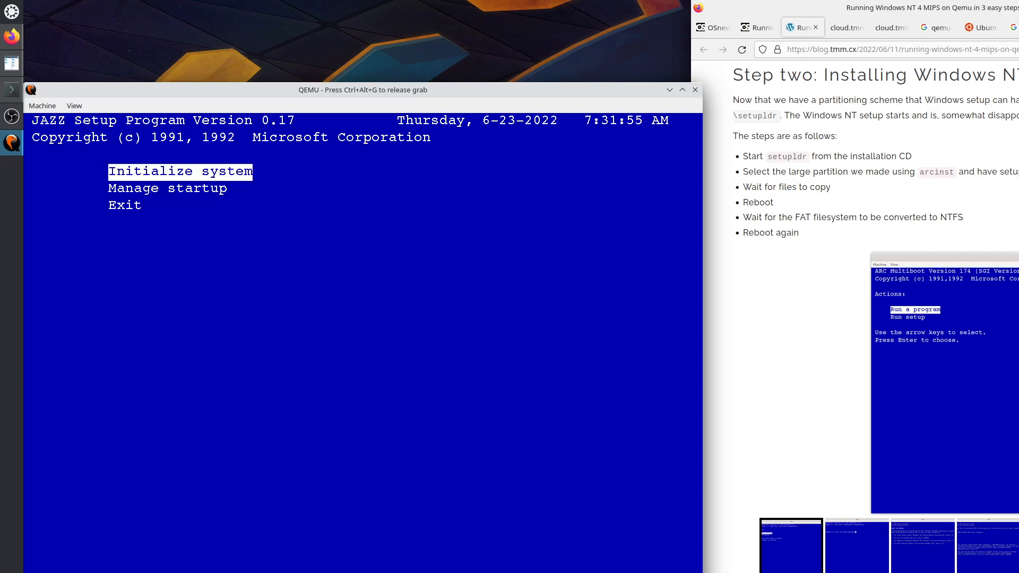
Exit JAZZ setup and choose Run a program from the ARC Multiboot menu.
key("Down")
key("Down")
key("Return")
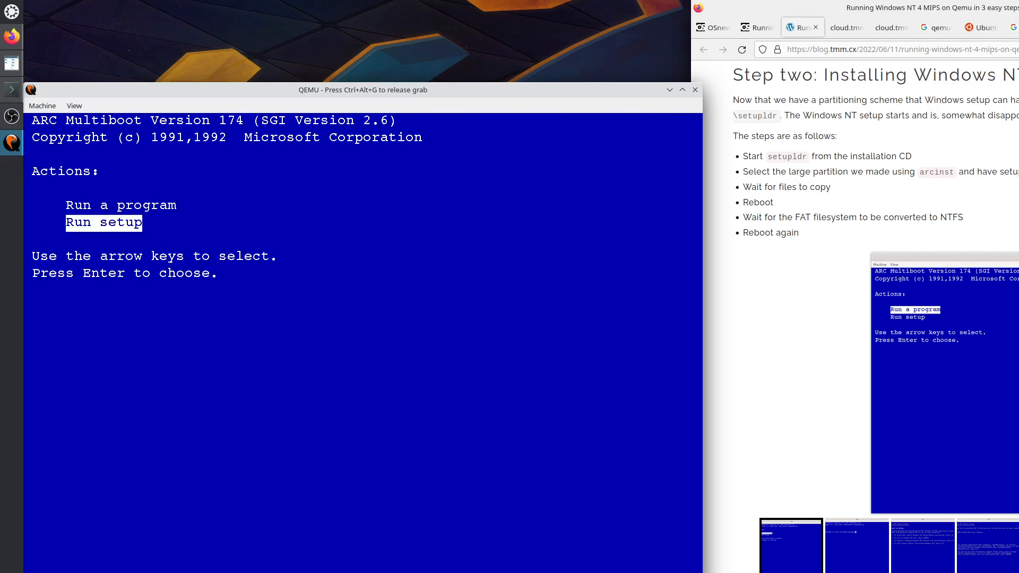
key("Up")
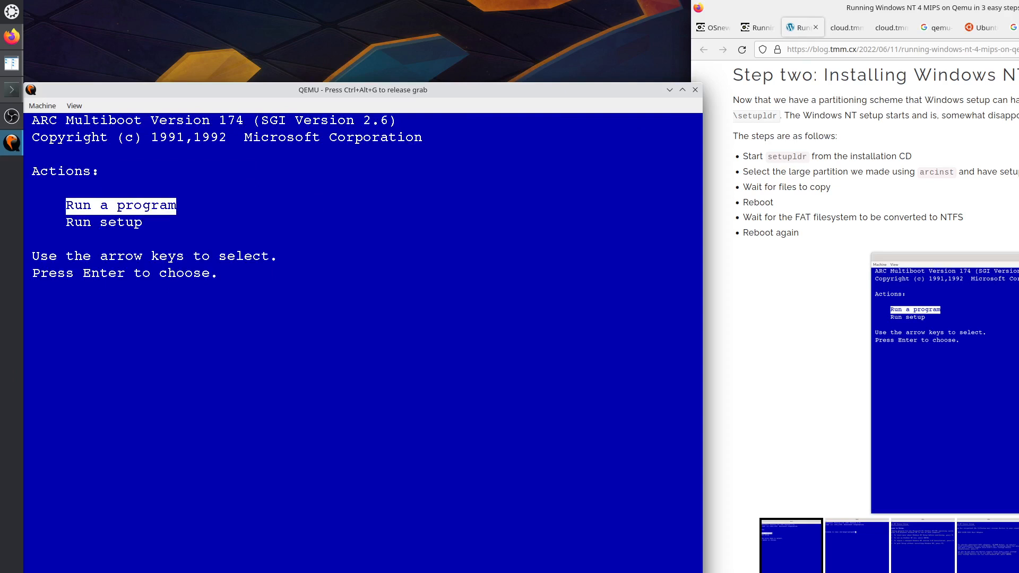
key("Return")
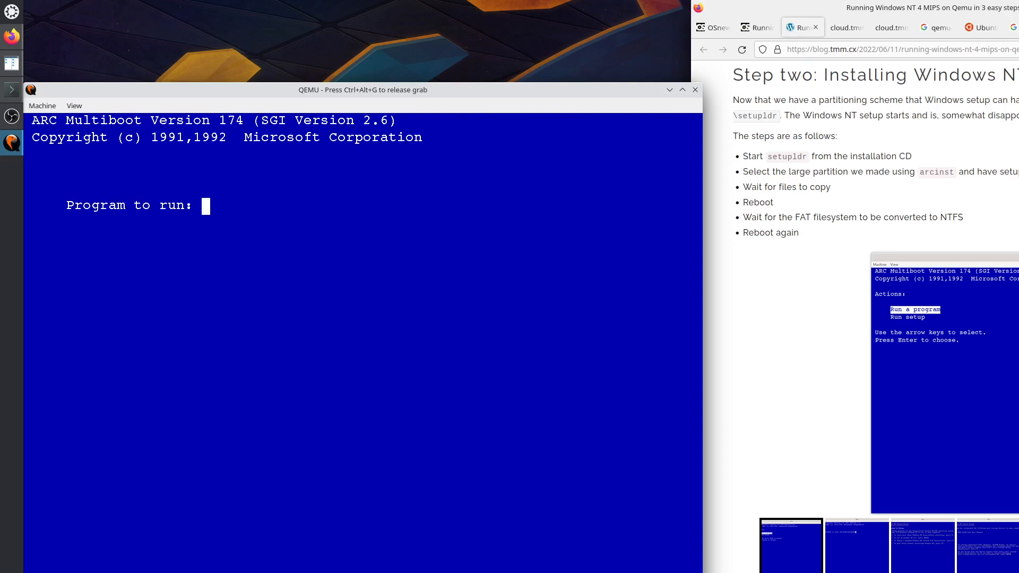
Run cd:\mips\setupldr at the program prompt to launch the Windows NT setup loader.
key("ctrl+alt+g")
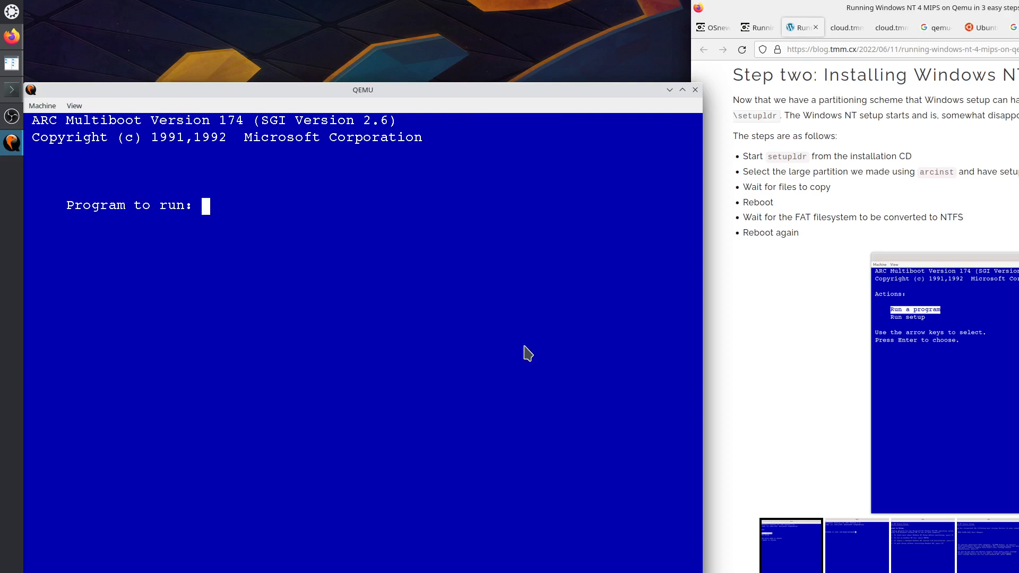
left_click(775, 382)
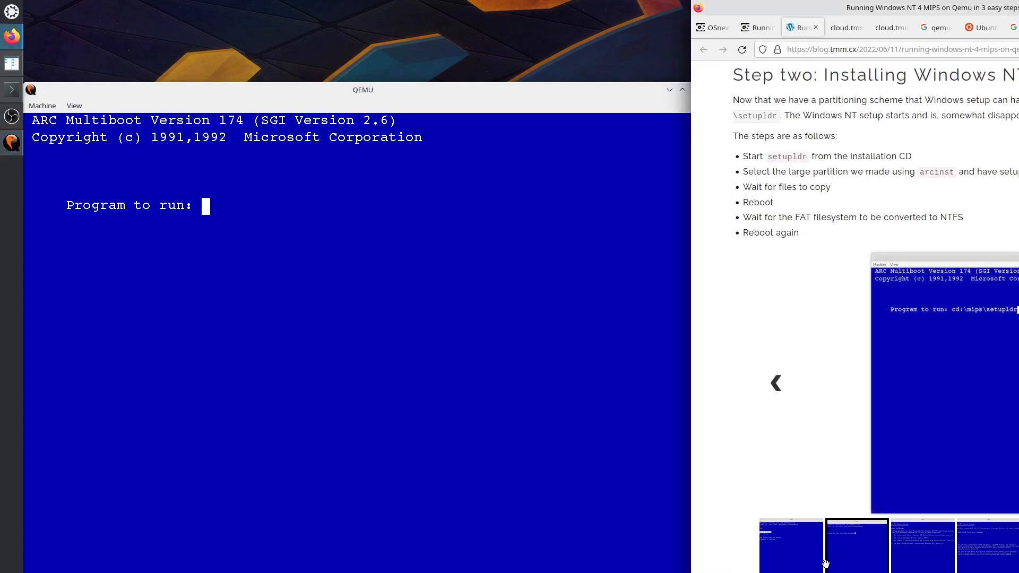
left_click(360, 356)
type("cd")
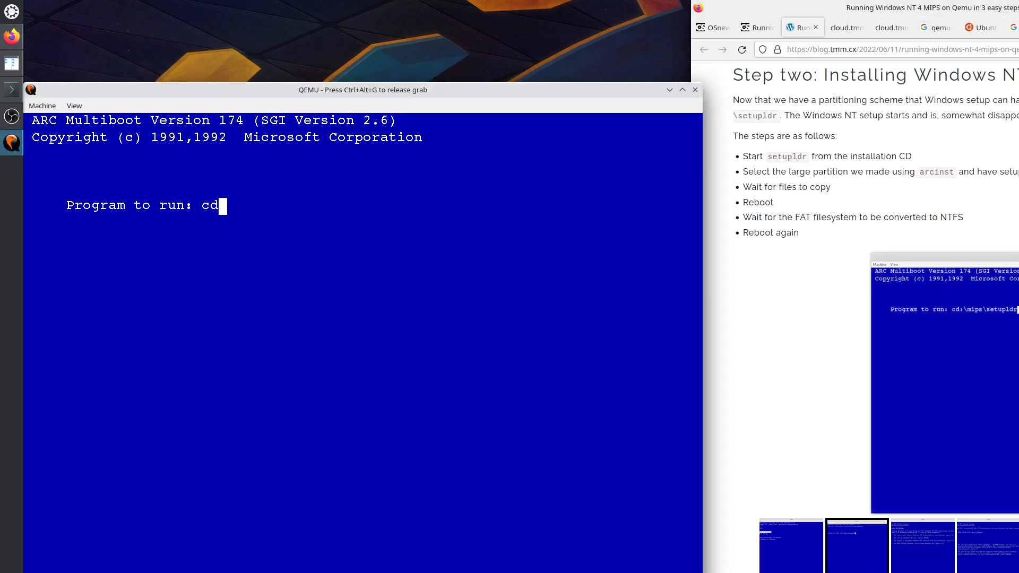
type(":\\mips\\")
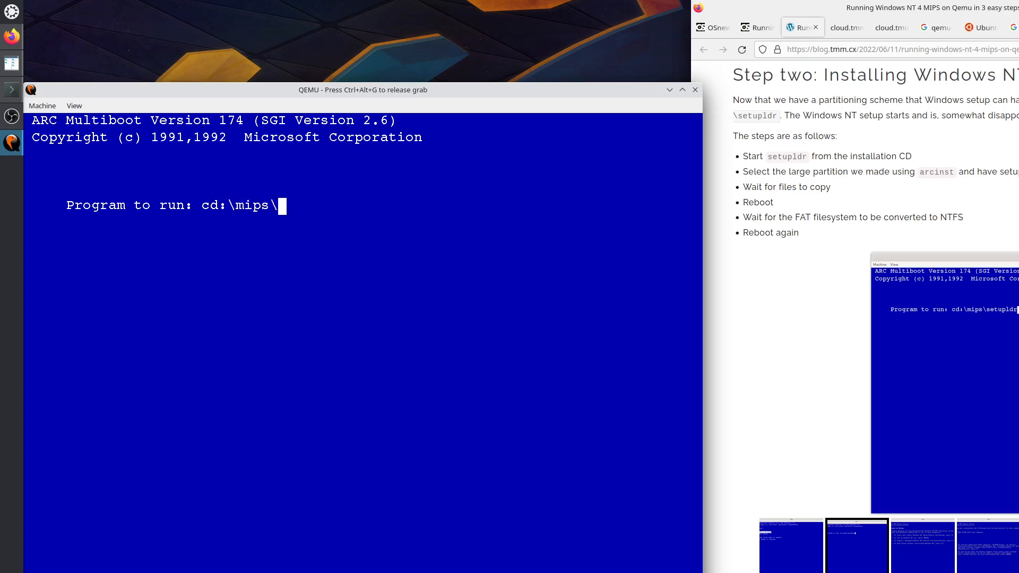
type("setupldr")
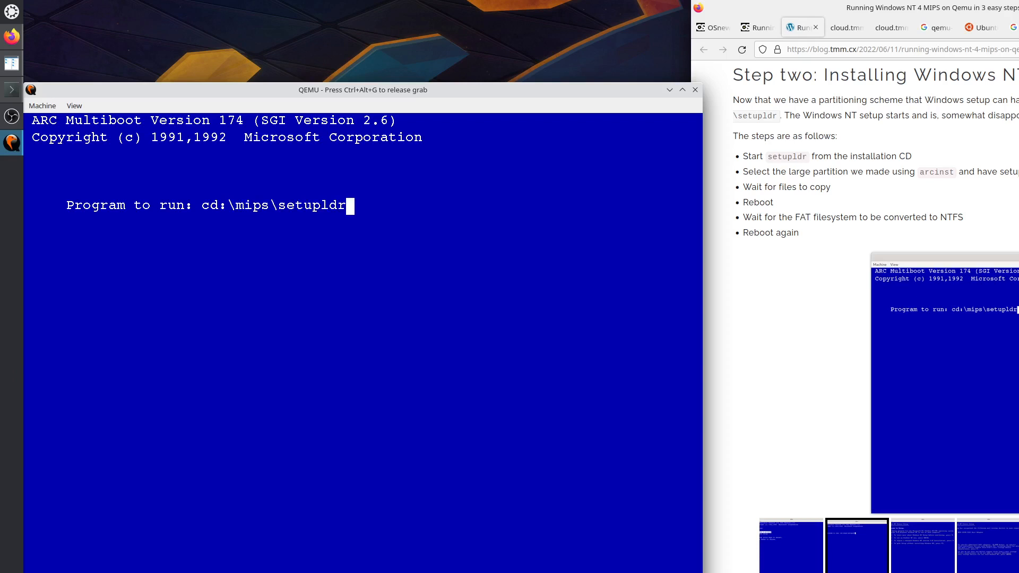
key("Return")
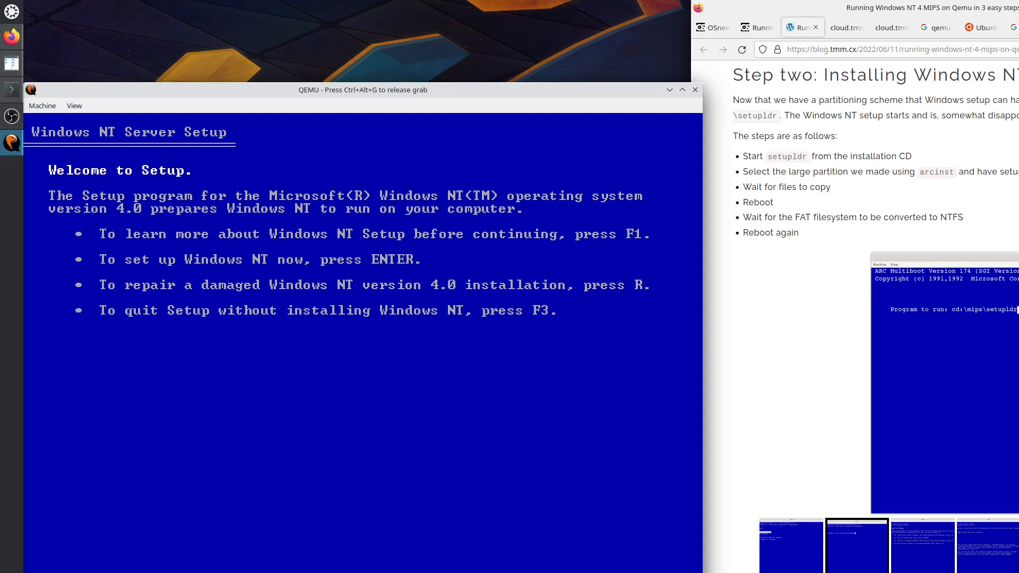
Check the blog guide's screenshots, then continue past the Windows NT Setup welcome screen.
key("ctrl+alt+g")
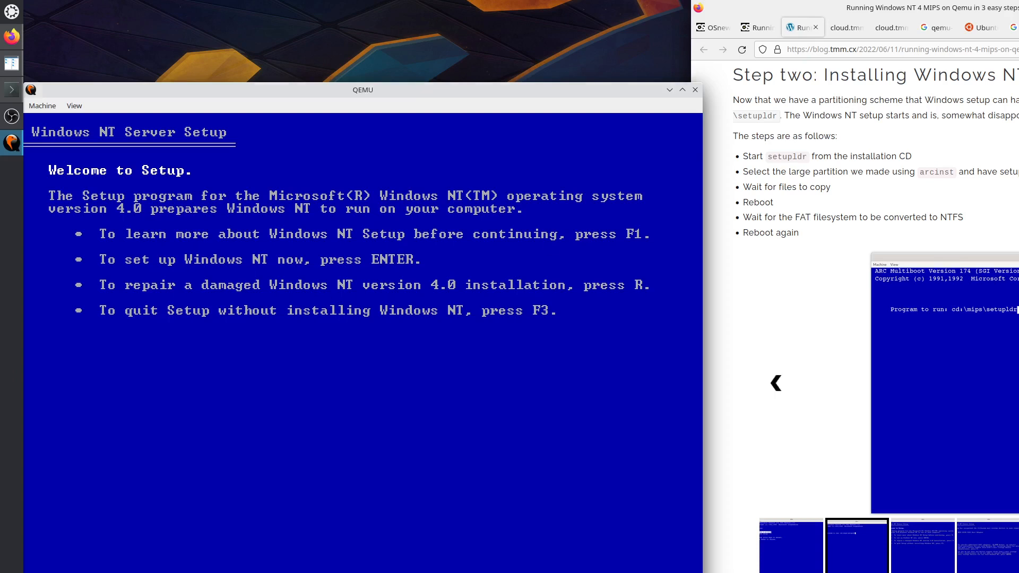
left_click(923, 546)
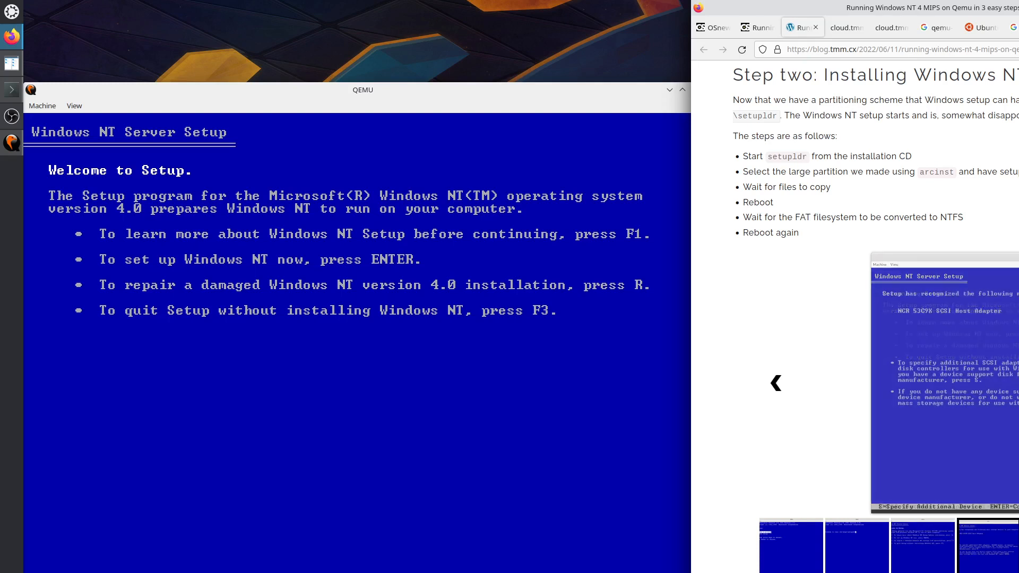
left_click(777, 386)
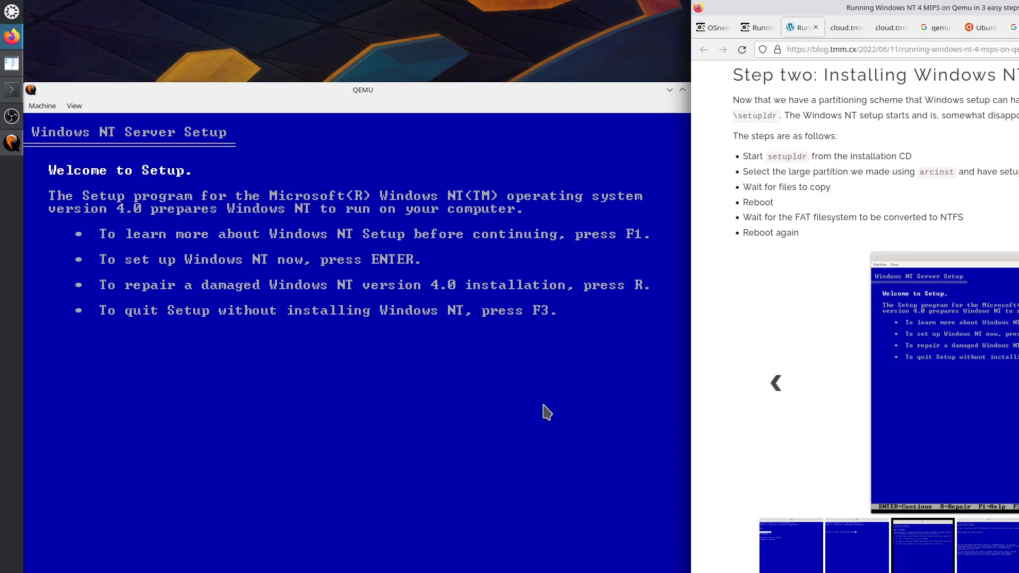
left_click(473, 408)
key("Return")
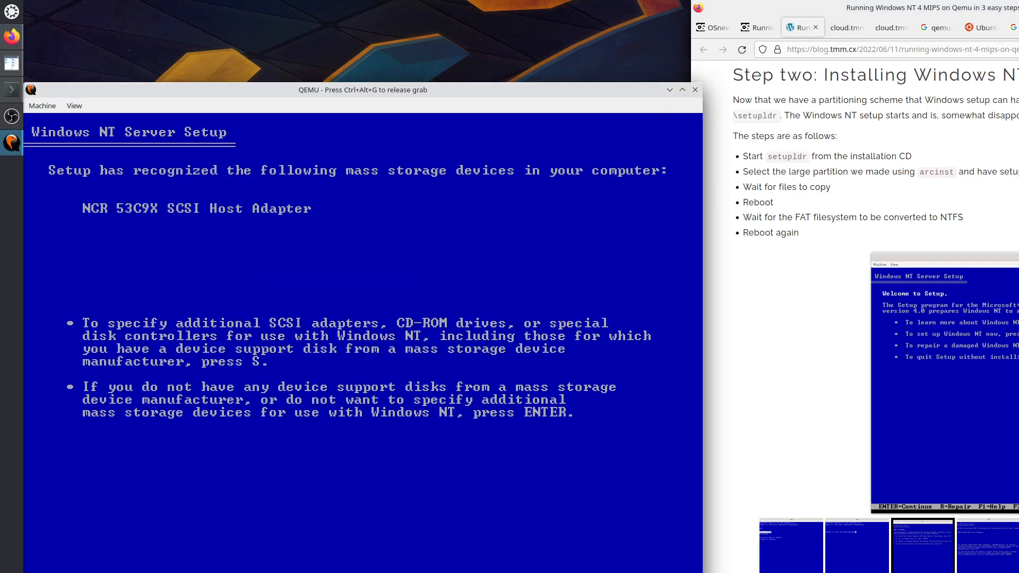
Accept the detected NCR 53C9X SCSI Host Adapter mass storage device.
key("ctrl+alt+g")
left_click(1018, 383)
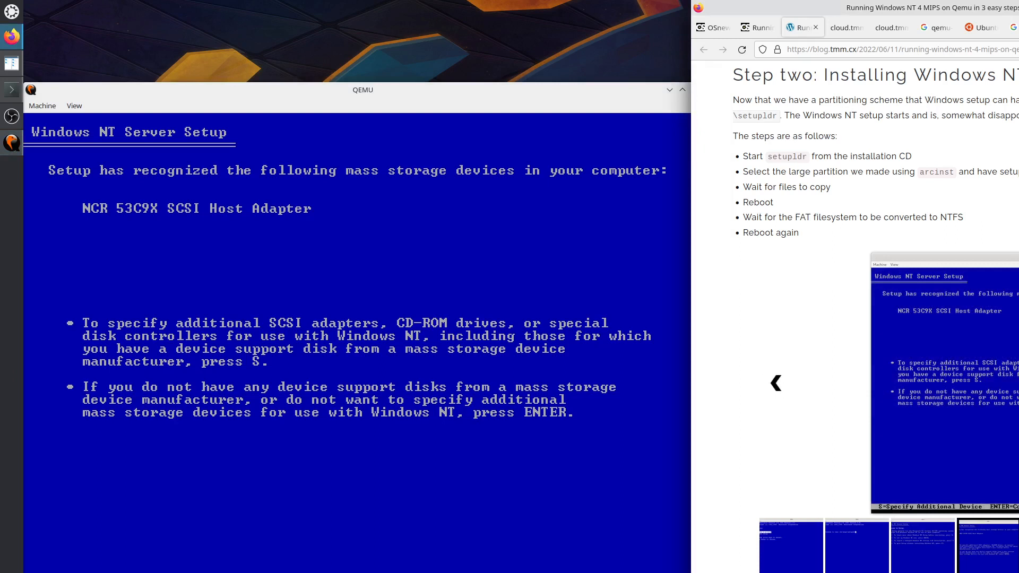
left_click(1018, 383)
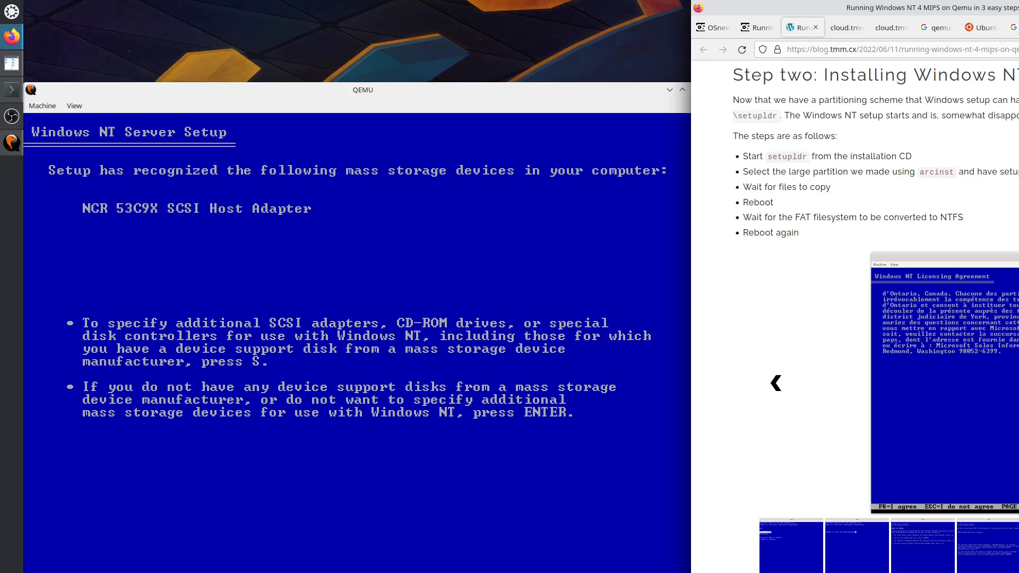
left_click(1018, 383)
left_click(541, 453)
key("Return")
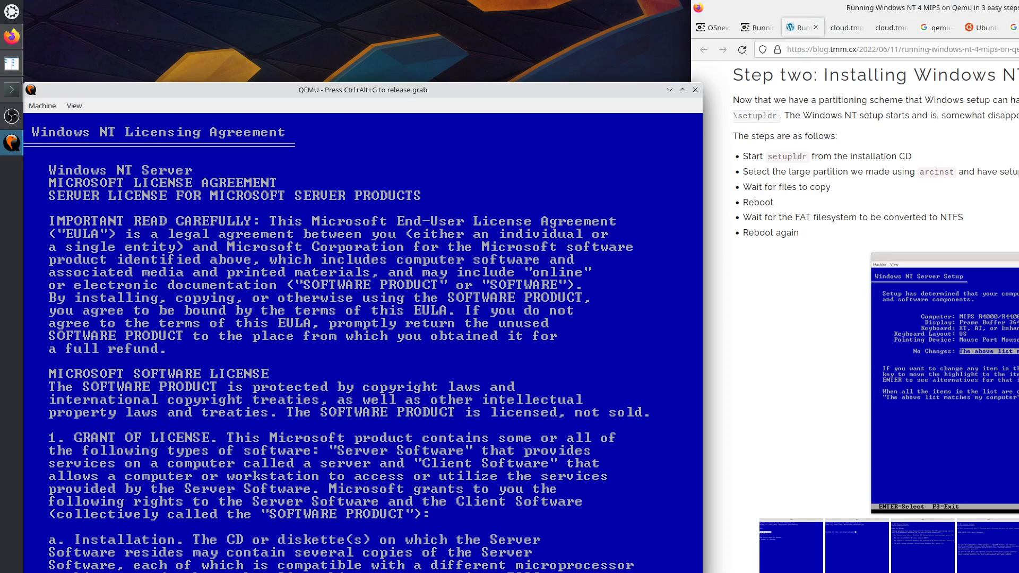
Page through the Windows NT licence agreement and agree to it with F8.
key("Page_Down")
key("Page_Down")
key("Page_Down")
key("Page_Down")
key("Page_Down")
key("Page_Down")
key("Page_Down")
key("Page_Down")
key("Page_Down")
key("Page_Down")
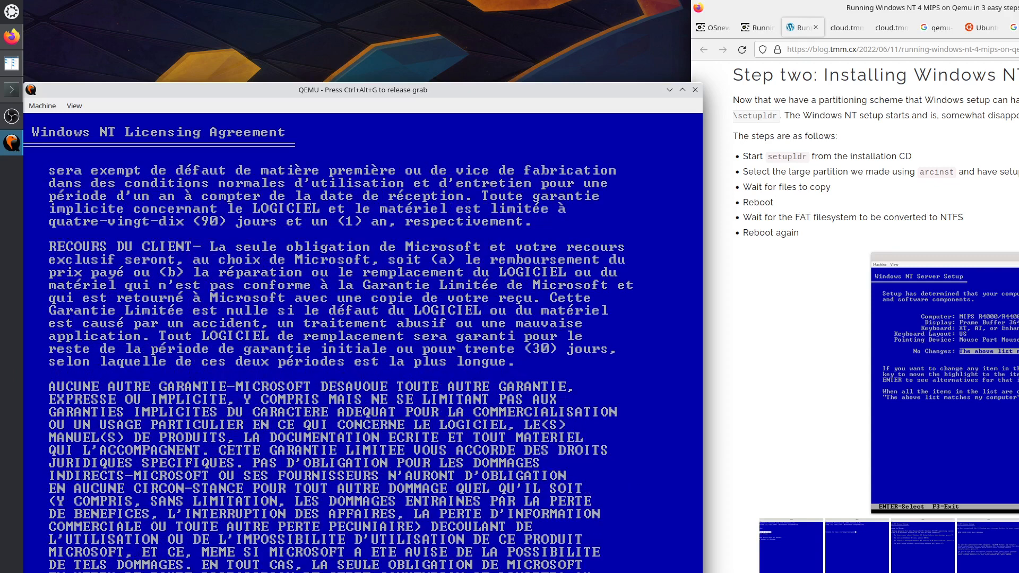
key("Page_Down")
key("Page_Down")
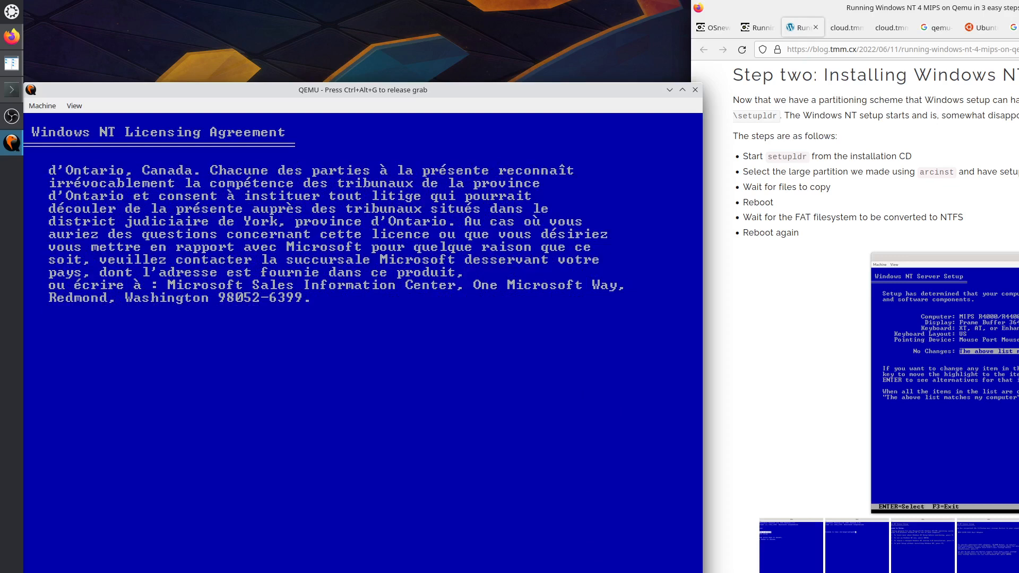
key("F8")
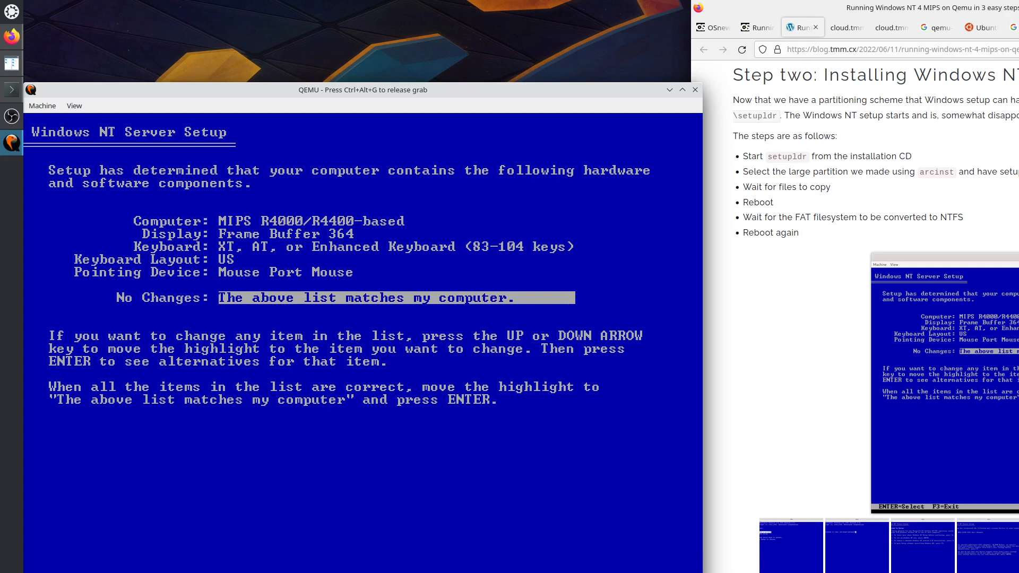
Accept the detected hardware list and select the 4090 MB C: FAT partition for installation.
key("Return")
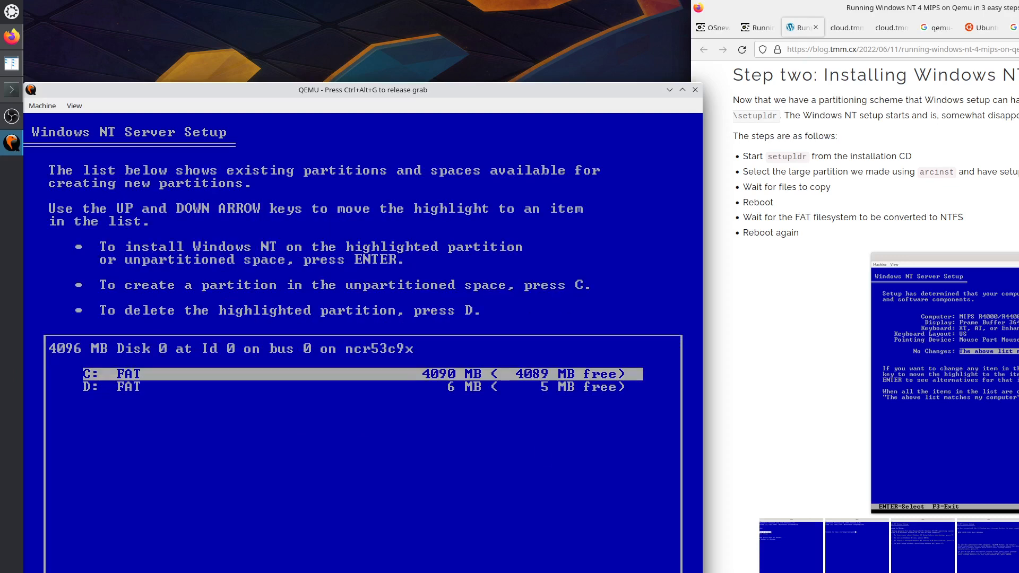
key("ctrl+alt+g")
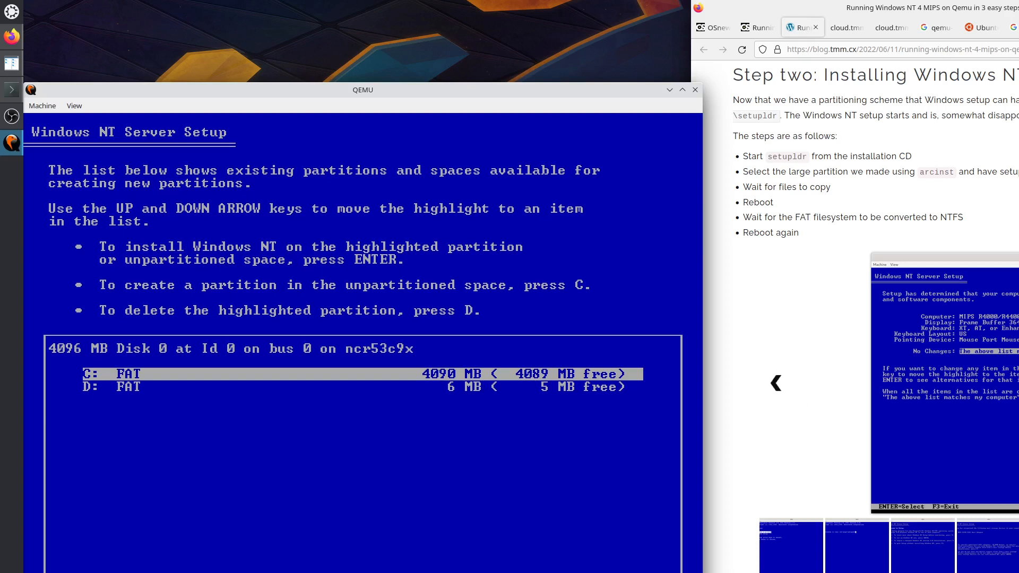
left_click(1018, 384)
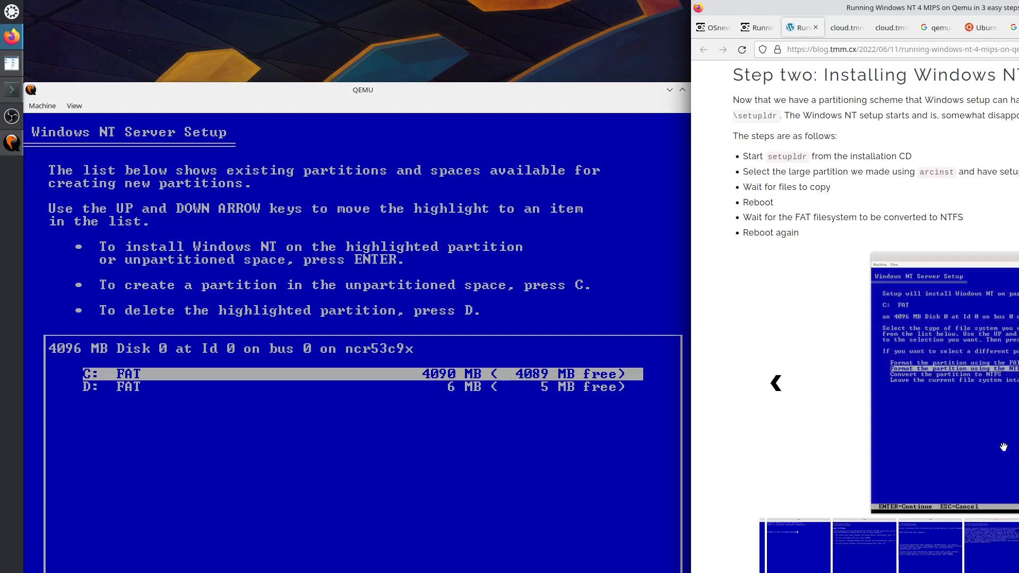
left_click(479, 445)
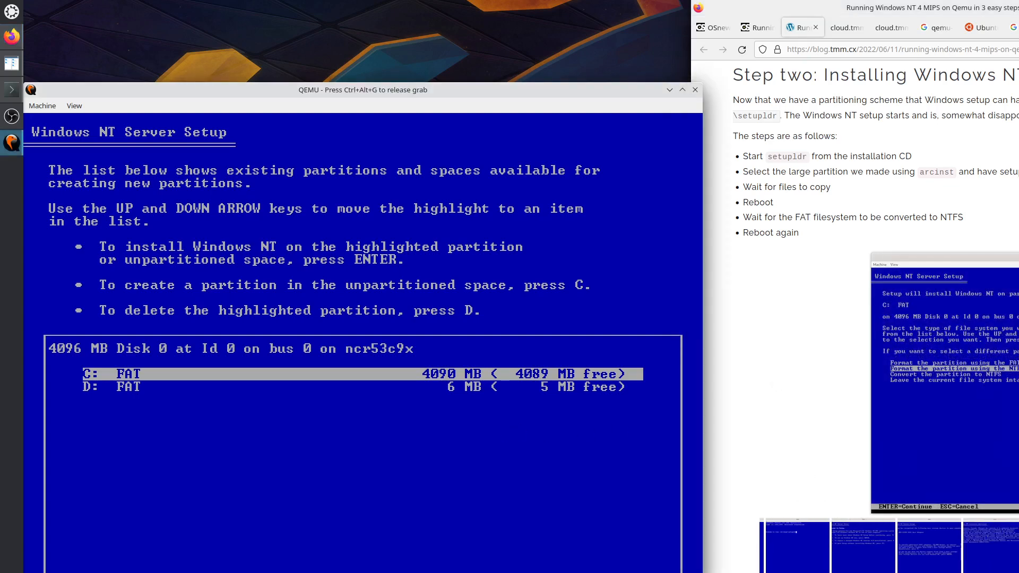
key("Return")
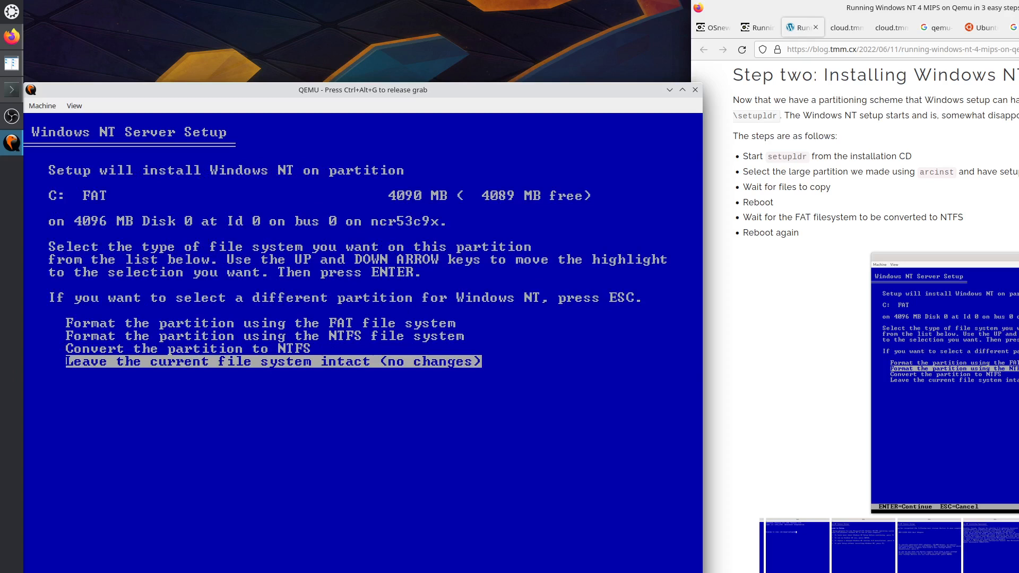
Choose NTFS formatting for the C: partition and confirm the format with F.
key("Up")
key("Up")
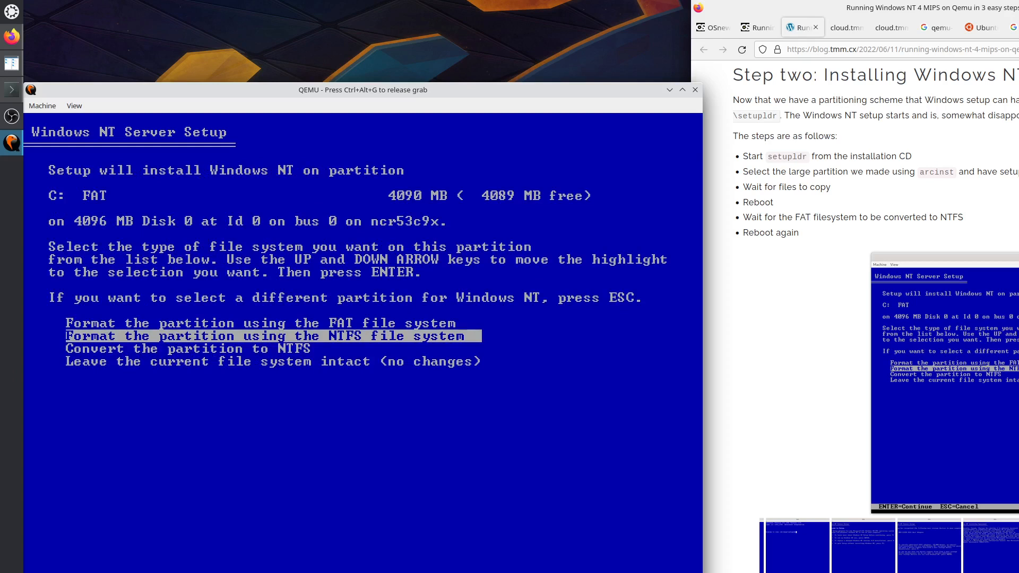
key("Return")
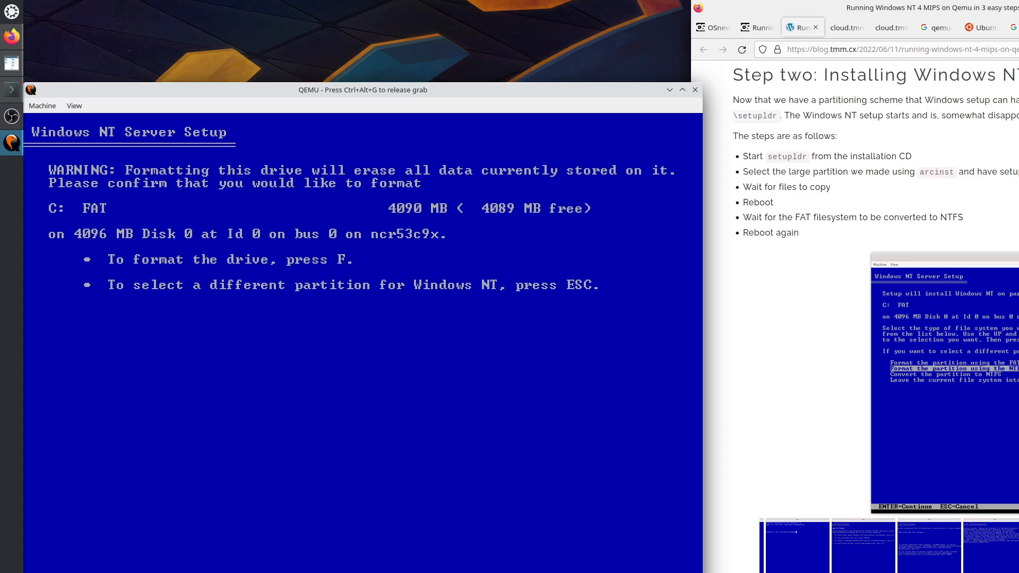
key("ctrl+alt+g")
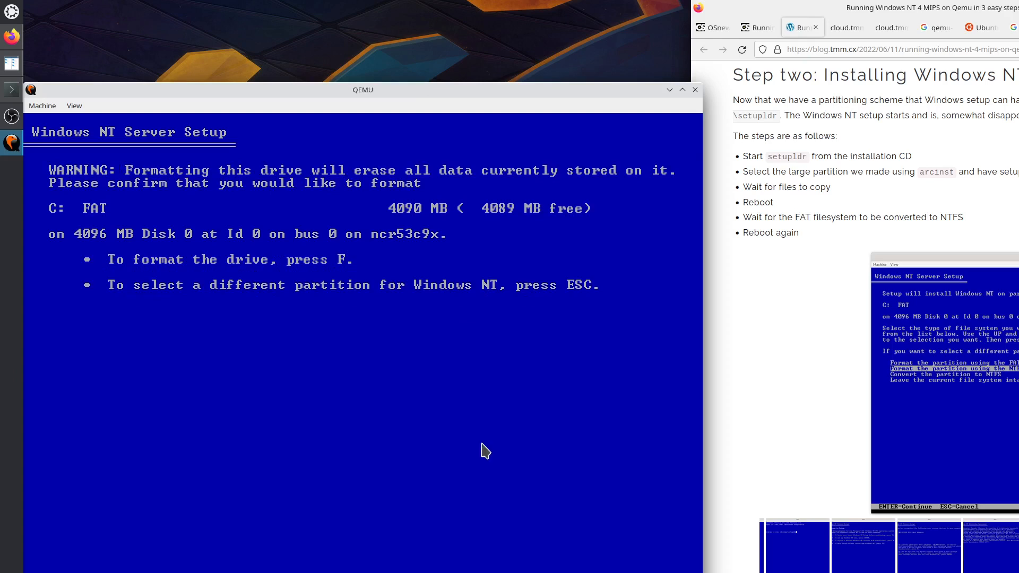
left_click(1017, 383)
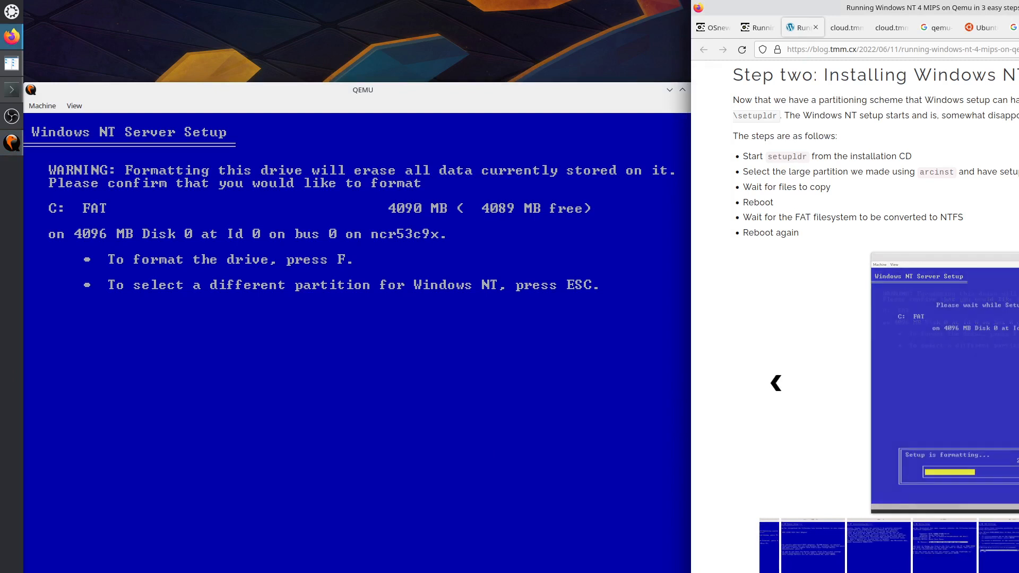
left_click(315, 439)
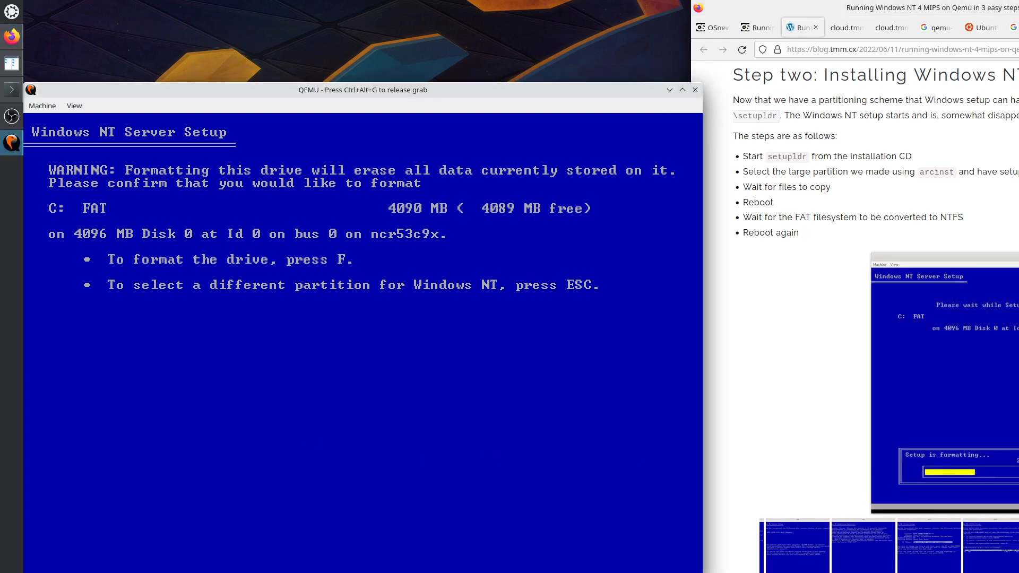
key("f")
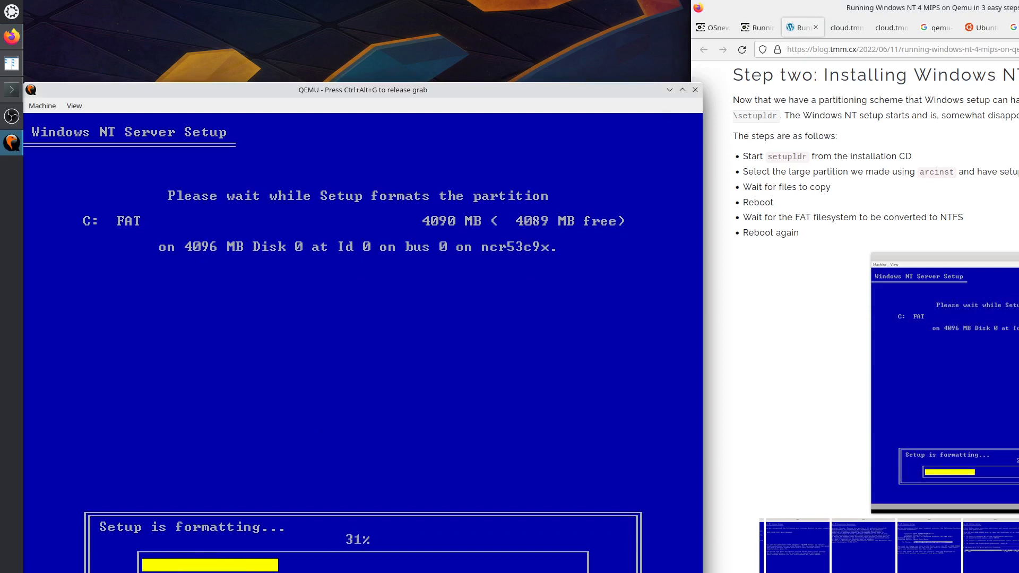
key("ctrl+alt+g")
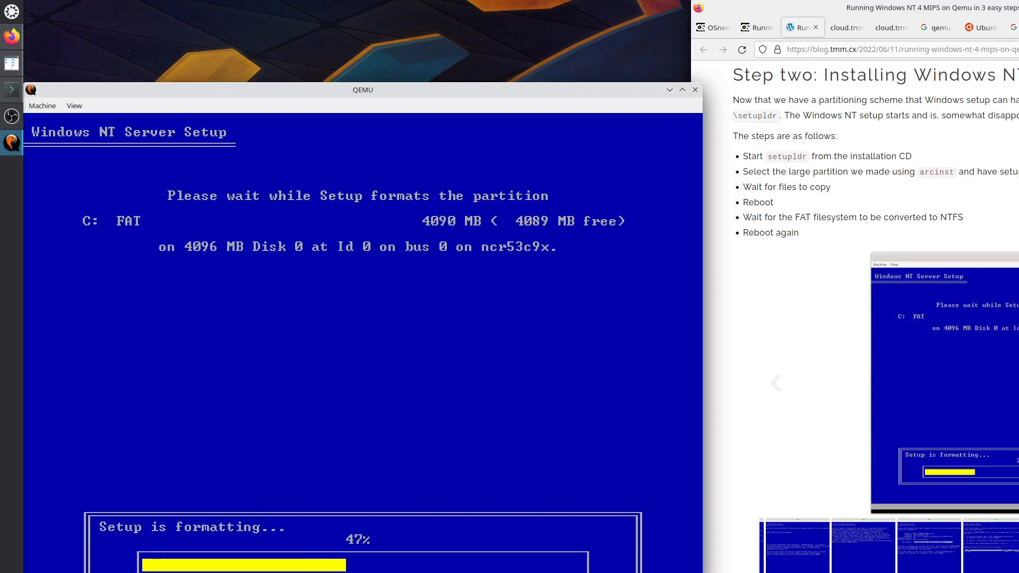
left_click(1018, 383)
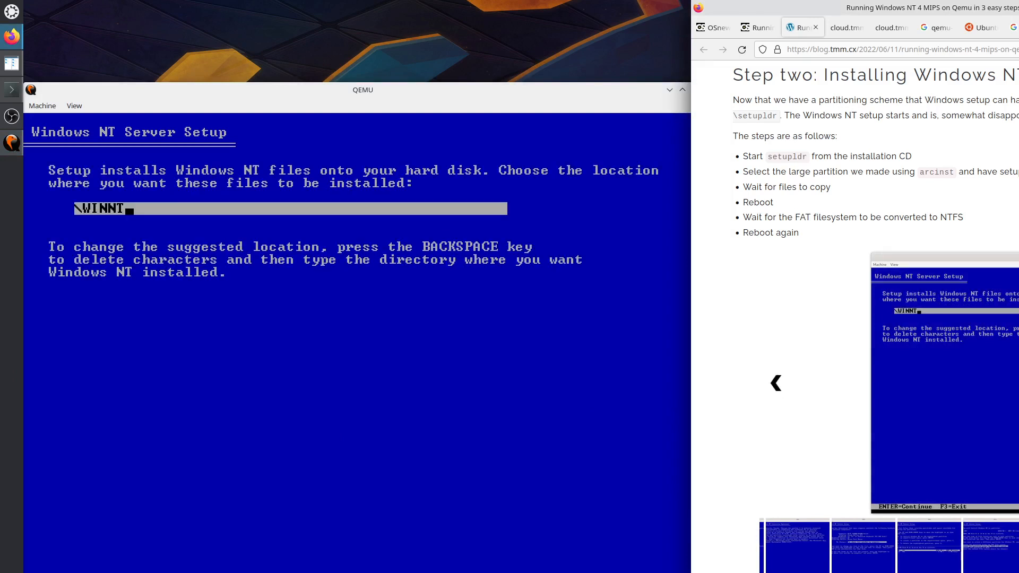
Install into the default \WINNT folder and pass the disk examination so files are copied.
left_click(423, 434)
key("Return")
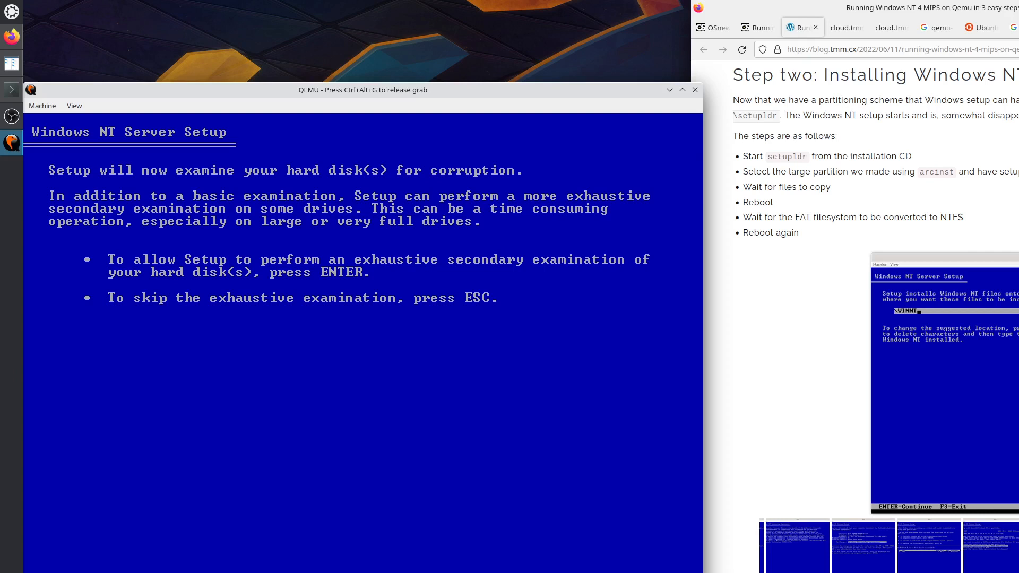
key("Return")
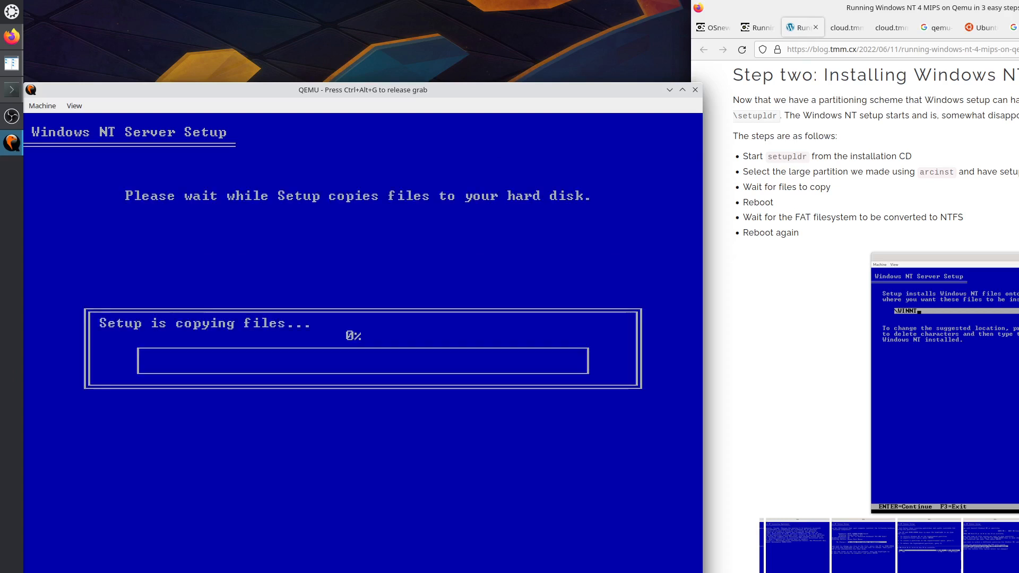
key("ctrl+alt+g")
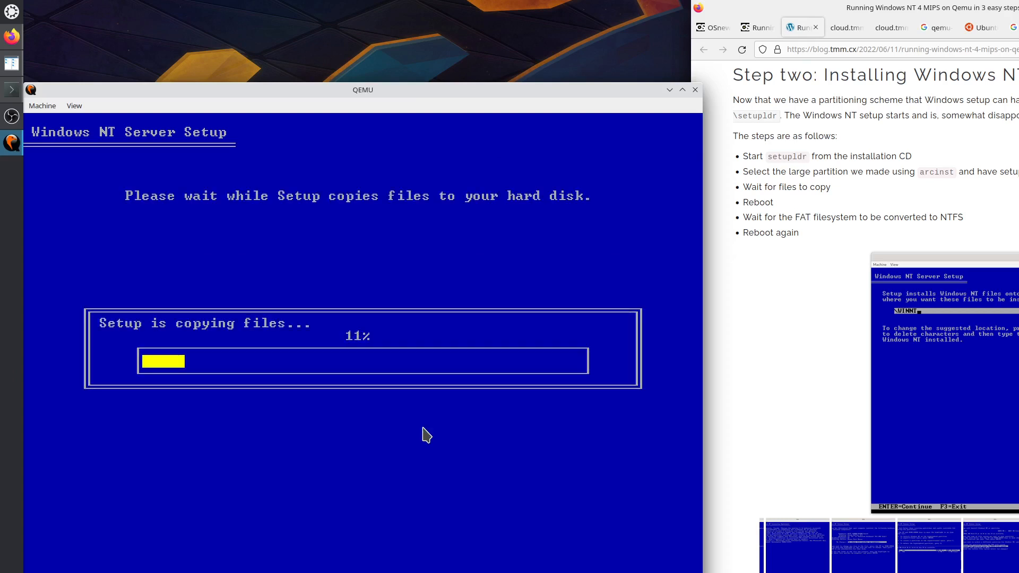
left_click(775, 382)
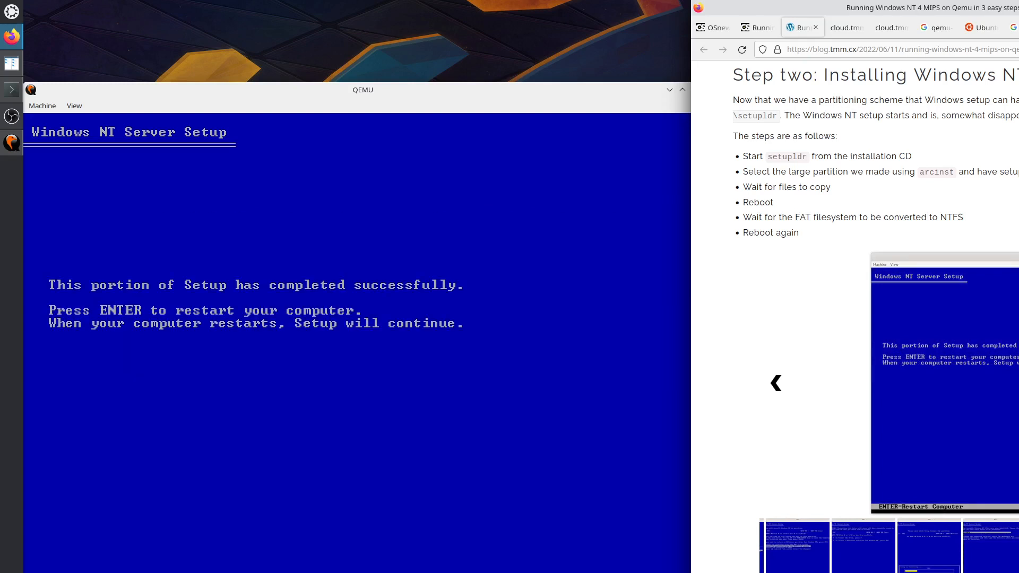
Restart the virtual machine from the Setup completed successfully screen.
left_click(440, 364)
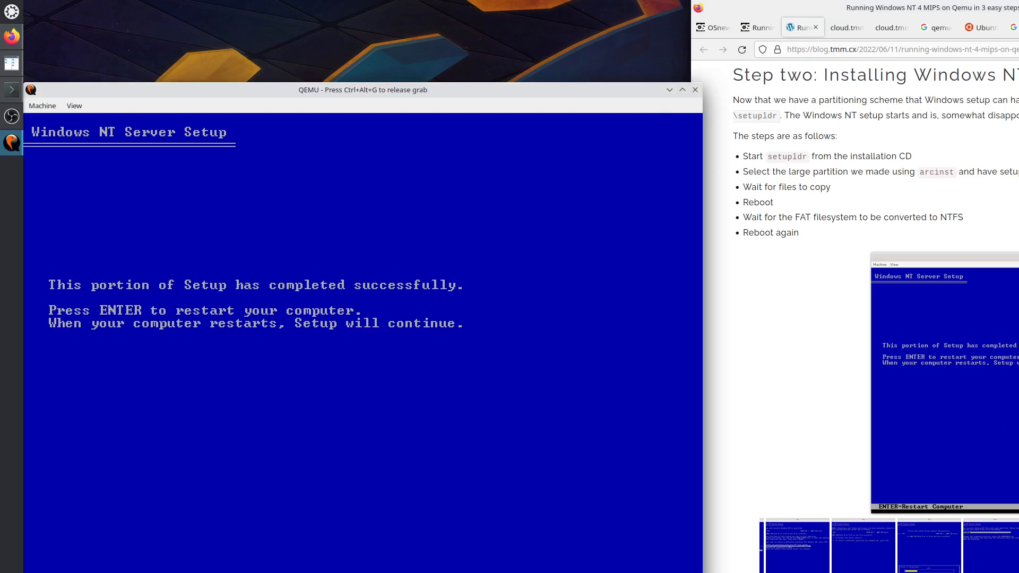
key("Return")
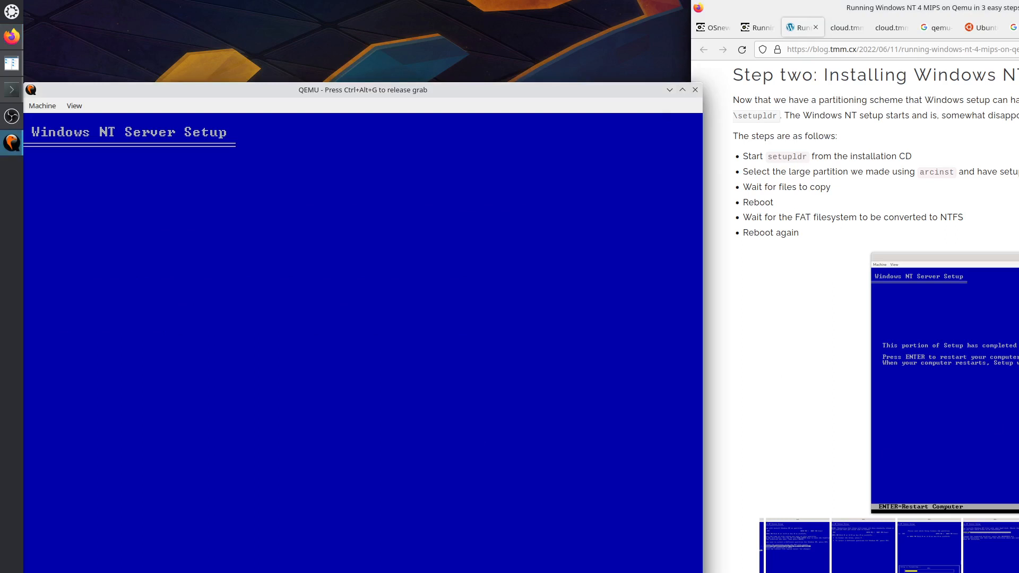
key("ctrl+alt+g")
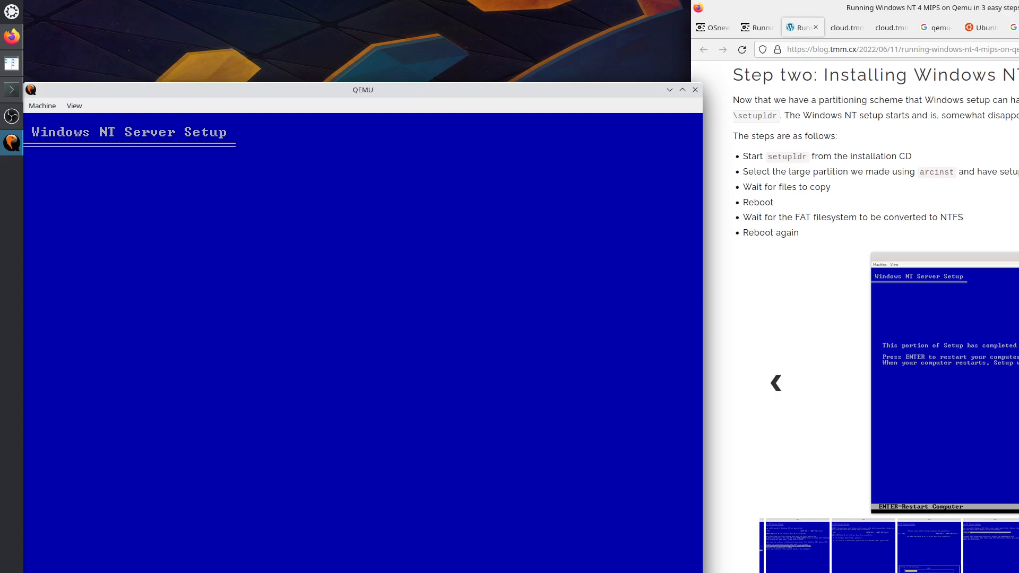
Step back through the blog gallery and highlight the paragraph on FAT-to-NTFS conversion.
left_click(776, 383)
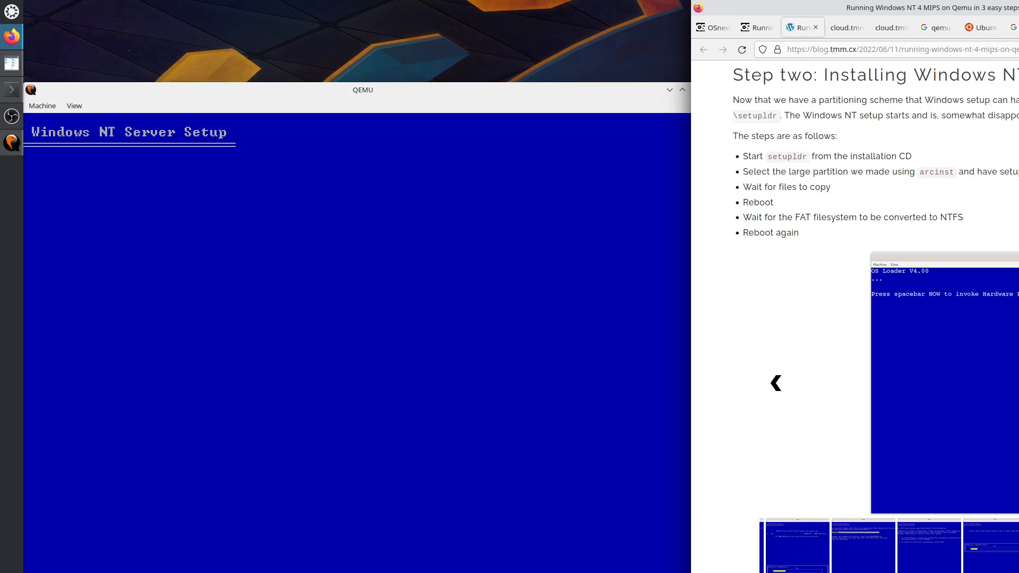
left_click(775, 385)
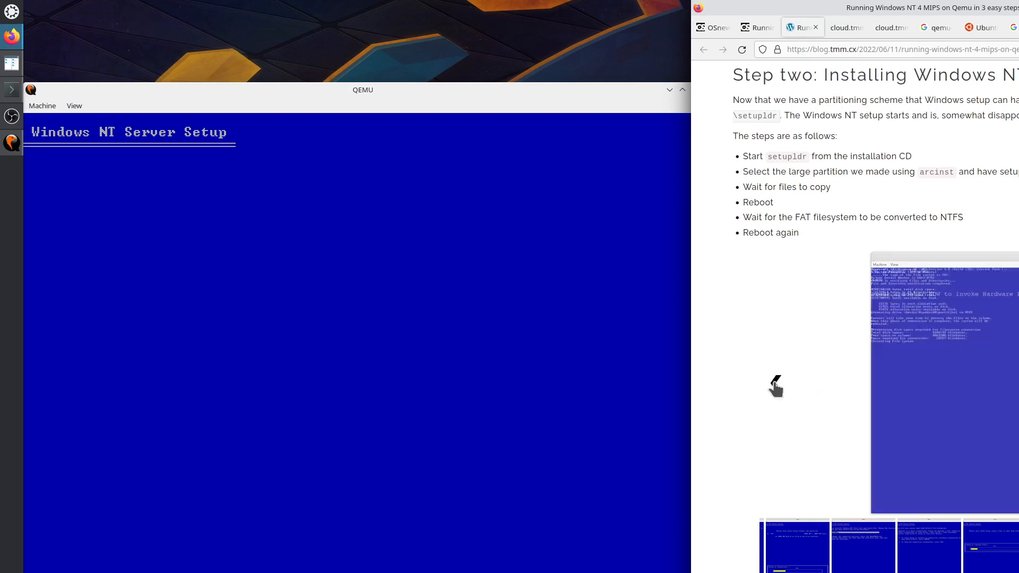
left_click(776, 386)
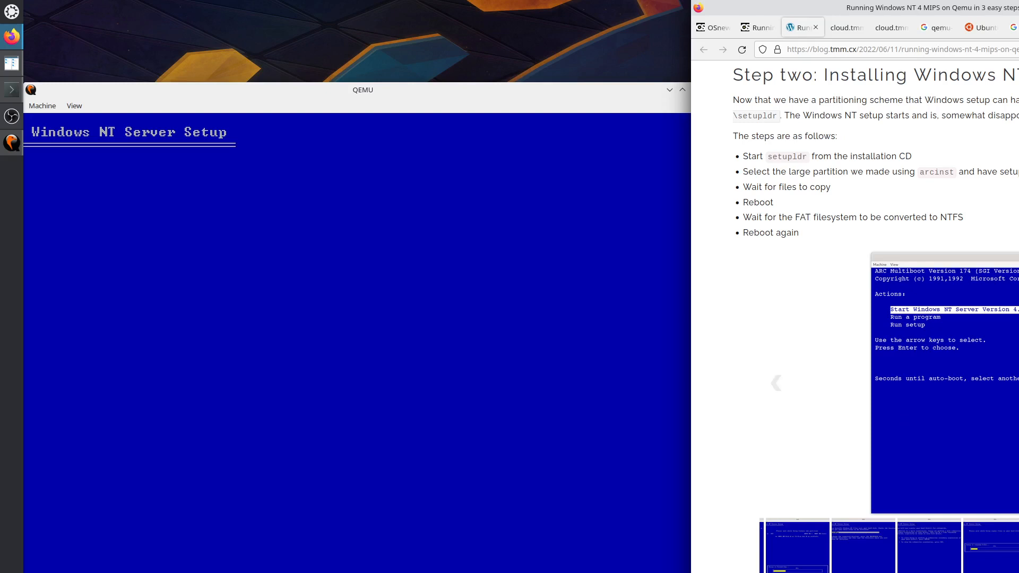
scroll(902, 423, "down", 4)
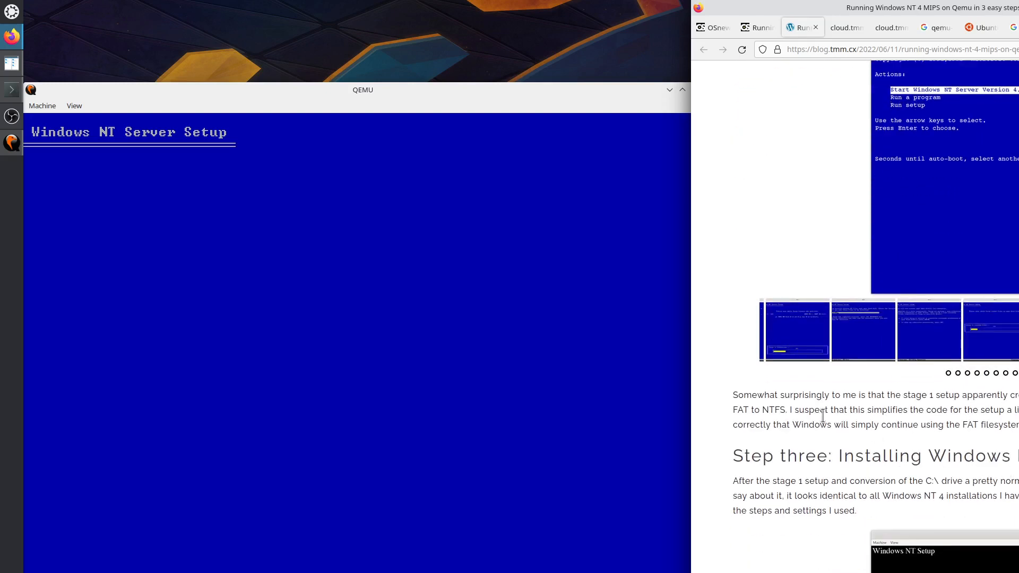
left_click_drag(757, 395, 1016, 426)
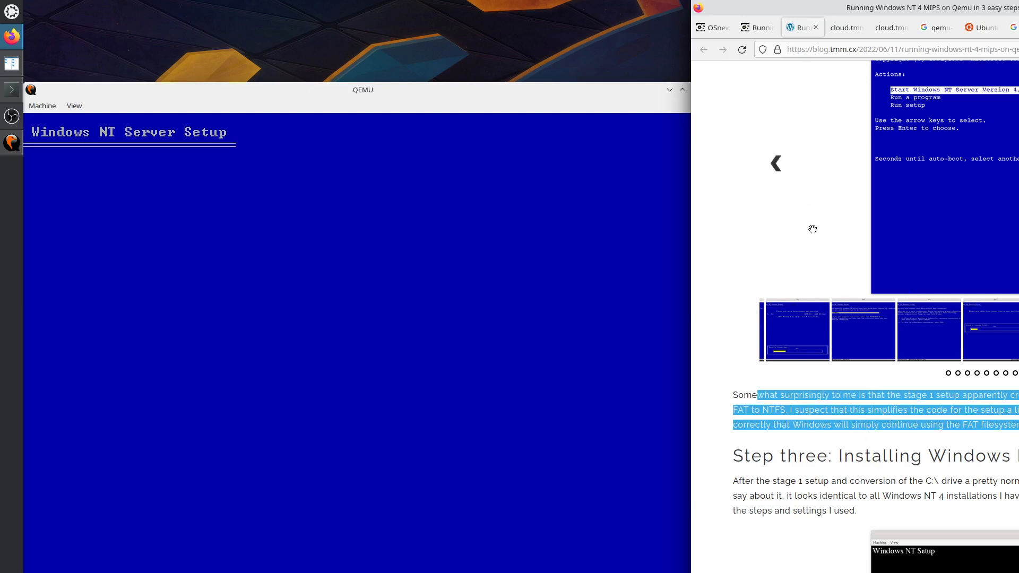
Show the previous blog gallery screenshot and return focus to the QEMU guest for its restart.
scroll(812, 233, "up", 4)
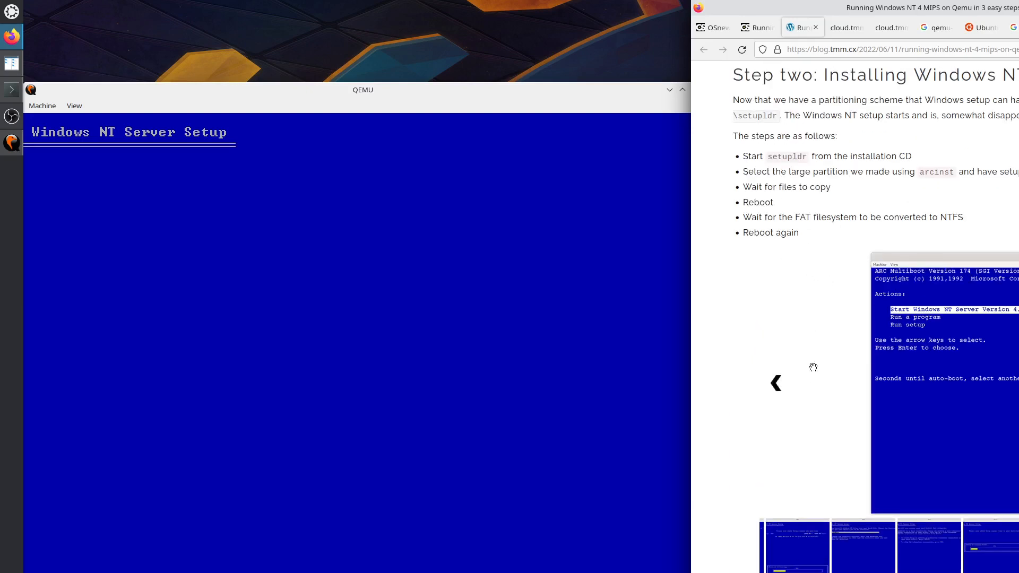
left_click(775, 384)
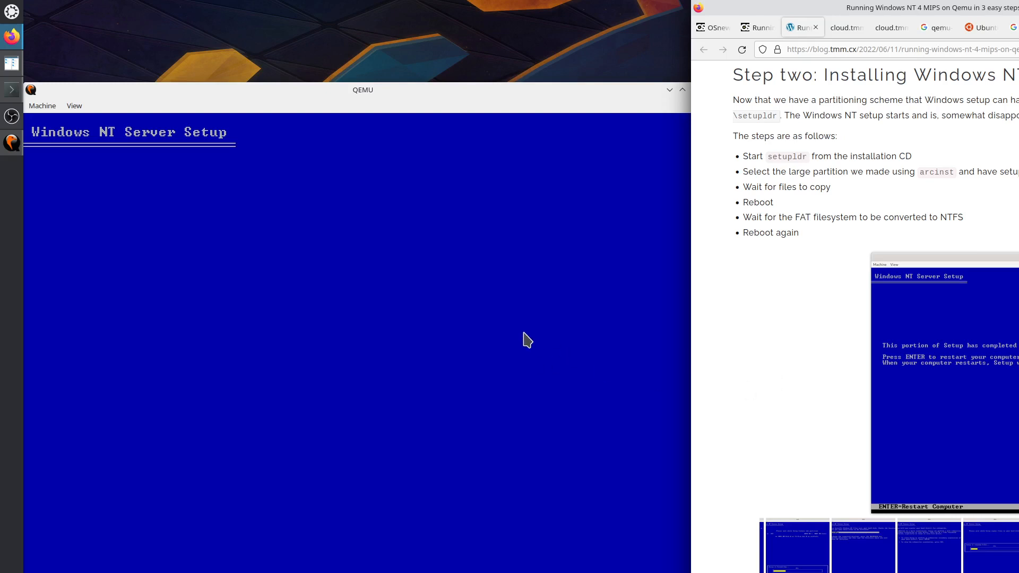
left_click(492, 315)
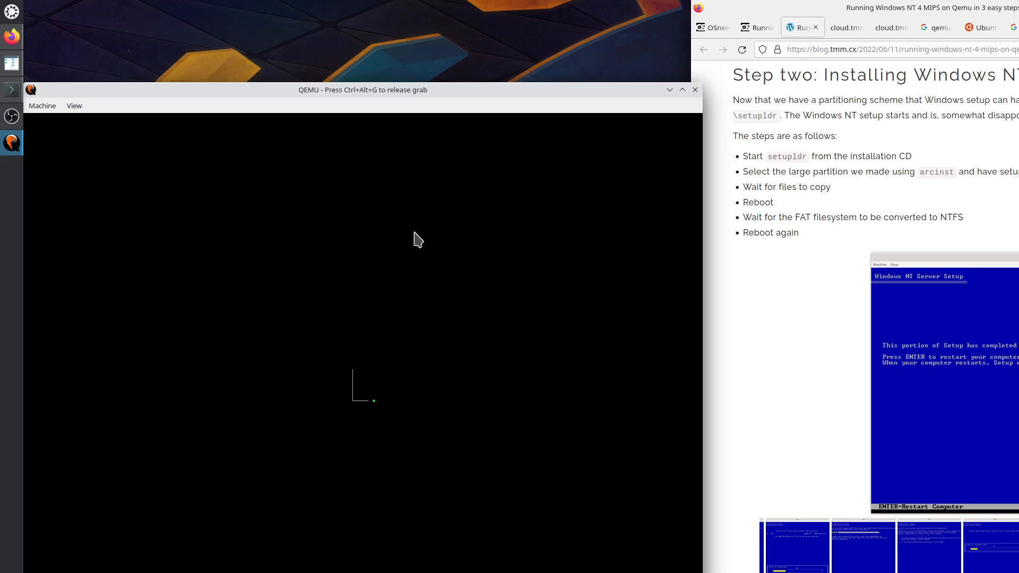
key("ctrl+alt+2")
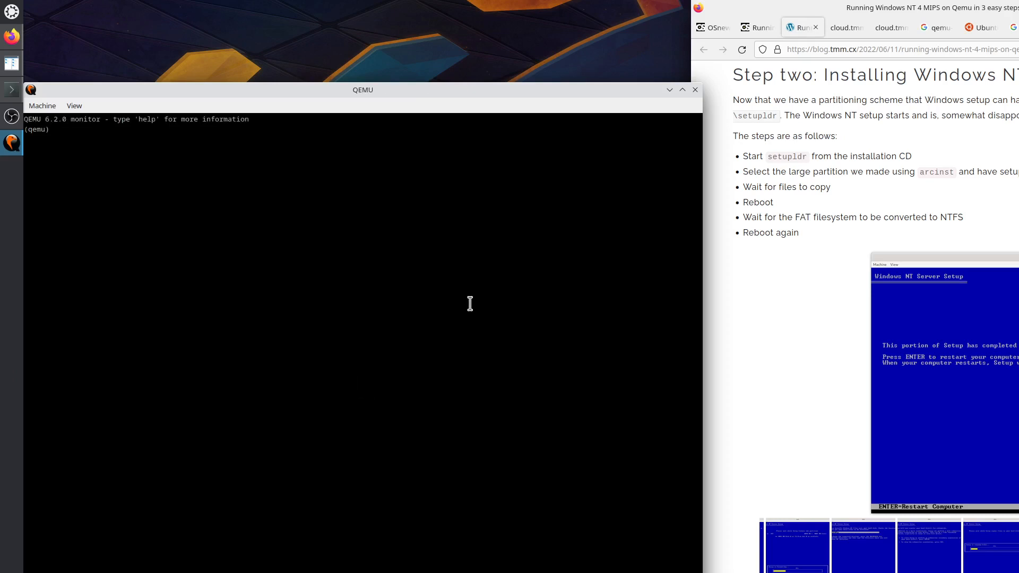
key("ctrl+alt+1")
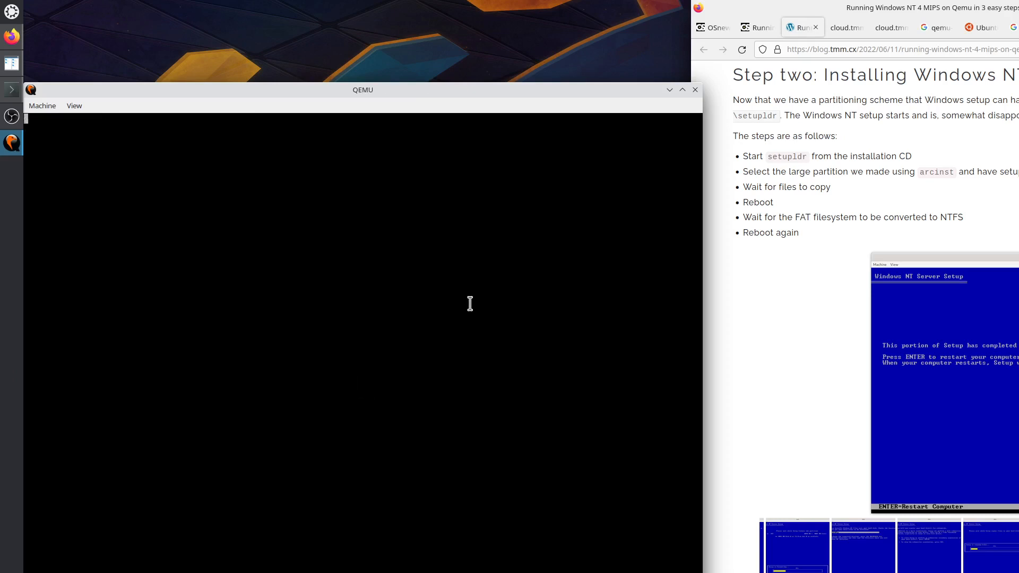
key("ctrl+alt+2")
key("ctrl+alt+1")
Search Google in a new tab for 'qemu ctrl alt 2 leds'.
left_click(950, 170)
key("ctrl+t")
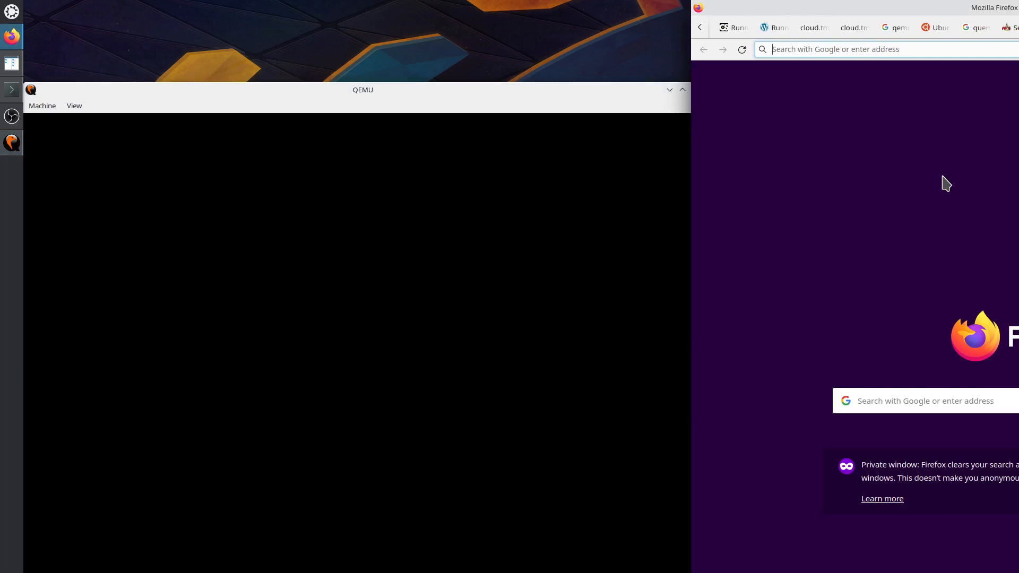
type("qemu")
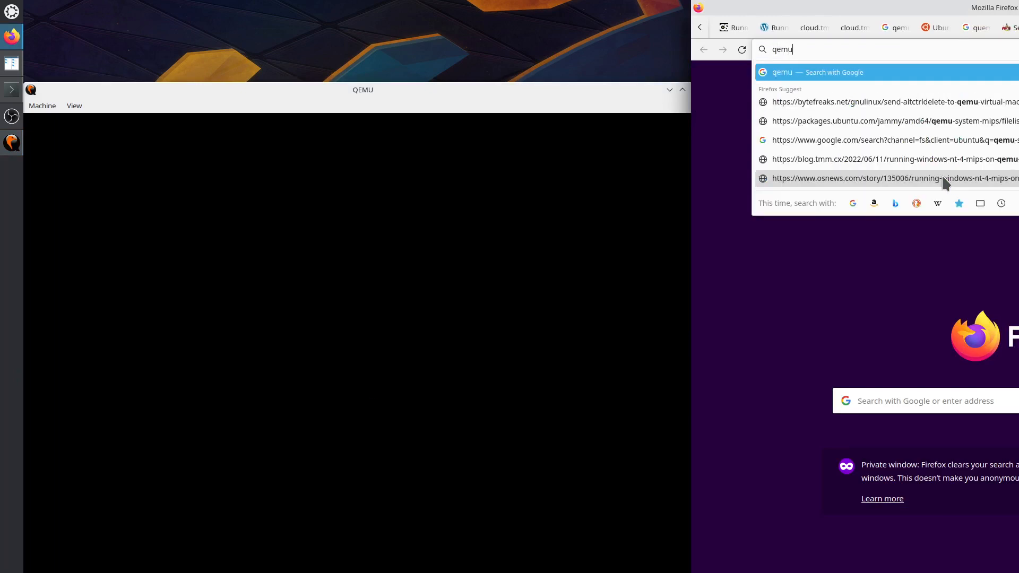
type(" ctrl")
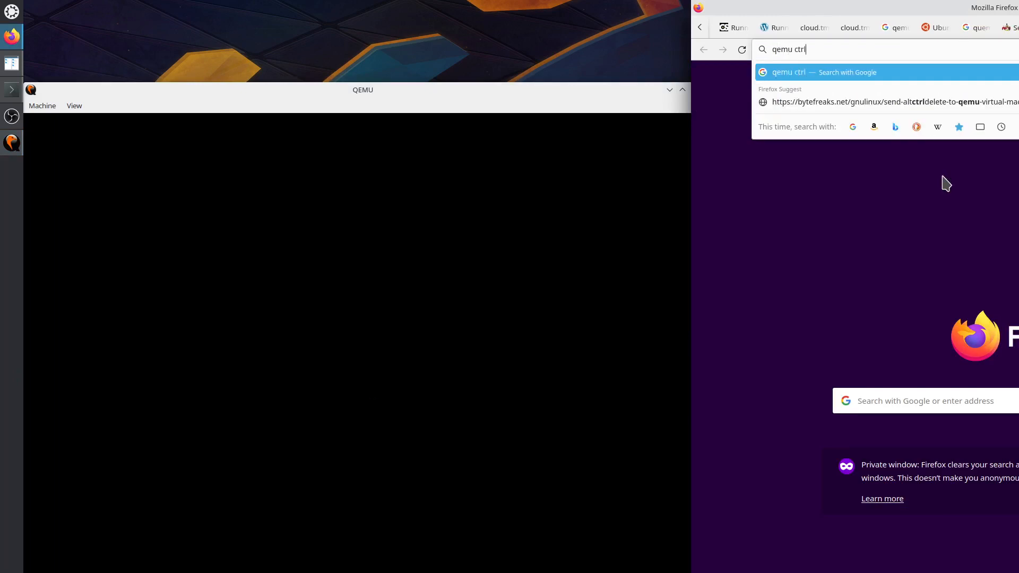
type(" alt 2")
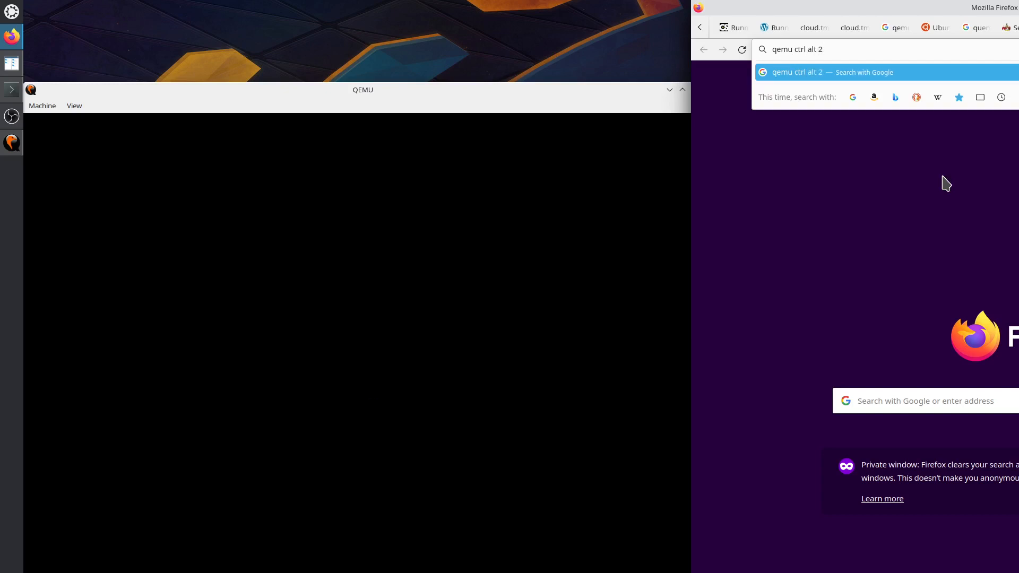
type(" ledfs")
key("BackSpace")
key("BackSpace")
type("s")
key("Return")
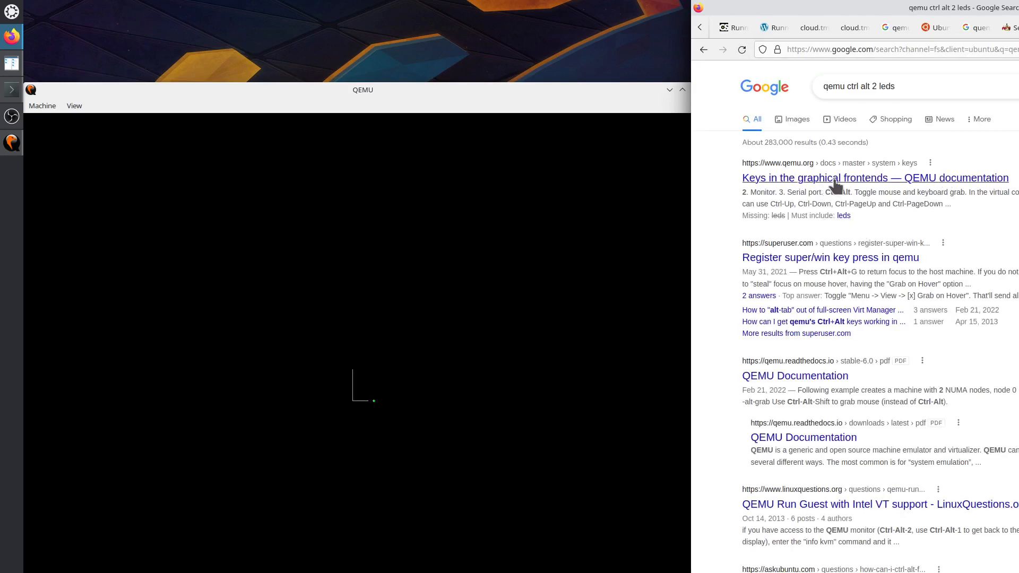
Read QEMU's graphical-frontend keys documentation in a new tab, then close it and refocus QEMU.
right_click(834, 184)
left_click(849, 189)
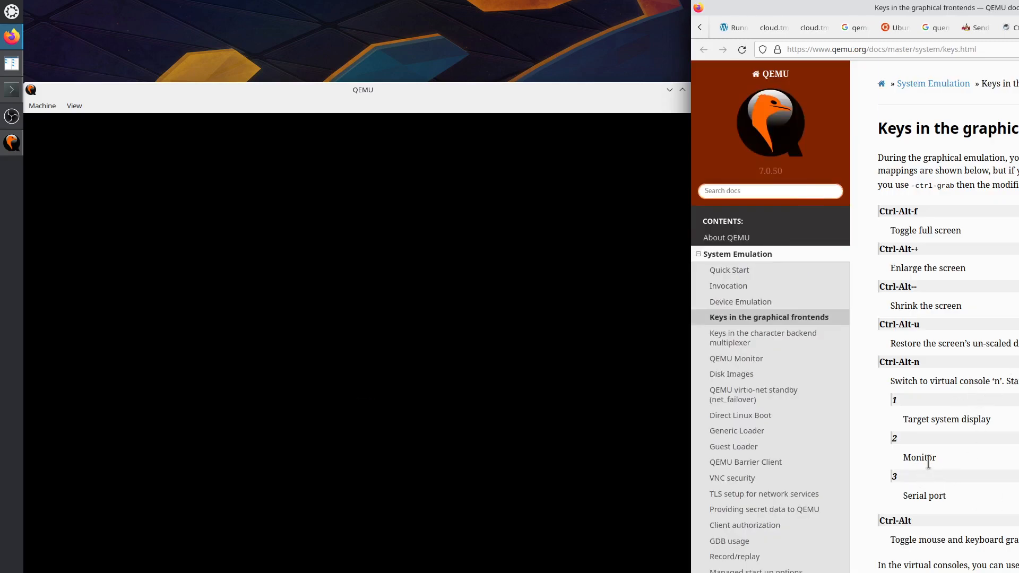
left_click_drag(903, 458, 932, 457)
left_click_drag(903, 495, 953, 496)
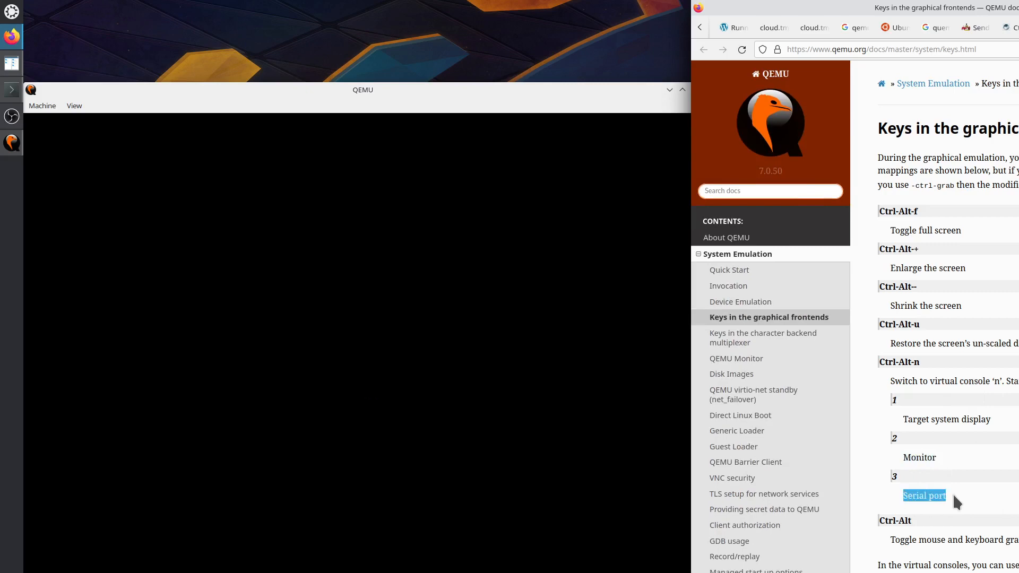
key("ctrl+w")
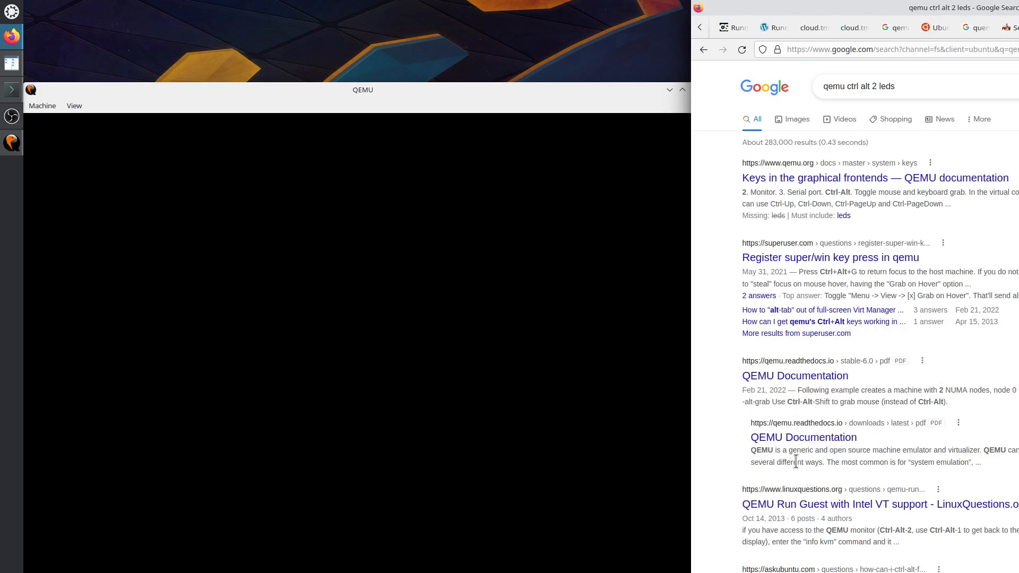
scroll(806, 461, "down", 3)
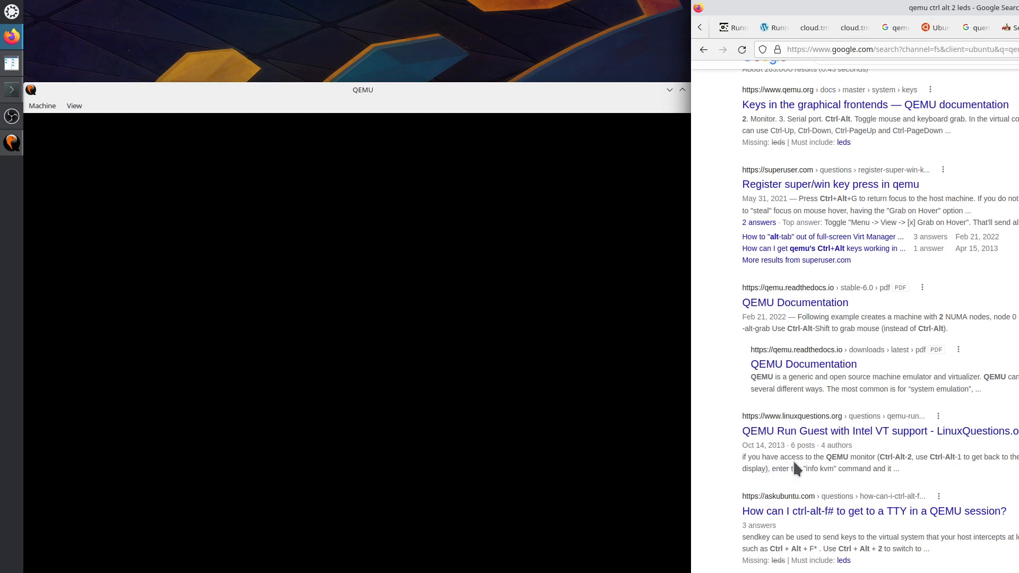
left_click(510, 356)
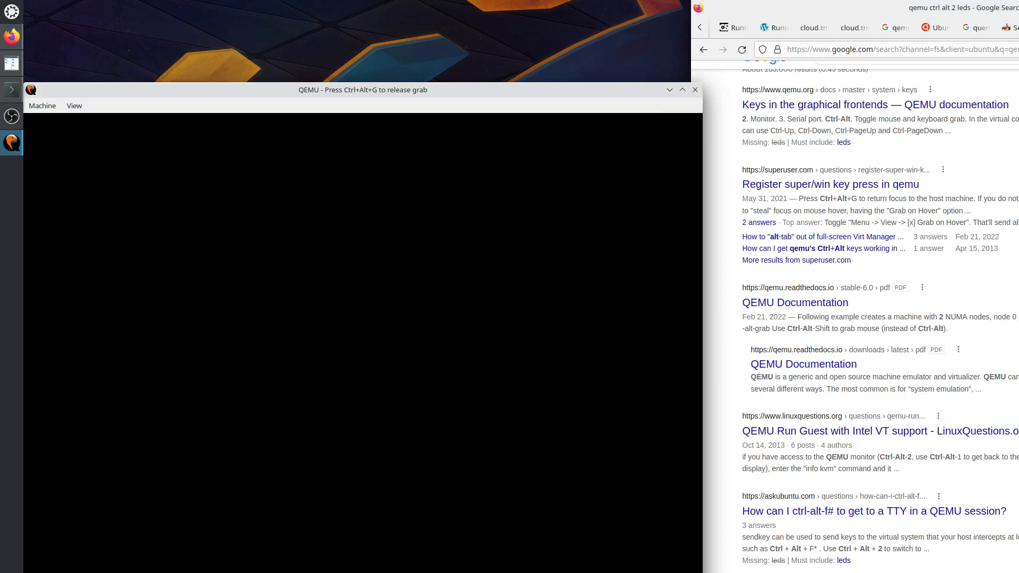
Open the QEMU monitor with Ctrl+Alt+2, run info, and scroll through its subcommand list.
key("ctrl+alt+2")
type("info")
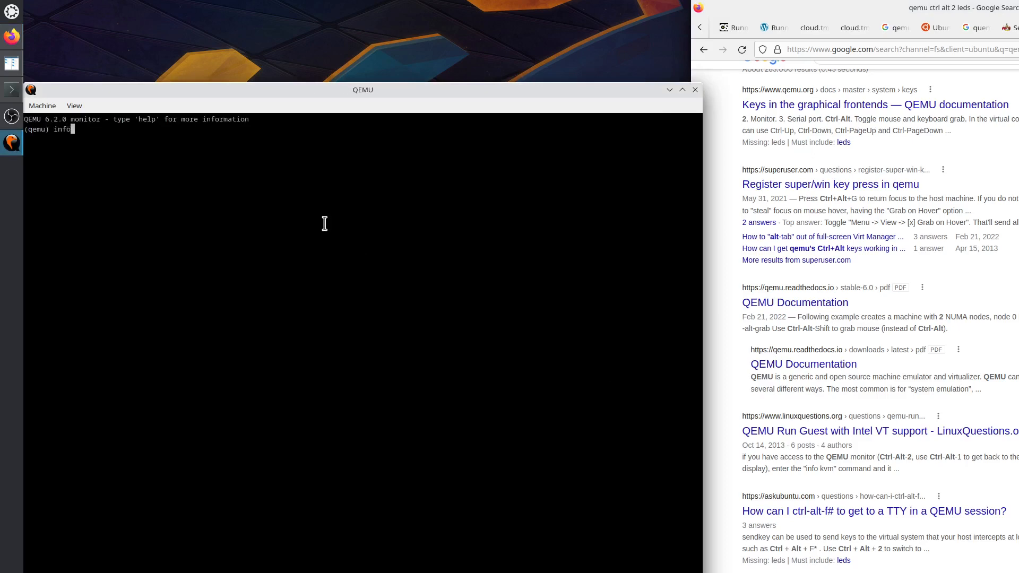
key("Return")
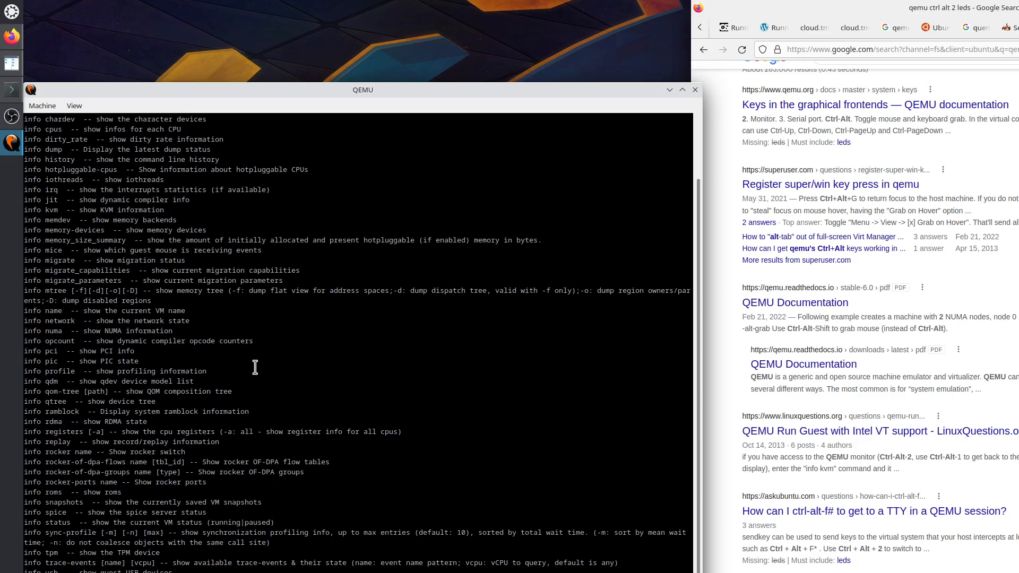
scroll(255, 368, "up", 2)
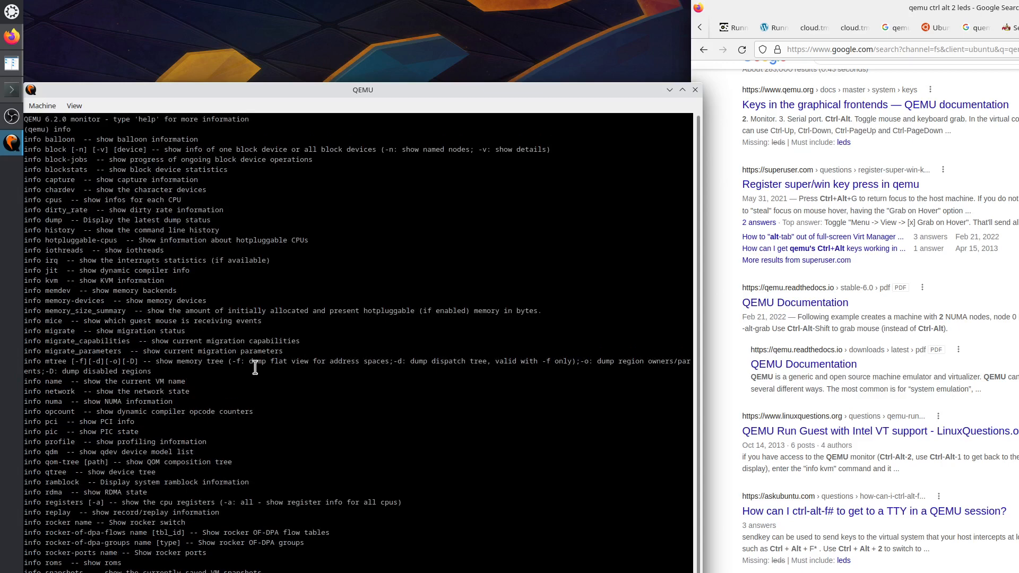
scroll(255, 367, "down", 2)
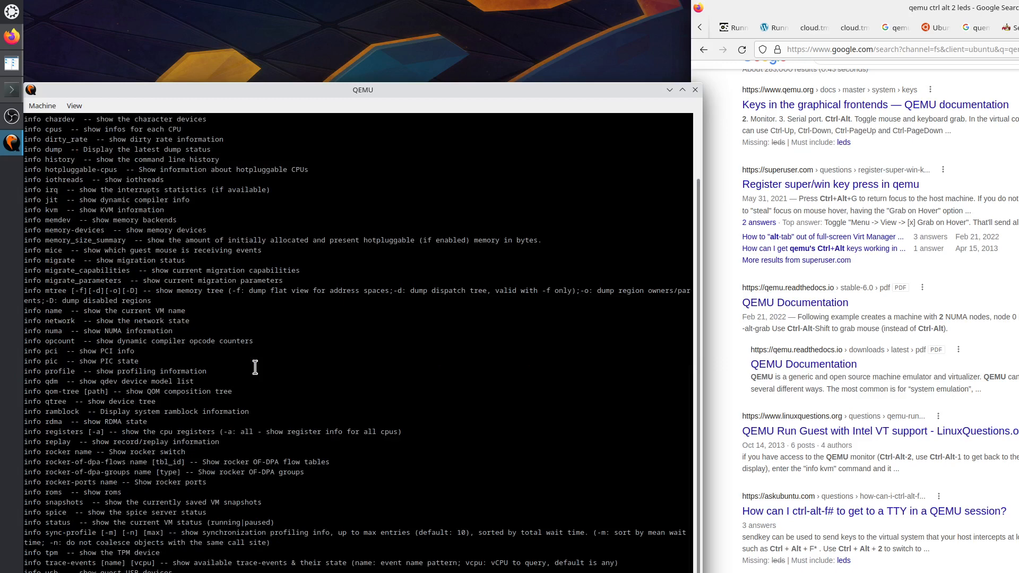
scroll(255, 367, "down", 1)
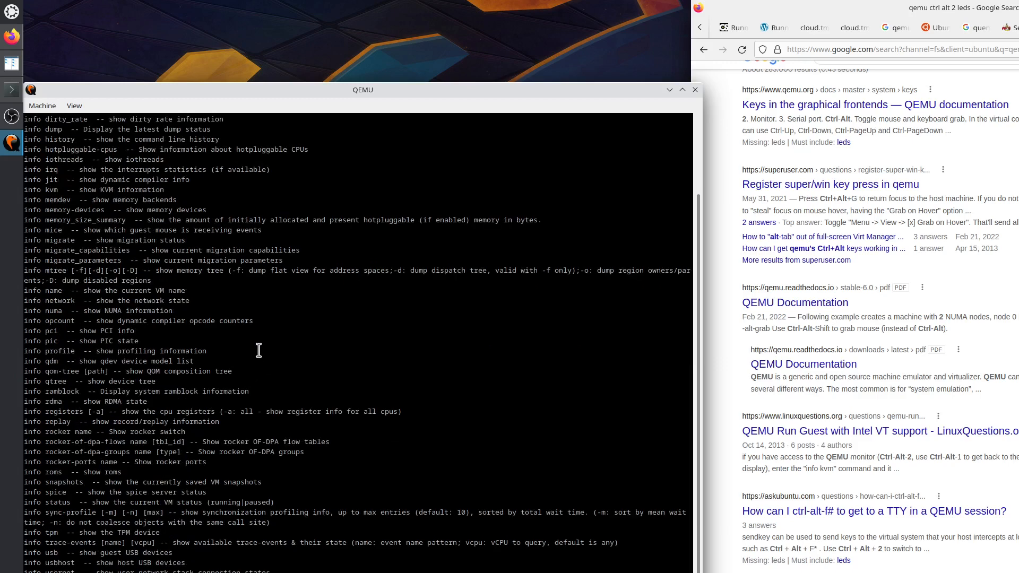
scroll(257, 347, "up", 3)
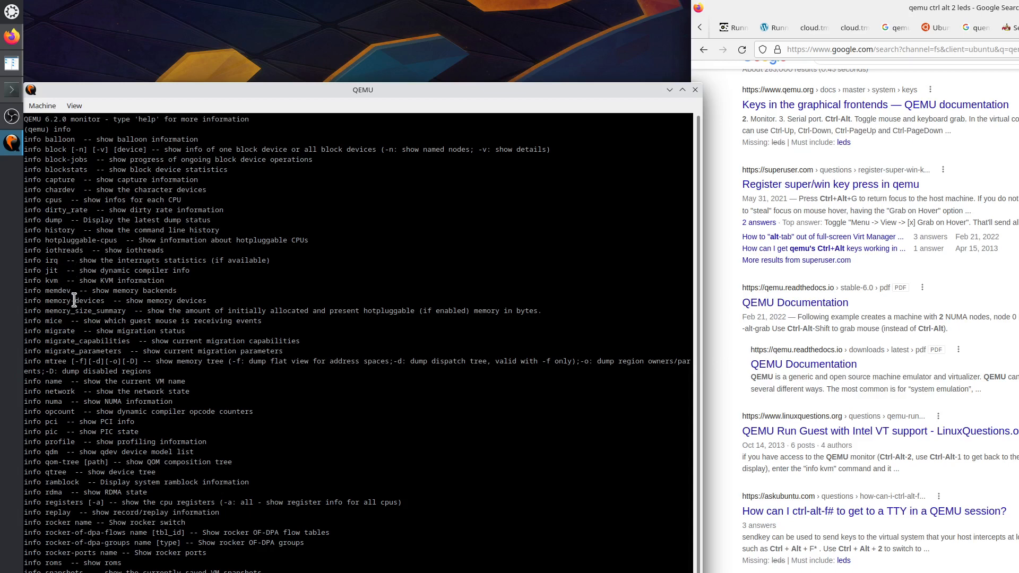
scroll(98, 317, "down", 3)
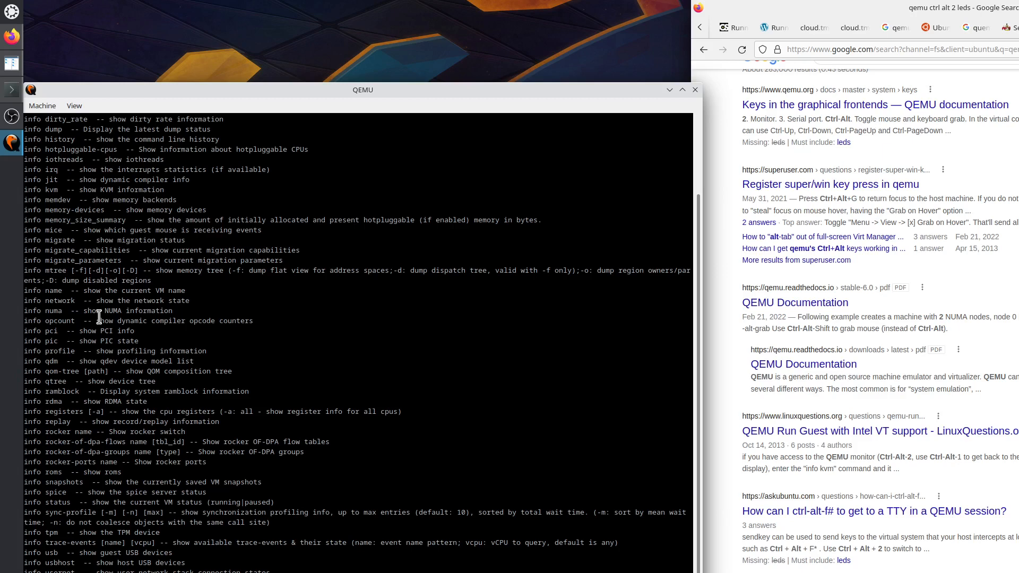
scroll(99, 317, "down", 1)
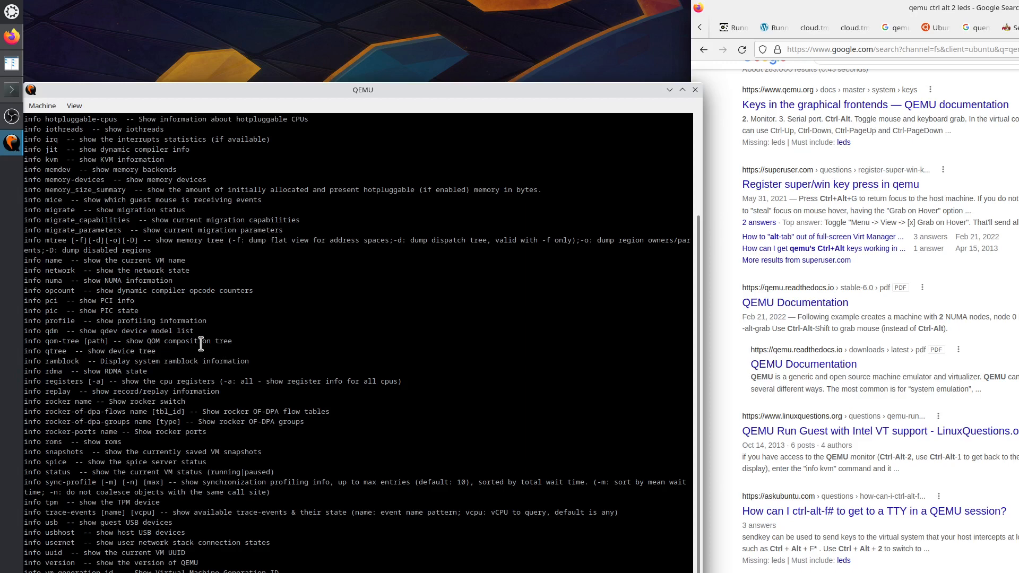
scroll(201, 343, "down", 1)
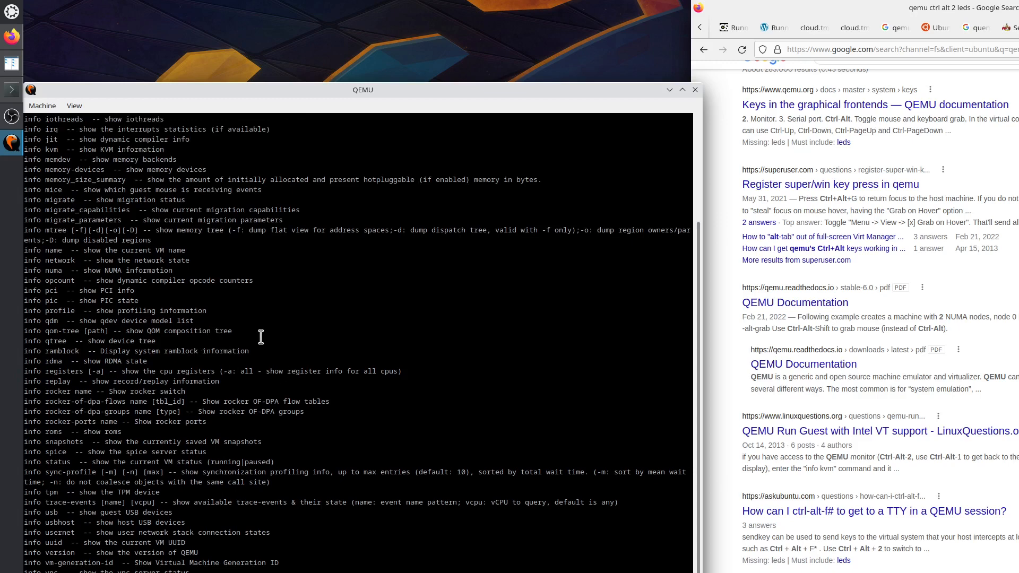
scroll(261, 336, "down", 2)
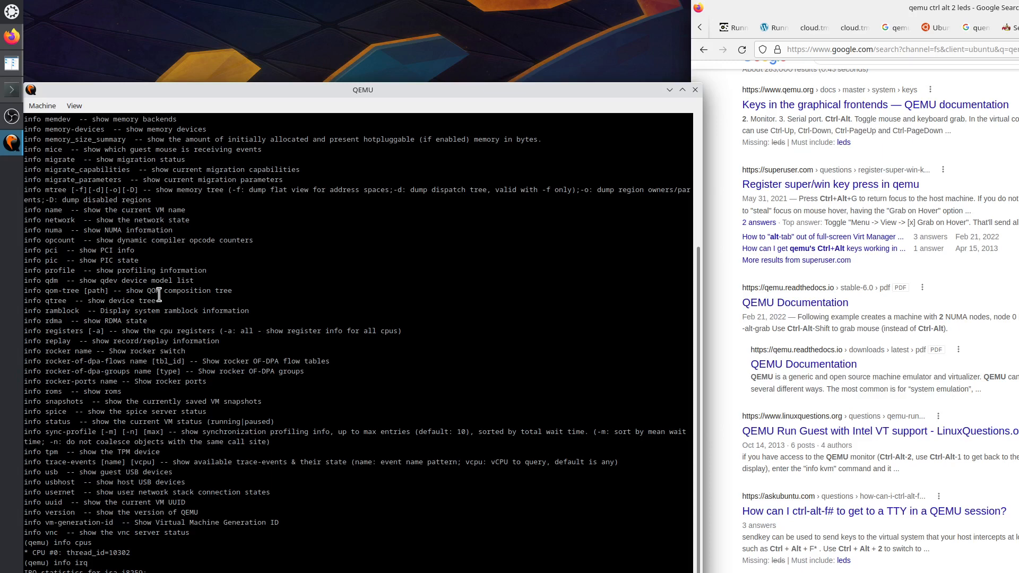
Return to the guest display and highlight the blog's 'Wait for files to copy' and 'Reboot' steps.
key("ctrl+alt+1")
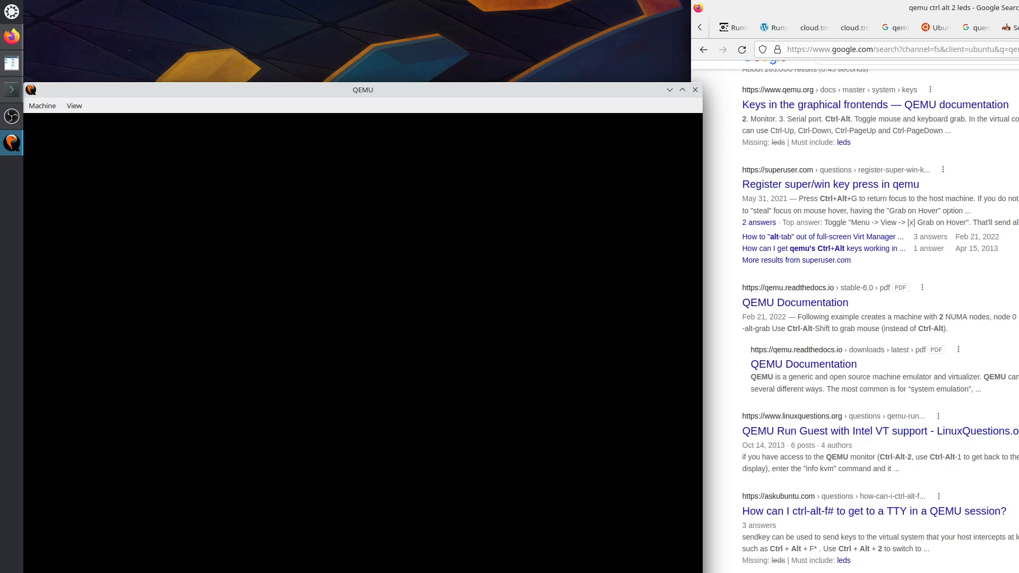
left_click(772, 28)
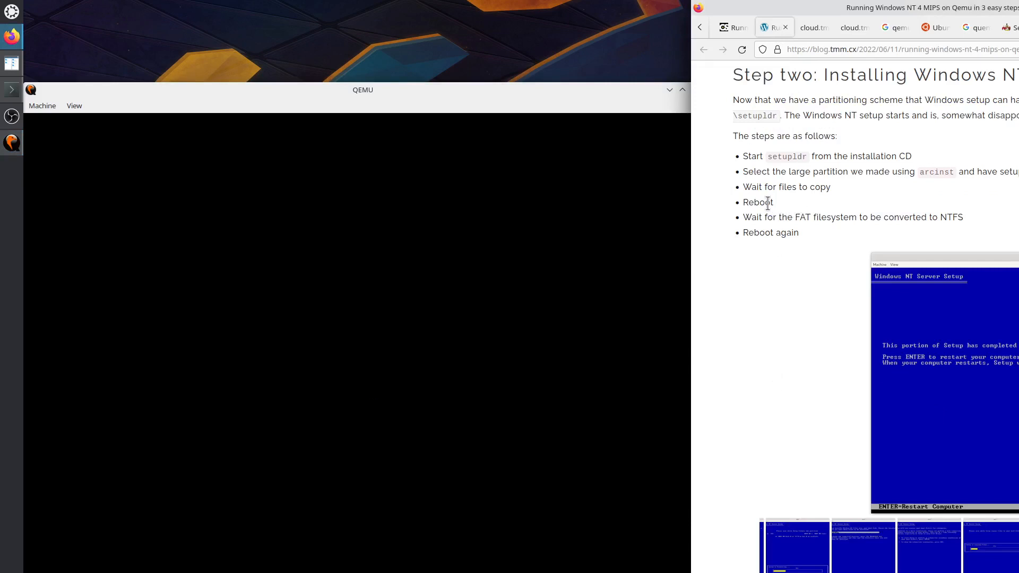
left_click_drag(743, 187, 772, 198)
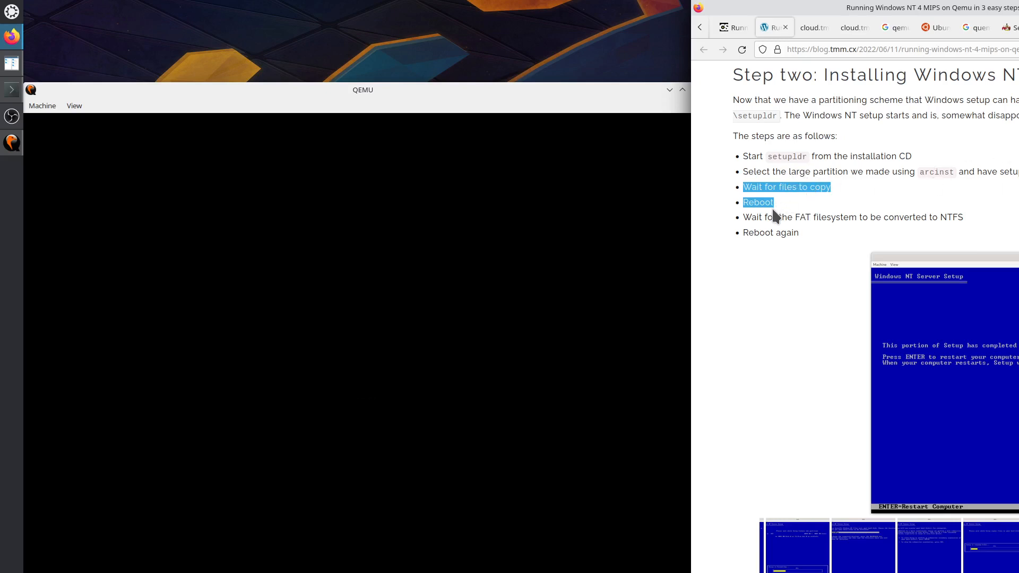
Highlight the NTFS conversion and reboot steps, then page the gallery back to the OS Loader V4.00 image.
left_click_drag(751, 217, 780, 233)
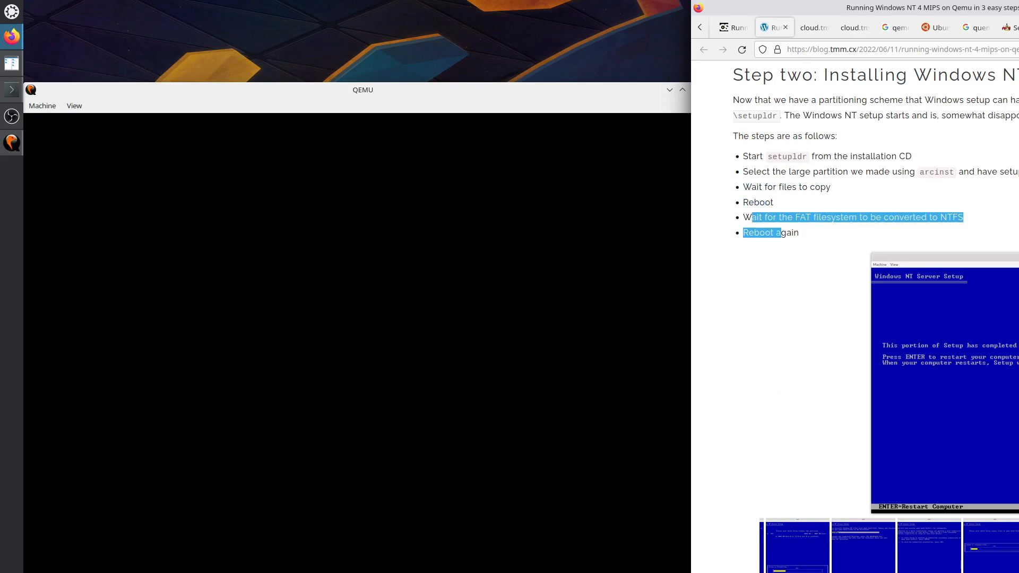
scroll(875, 316, "down", 6)
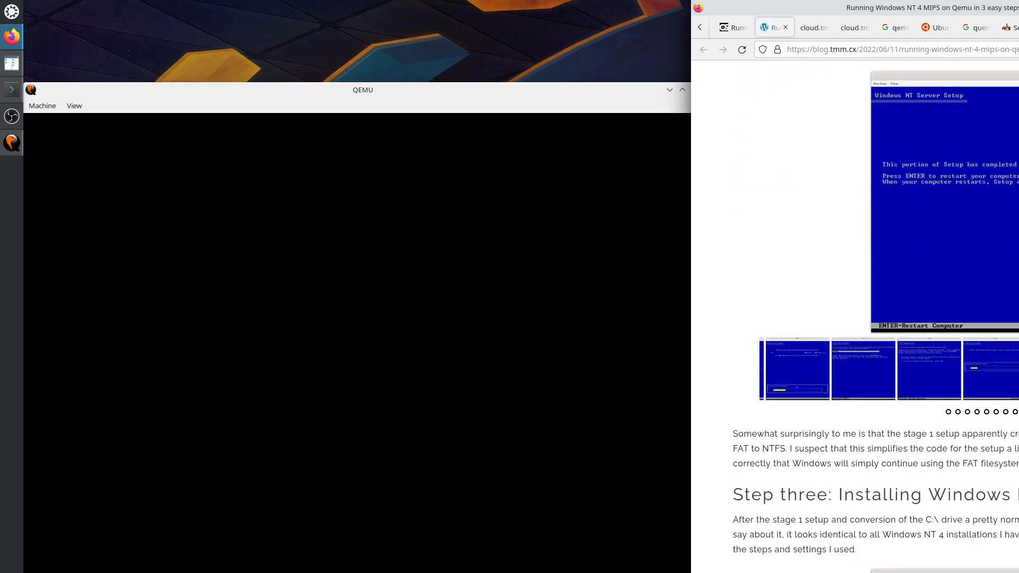
scroll(876, 317, "down", 3)
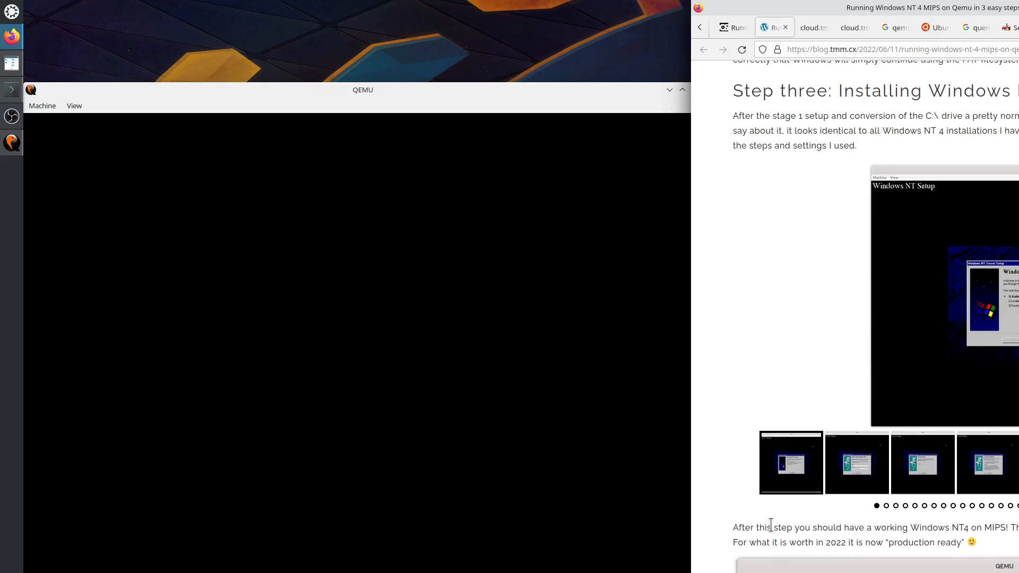
scroll(769, 526, "up", 6)
scroll(772, 528, "up", 3)
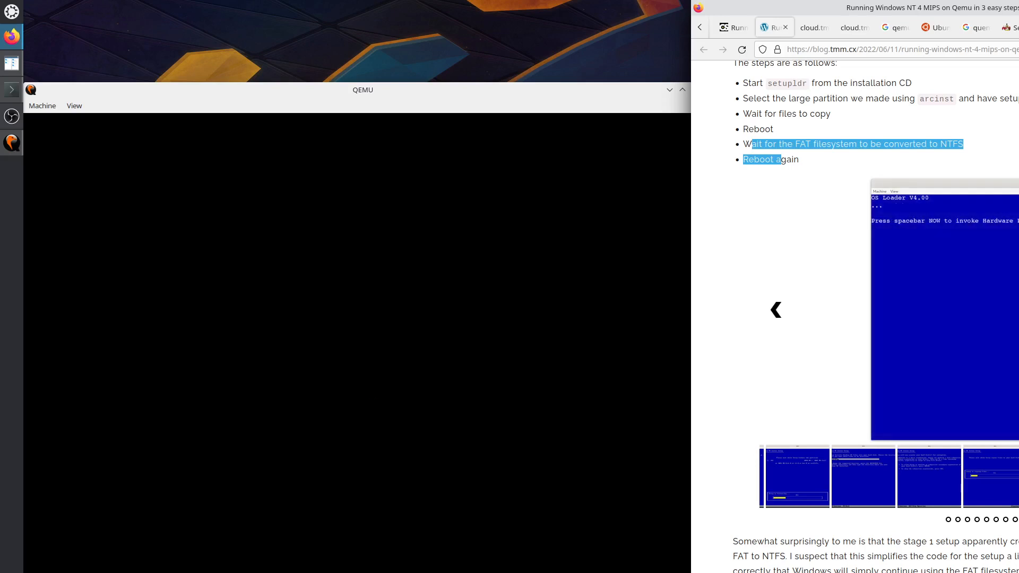
left_click(781, 161)
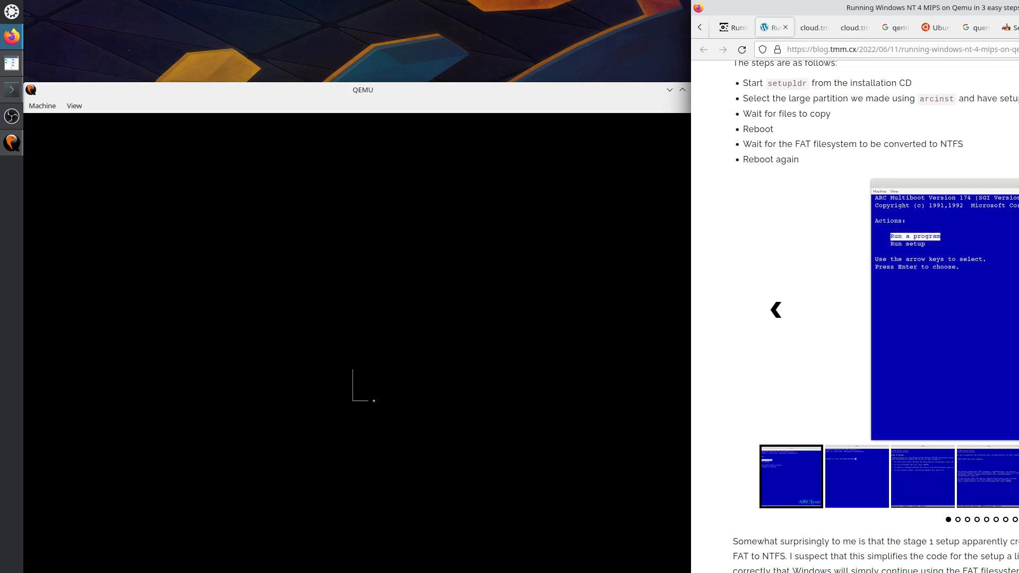
left_click(776, 310)
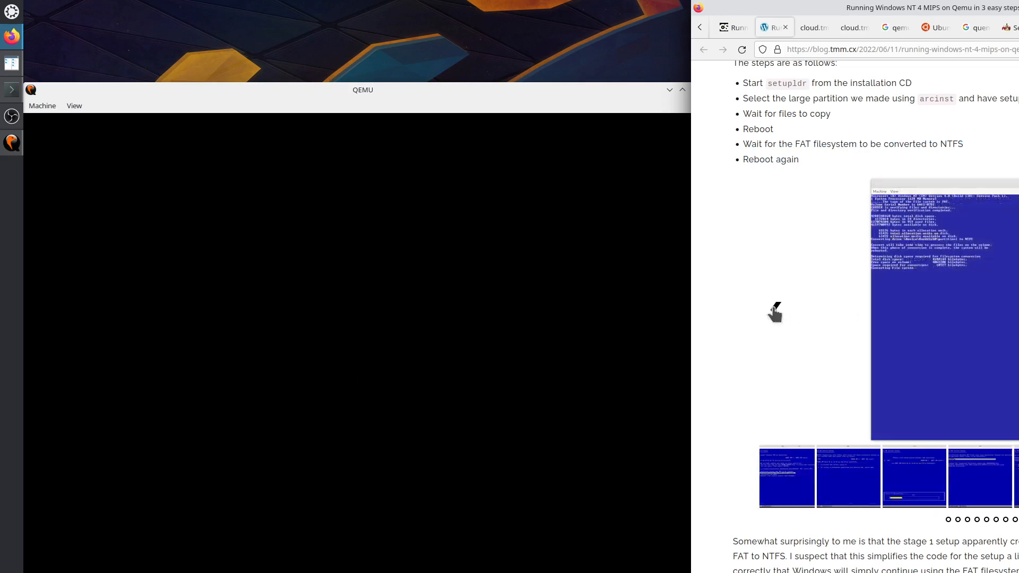
left_click(776, 310)
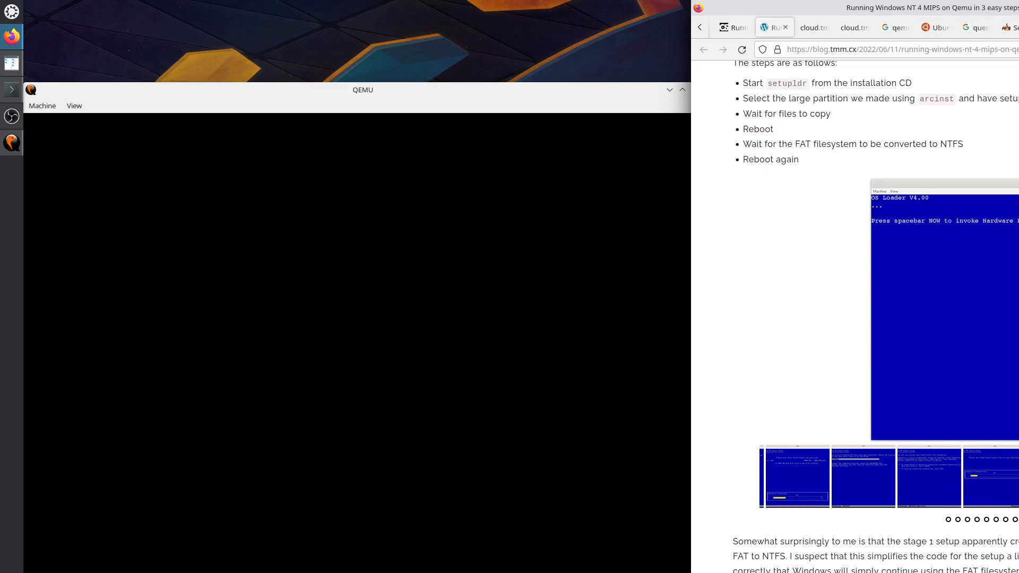
Reset the virtual machine via Machine > Reset and capture input into the guest.
left_click(42, 106)
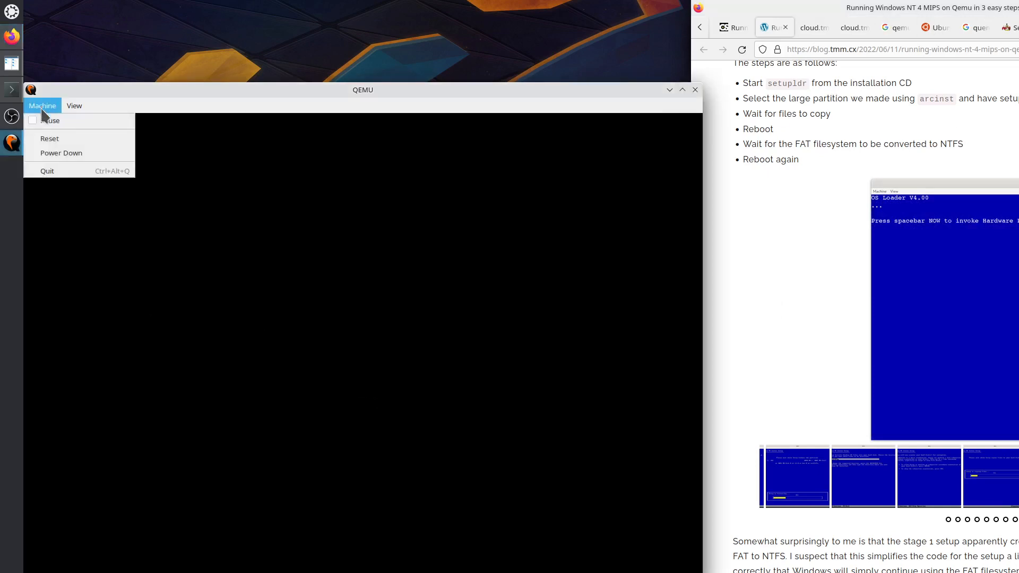
left_click(59, 139)
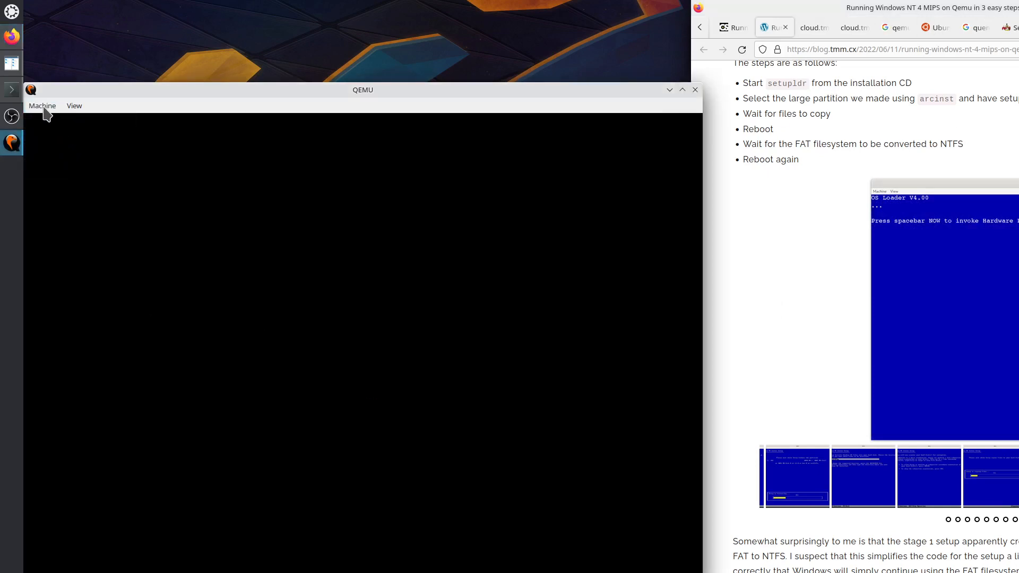
left_click(88, 190)
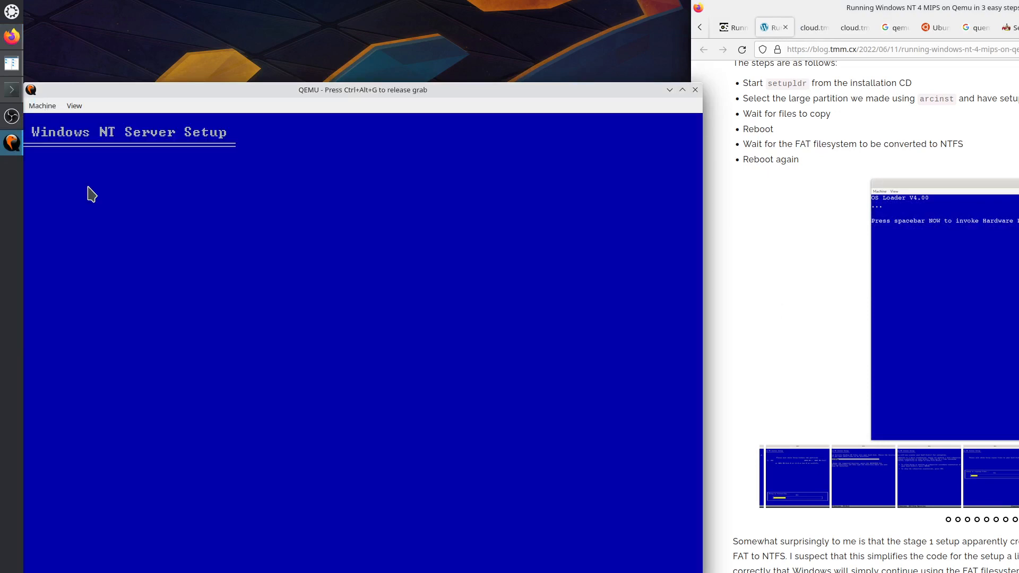
Look through QEMU's Machine and View menus.
left_click(42, 105)
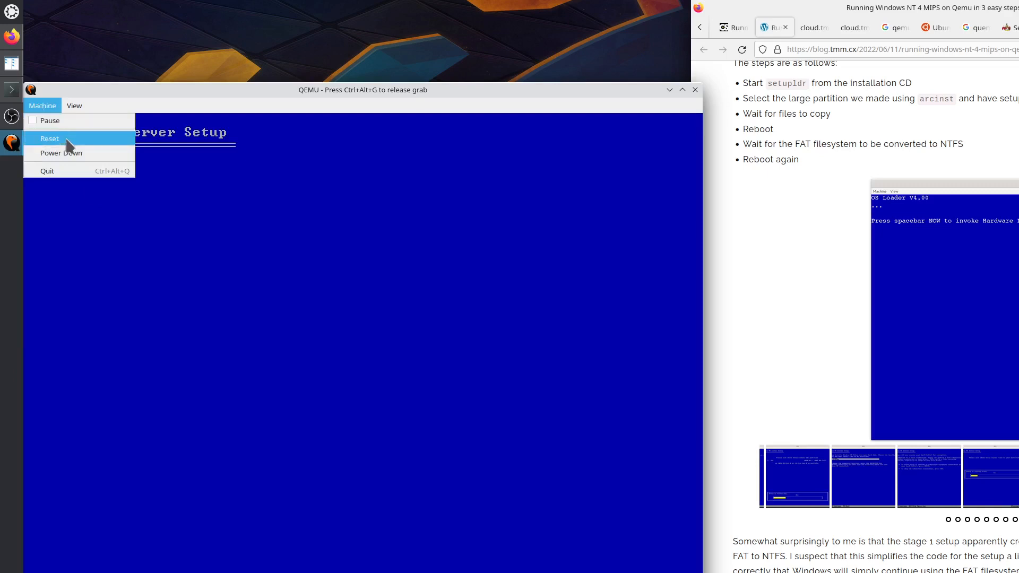
mouse_move(73, 106)
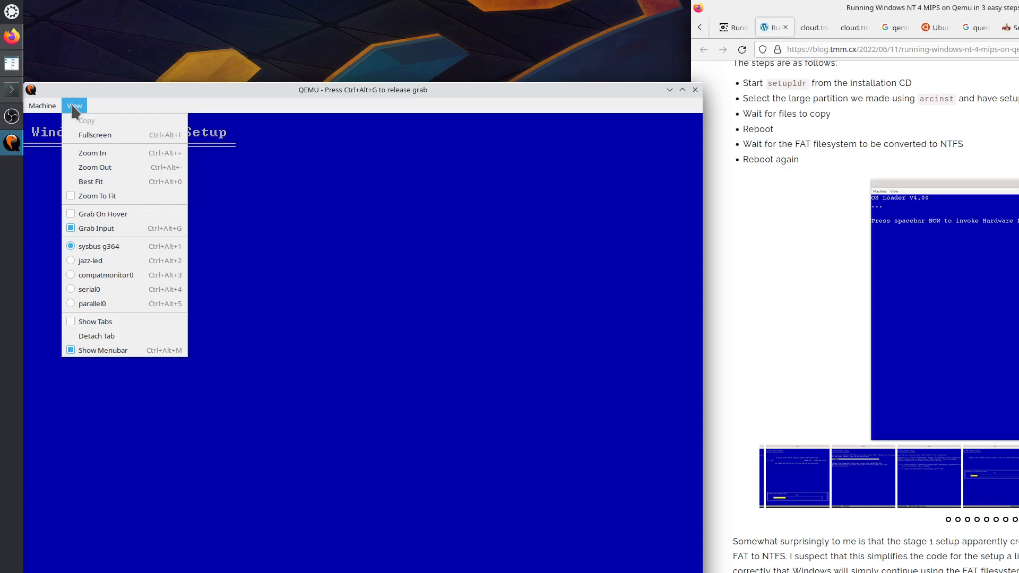
left_click(78, 106)
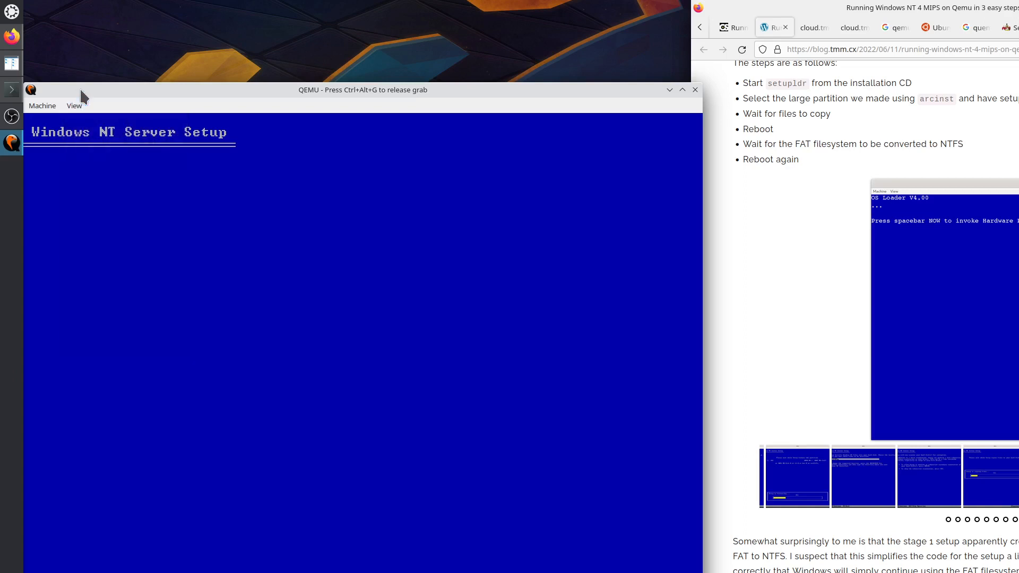
left_click(77, 106)
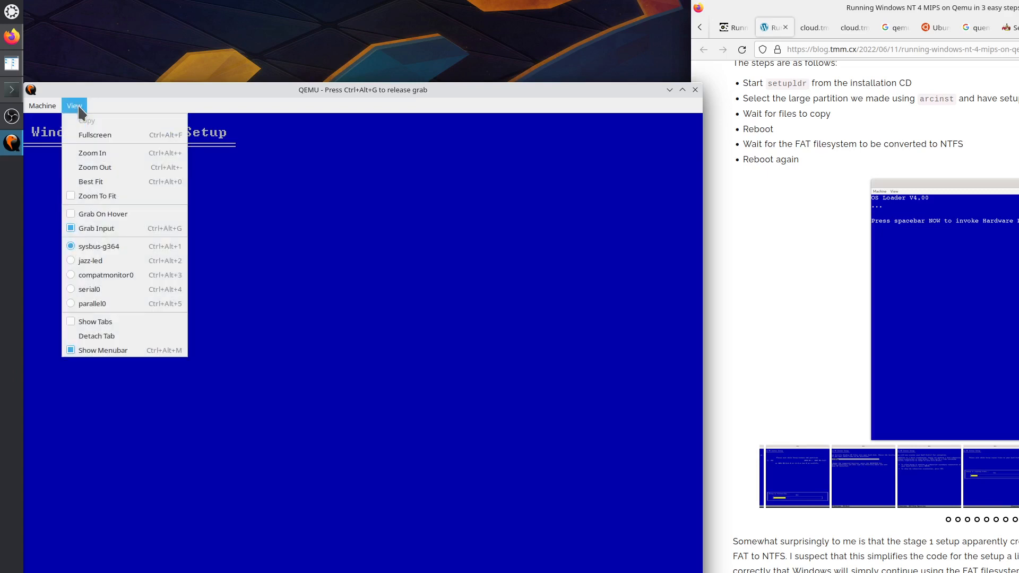
left_click(78, 104)
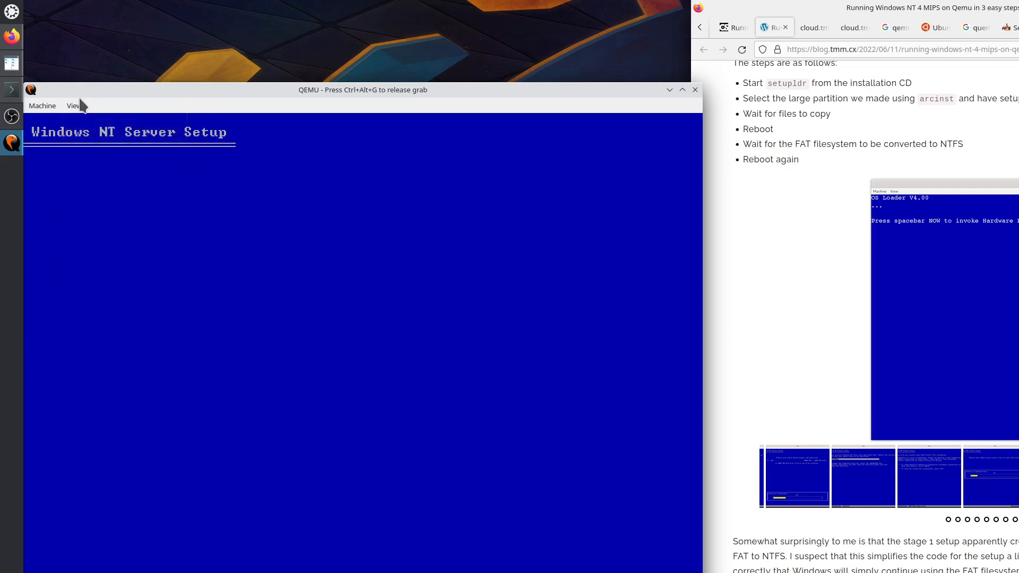
left_click(42, 108)
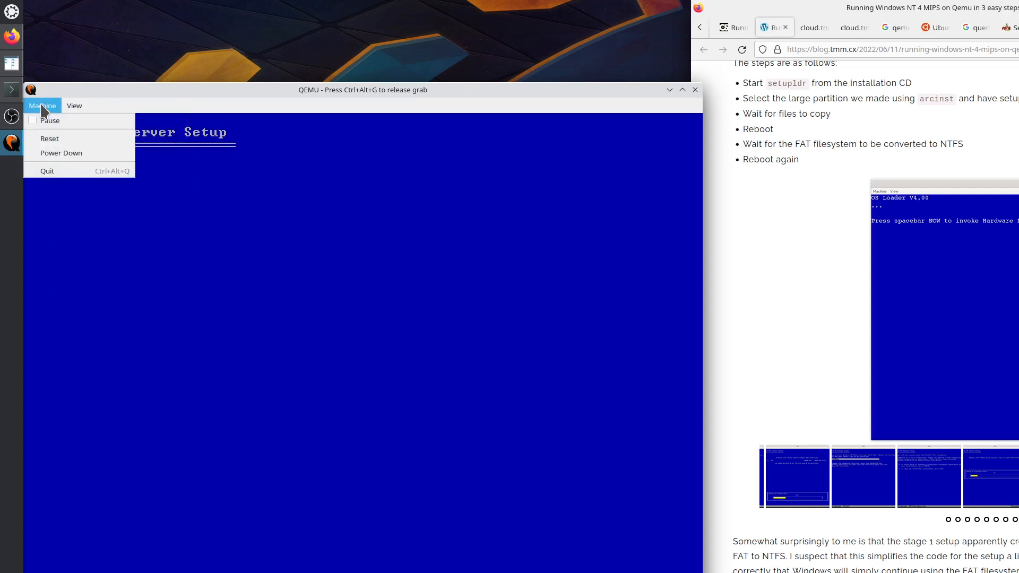
Quit QEMU, rerun the previous qemu-system-mips64el command in Konsole, and move the new window upper left.
left_click(51, 171)
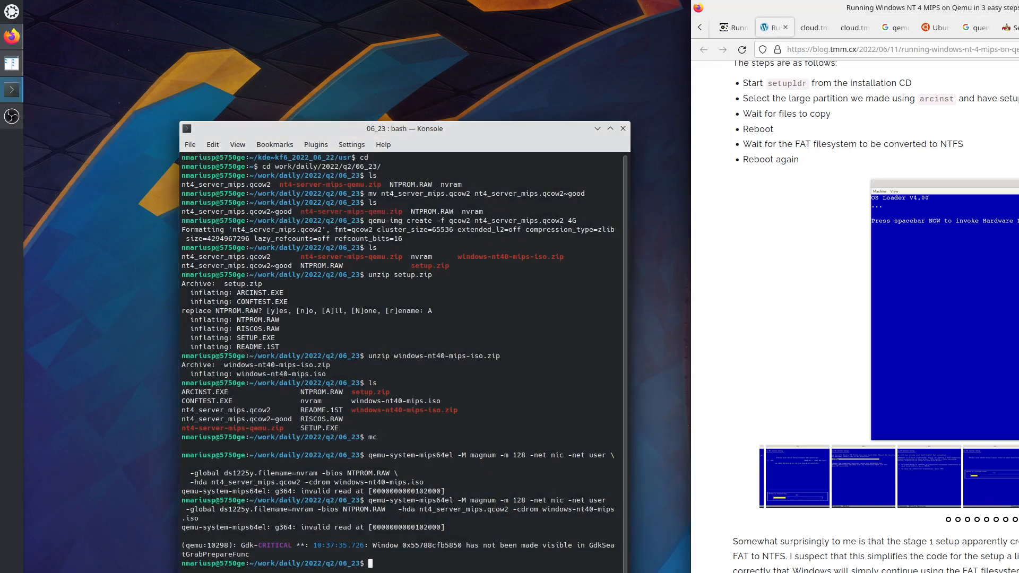
key("Up")
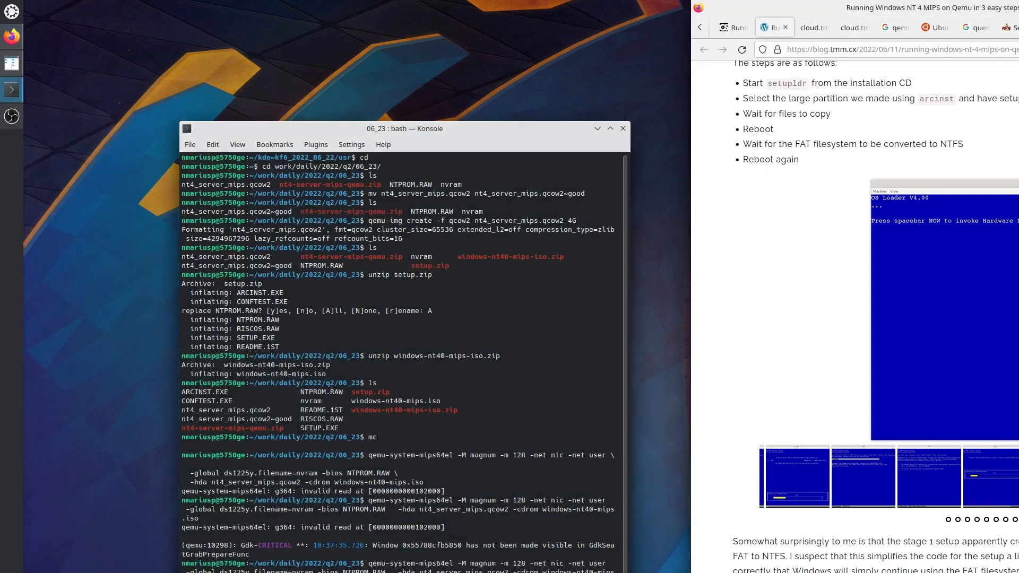
key("Return")
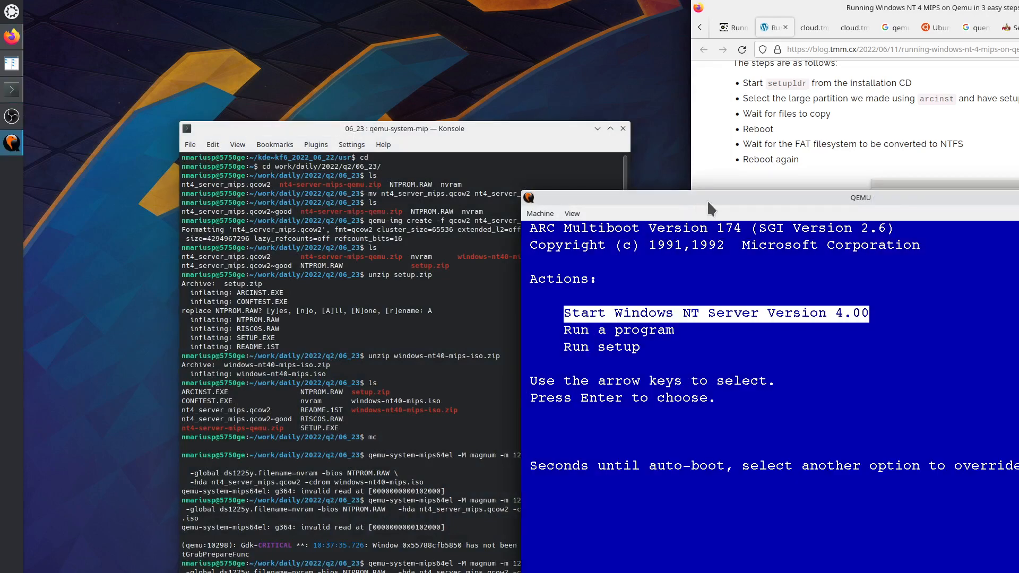
left_click_drag(708, 201, 207, 83)
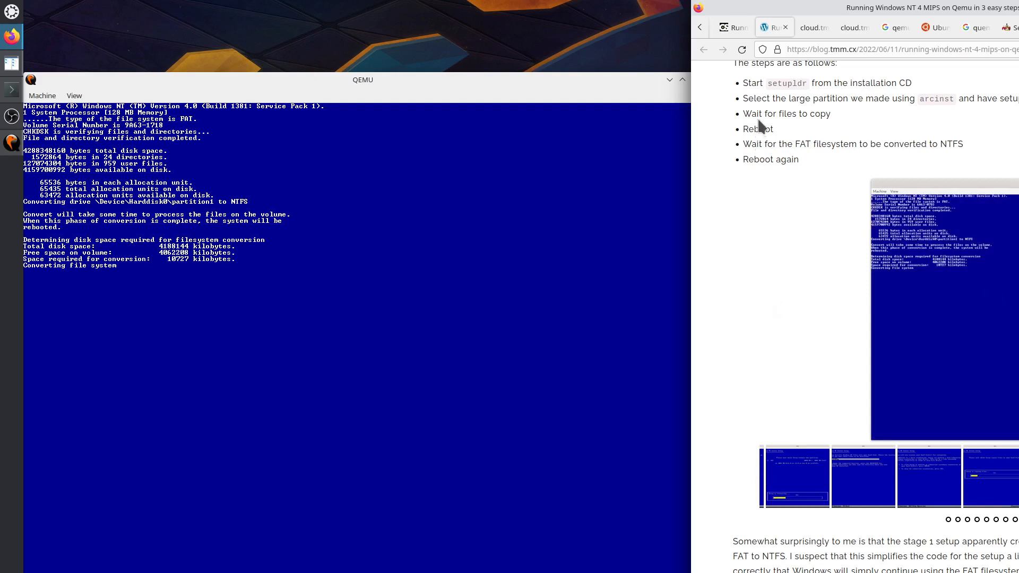
left_click_drag(745, 142, 961, 144)
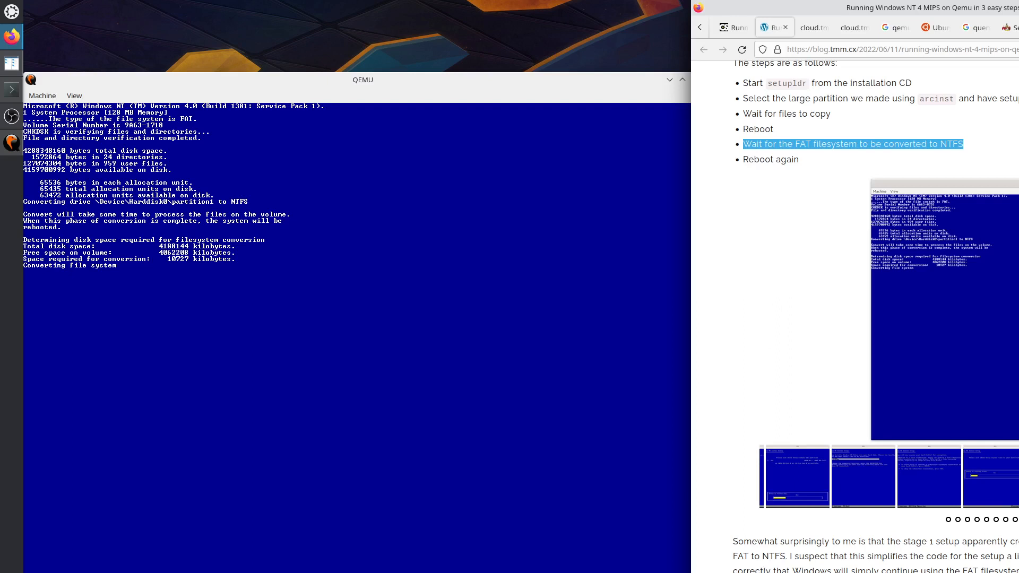
left_click(796, 212)
scroll(876, 316, "down", 3)
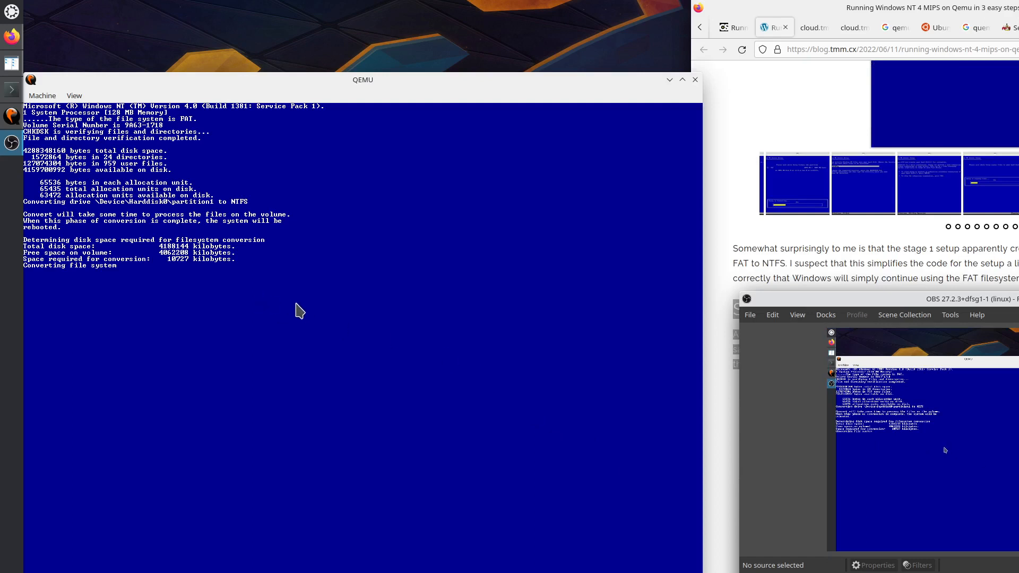
Release the guest input grab and switch the view to the sysbus-g364 graphics console.
left_click(250, 296)
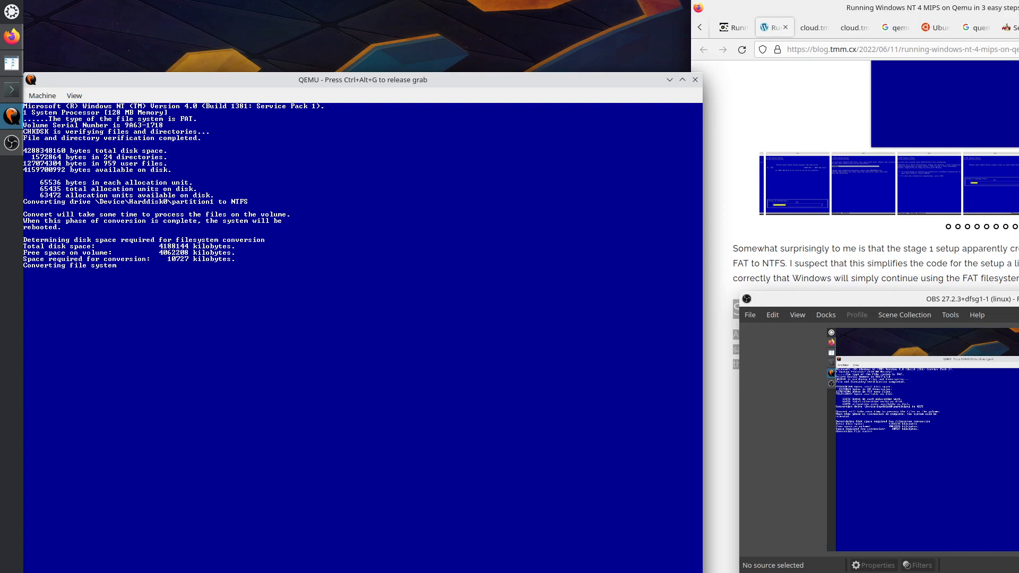
key("ctrl+alt+g")
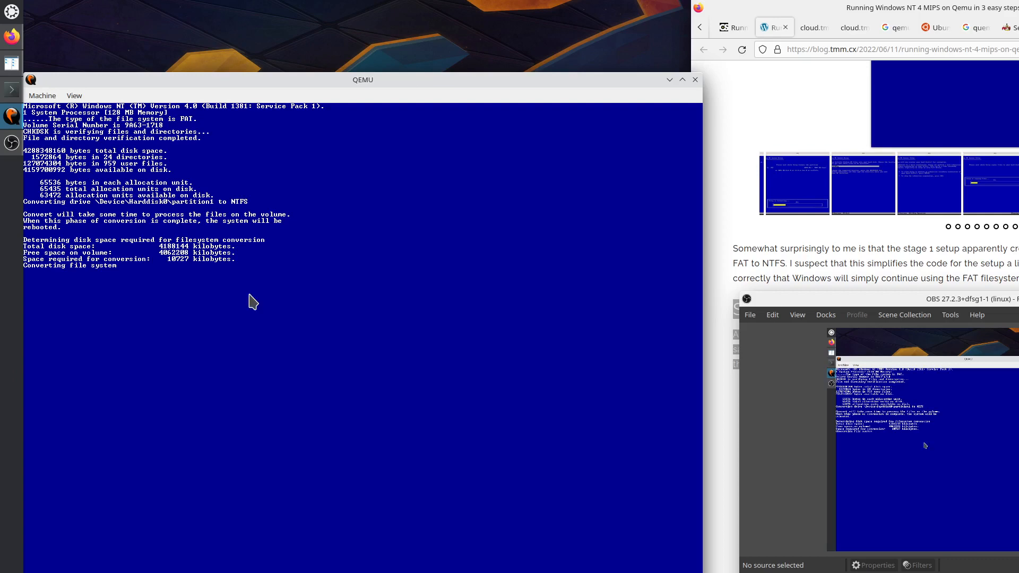
left_click(75, 95)
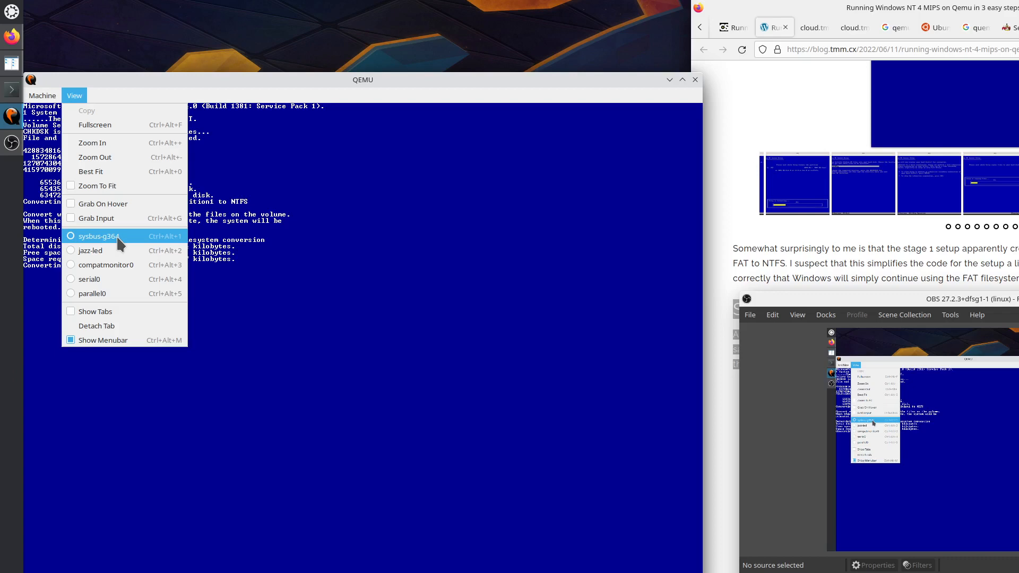
left_click(118, 239)
left_click(74, 96)
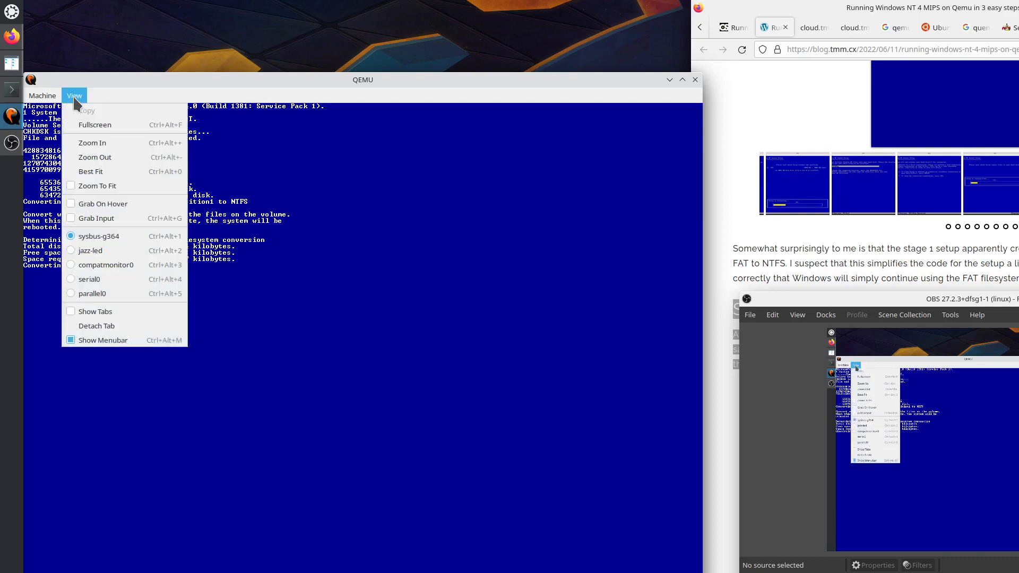
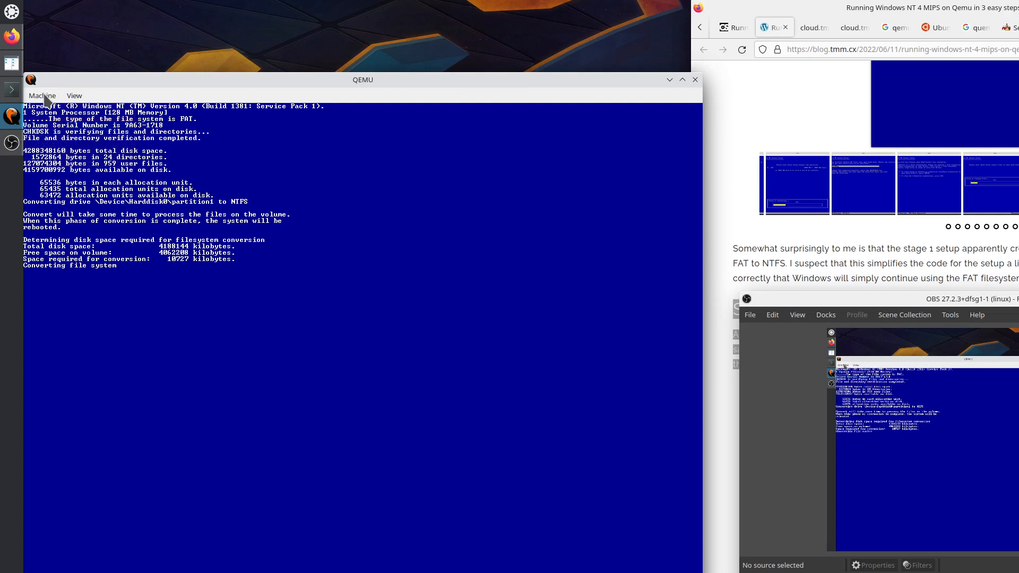
Power down the Windows NT virtual machine from the Machine menu and close the QEMU window.
left_click(47, 96)
left_click(58, 144)
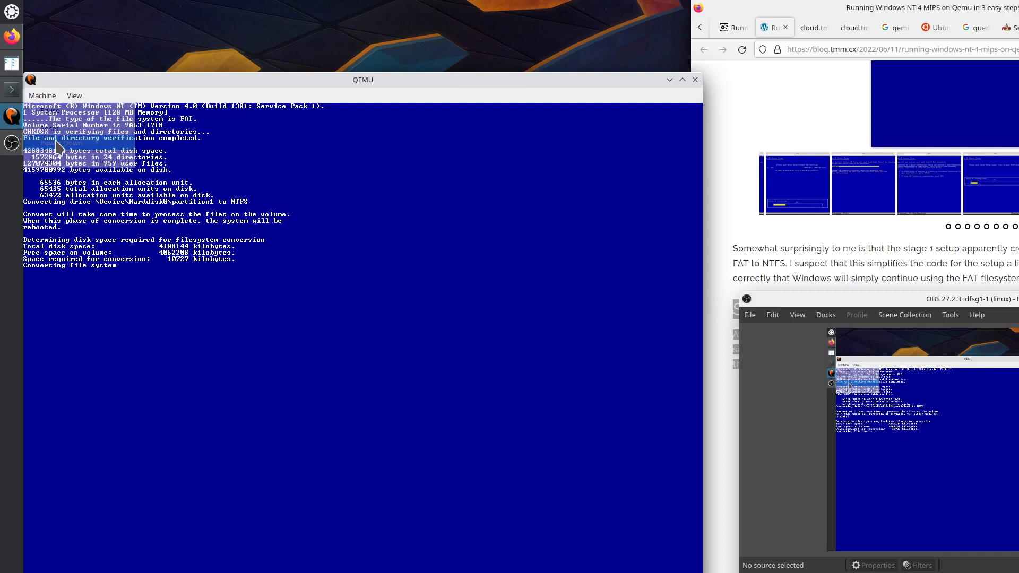
left_click(695, 79)
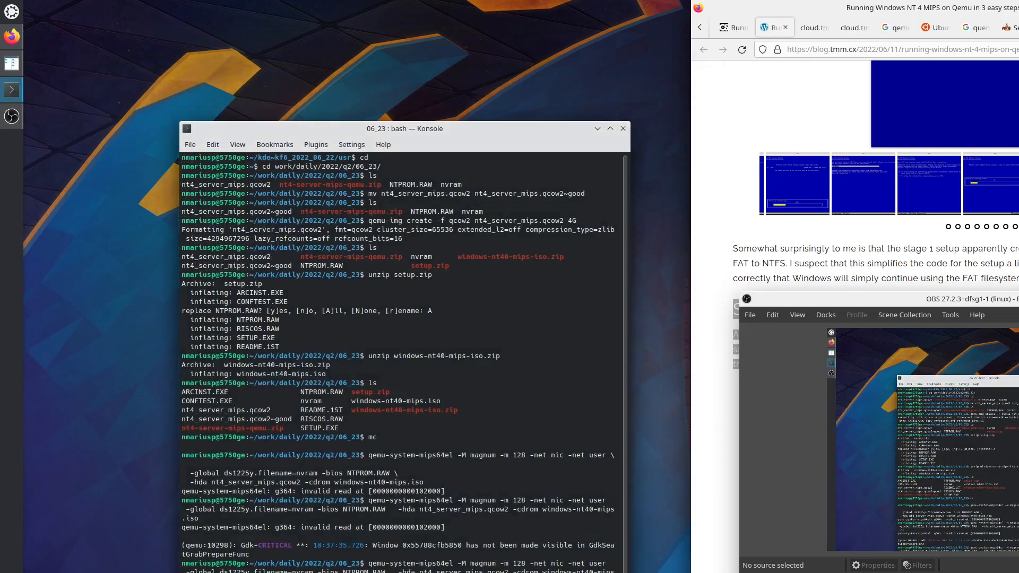
Rerun the qemu-system-mips64el command, move the new QEMU window upper left, and minimize OBS.
key("Return")
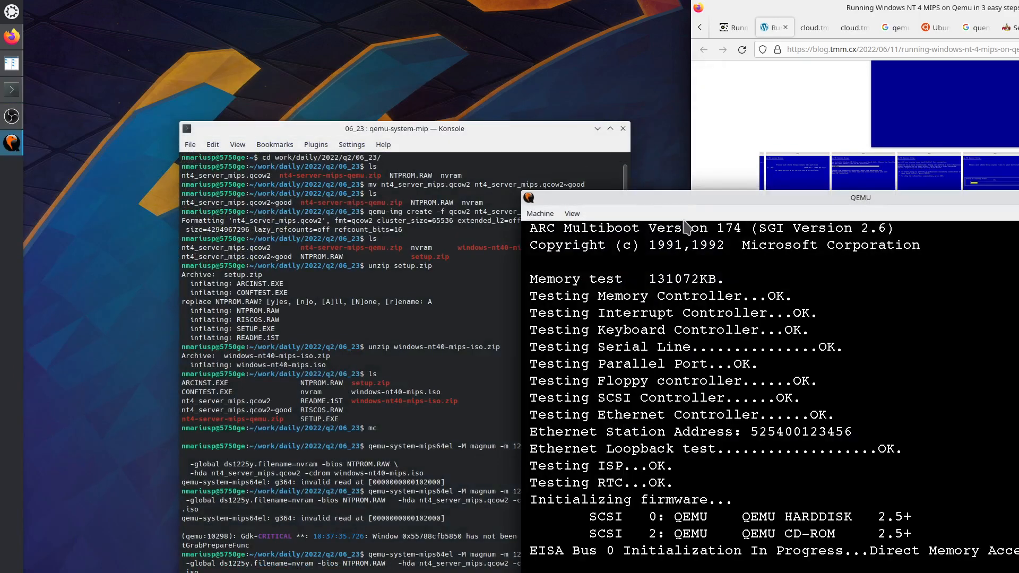
left_click_drag(693, 195, 190, 77)
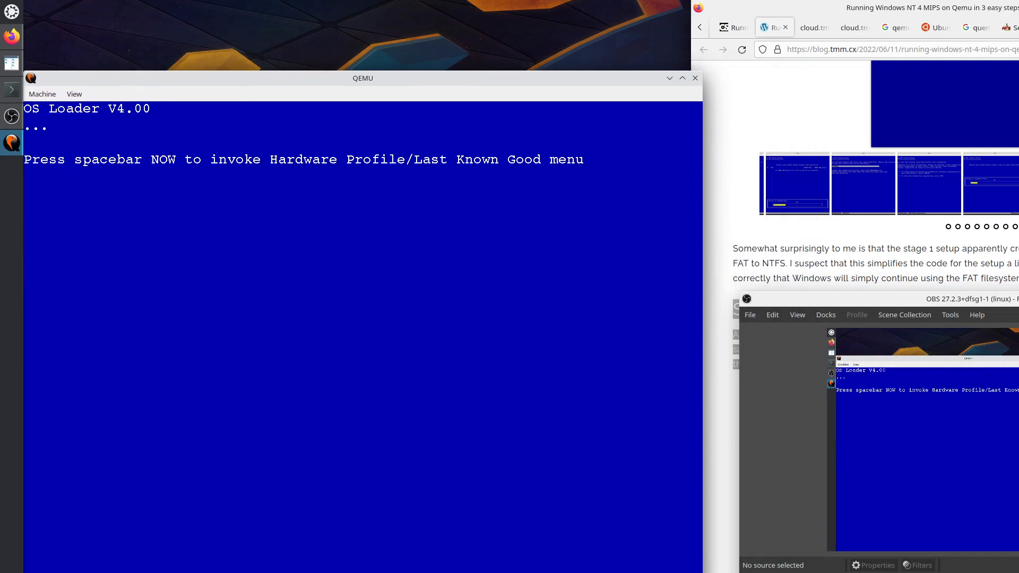
left_click(1018, 298)
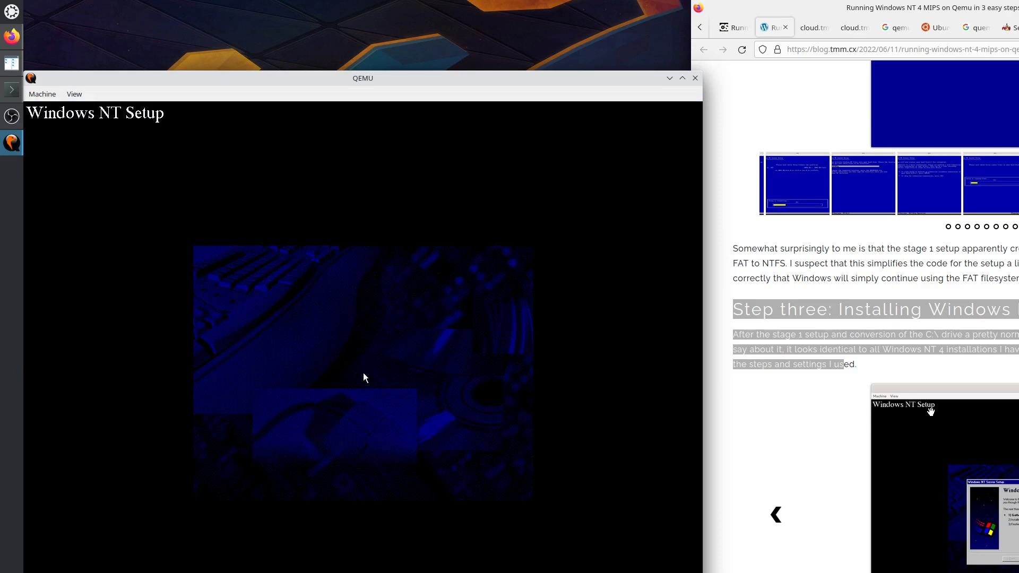
Highlight step three in the browser guide, widen QEMU slightly, and pass the Setup welcome page.
left_click(856, 365)
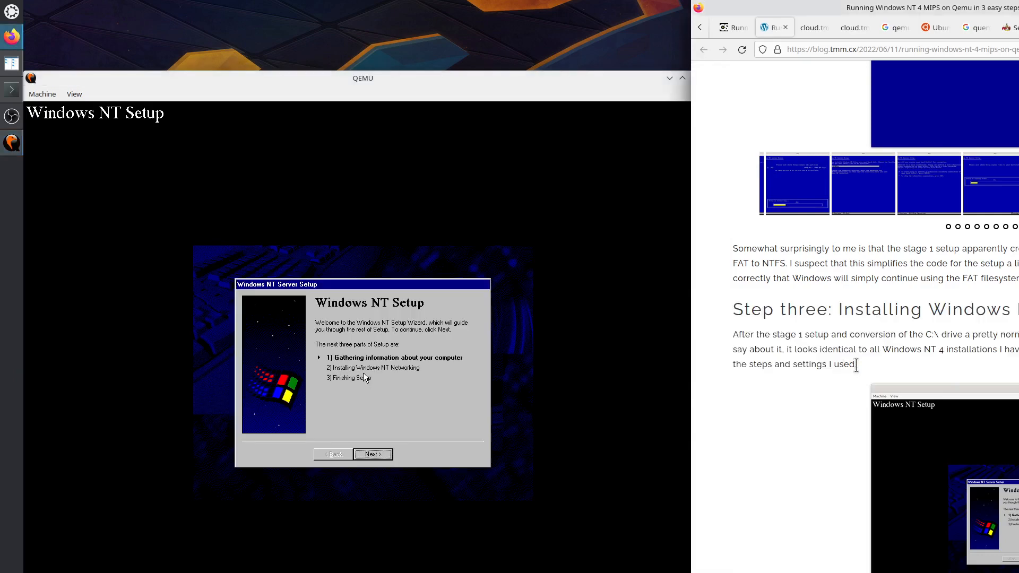
left_click_drag(856, 365, 765, 312)
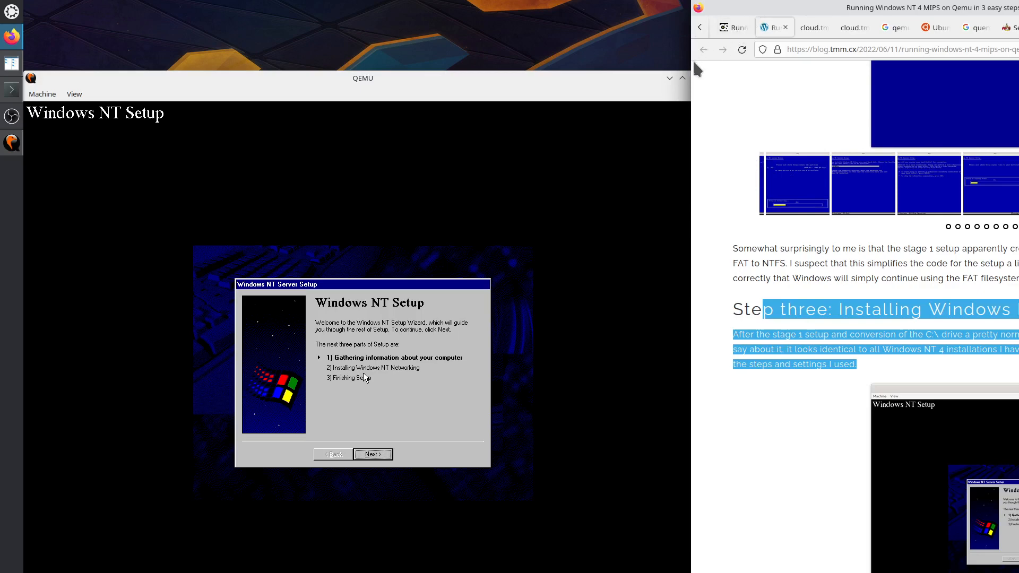
left_click_drag(693, 63, 702, 65)
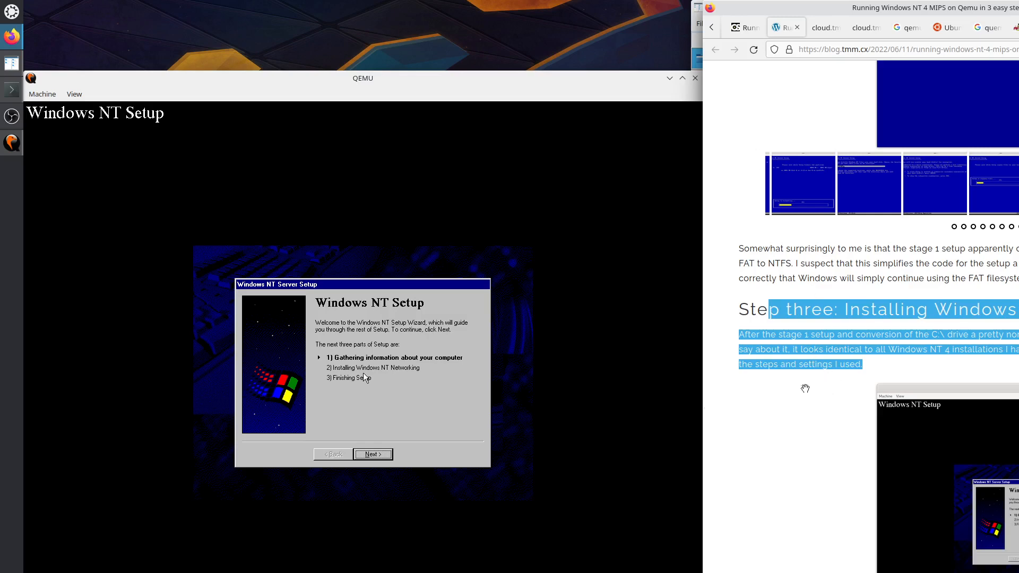
left_click(521, 367)
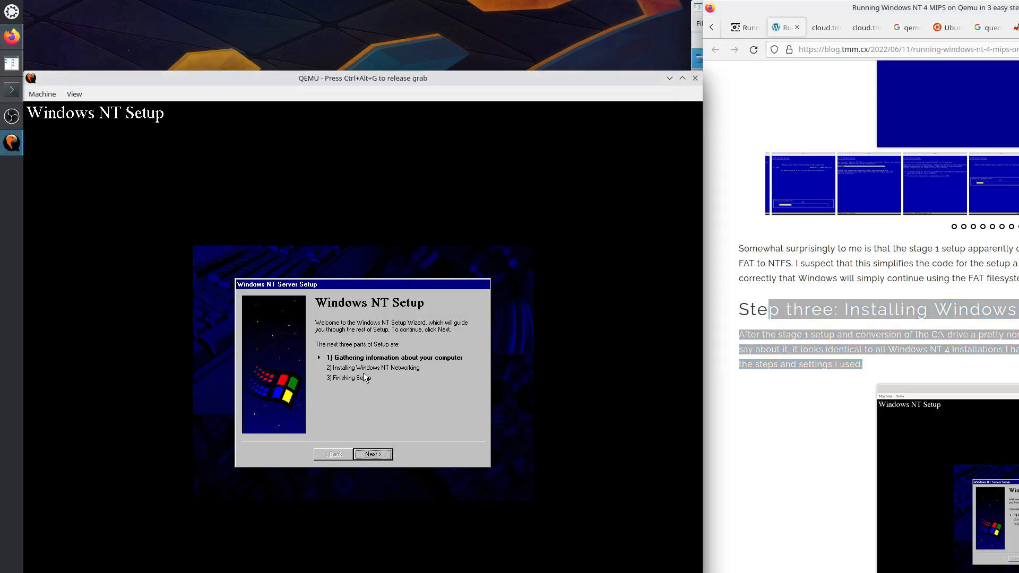
left_click(372, 455)
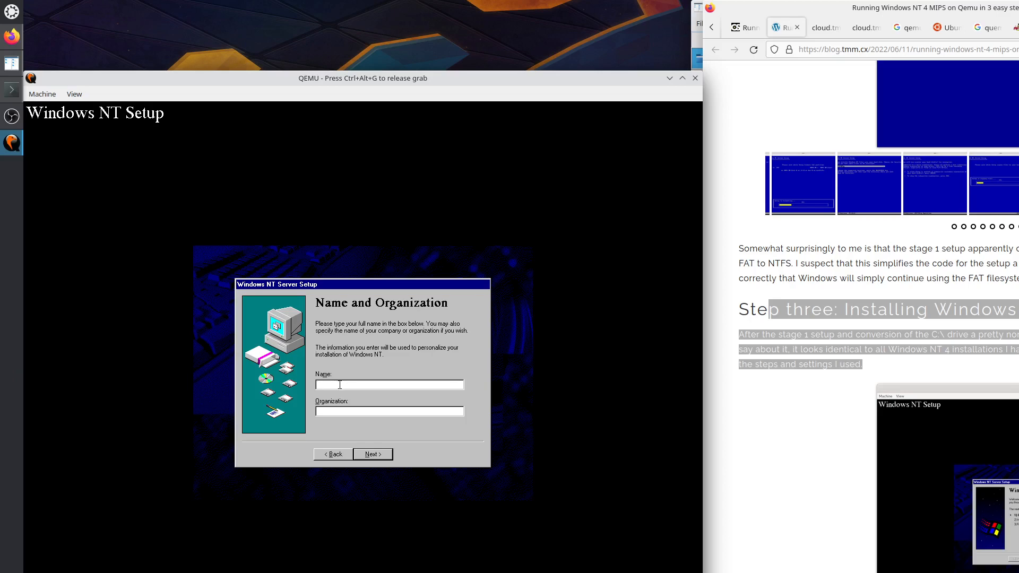
Enter Administrator as the registered name after dismissing the missing-name error.
left_click(372, 455)
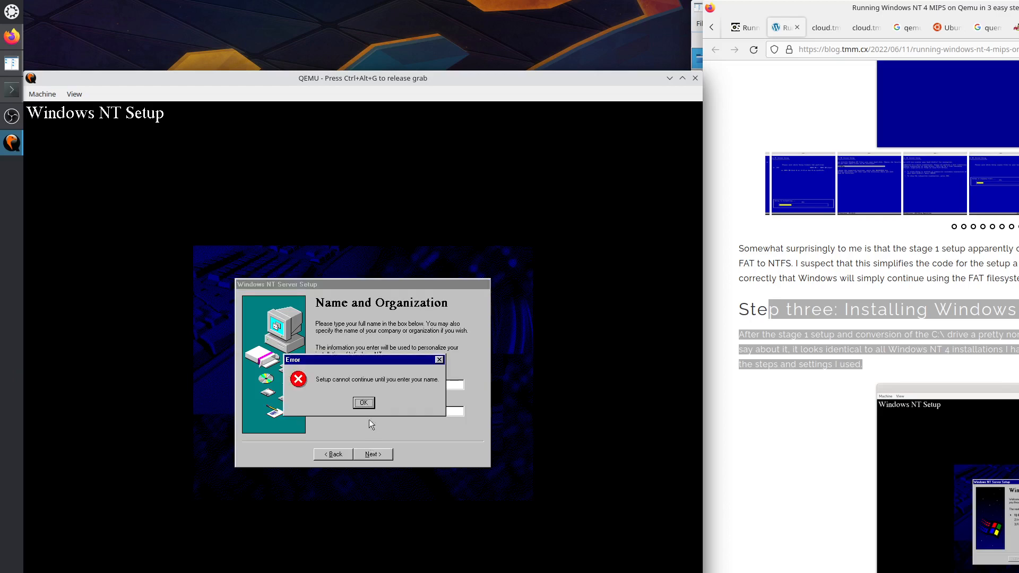
left_click(363, 401)
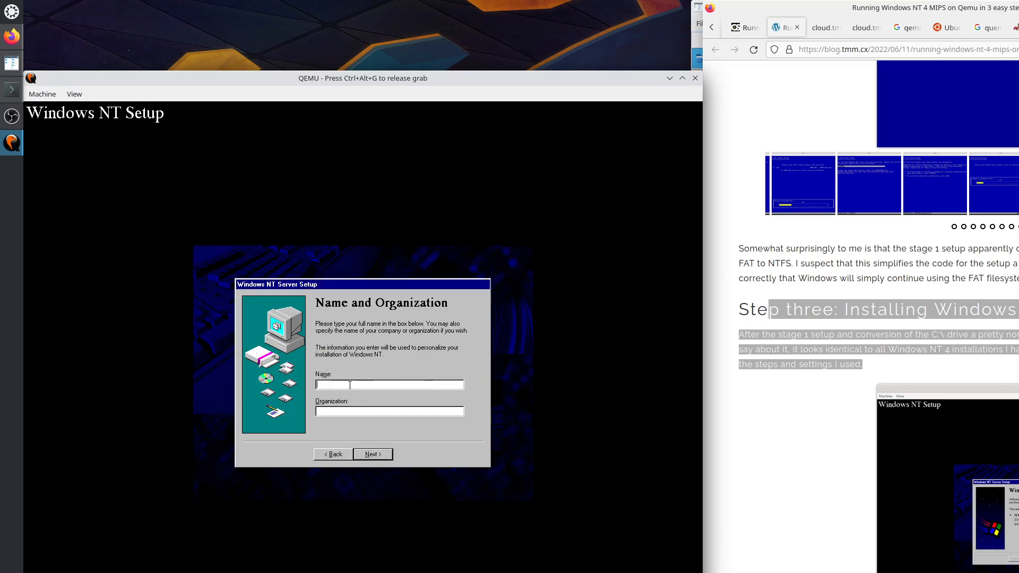
type("Administrator")
left_click(373, 455)
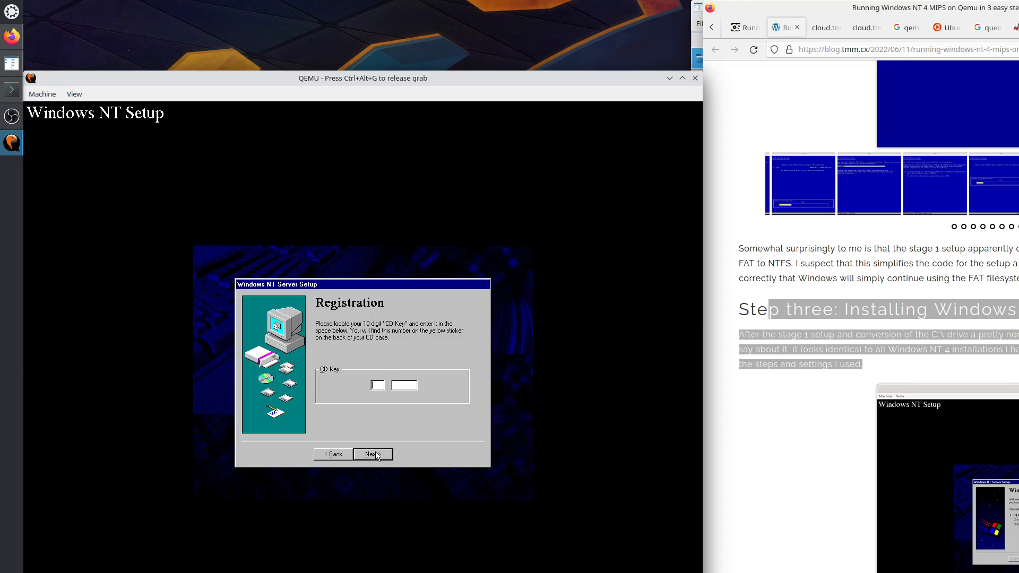
Dismiss the empty CD key error and open the full-size setup screenshot showing the key.
left_click(374, 455)
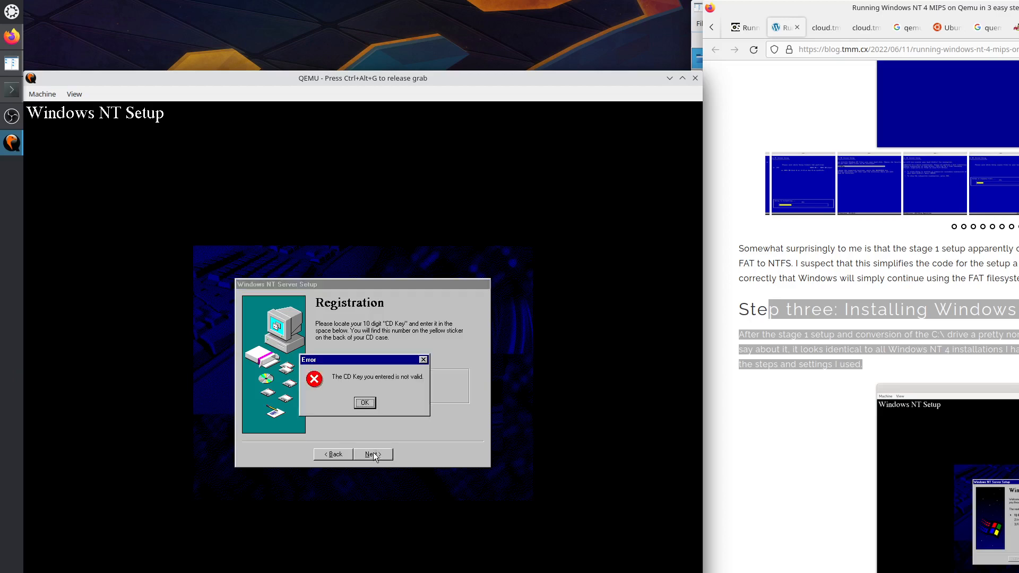
left_click(367, 402)
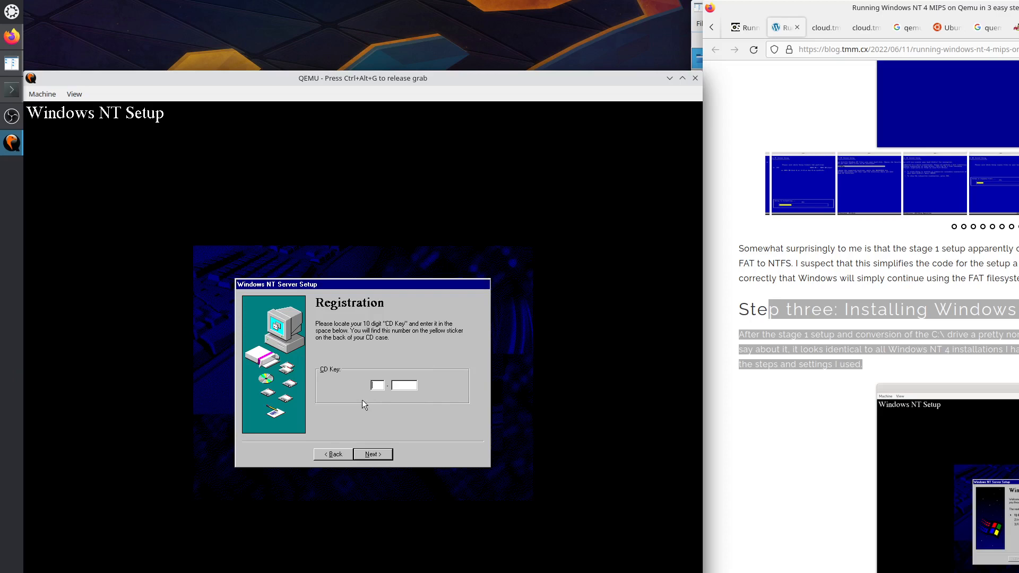
key("ctrl+alt+g")
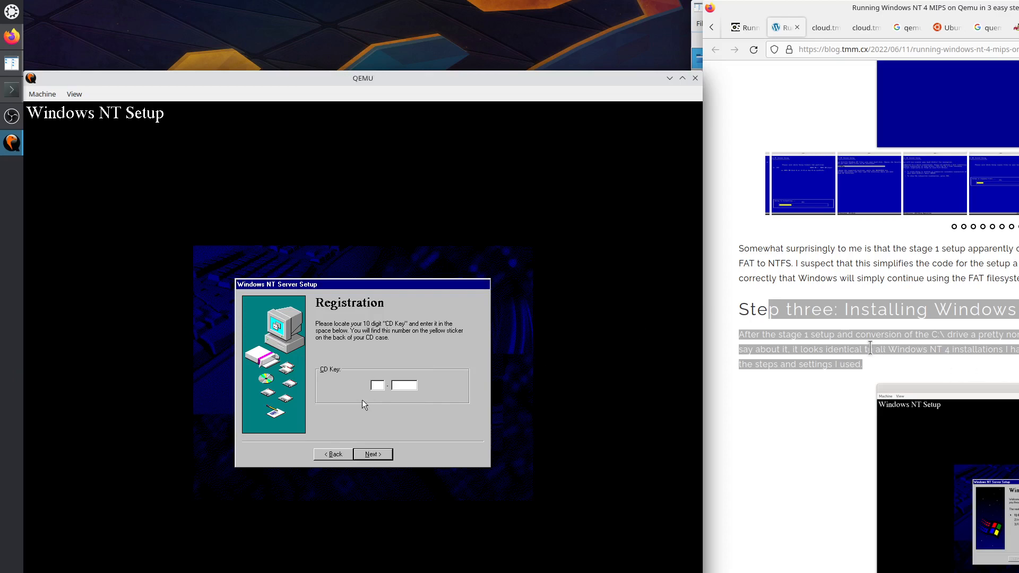
left_click(867, 343)
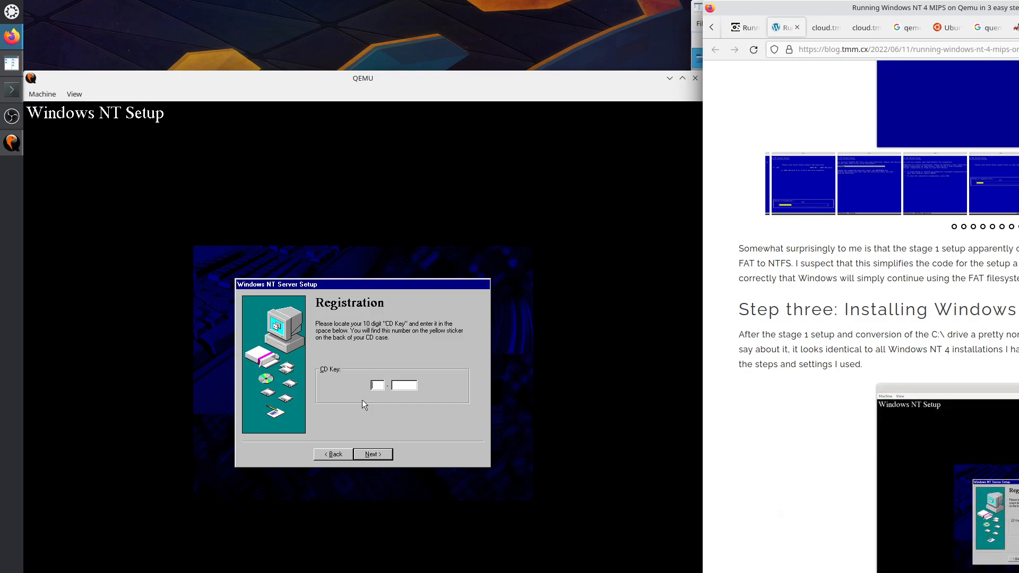
middle_click(1008, 478)
left_click(830, 32)
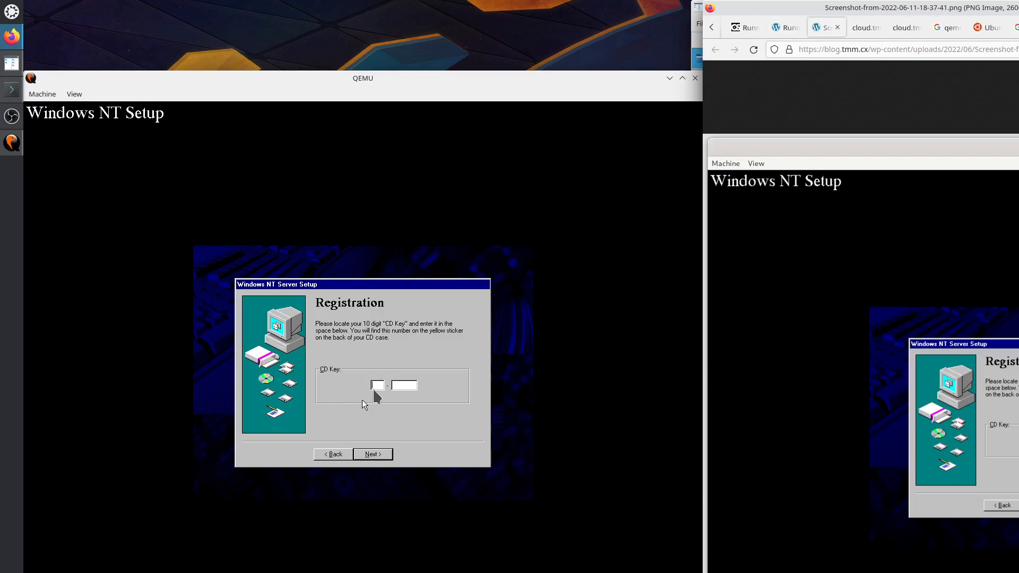
Enter the CD key from the screenshot and advance to the Licensing Modes page.
left_click(374, 386)
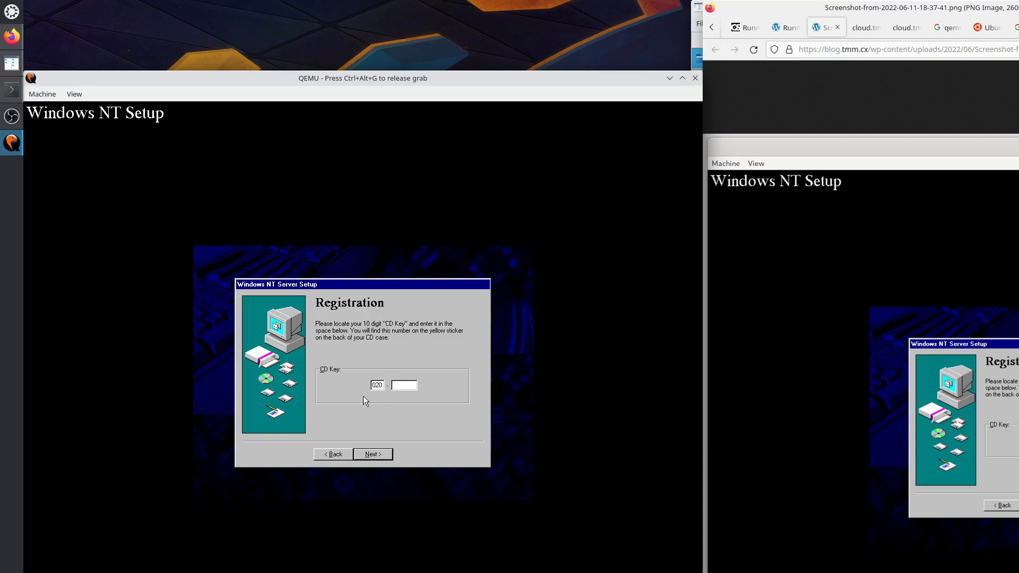
type("020622")
type("5222")
key("Return")
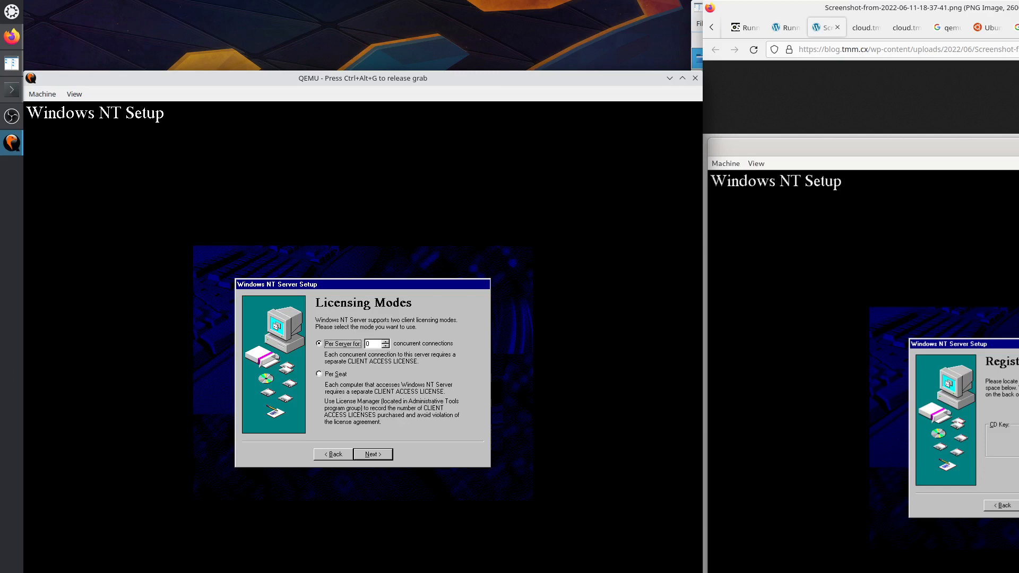
Close the screenshot tab, choose Per Seat licensing in Setup, and continue.
key("ctrl+alt+g")
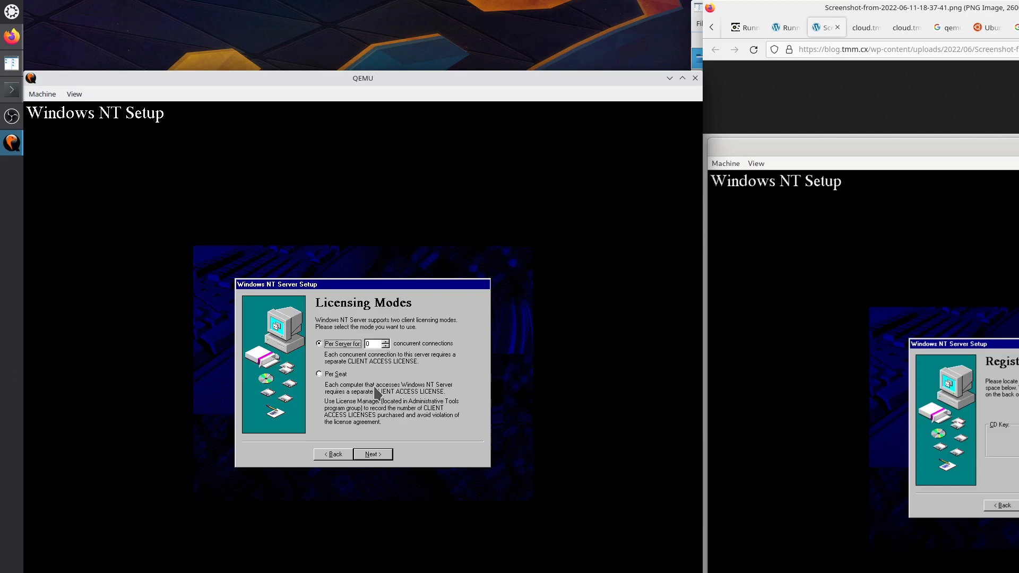
middle_click(822, 30)
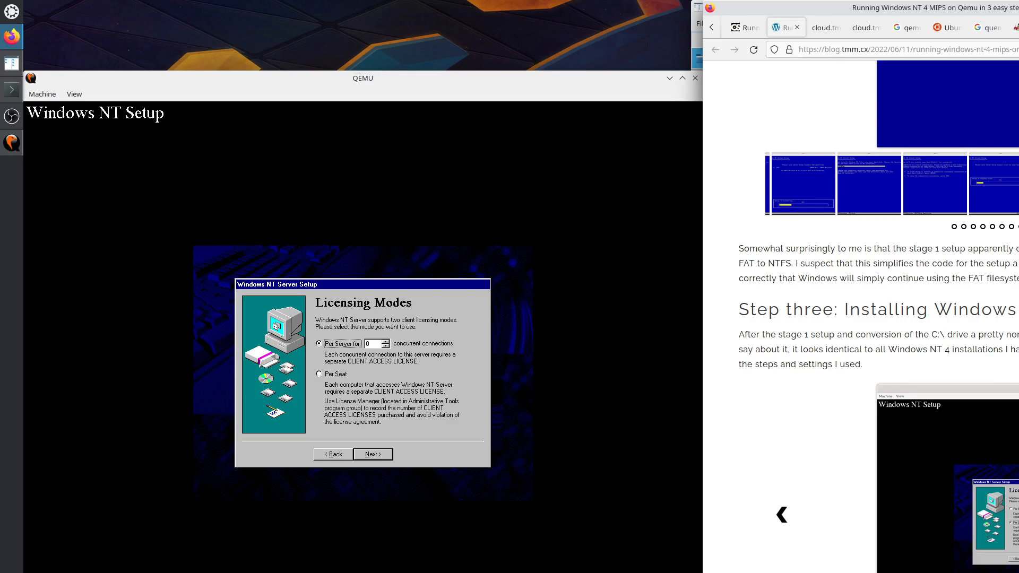
left_click(319, 376)
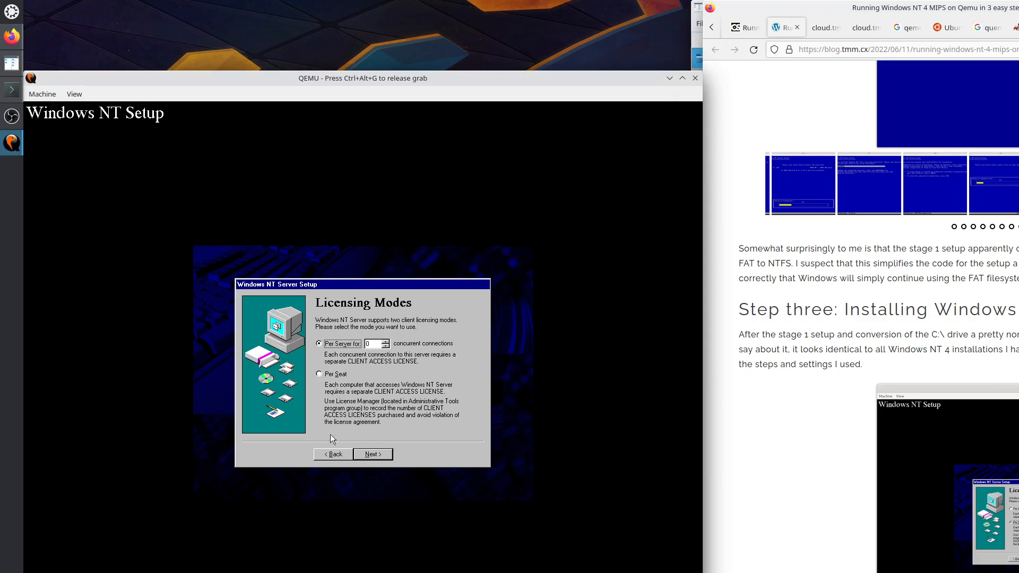
left_click(322, 374)
left_click(373, 455)
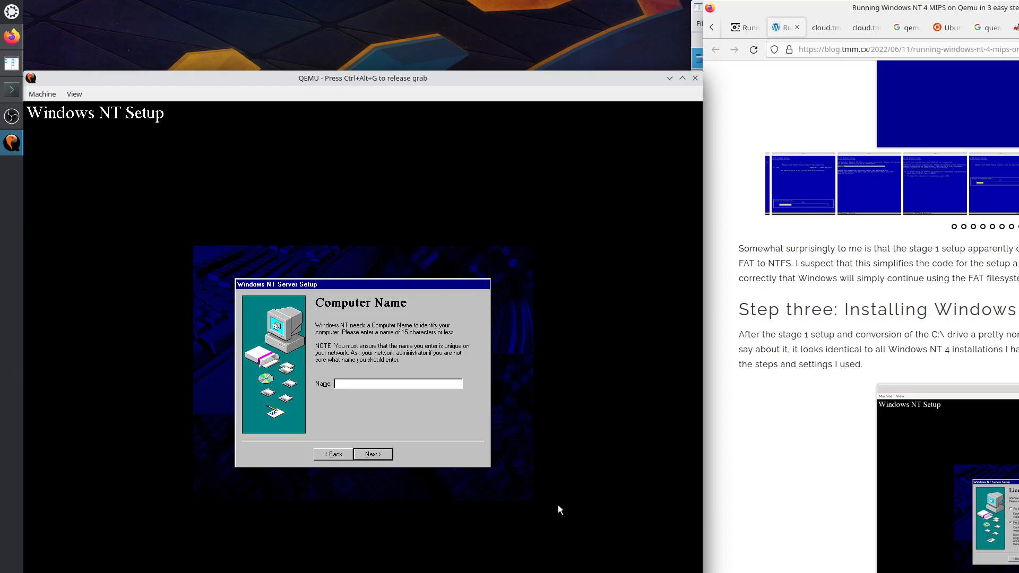
Name the computer SERVER and continue to the Server Type page.
key("ctrl+alt+g")
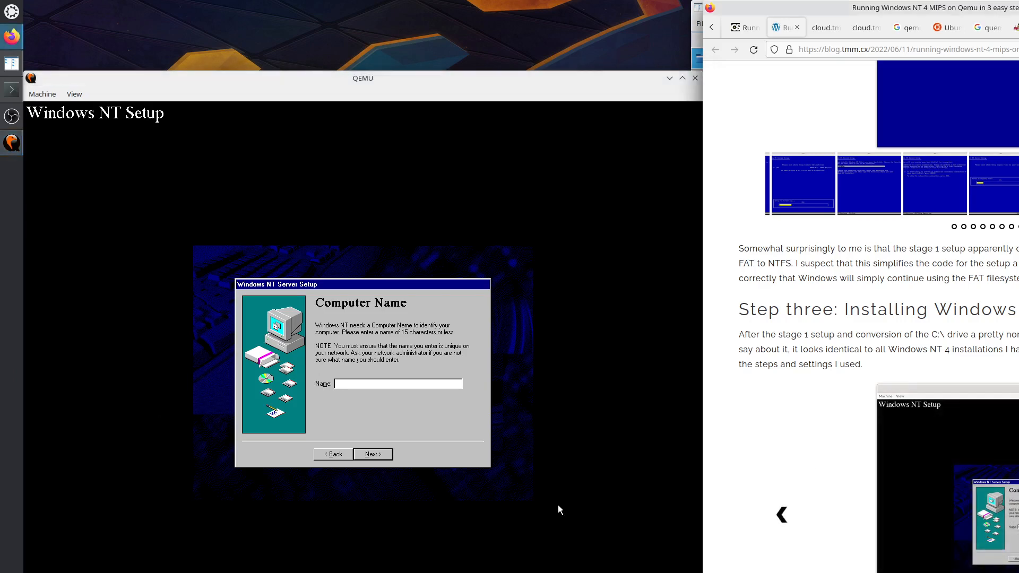
left_click(367, 400)
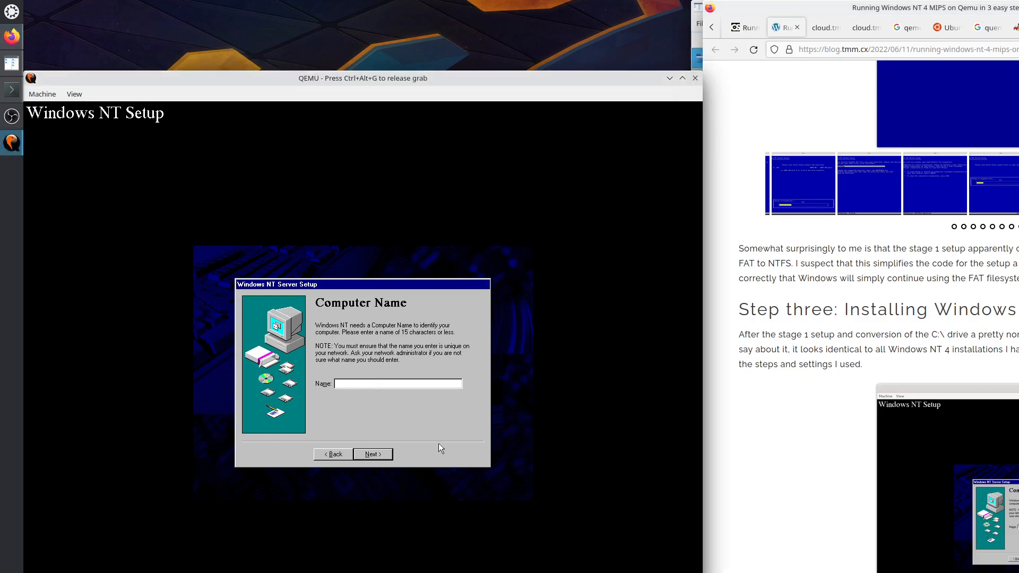
type("SERVER")
left_click(368, 456)
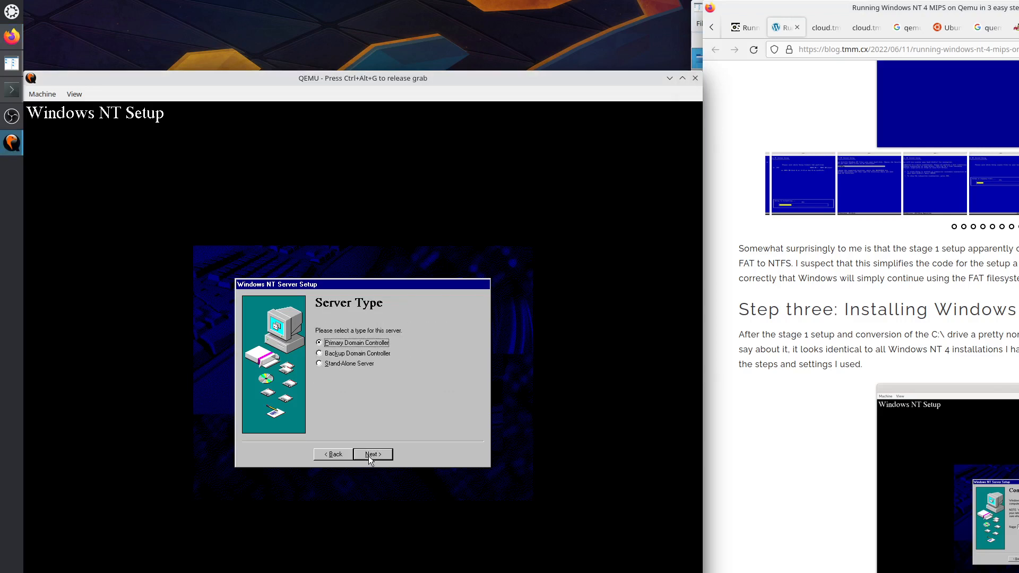
Check the Server Type screenshot in the guide and keep Primary Domain Controller.
key("ctrl+alt+g")
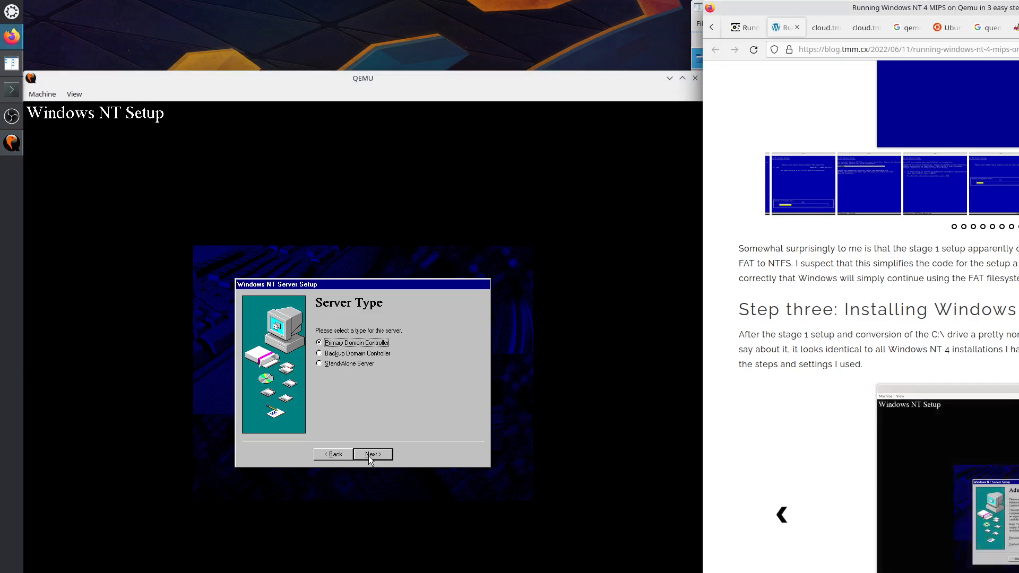
left_click(781, 518)
left_click(365, 385)
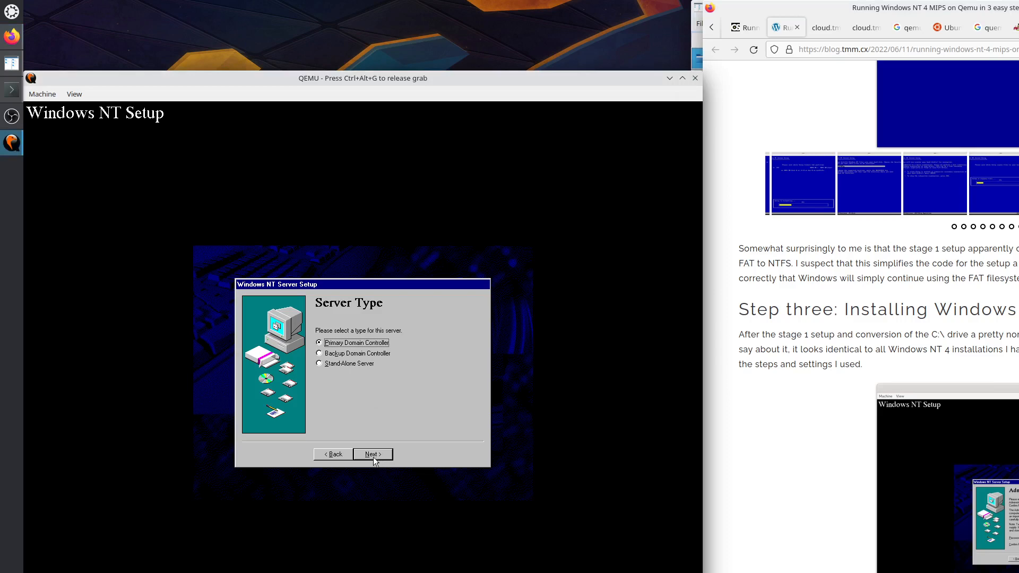
left_click(374, 459)
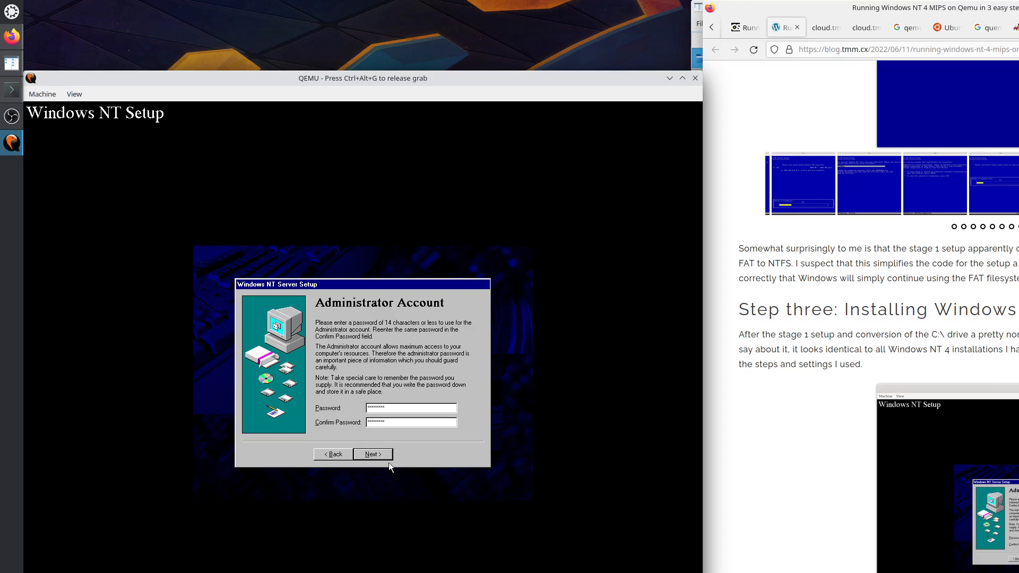
Accept the administrator password, advance the blog carousel twice, and skip the Emergency Repair Disk page.
left_click(373, 454)
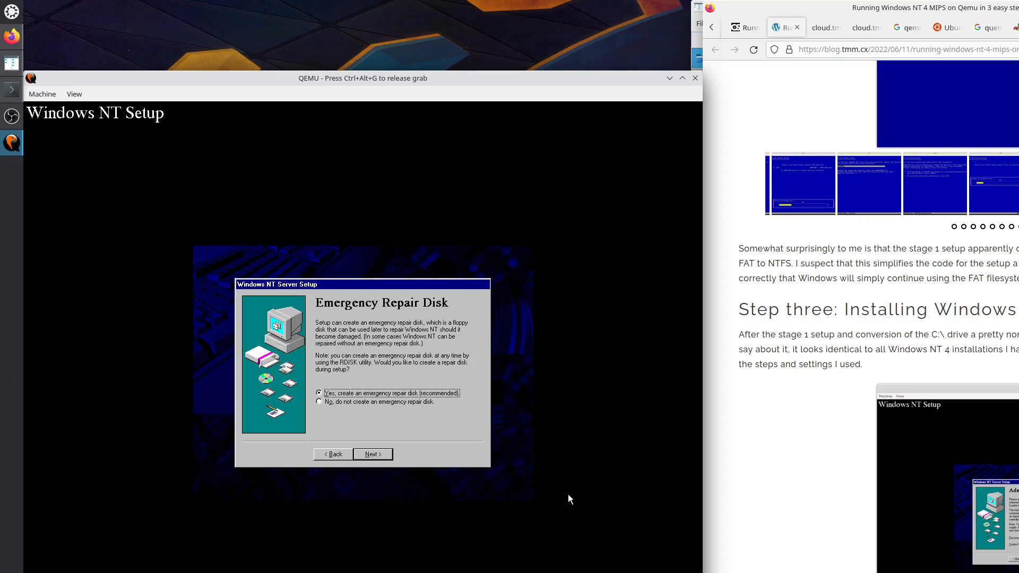
key("ctrl+alt+g")
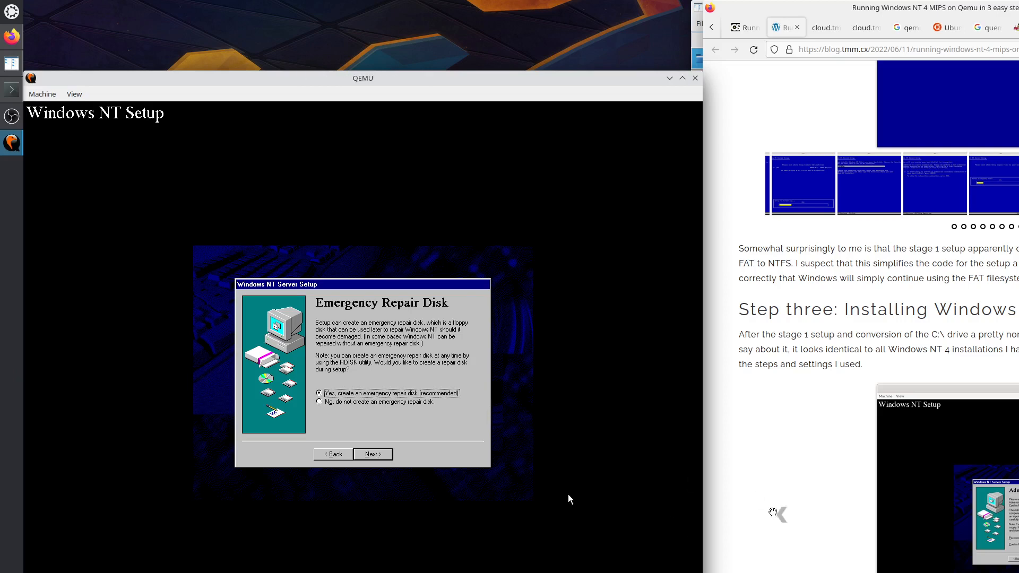
left_click(1018, 515)
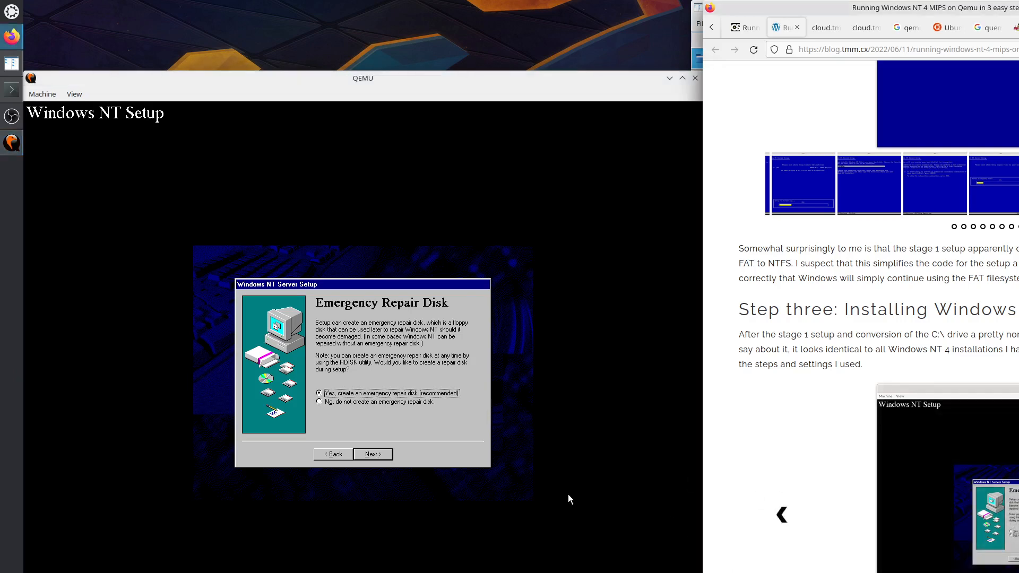
left_click(1018, 515)
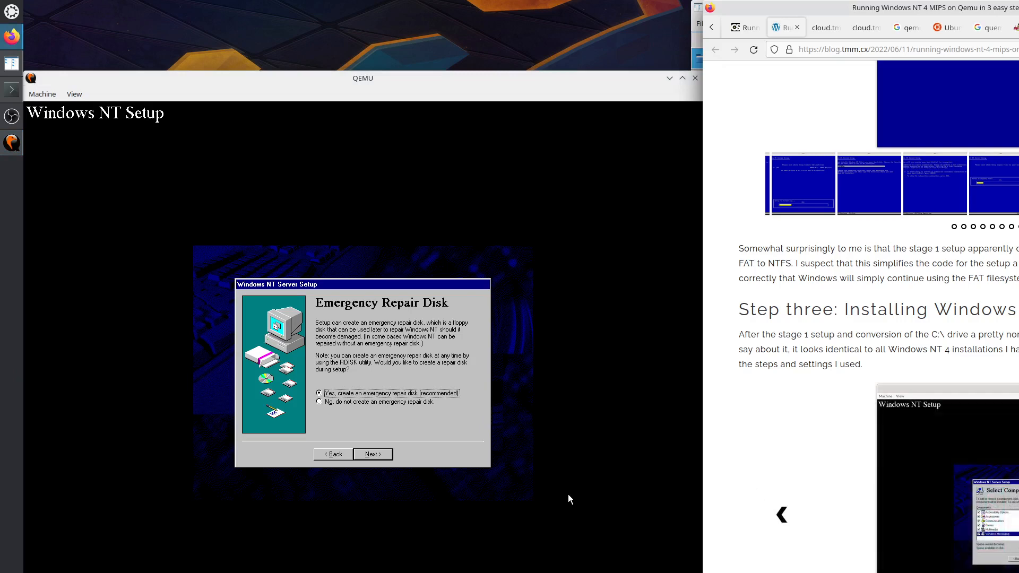
left_click(345, 399)
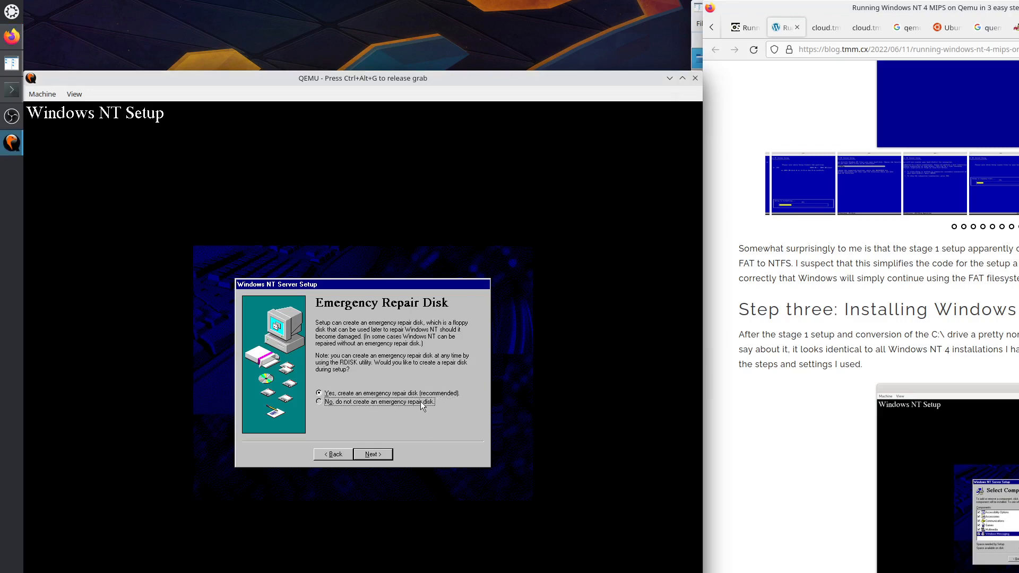
left_click(374, 453)
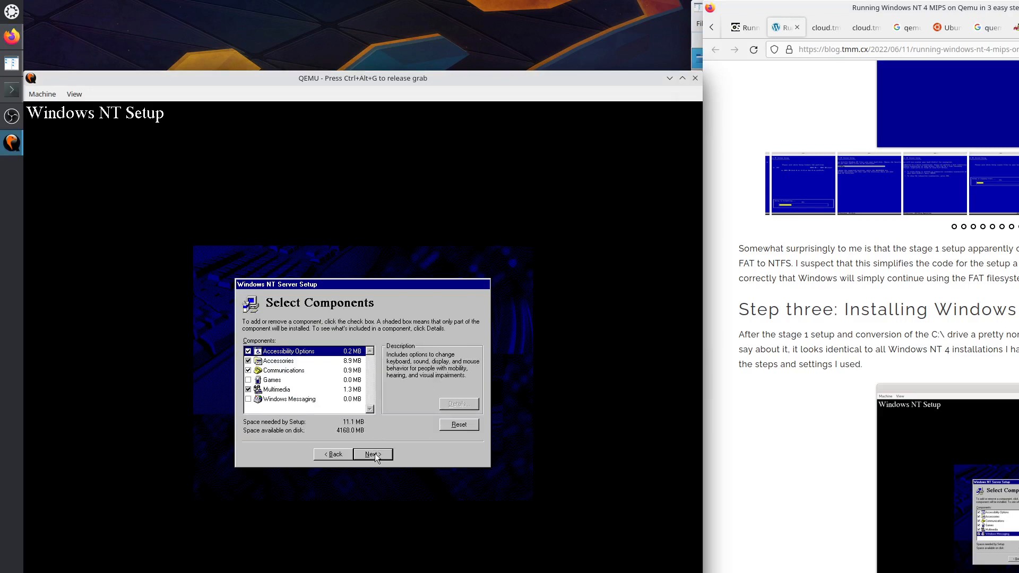
Include Windows Messaging, Games, all Accessories and all Multimedia components, then continue.
left_click(310, 399)
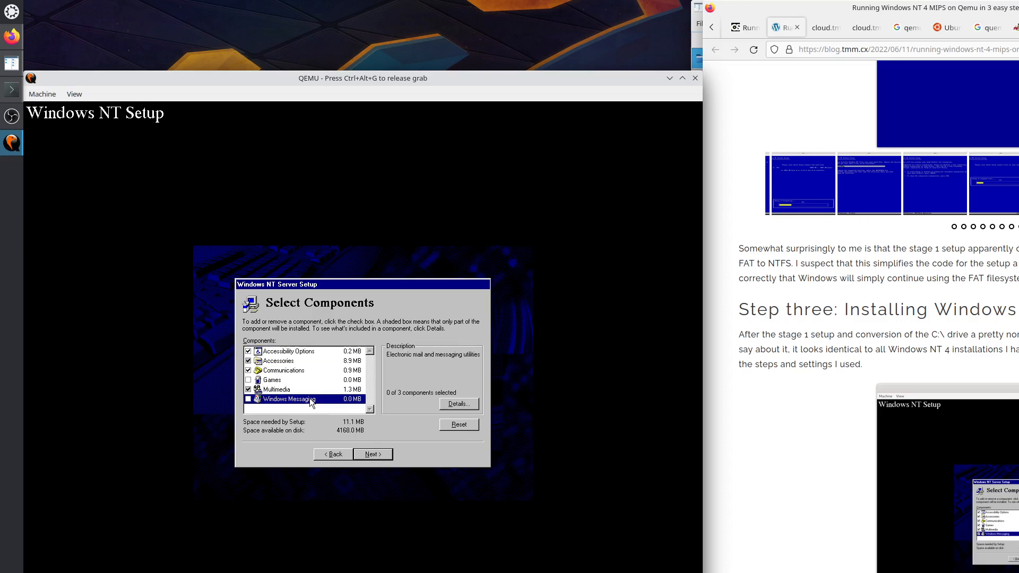
left_click(248, 399)
left_click(274, 382)
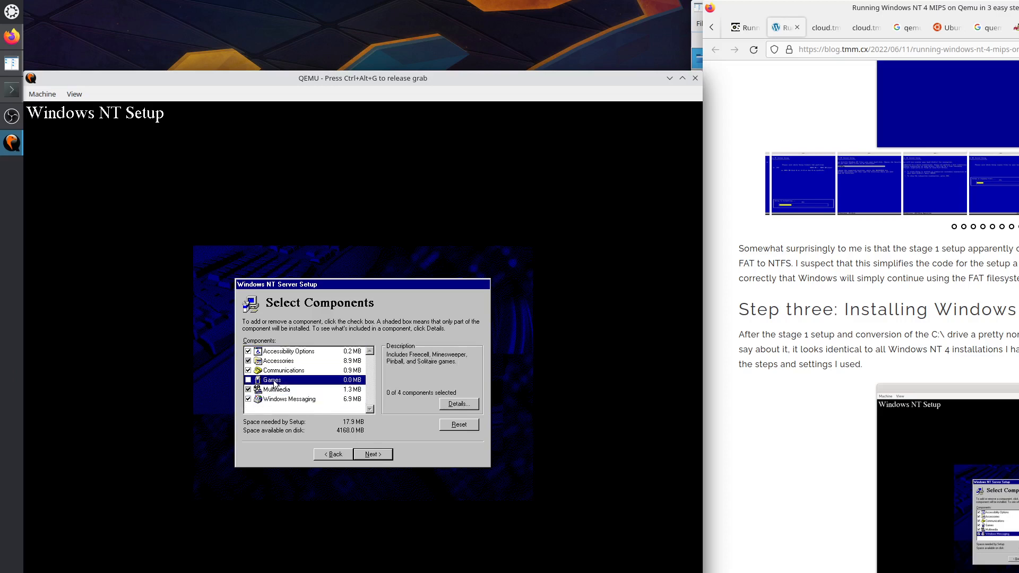
left_click(248, 380)
left_click(249, 362)
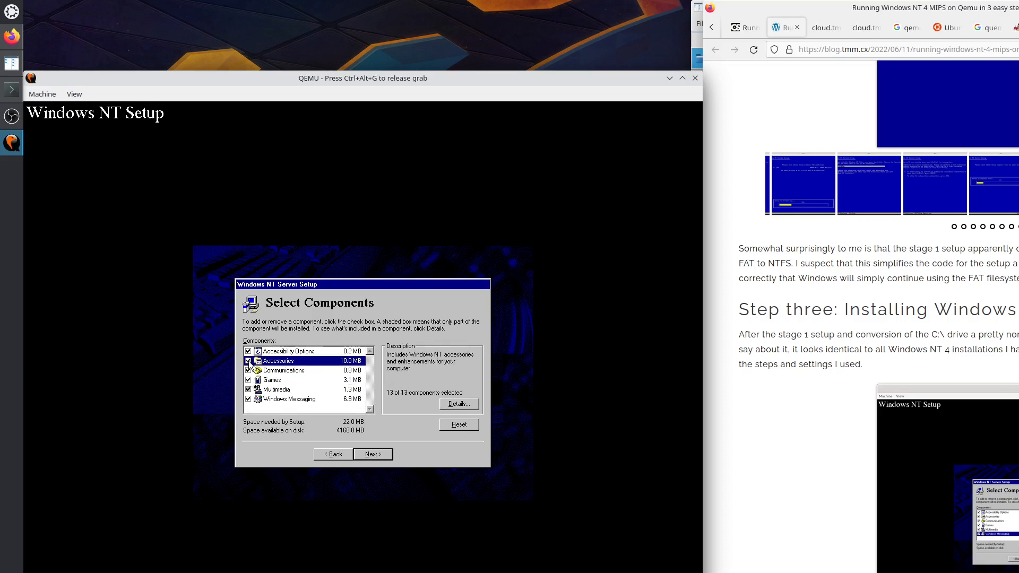
left_click(248, 389)
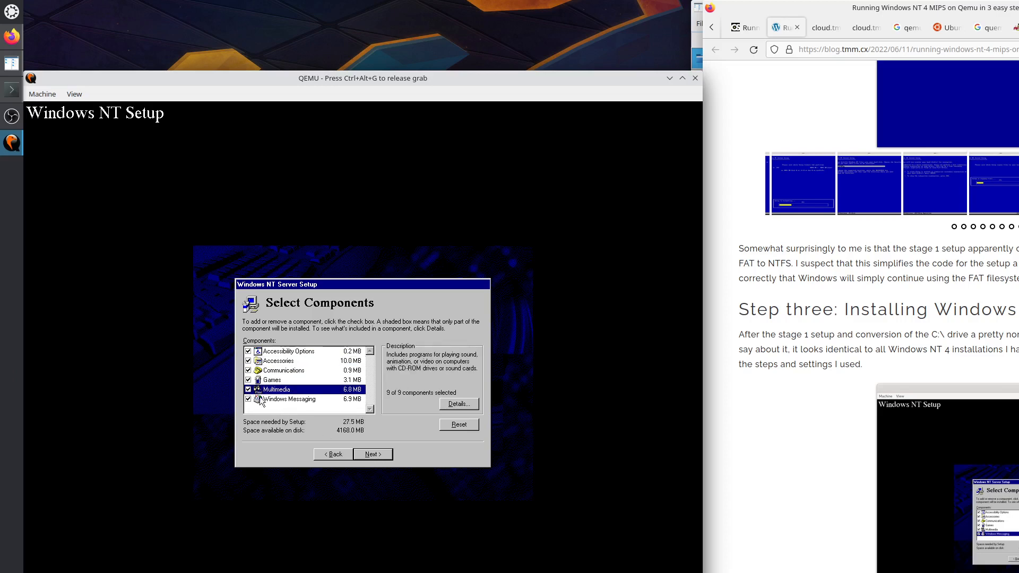
left_click(380, 454)
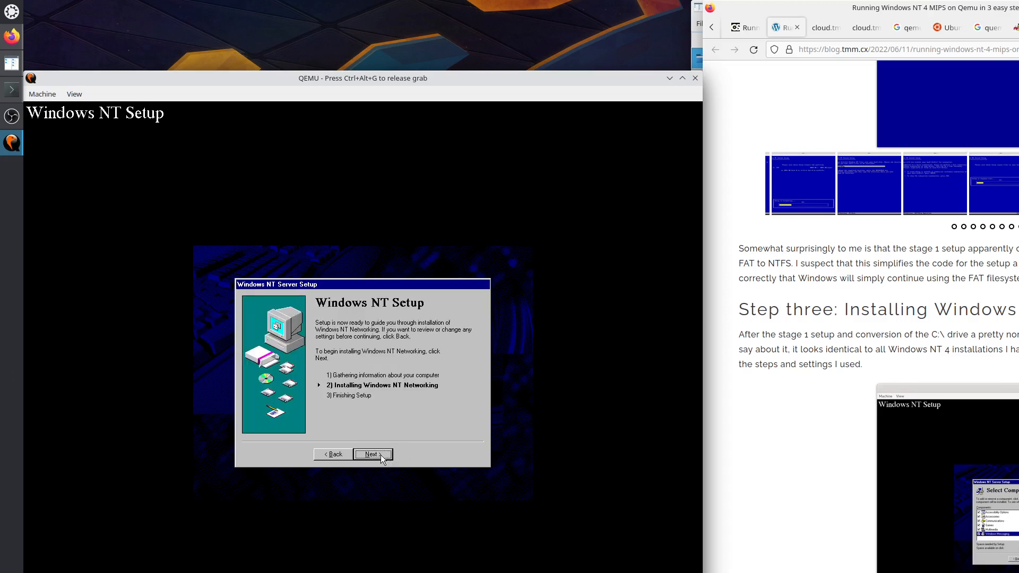
Start networking setup, keep the computer wired, and keep Internet Information Server.
left_click(381, 455)
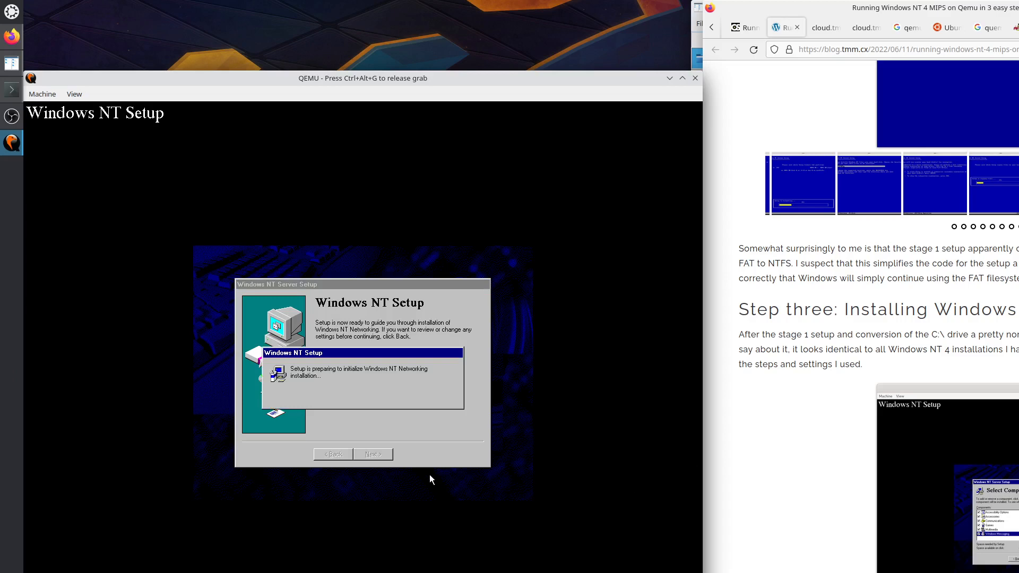
key("ctrl+alt+g")
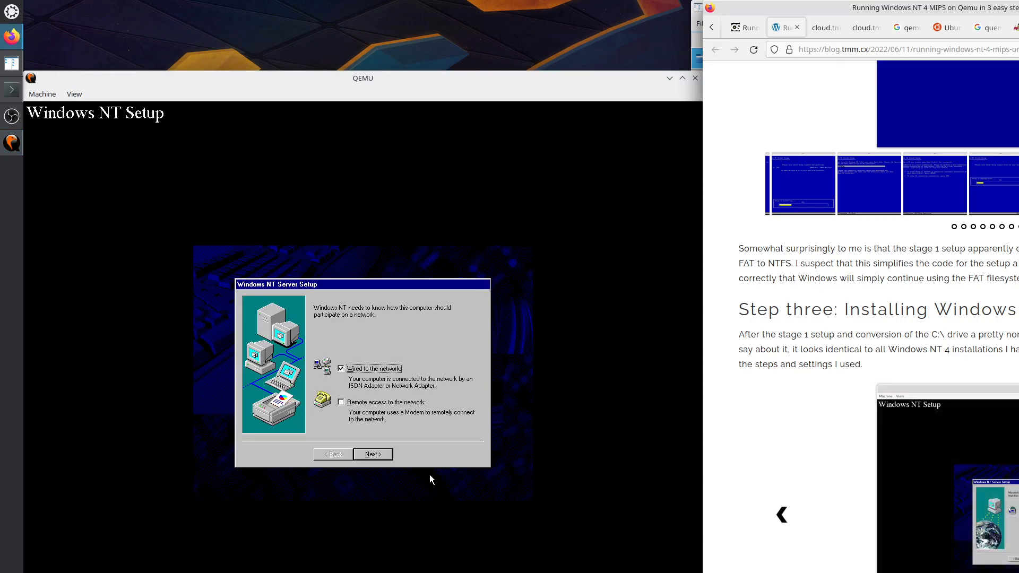
left_click(511, 405)
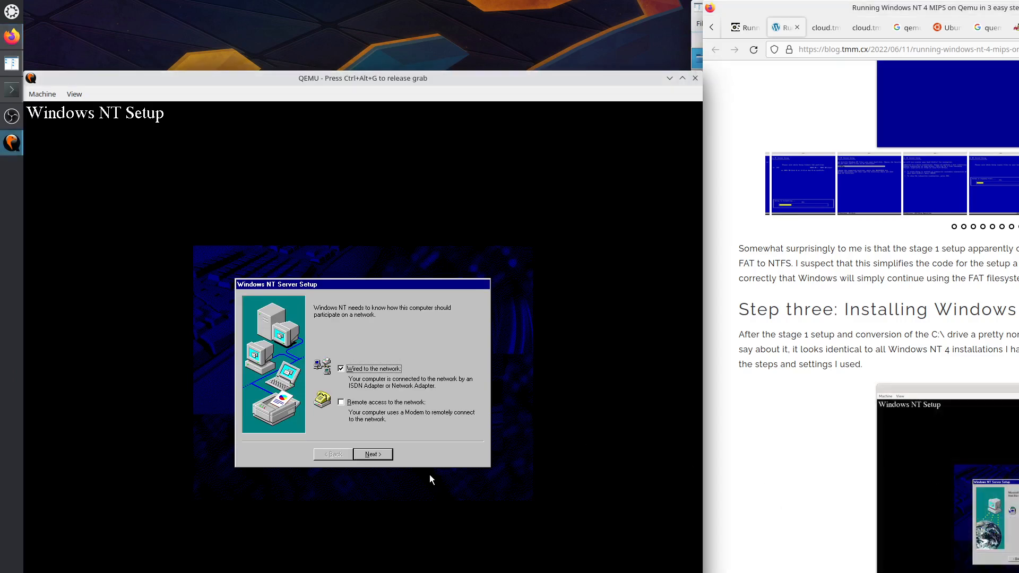
left_click(380, 454)
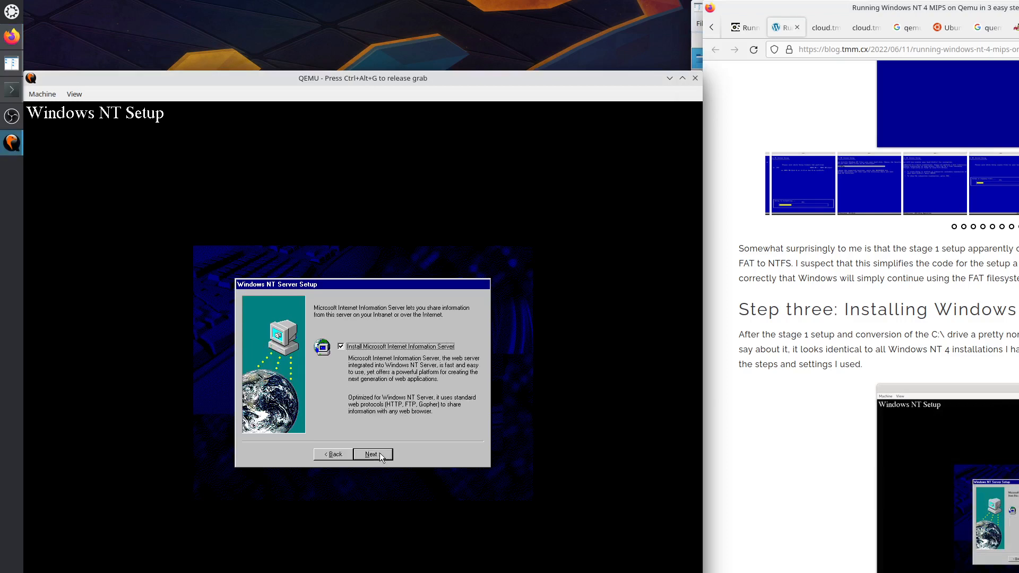
left_click(379, 453)
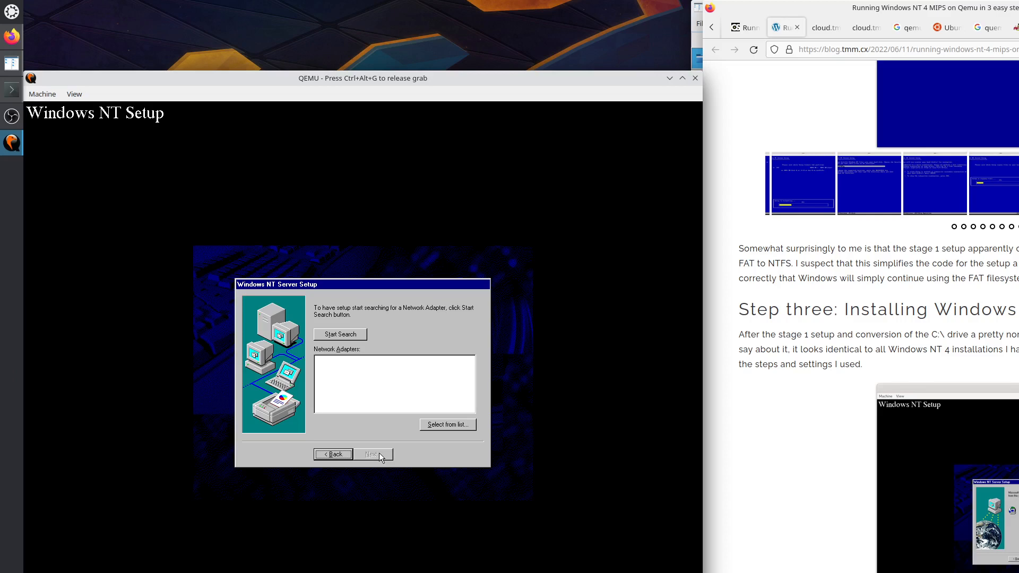
Search for and accept the detected ARC Built-in Ethernet Adapter.
key("ctrl+alt+g")
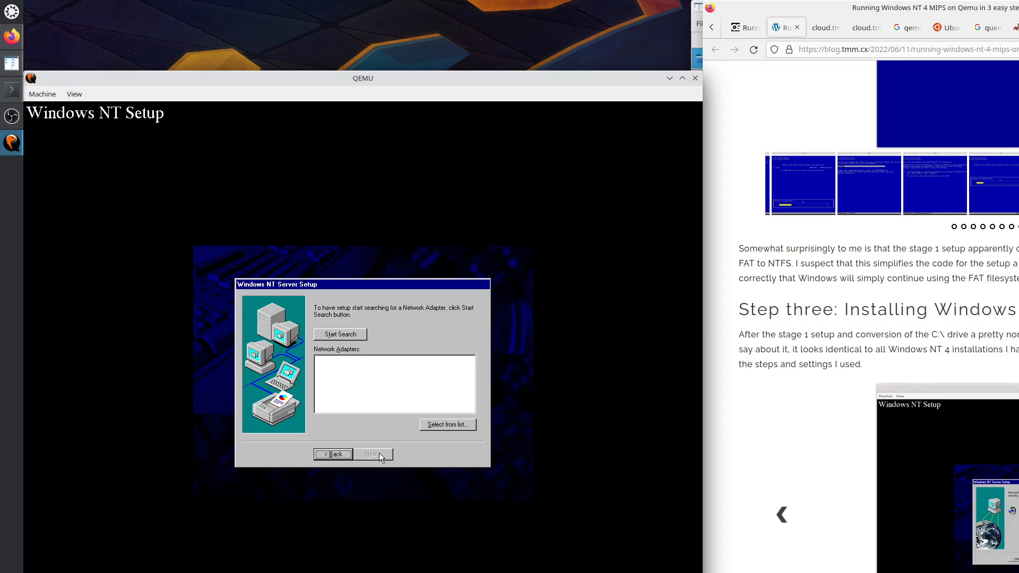
left_click(1018, 514)
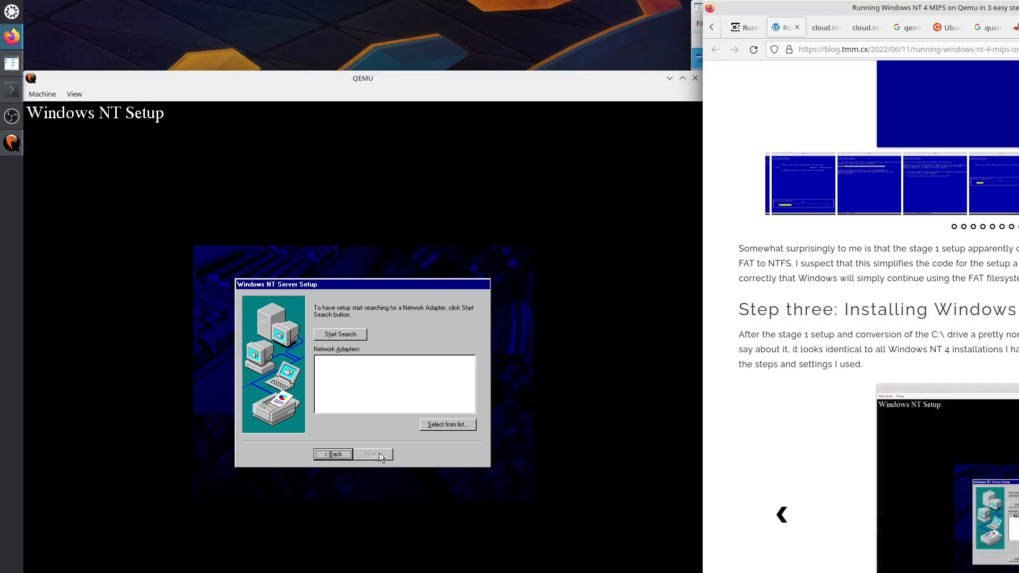
left_click(527, 439)
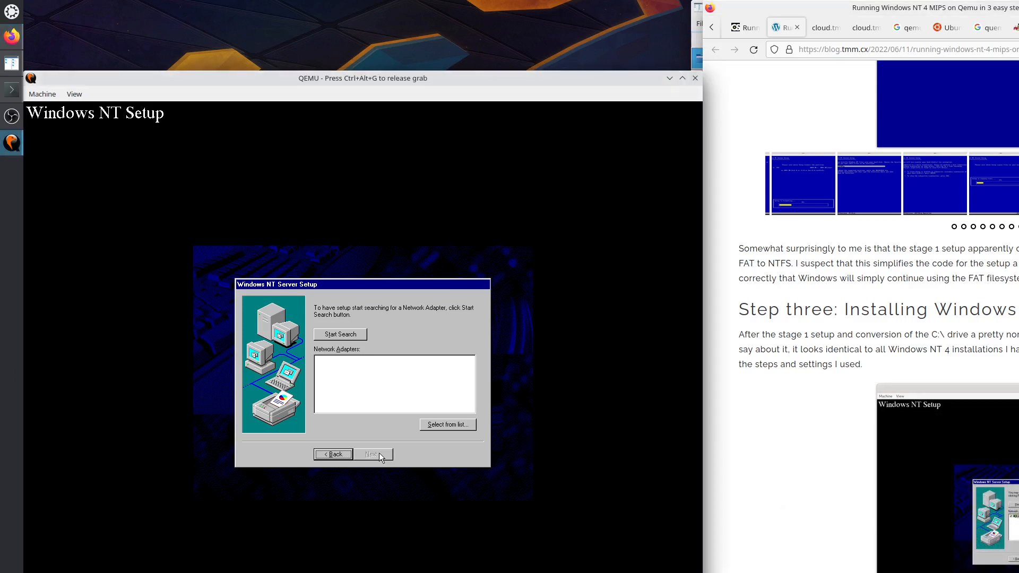
left_click(349, 333)
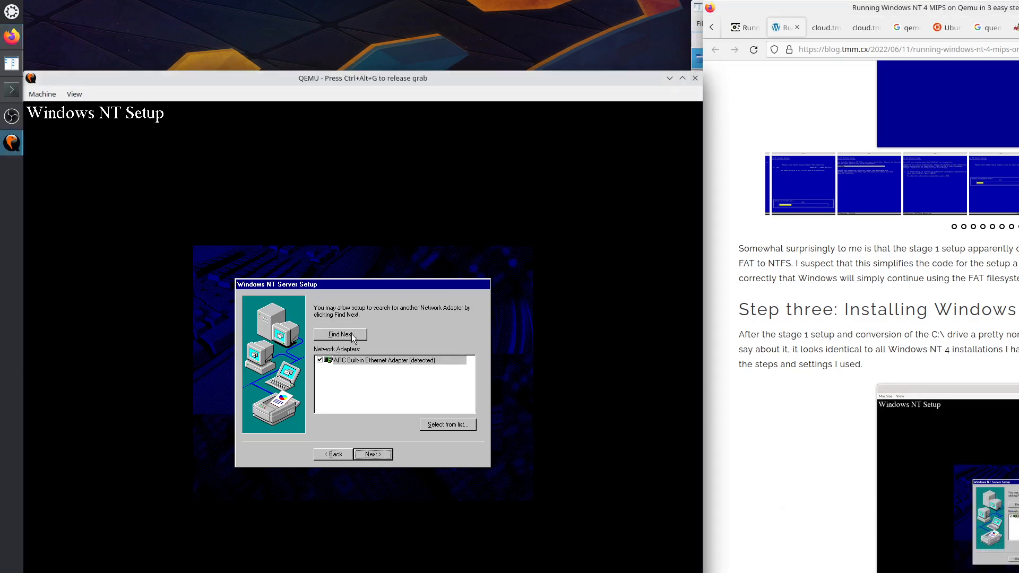
left_click(372, 453)
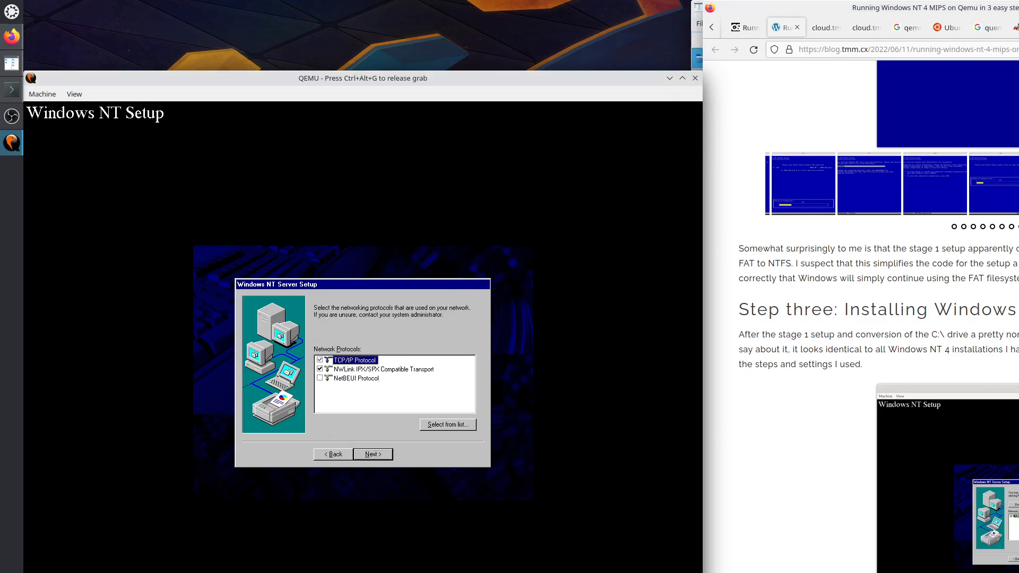
Keep the default TCP/IP and NWLink IPX/SPX protocols and continue.
key("ctrl+alt+g")
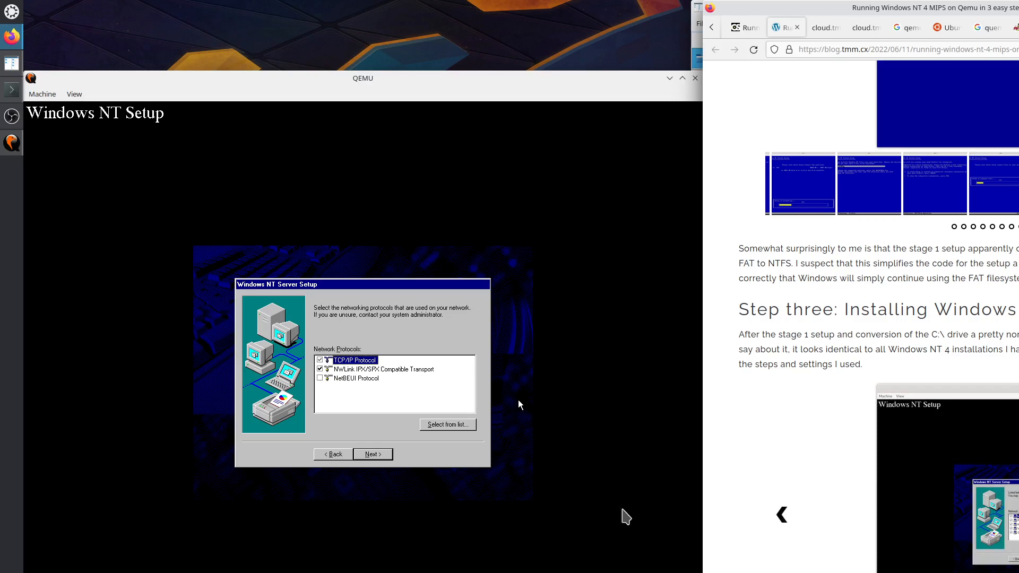
left_click(511, 449)
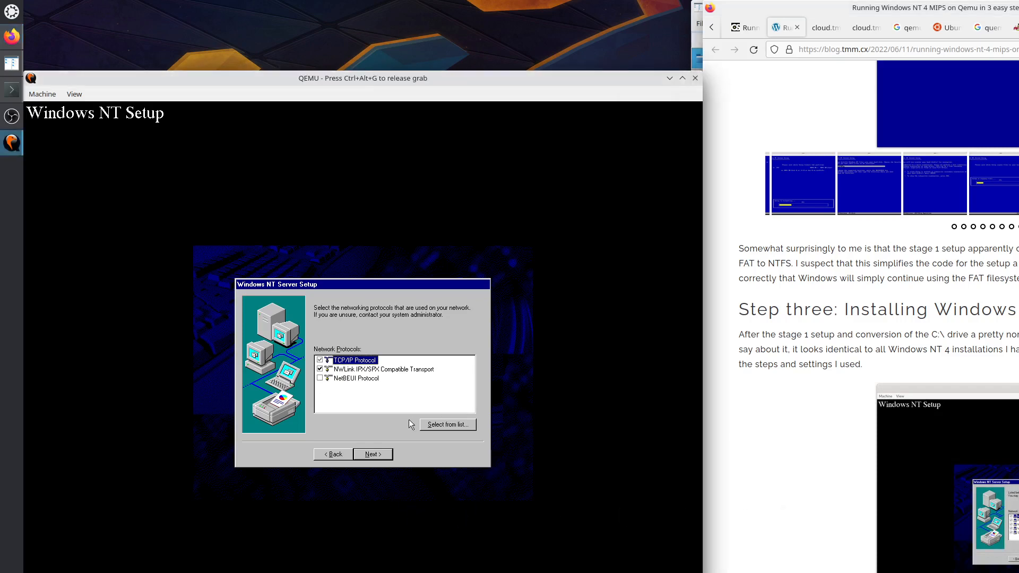
left_click(373, 454)
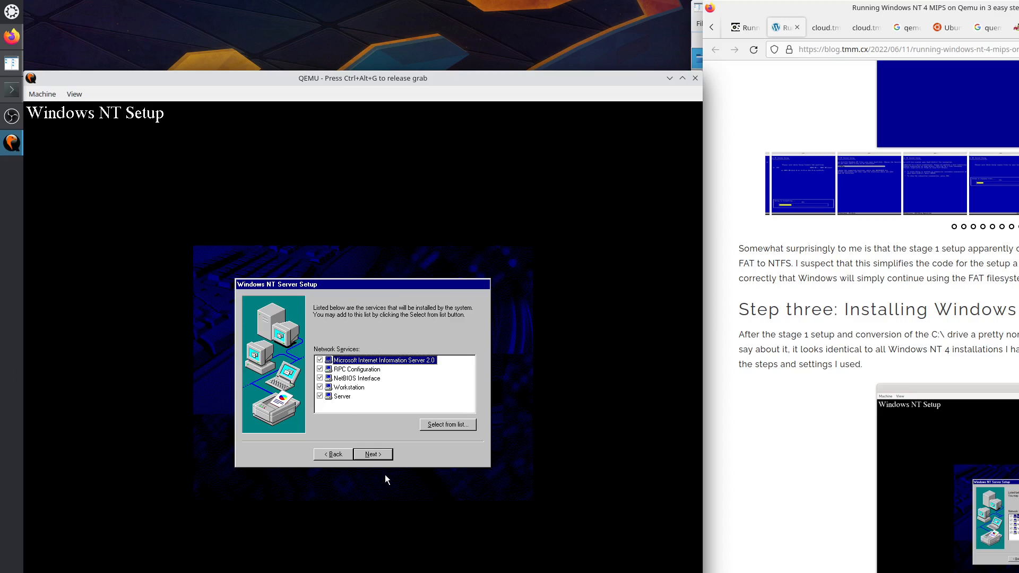
Accept the listed network services, install the components, and choose DHCP for TCP/IP.
left_click(383, 454)
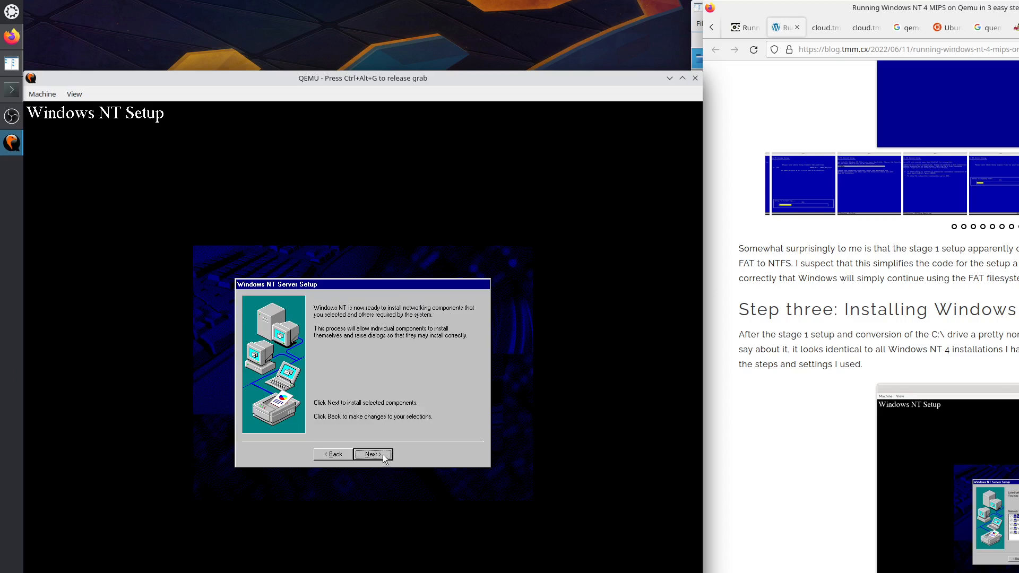
left_click(370, 455)
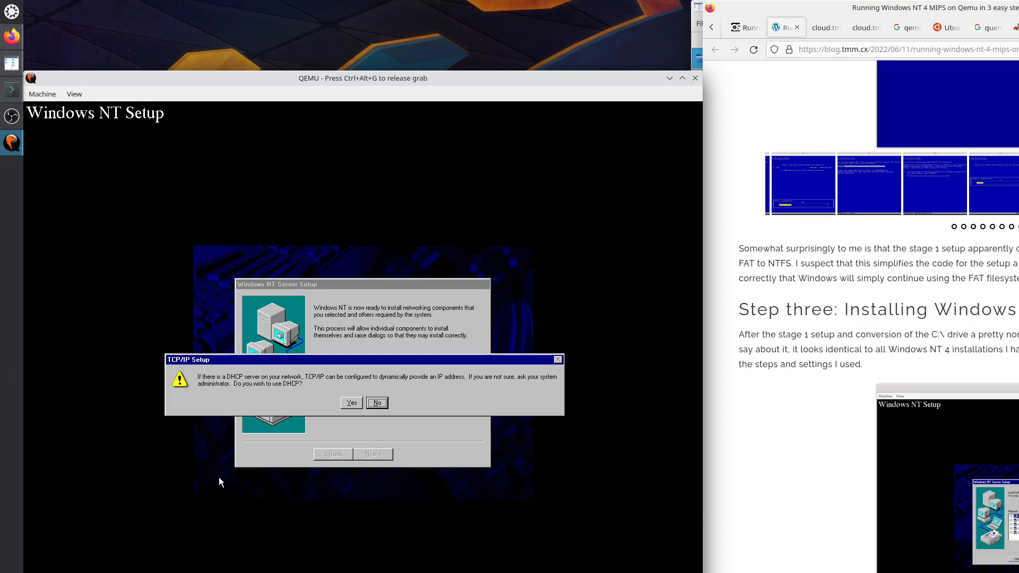
left_click(349, 402)
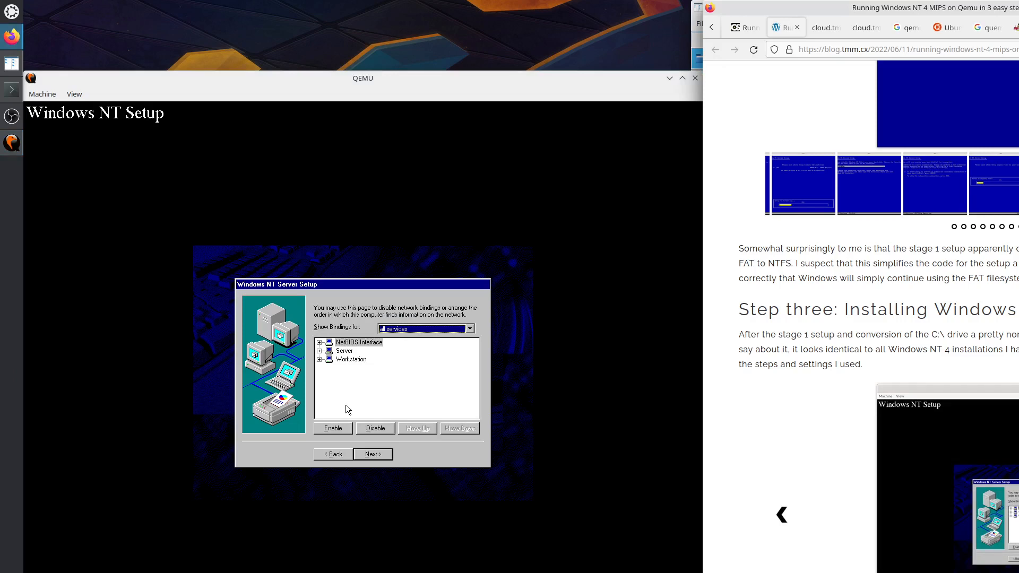
left_click(521, 433)
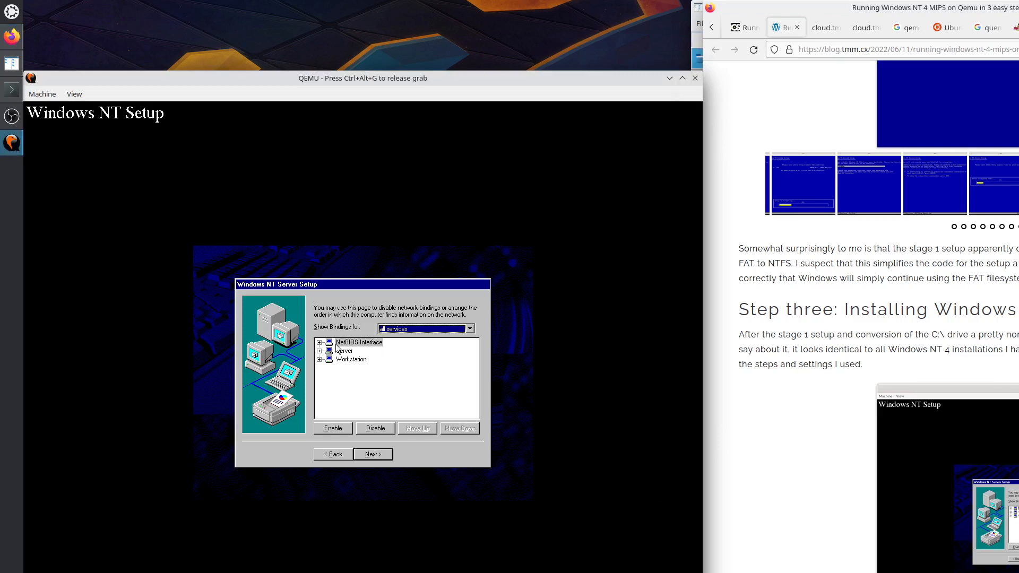
Expand and collapse the NetBIOS Interface, Server and Workstation bindings to review them.
left_click(319, 343)
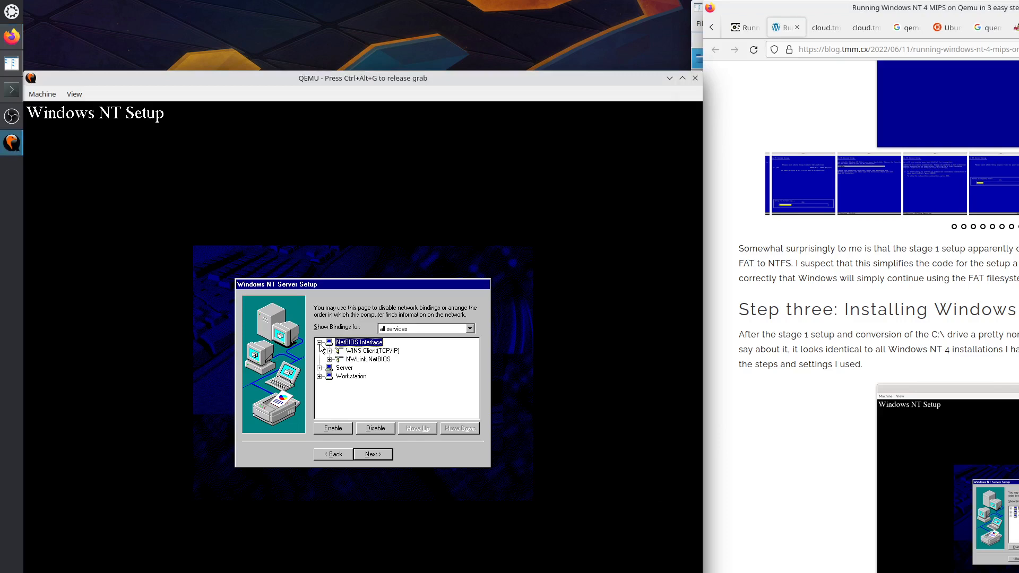
left_click(320, 343)
left_click(319, 351)
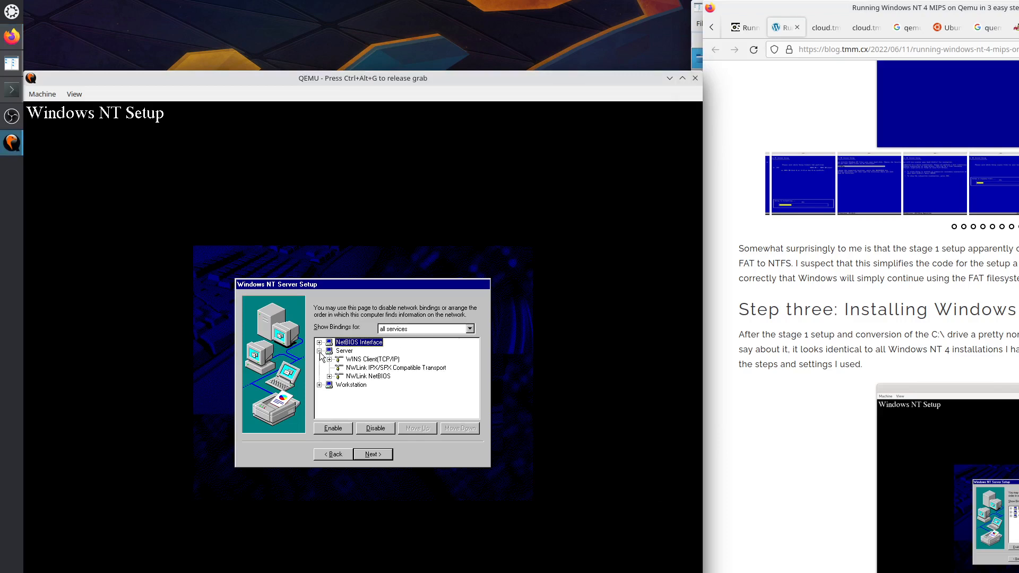
left_click(319, 351)
left_click(319, 360)
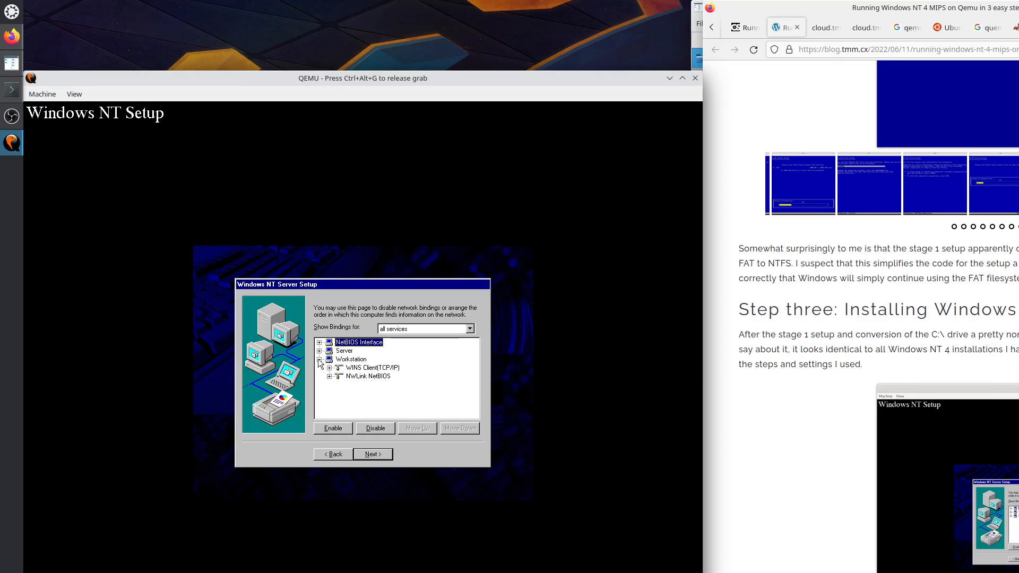
left_click(317, 359)
left_click(319, 352)
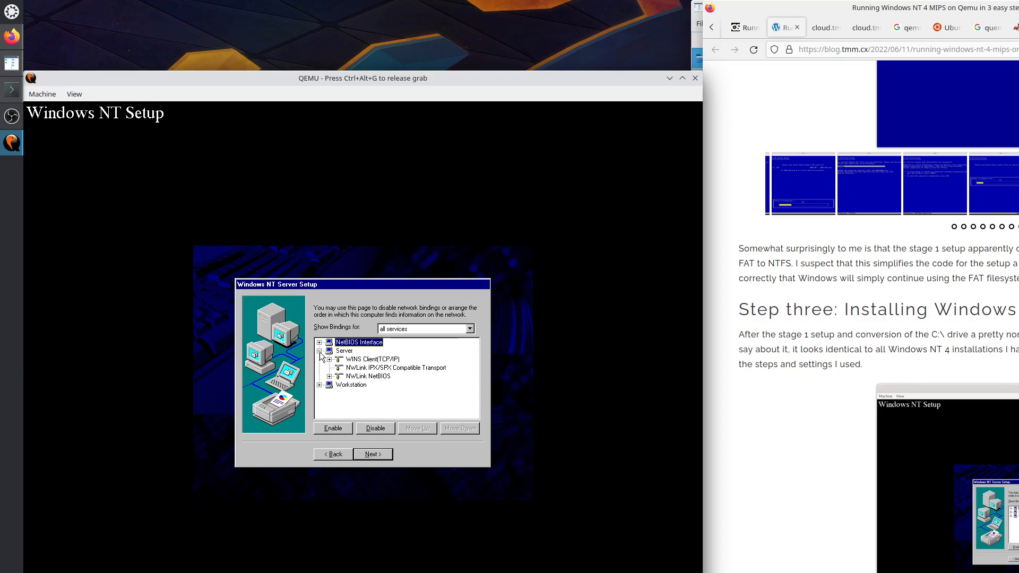
left_click(319, 352)
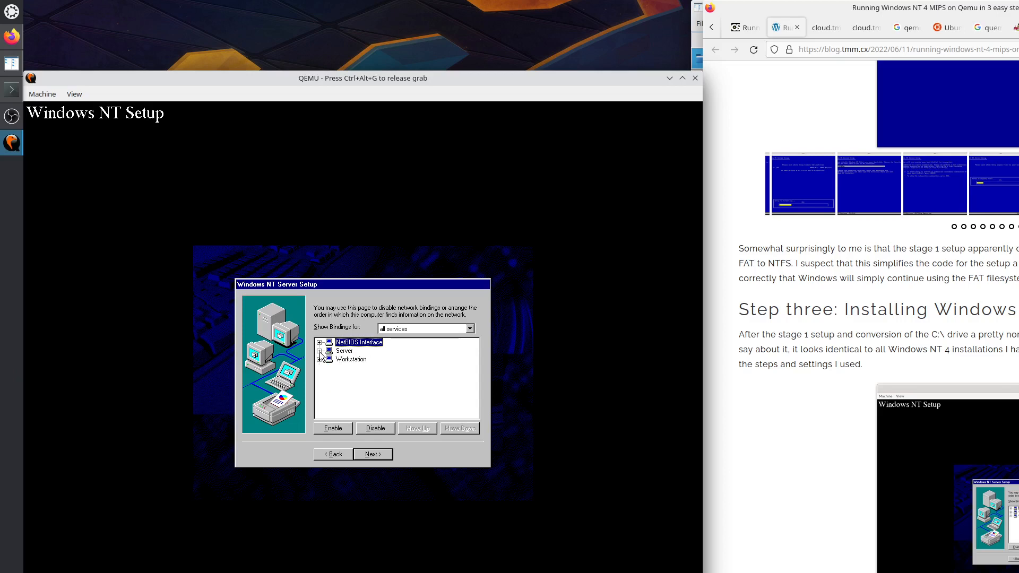
left_click(319, 342)
left_click(320, 342)
Move past the bindings page and start the network.
left_click(376, 456)
left_click(374, 455)
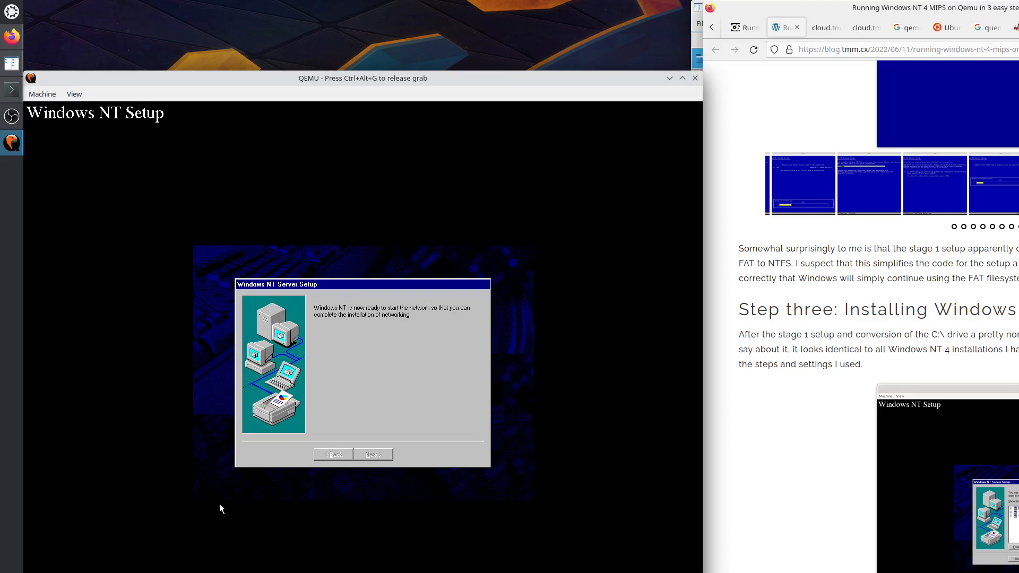
key("ctrl+alt+g")
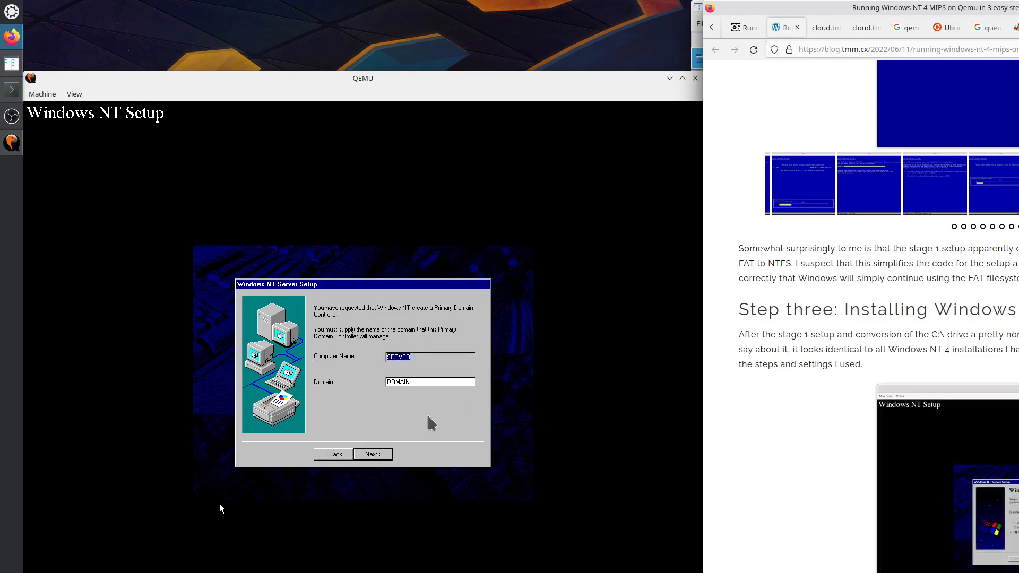
Confirm computer name SERVER and domain DOMAIN on the Domain Controller page, then release the mouse grab.
left_click(220, 508)
left_click(382, 457)
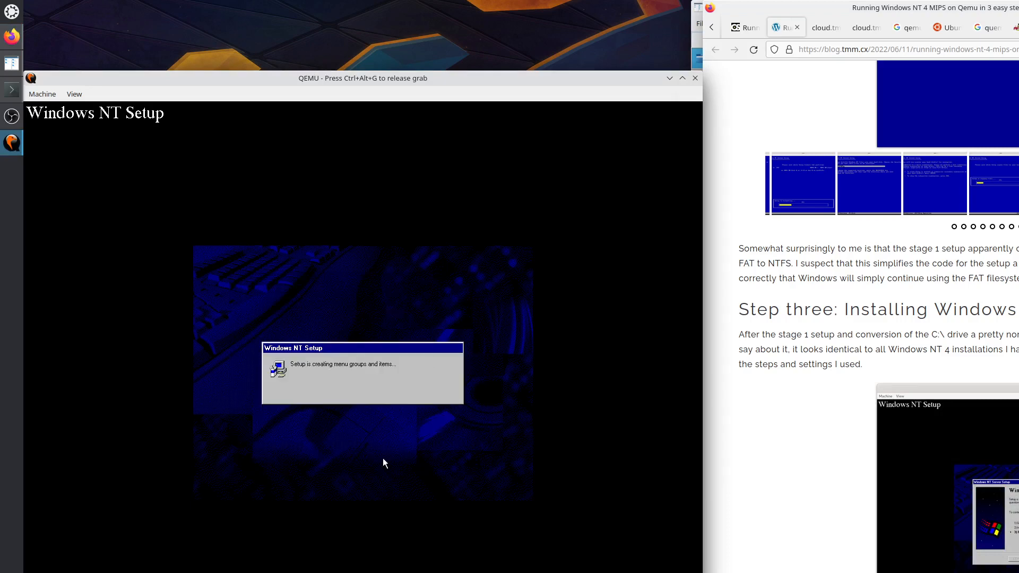
key("ctrl+alt+g")
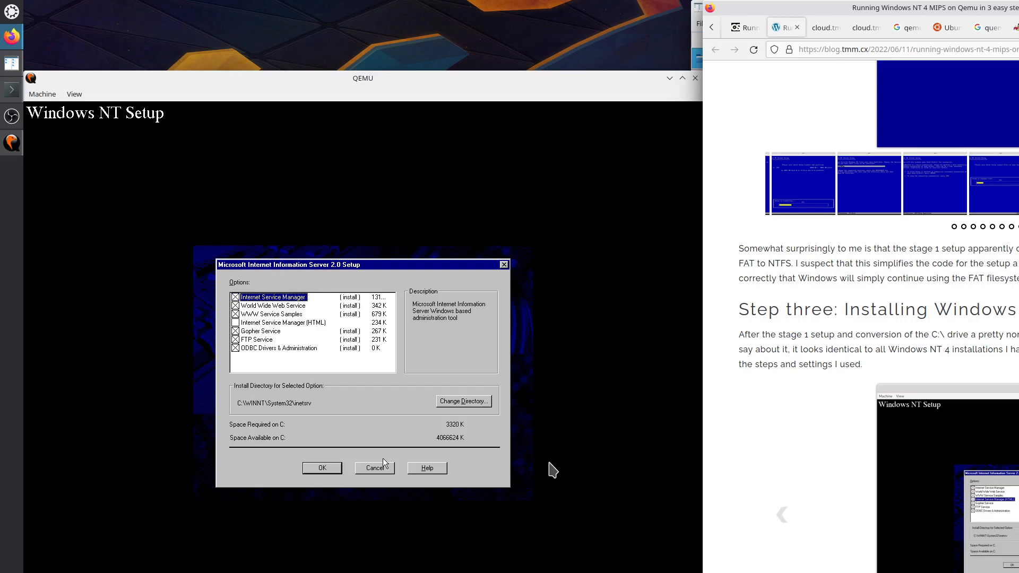
Add Internet Service Manager (HTML) to IIS 2.0 and create the inetsrv and default InetPub folders.
left_click(499, 461)
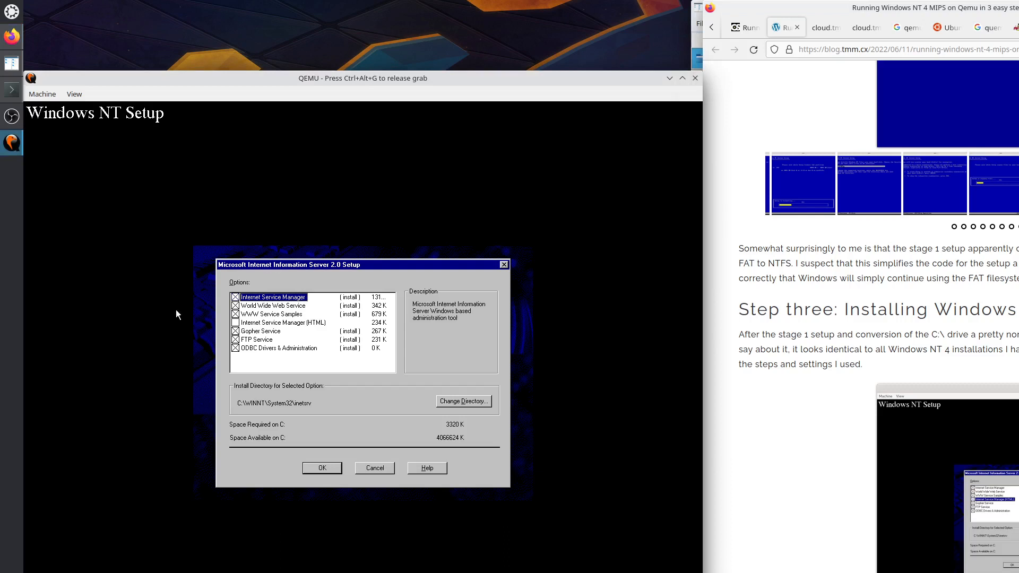
left_click(241, 322)
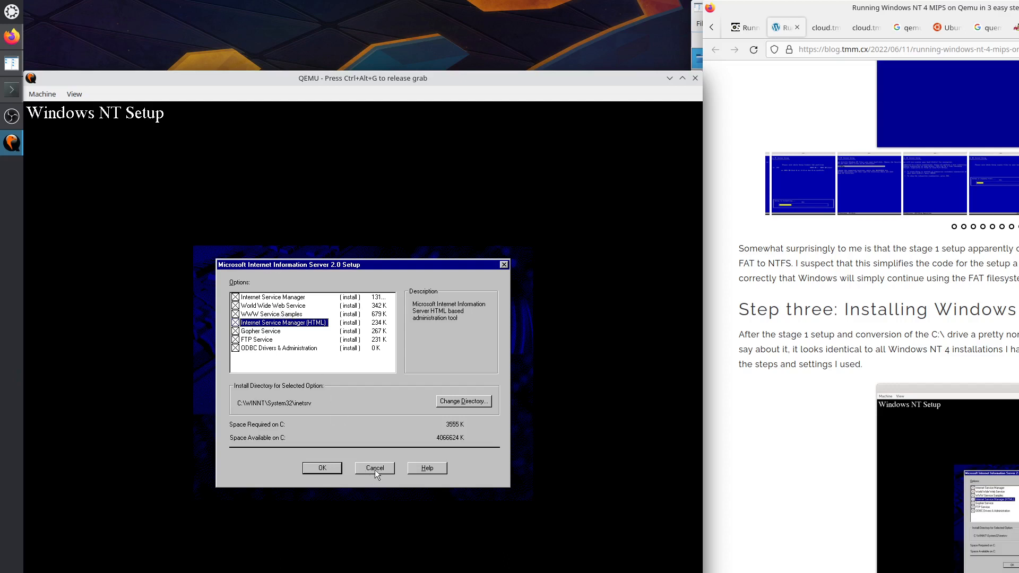
left_click(322, 467)
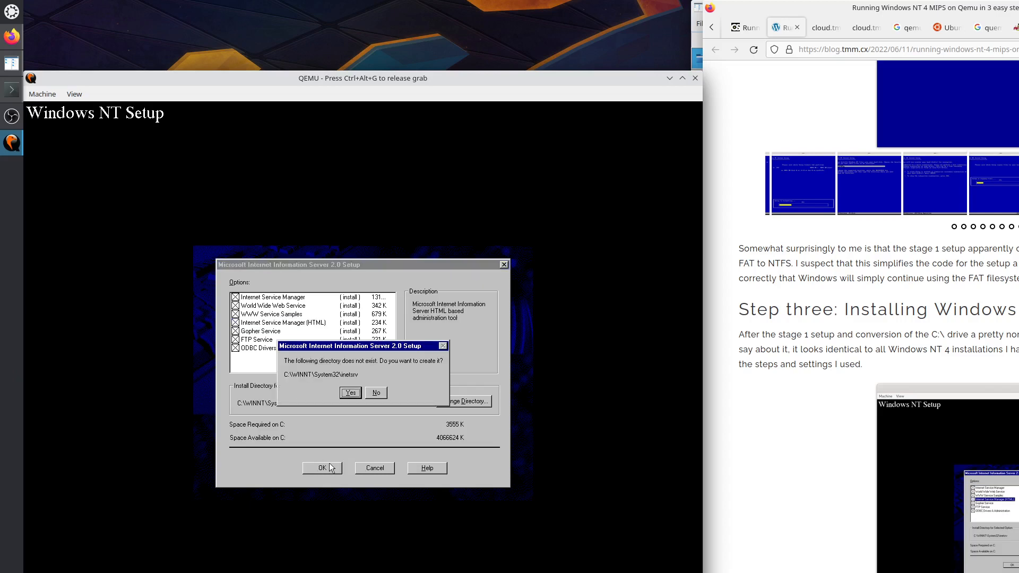
left_click(351, 393)
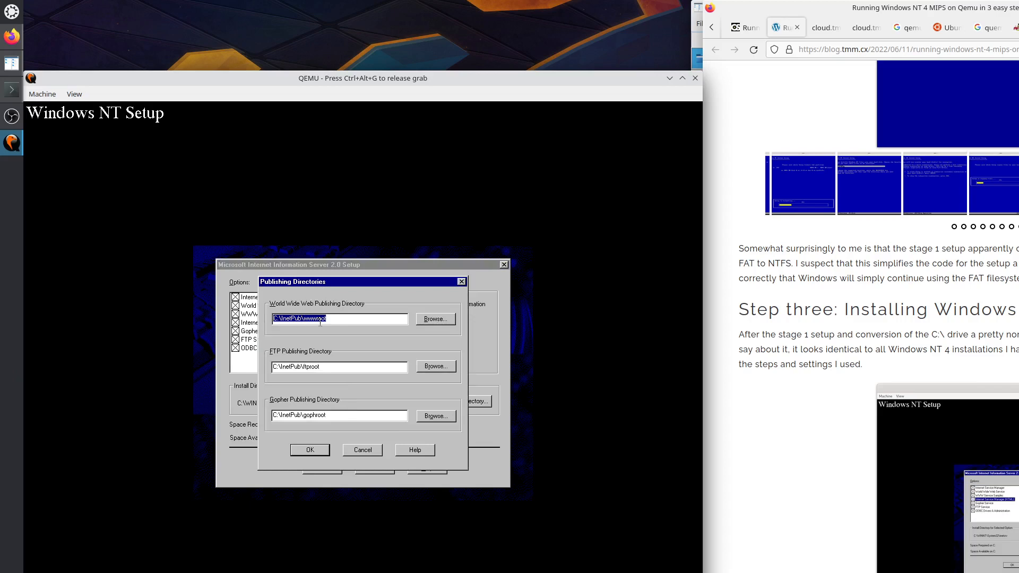
left_click(314, 451)
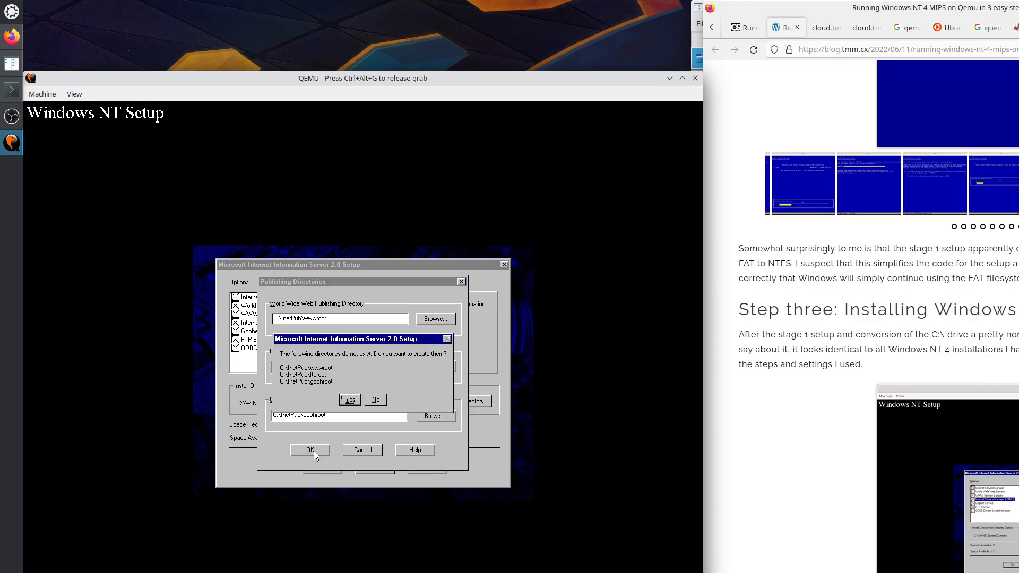
left_click(347, 401)
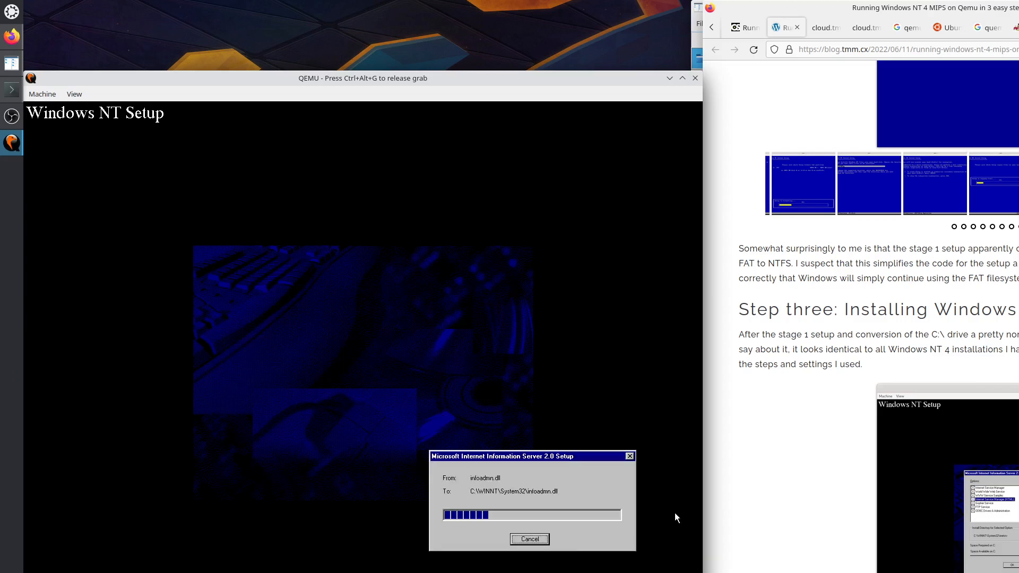
key("ctrl+alt+g")
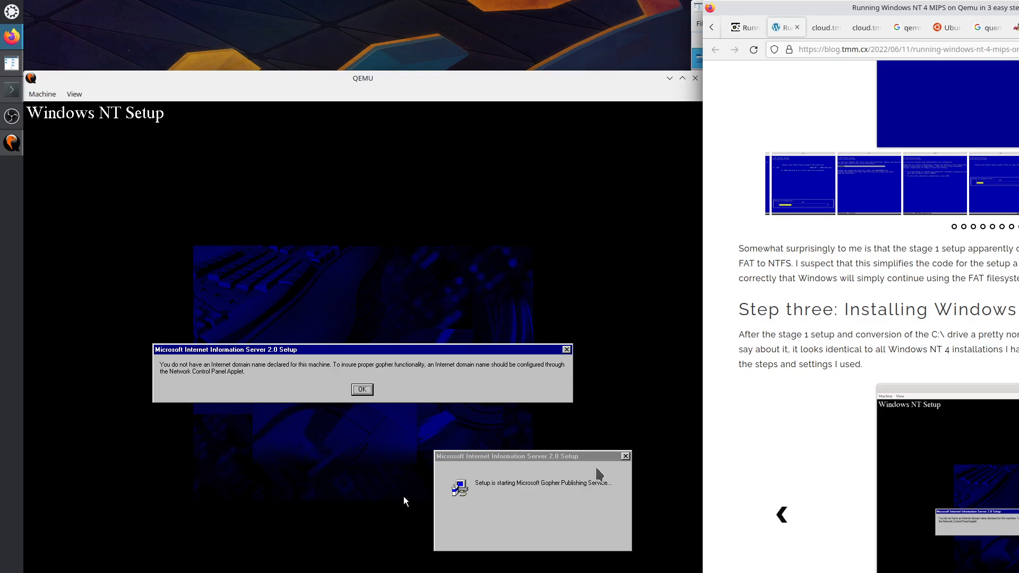
Dismiss the missing Internet domain name warning and install the SQL Server ODBC driver.
left_click(403, 496)
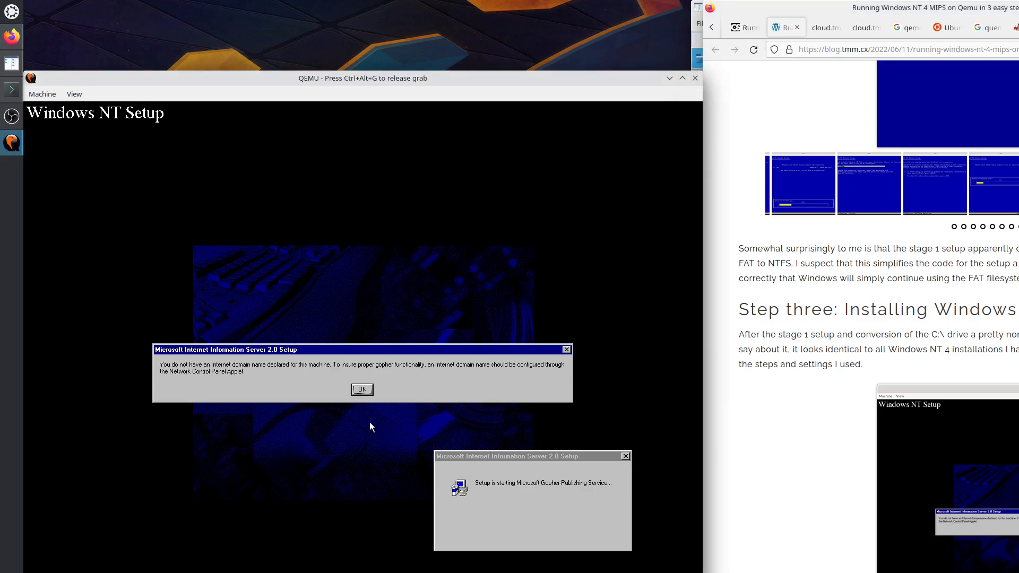
left_click(361, 391)
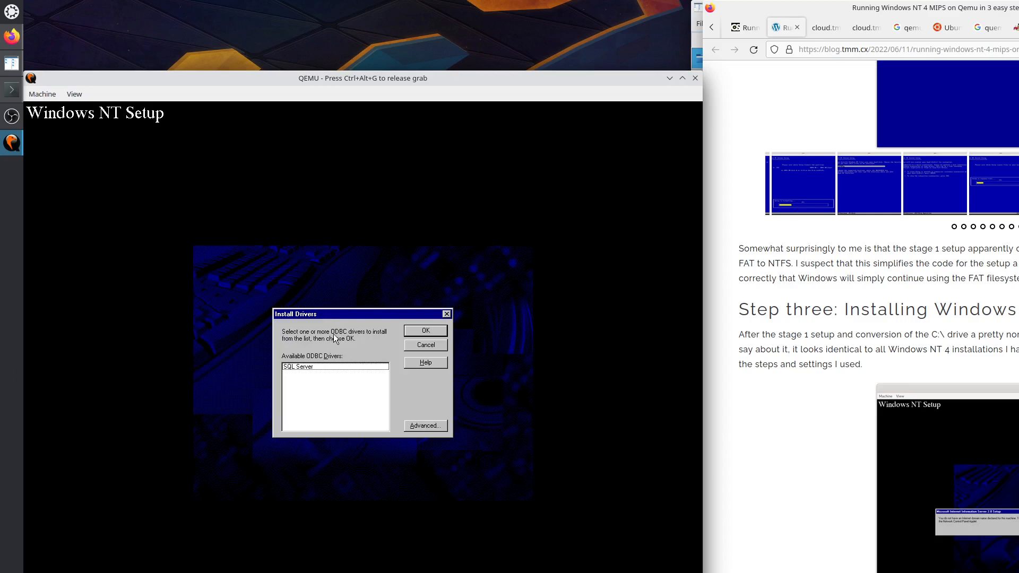
left_click(316, 368)
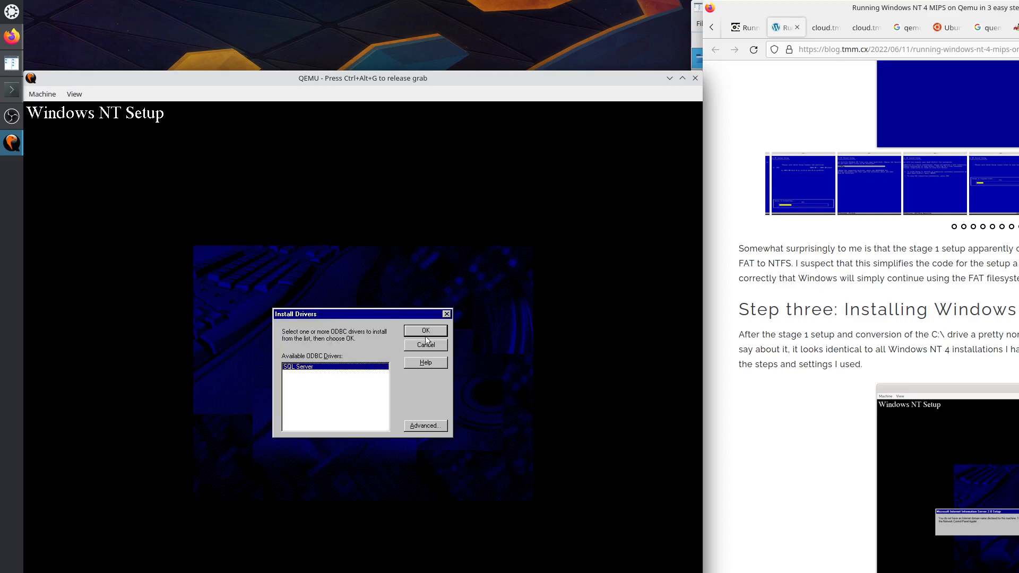
left_click(441, 331)
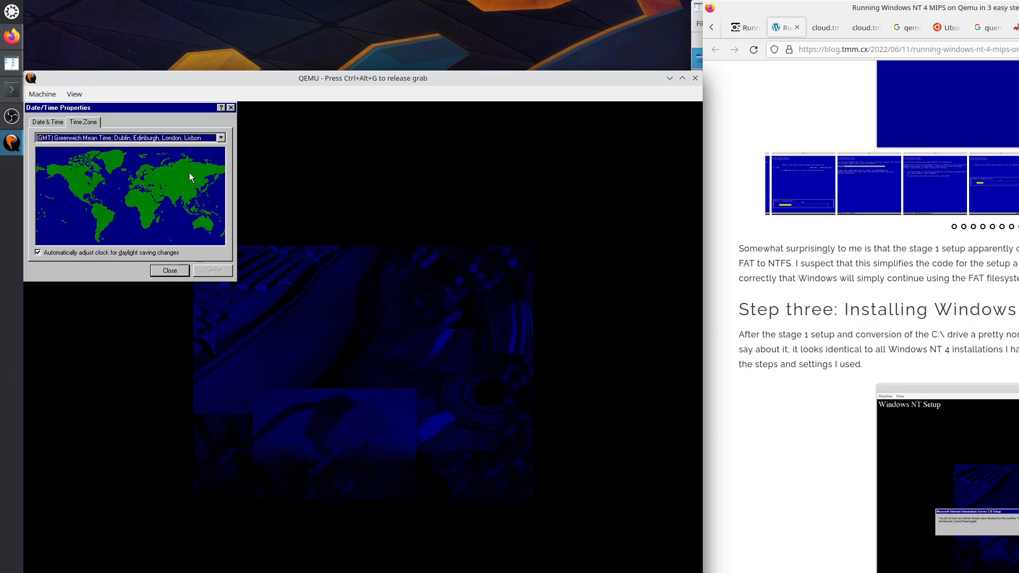
Keep the GMT time zone and acknowledge the detected display adapter.
left_click(174, 272)
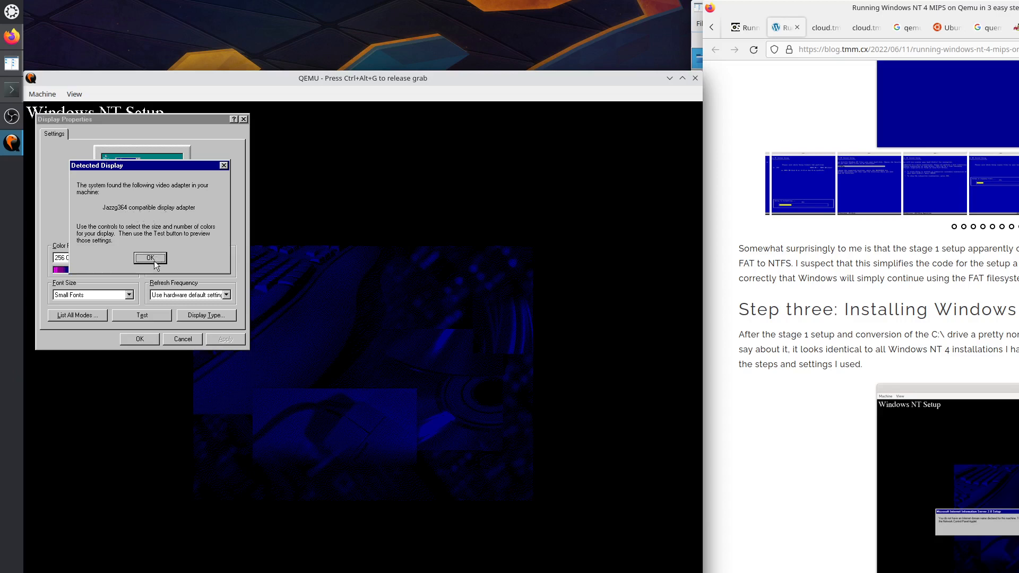
left_click(150, 259)
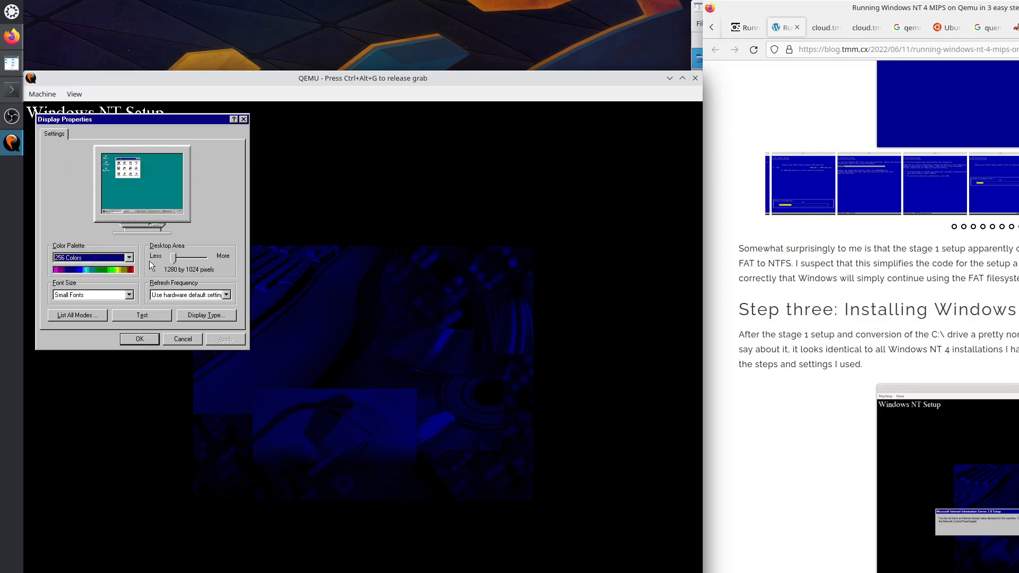
left_click(198, 260)
Review colour palettes, refresh frequencies and all display modes, keeping 1280 by 1024, 256 colours.
left_click(129, 257)
left_click(129, 257)
left_click(227, 295)
left_click(227, 295)
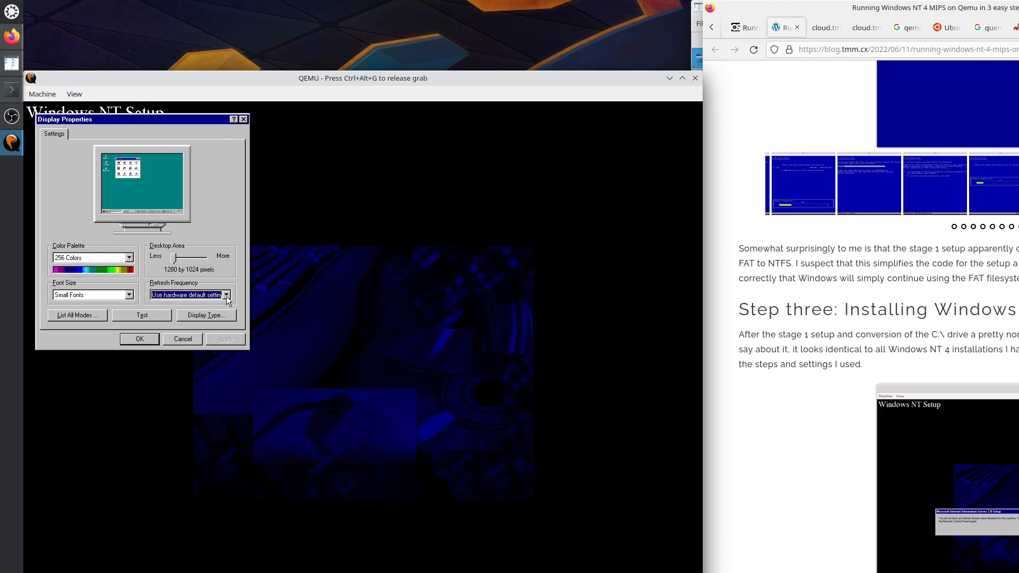
left_click(91, 317)
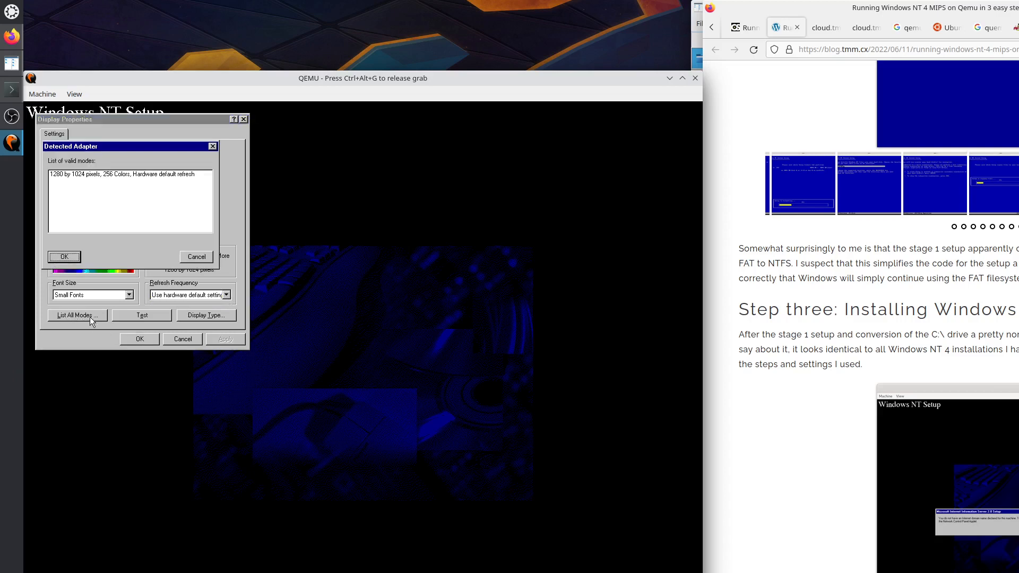
left_click(213, 147)
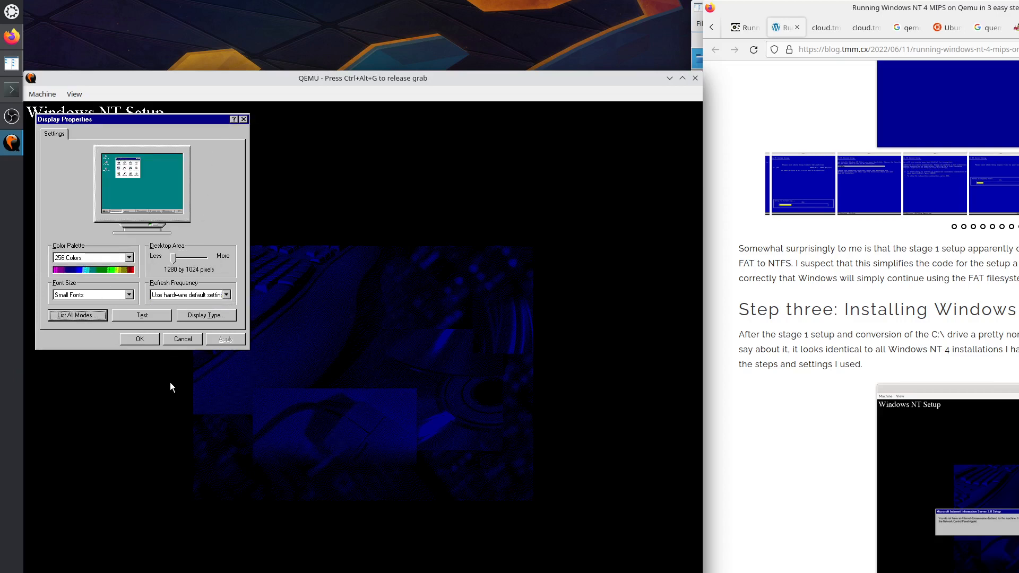
left_click(143, 341)
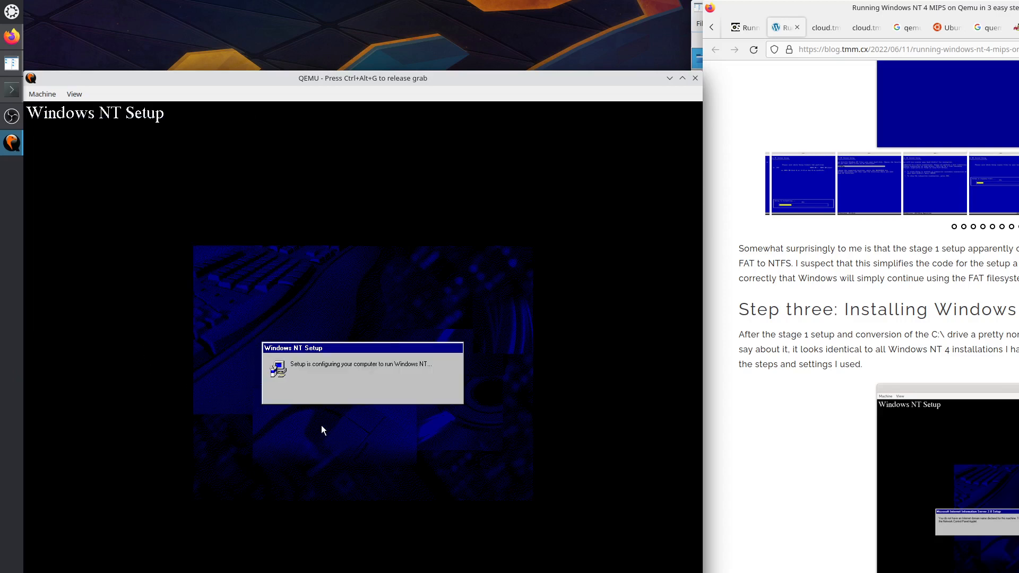
Once NT 4.00 Setup reports success, restart the freshly installed guest.
key("ctrl+alt+g")
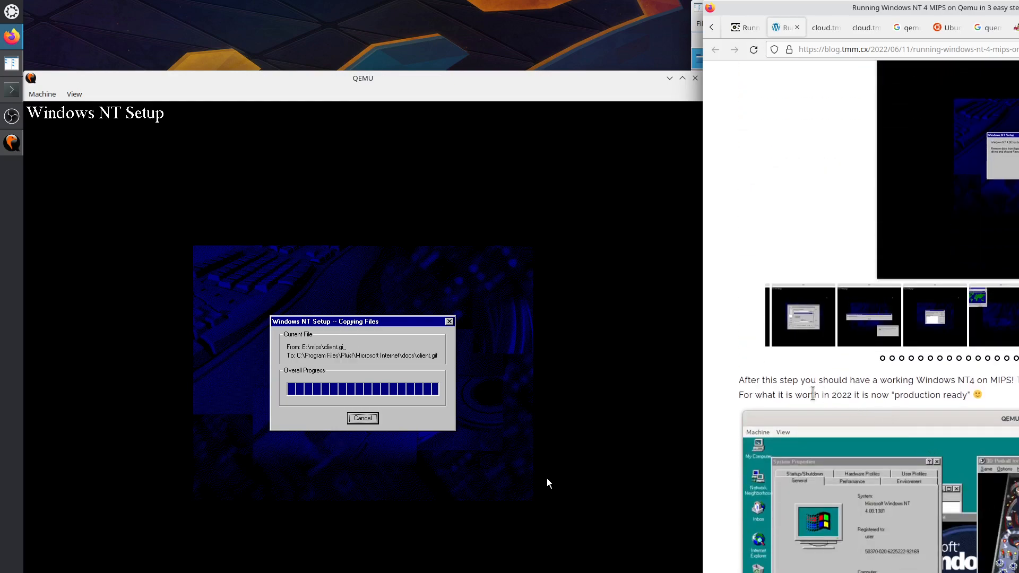
left_click_drag(748, 380, 961, 399)
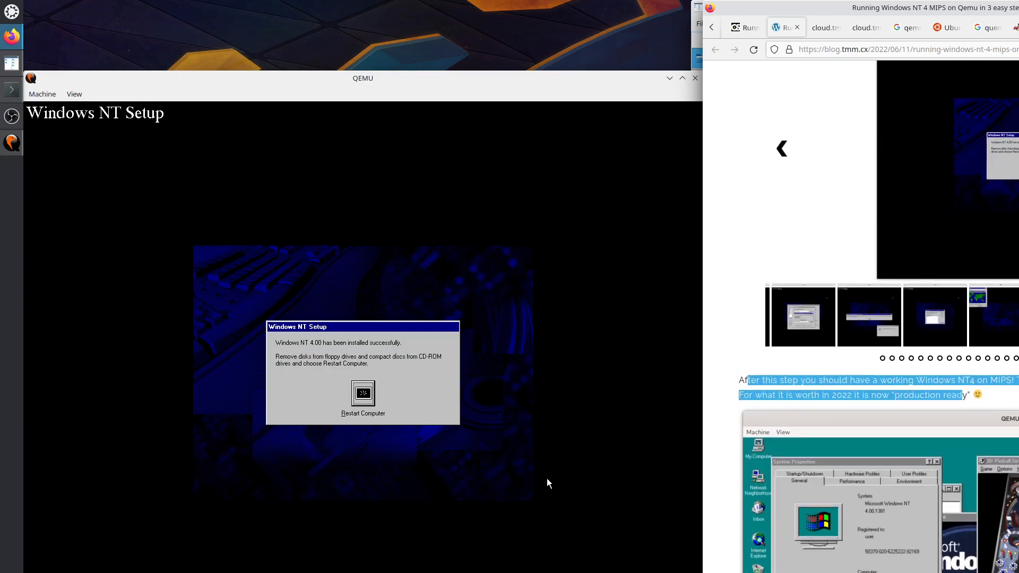
scroll(1011, 239, "up", 2)
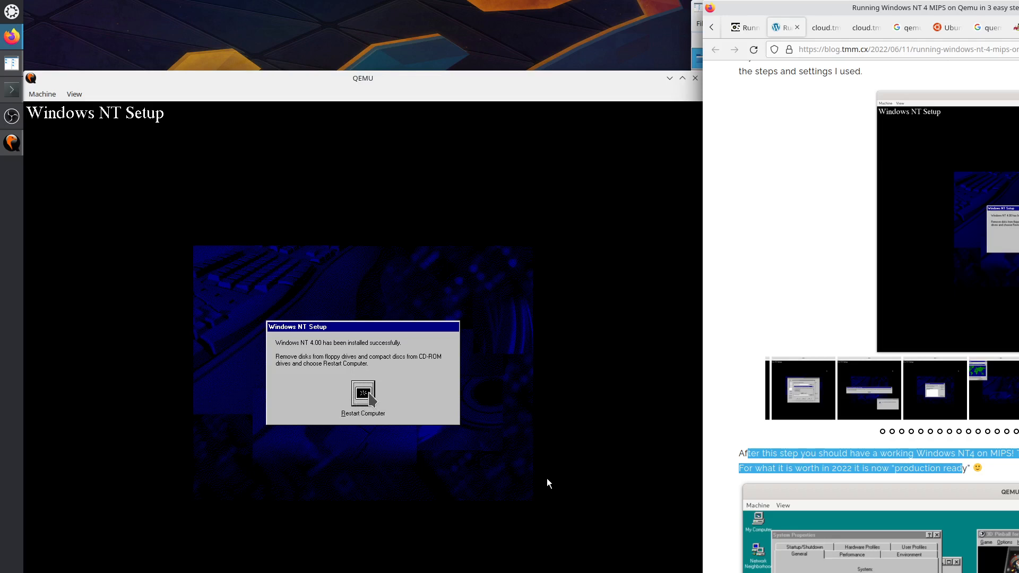
left_click(547, 479)
left_click(372, 398)
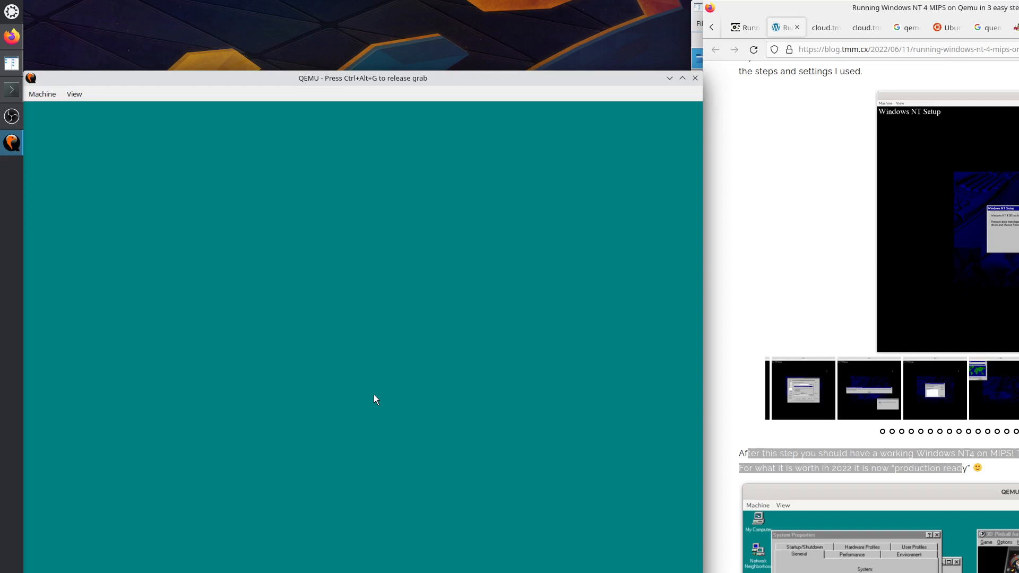
key("ctrl+alt+g")
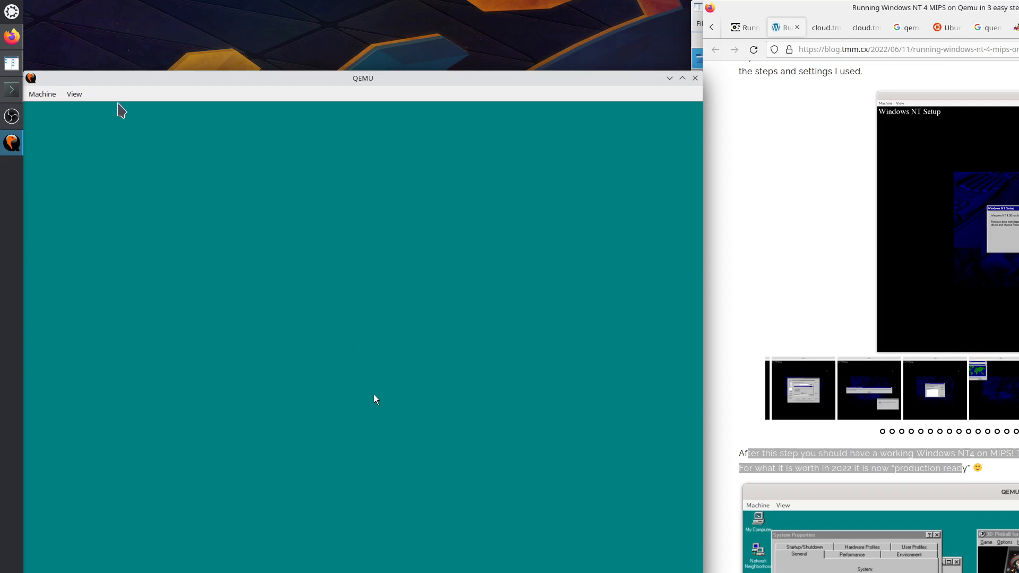
left_click(77, 95)
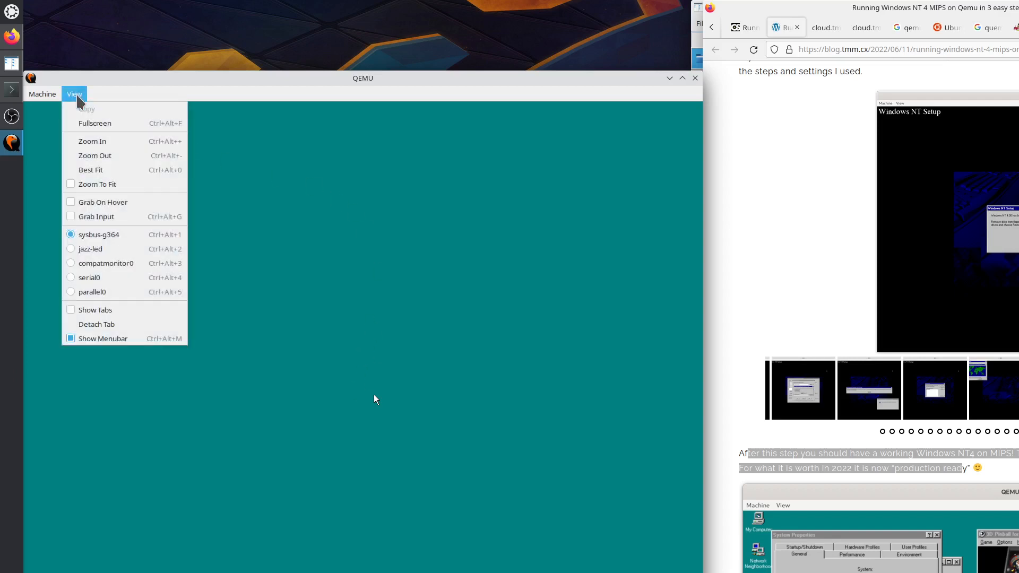
left_click(103, 250)
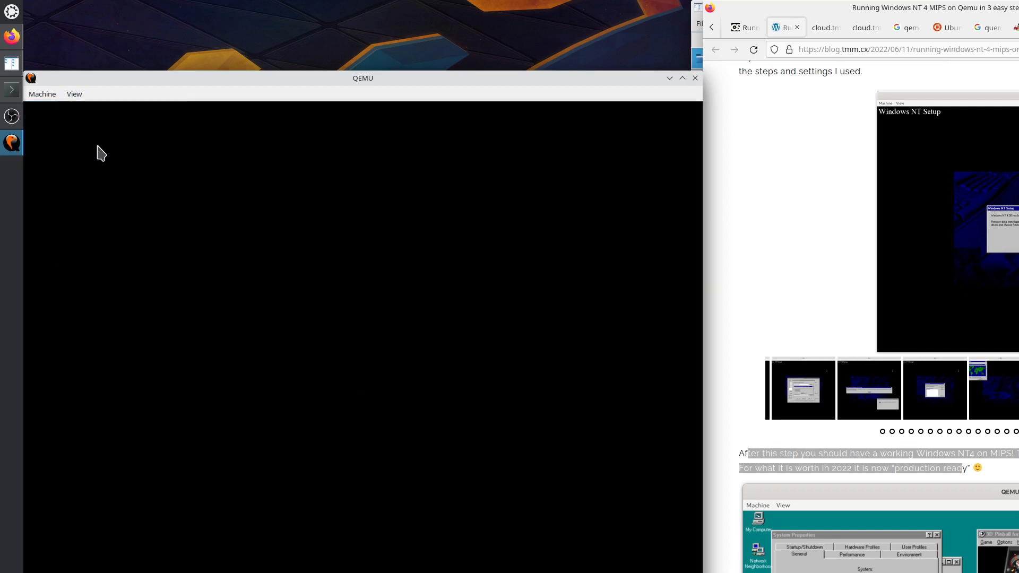
left_click(77, 95)
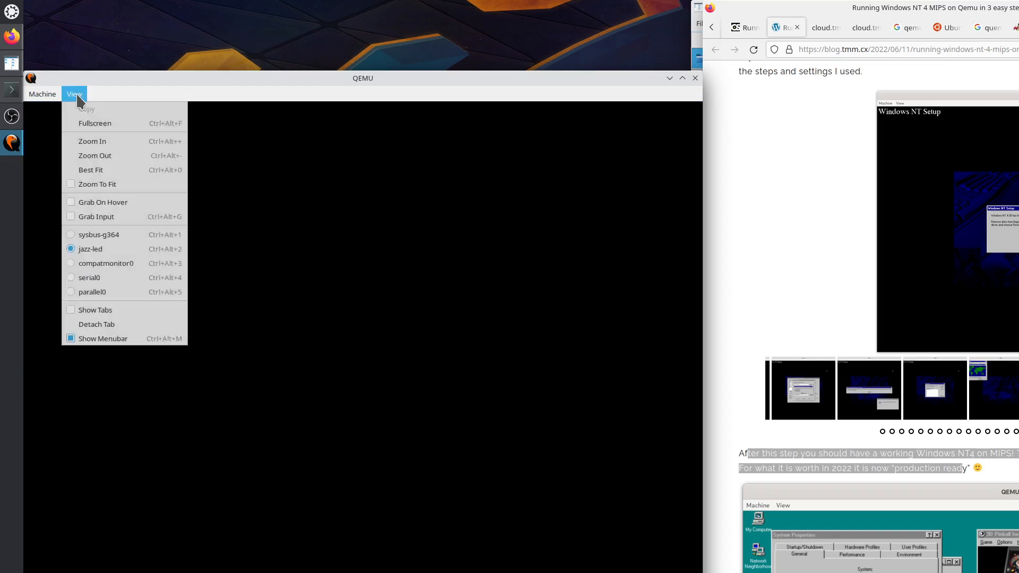
left_click(113, 239)
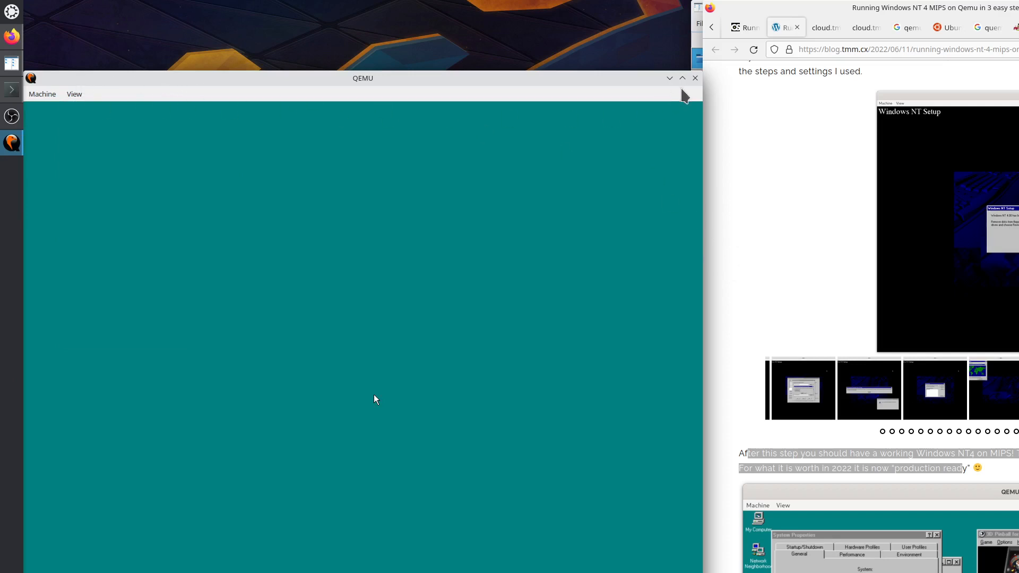
Close QEMU and rerun the previous qemu-system-mips64el command from Konsole's history.
left_click(695, 78)
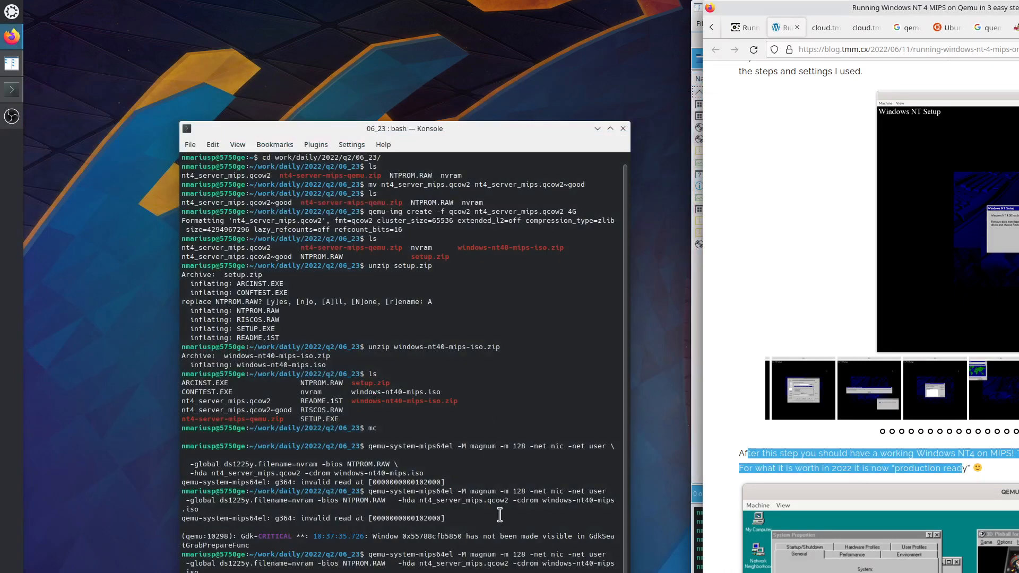
left_click(499, 570)
key("Up")
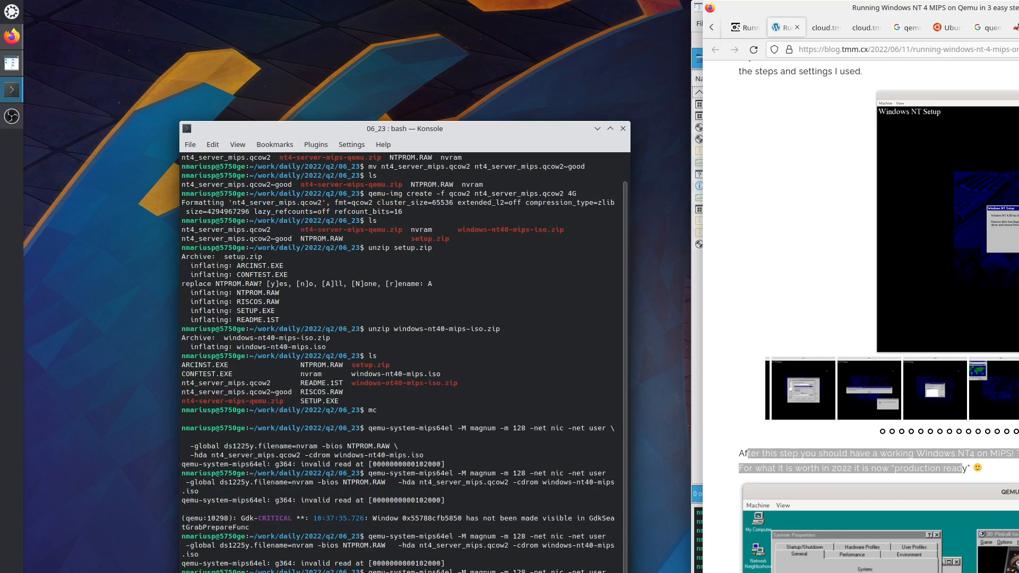
key("Return")
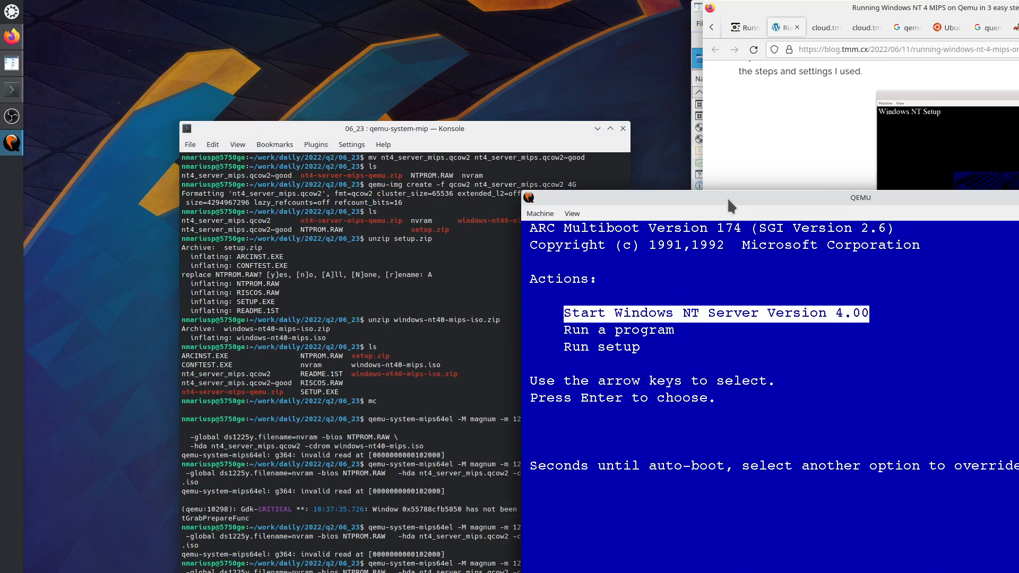
Move QEMU to the top-left and boot Start Windows NT Server Version 4.00 from the ARC menu.
left_click_drag(727, 196, 230, 40)
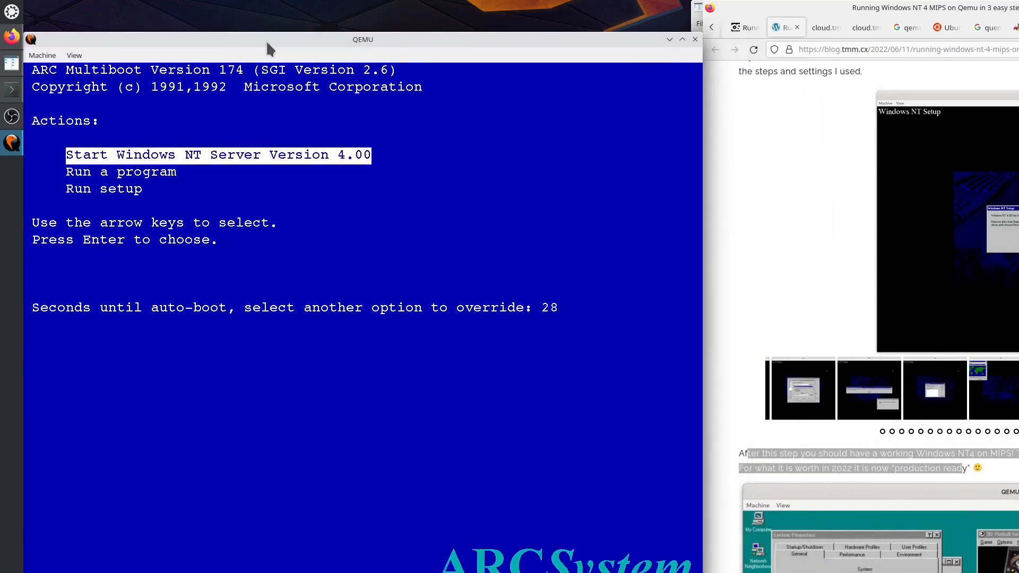
left_click(425, 194)
key("Return")
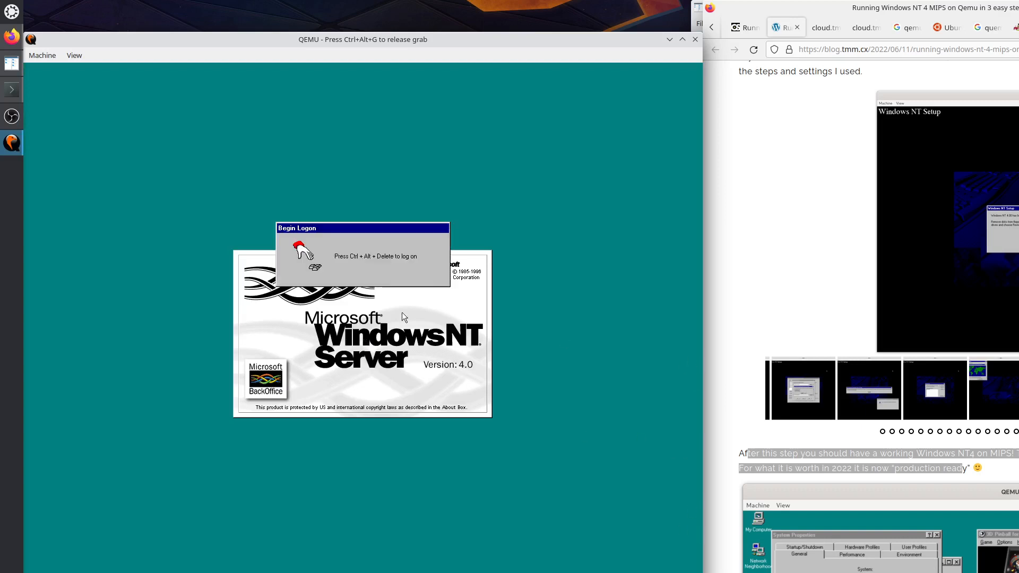
key("ctrl+alt+g")
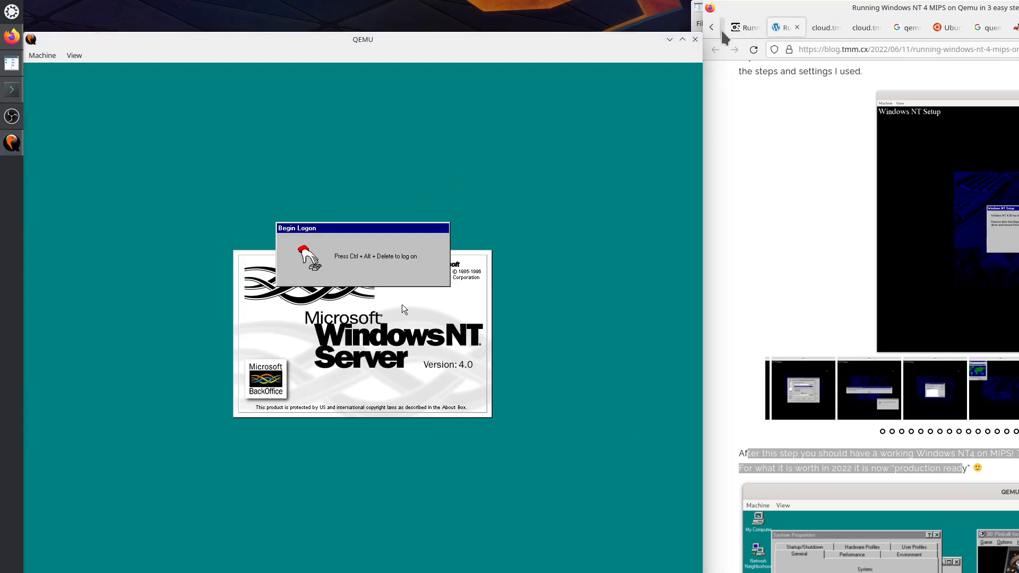
Send 'sendkey alt-ctrl-delete' from QEMU's compatmonitor0, then return to the sysbus-g364 display.
left_click(1012, 30)
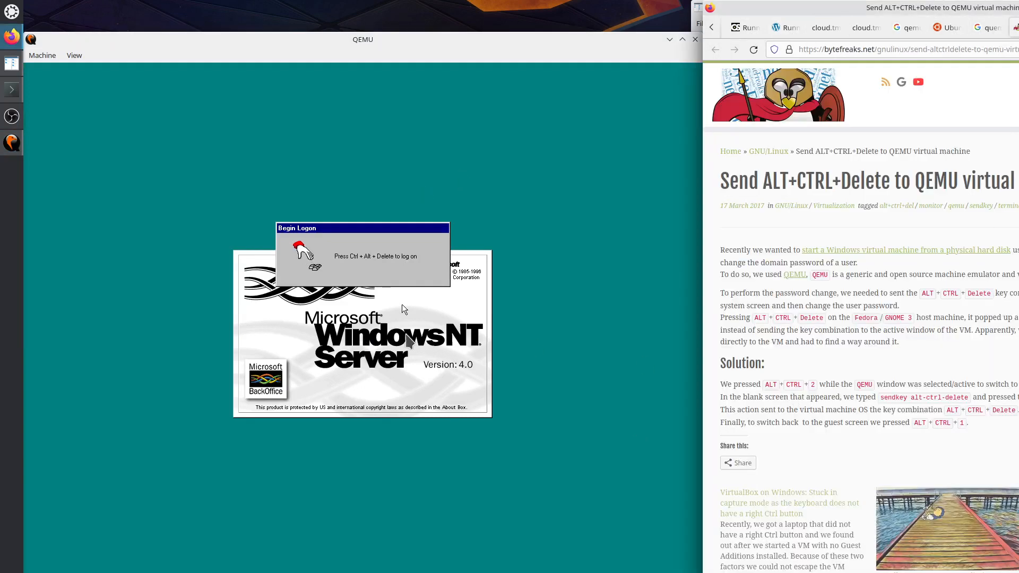
left_click(75, 57)
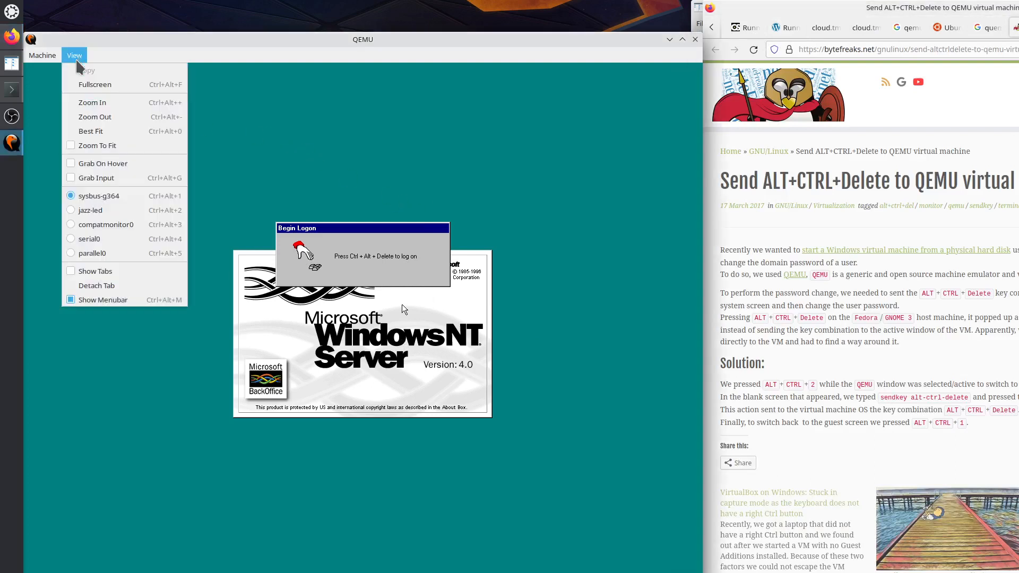
left_click(105, 227)
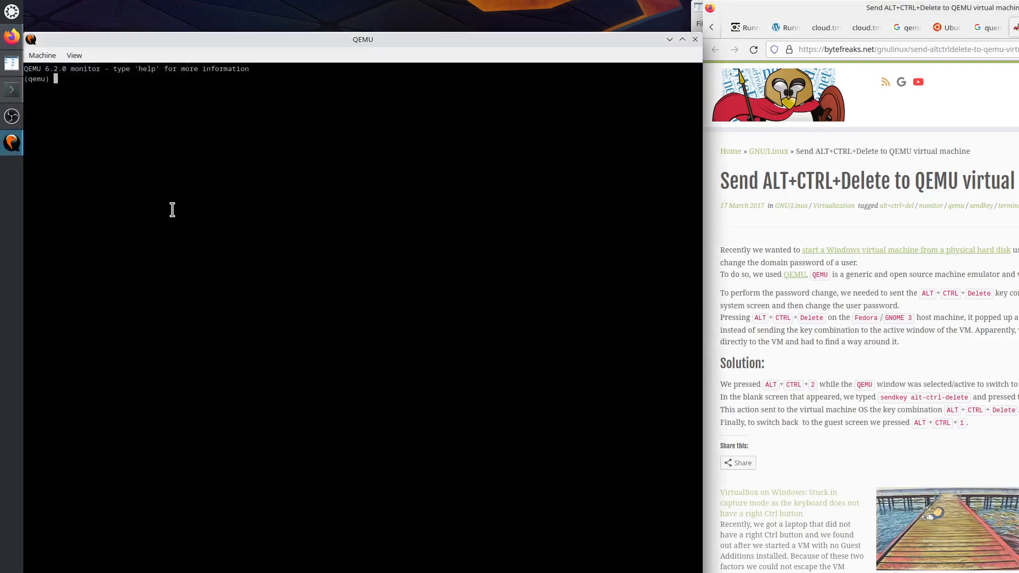
type("sendkey alt-cr")
key("BackSpace")
type("trl-delete")
key("Return")
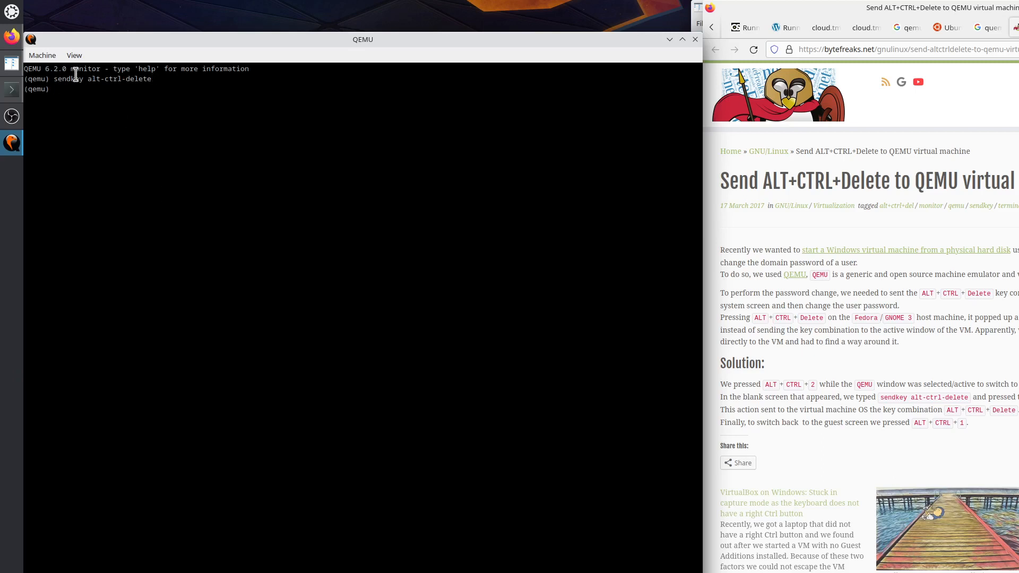
left_click(74, 55)
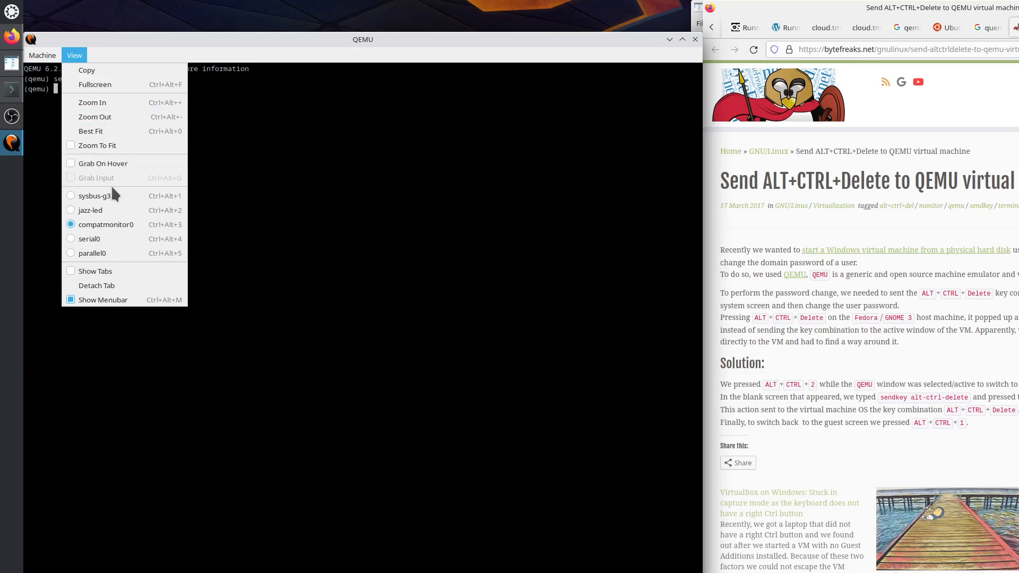
left_click(110, 199)
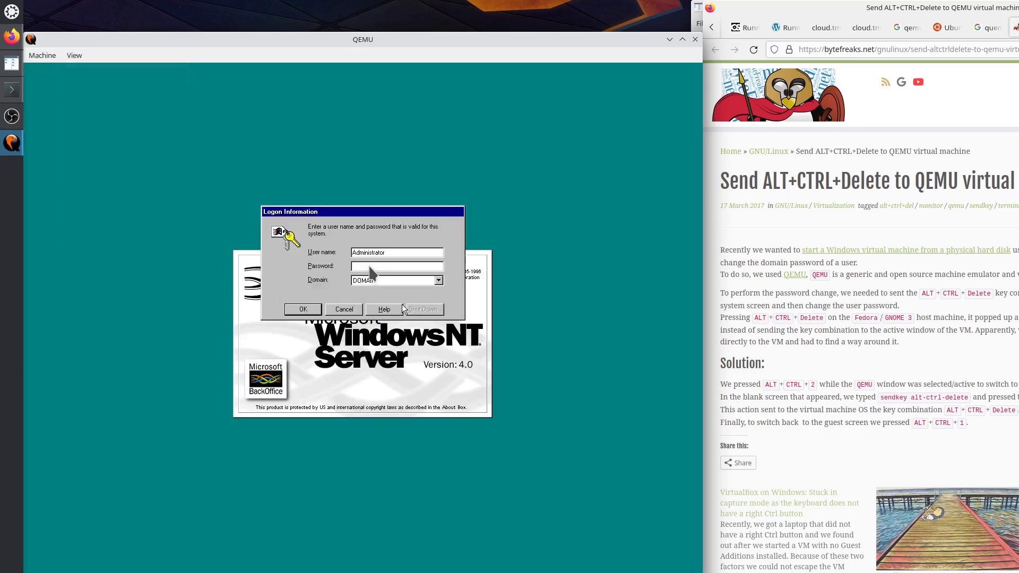
Log on as Administrator to DOMAIN and close the Welcome to Windows NT dialog.
left_click(402, 304)
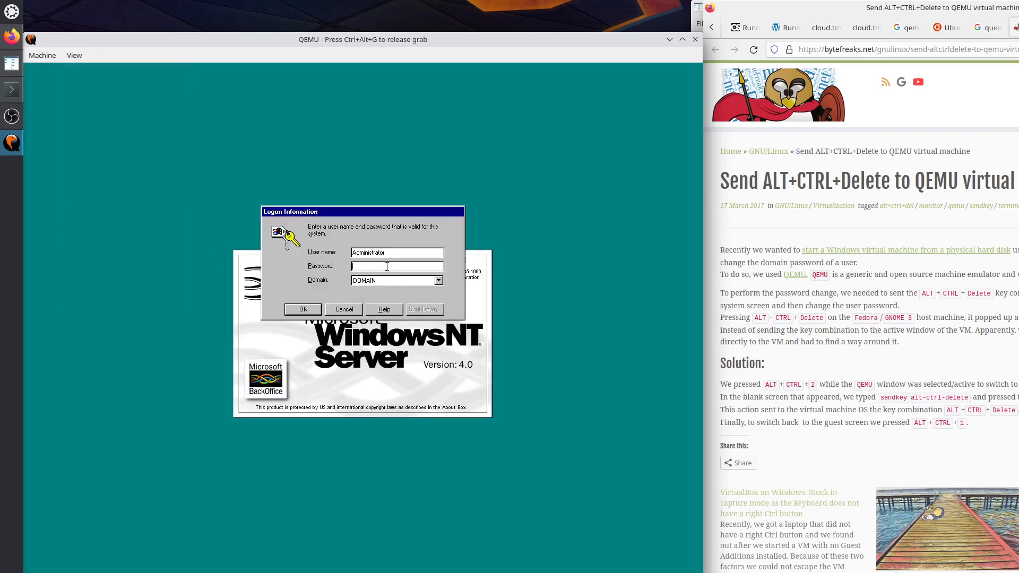
key("Return")
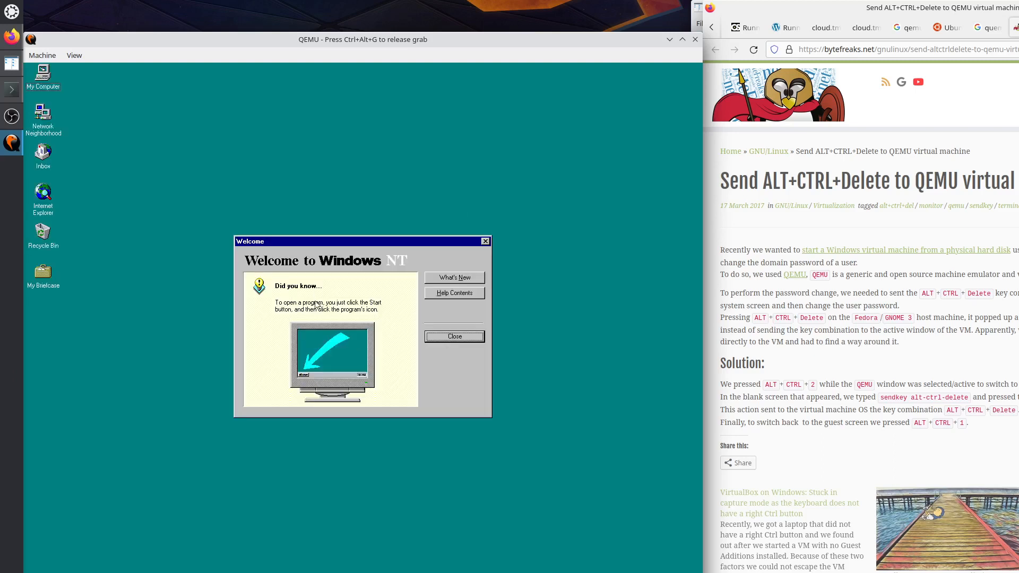
left_click(450, 340)
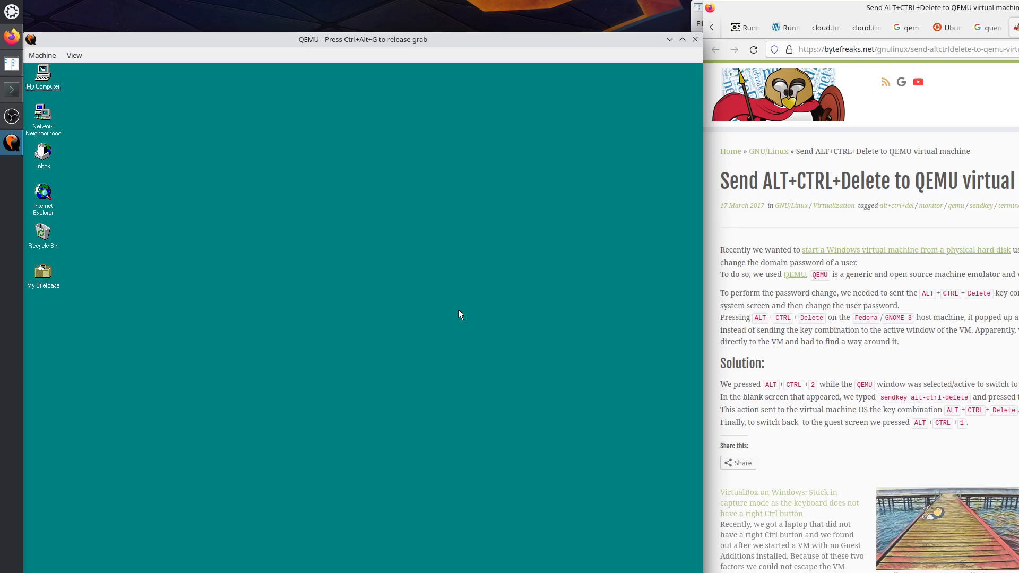
key("ctrl+alt+g")
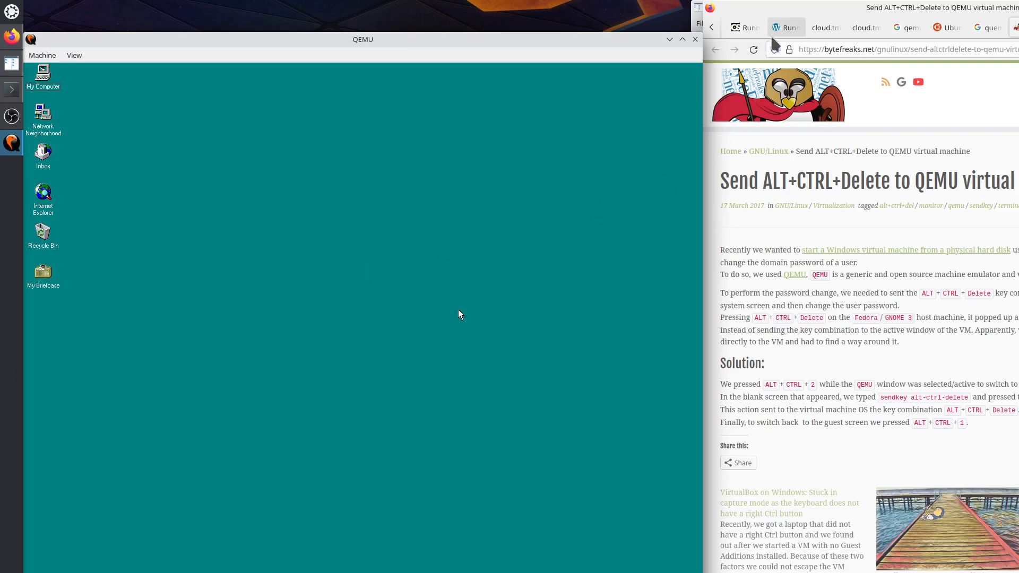
Return to the NT 4 MIPS blog post and highlight its qemu-img create and qemu-system-mips64el commands.
left_click(784, 32)
scroll(868, 347, "up", 15)
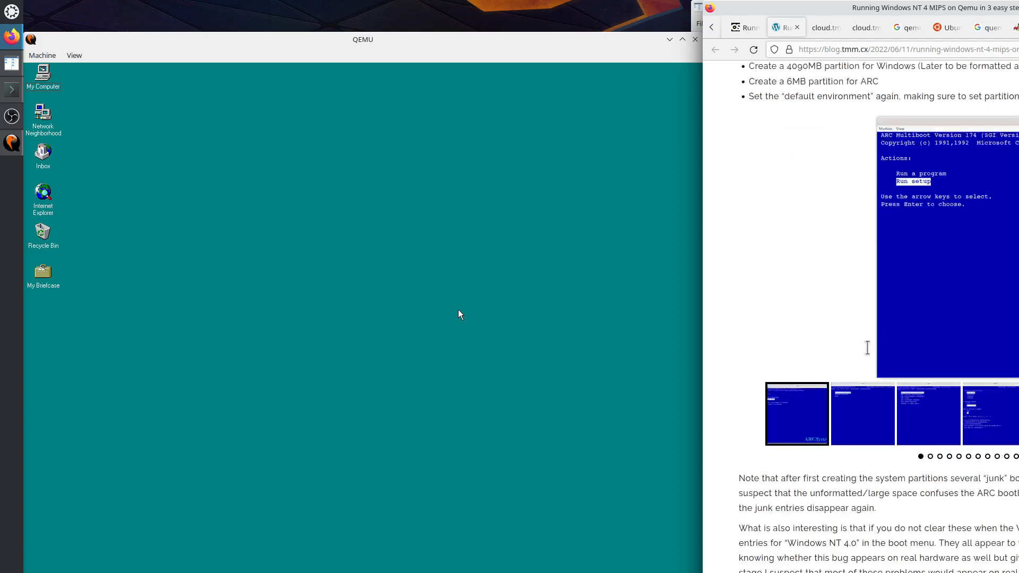
scroll(868, 348, "up", 15)
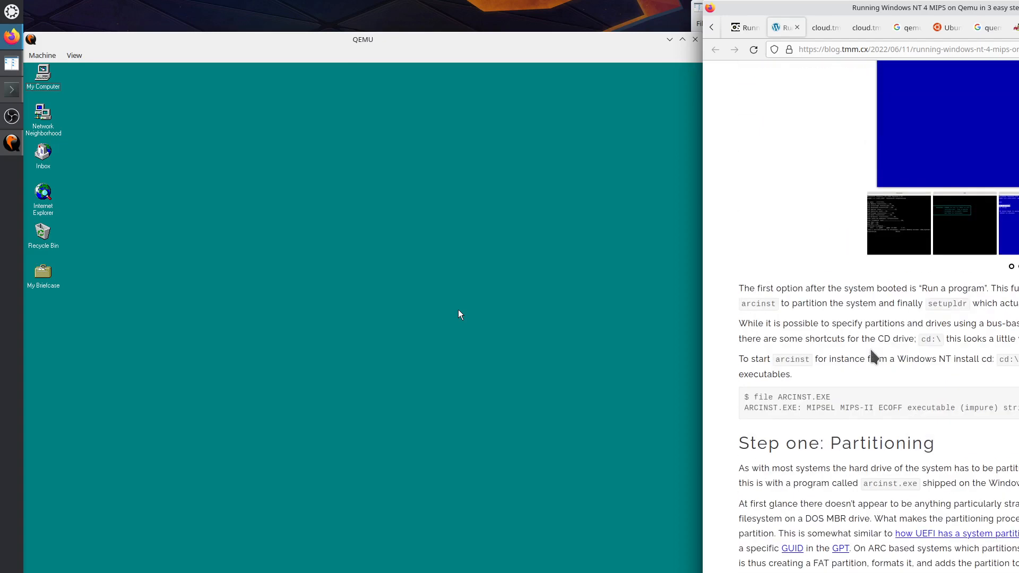
scroll(872, 356, "up", 10)
scroll(871, 353, "up", 5)
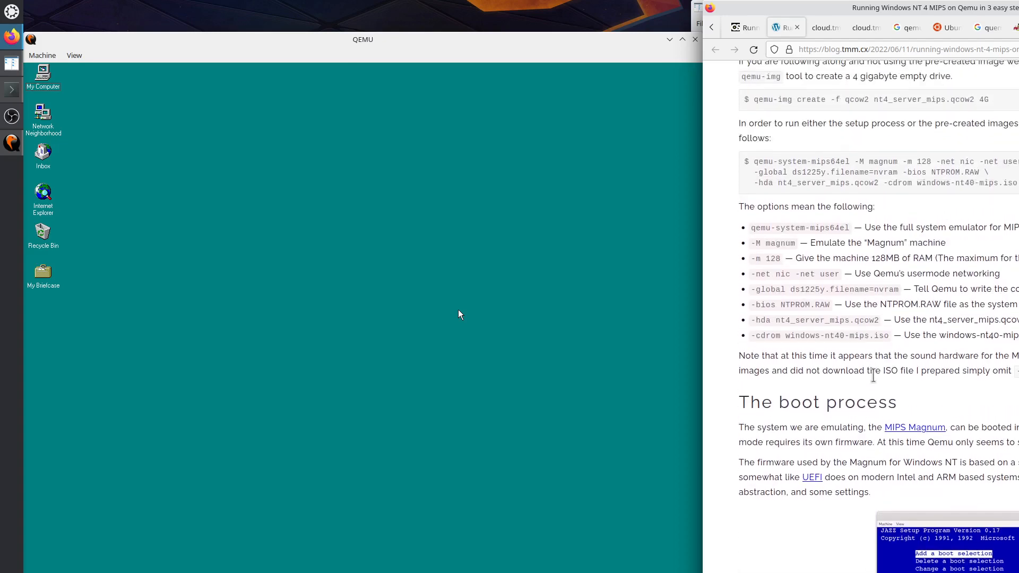
scroll(870, 380, "up", 4)
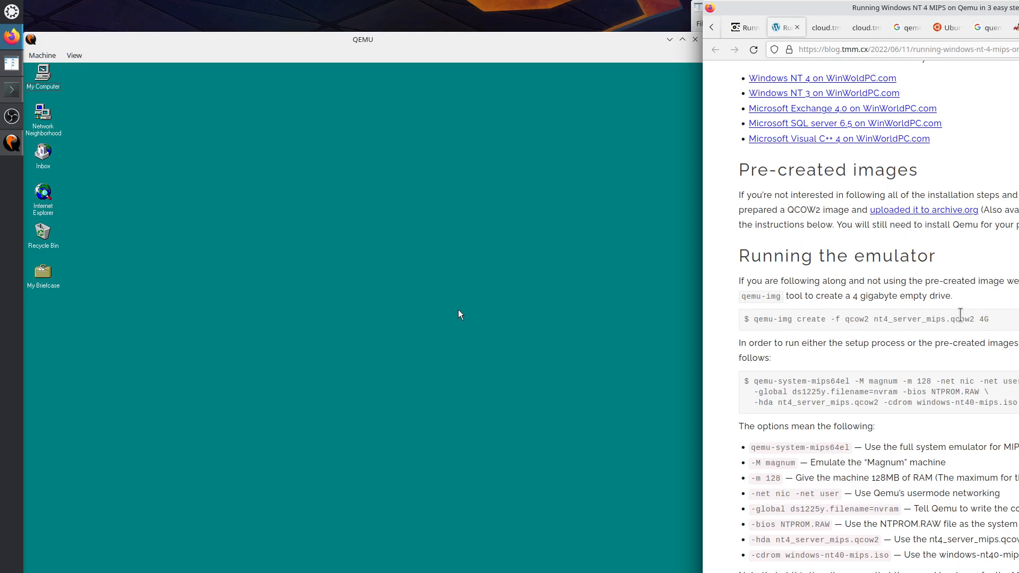
left_click_drag(761, 323, 974, 322)
left_click(783, 384)
left_click_drag(782, 384, 929, 406)
Highlight the ARC firmware and install media prerequisites, the nvram option and the options explanation.
scroll(875, 403, "down", 3)
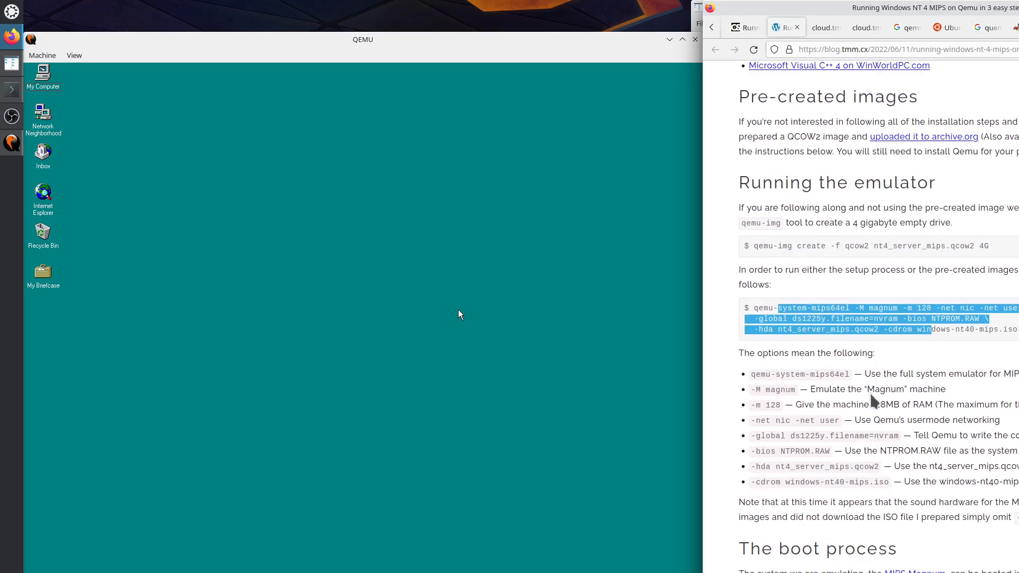
scroll(872, 395, "up", 5)
scroll(999, 339, "up", 8)
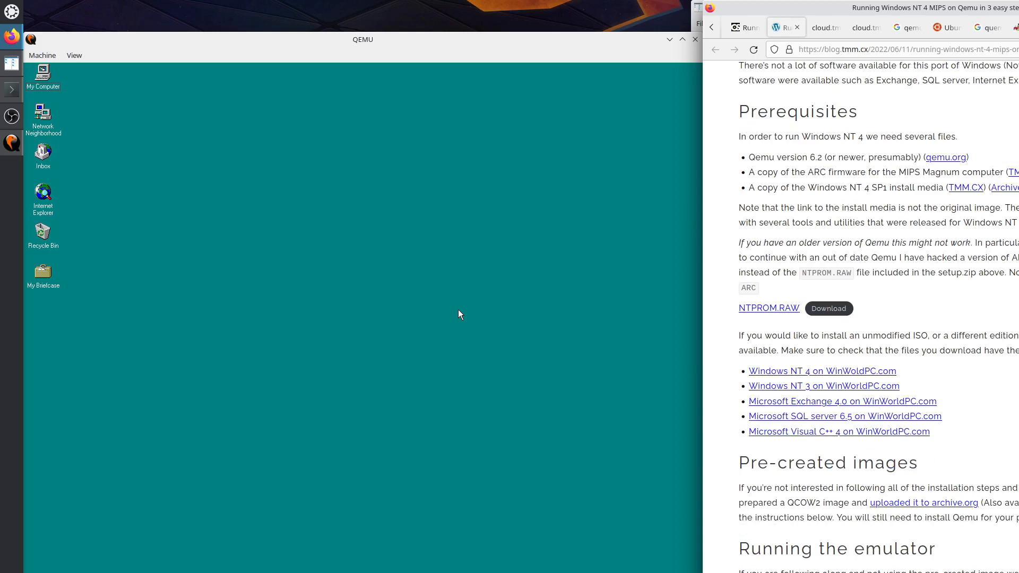
left_click_drag(1018, 172, 992, 172)
left_click_drag(1016, 187, 923, 186)
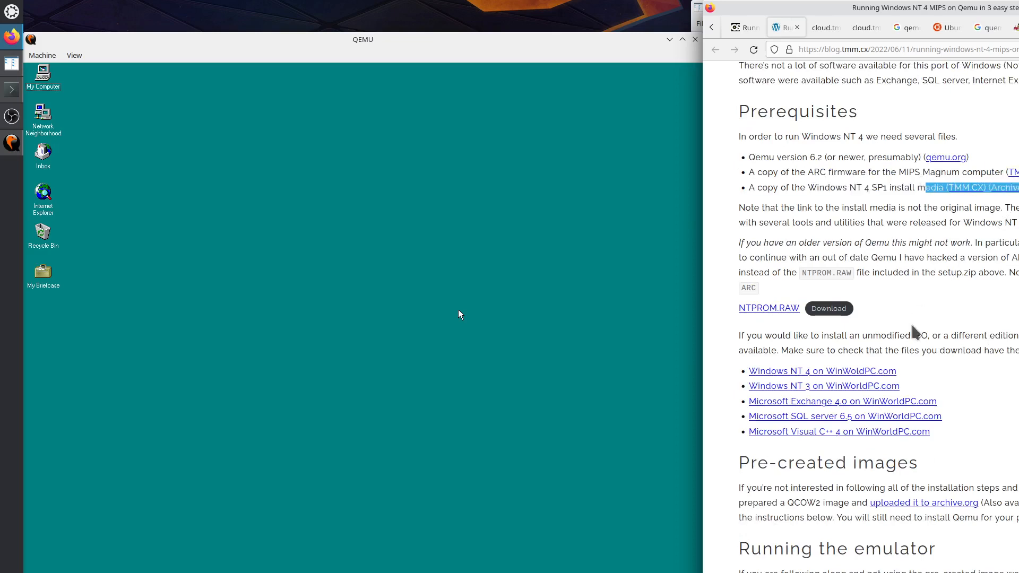
scroll(912, 332, "down", 8)
double_click(880, 463)
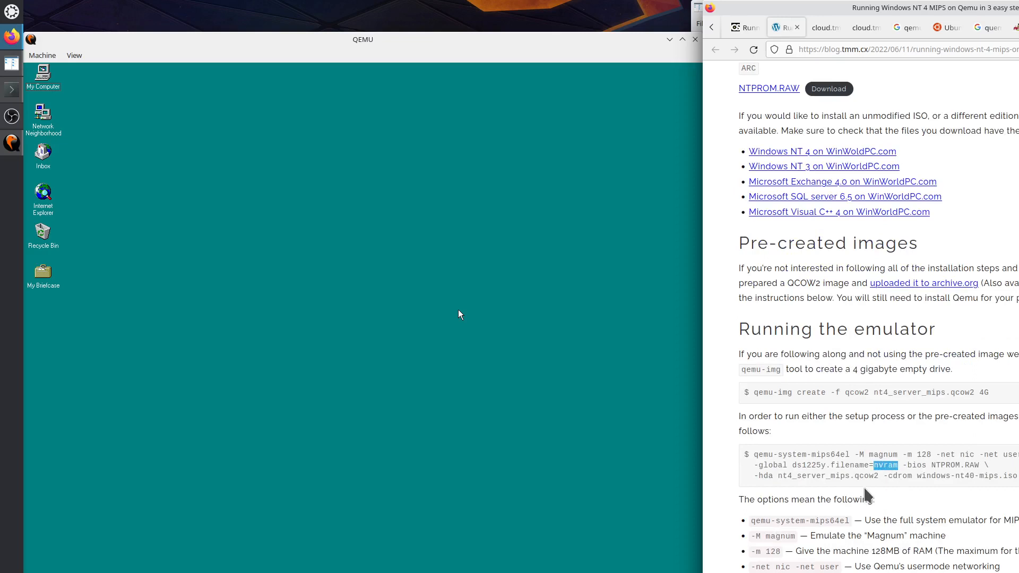
left_click_drag(759, 454, 914, 477)
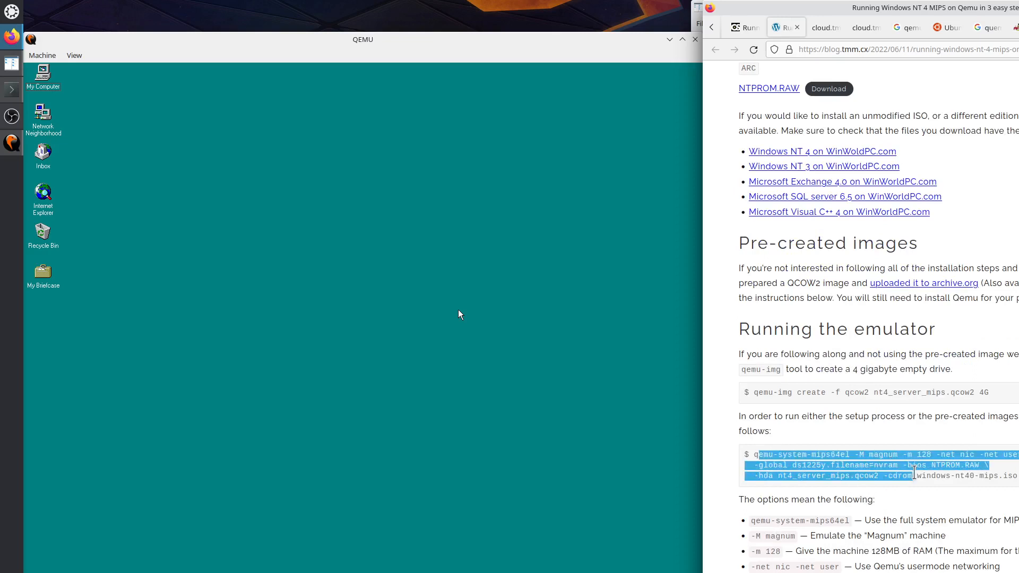
scroll(914, 476, "down", 15)
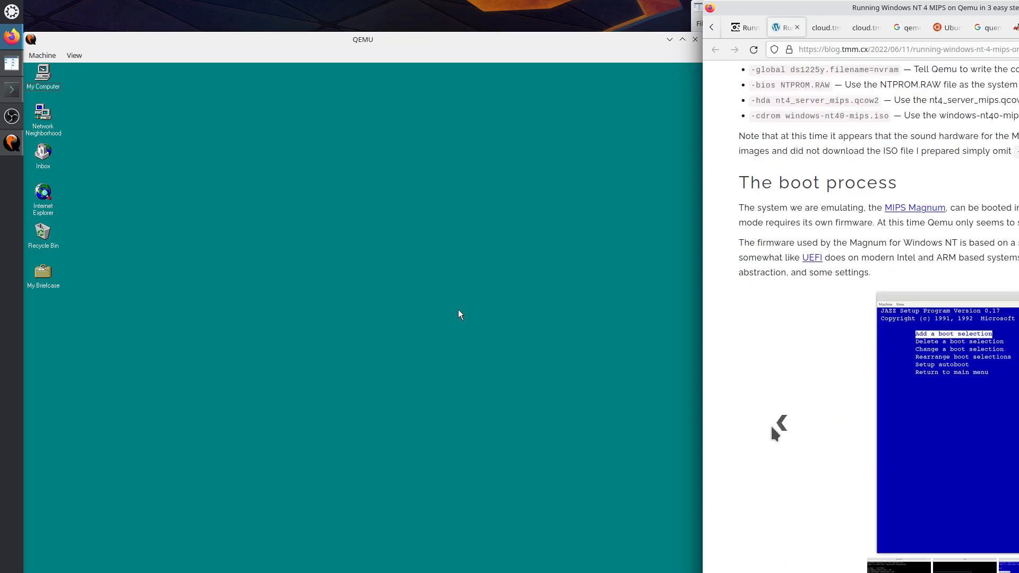
scroll(804, 289, "up", 4)
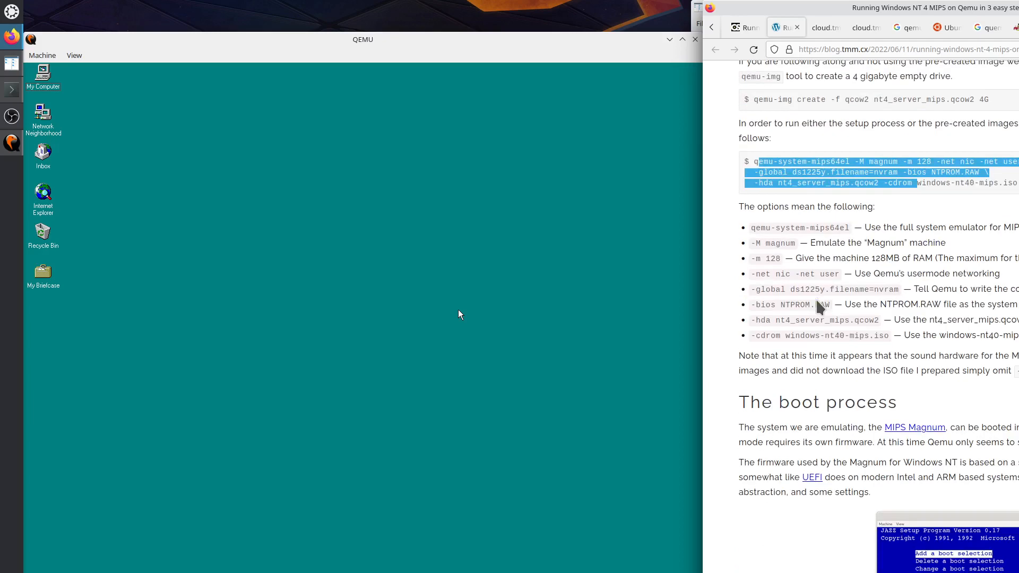
left_click_drag(757, 207, 832, 513)
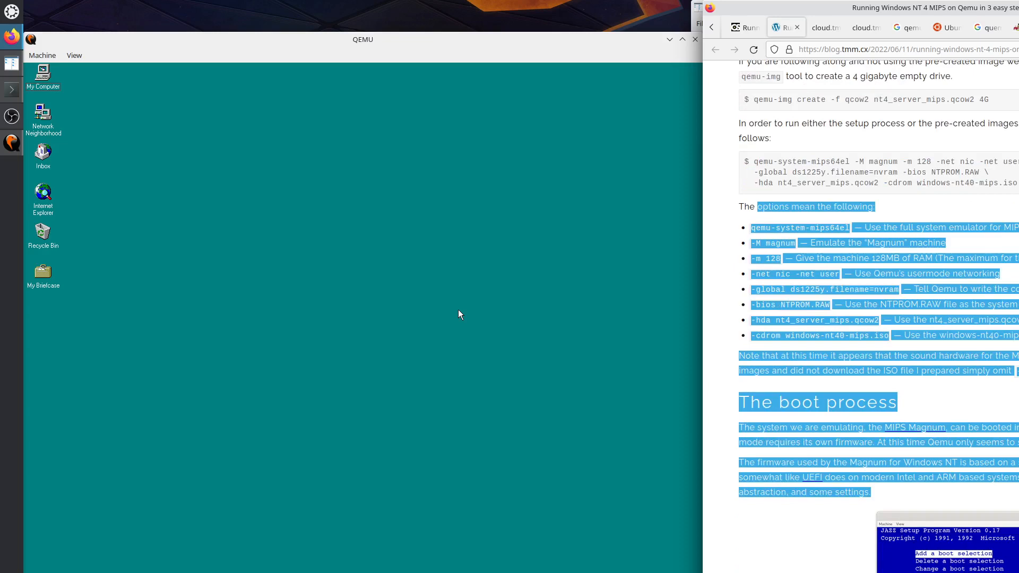
scroll(914, 551, "down", 6)
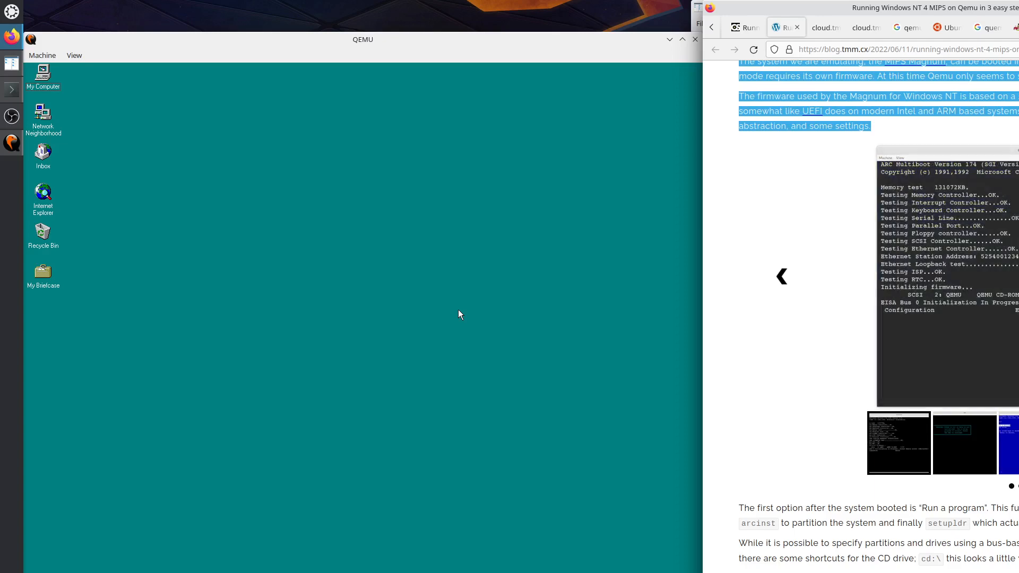
Flip through the blog's ARC setup screenshot carousel round to the JAZZ setup slide.
scroll(1015, 530, "down", 9)
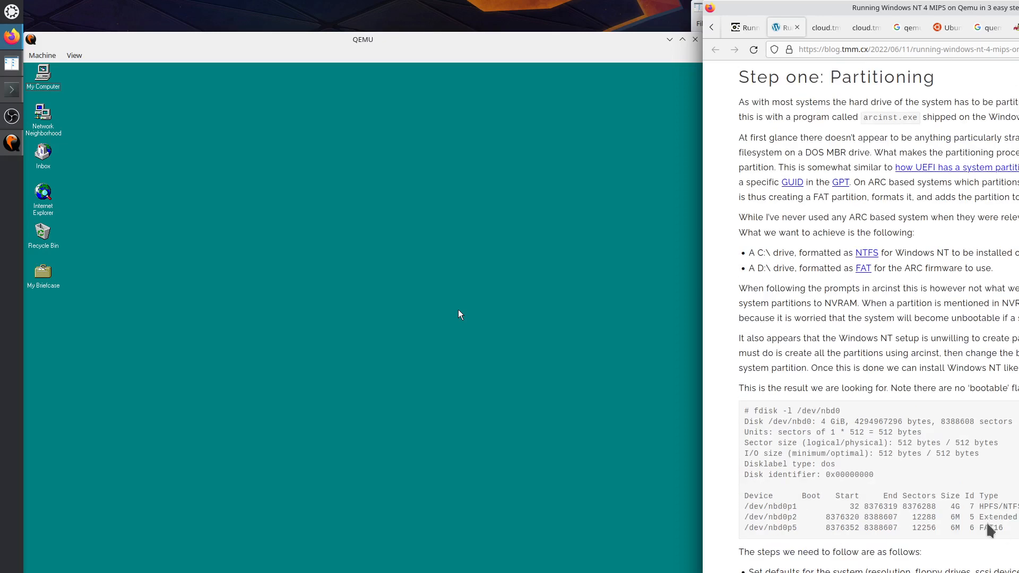
scroll(976, 508, "down", 8)
scroll(975, 508, "down", 2)
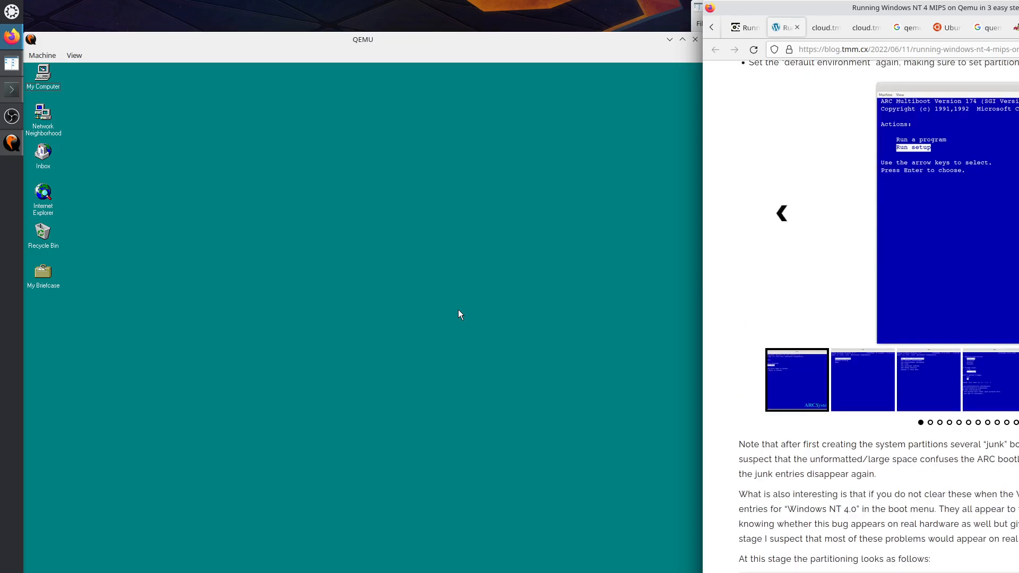
key("Right")
key("Right")
key("Right")
key("Right")
key("Right")
key("Right")
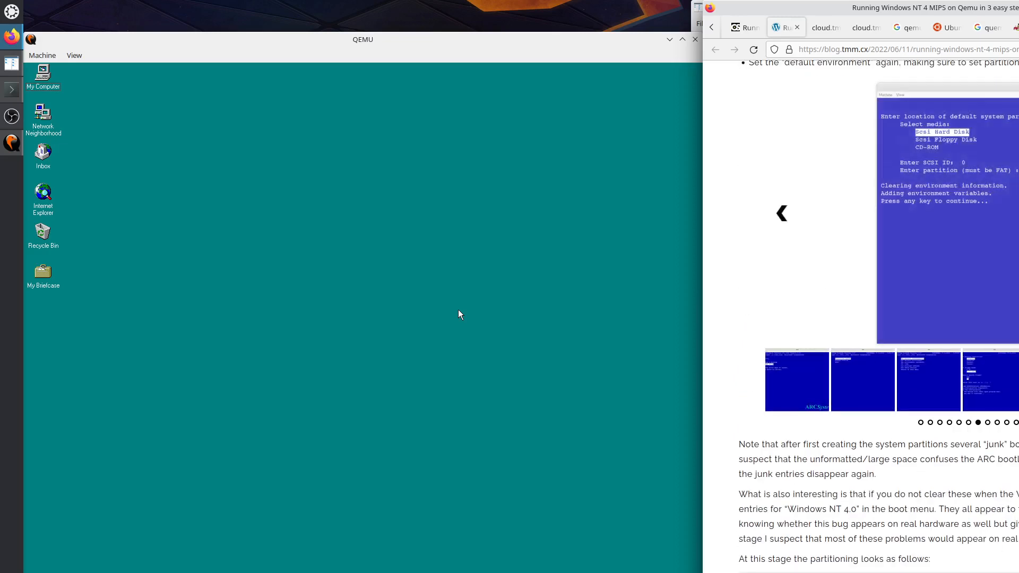
key("Right")
key("Right")
key("Right")
key("Right")
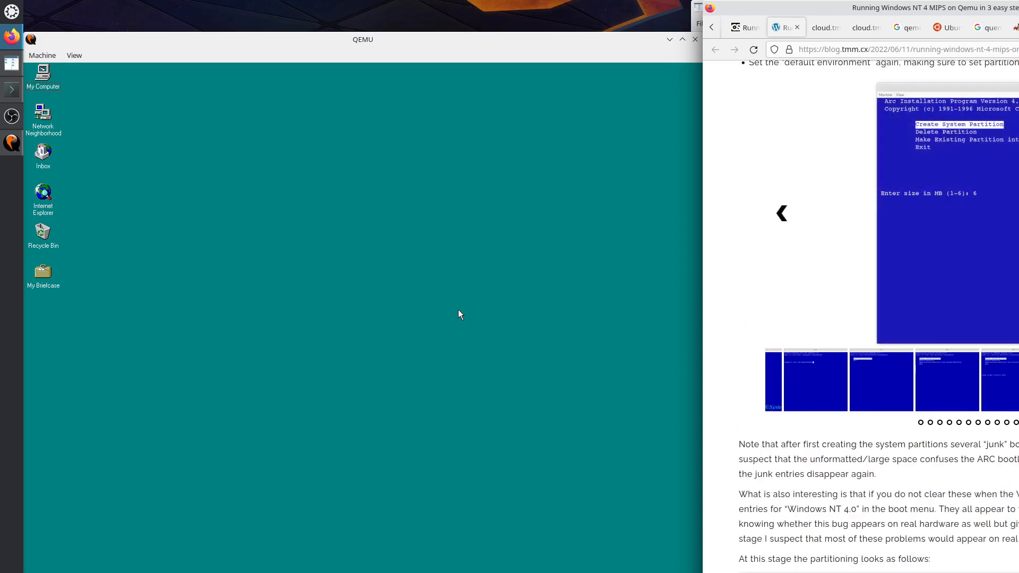
key("Right")
key("Right")
key("Right")
key("Right")
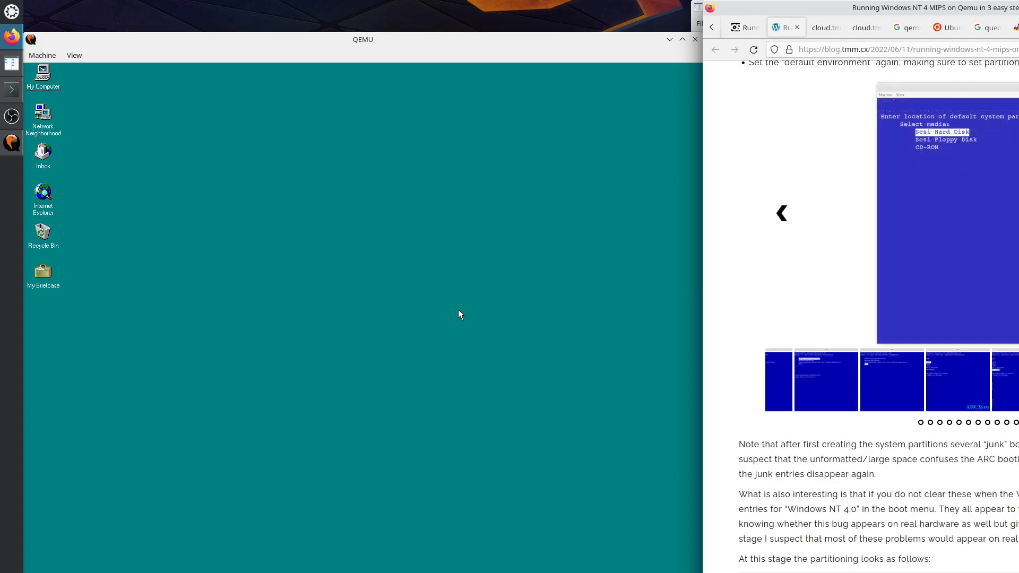
key("Right")
key("Right")
key("Right")
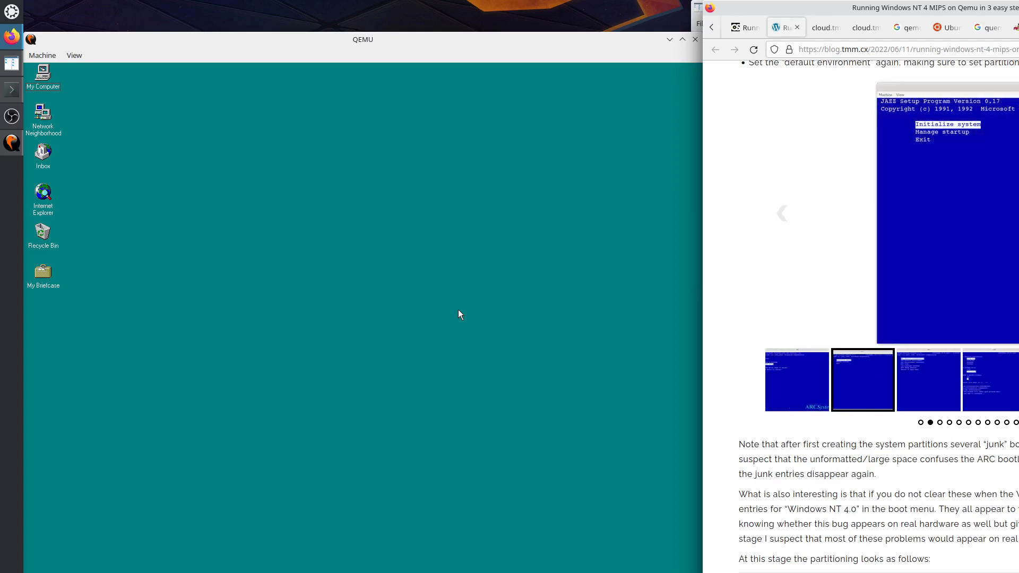
Page through the NTFS conversion, OS Loader and Windows NT Setup screenshot carousels.
scroll(926, 288, "down", 12)
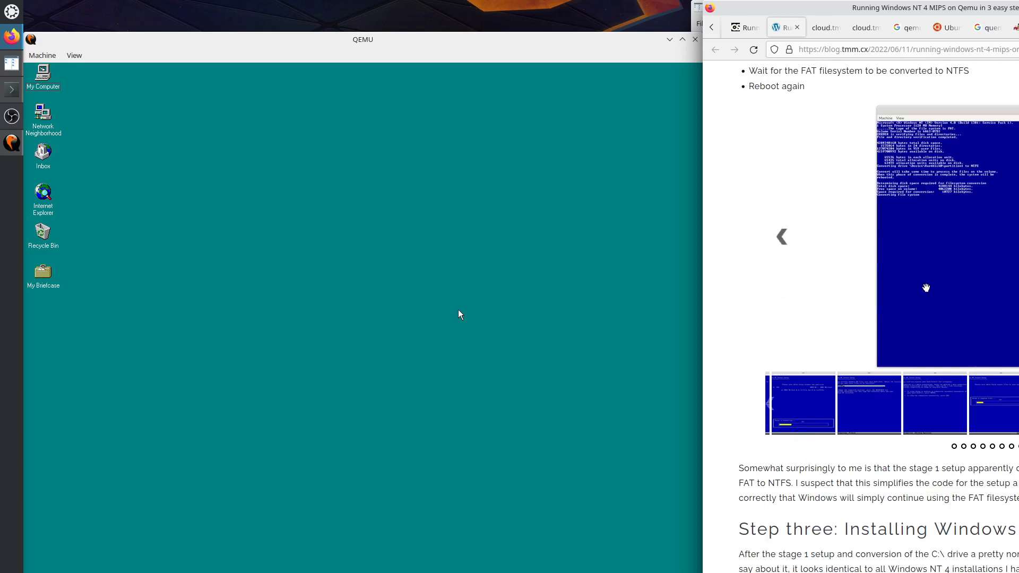
key("Right")
key("Right")
key("Right")
key("Right")
key("Right")
key("Right")
key("Right")
key("Right")
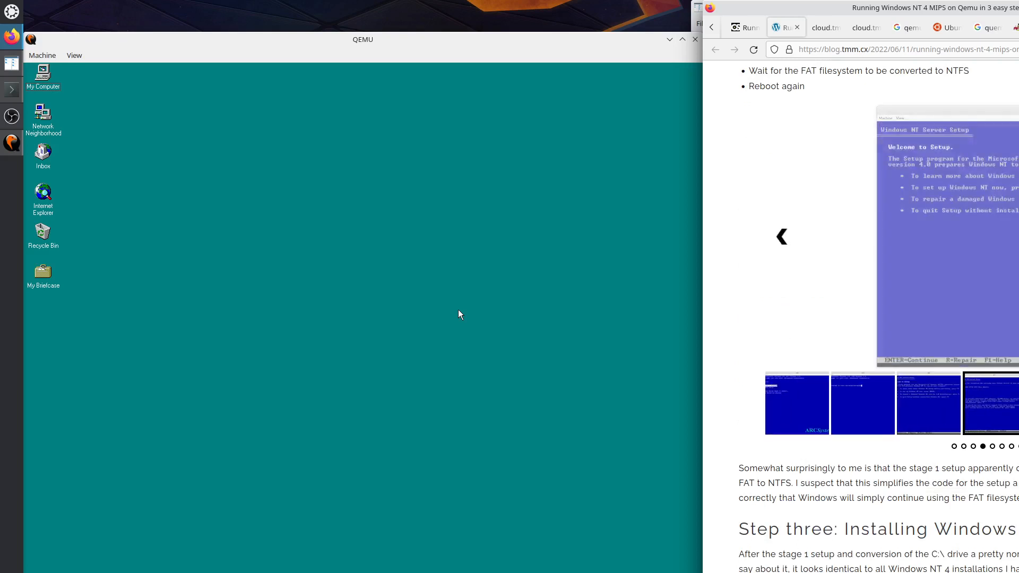
key("Right")
key("Right")
key("Right")
key("Right")
key("Right")
key("Right")
key("Right")
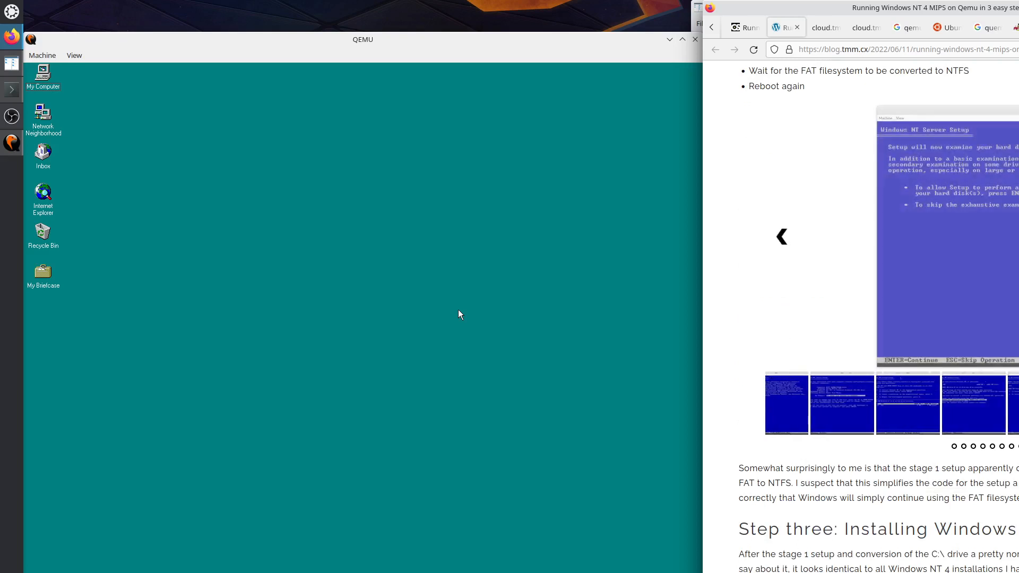
key("Right")
key("Right")
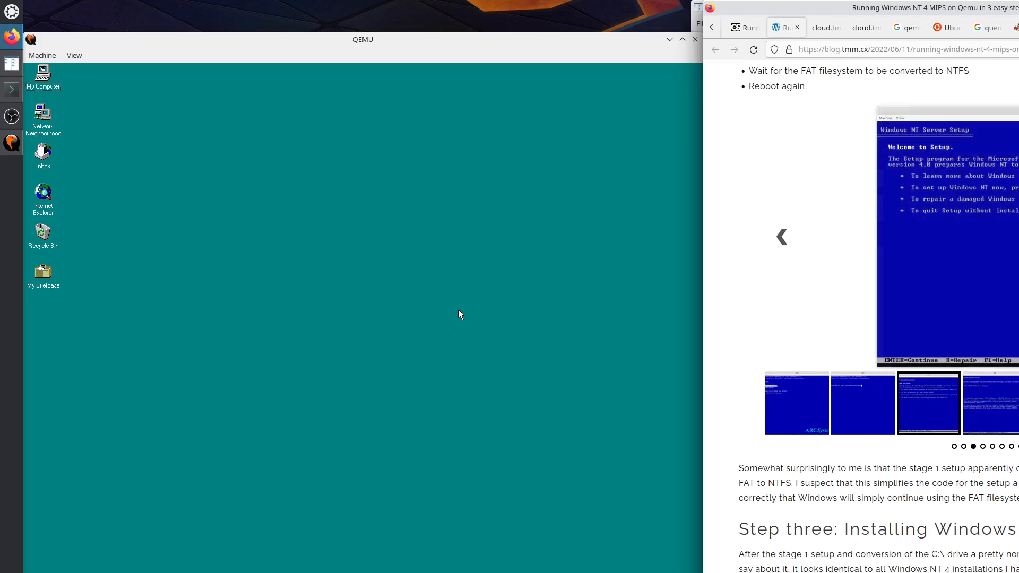
scroll(950, 536, "down", 4)
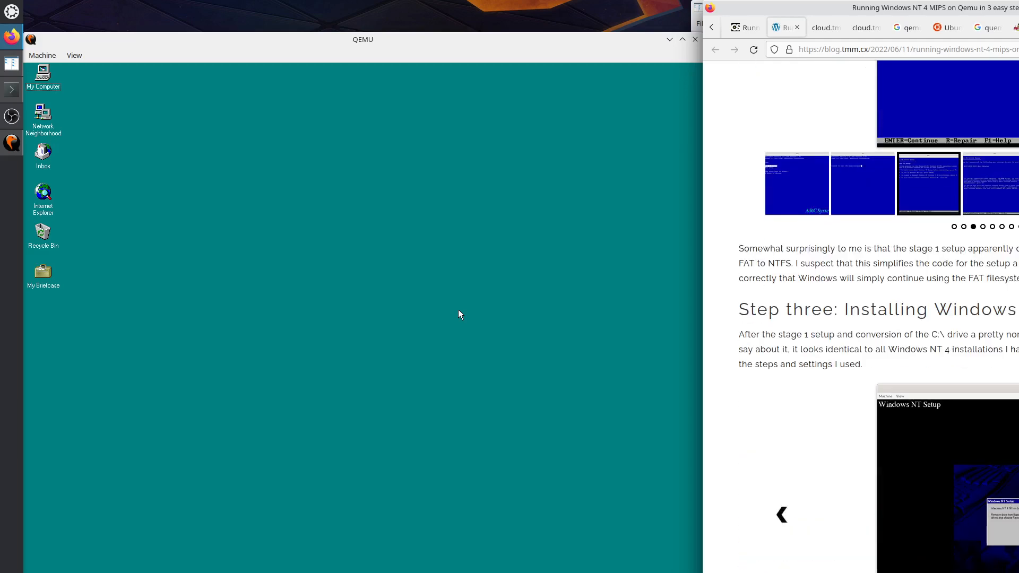
key("Right")
key("Right")
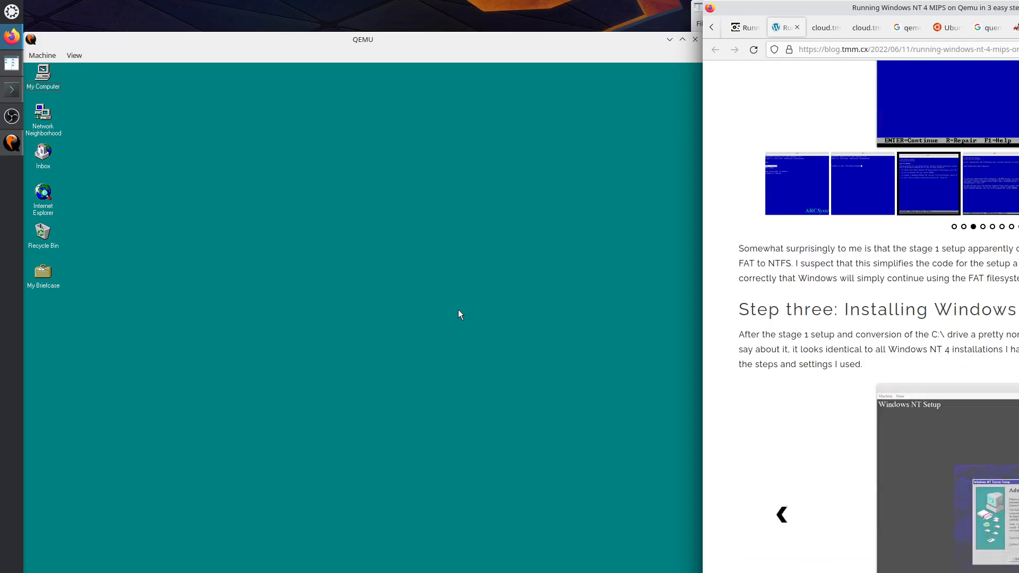
key("Right")
key("Right")
key("Right")
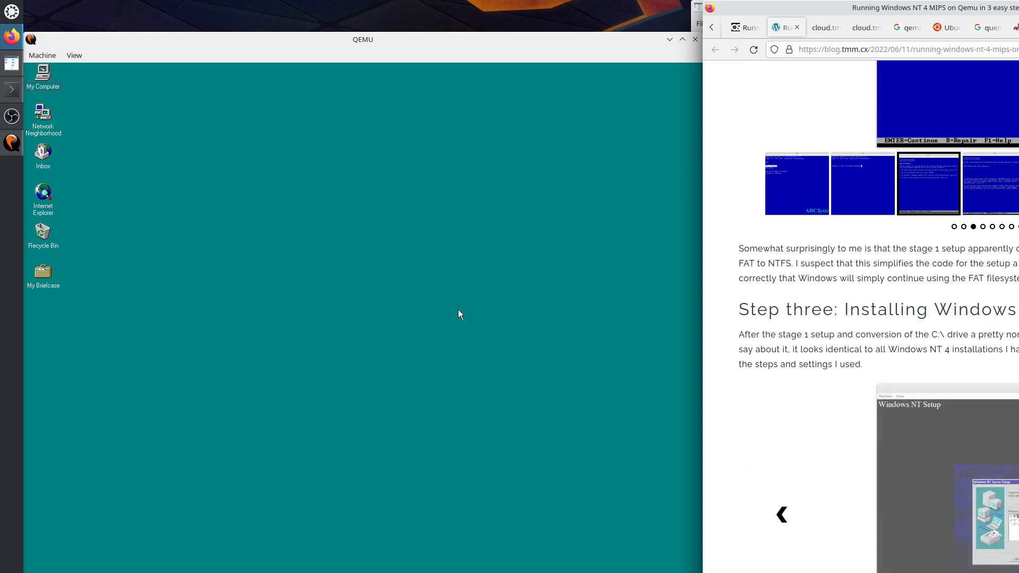
scroll(902, 477, "down", 5)
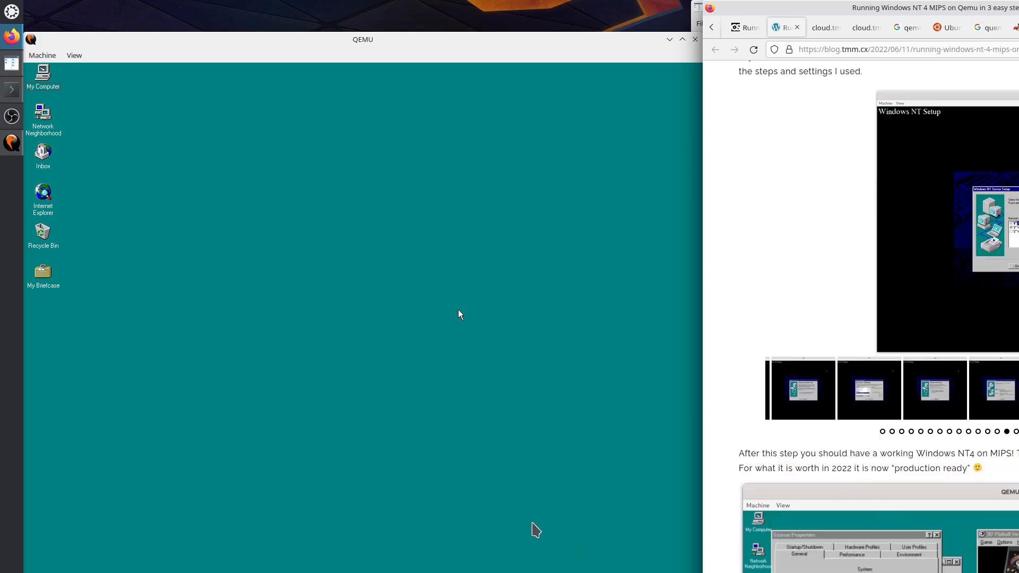
Start 3D Pinball – Space Cadet from Programs > Accessories > Games in the Windows NT guest.
left_click(393, 319)
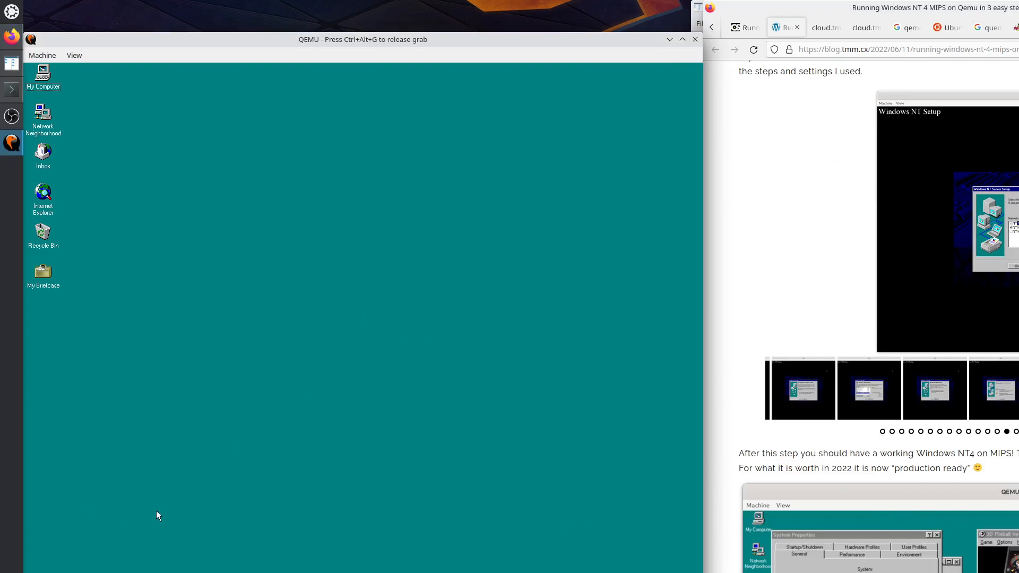
left_click(38, 572)
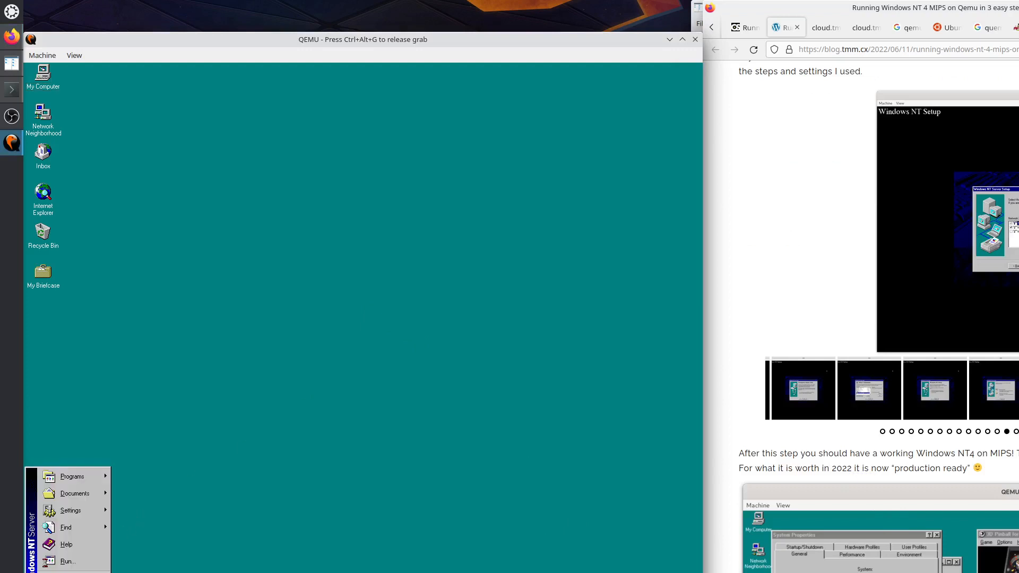
mouse_move(81, 478)
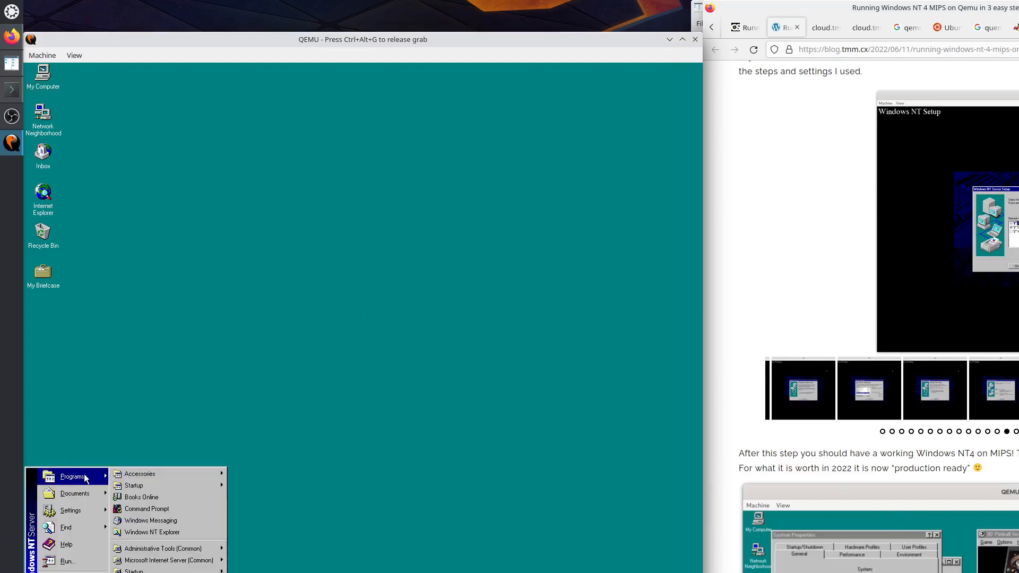
mouse_move(175, 563)
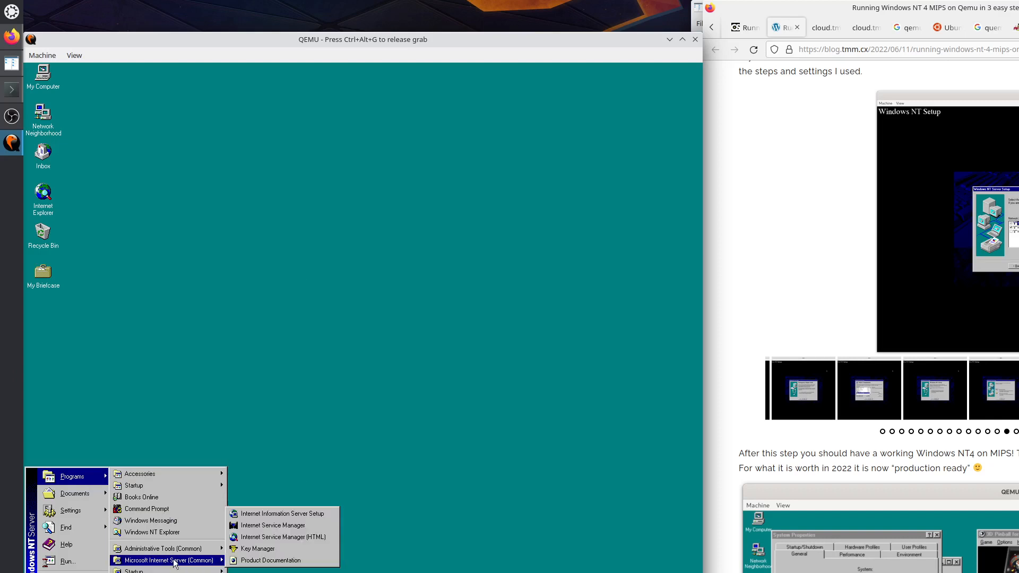
mouse_move(187, 474)
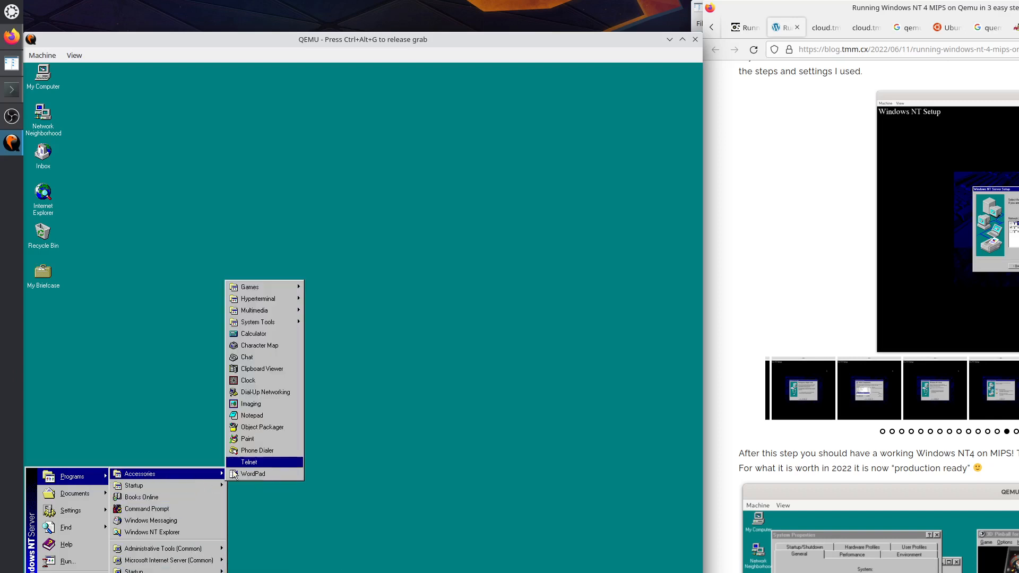
mouse_move(289, 283)
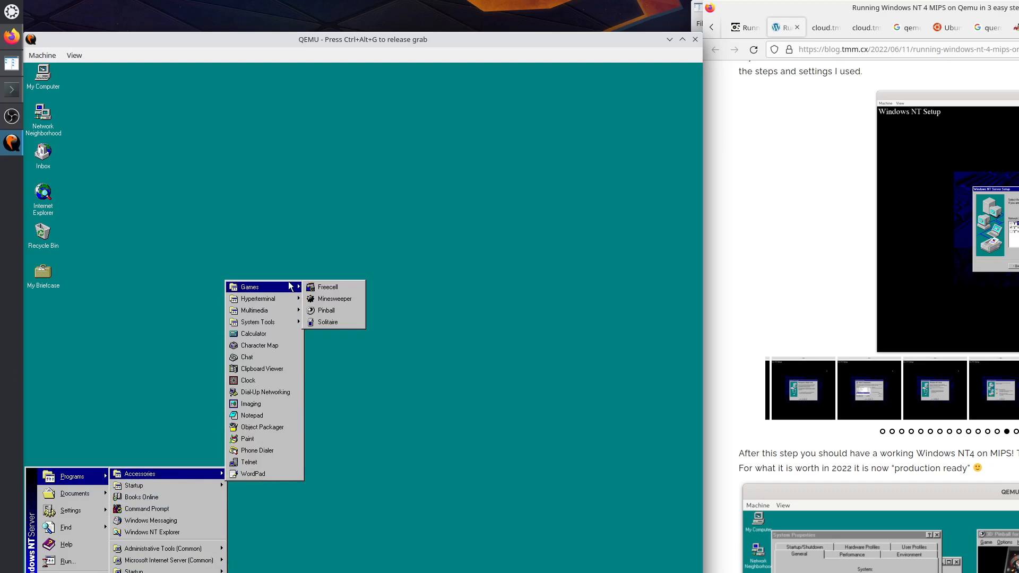
left_click(328, 311)
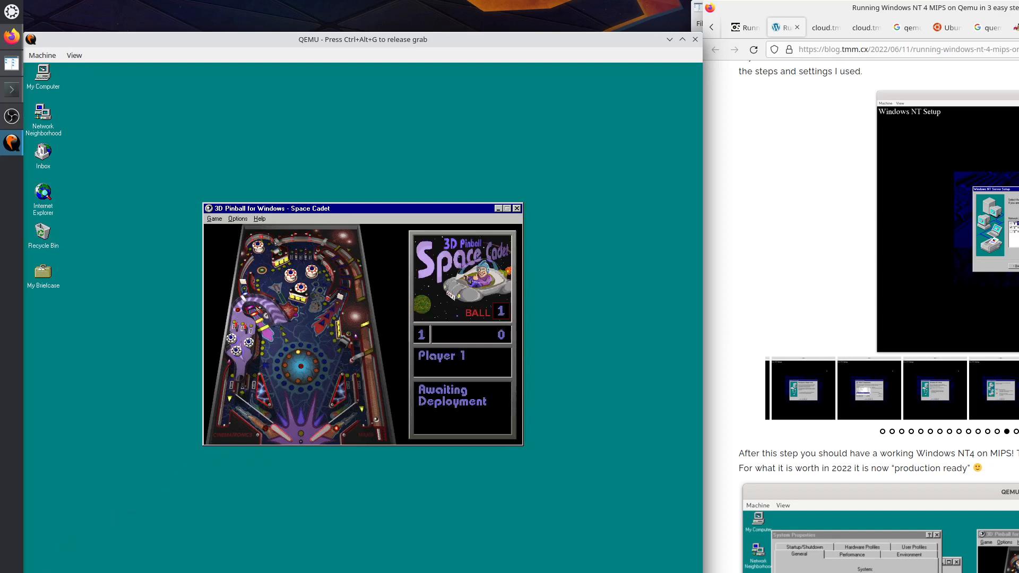
Open My Computer's System Properties from Explorer, showing NT 4.00.1381 on Mips R4000PC, then release the mouse grab.
right_click(42, 572)
left_click(72, 568)
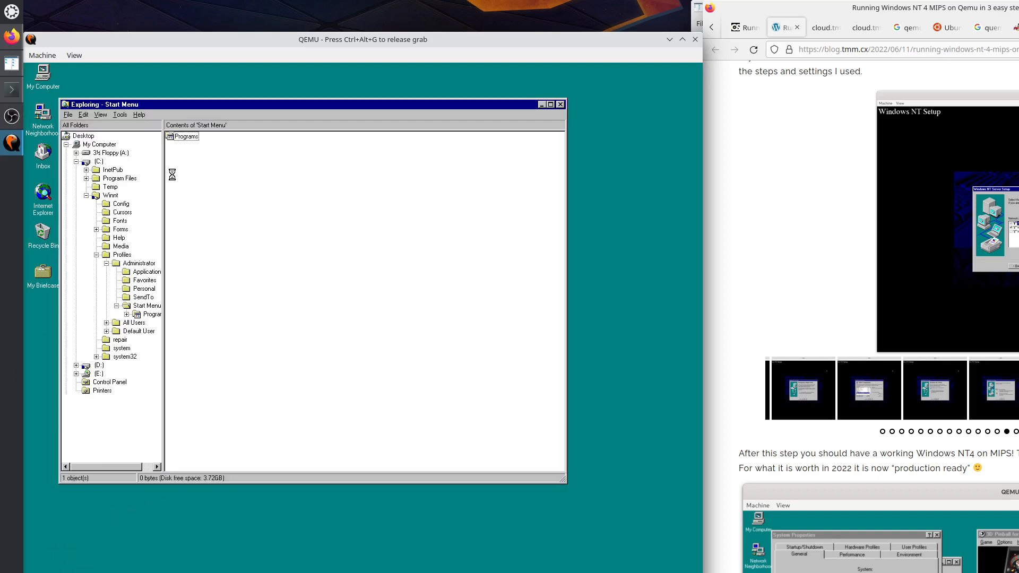
right_click(104, 149)
left_click(125, 236)
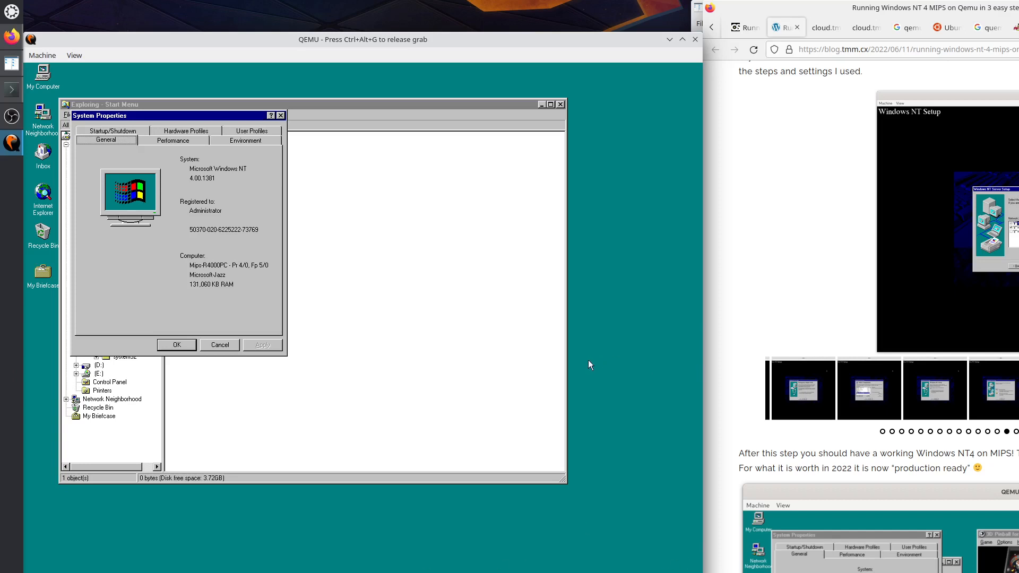
key("ctrl+alt+g")
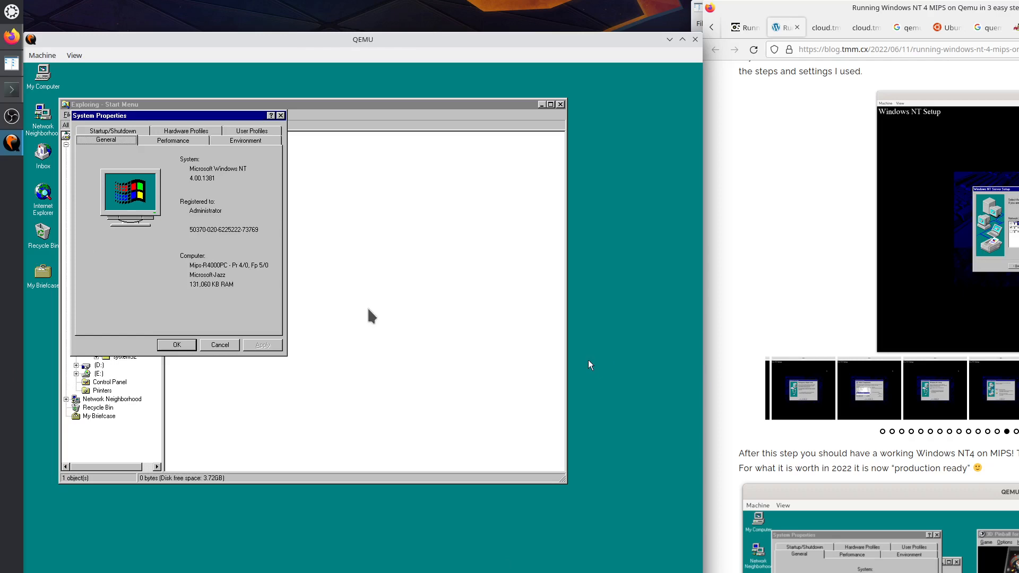
Scroll the blog to its Conclusion heading, select that section's text, then deselect it.
scroll(910, 440, "down", 5)
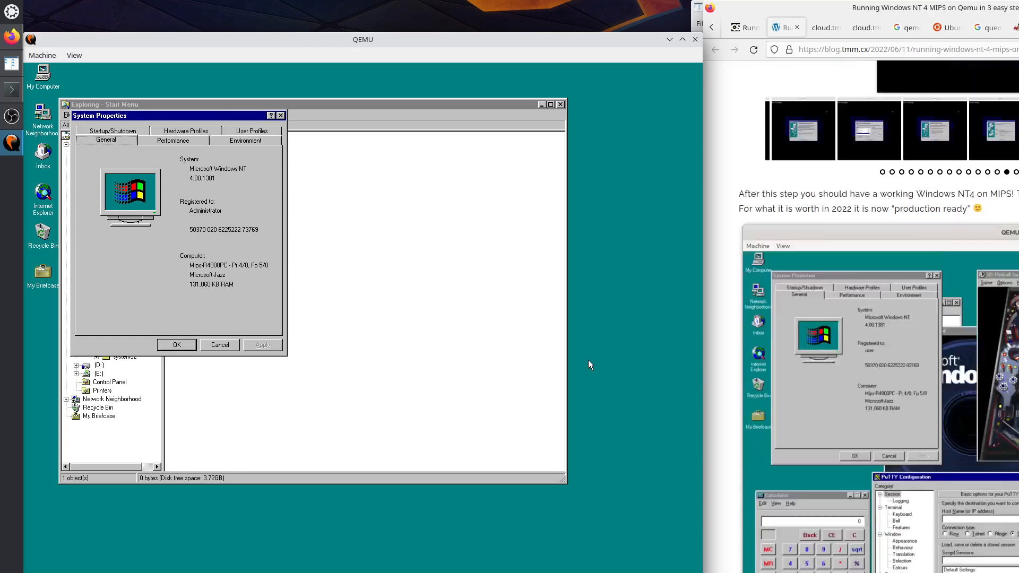
scroll(909, 439, "down", 6)
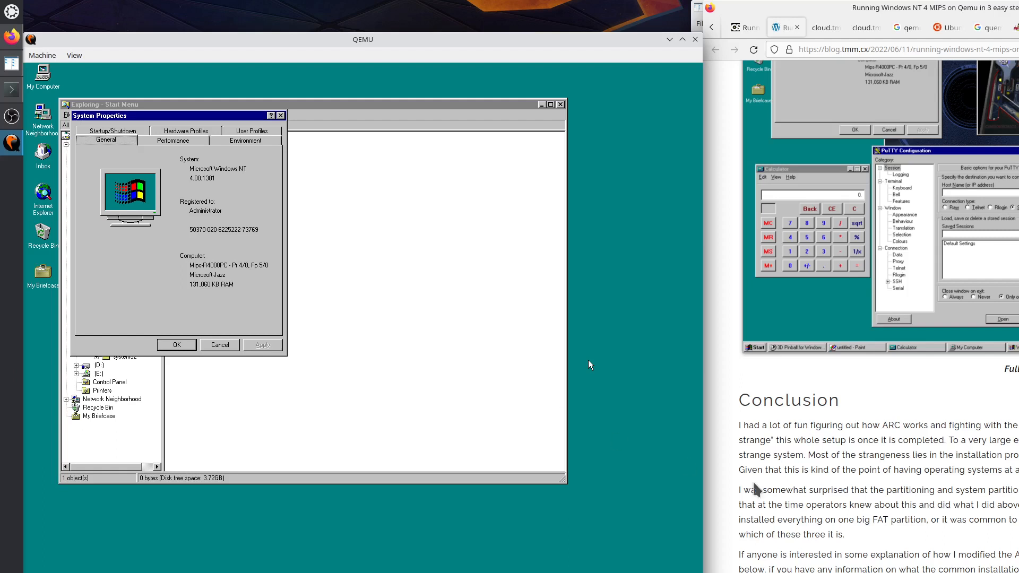
left_click(862, 467)
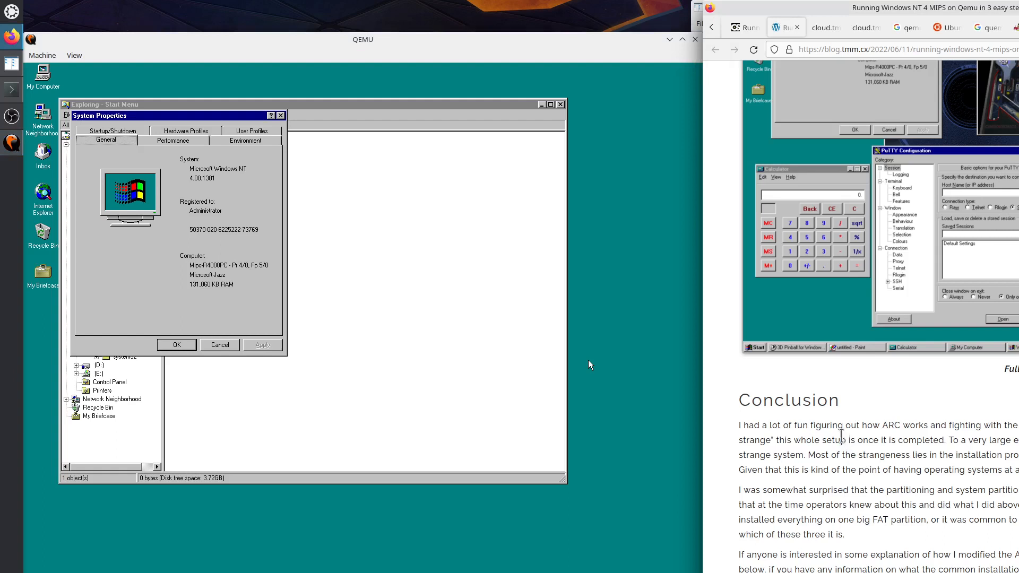
left_click_drag(752, 400, 875, 571)
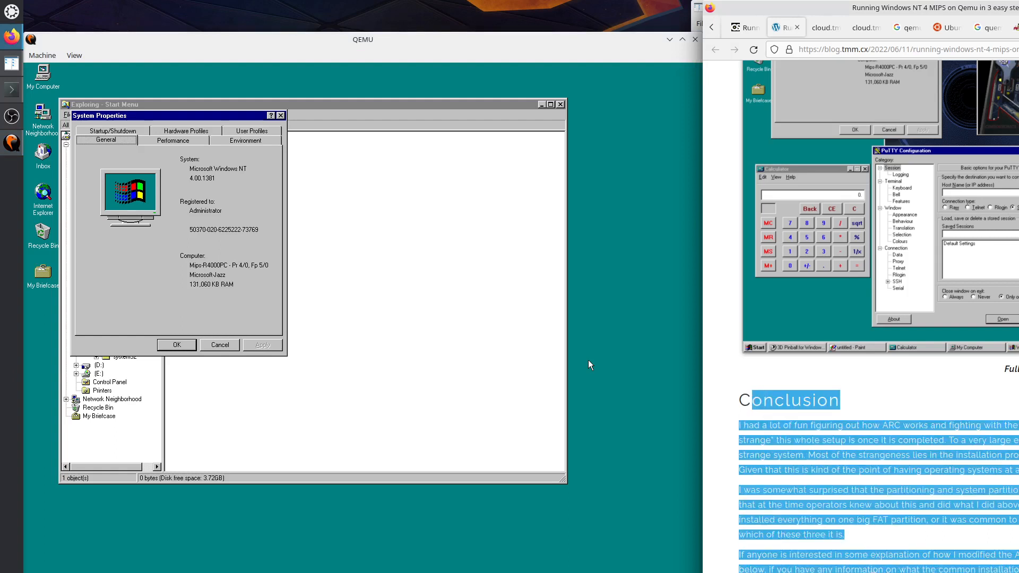
left_click(922, 551)
scroll(971, 550, "down", 3)
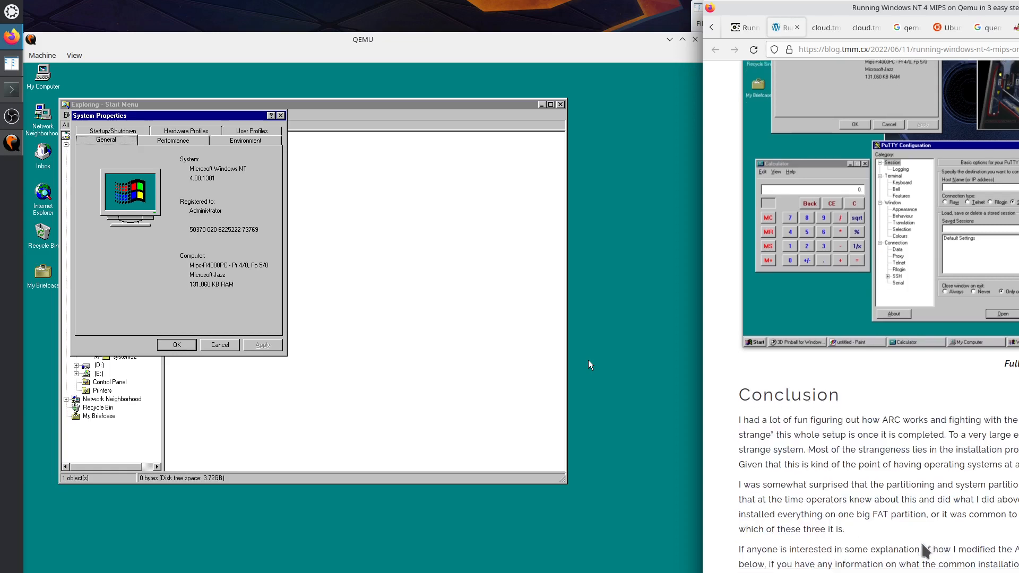
Search Google for 'dependency walker' in a new private tab.
key("ctrl+t")
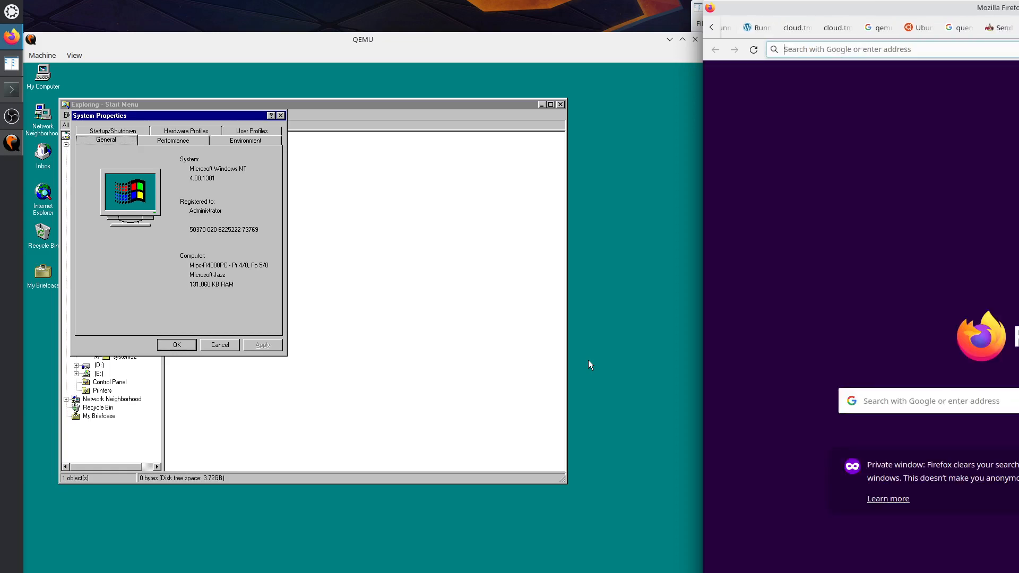
type("de")
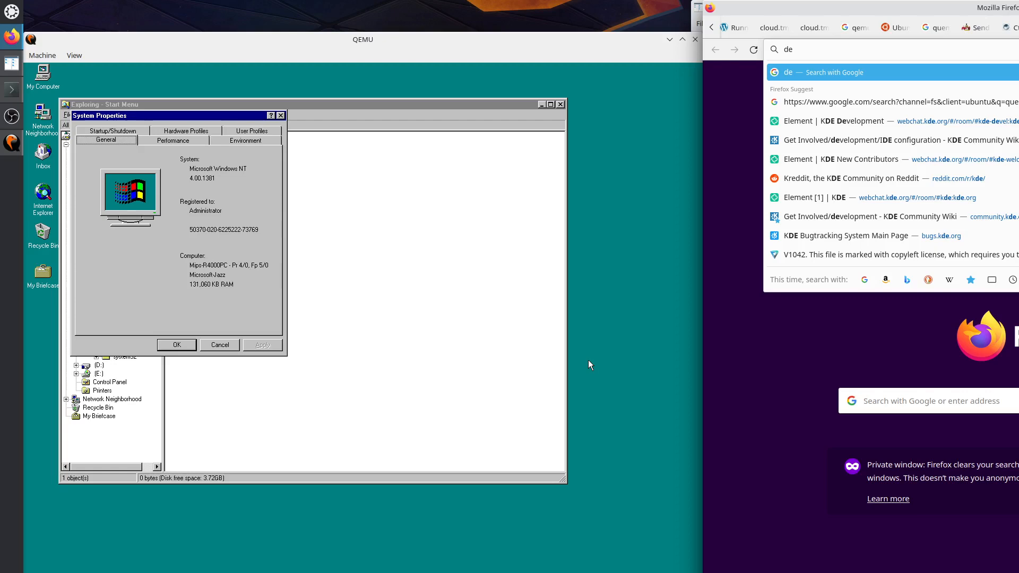
type("pends")
key("Return")
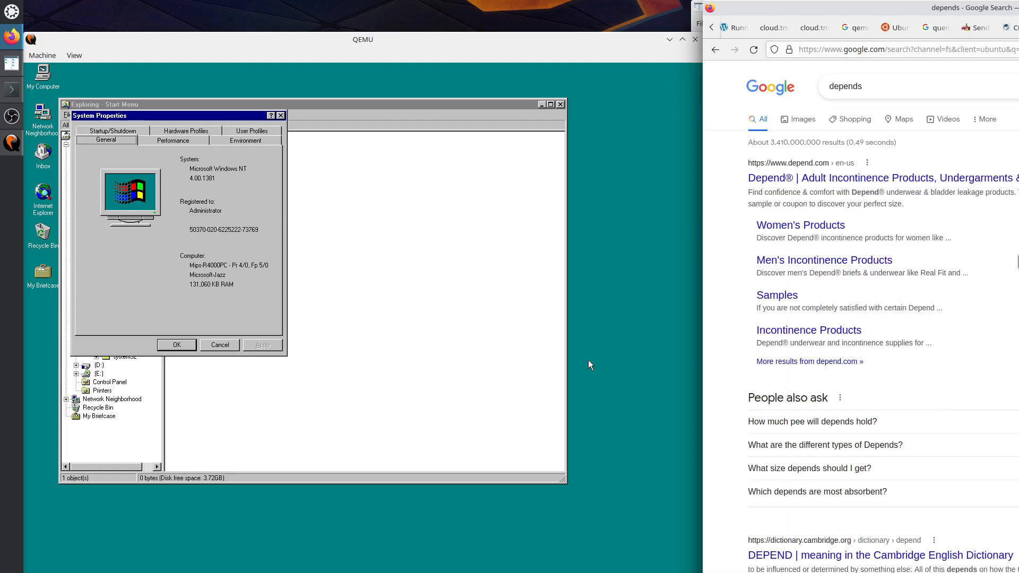
left_click(882, 85)
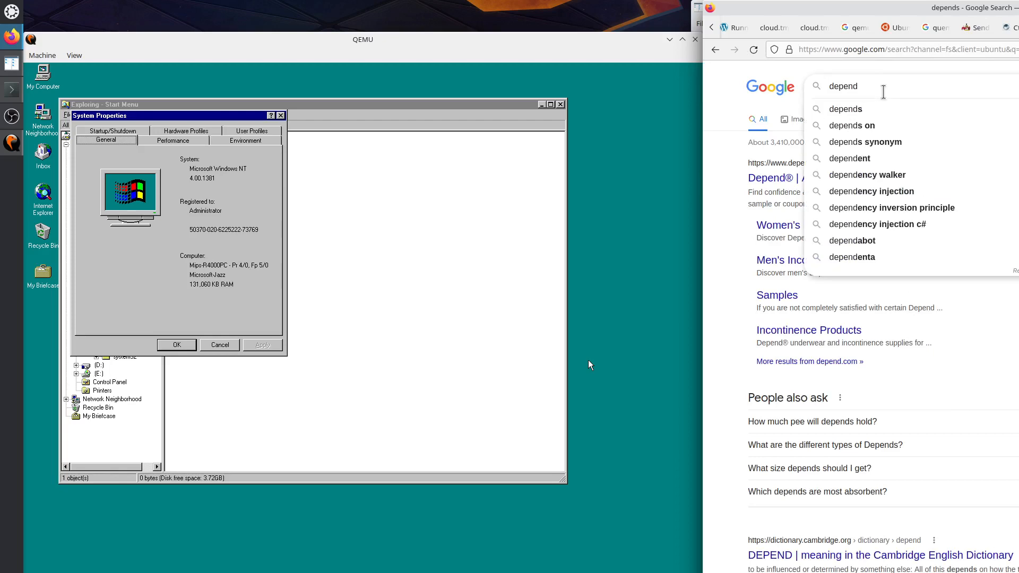
type("ency wal")
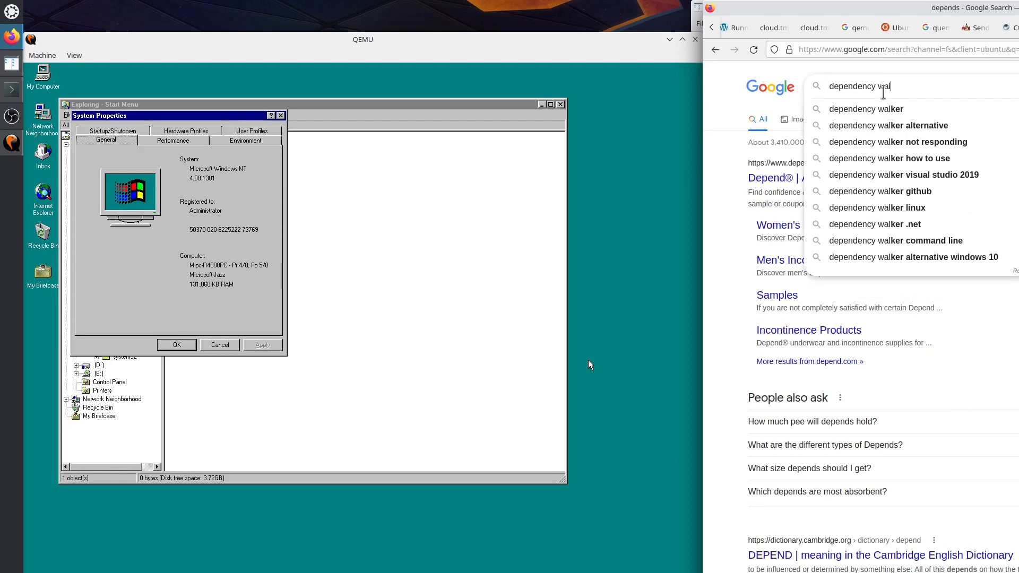
type("ker")
key("Return")
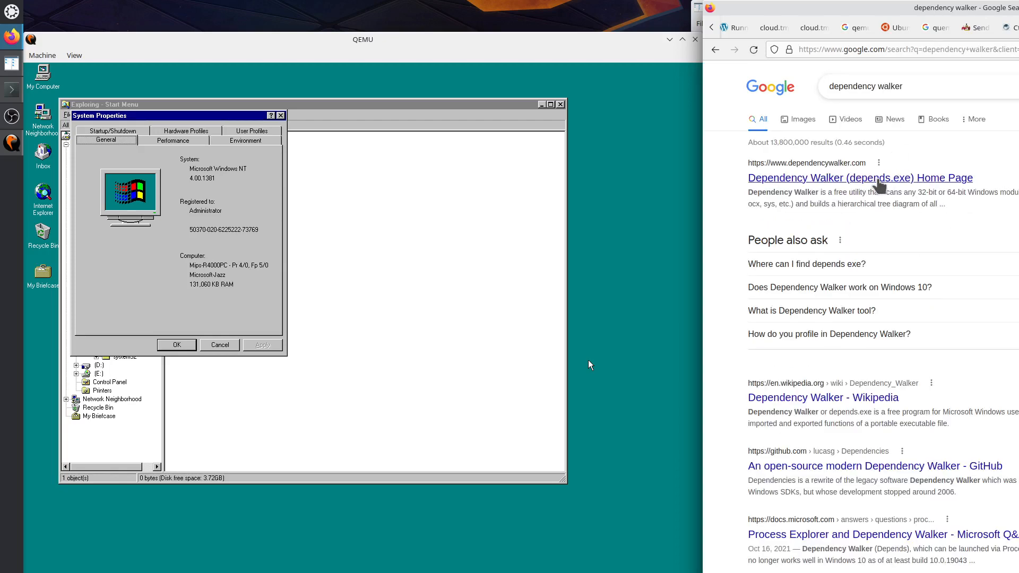
Open the Dependency Walker home page result in a new tab and scroll to its download links.
right_click(873, 180)
left_click(902, 190)
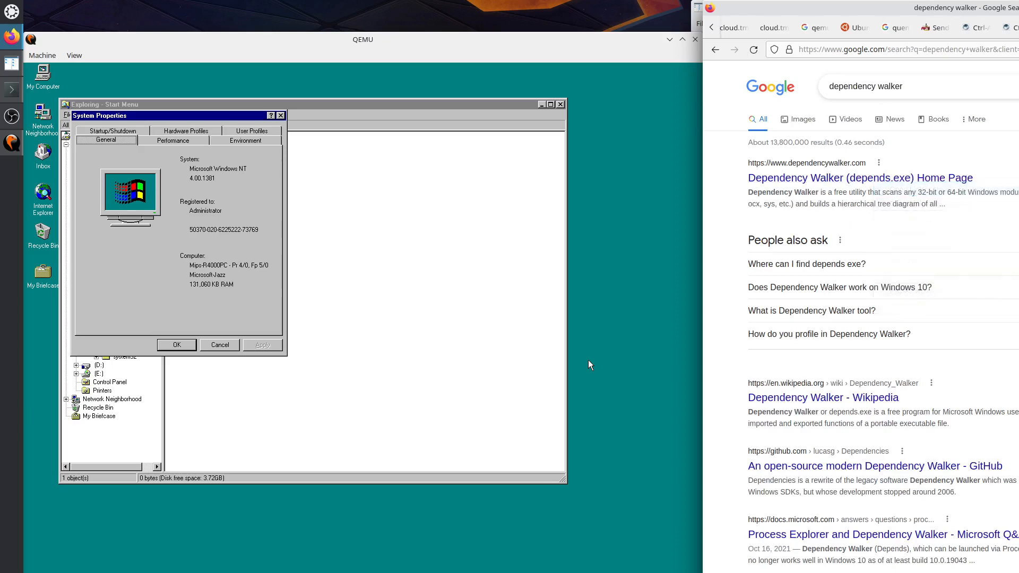
key("ctrl+Tab")
scroll(896, 428, "down", 4)
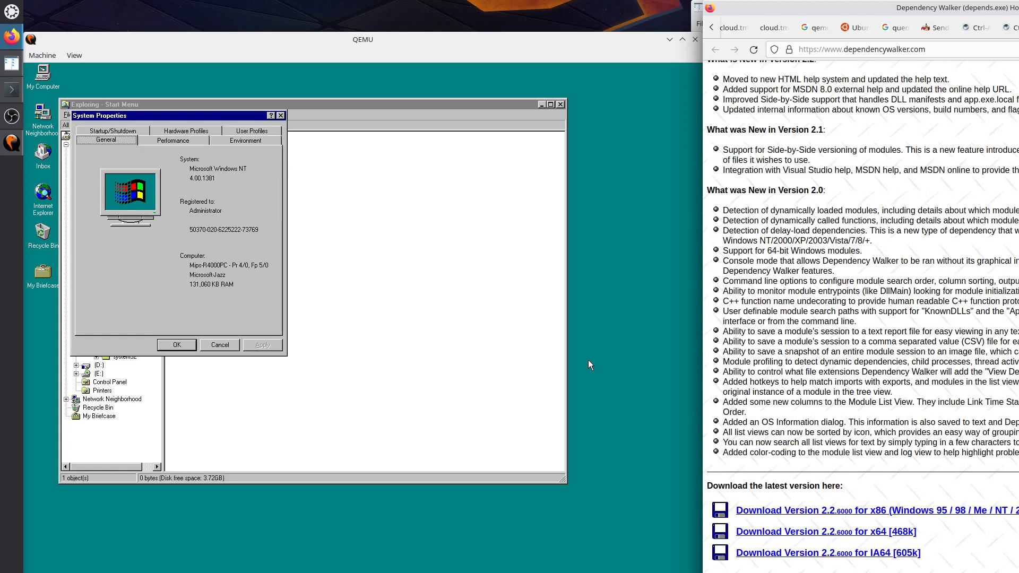
Open Product Documentation from Programs > Microsoft Internet Server (Common) in the guest.
left_click(108, 538)
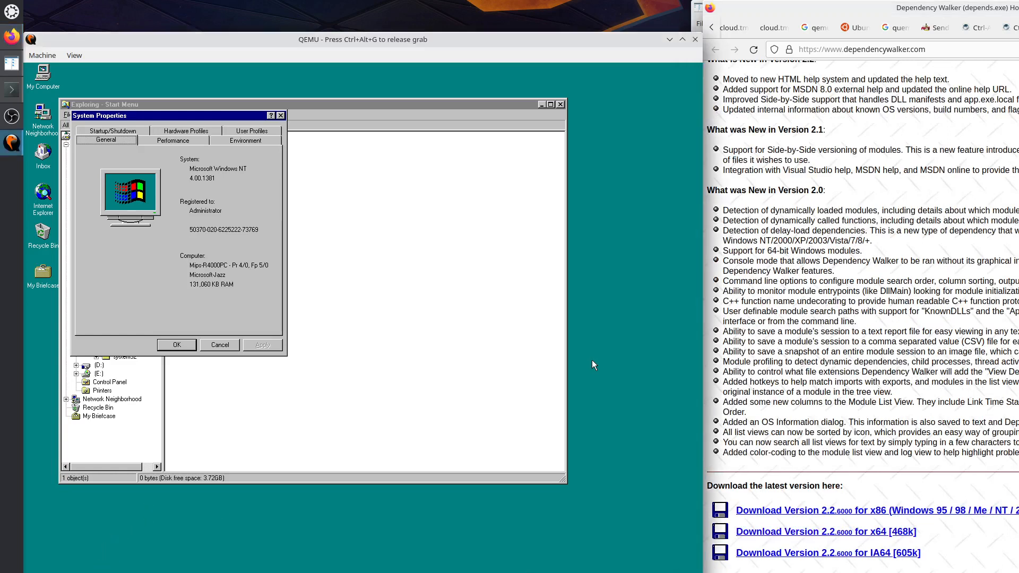
key("super")
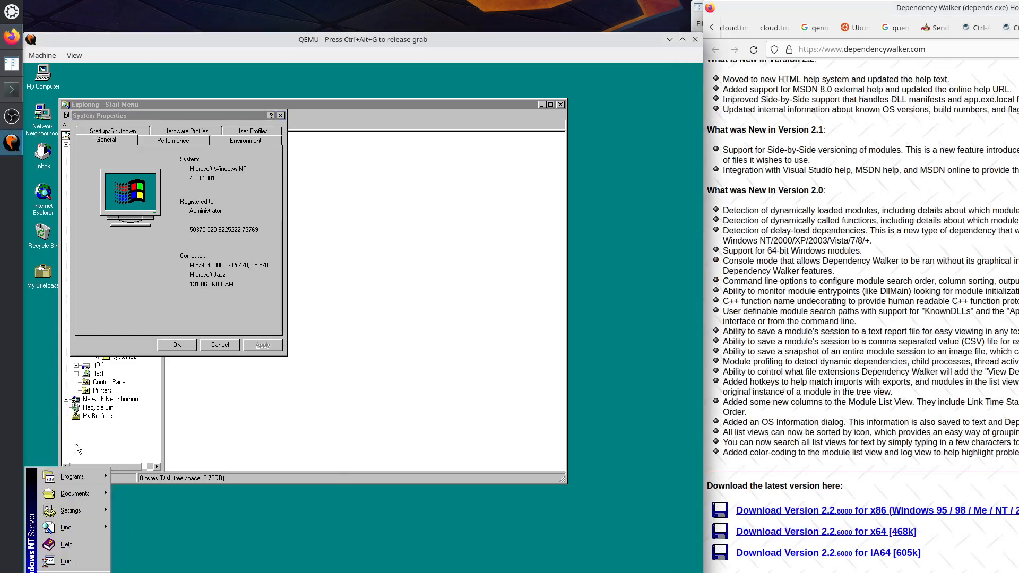
mouse_move(80, 476)
mouse_move(161, 473)
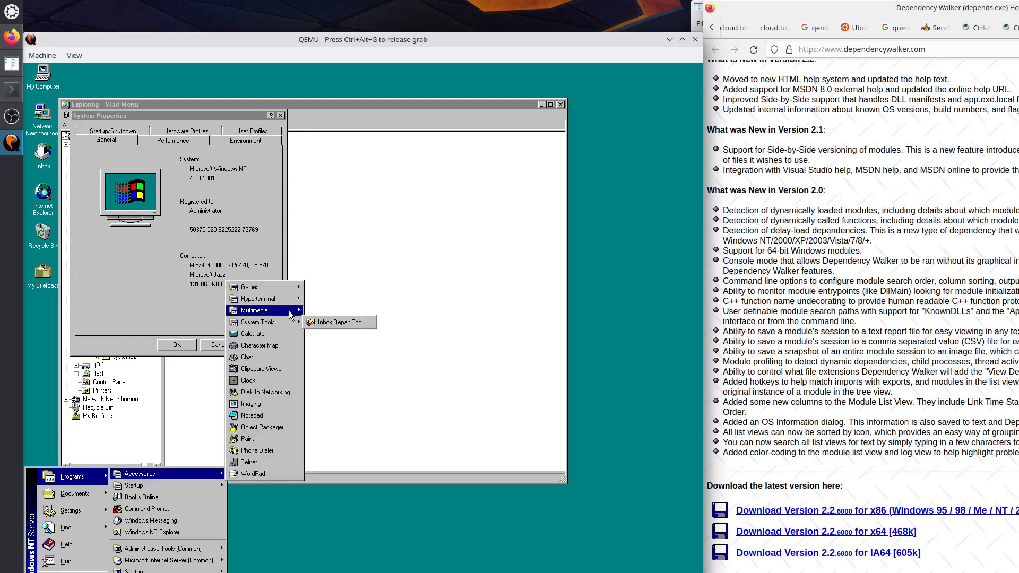
mouse_move(290, 312)
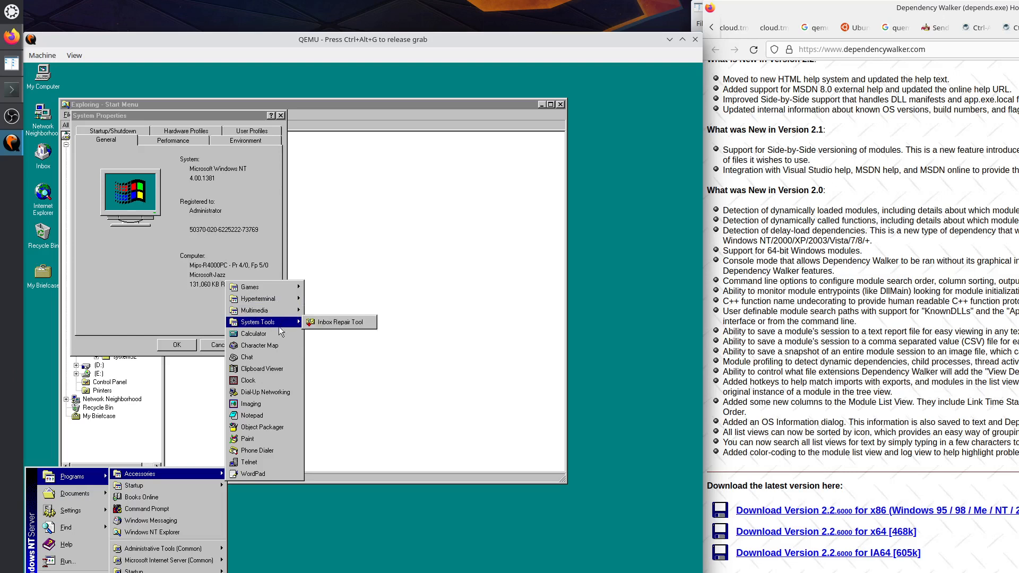
mouse_move(185, 549)
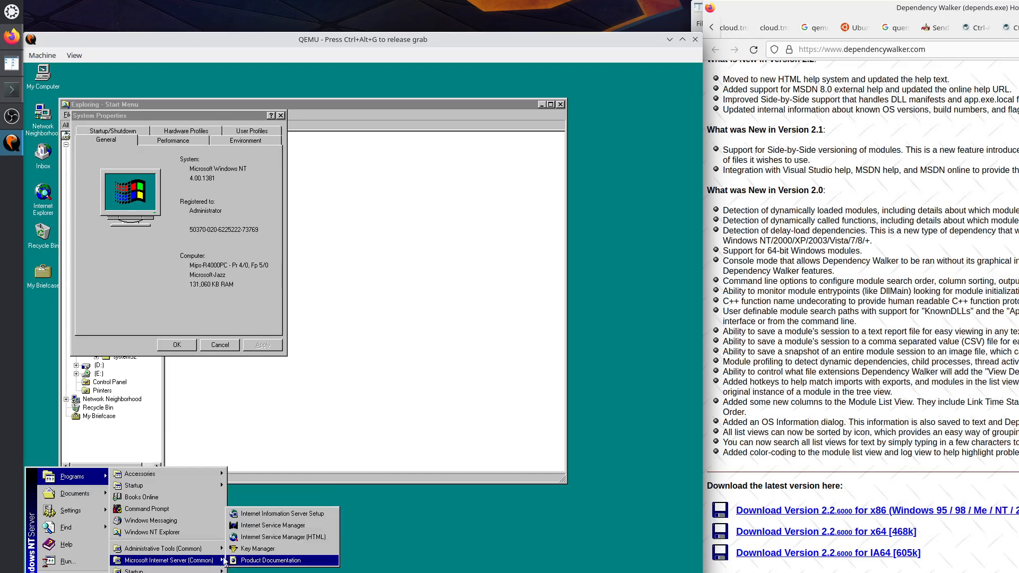
left_click(246, 560)
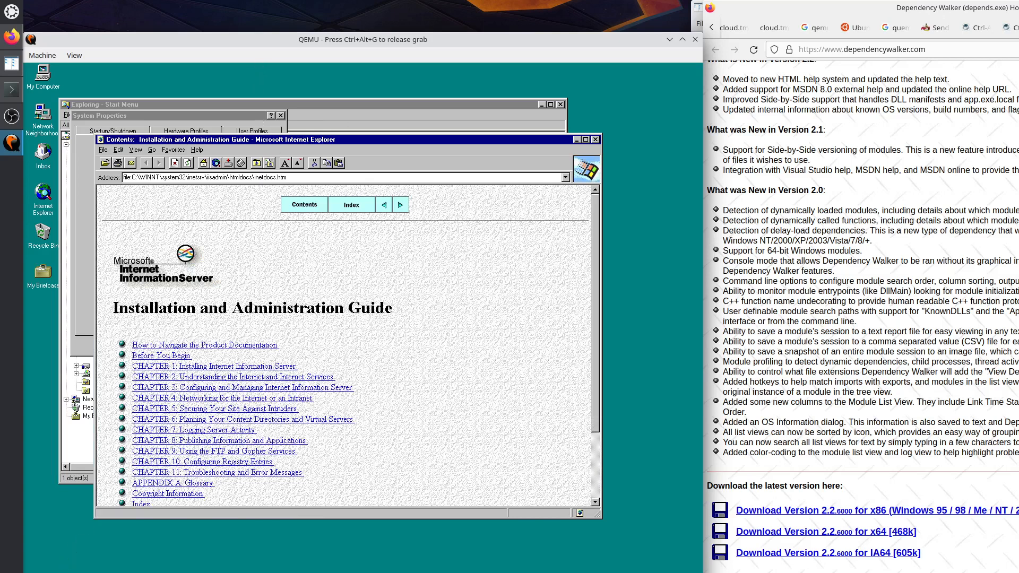
Browse the guest's Start menu programs again.
left_click(40, 572)
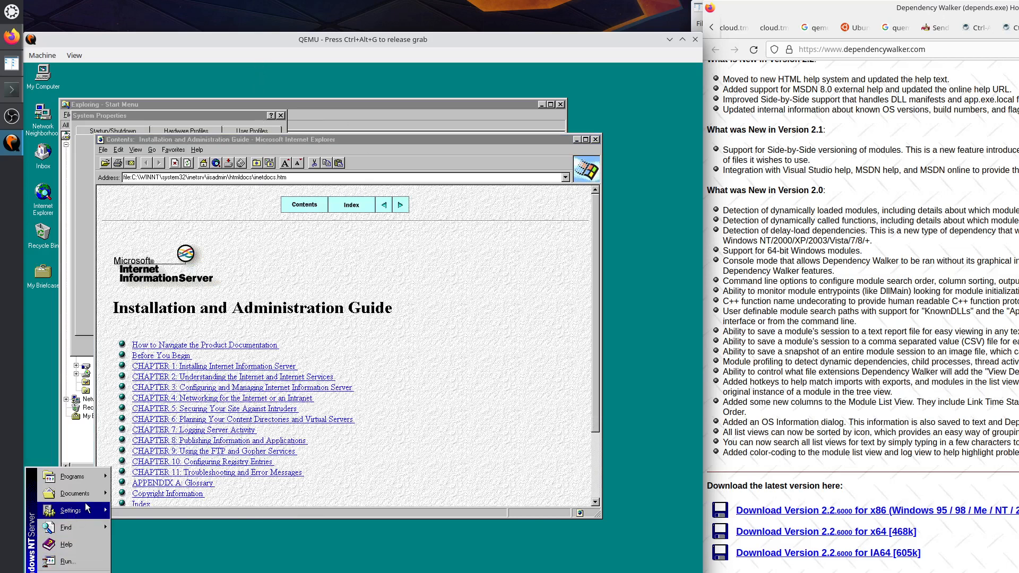
mouse_move(91, 496)
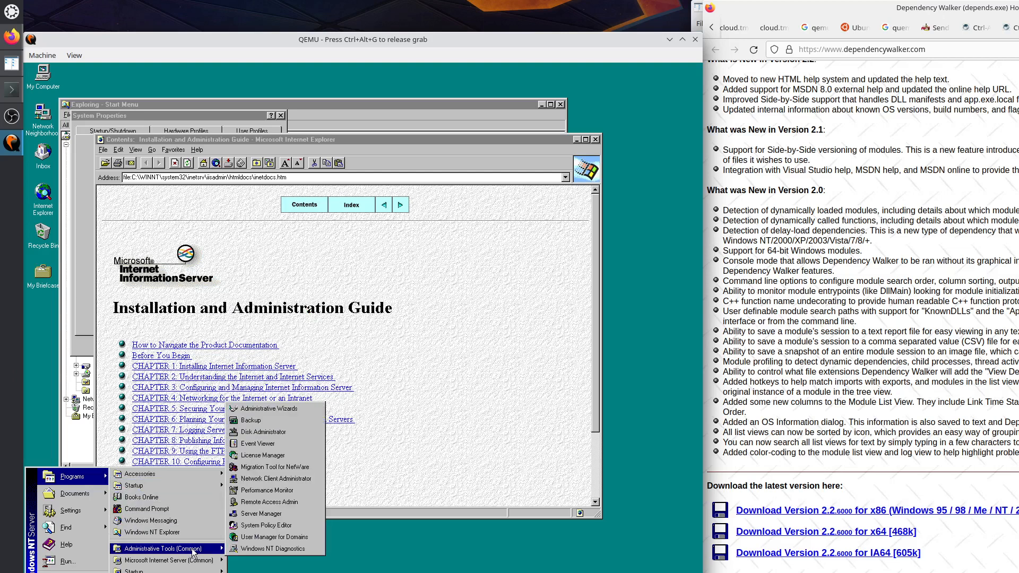
mouse_move(196, 560)
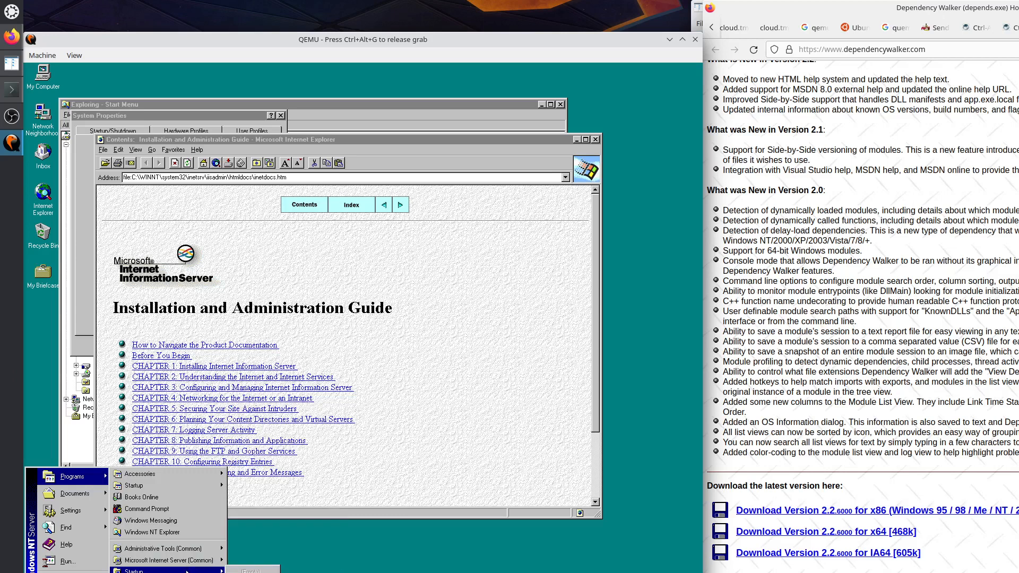
left_click(431, 178)
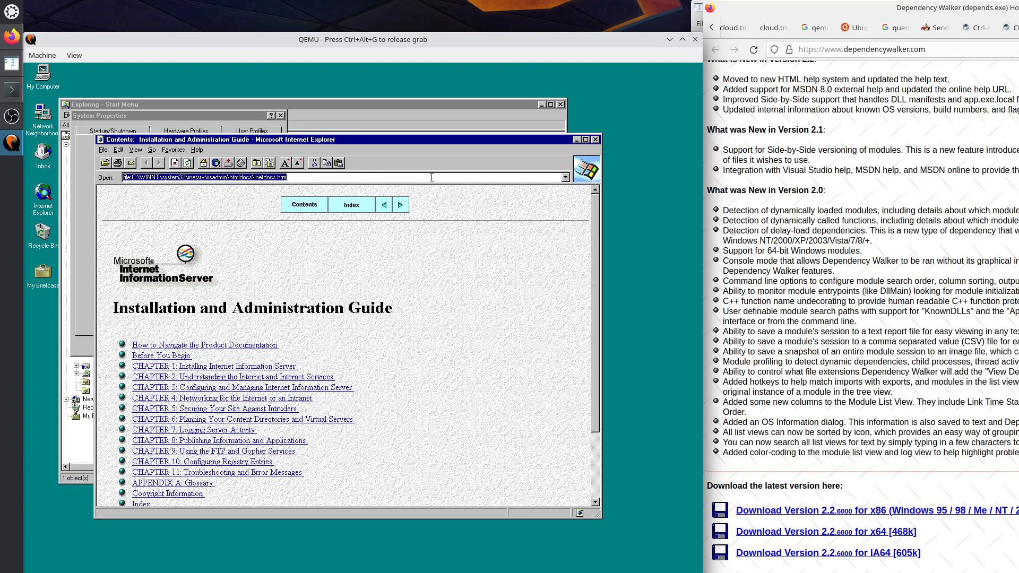
type("www")
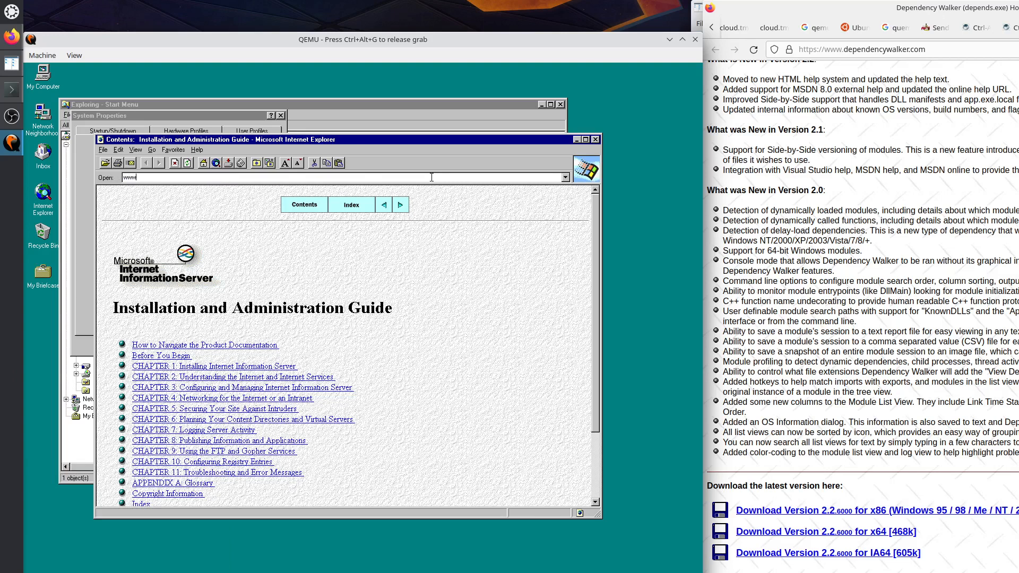
type(".dependencywalker.com")
key("Return")
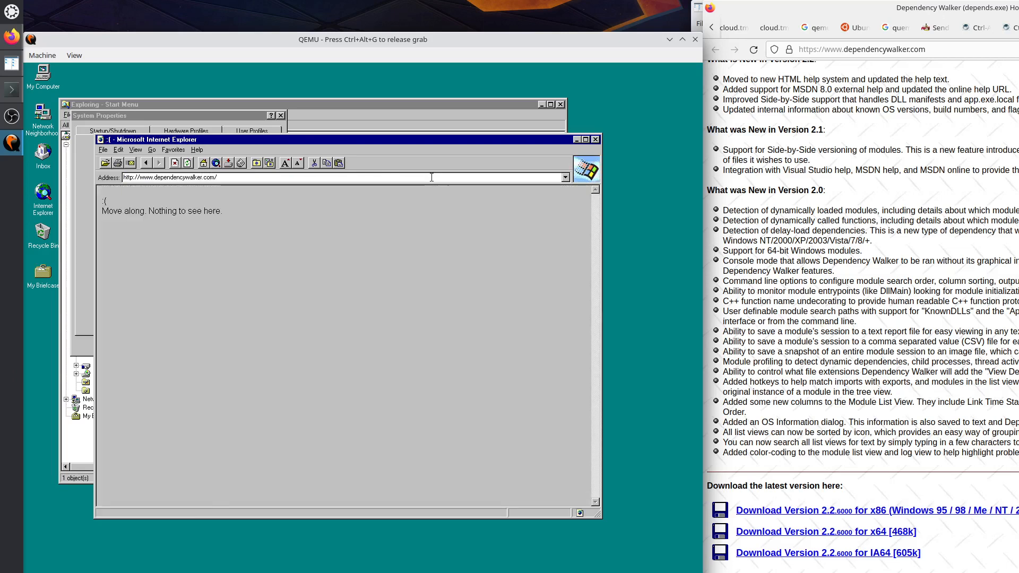
left_click(132, 176)
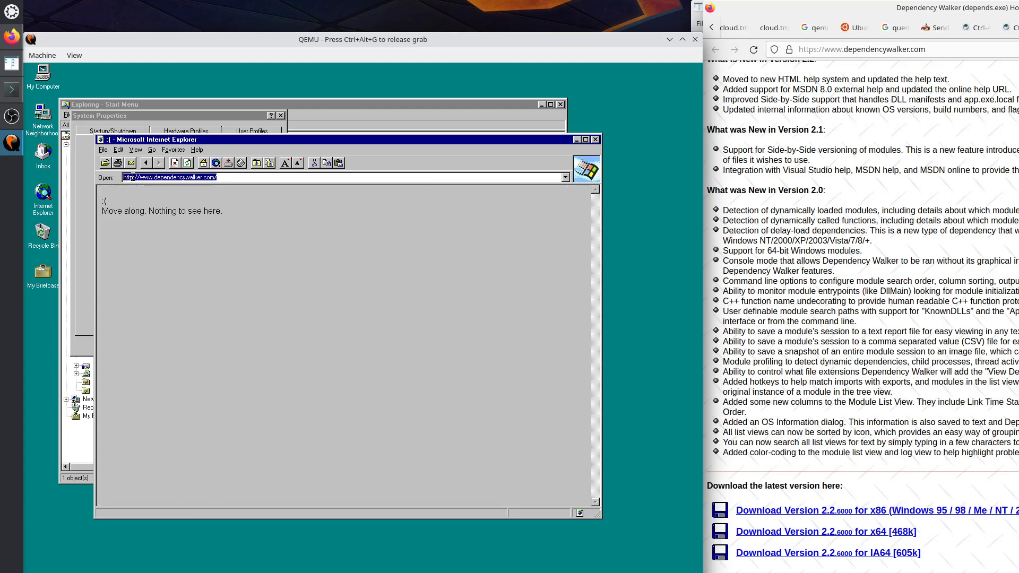
left_click(132, 177)
type("s")
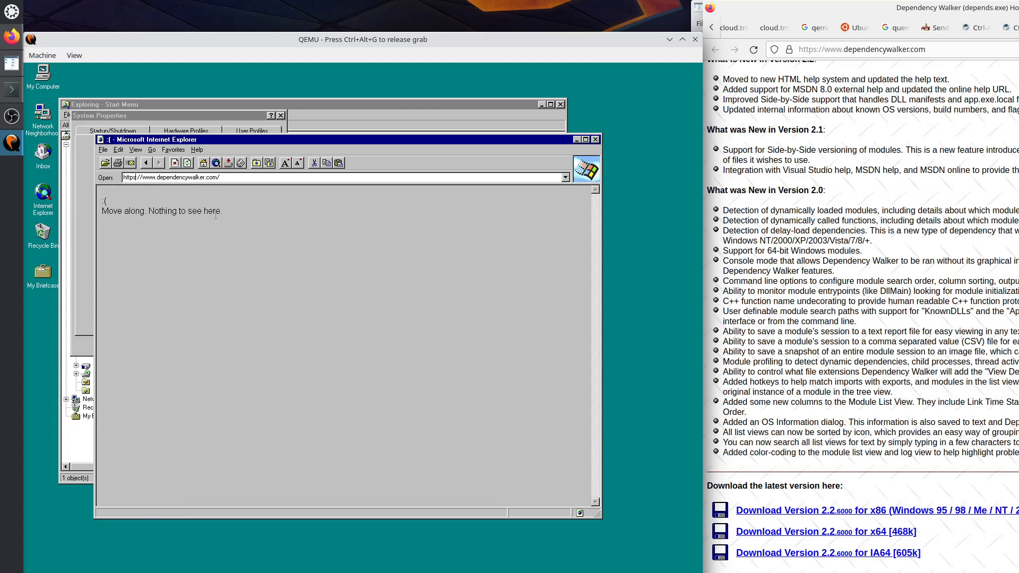
key("Return")
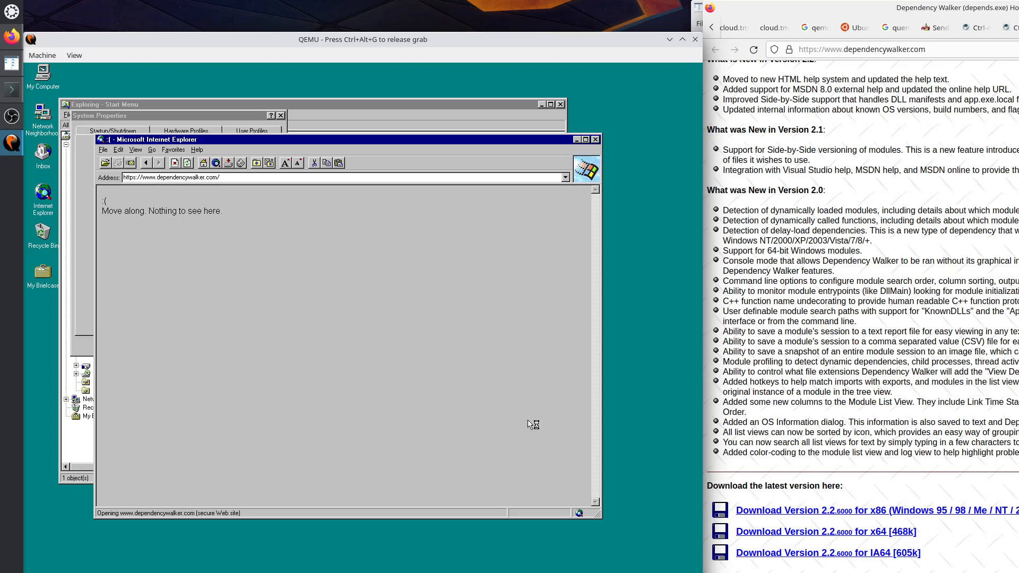
key("ctrl+alt+g")
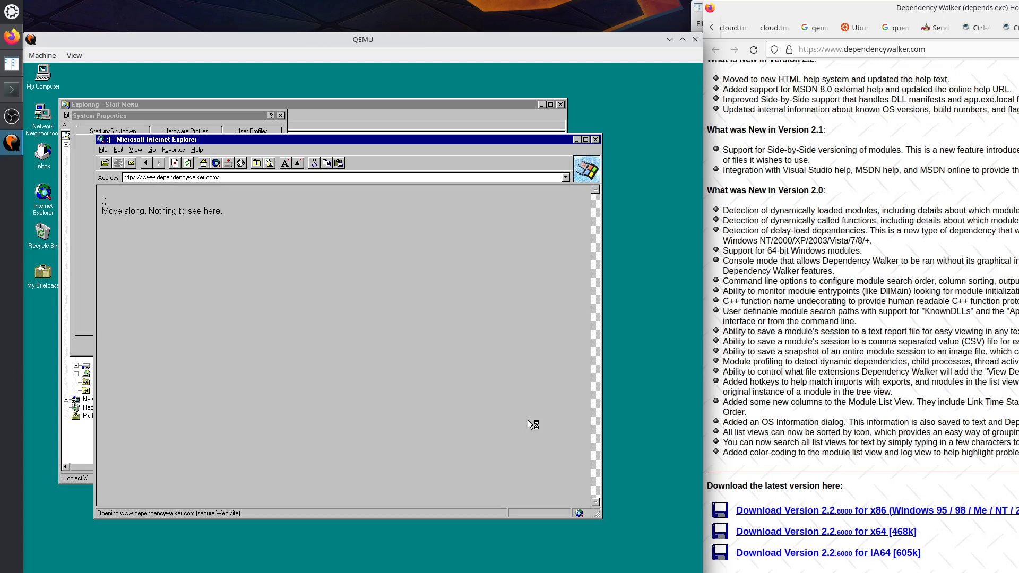
Scroll to 'Download Version 1.0 for MIPS' on dependencywalker.com and save depends10_mips.zip.
scroll(865, 318, "down", 3)
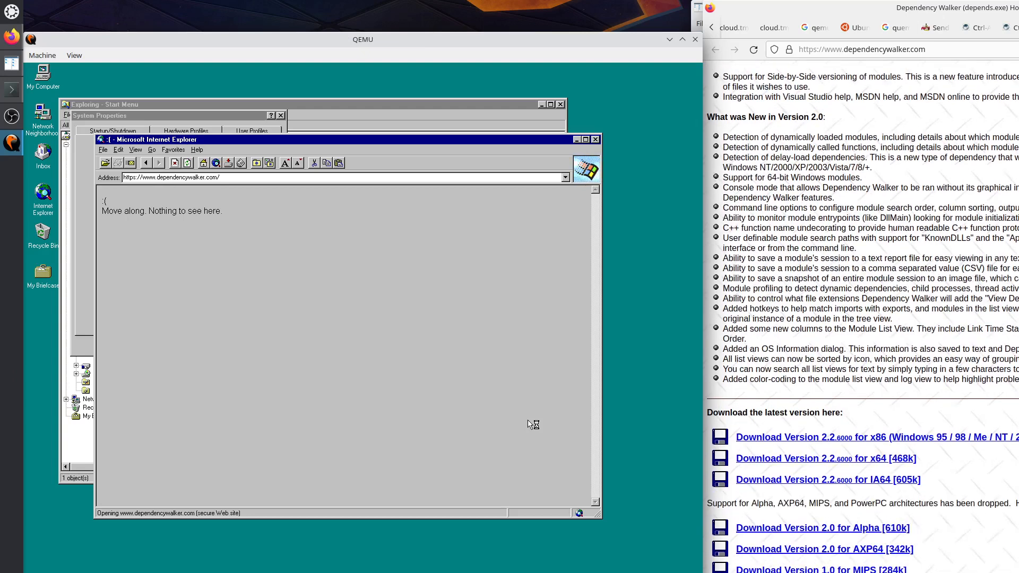
scroll(979, 549, "down", 5)
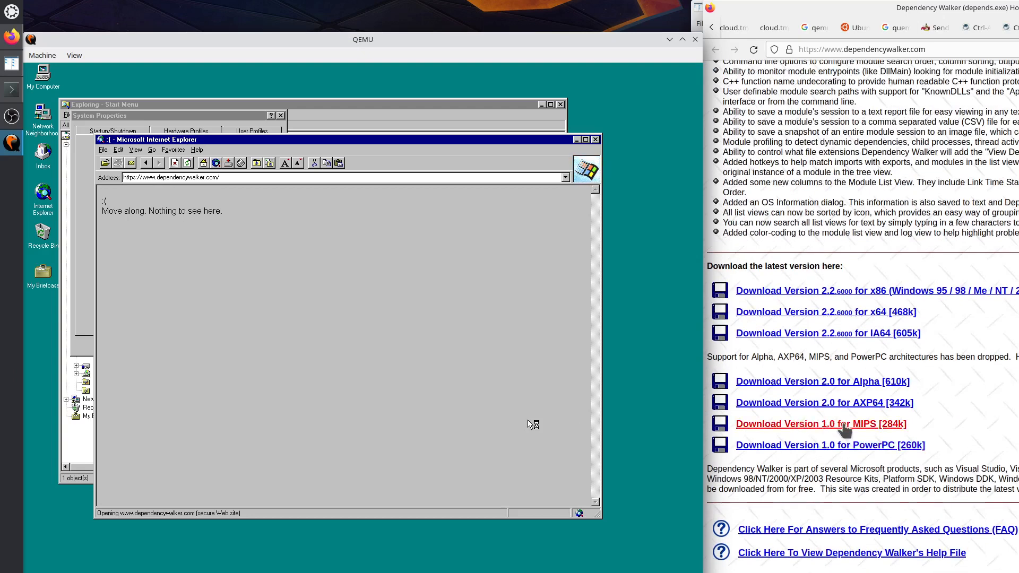
left_click(843, 425)
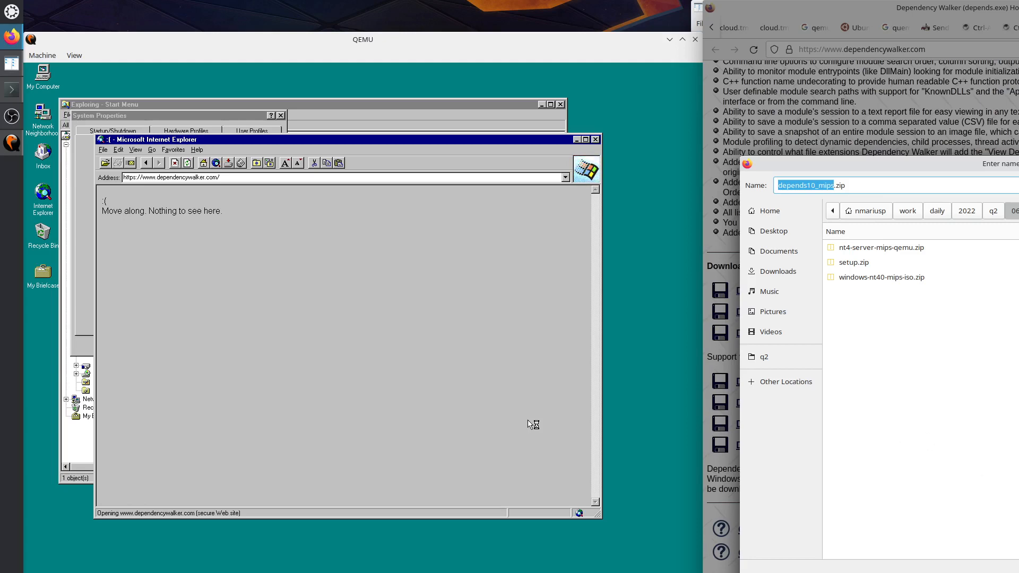
key("Return")
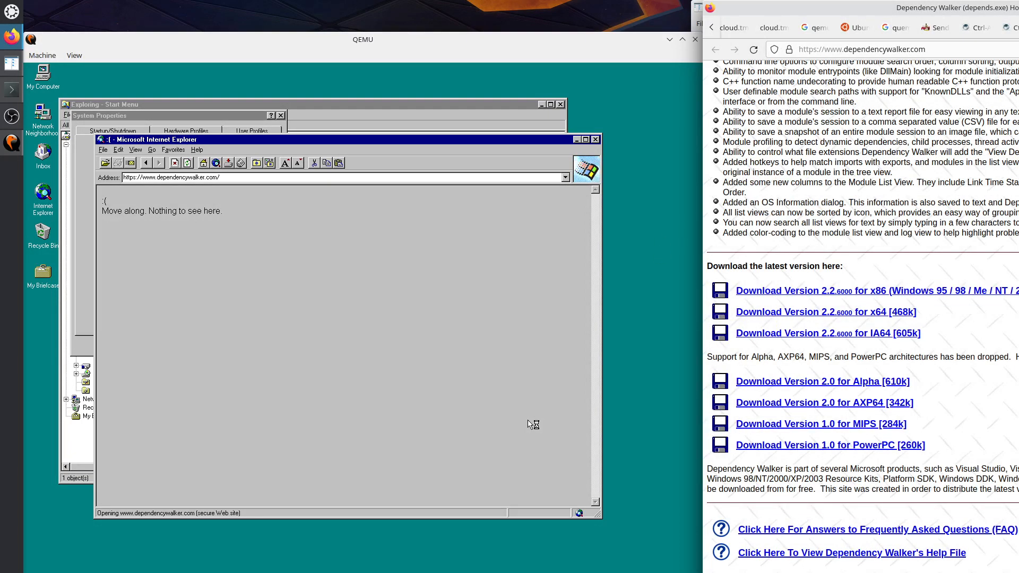
Close five leftover search and reference tabs, then return to the 'Running Windows NT 4 MIPS on Qemu' post.
left_click(814, 28)
key("ctrl+w")
key("ctrl+w")
key("ctrl+w")
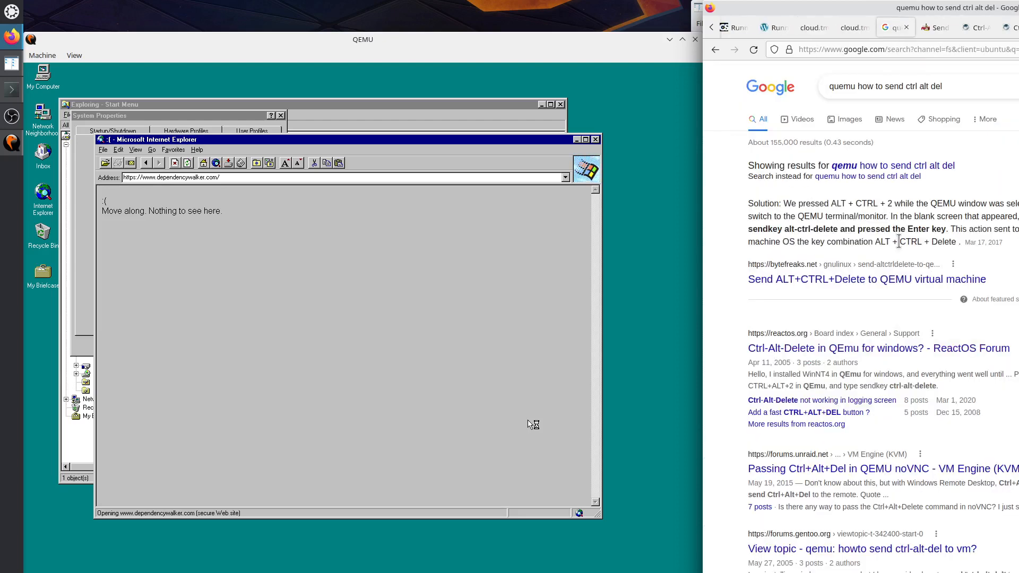
key("ctrl+w")
key("ctrl+w")
key("ctrl+w")
key("ctrl+w")
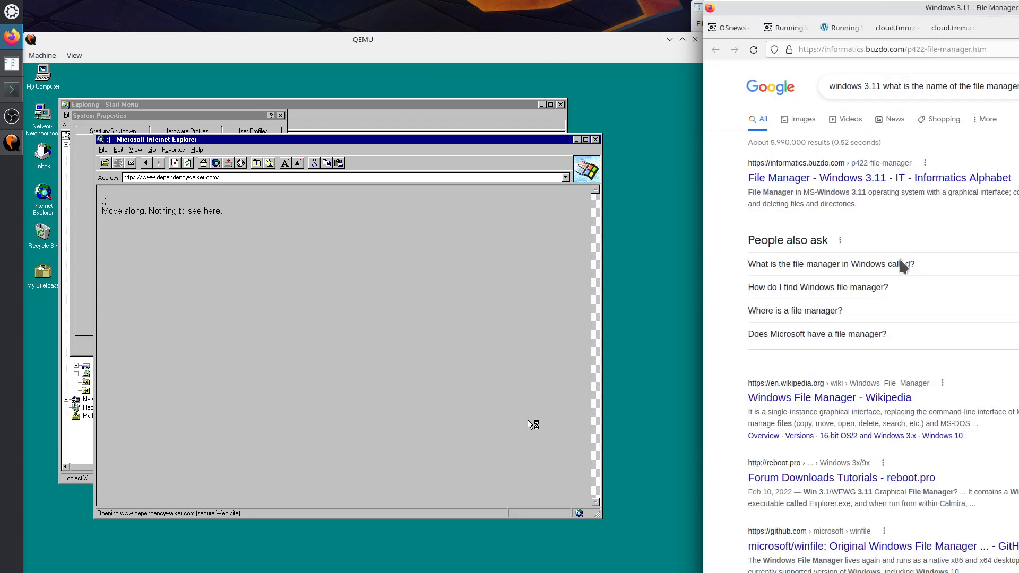
key("ctrl+w")
key("ctrl+w")
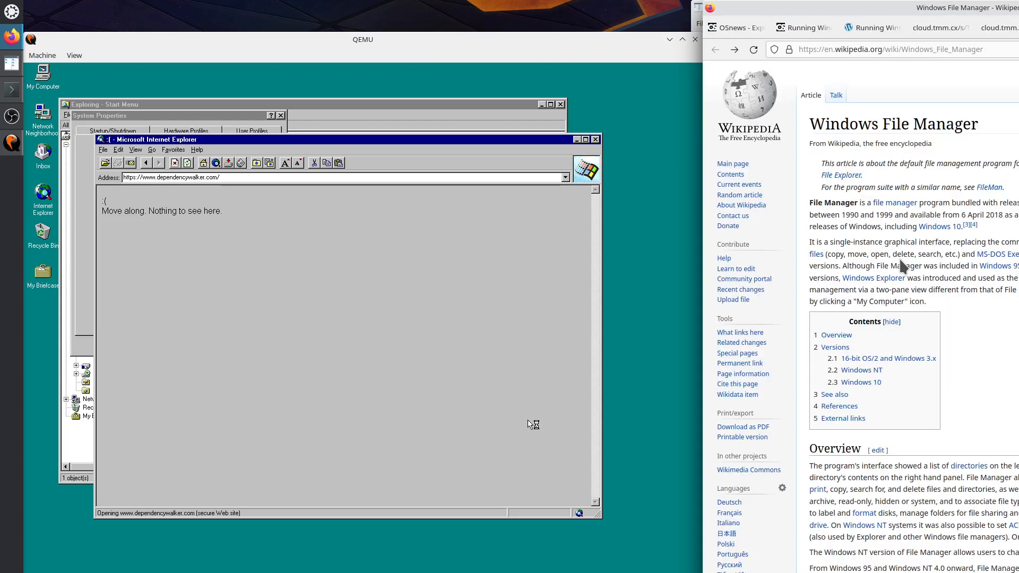
key("ctrl+w")
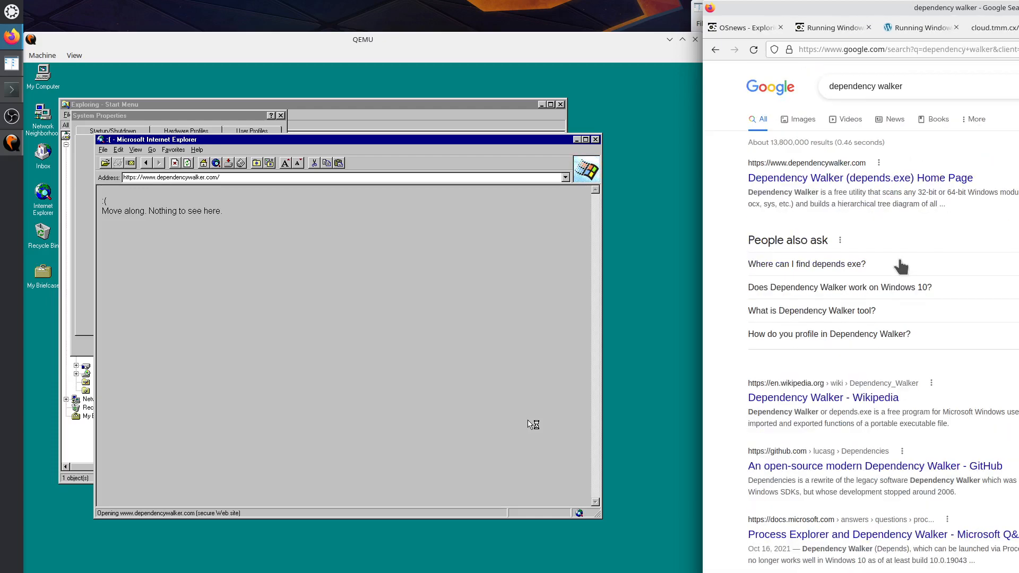
key("ctrl+w")
left_click(955, 28)
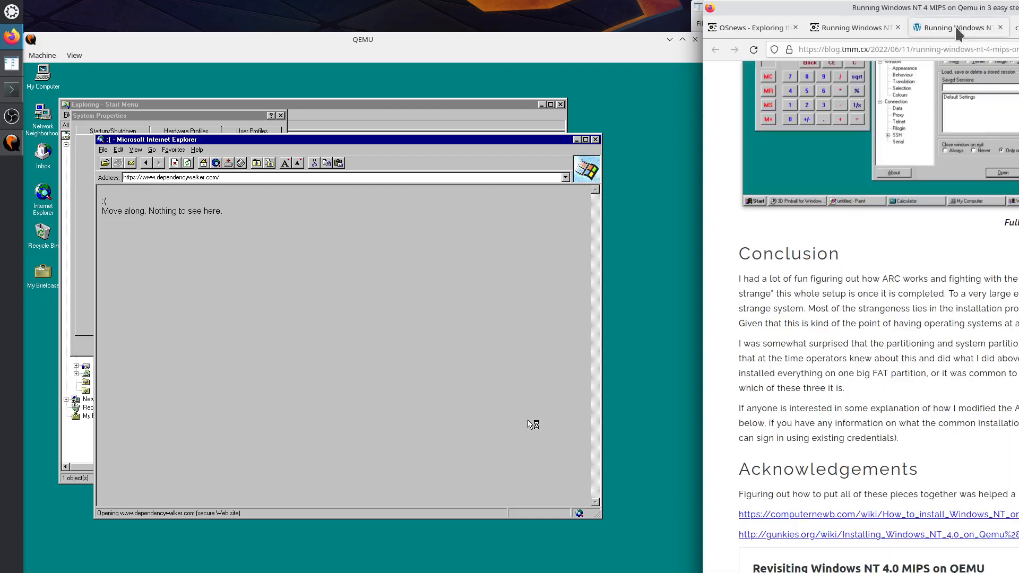
scroll(975, 307, "up", 4)
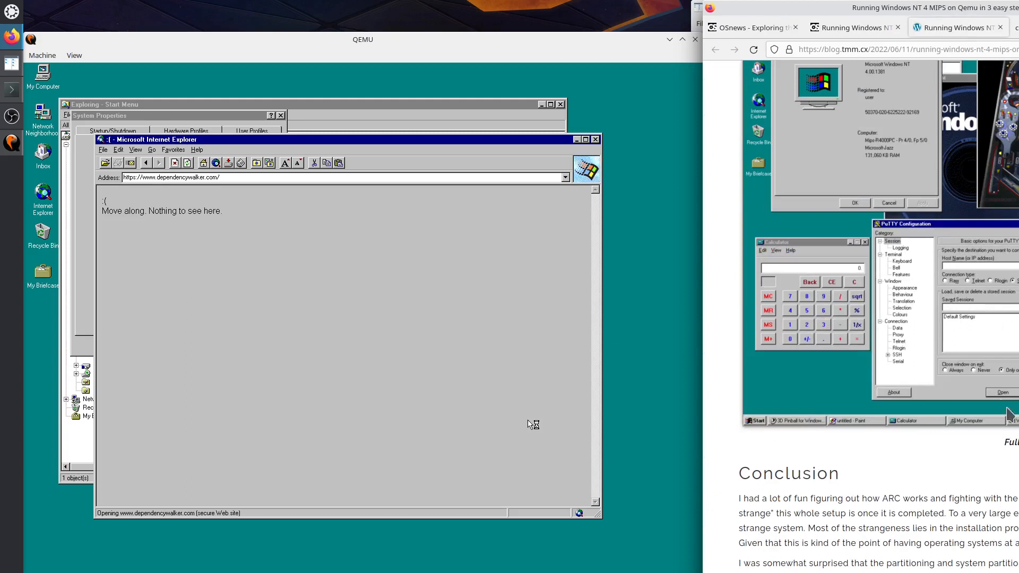